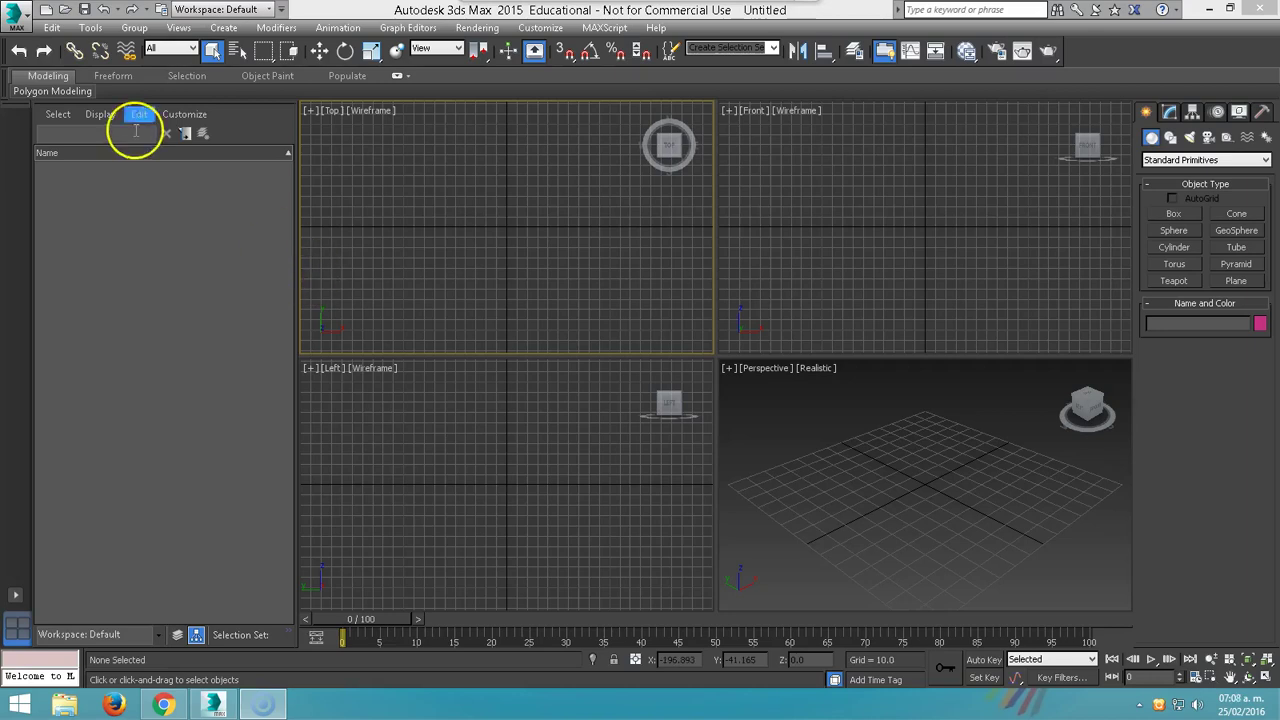
Undock and close the Scene Explorer, collapse the left dock, and pick the Box tool.
{"action": "left_click_drag", "start_coordinate": [180, 110], "coordinate": [440, 250]}
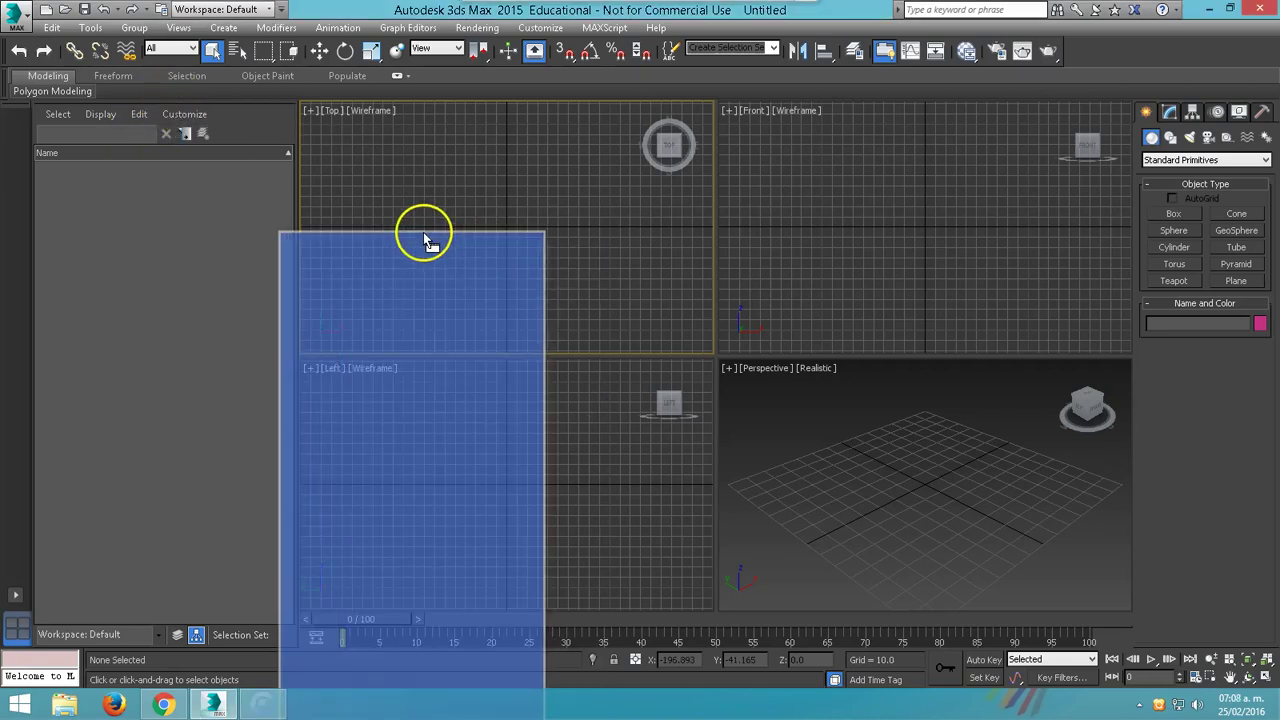
{"action": "left_click", "coordinate": [30, 100]}
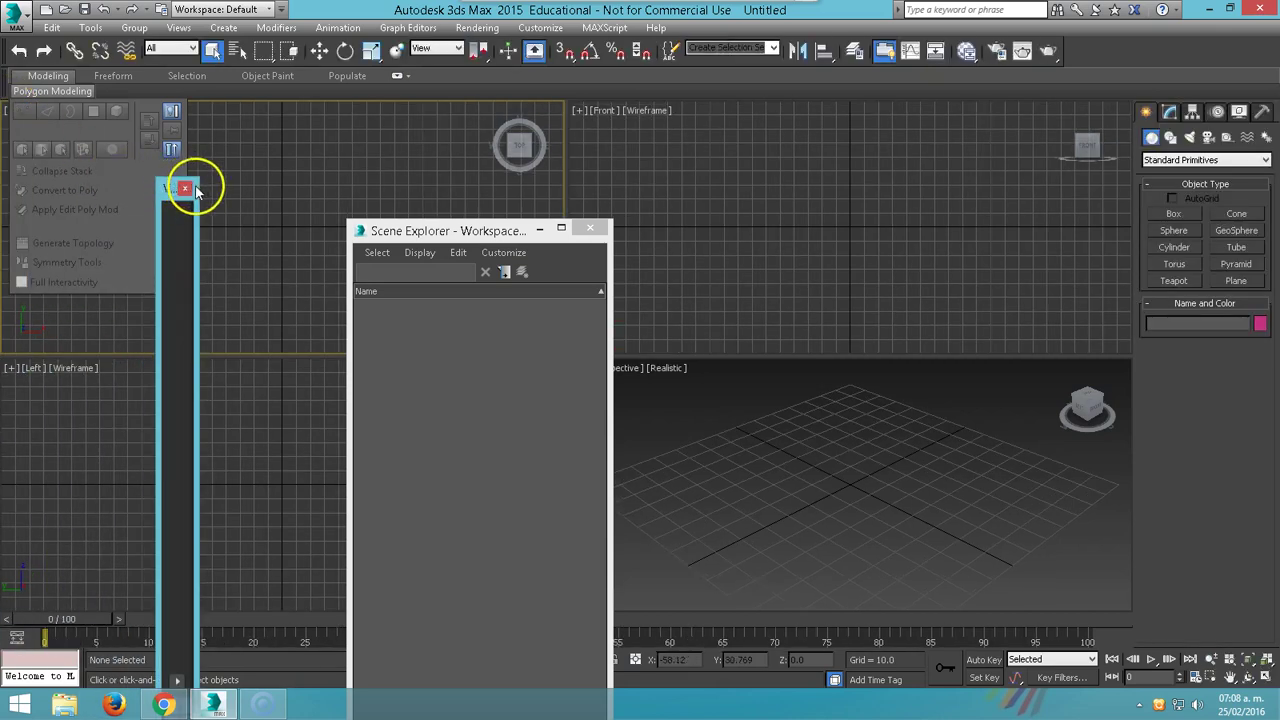
{"action": "left_click_drag", "start_coordinate": [22, 127], "coordinate": [190, 183]}
{"action": "left_click", "coordinate": [588, 232]}
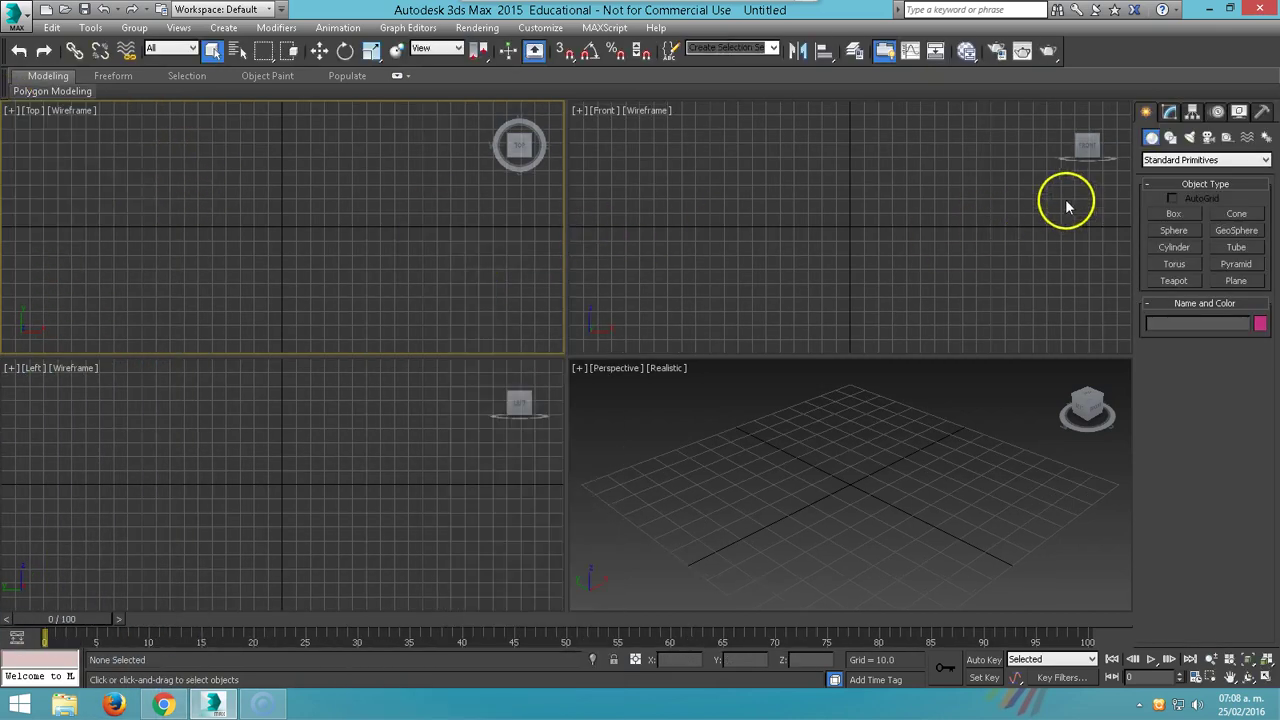
{"action": "left_click", "coordinate": [1180, 214]}
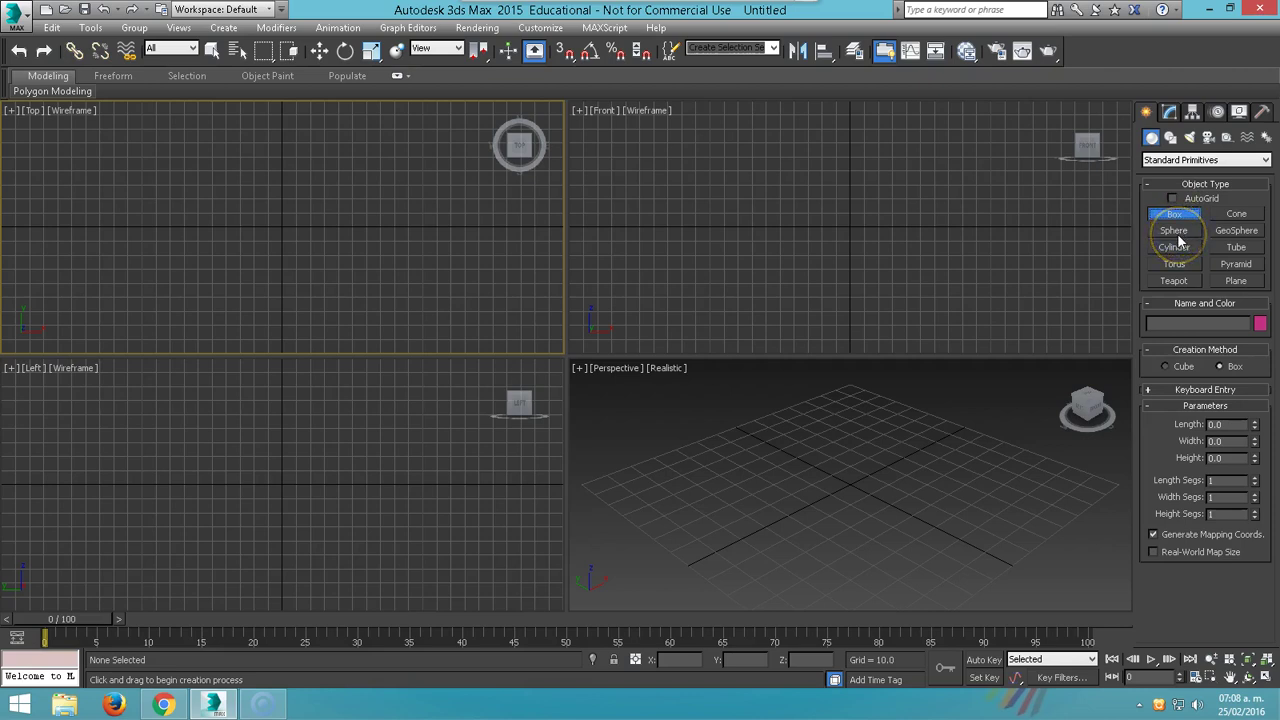
Create Box001 as a 10 × 10 × 10 cube at the origin through Keyboard Entry.
{"action": "left_click", "coordinate": [1170, 390]}
{"action": "mouse_move", "coordinate": [803, 443]}
{"action": "left_mouse_down"}
{"action": "mouse_move", "coordinate": [851, 487]}
{"action": "mouse_move", "coordinate": [814, 514]}
{"action": "left_mouse_up"}
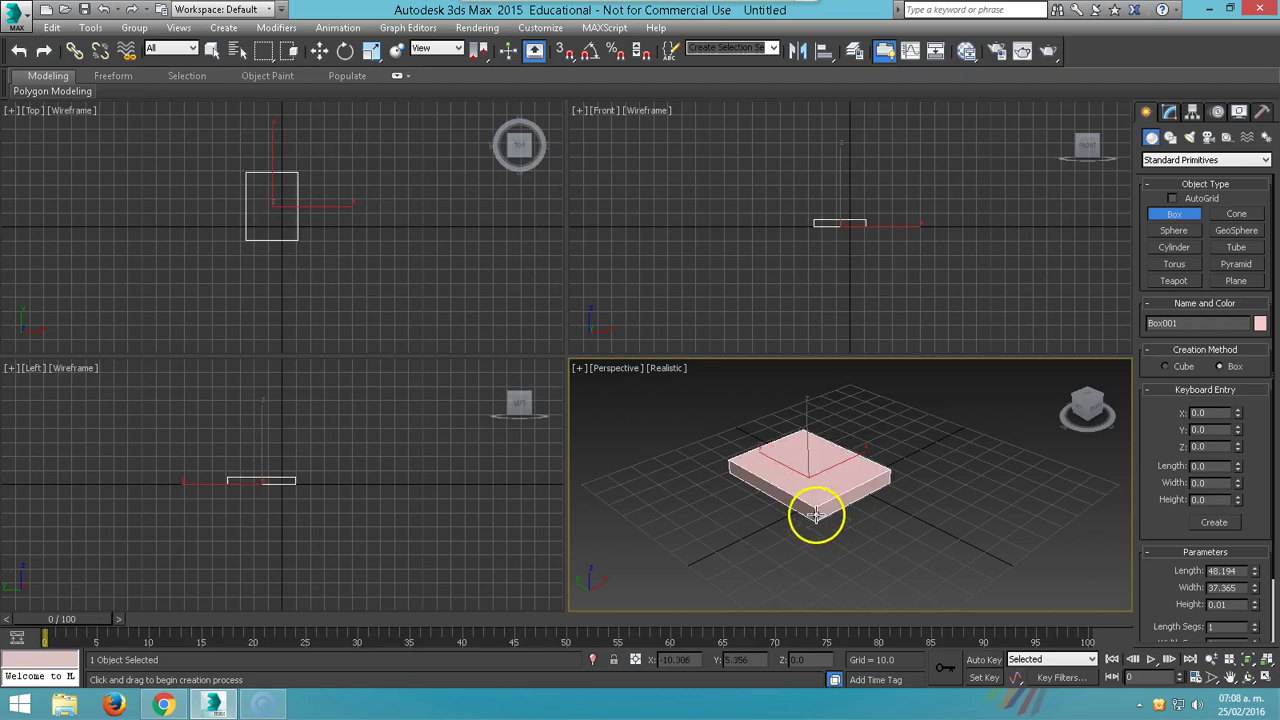
{"action": "right_click", "coordinate": [822, 428]}
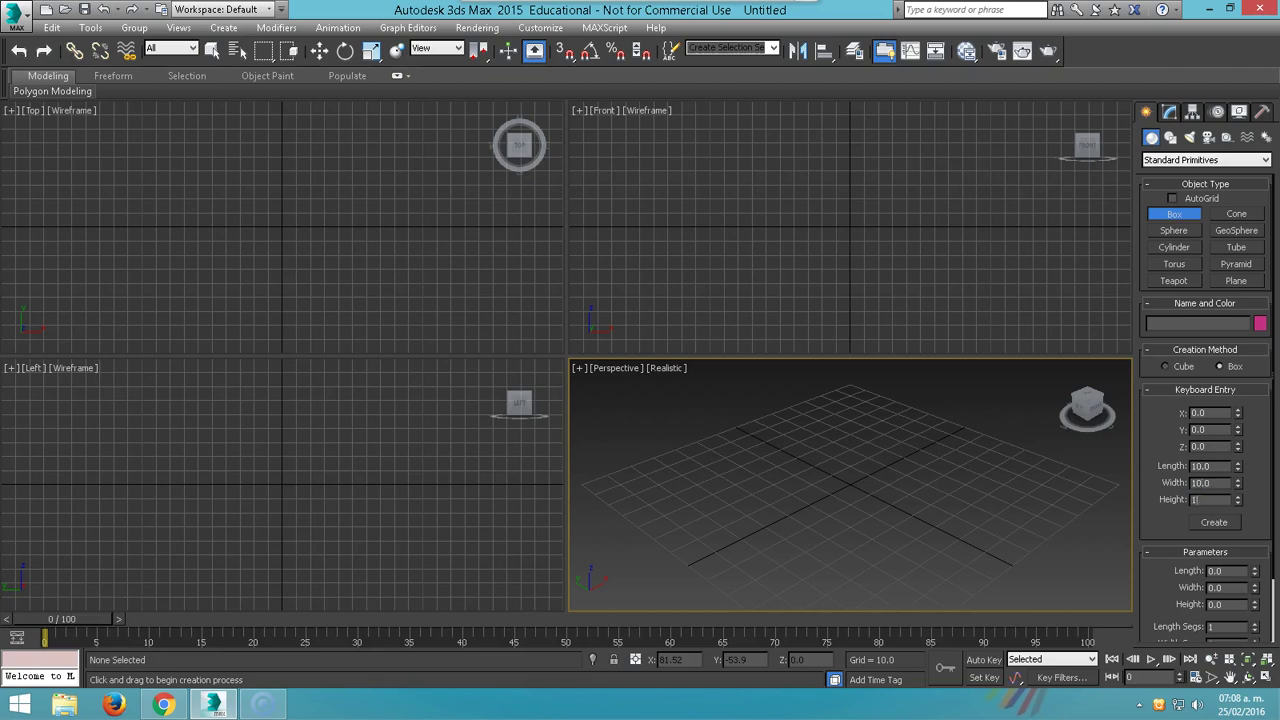
{"action": "left_click", "coordinate": [1225, 521]}
{"action": "right_click", "coordinate": [822, 530]}
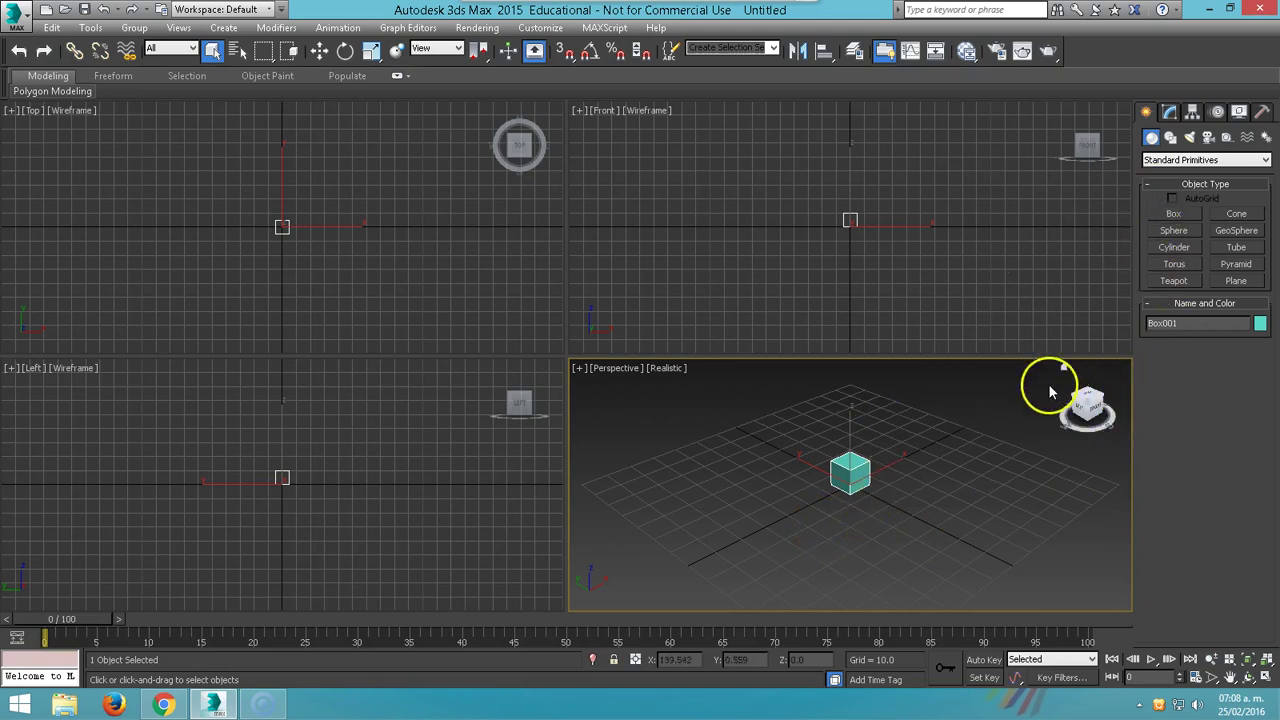
Exit Box creation, turn on Edged Faces with F4, and zoom in on the cube.
{"action": "right_click", "coordinate": [980, 418]}
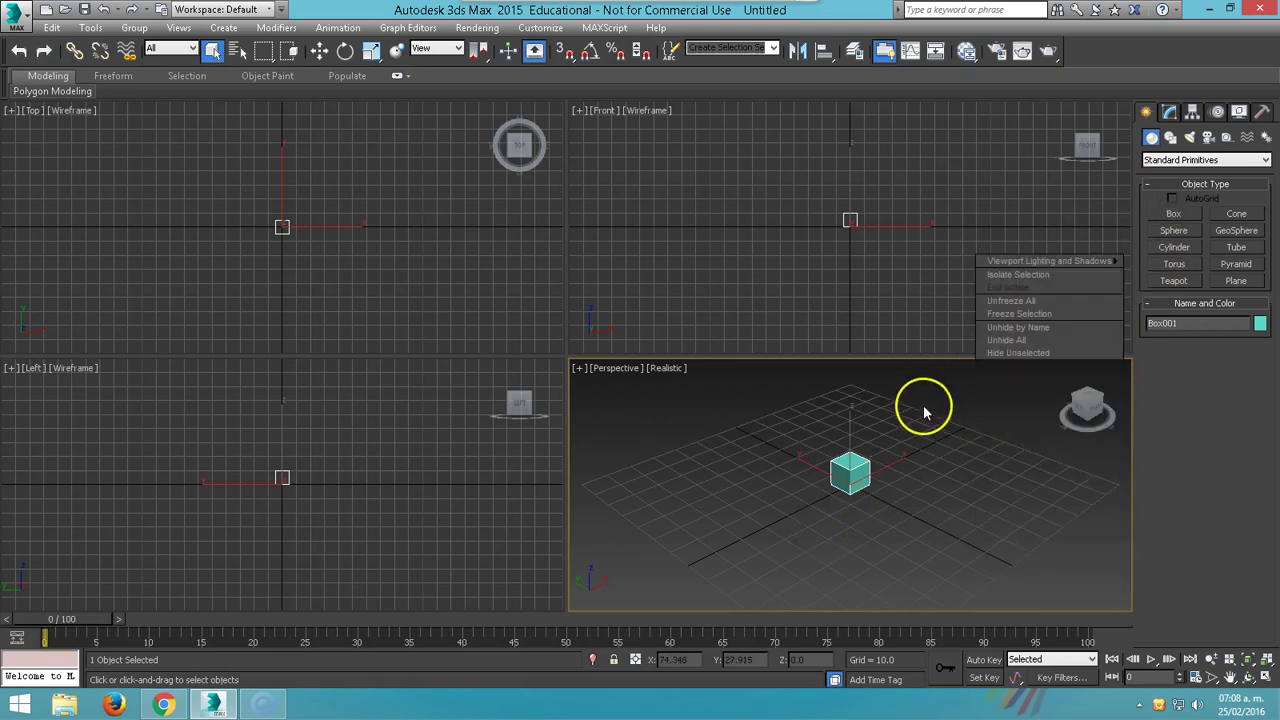
{"action": "left_click", "coordinate": [1174, 213]}
{"action": "right_click", "coordinate": [1006, 398]}
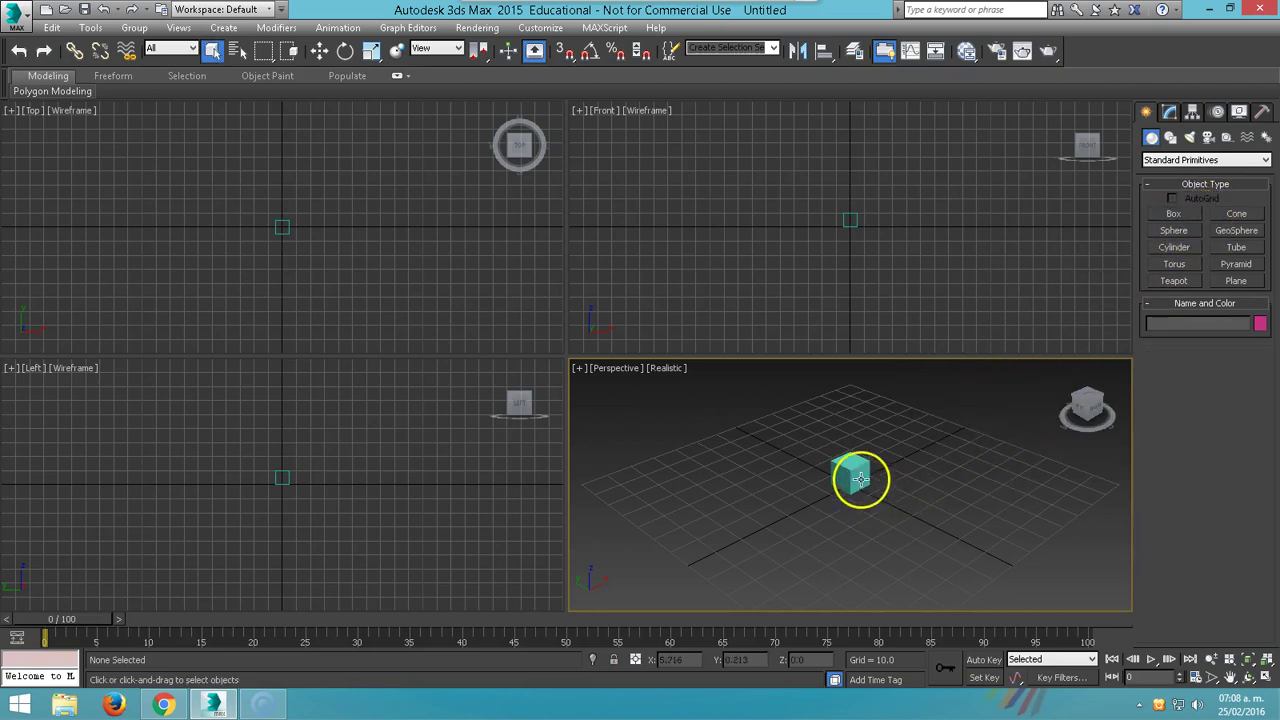
{"action": "key", "text": "F4"}
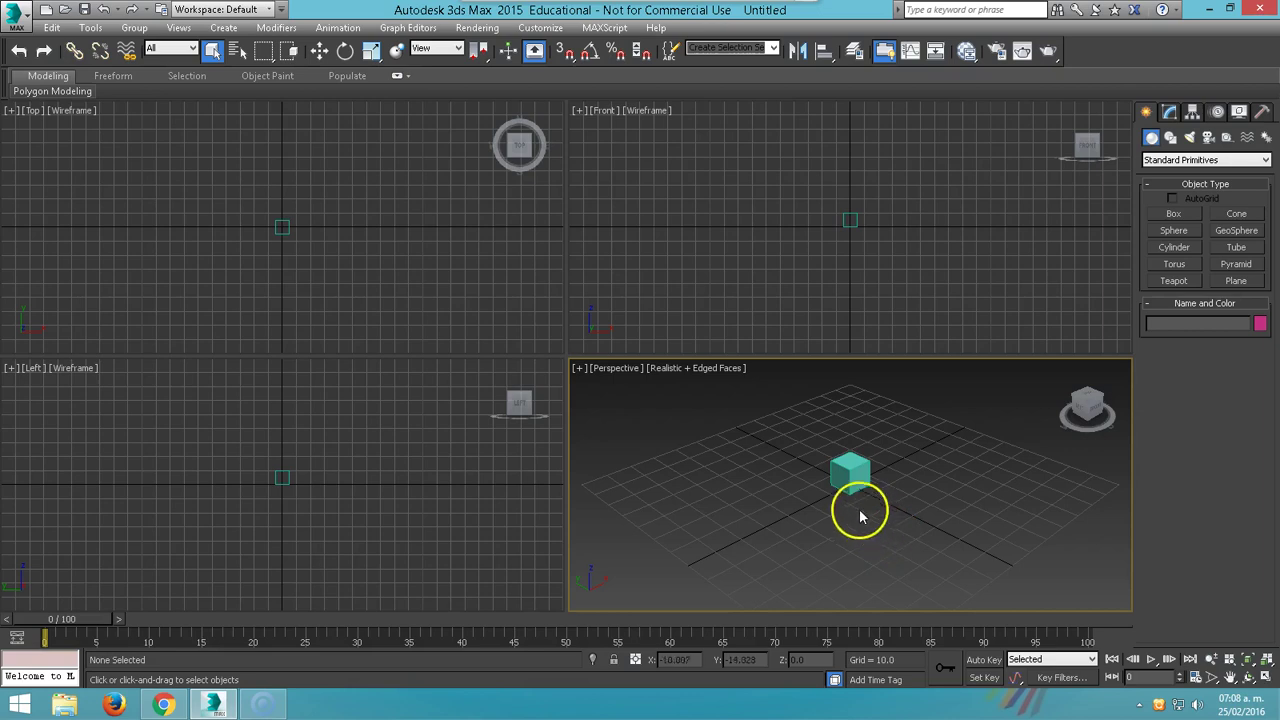
{"action": "scroll", "coordinate": [858, 494], "scroll_direction": "up", "scroll_amount": 2}
{"action": "scroll", "coordinate": [858, 490], "scroll_direction": "up", "scroll_amount": 3}
{"action": "scroll", "coordinate": [858, 490], "scroll_direction": "up", "scroll_amount": 3}
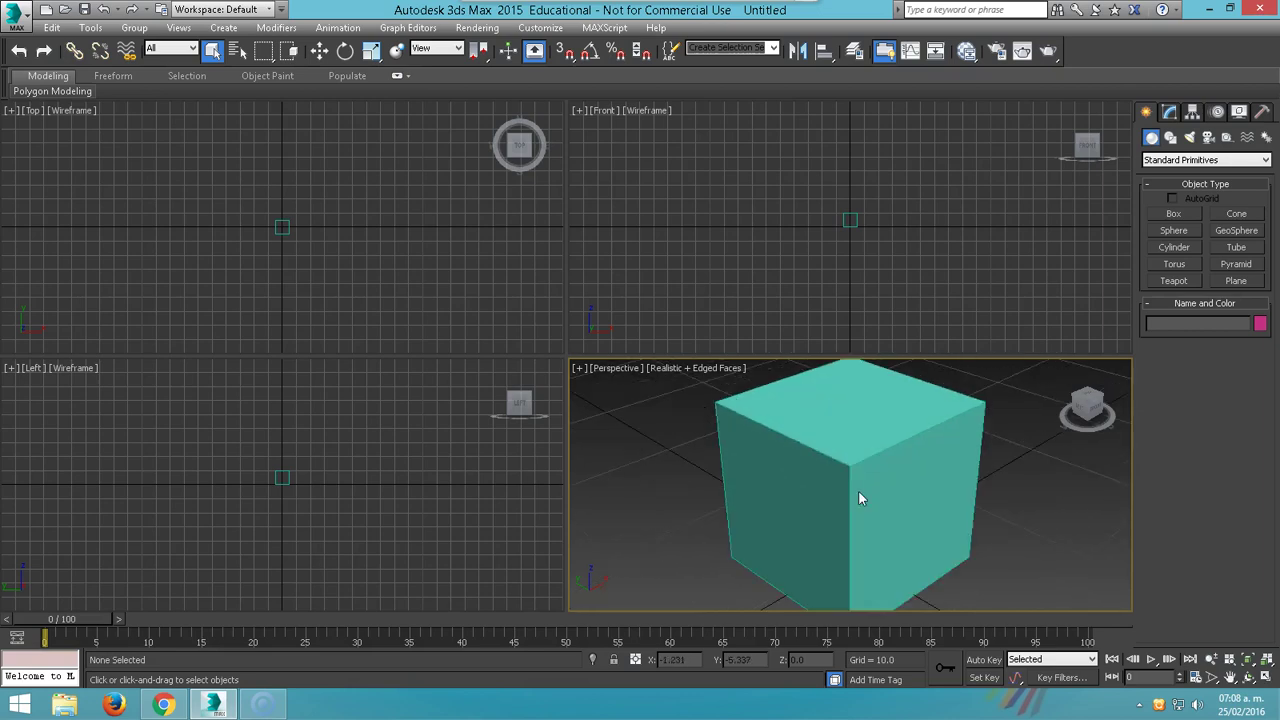
Select the cube and bring up its Convert To options from the right-click menu.
{"action": "left_click", "coordinate": [953, 415]}
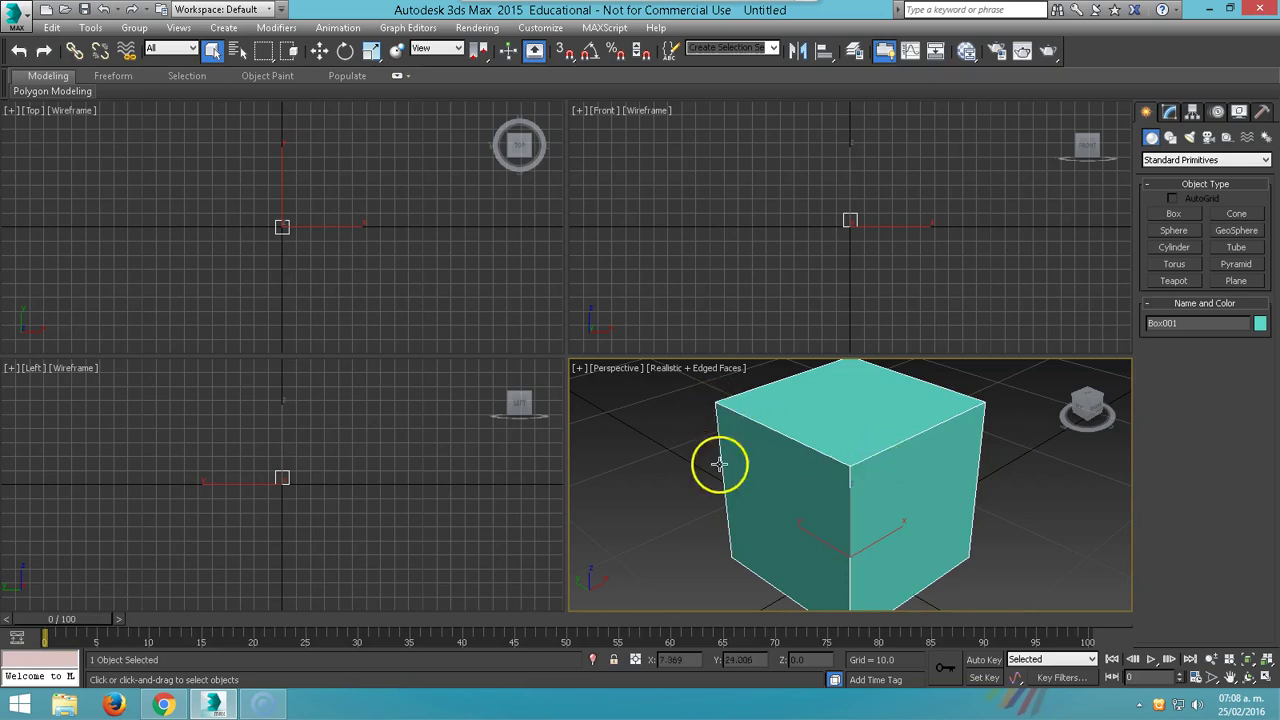
{"action": "scroll", "coordinate": [869, 469], "scroll_direction": "down", "scroll_amount": 3}
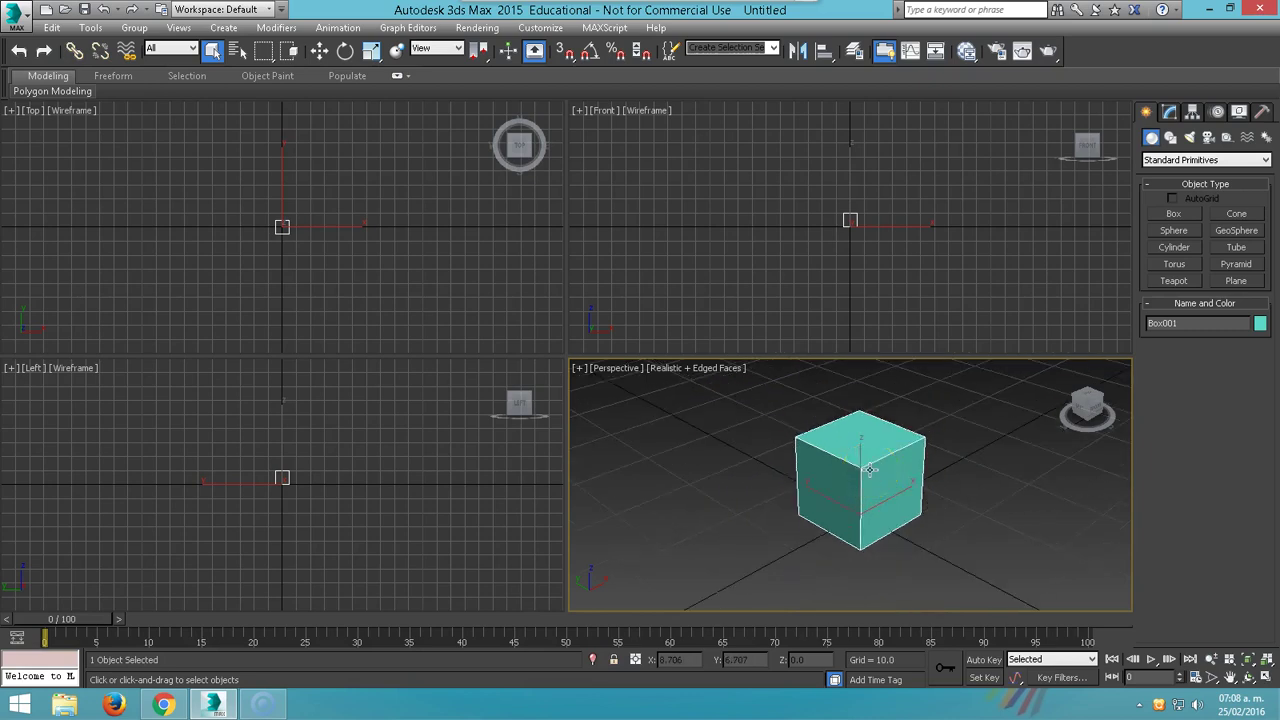
{"action": "middle_click_drag", "start_coordinate": [869, 469], "coordinate": [831, 486]}
{"action": "right_click", "coordinate": [829, 485]}
{"action": "mouse_move", "coordinate": [870, 645]}
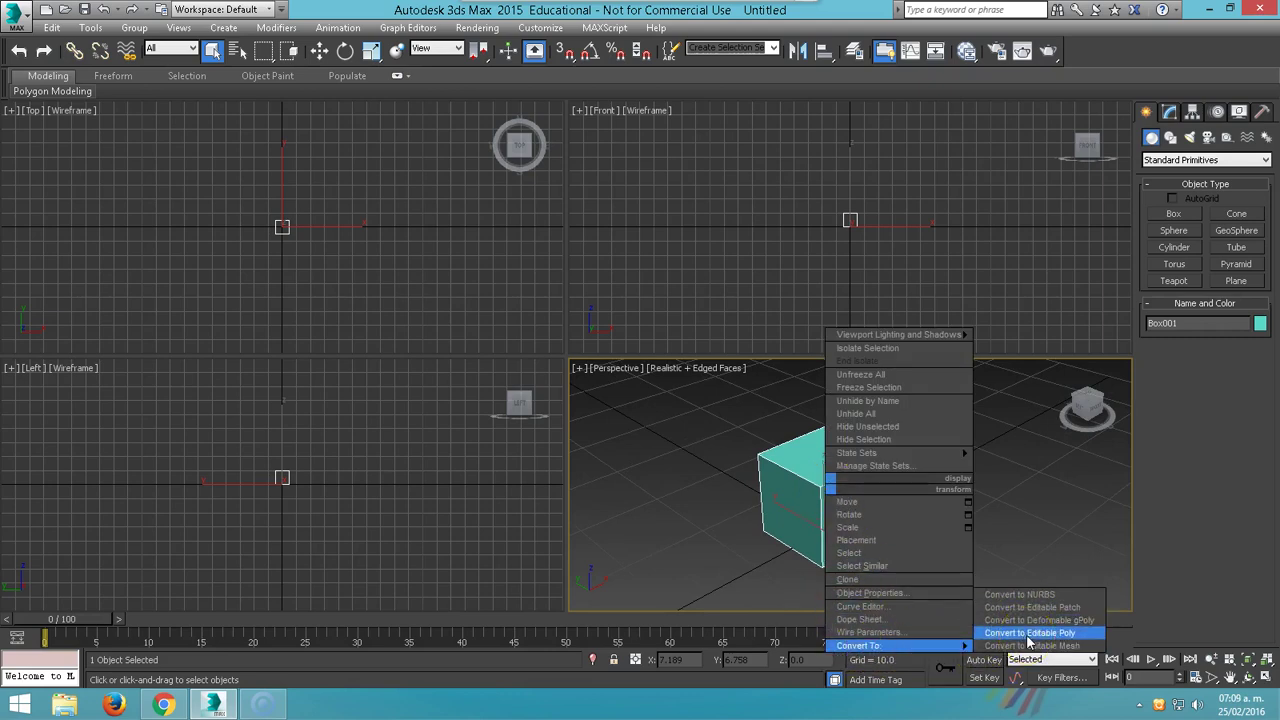
Convert Box001 to Editable Poly, cycle sub-object levels 1–4, and select the top polygon.
{"action": "left_click", "coordinate": [1030, 633]}
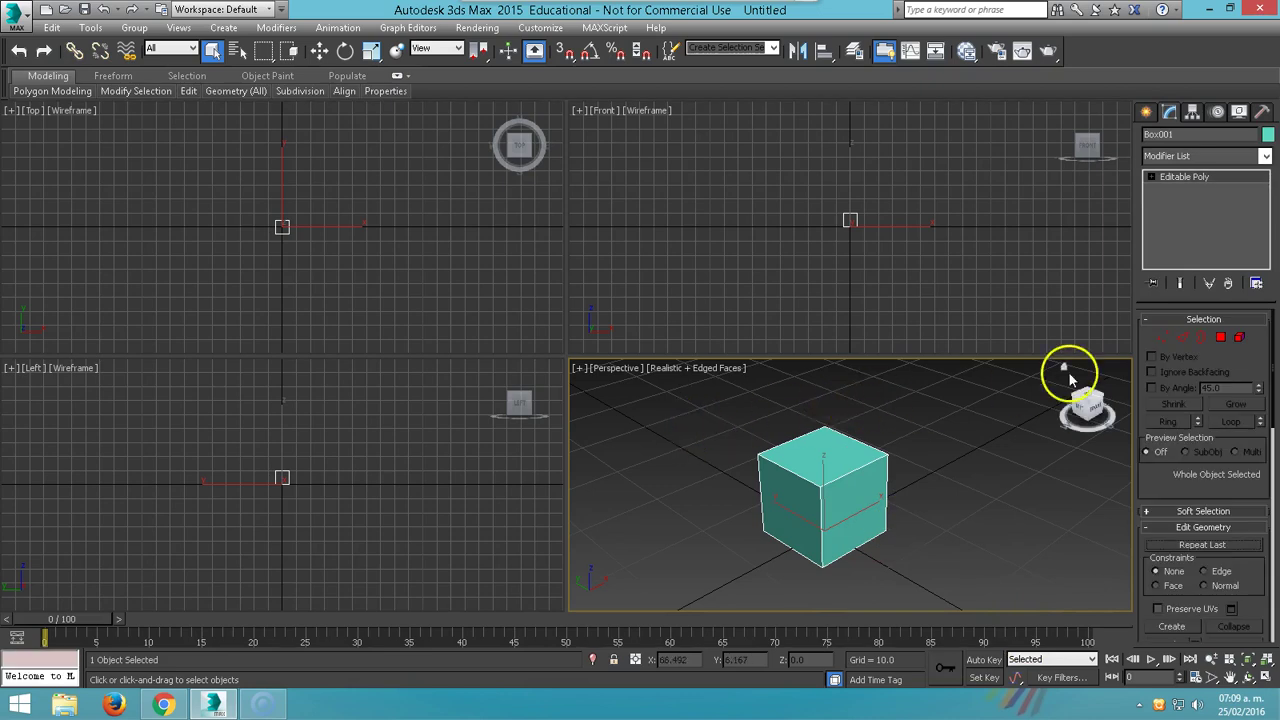
{"action": "key", "text": "1"}
{"action": "left_click", "coordinate": [897, 440]}
{"action": "key", "text": "2"}
{"action": "key", "text": "3"}
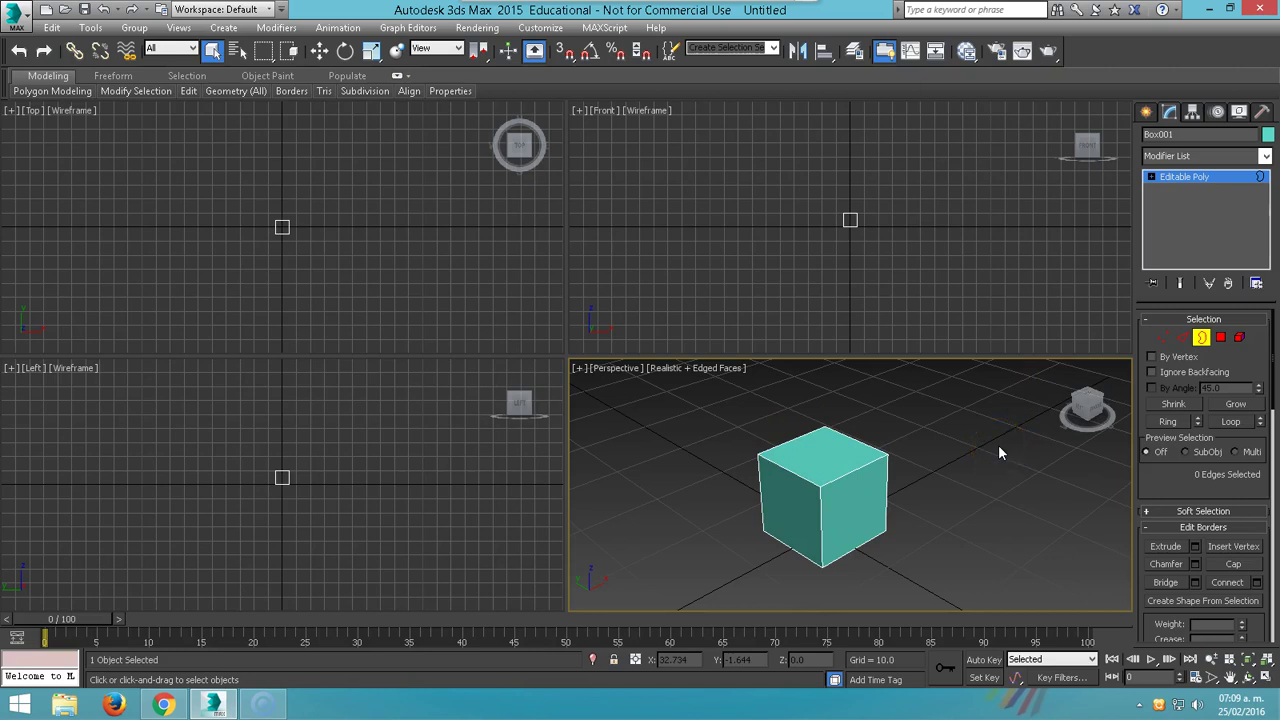
{"action": "key", "text": "4"}
{"action": "left_click", "coordinate": [835, 463]}
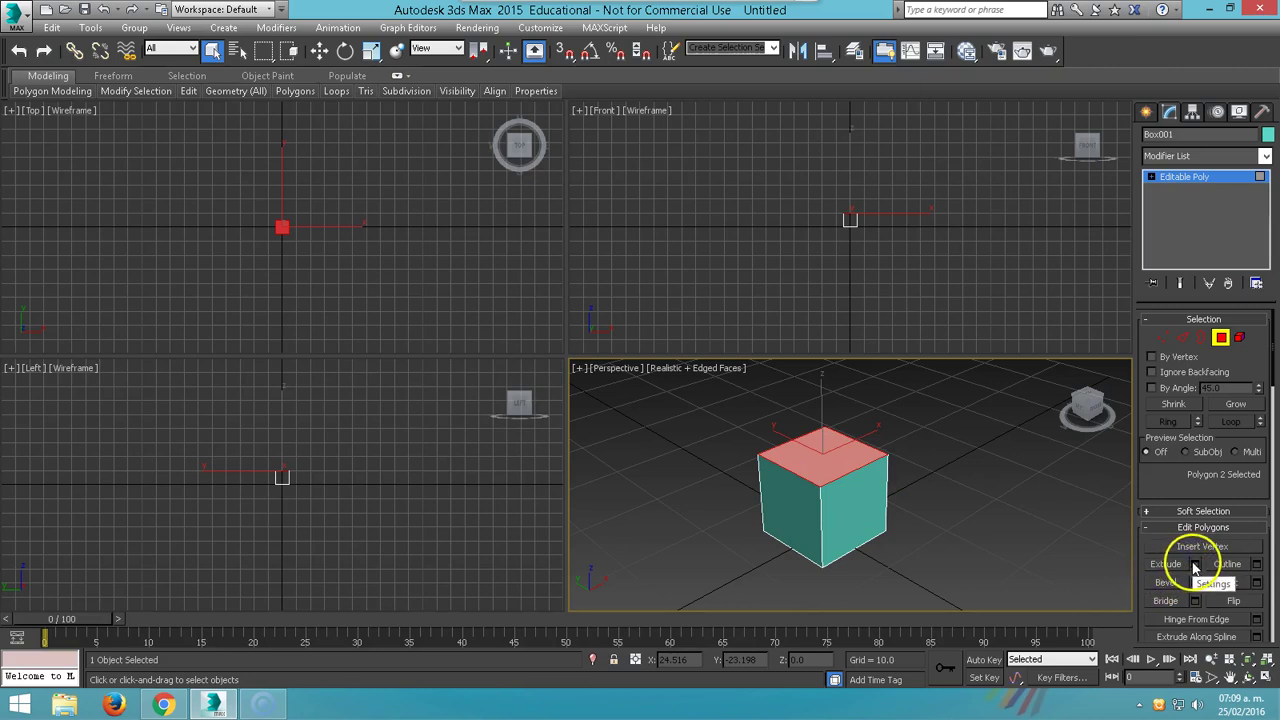
{"action": "right_click", "coordinate": [819, 449]}
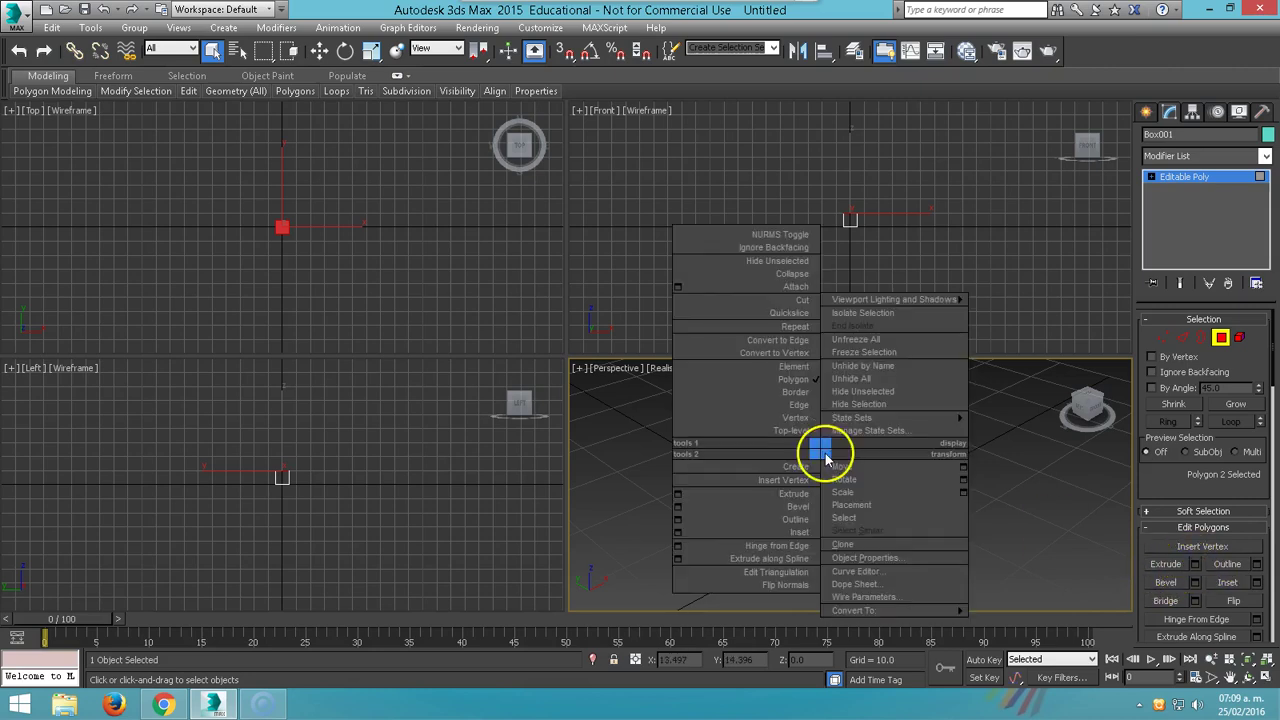
{"action": "left_click", "coordinate": [650, 490]}
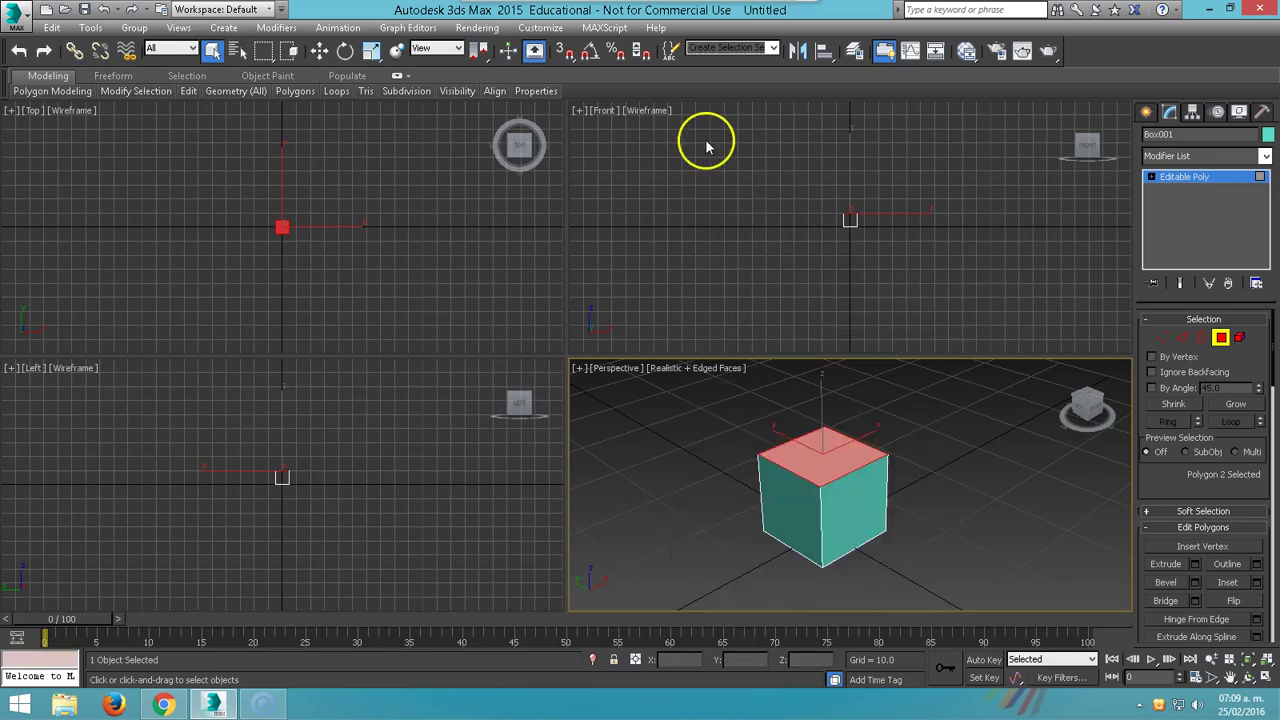
Assign the Ctrl+E hotkey to Extrude Options, replacing Scale Cycle, in Customize User Interface.
{"action": "left_click", "coordinate": [552, 30]}
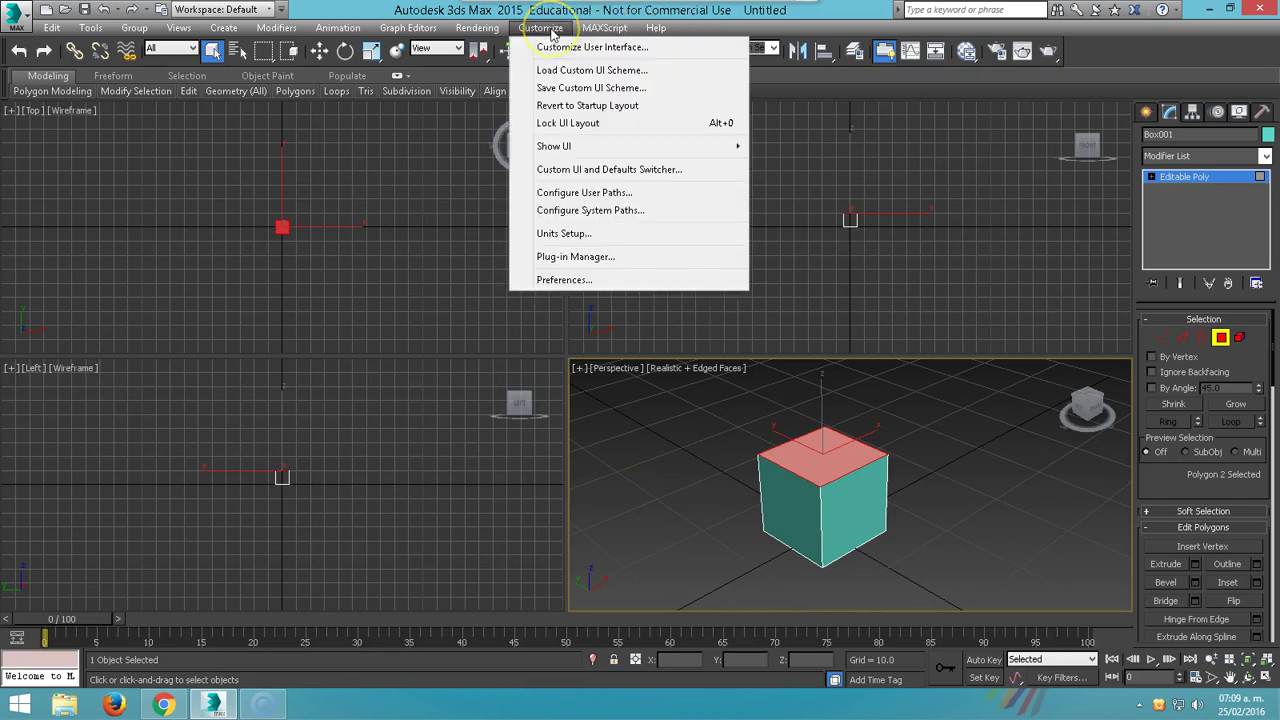
{"action": "left_click", "coordinate": [612, 48]}
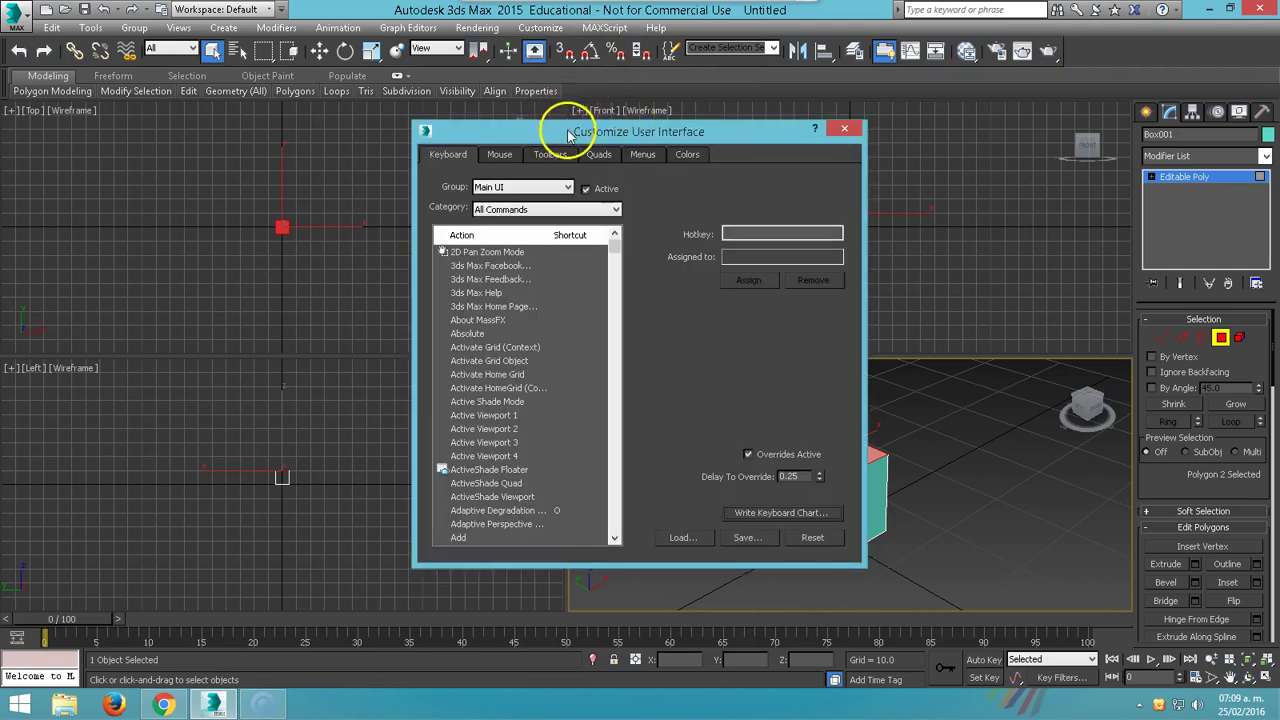
{"action": "left_click_drag", "start_coordinate": [569, 126], "coordinate": [427, 128]}
{"action": "left_click", "coordinate": [345, 258]}
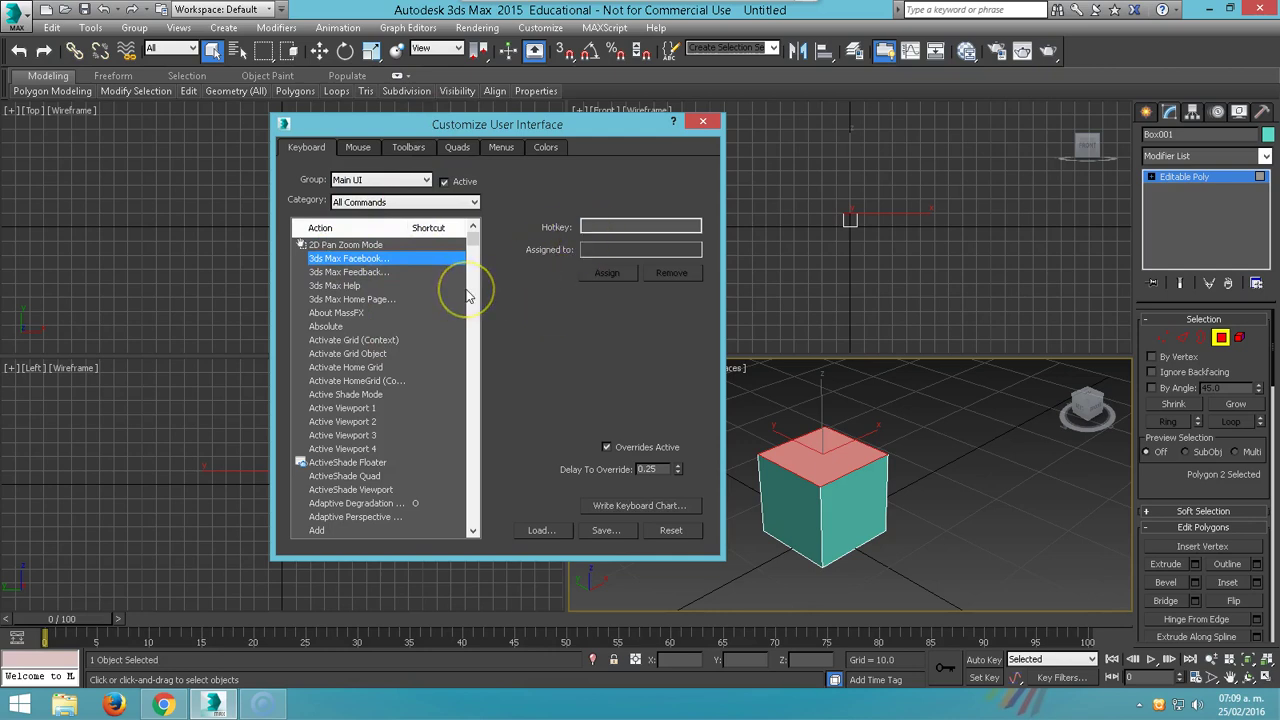
{"action": "type", "text": "e"}
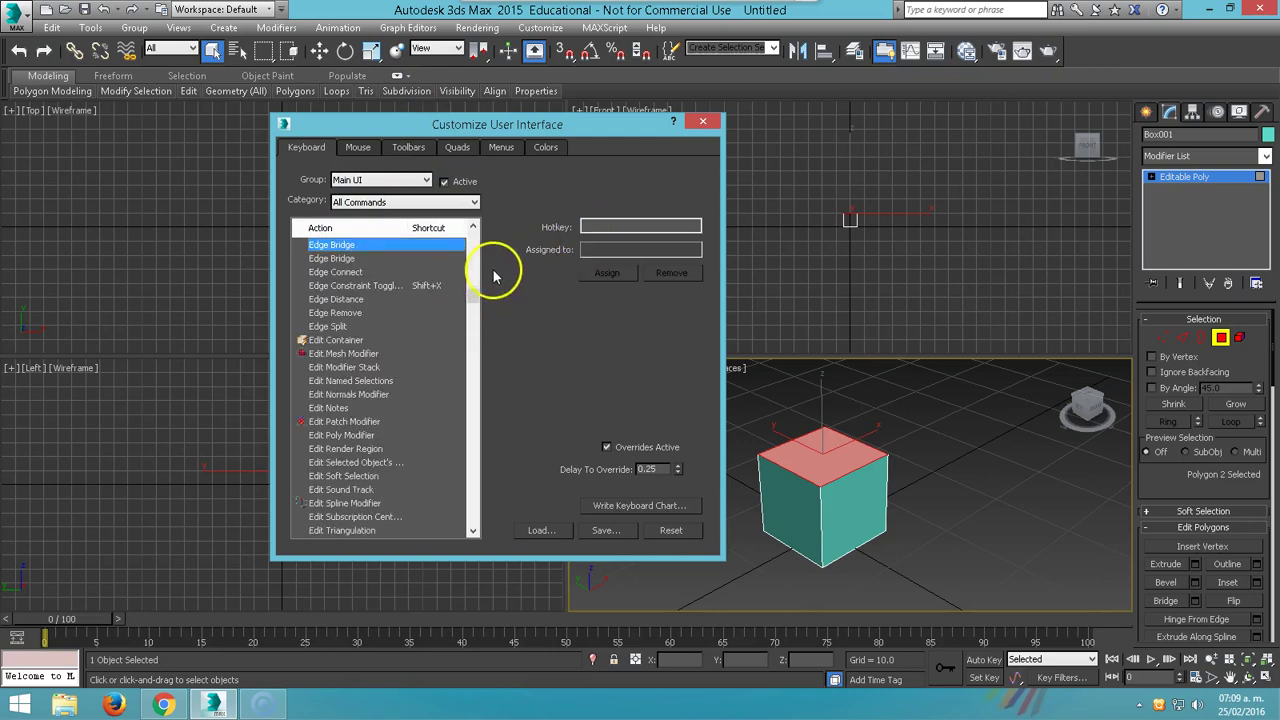
{"action": "left_click_drag", "start_coordinate": [479, 295], "coordinate": [476, 300]}
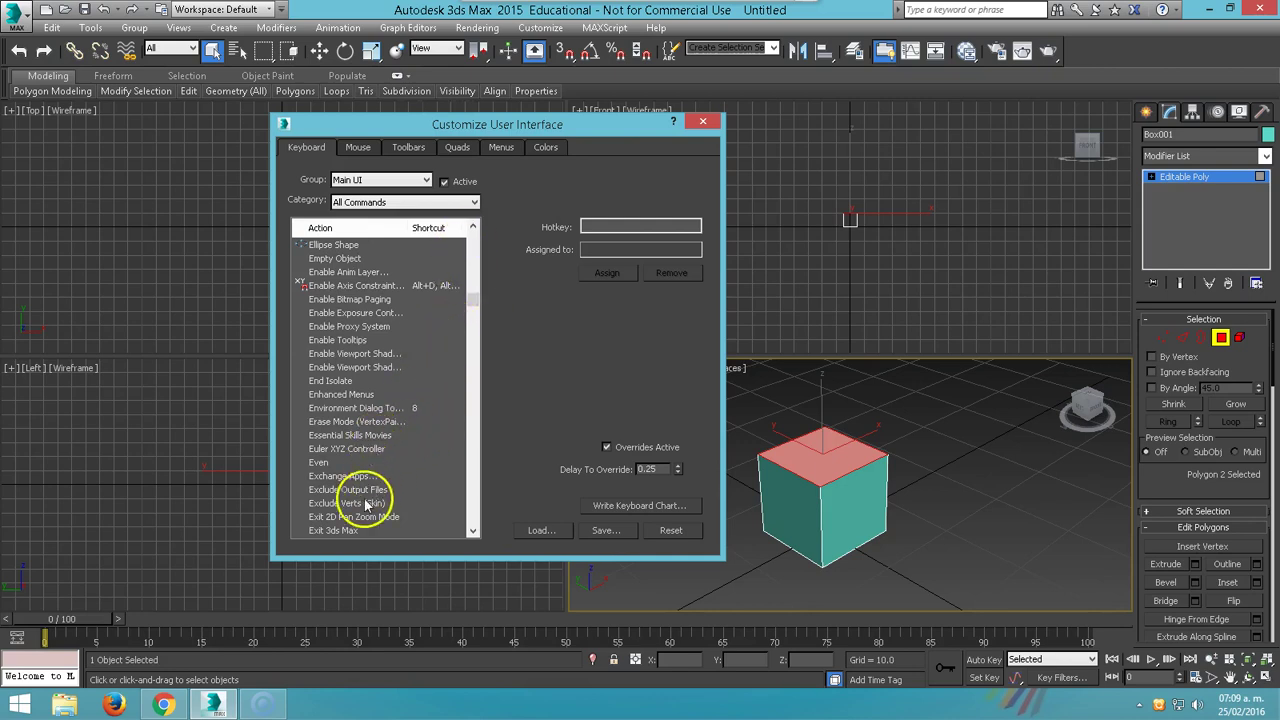
{"action": "left_click_drag", "start_coordinate": [474, 532], "coordinate": [474, 532]}
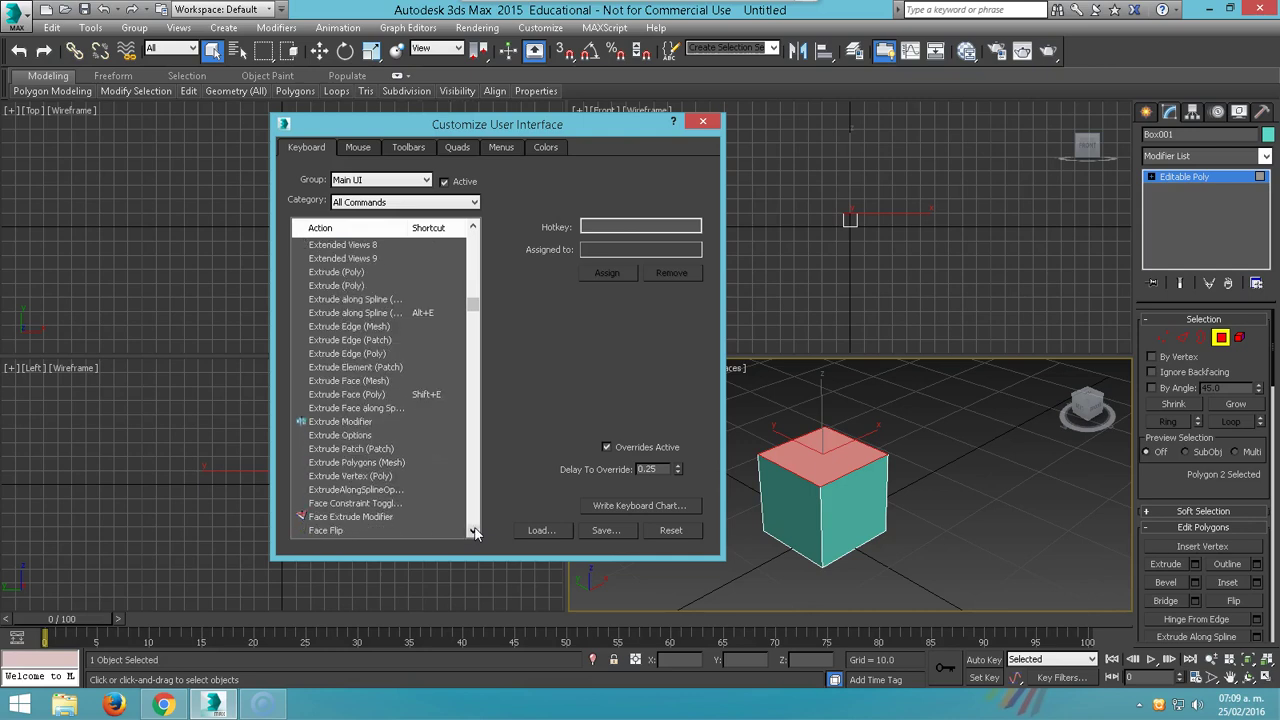
{"action": "left_click", "coordinate": [355, 437]}
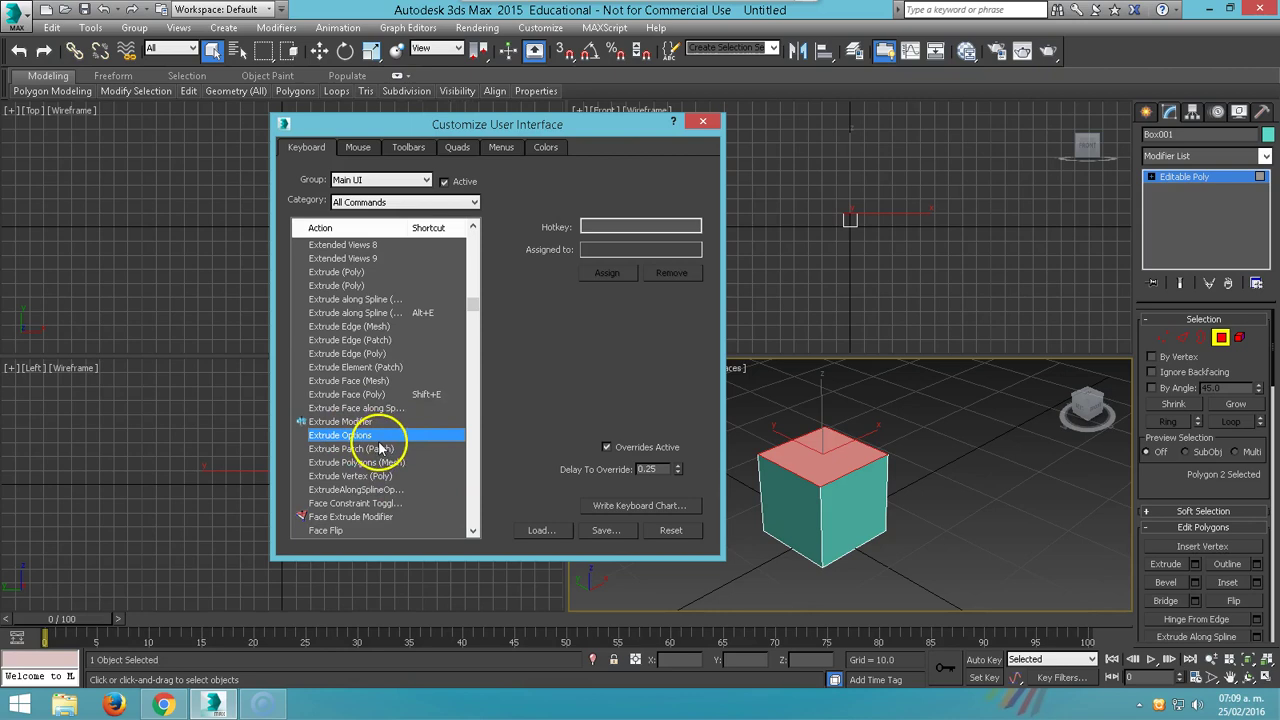
{"action": "left_click", "coordinate": [592, 227]}
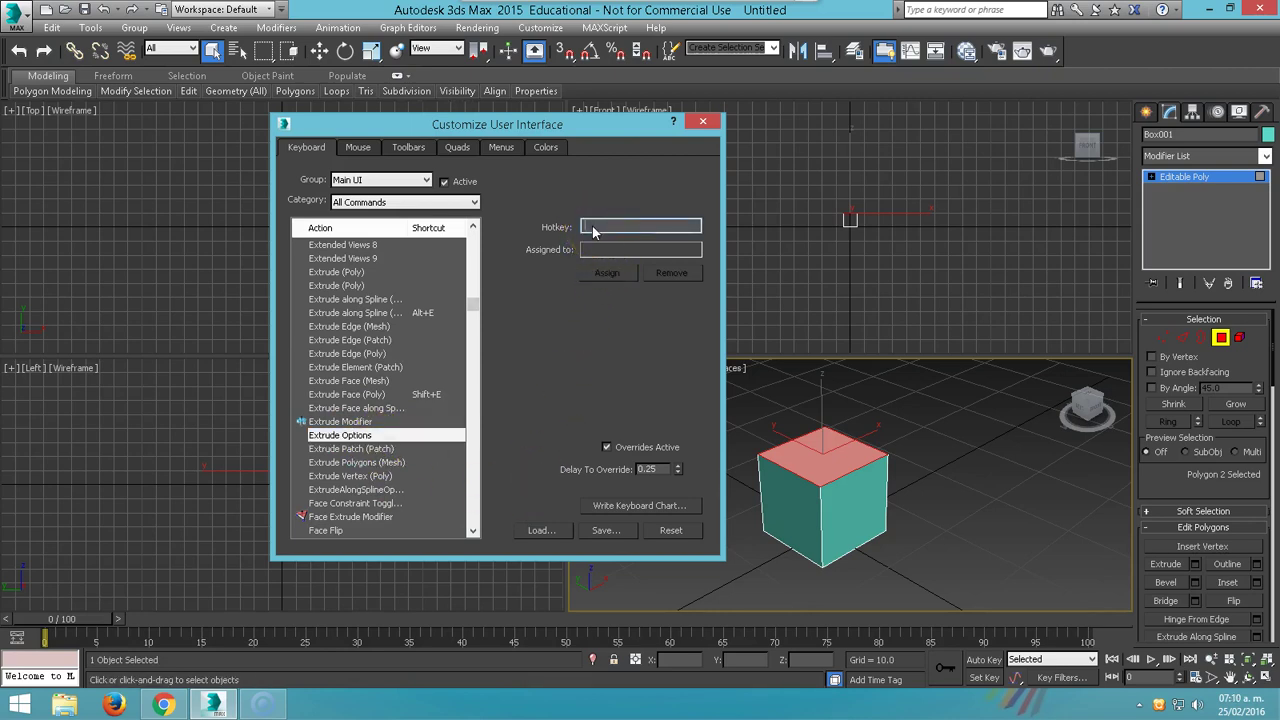
{"action": "left_click", "coordinate": [605, 280]}
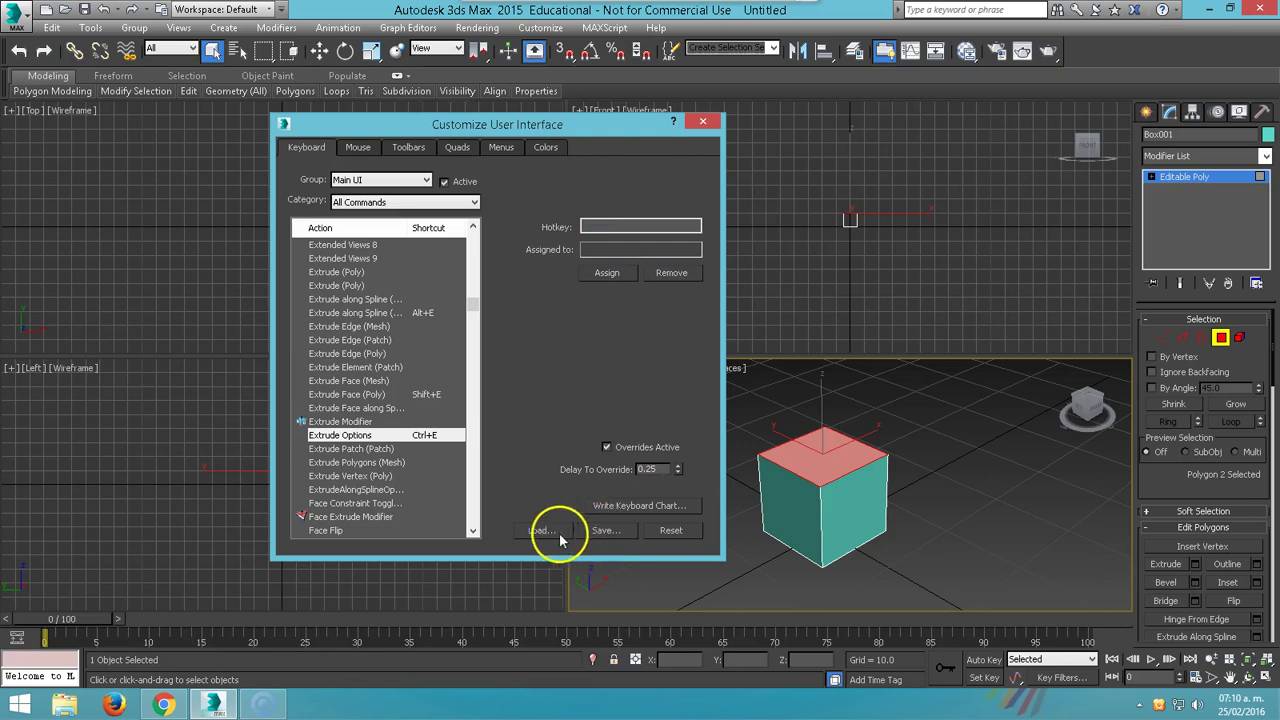
{"action": "left_click", "coordinate": [703, 125]}
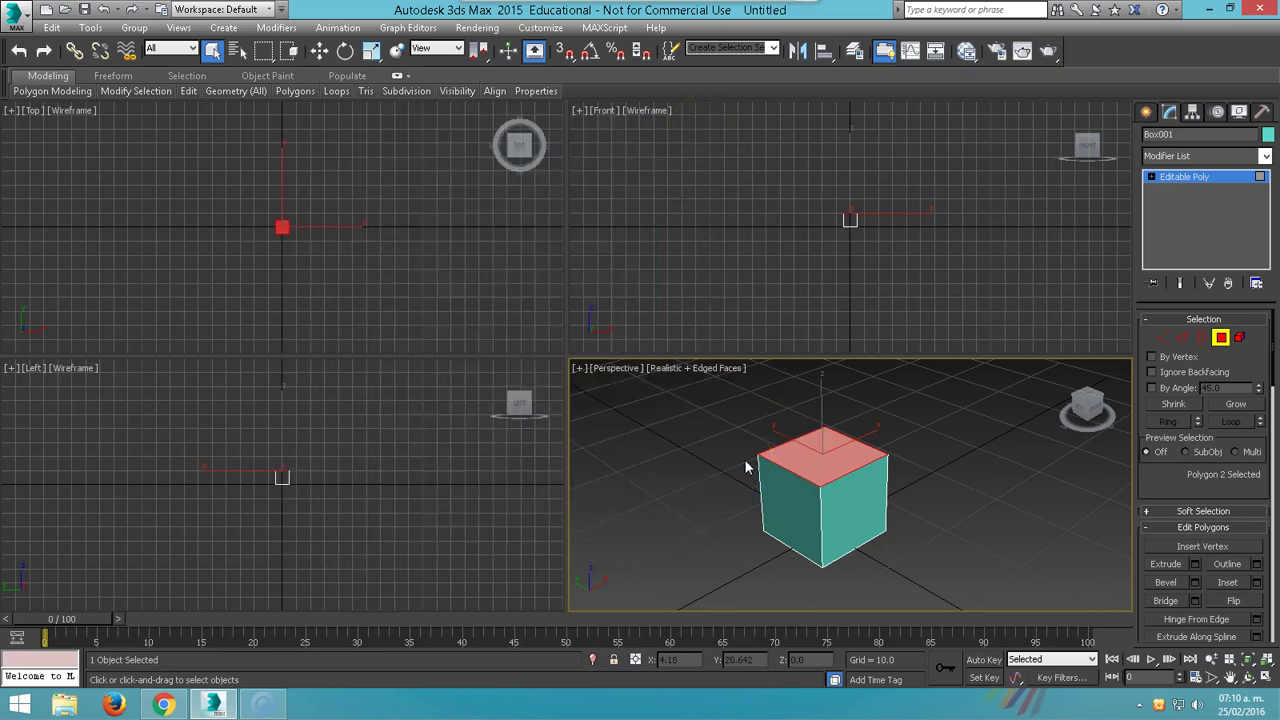
Extrude the top polygon 10 units upward using the Extrude caddy.
{"action": "left_click", "coordinate": [769, 448]}
{"action": "key", "text": "shift+e"}
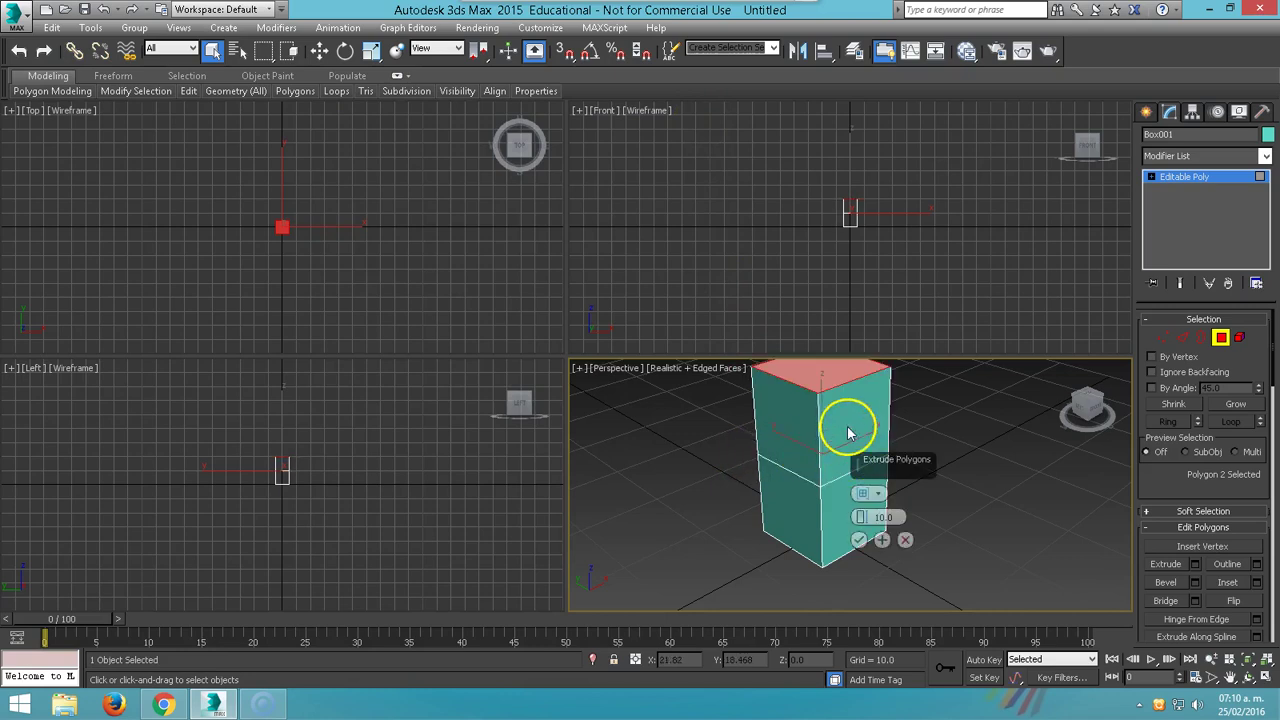
{"action": "left_click_drag", "start_coordinate": [894, 459], "coordinate": [1001, 478]}
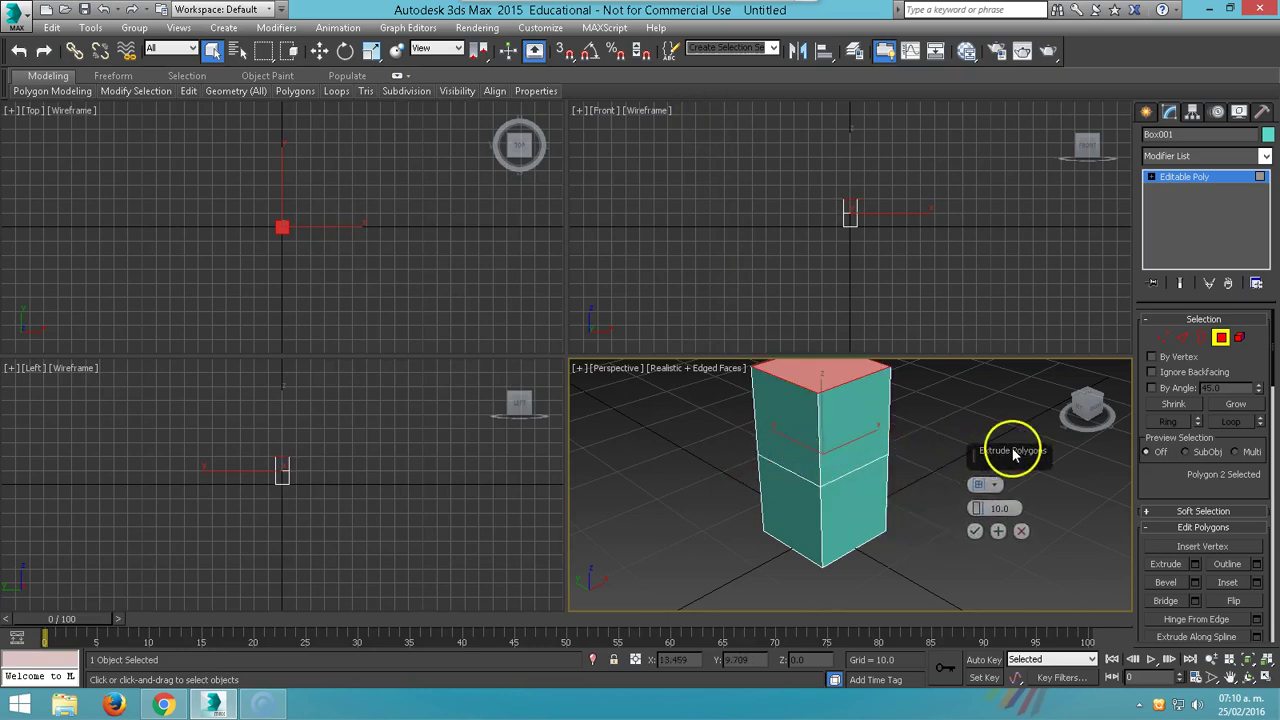
{"action": "left_click", "coordinate": [1021, 531]}
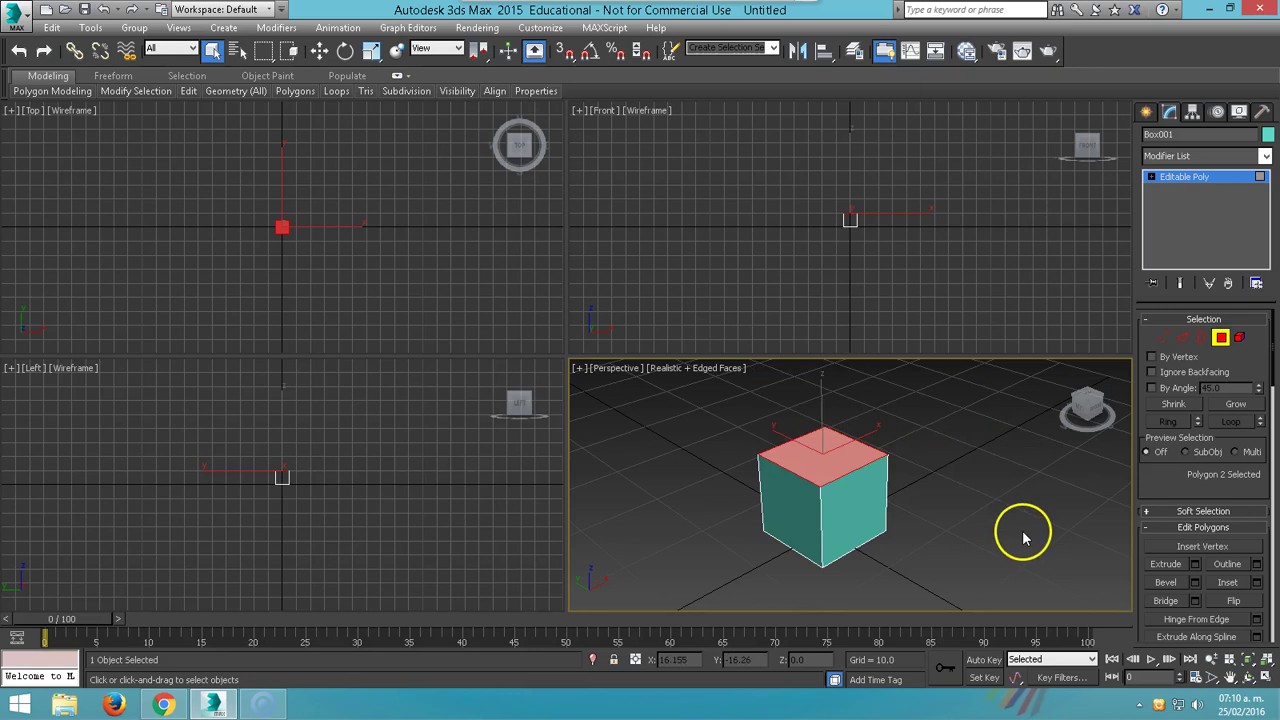
{"action": "right_click", "coordinate": [820, 457]}
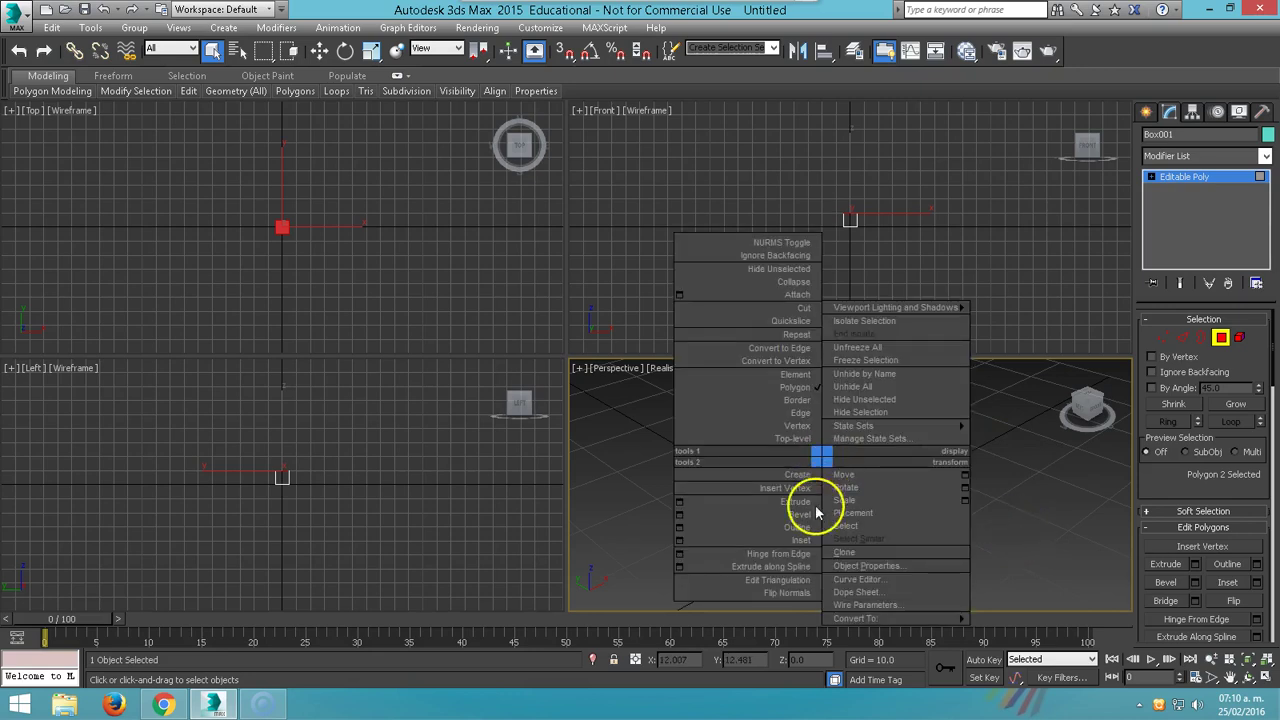
{"action": "left_click", "coordinate": [678, 503]}
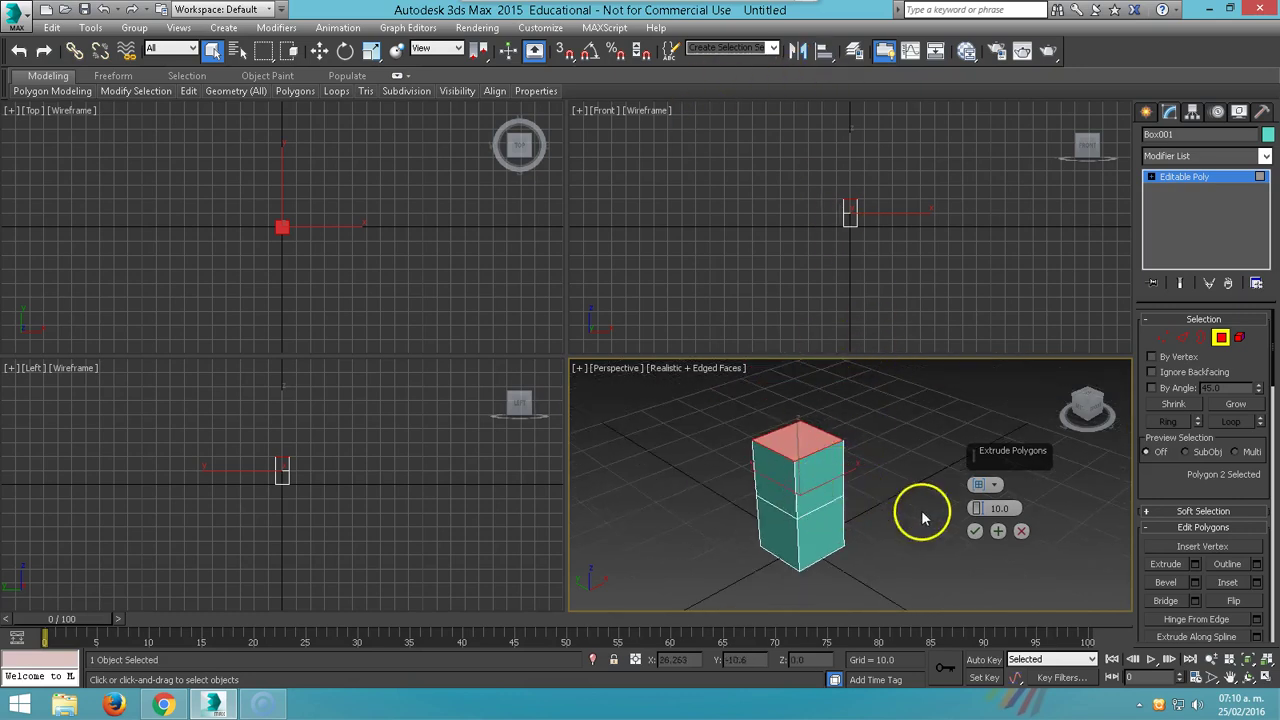
{"action": "double_click", "coordinate": [999, 508]}
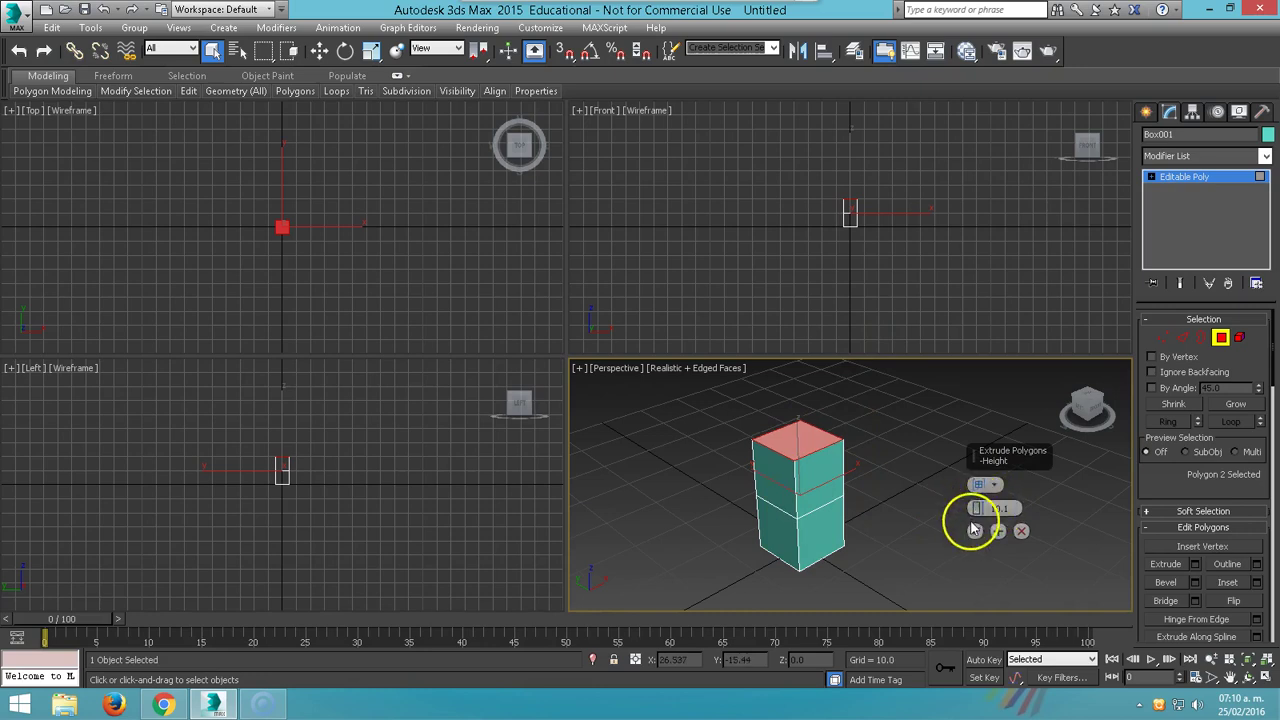
{"action": "type", "text": "10"}
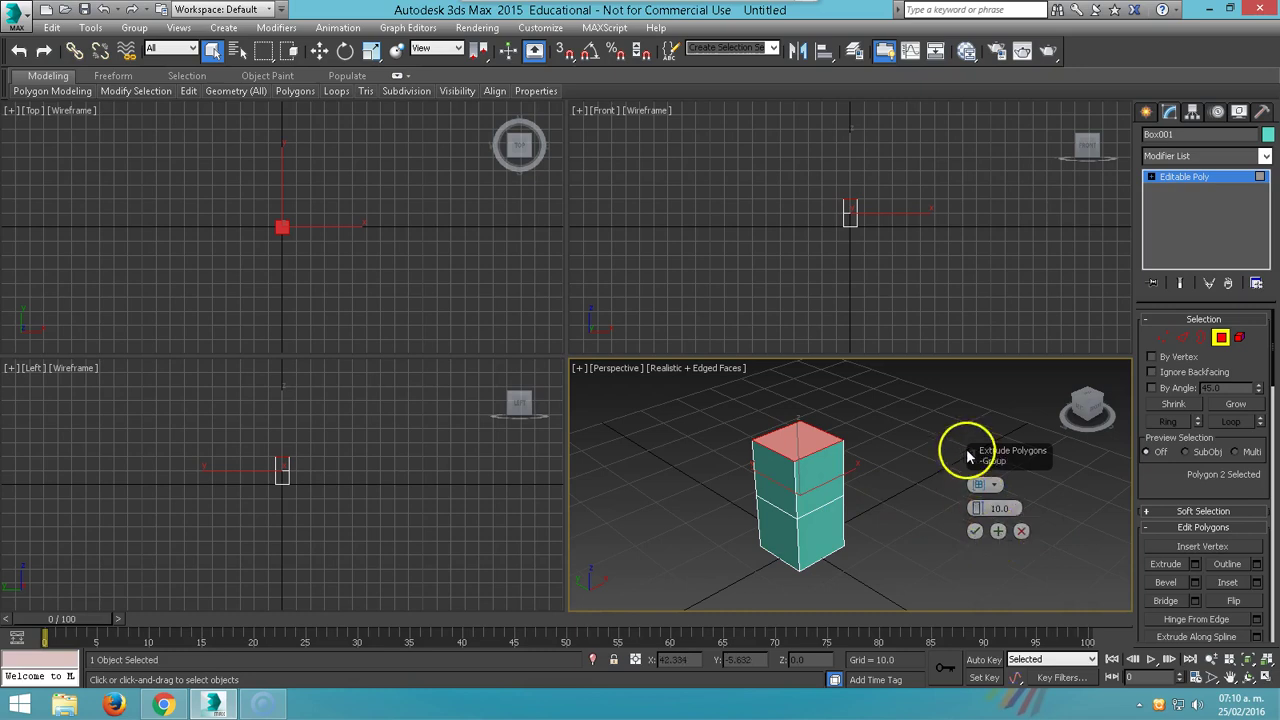
{"action": "left_click", "coordinate": [998, 531]}
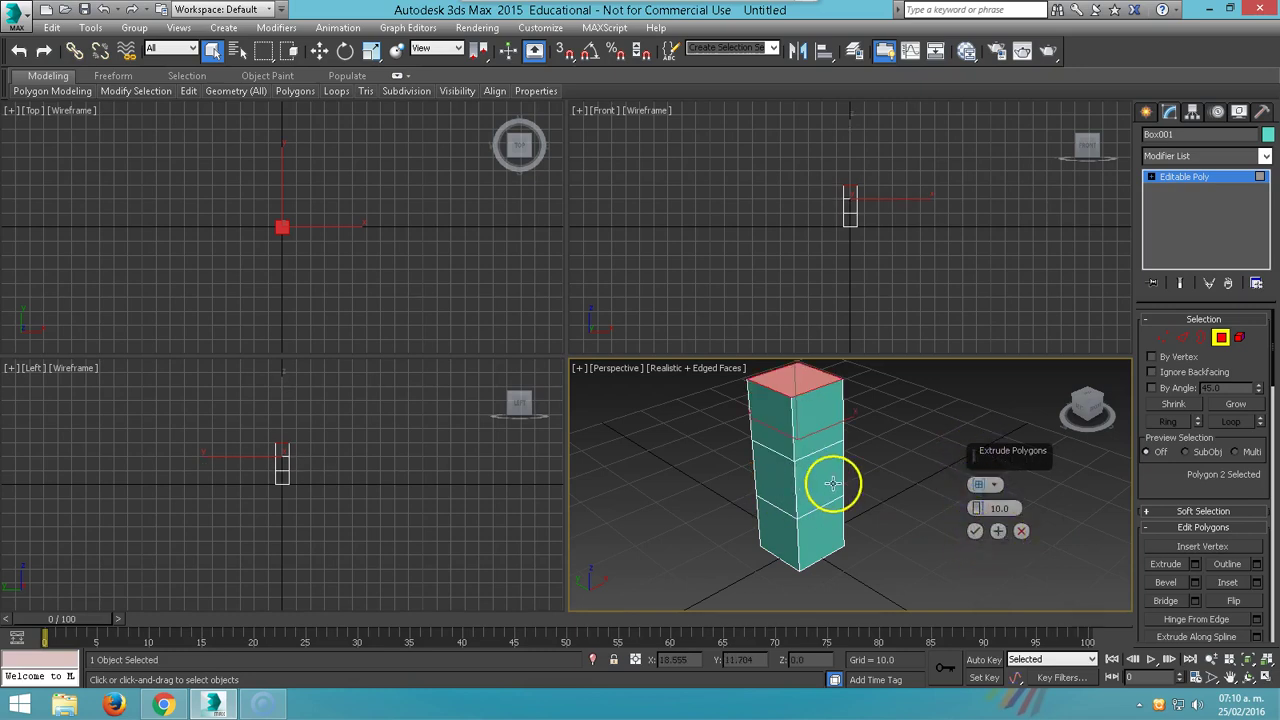
Extrude a lower side polygon sideways and the top polygon up again, 10 units each.
{"action": "left_click", "coordinate": [817, 512]}
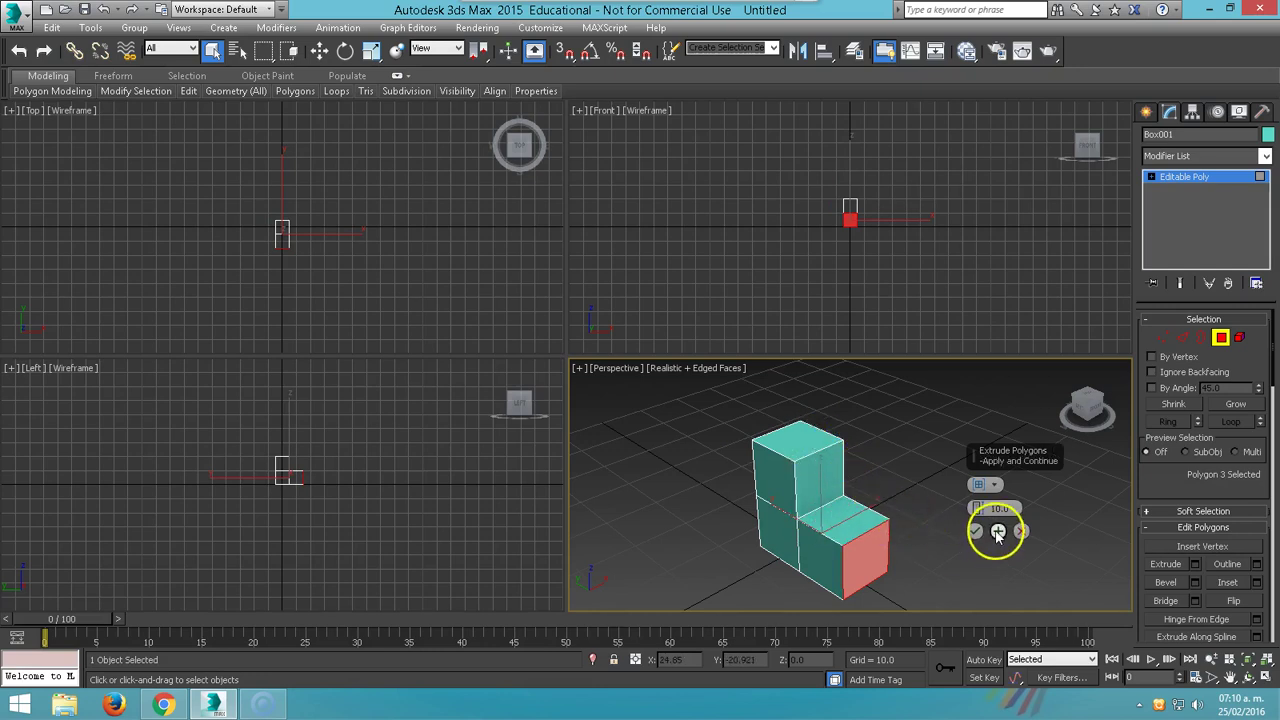
{"action": "left_click", "coordinate": [998, 531]}
{"action": "left_click", "coordinate": [787, 432]}
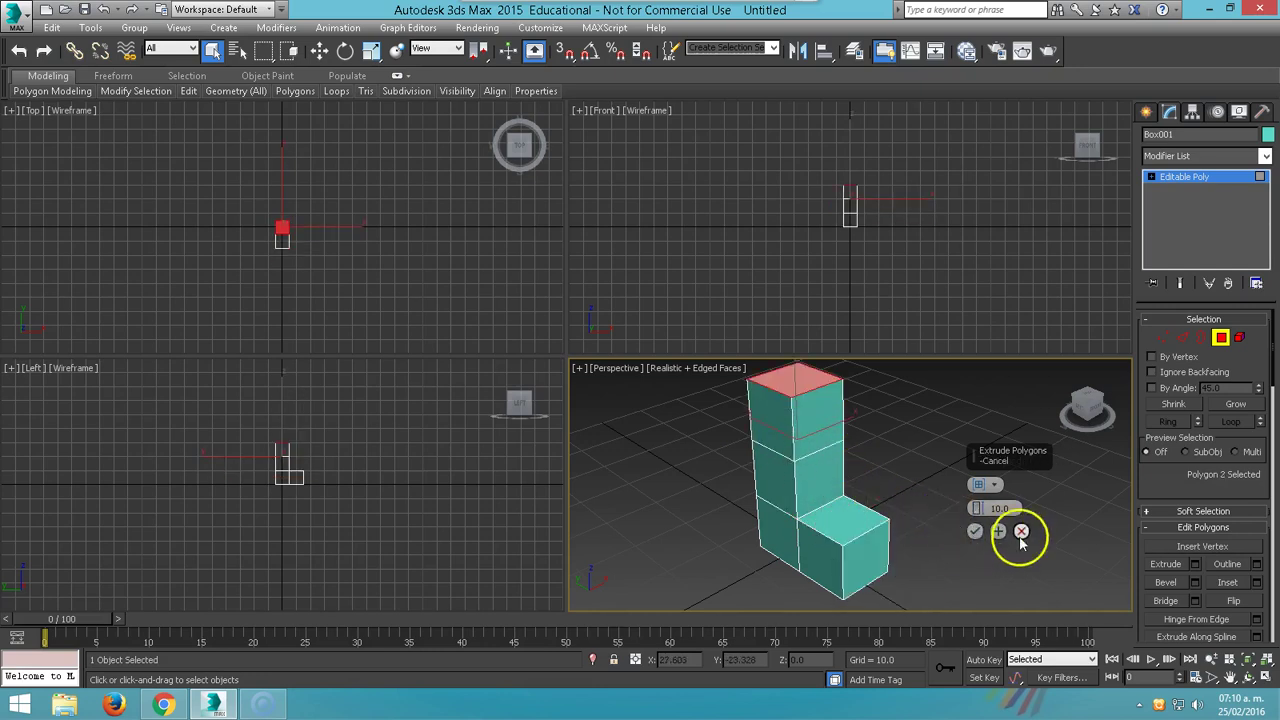
{"action": "left_click", "coordinate": [975, 531]}
{"action": "scroll", "coordinate": [910, 527], "scroll_direction": "down", "scroll_amount": 5}
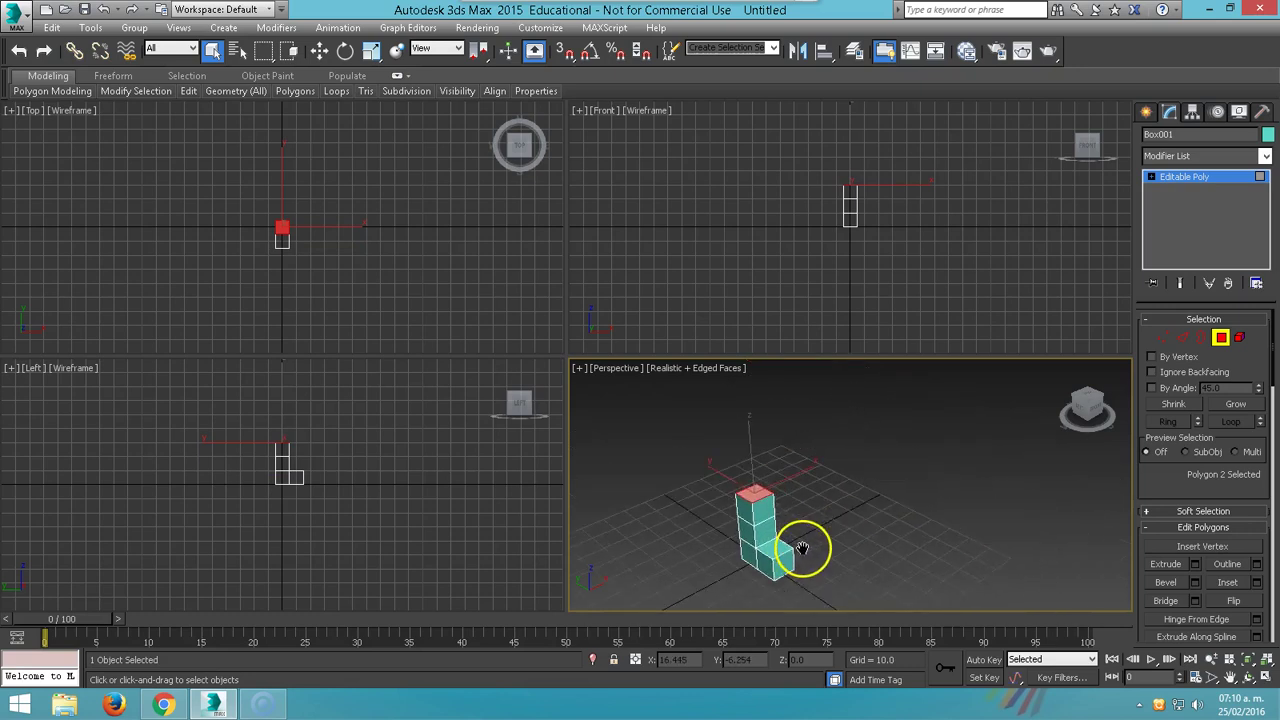
Exit Polygon mode and create a second 10-unit box, Box002, via Keyboard Entry.
{"action": "left_click", "coordinate": [1221, 338]}
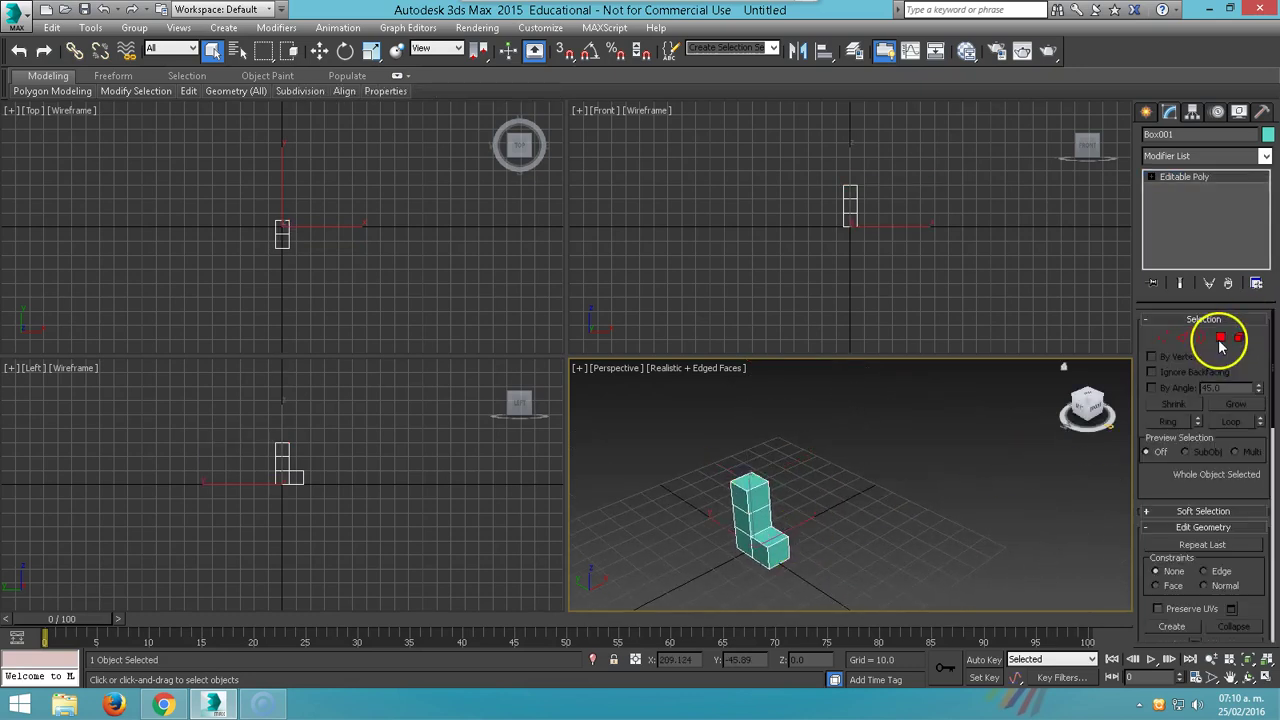
{"action": "mouse_move", "coordinate": [803, 511]}
{"action": "middle_mouse_down", "text": "alt"}
{"action": "mouse_move", "coordinate": [808, 483]}
{"action": "mouse_move", "coordinate": [683, 396]}
{"action": "middle_mouse_up", "text": "alt"}
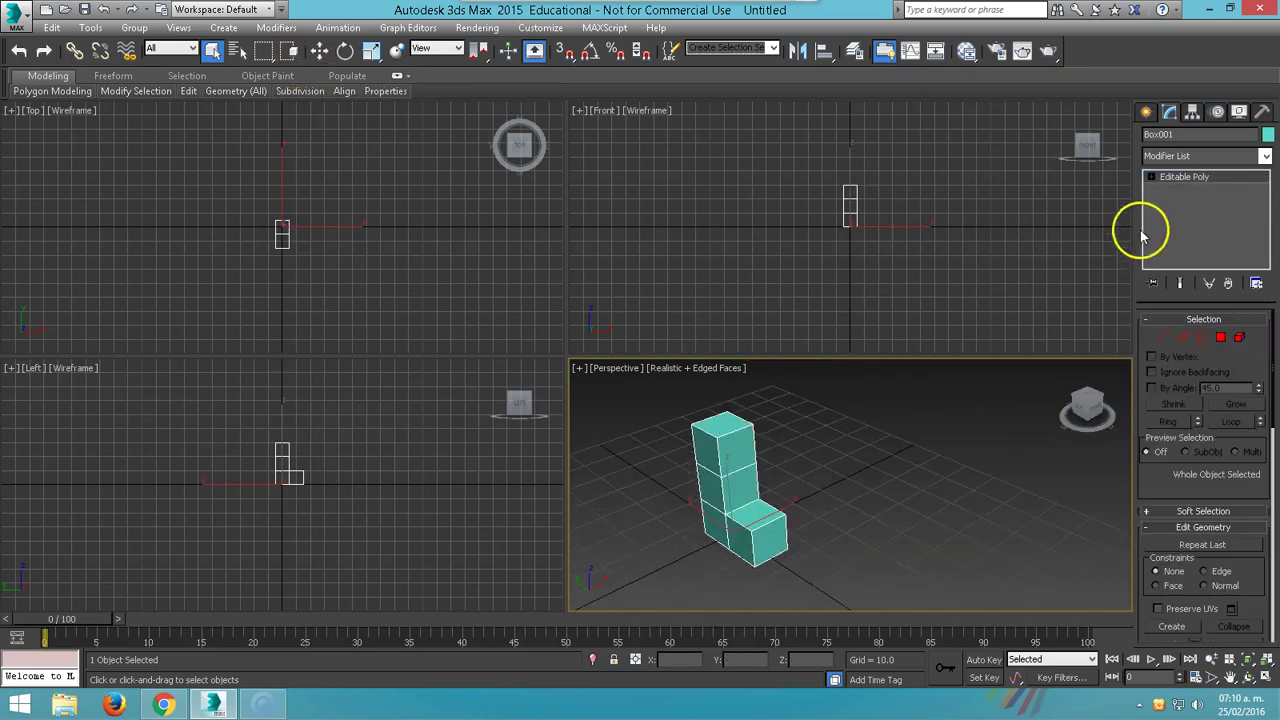
{"action": "left_click", "coordinate": [1146, 111]}
{"action": "left_click", "coordinate": [1174, 217]}
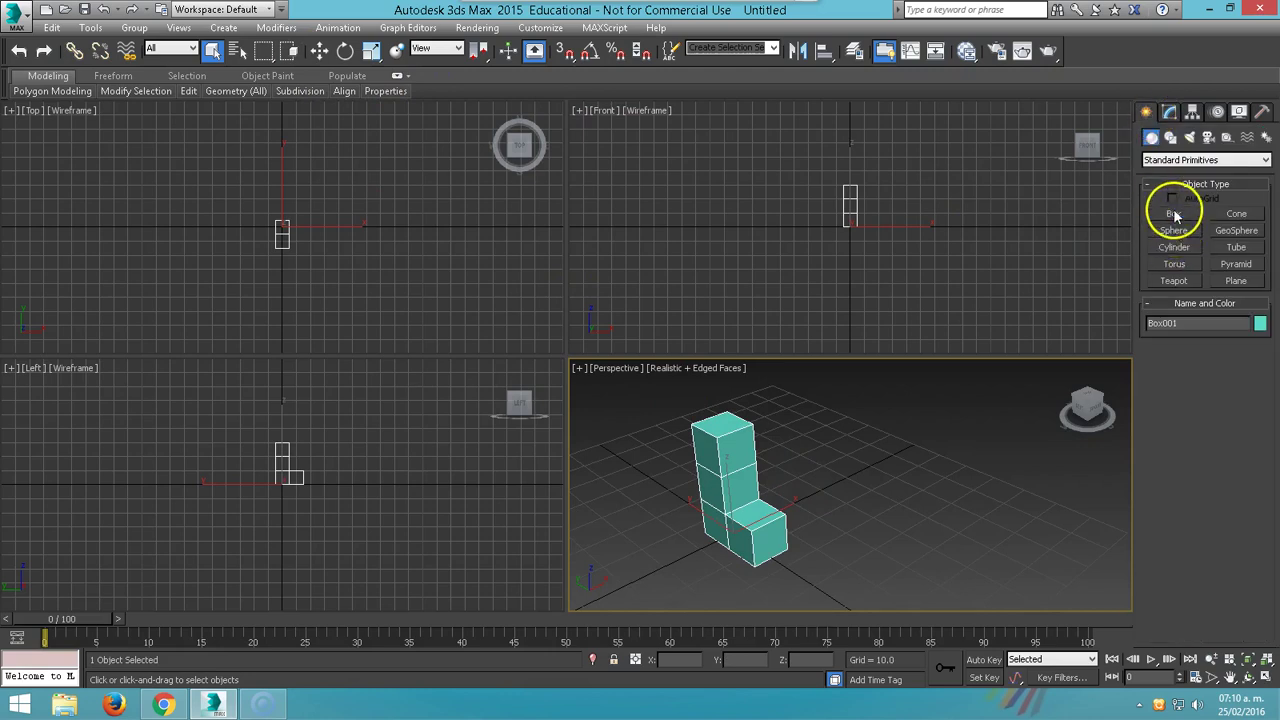
{"action": "left_click", "coordinate": [1190, 392]}
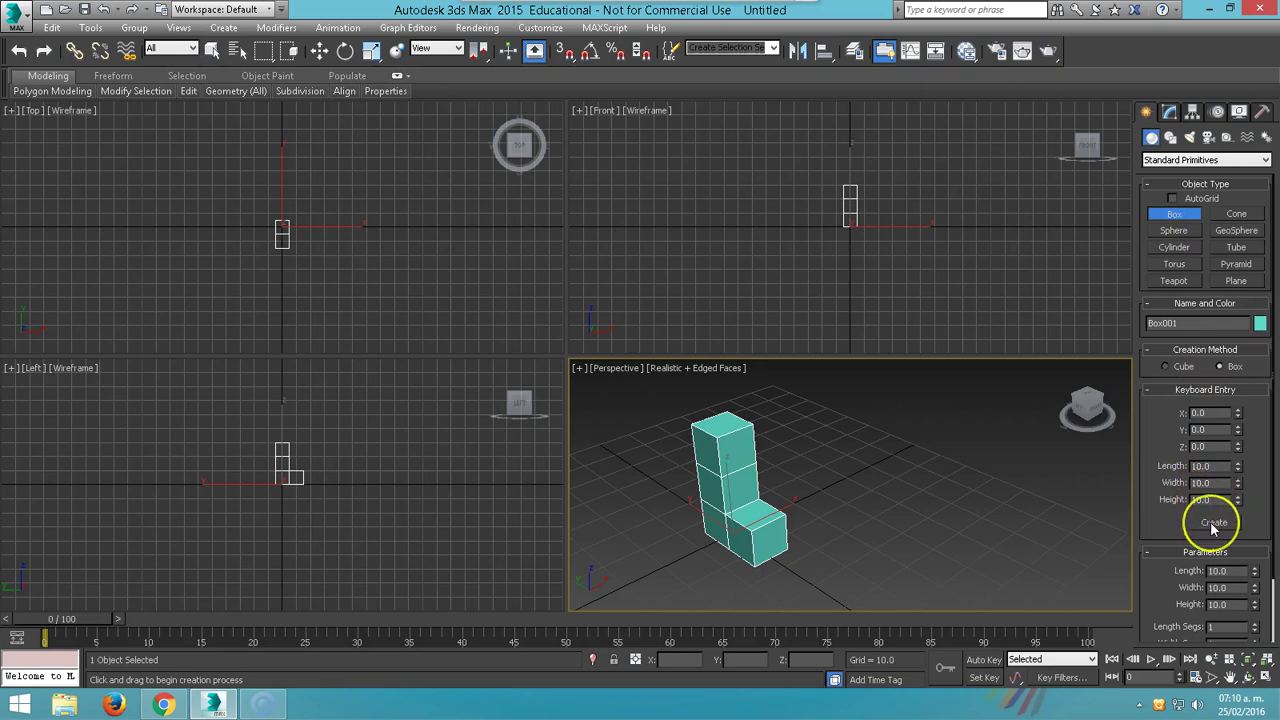
{"action": "left_click", "coordinate": [1213, 524]}
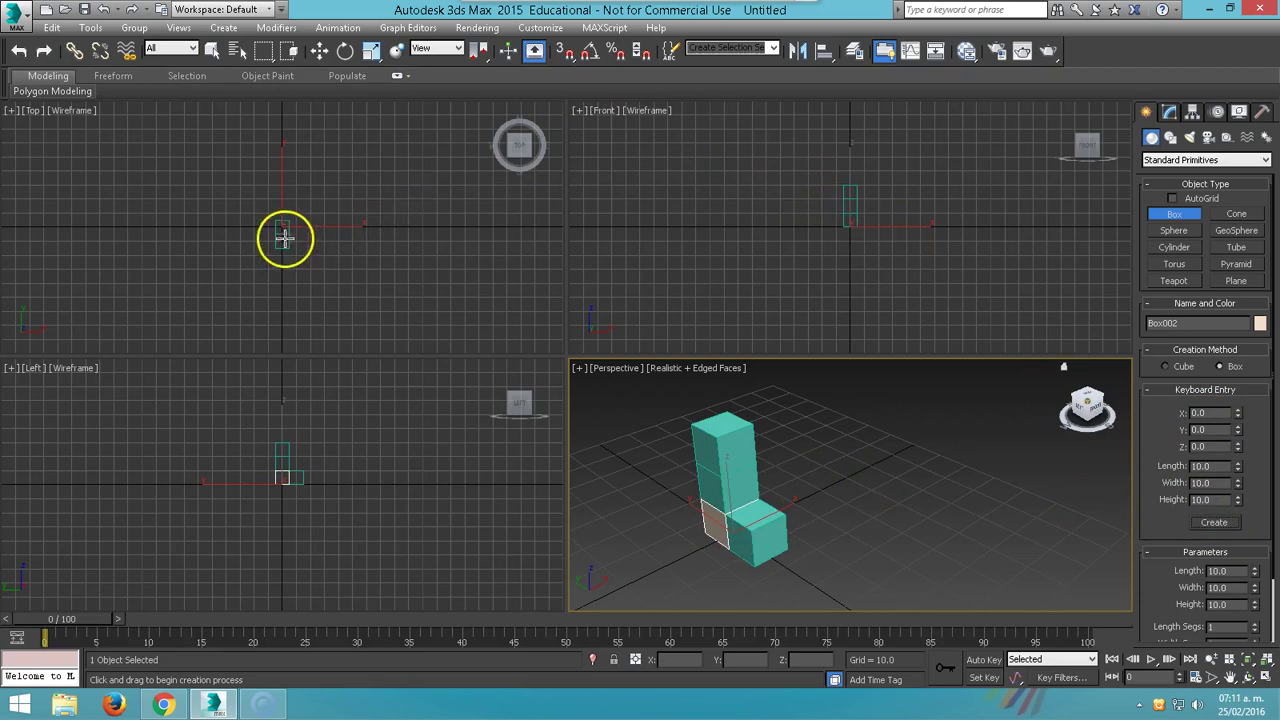
Move Box002 right of the L, convert it to Editable Poly, and Shift-drag a copy.
{"action": "right_click", "coordinate": [715, 506]}
{"action": "right_click", "coordinate": [758, 518]}
{"action": "left_click", "coordinate": [770, 532]}
{"action": "left_click_drag", "start_coordinate": [777, 527], "coordinate": [844, 490]}
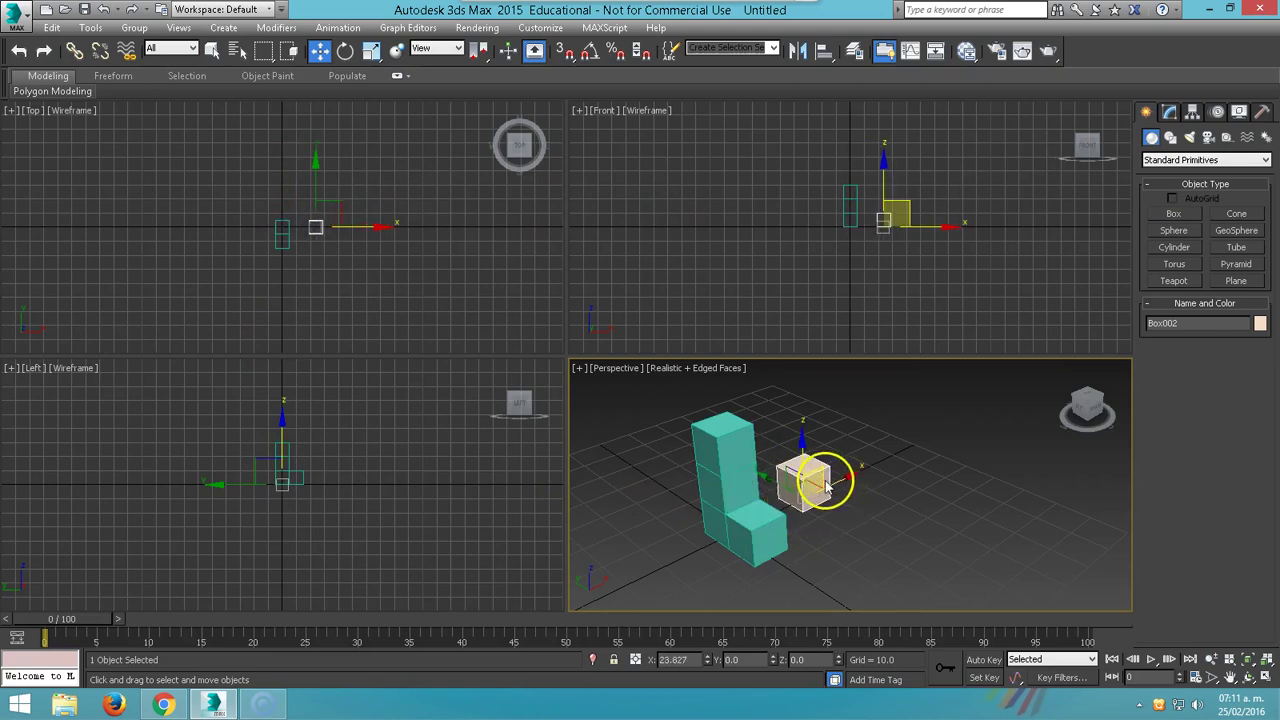
{"action": "right_click", "coordinate": [828, 478]}
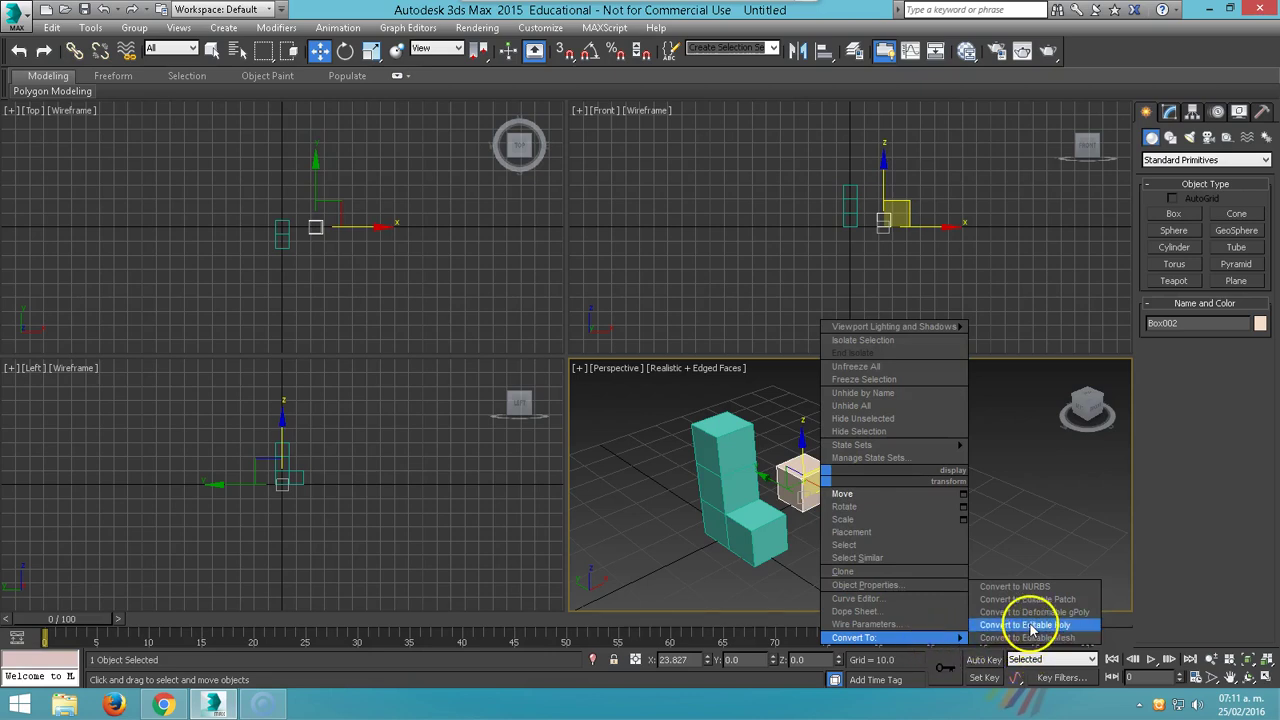
{"action": "left_click", "coordinate": [1025, 625]}
{"action": "left_click_drag", "start_coordinate": [775, 480], "coordinate": [843, 477]}
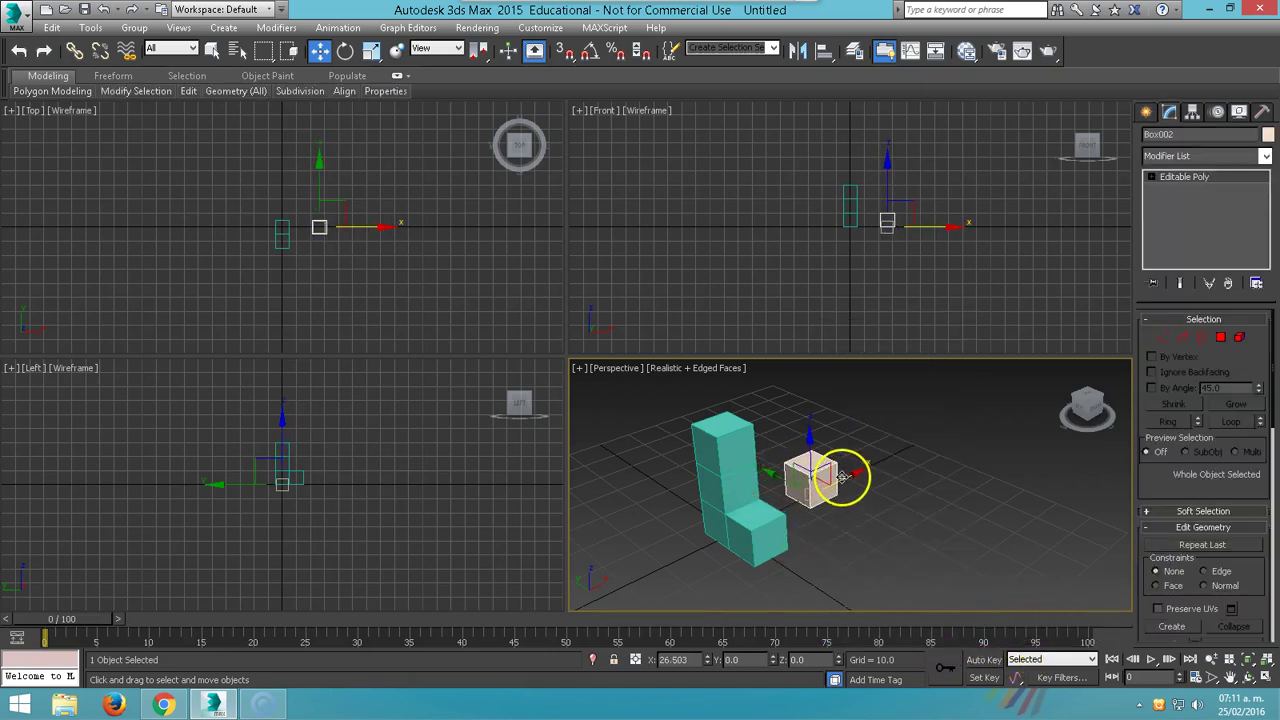
{"action": "left_click_drag", "start_coordinate": [846, 477], "coordinate": [916, 449], "text": "shift"}
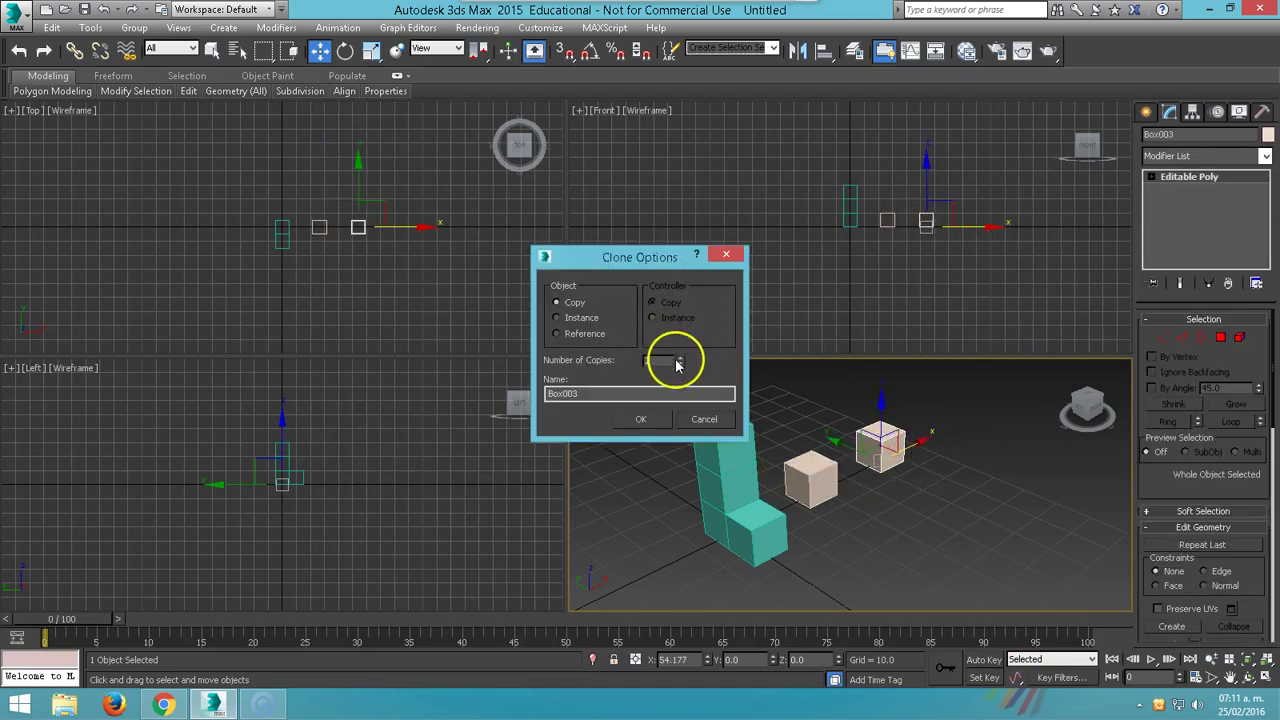
Confirm the copy and select the top polygon of the far-right cube.
{"action": "left_click", "coordinate": [645, 420]}
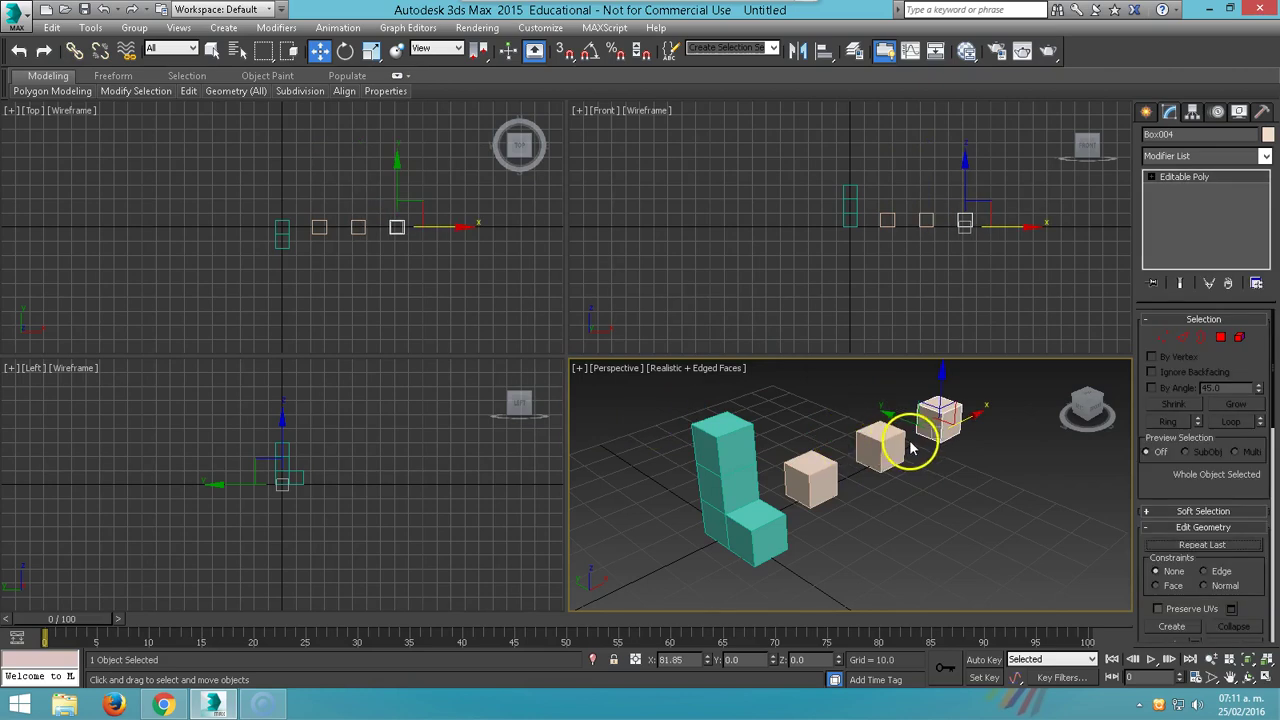
{"action": "left_click", "coordinate": [1222, 338]}
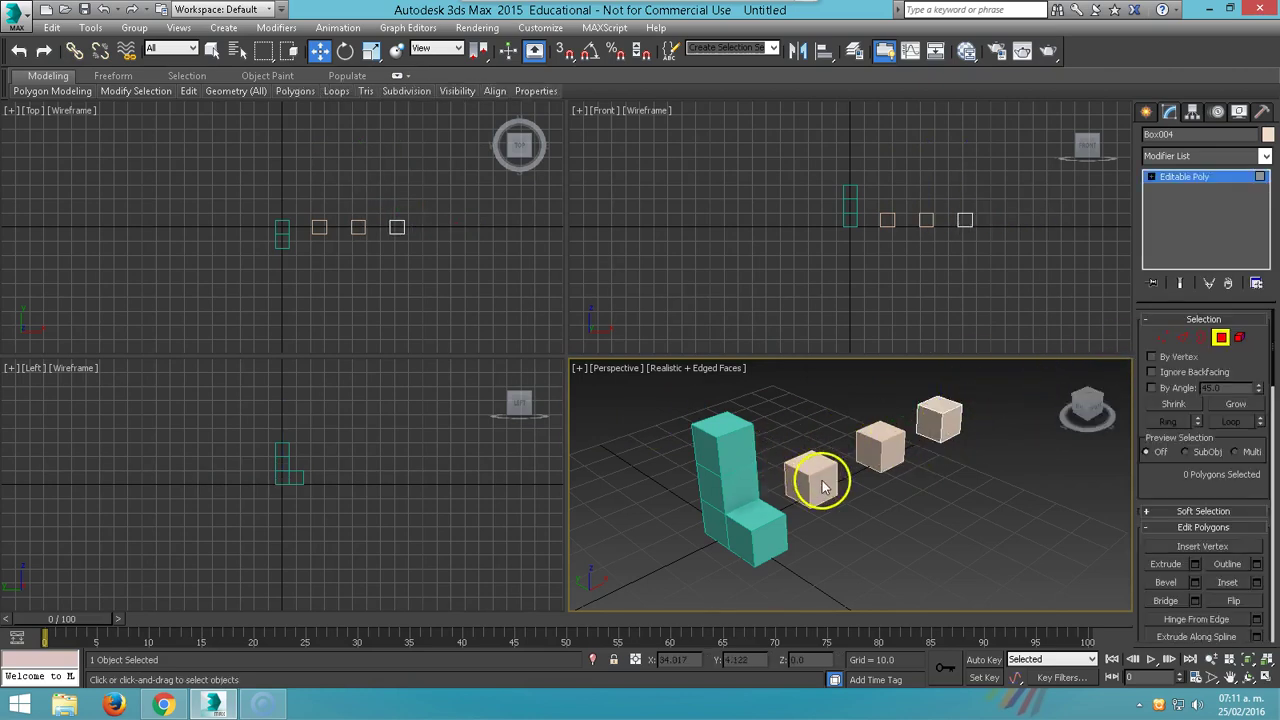
{"action": "left_click", "coordinate": [940, 416]}
{"action": "left_click", "coordinate": [950, 424]}
{"action": "middle_click_drag", "start_coordinate": [950, 426], "coordinate": [804, 508]}
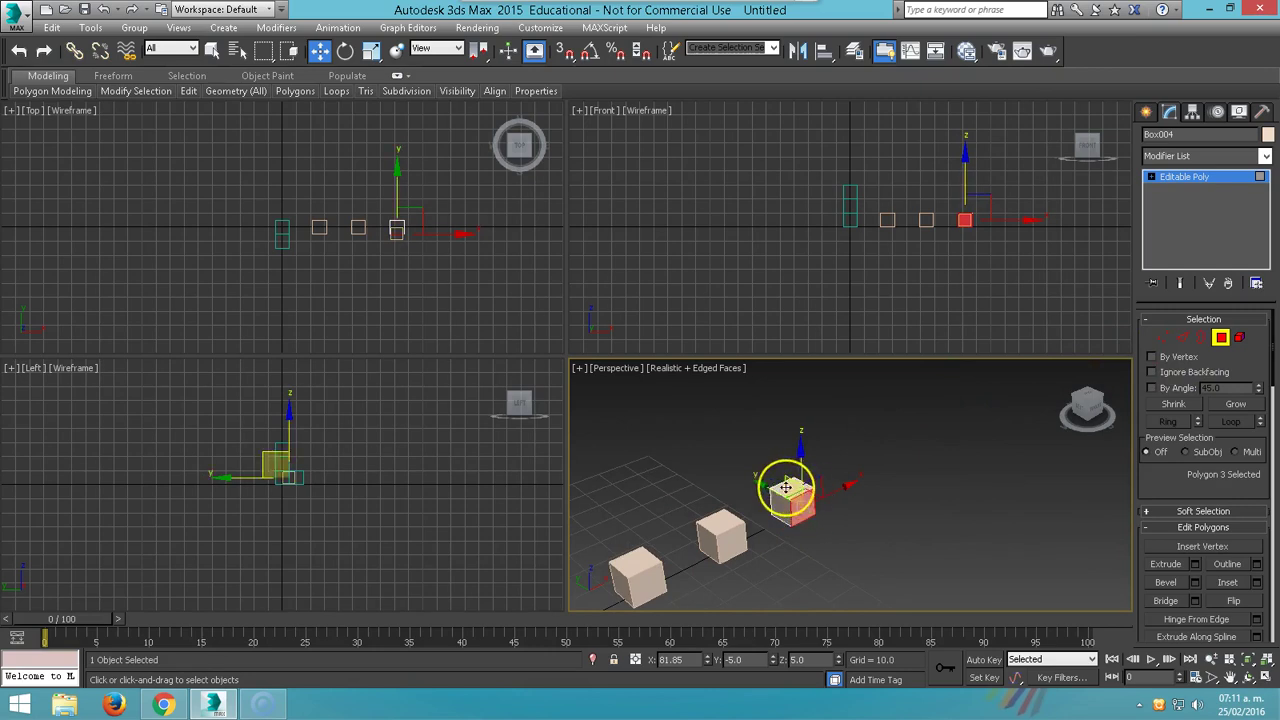
{"action": "left_click", "coordinate": [786, 487]}
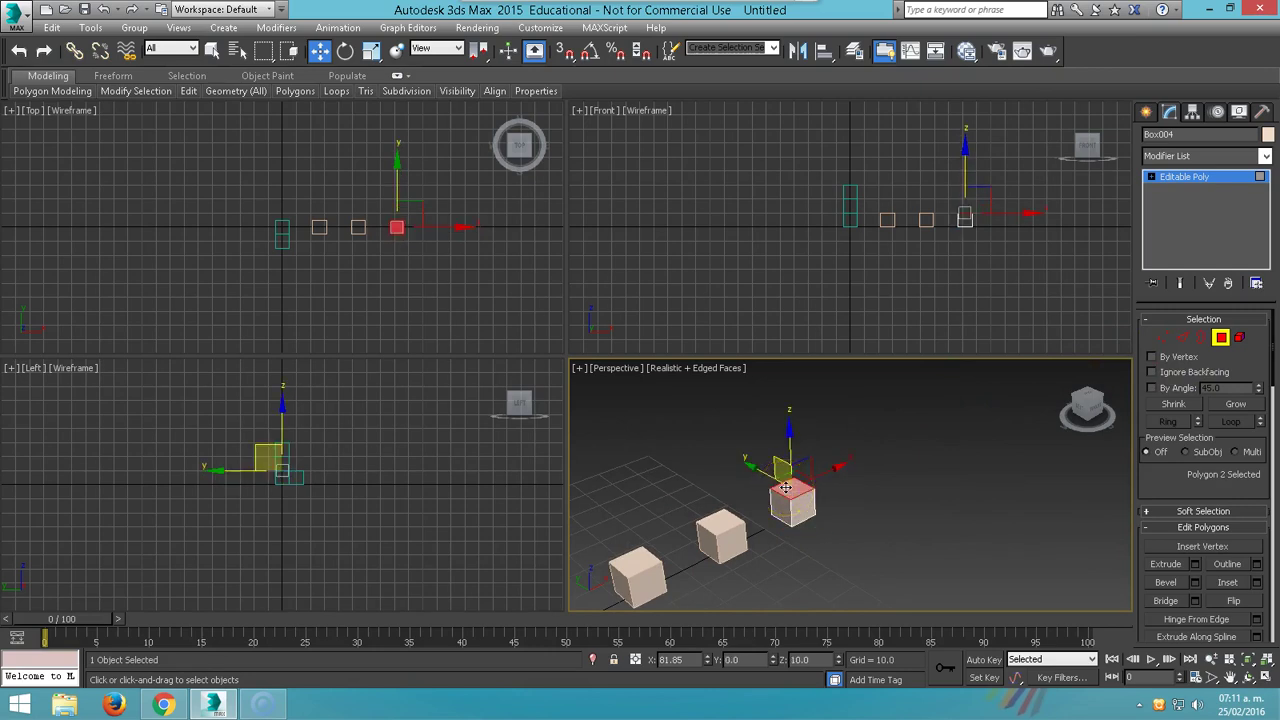
Extrude the cube up twice, then sideways and up again, 10 units each.
{"action": "key", "text": "shift+e"}
{"action": "left_click", "coordinate": [1000, 531]}
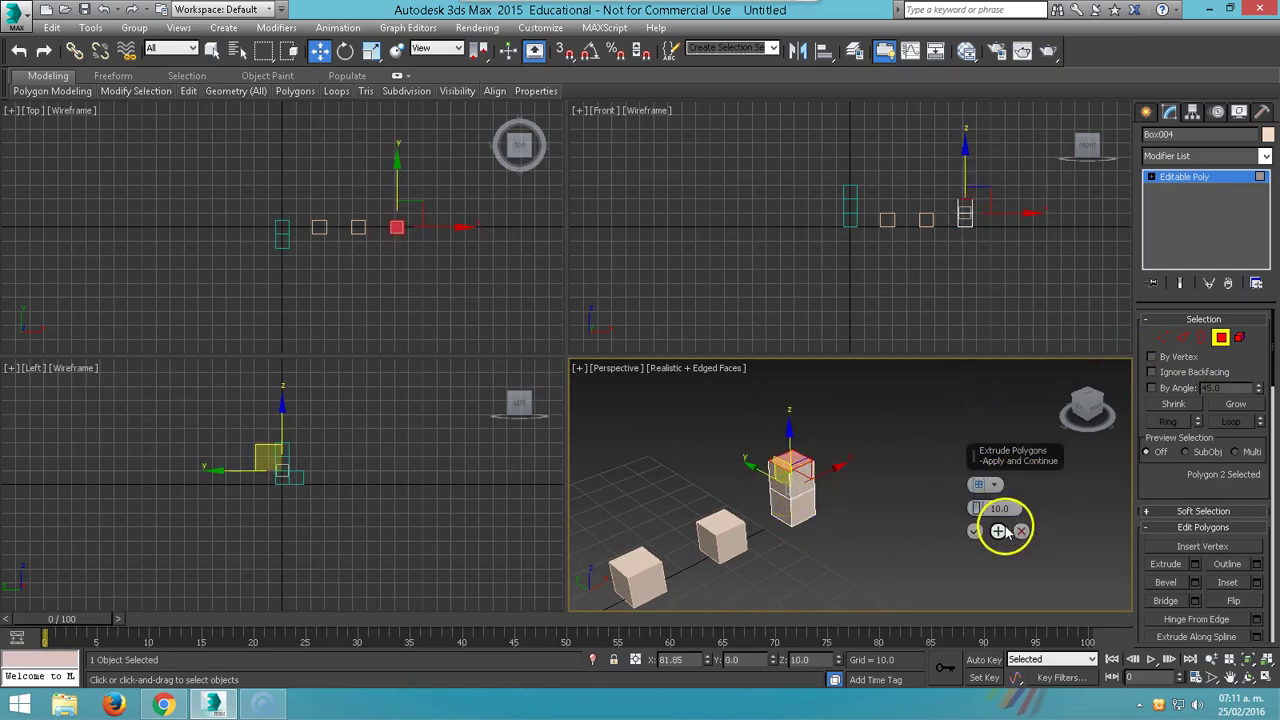
{"action": "left_click", "coordinate": [1000, 531]}
{"action": "left_click", "coordinate": [798, 479]}
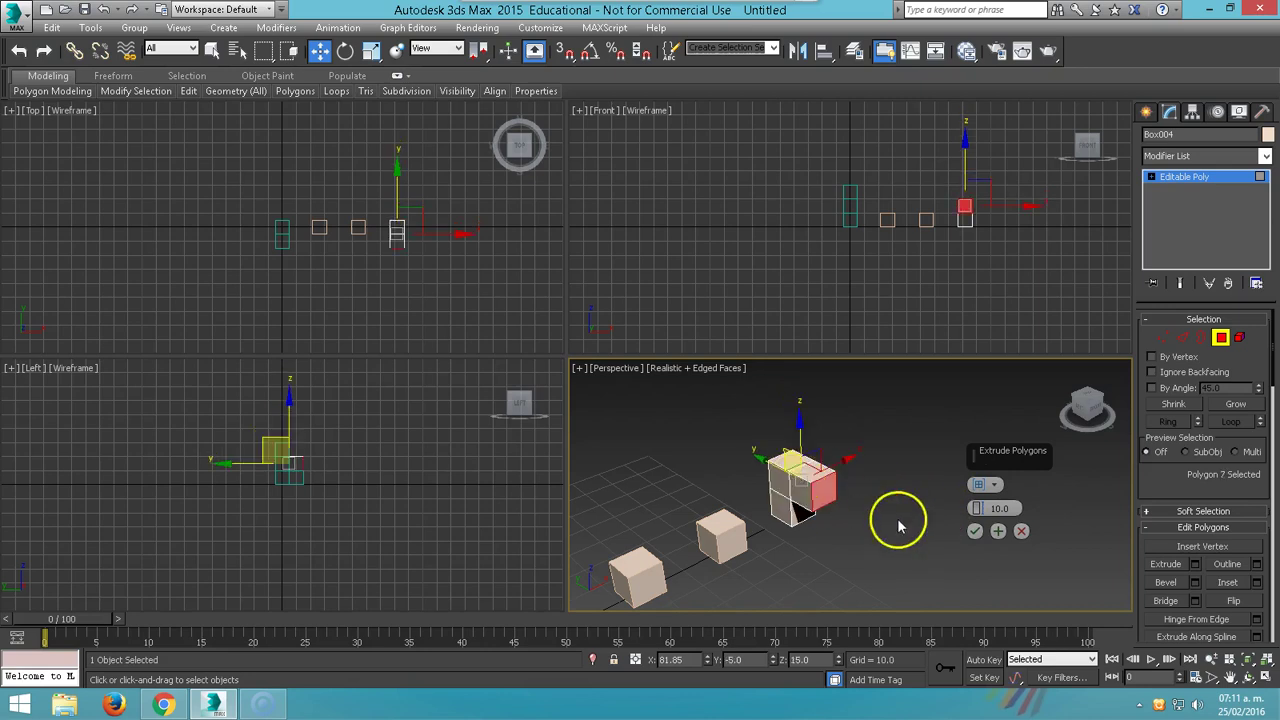
{"action": "left_click", "coordinate": [998, 531]}
{"action": "left_click", "coordinate": [812, 464]}
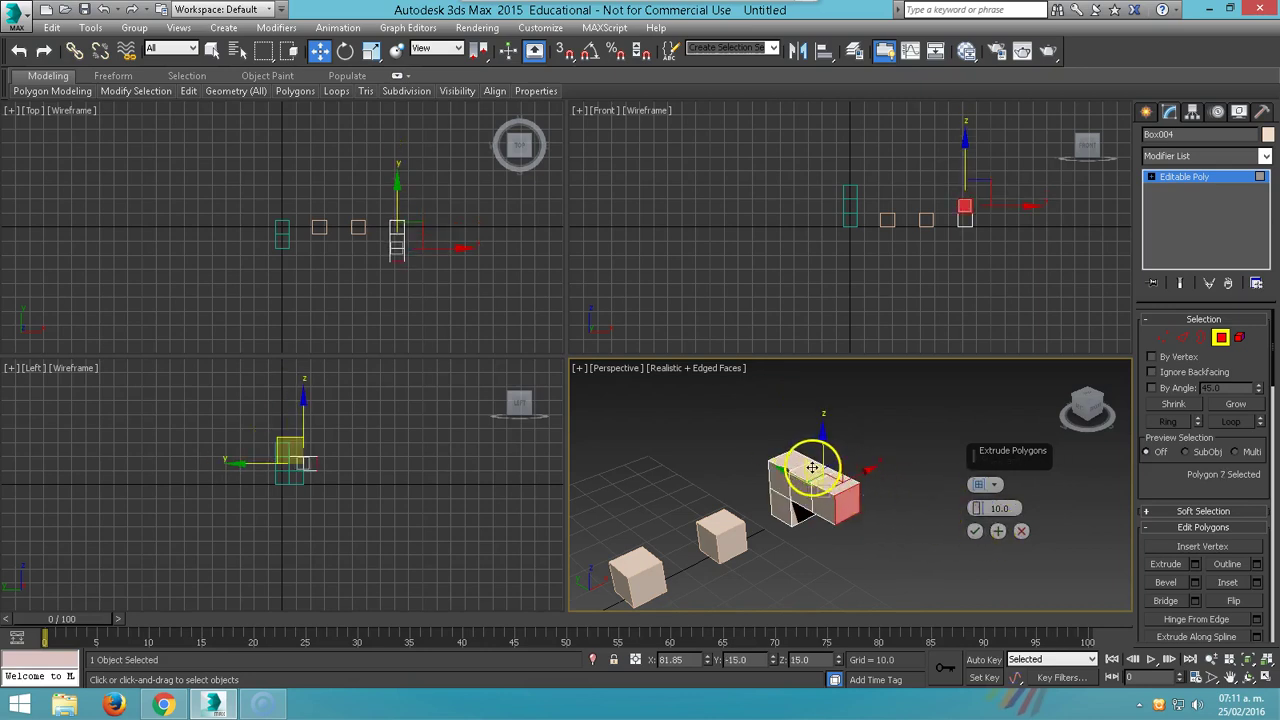
{"action": "left_click", "coordinate": [975, 531]}
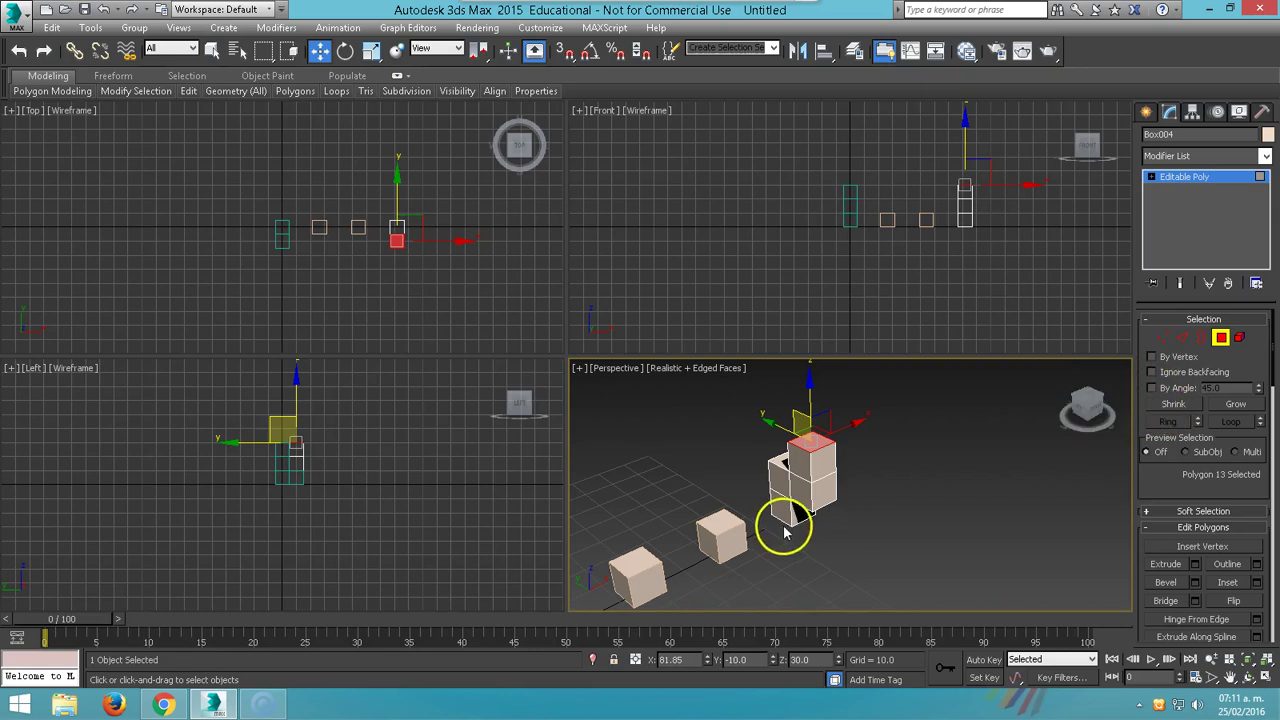
Reframe the view and select a side polygon of the stacked boxes.
{"action": "middle_click_drag", "start_coordinate": [860, 532], "coordinate": [920, 480]}
{"action": "scroll", "coordinate": [920, 480], "scroll_direction": "down", "scroll_amount": 3}
{"action": "mouse_move", "coordinate": [685, 432]}
{"action": "left_mouse_down"}
{"action": "mouse_move", "coordinate": [862, 594]}
{"action": "mouse_move", "coordinate": [786, 534]}
{"action": "left_mouse_up"}
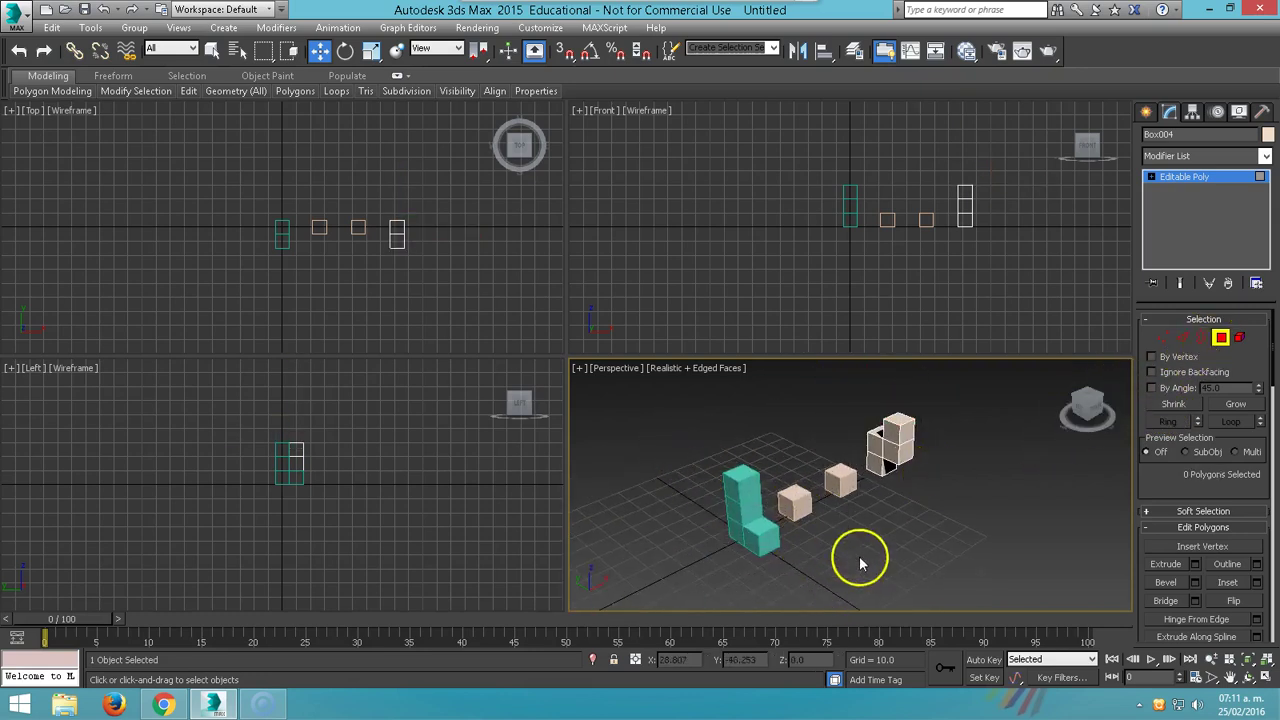
{"action": "left_click", "coordinate": [891, 449]}
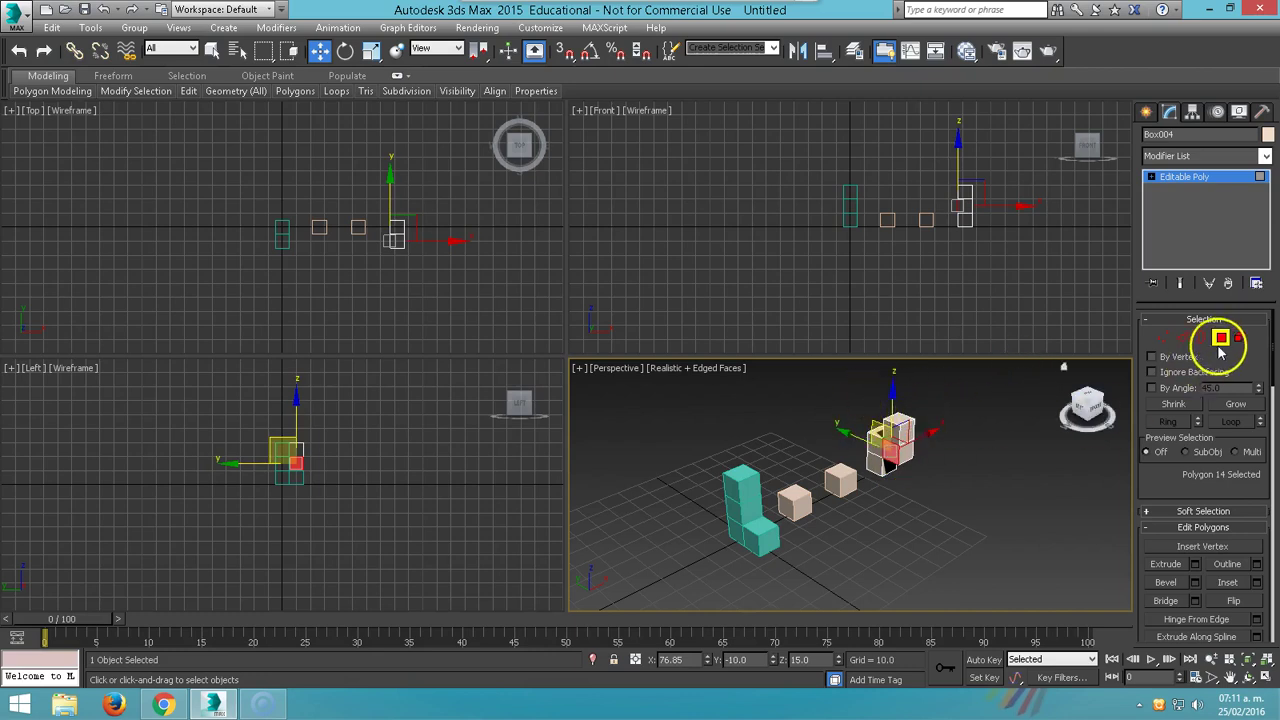
Extrude a face of the middle cube Box003 repeatedly into a long row of boxes.
{"action": "left_click", "coordinate": [1220, 337]}
{"action": "left_click", "coordinate": [848, 474]}
{"action": "key", "text": "4"}
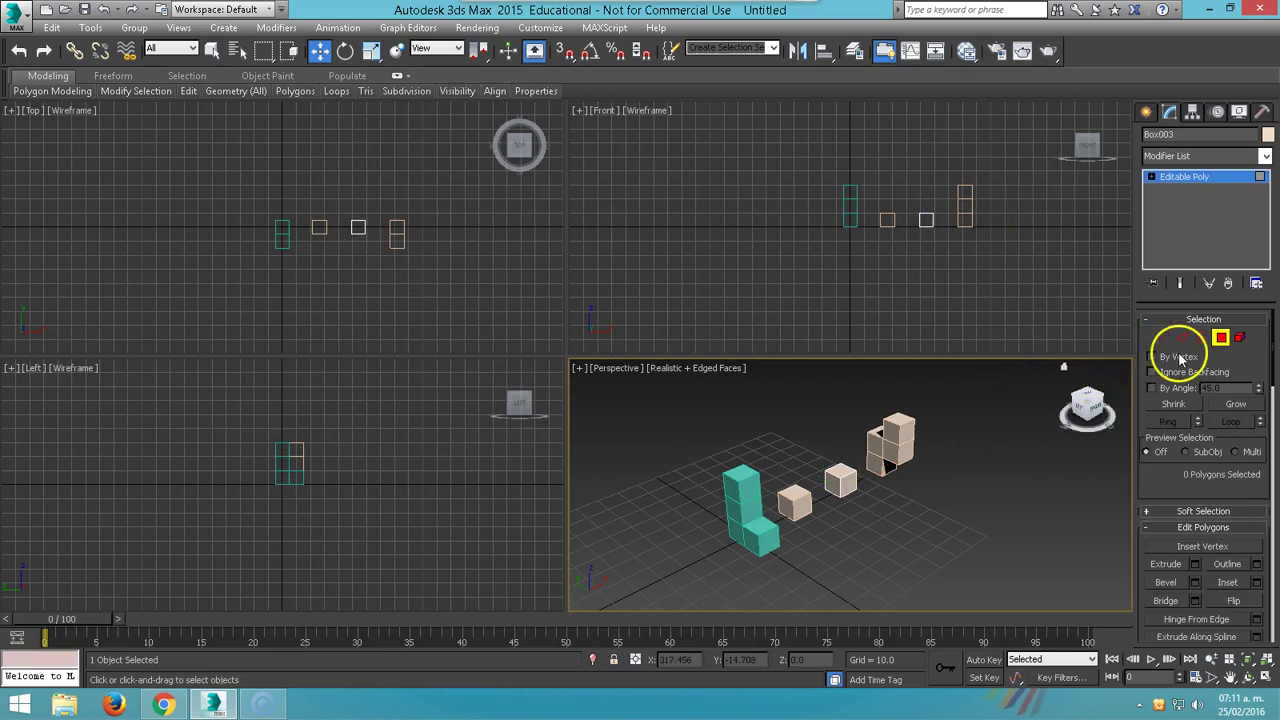
{"action": "left_click", "coordinate": [846, 481]}
{"action": "right_click", "coordinate": [846, 481]}
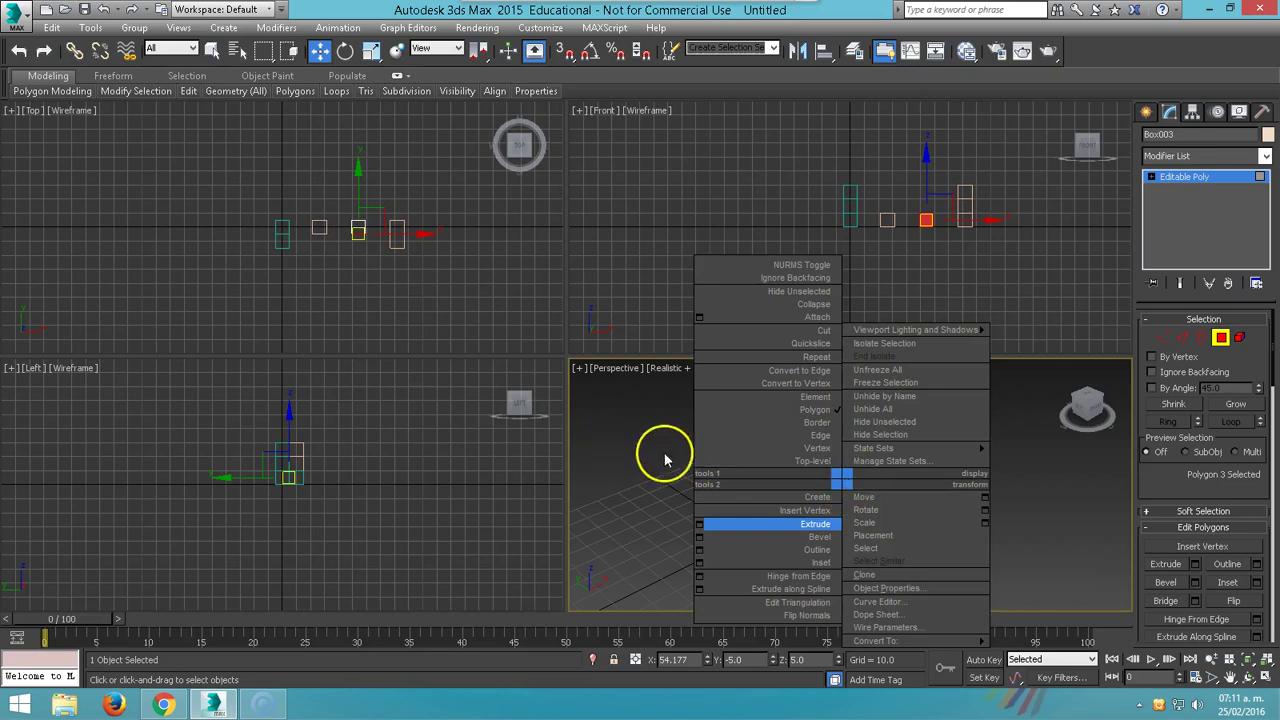
{"action": "left_click", "coordinate": [1065, 483]}
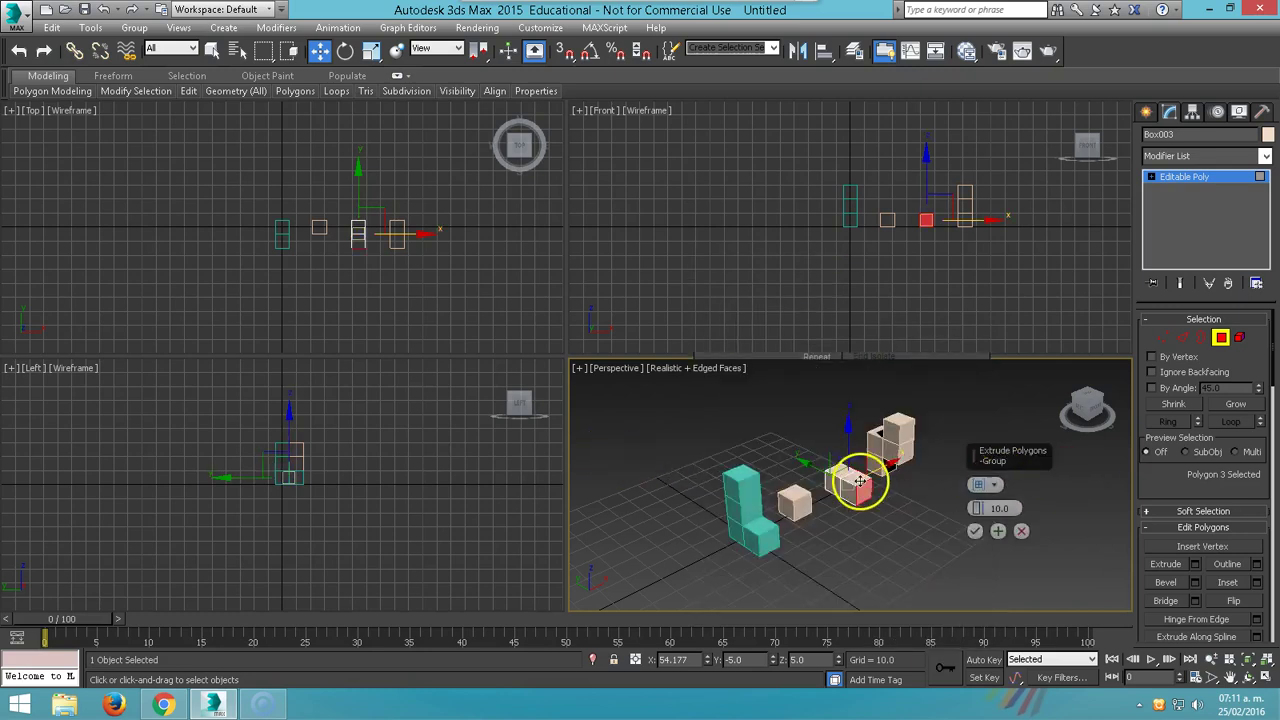
{"action": "left_click", "coordinate": [997, 531]}
{"action": "left_click", "coordinate": [843, 467]}
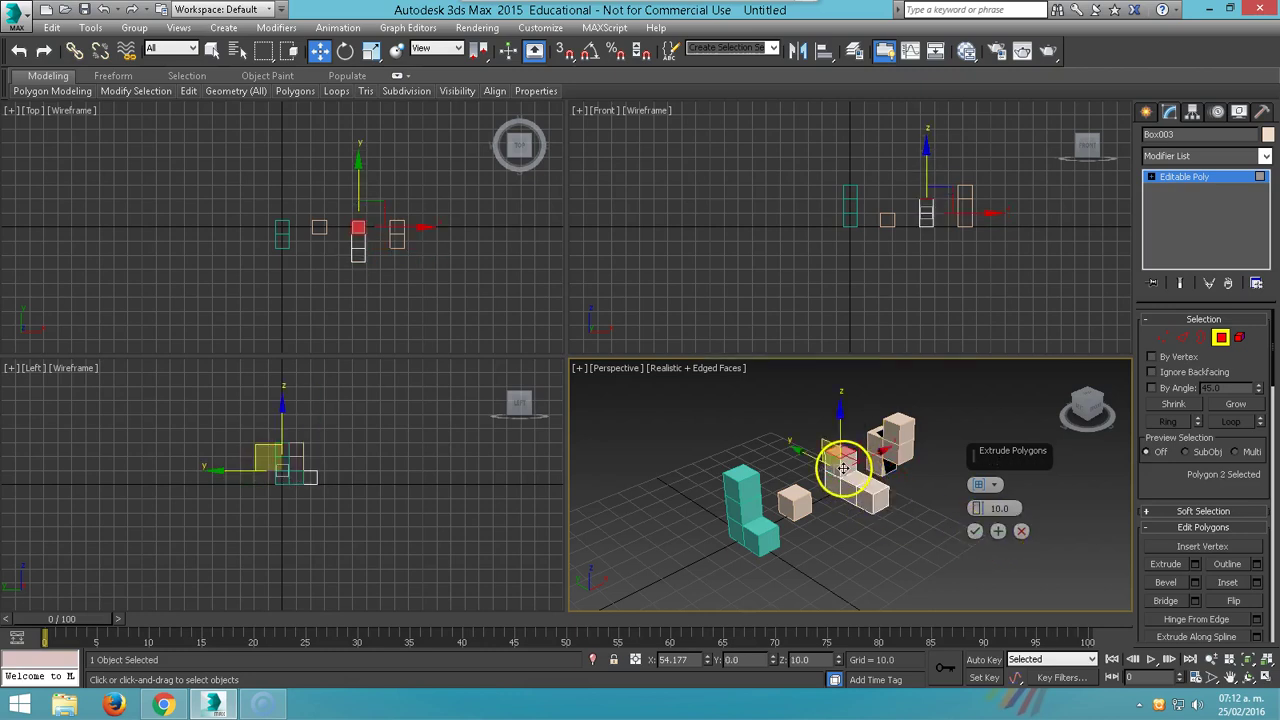
{"action": "left_click", "coordinate": [975, 531]}
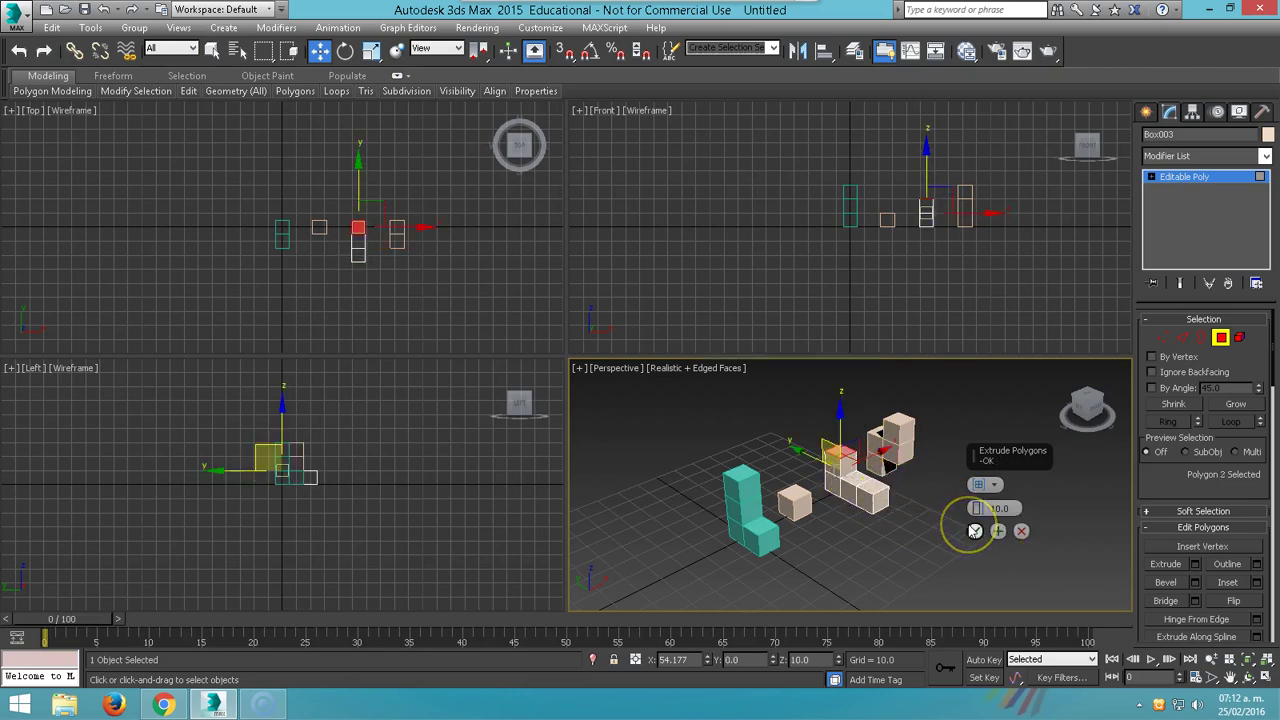
{"action": "left_click", "coordinate": [893, 508]}
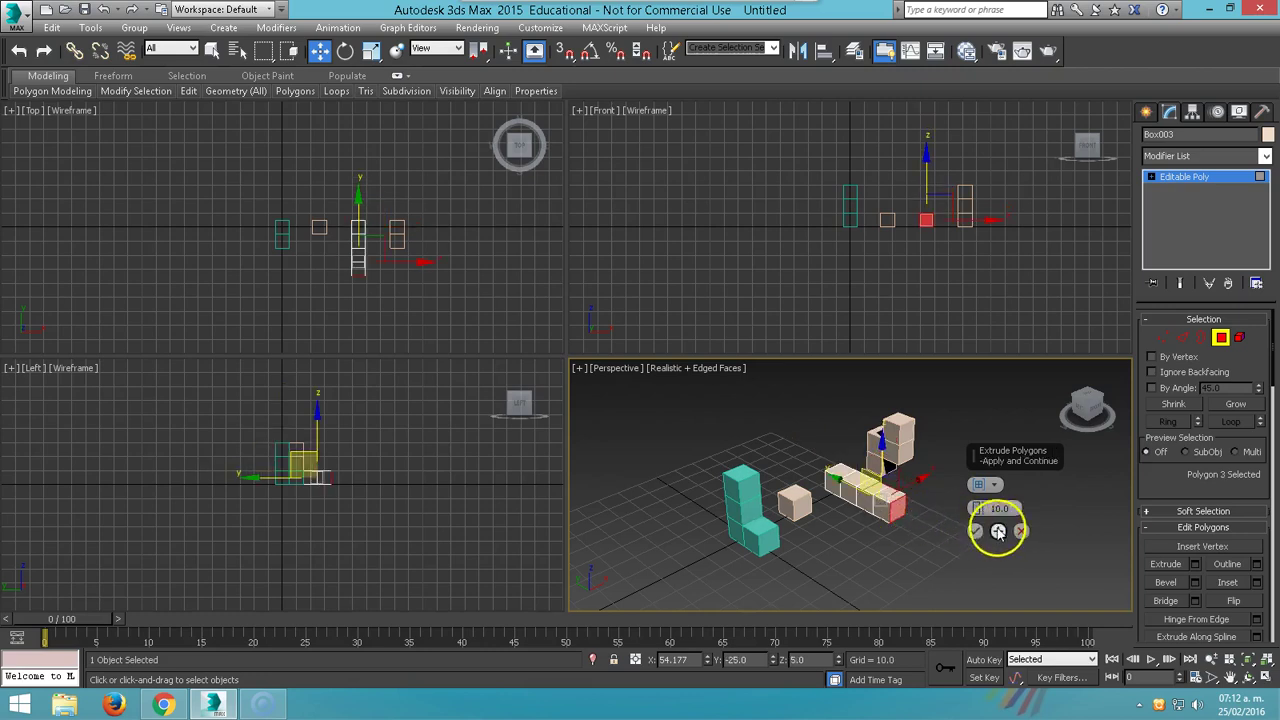
{"action": "left_click", "coordinate": [977, 531]}
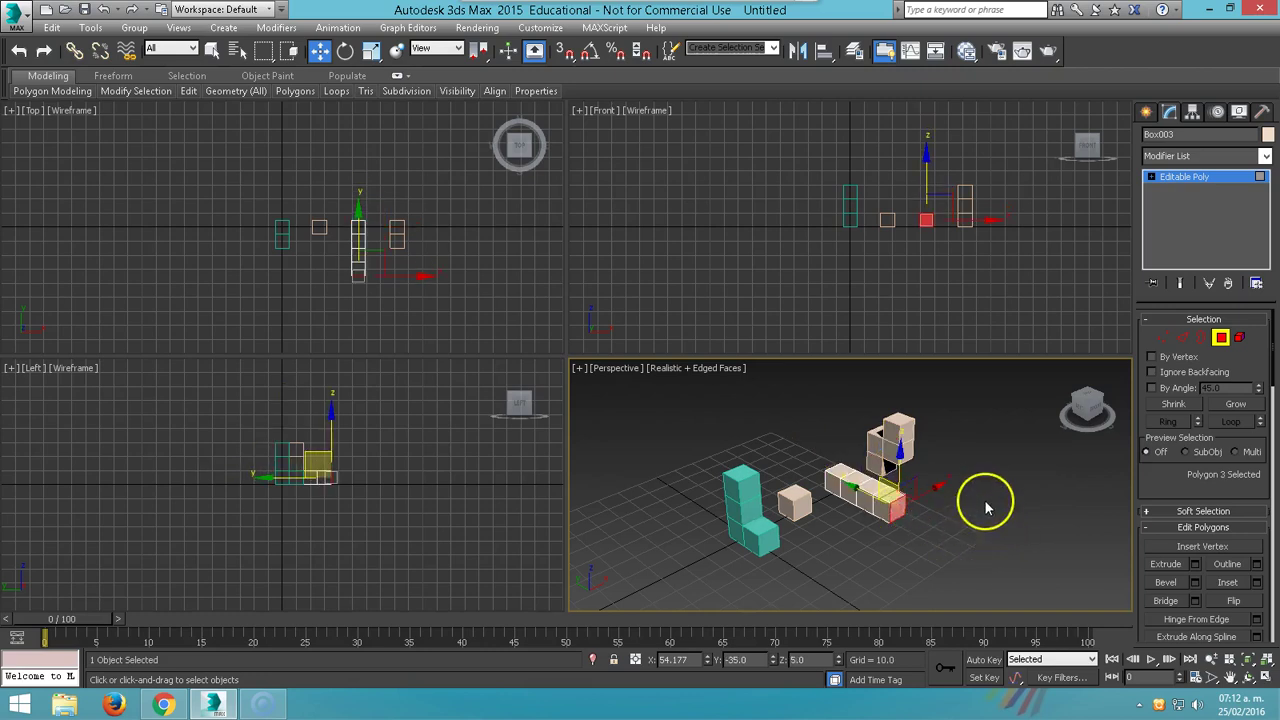
Extrude Box002 sideways and then upward into a two-by-two block, then exit Polygon mode.
{"action": "left_click", "coordinate": [1221, 338]}
{"action": "left_click", "coordinate": [800, 502]}
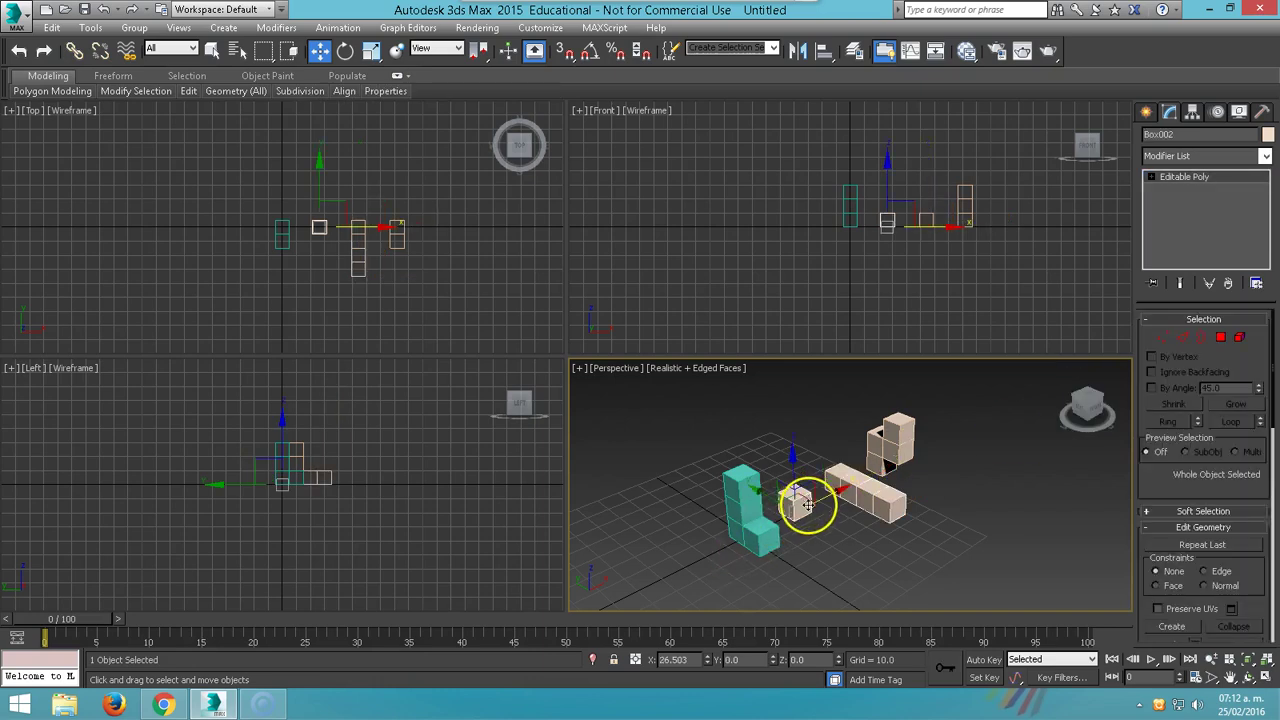
{"action": "key", "text": "4"}
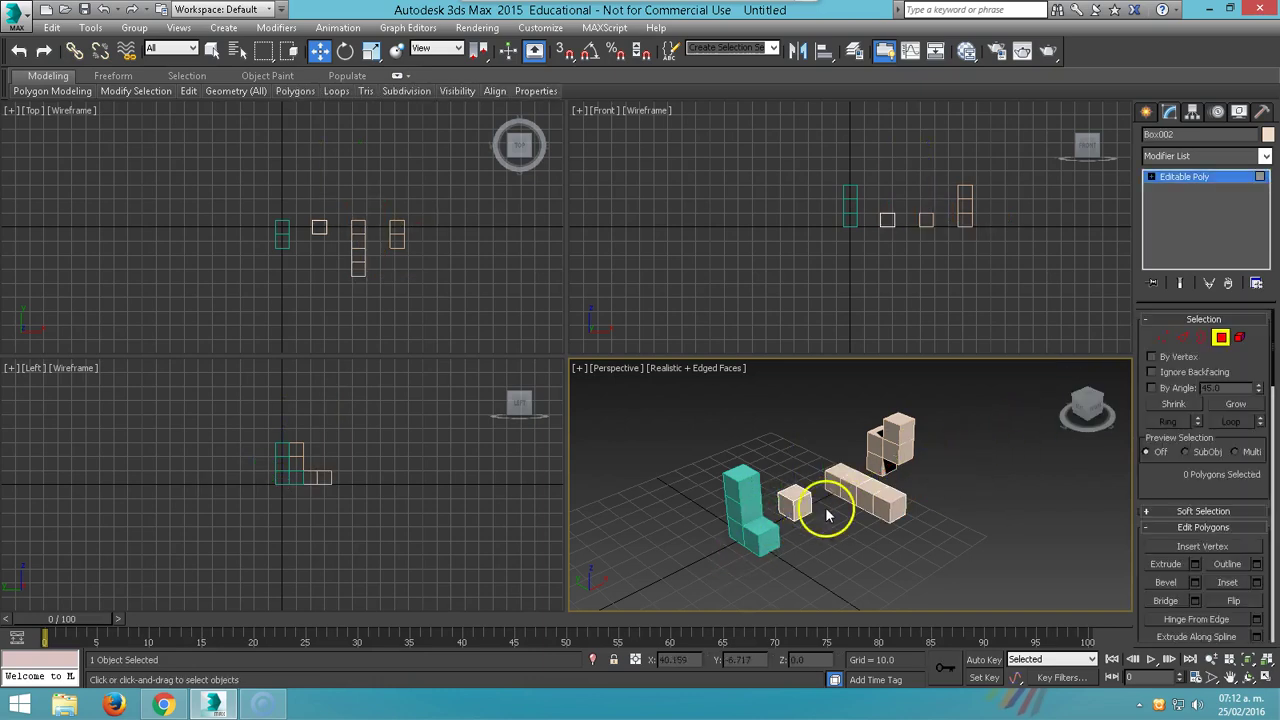
{"action": "left_click", "coordinate": [800, 505]}
{"action": "right_click", "coordinate": [800, 505]}
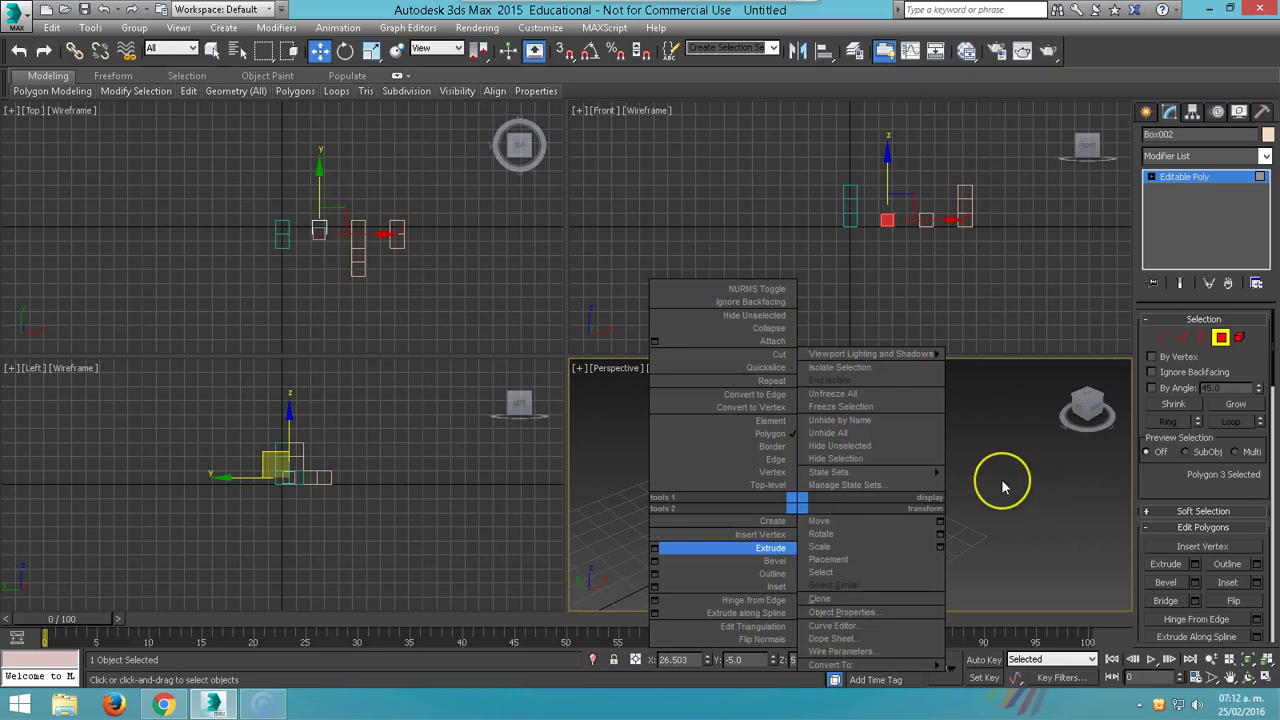
{"action": "key", "text": "shift+e"}
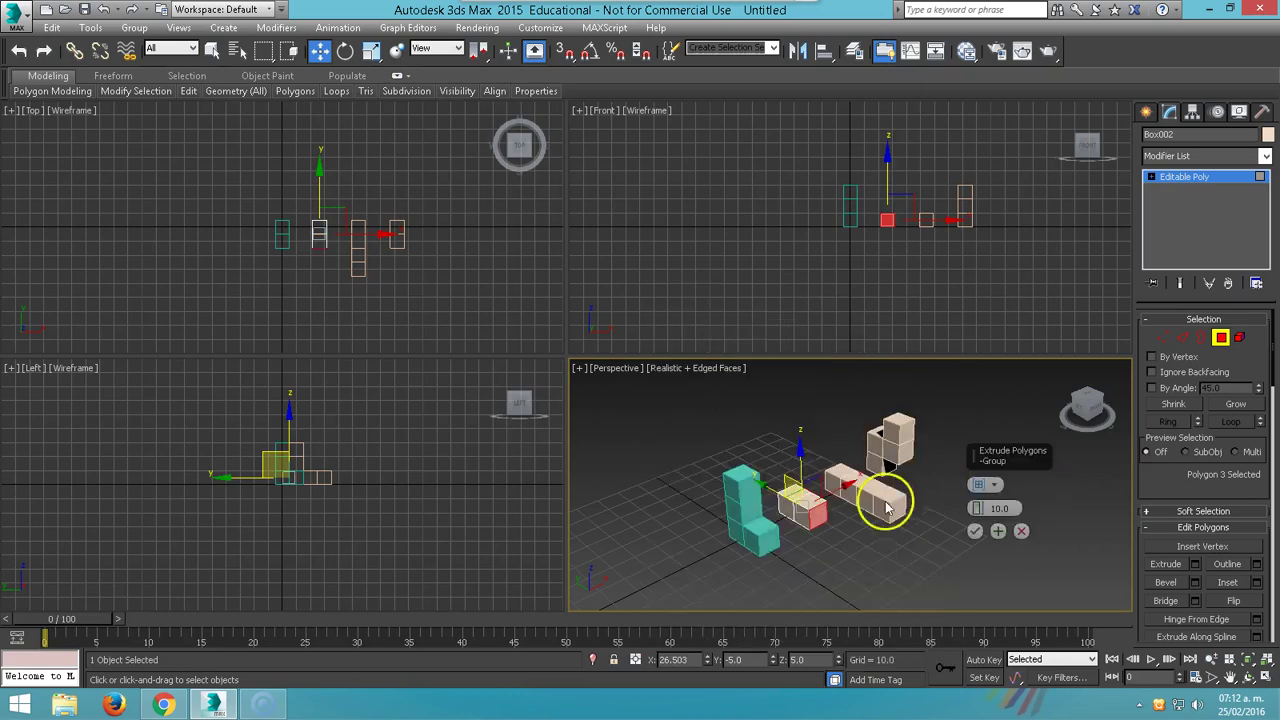
{"action": "left_click", "coordinate": [997, 531]}
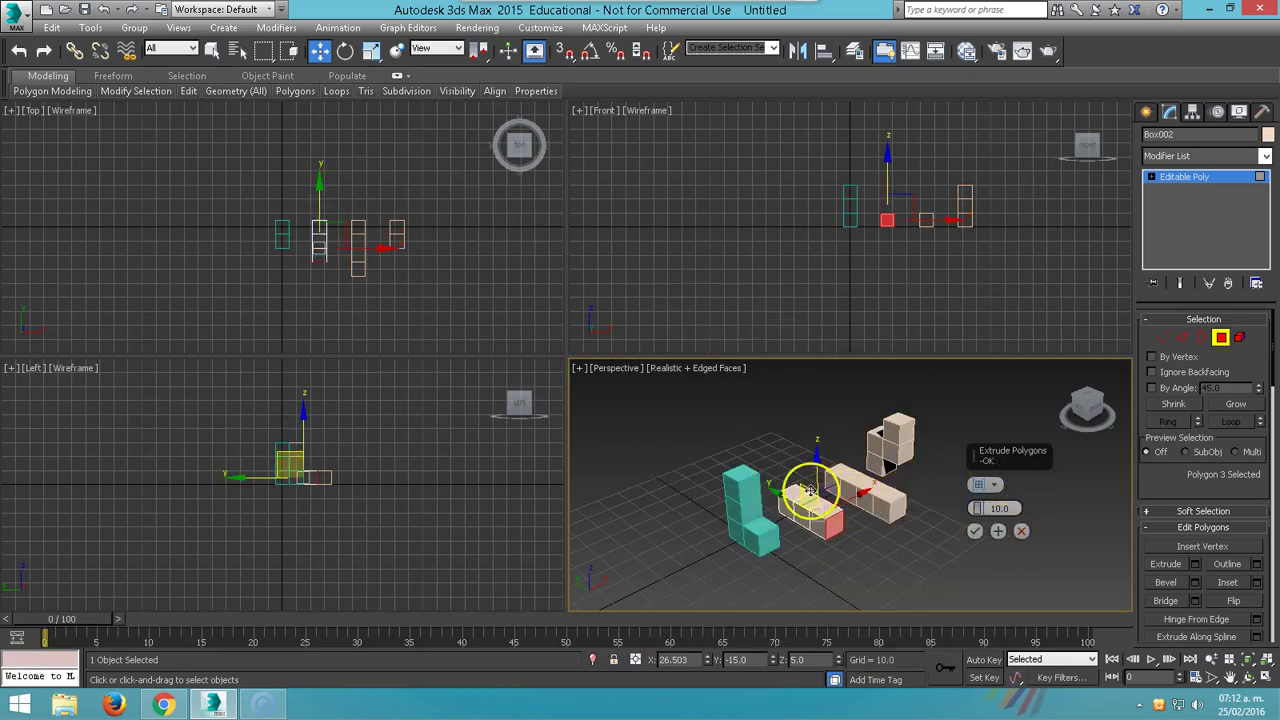
{"action": "left_click", "coordinate": [997, 531]}
{"action": "left_click", "coordinate": [806, 498]}
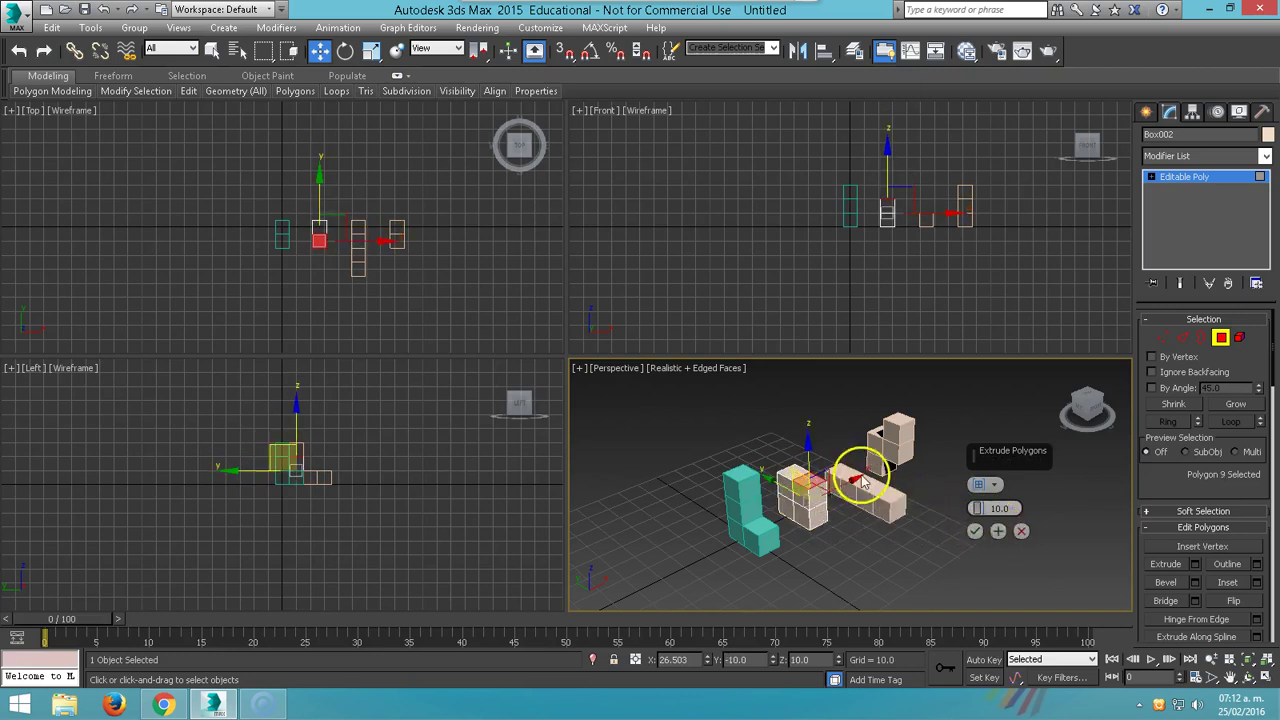
{"action": "left_click", "coordinate": [976, 531]}
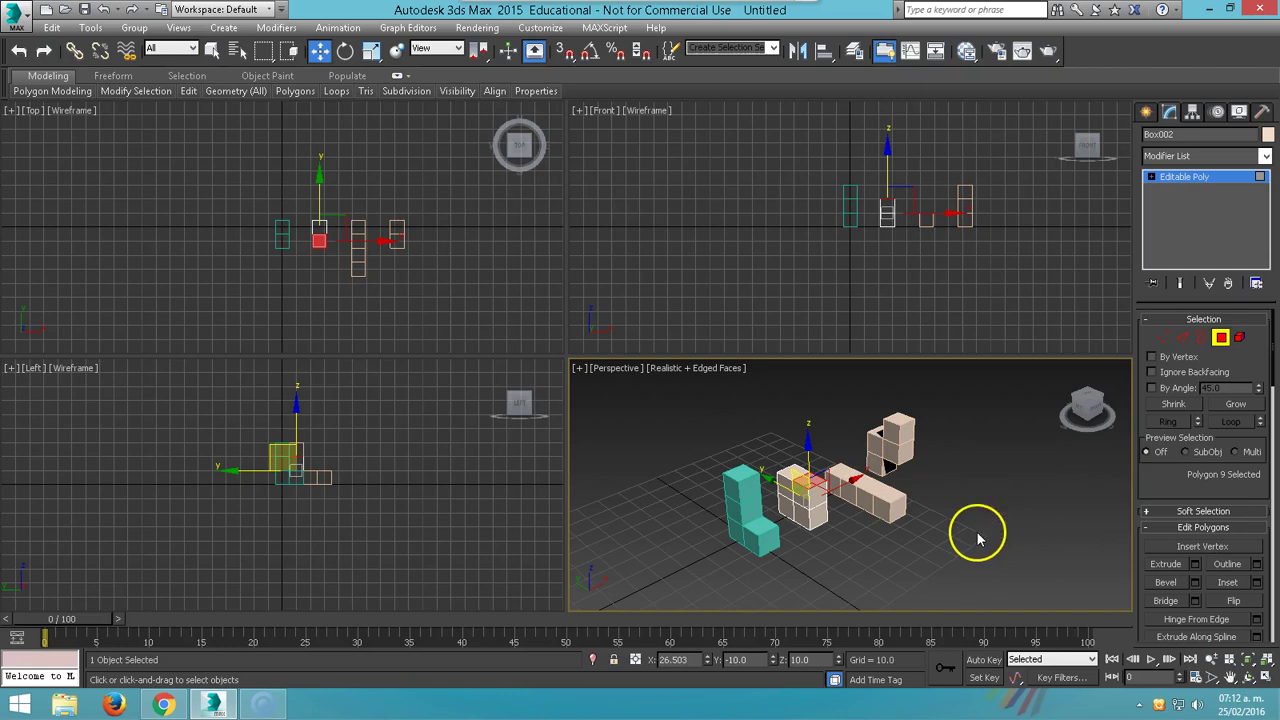
{"action": "left_click", "coordinate": [1220, 337]}
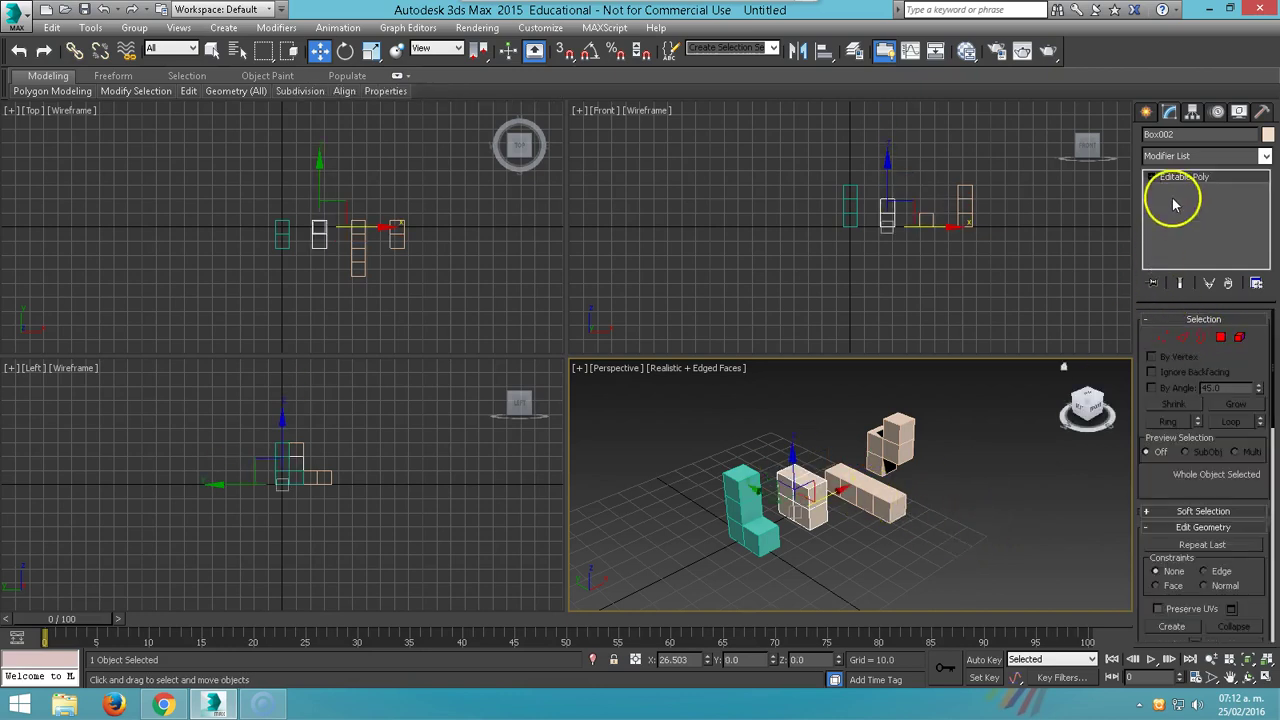
Draw a large floor Plane under the blocks in the Top view.
{"action": "left_click", "coordinate": [1147, 113]}
{"action": "left_click", "coordinate": [1236, 281]}
{"action": "scroll", "coordinate": [325, 210], "scroll_direction": "down", "scroll_amount": 5}
{"action": "middle_click_drag", "start_coordinate": [325, 210], "coordinate": [240, 228]}
{"action": "left_click_drag", "start_coordinate": [131, 161], "coordinate": [400, 352]}
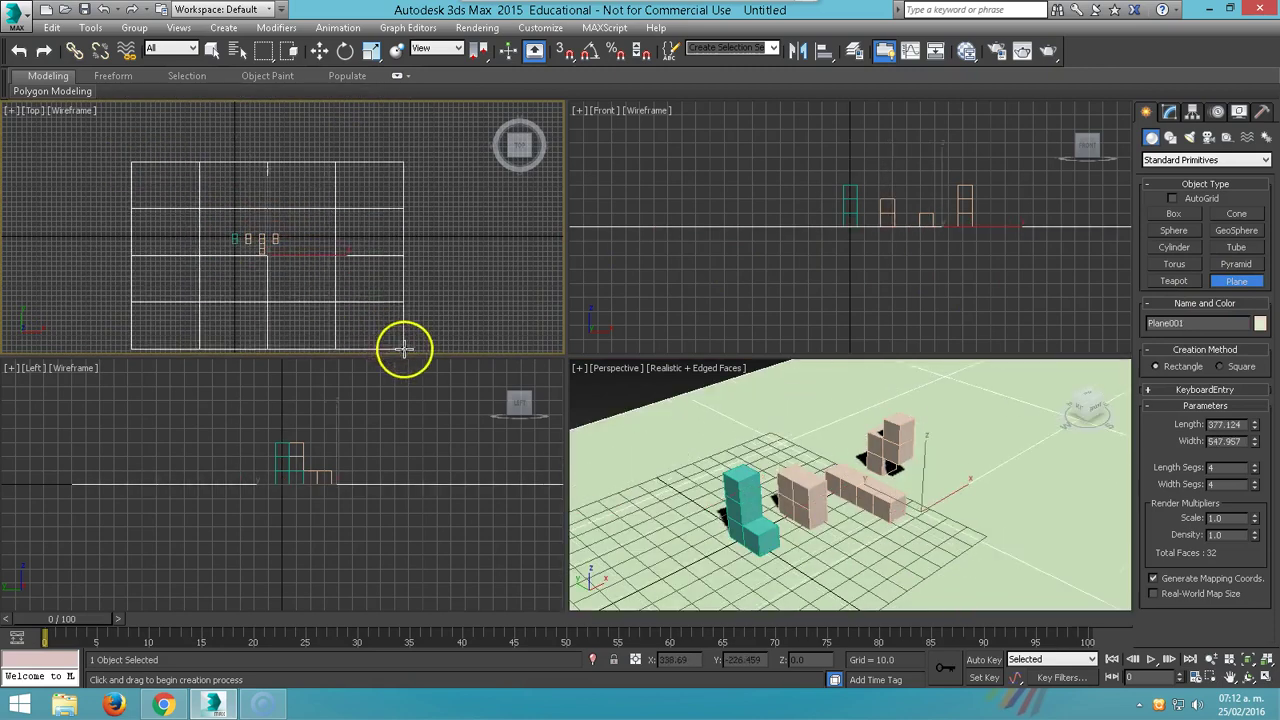
Draw an L-Ext wall around the blocks, 122.485 tall and 8.058 thick.
{"action": "left_click", "coordinate": [1205, 160]}
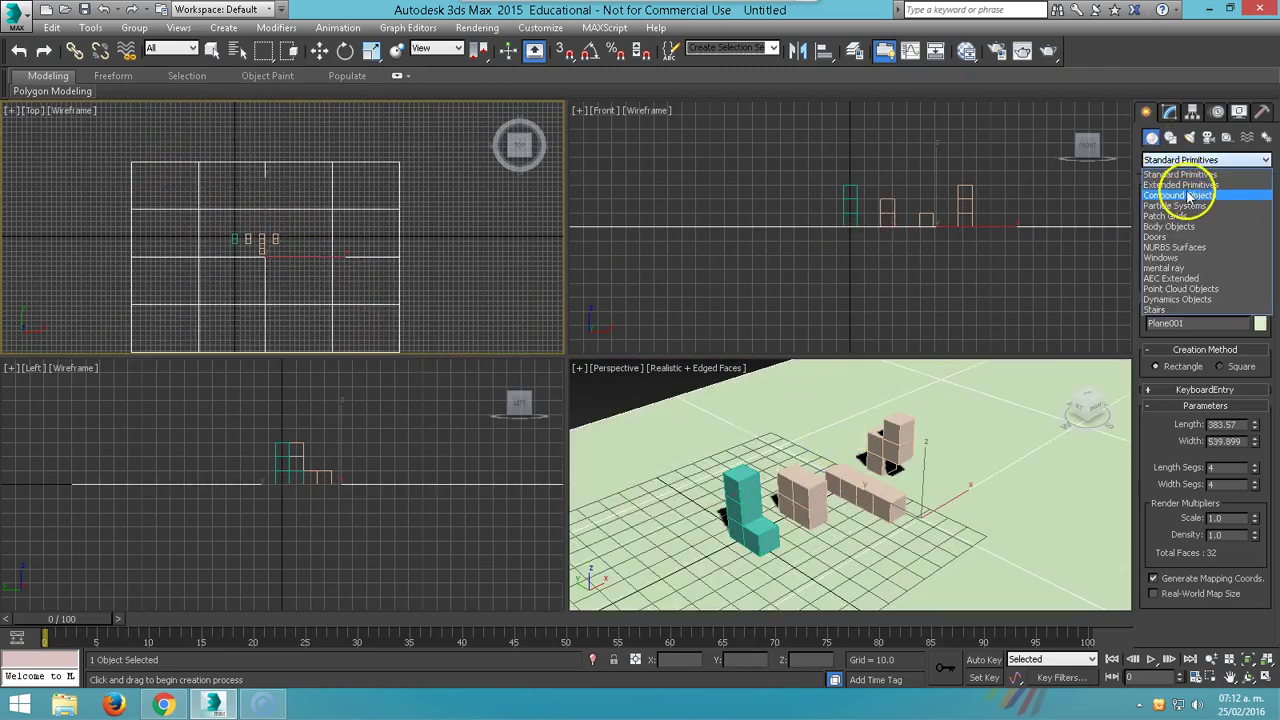
{"action": "left_click", "coordinate": [1192, 180]}
{"action": "left_click", "coordinate": [1237, 264]}
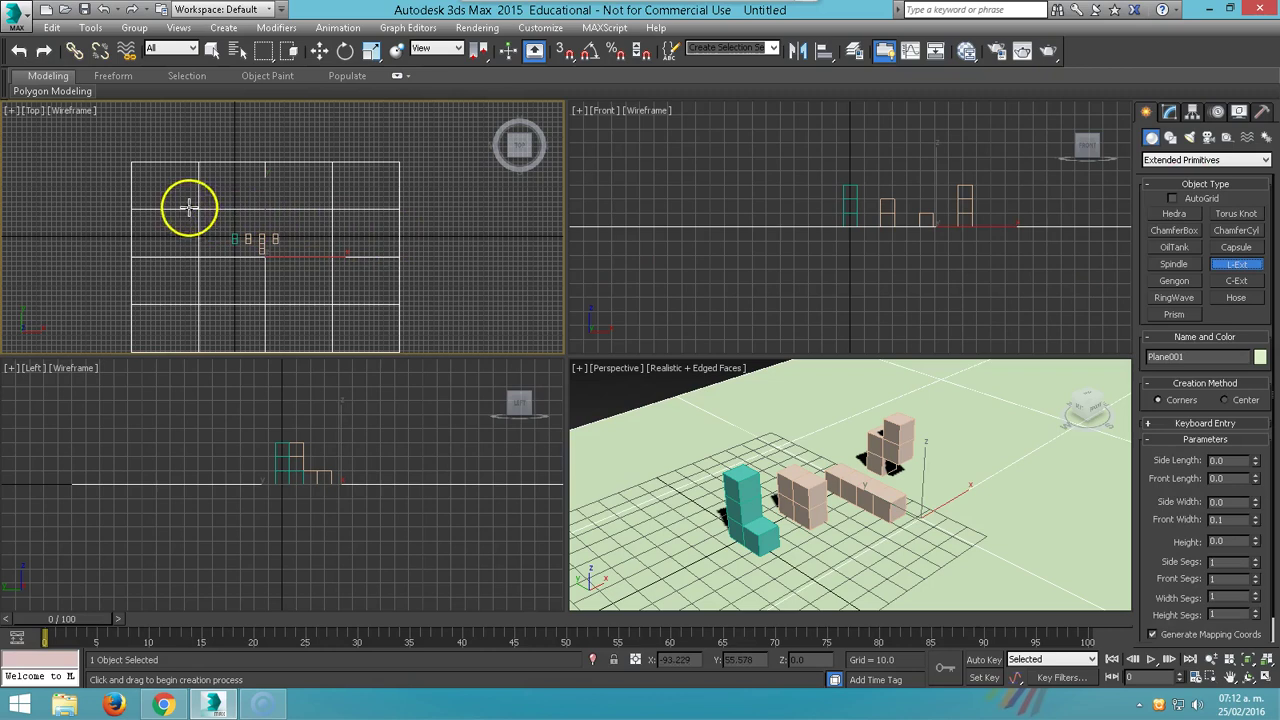
{"action": "mouse_move", "coordinate": [189, 194]}
{"action": "left_mouse_down"}
{"action": "mouse_move", "coordinate": [310, 250]}
{"action": "mouse_move", "coordinate": [314, 288]}
{"action": "left_mouse_up"}
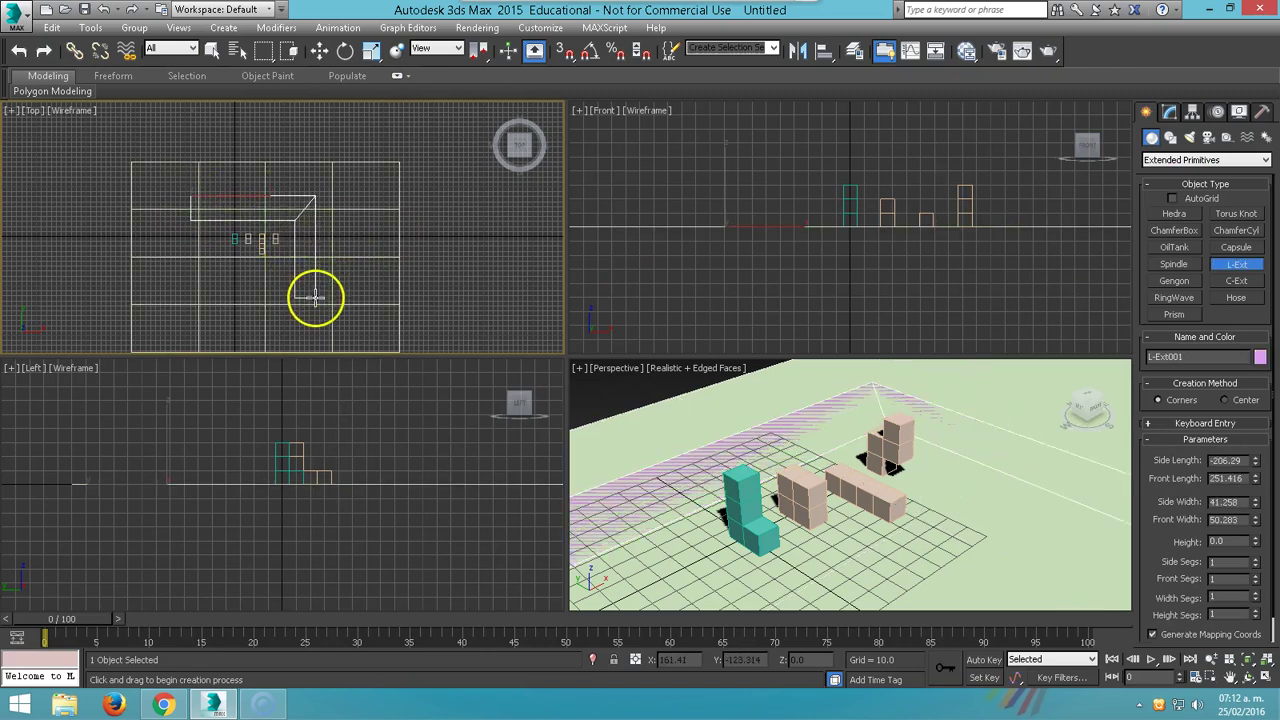
{"action": "left_click", "coordinate": [332, 237]}
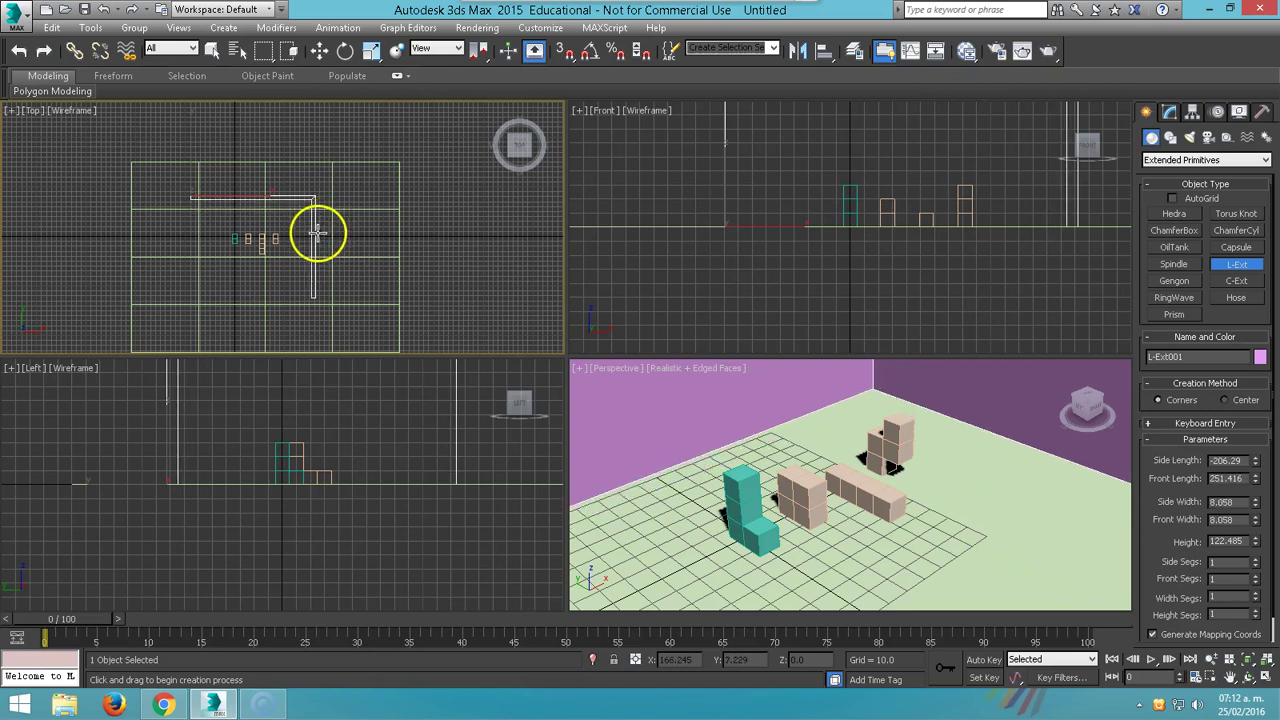
{"action": "left_click", "coordinate": [316, 233]}
Orbit the Perspective view to face the walls and turn on Safe Frame.
{"action": "middle_click_drag", "start_coordinate": [870, 510], "coordinate": [874, 506]}
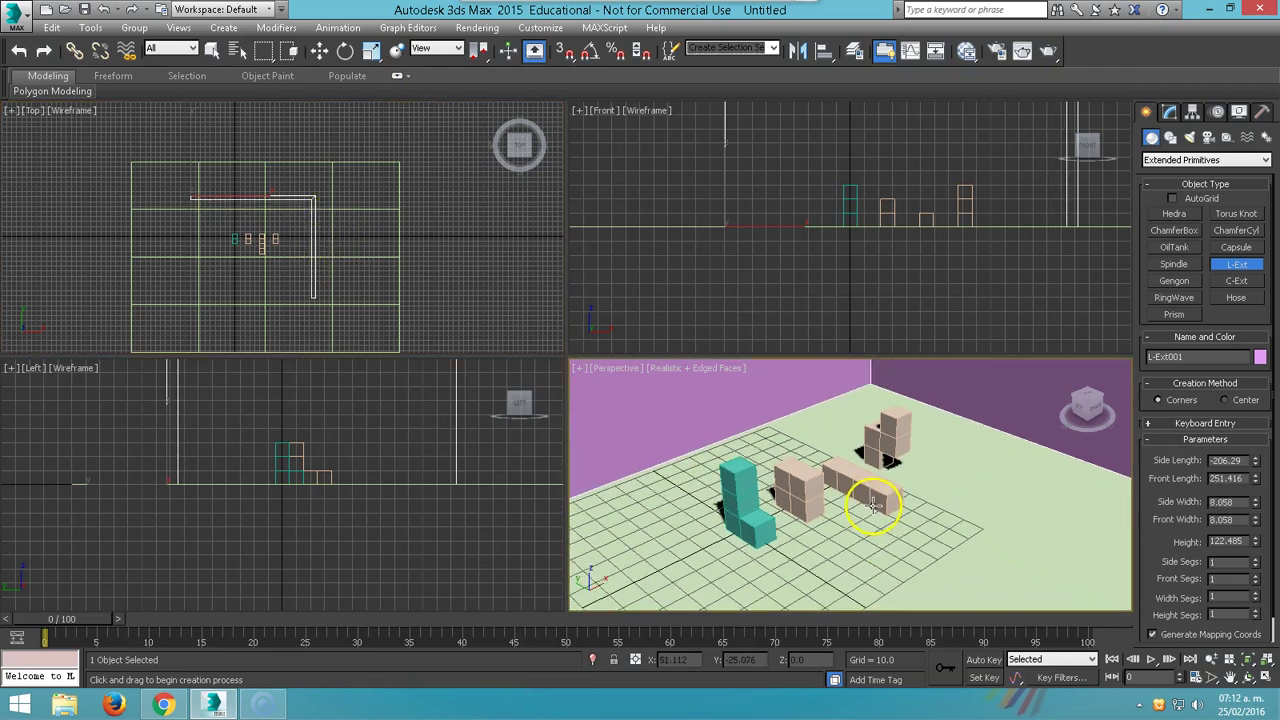
{"action": "left_click", "coordinate": [1247, 679]}
{"action": "left_click_drag", "start_coordinate": [851, 563], "coordinate": [808, 520]}
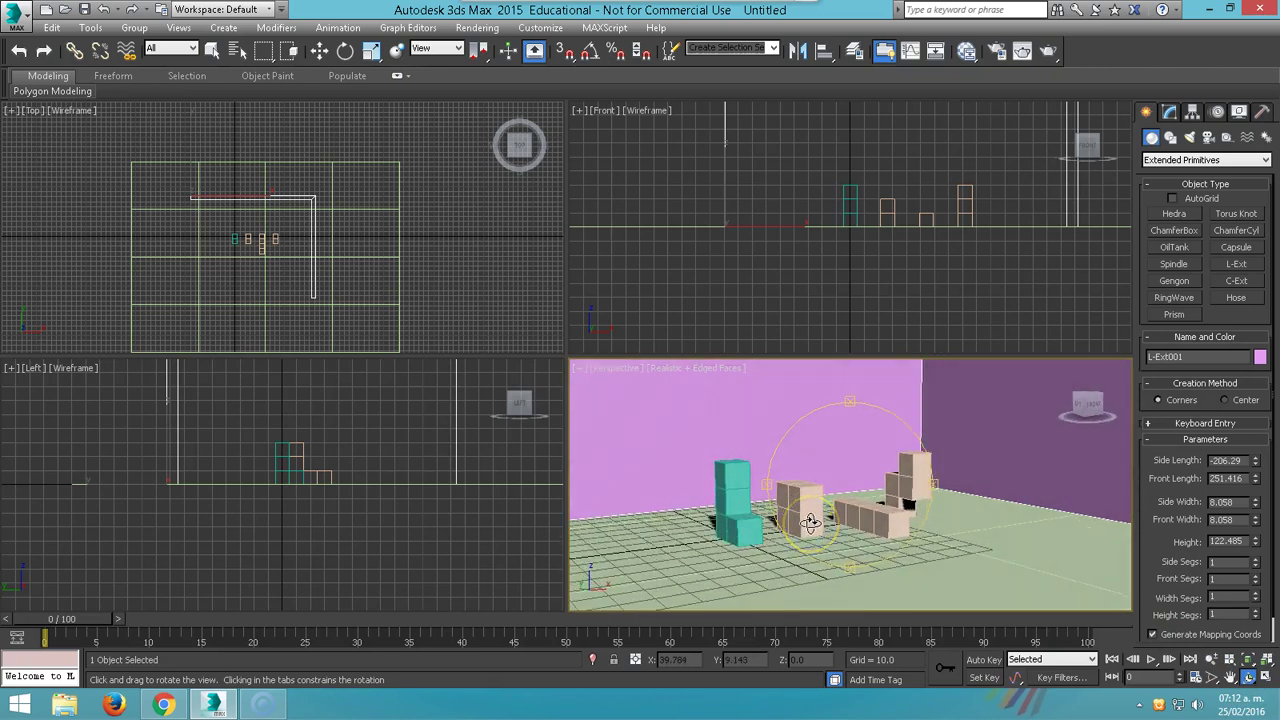
{"action": "key", "text": "shift+f"}
{"action": "left_click_drag", "start_coordinate": [857, 527], "coordinate": [855, 525]}
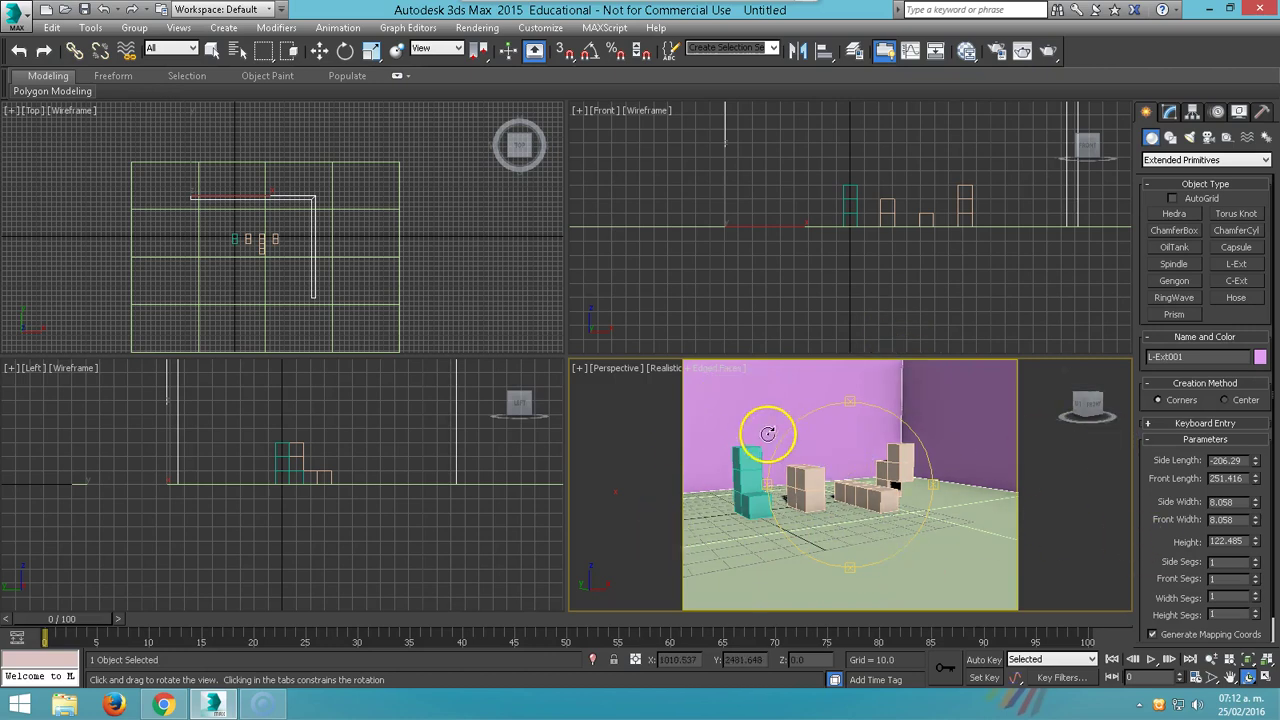
{"action": "left_click_drag", "start_coordinate": [891, 500], "coordinate": [957, 517]}
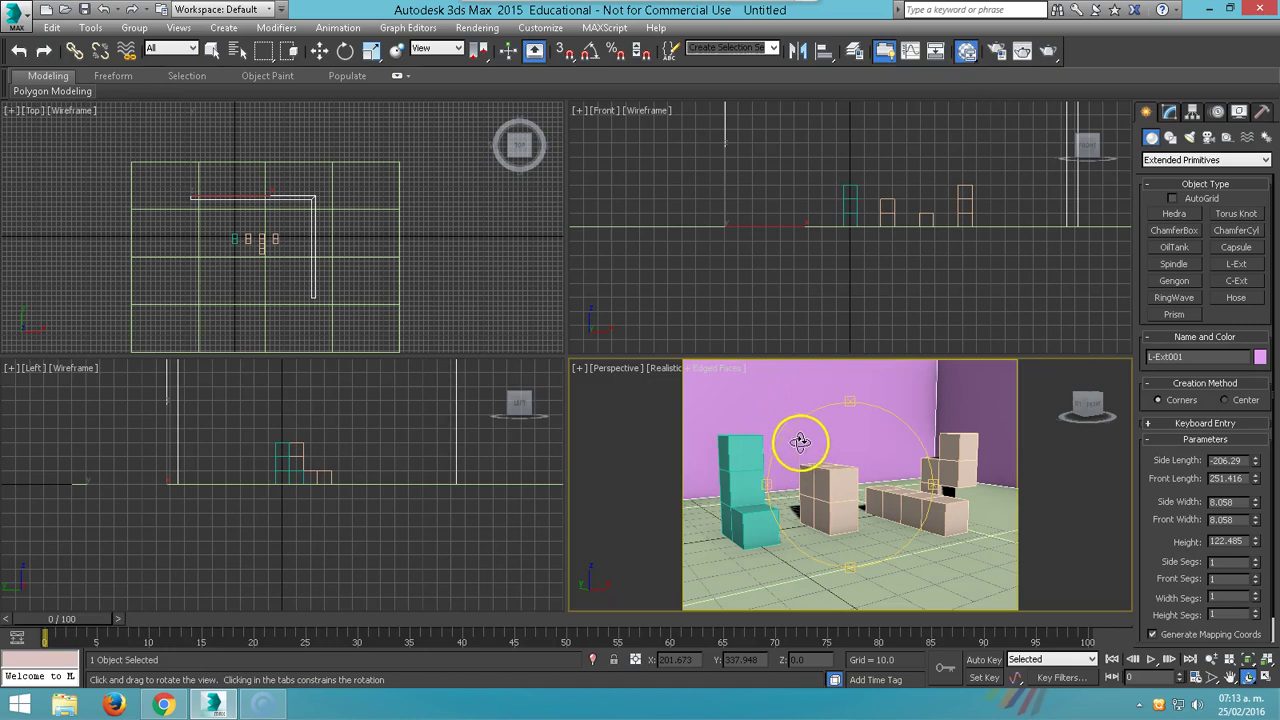
Open the Compact Material Editor with the M key and move its window aside.
{"action": "key", "text": "m"}
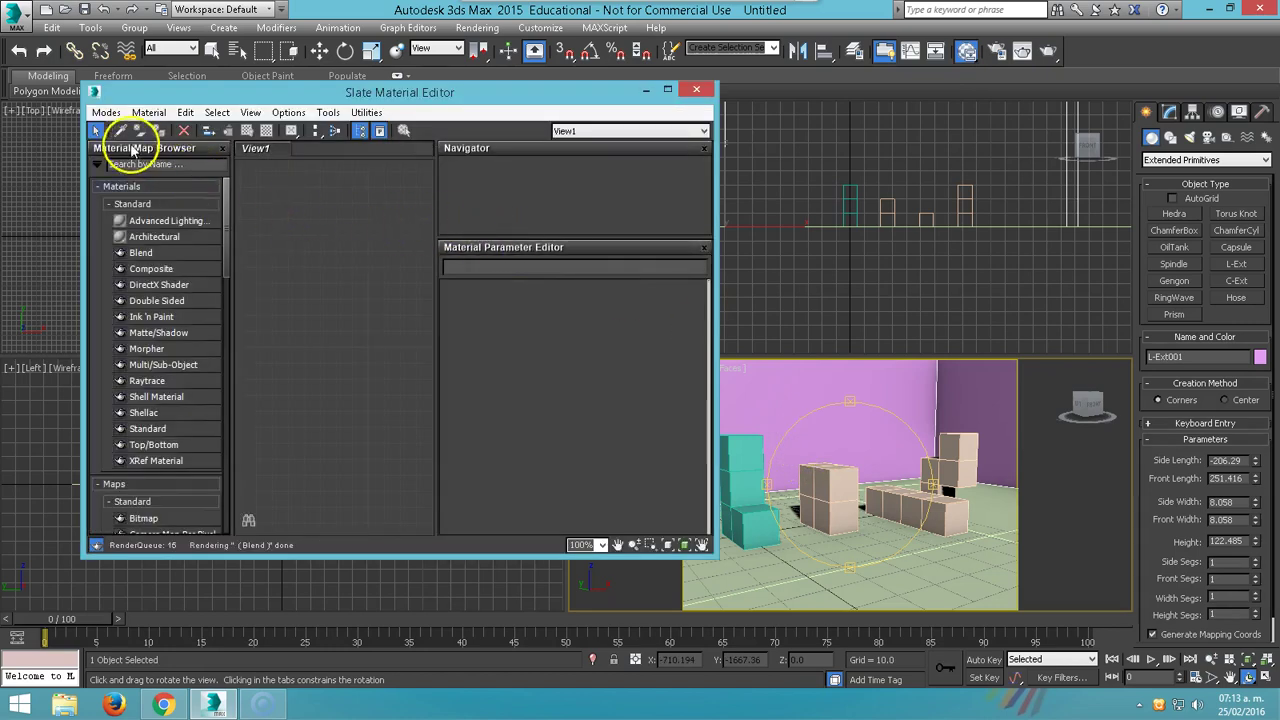
{"action": "left_click", "coordinate": [106, 113]}
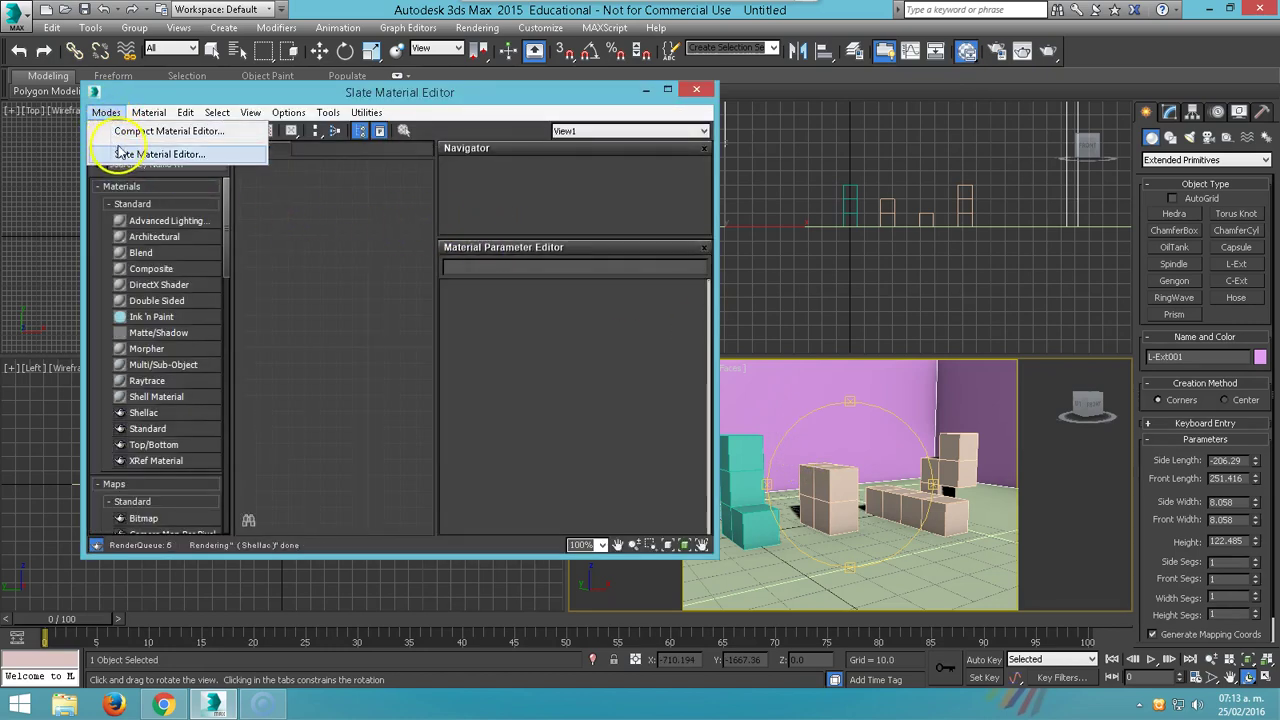
{"action": "left_click", "coordinate": [124, 131]}
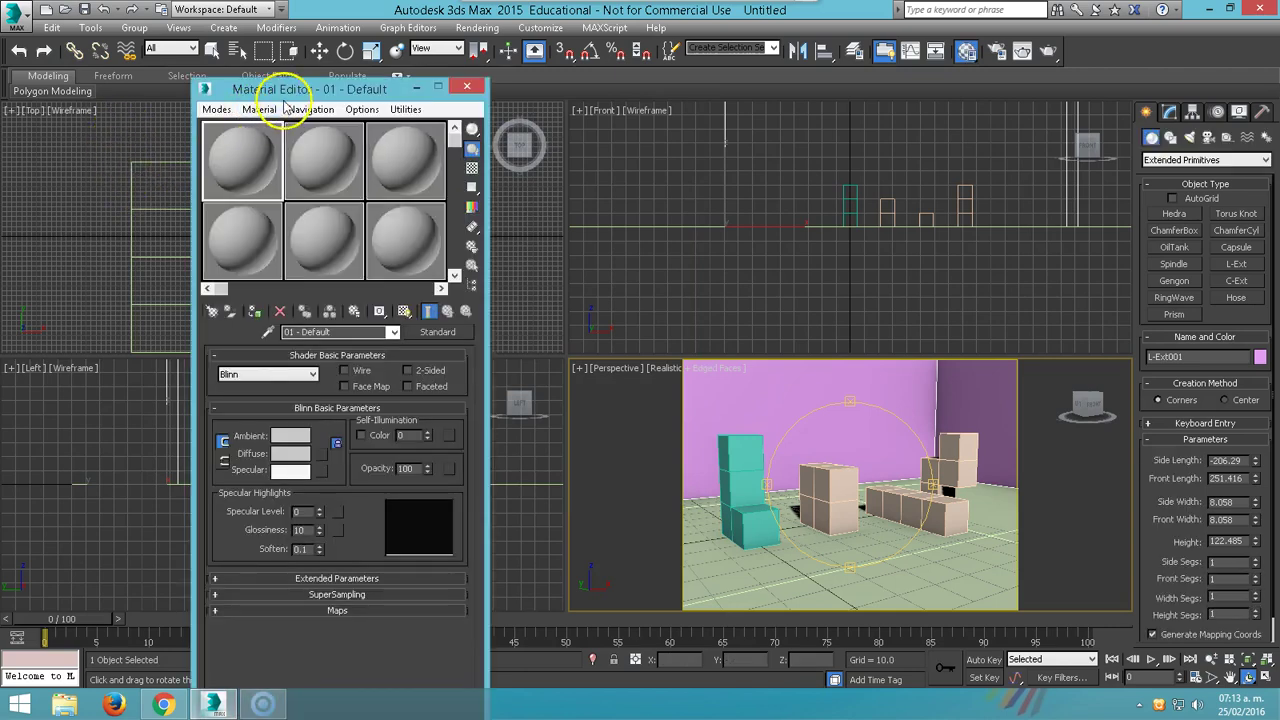
{"action": "left_click_drag", "start_coordinate": [275, 88], "coordinate": [326, 68]}
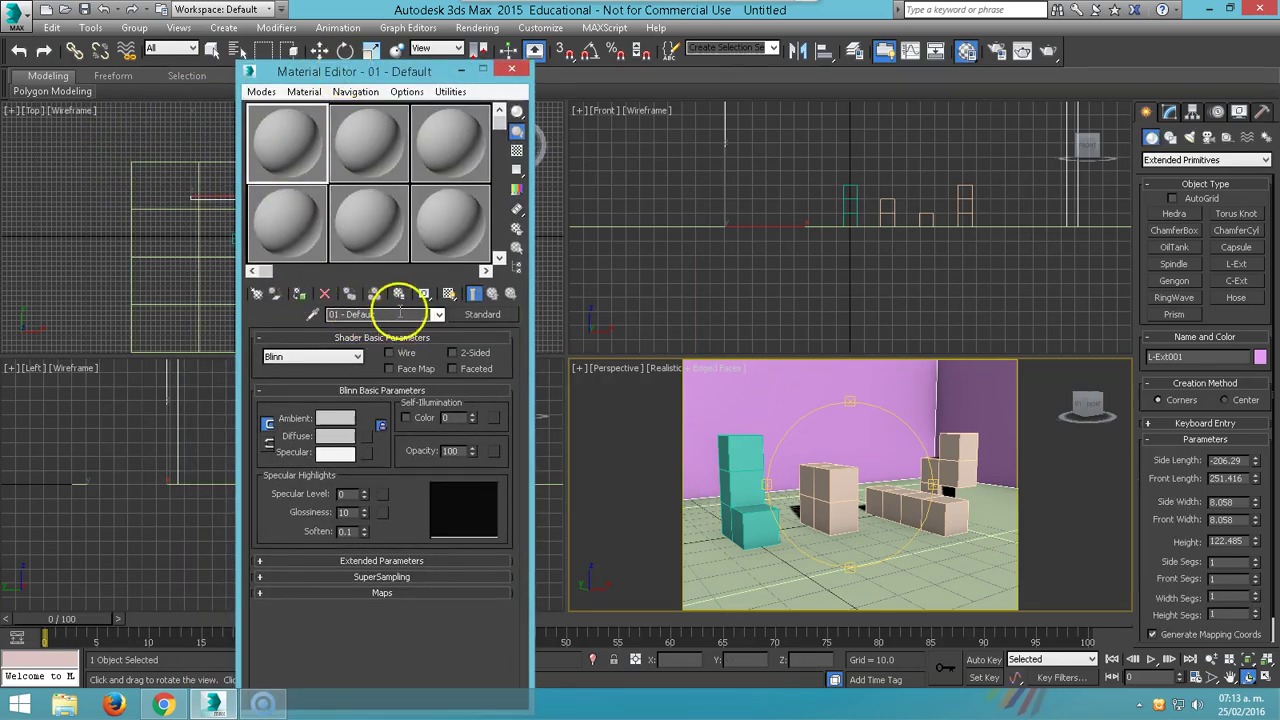
Apply the 01 - Default material from slot 1 to the teal chair-shaped object.
{"action": "left_click", "coordinate": [366, 152]}
{"action": "left_click", "coordinate": [434, 143]}
{"action": "left_click", "coordinate": [298, 150]}
{"action": "left_click_drag", "start_coordinate": [298, 150], "coordinate": [760, 522]}
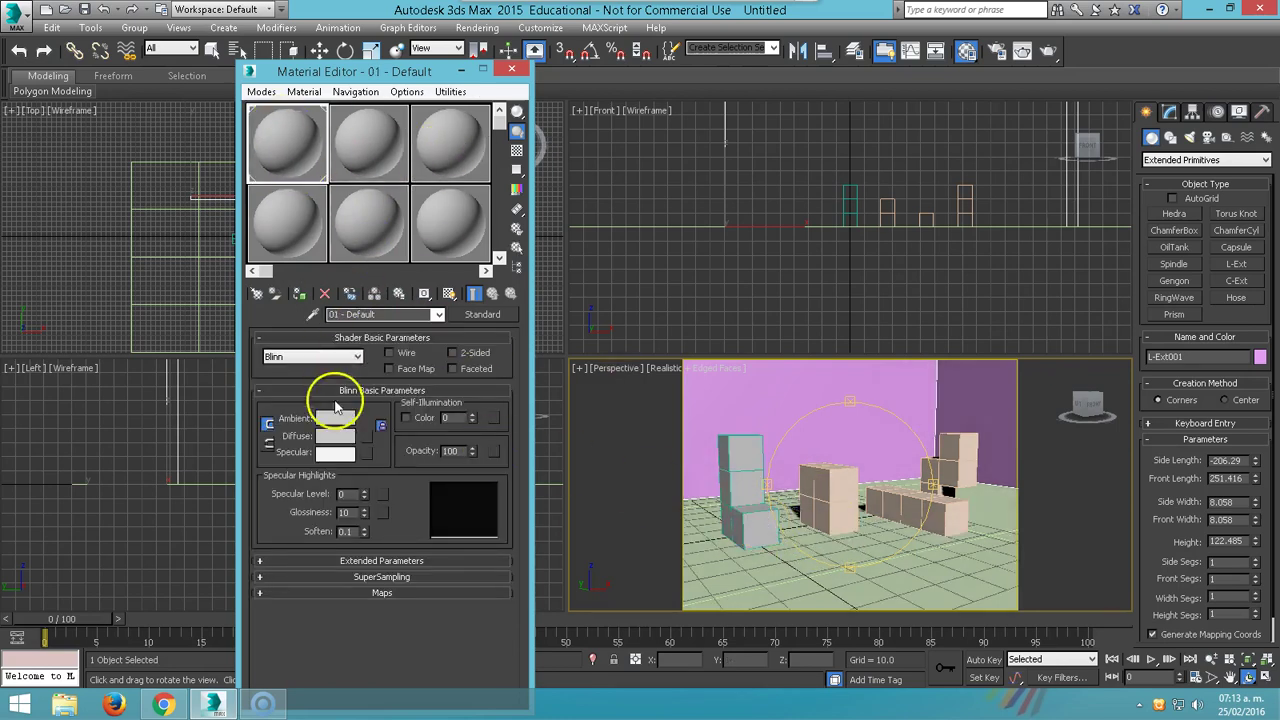
Try a darker Diffuse colour, then cancel the change.
{"action": "left_click", "coordinate": [346, 442]}
{"action": "left_click_drag", "start_coordinate": [458, 175], "coordinate": [452, 148]}
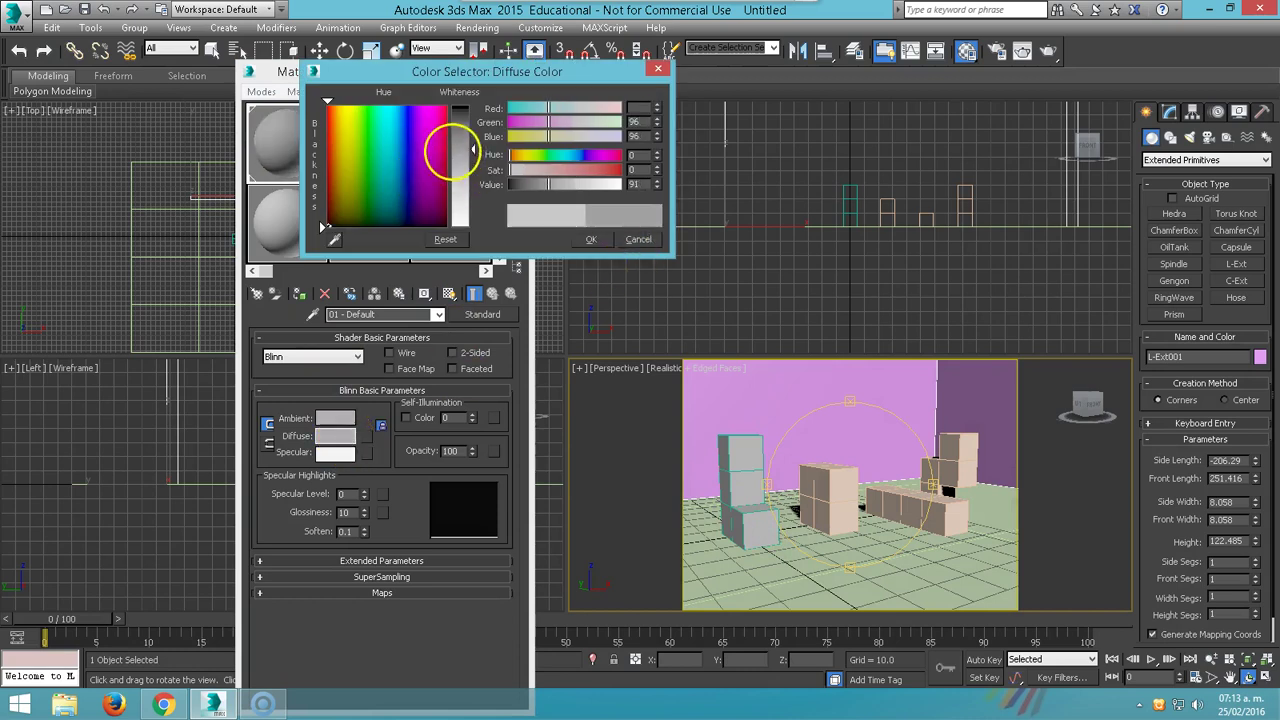
{"action": "left_click", "coordinate": [641, 246]}
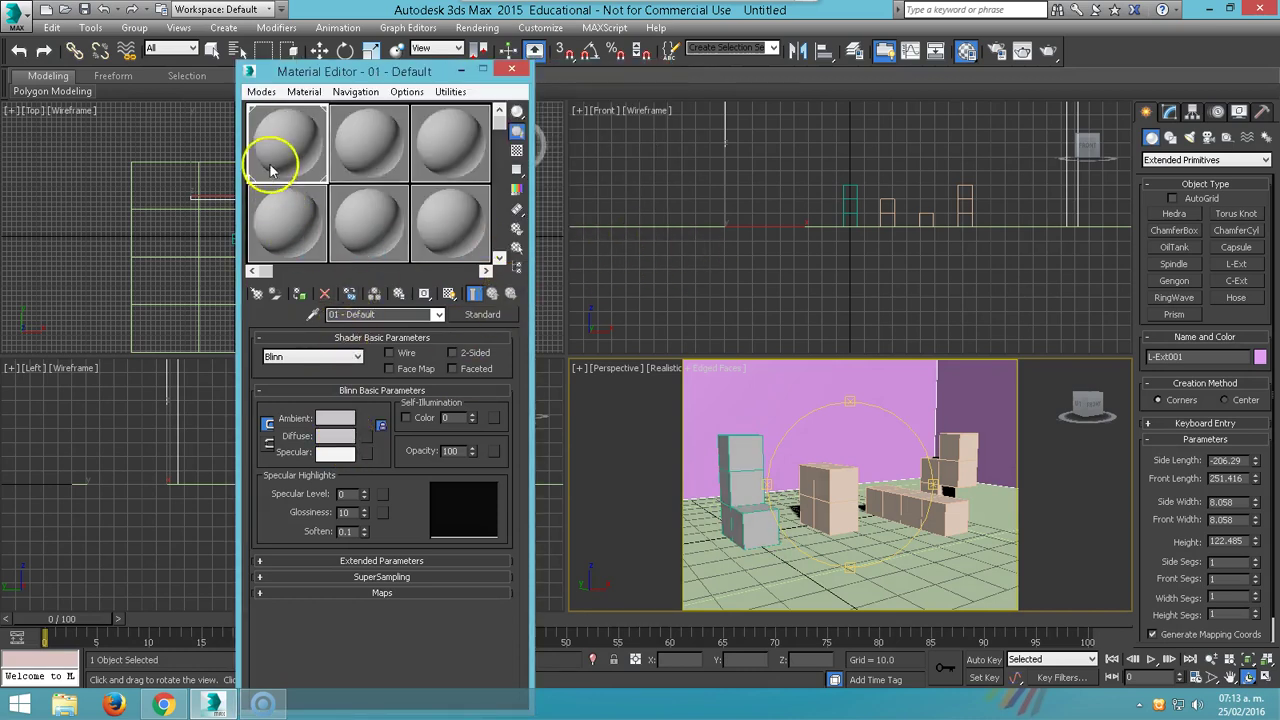
Convert 01 - Default to an Ink 'n Paint material and render the perspective view.
{"action": "left_click", "coordinate": [484, 315]}
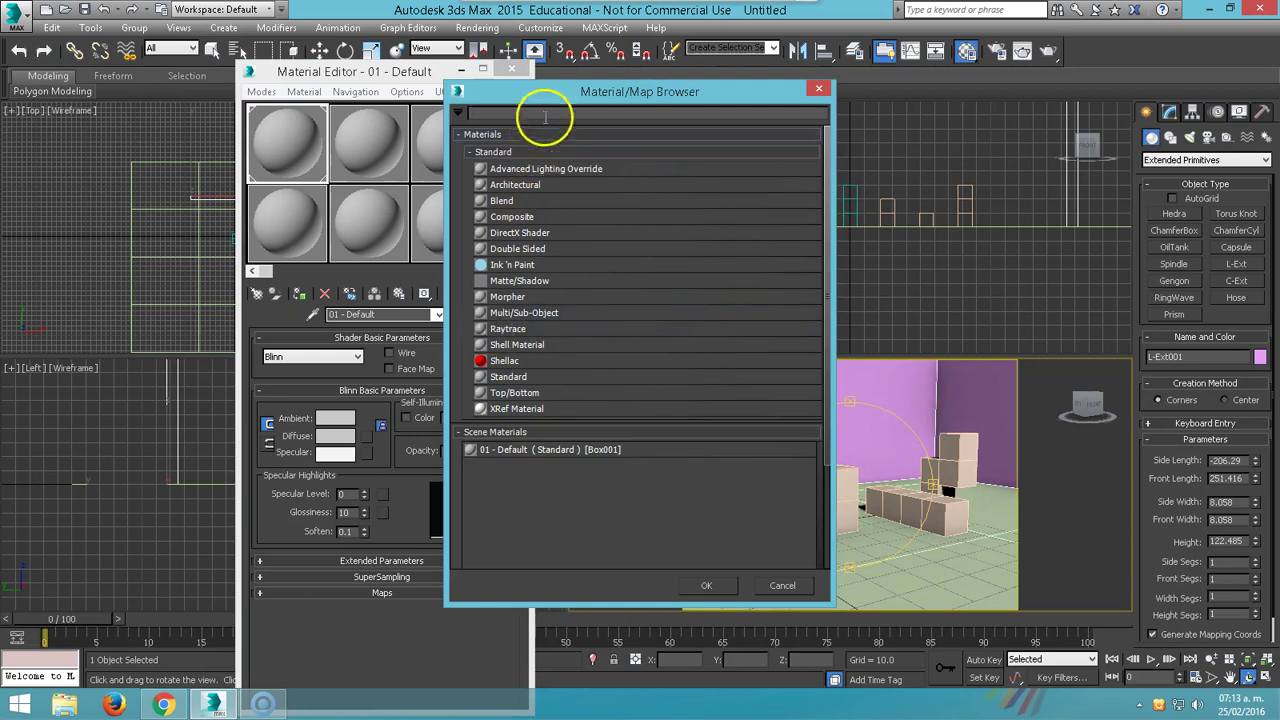
{"action": "left_click", "coordinate": [506, 266]}
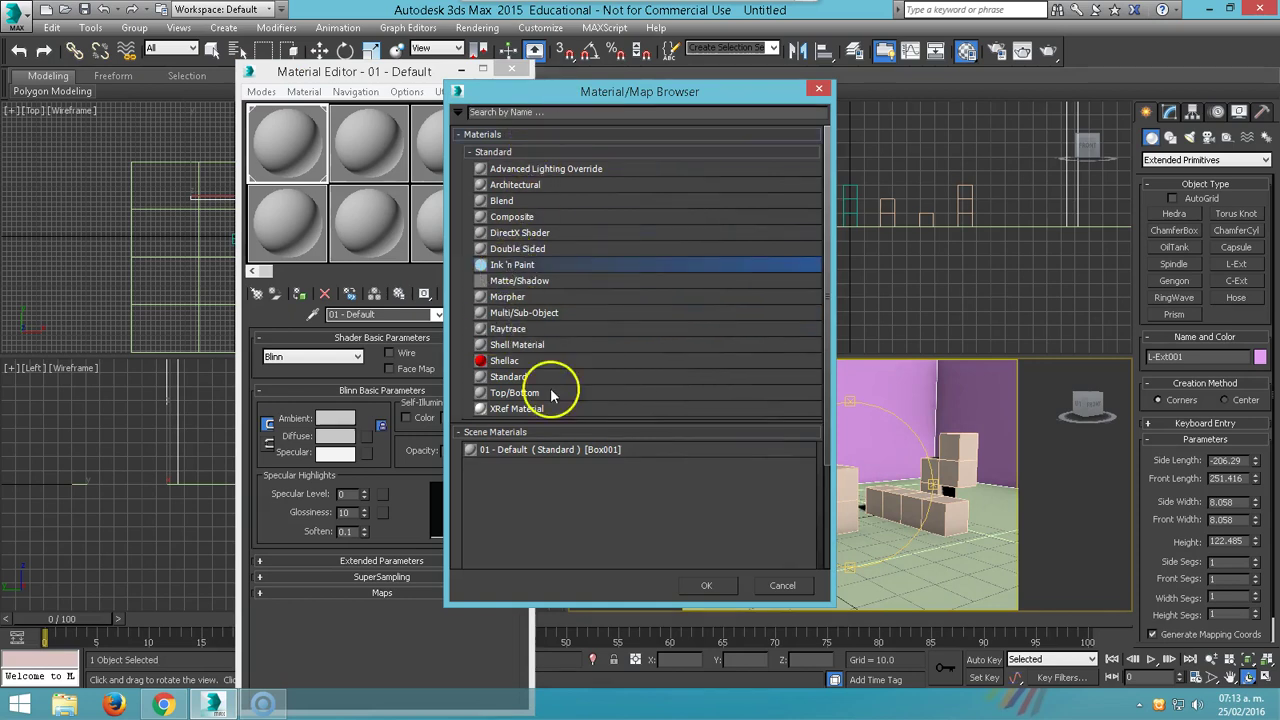
{"action": "left_click", "coordinate": [712, 586]}
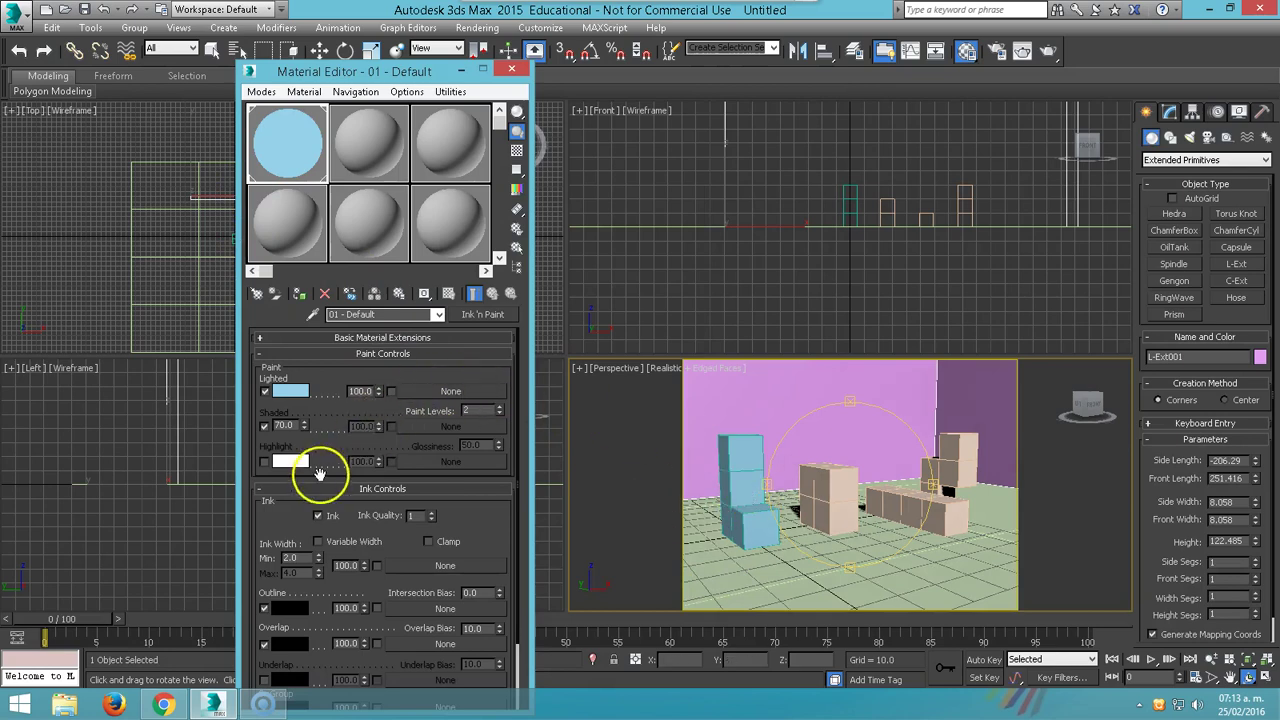
{"action": "left_click", "coordinate": [1050, 53]}
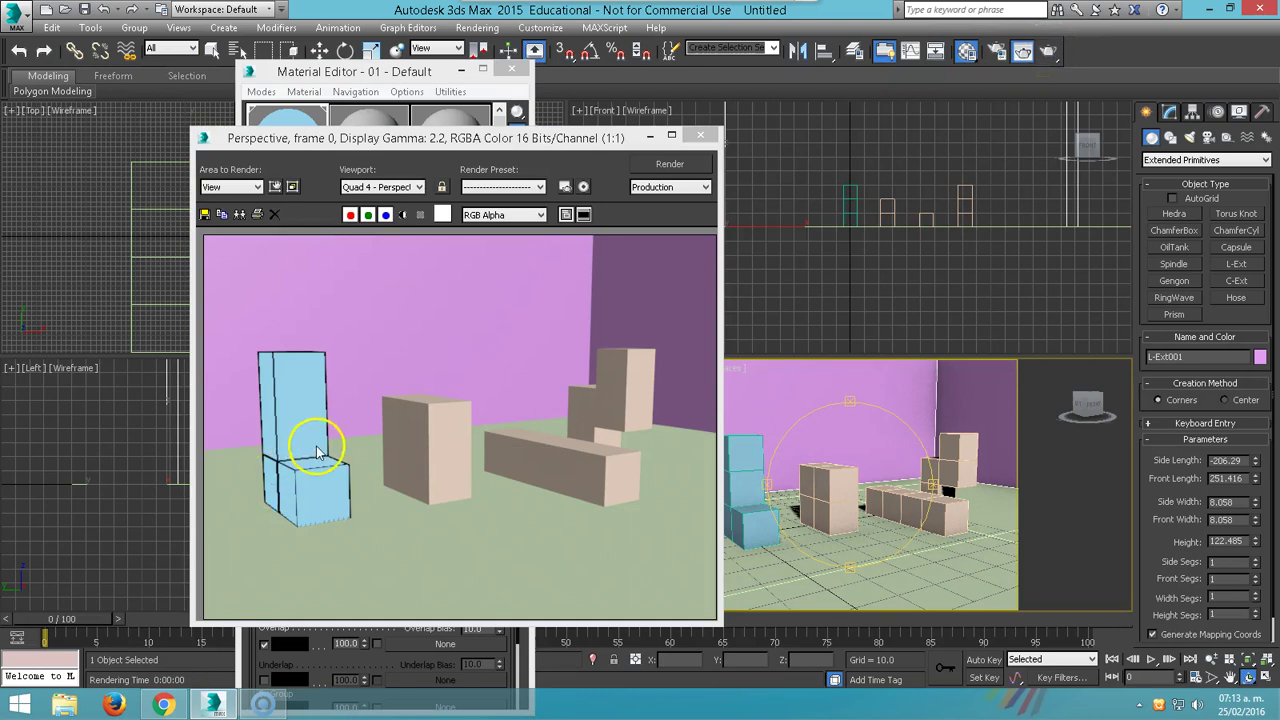
Make slot 2 a red Ink 'n Paint material and apply it to the central box.
{"action": "left_click", "coordinate": [700, 135]}
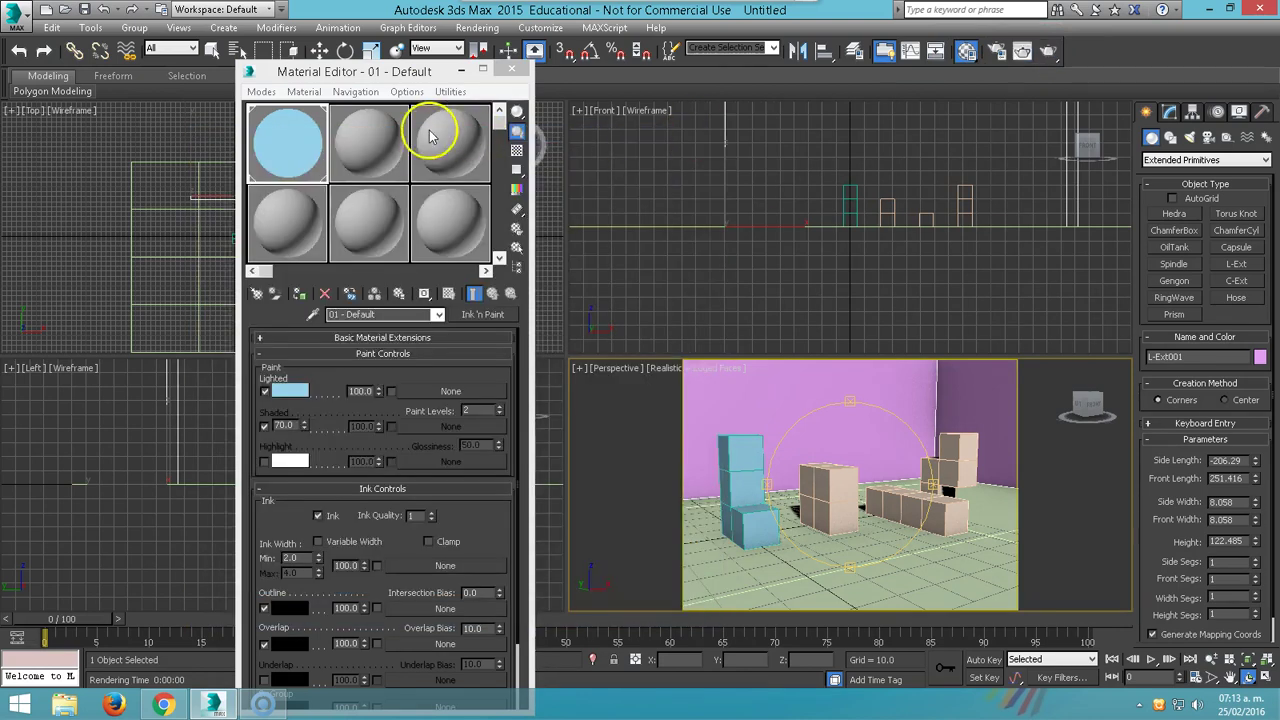
{"action": "left_click", "coordinate": [370, 140]}
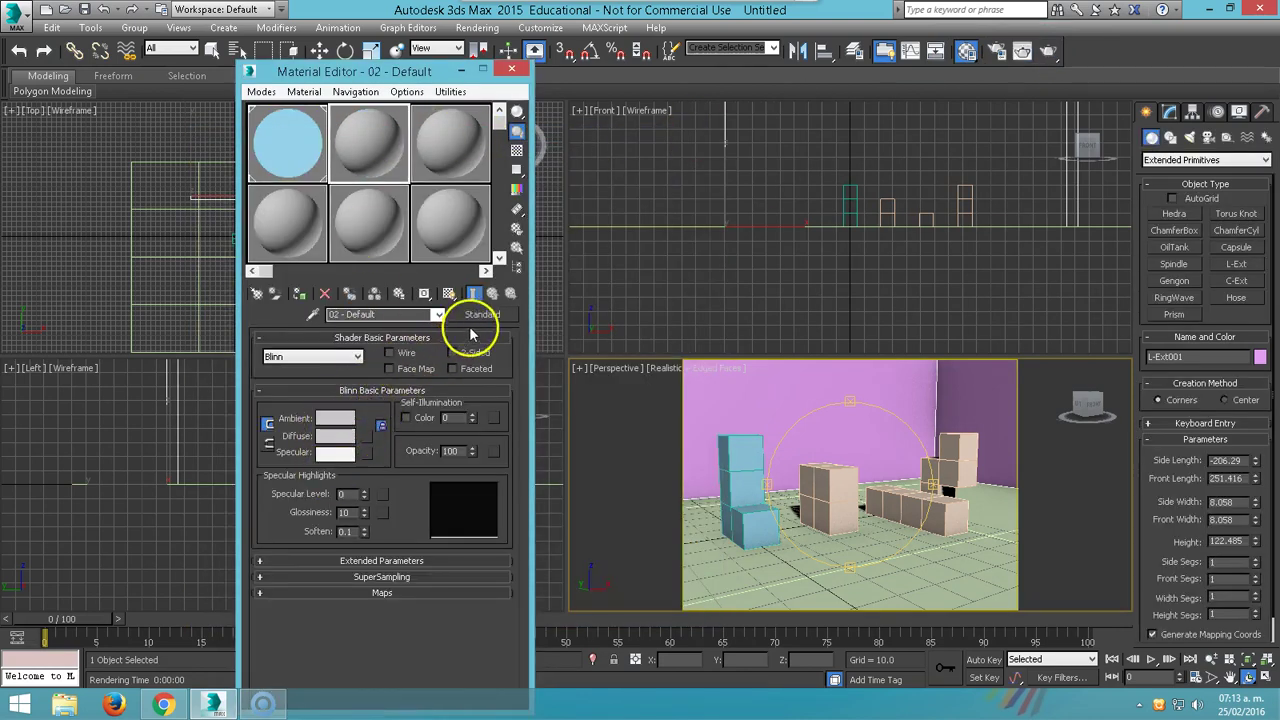
{"action": "left_click", "coordinate": [482, 314]}
{"action": "double_click", "coordinate": [488, 266]}
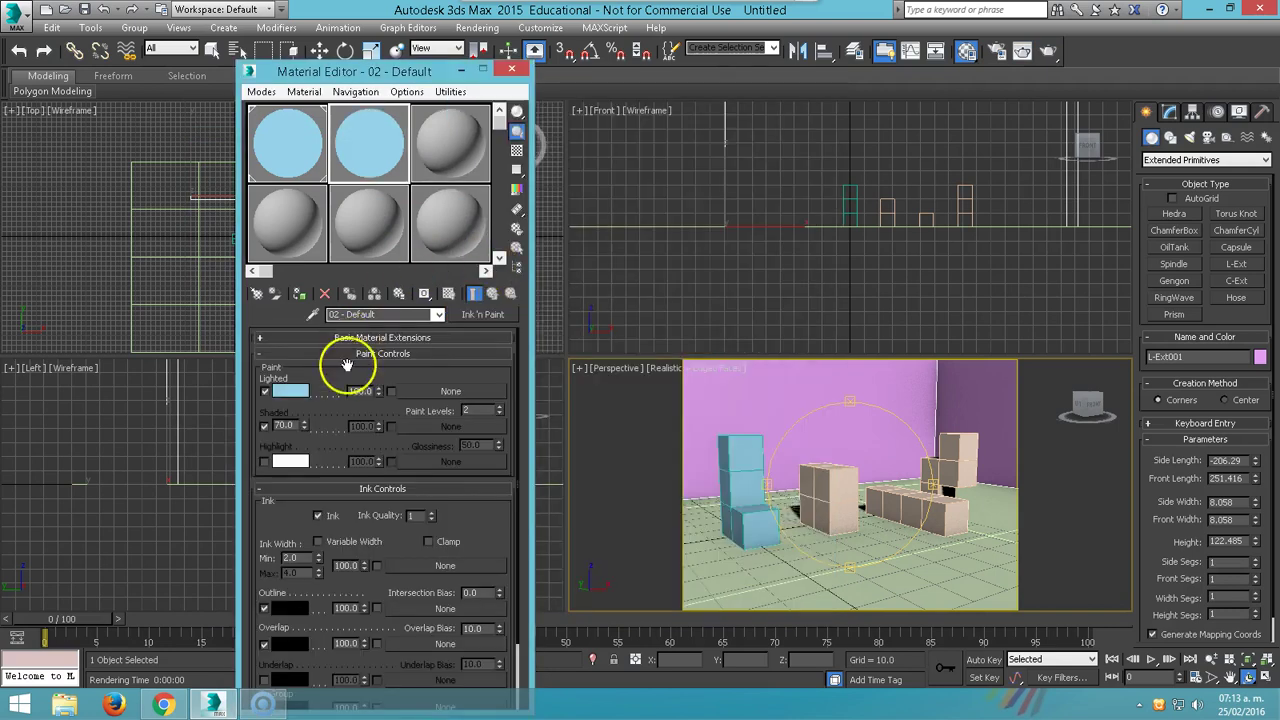
{"action": "left_click", "coordinate": [288, 391]}
{"action": "left_click_drag", "start_coordinate": [427, 193], "coordinate": [449, 100]}
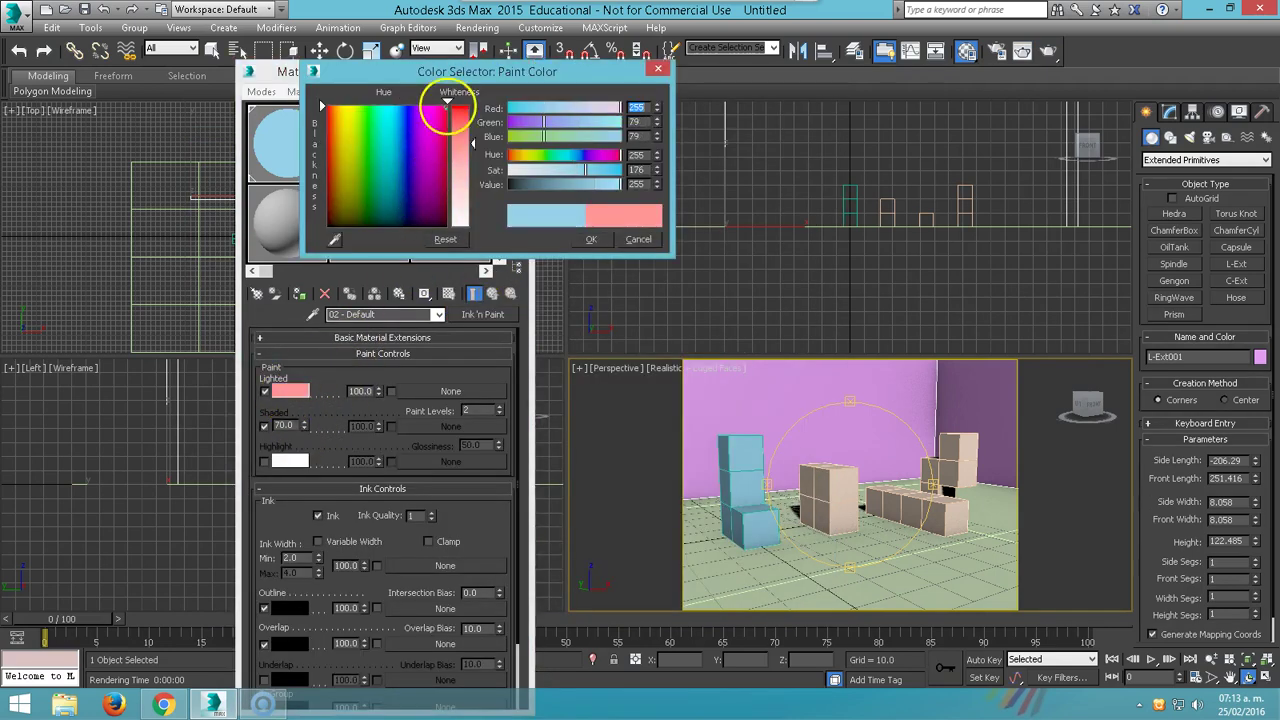
{"action": "left_click", "coordinate": [597, 239]}
{"action": "left_click_drag", "start_coordinate": [360, 145], "coordinate": [812, 485]}
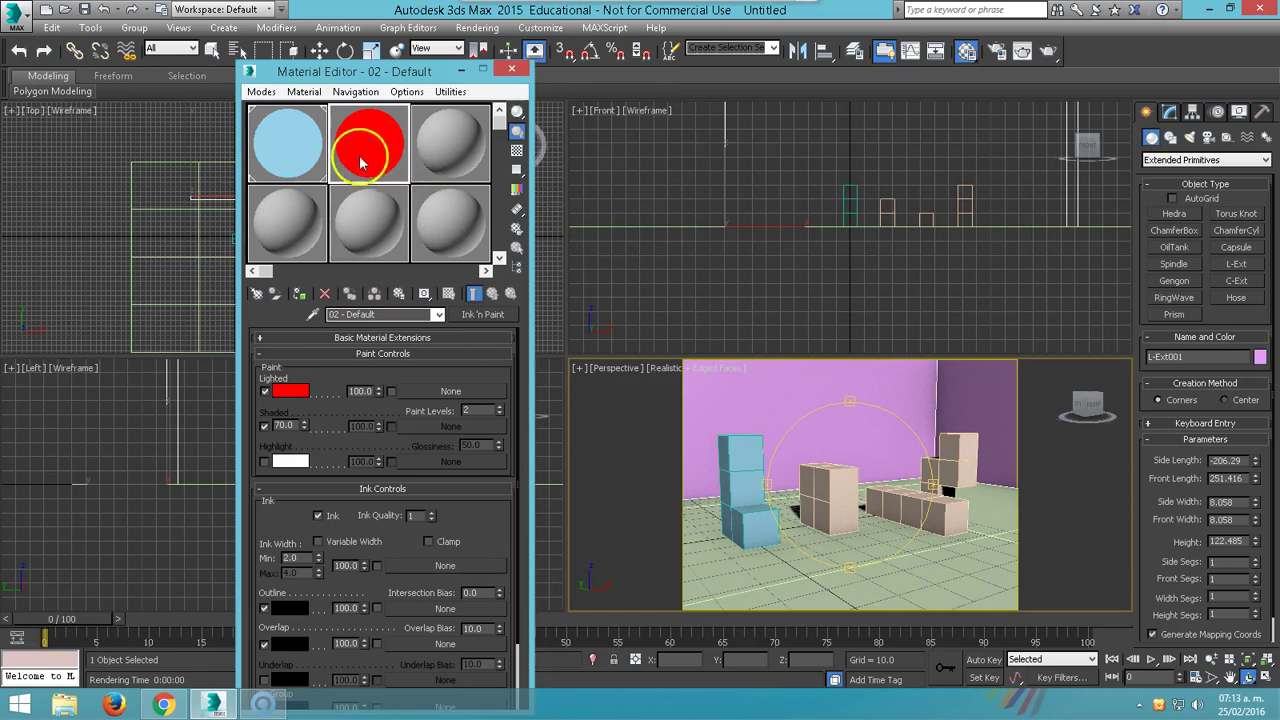
Make slot 3 a saturated yellow Ink 'n Paint material and apply it to the long block.
{"action": "left_click", "coordinate": [420, 145]}
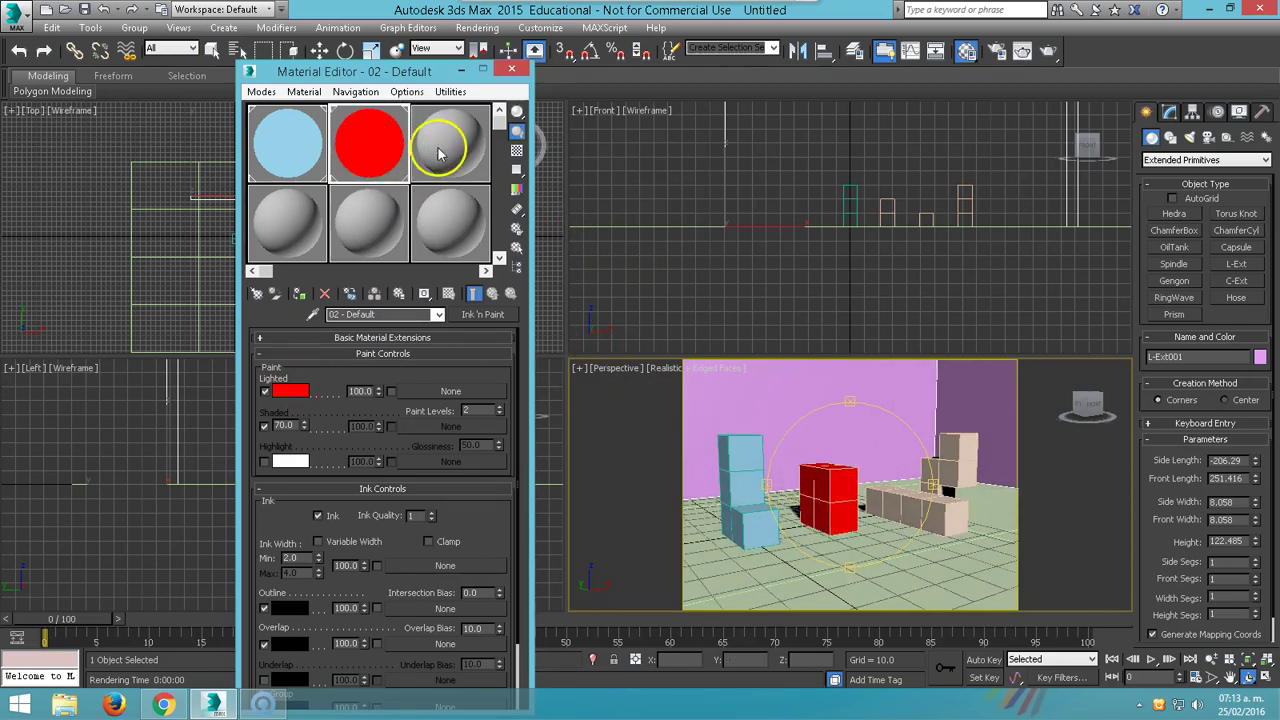
{"action": "left_click", "coordinate": [484, 312]}
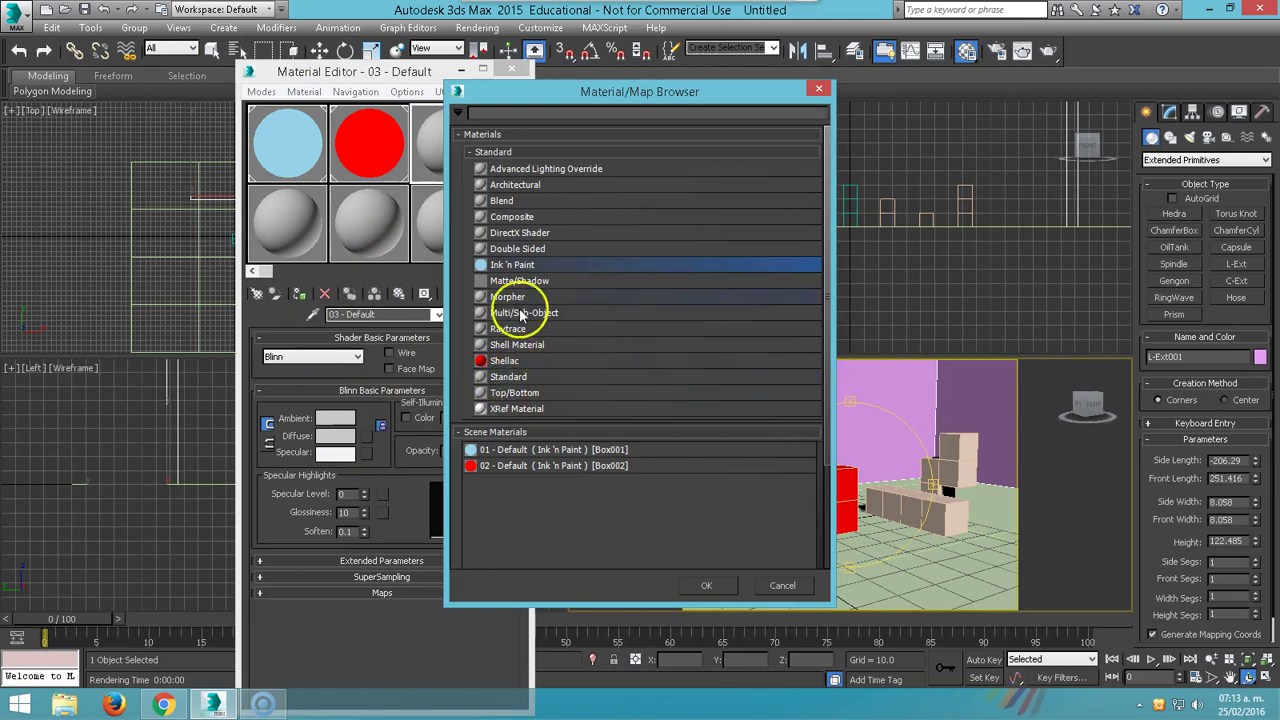
{"action": "double_click", "coordinate": [518, 265]}
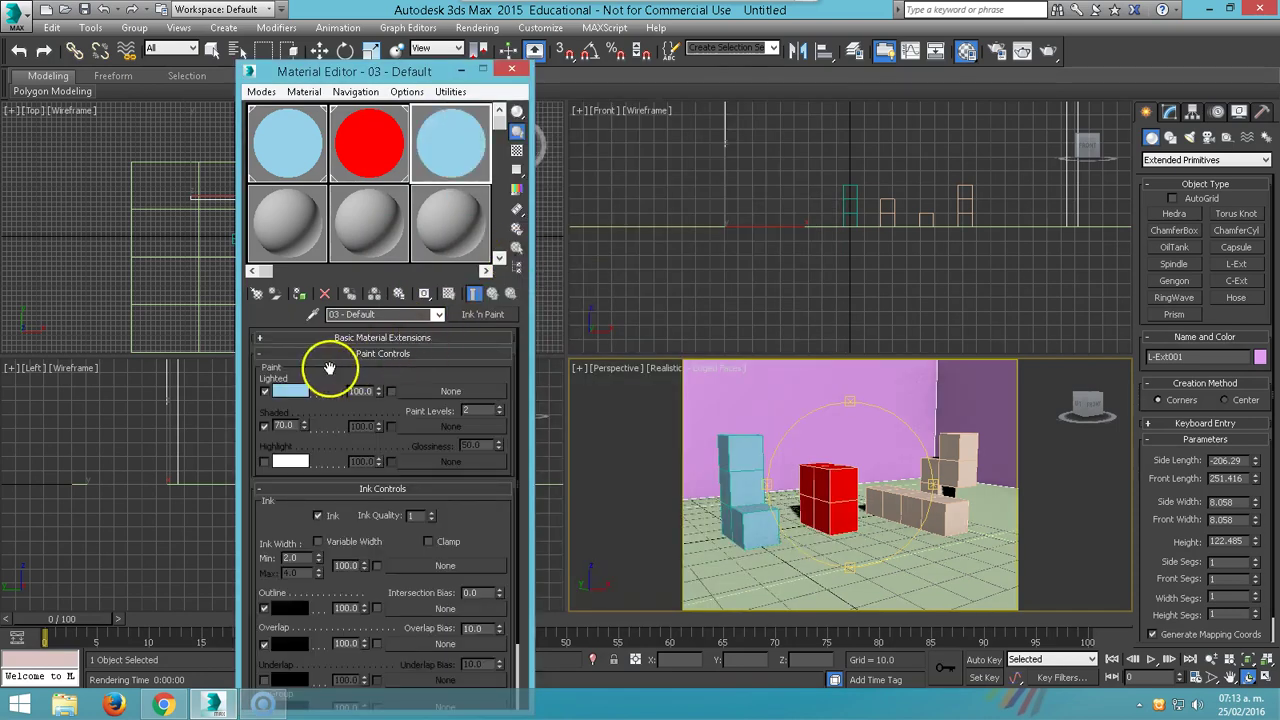
{"action": "left_click", "coordinate": [277, 392]}
{"action": "left_click_drag", "start_coordinate": [352, 112], "coordinate": [362, 115]}
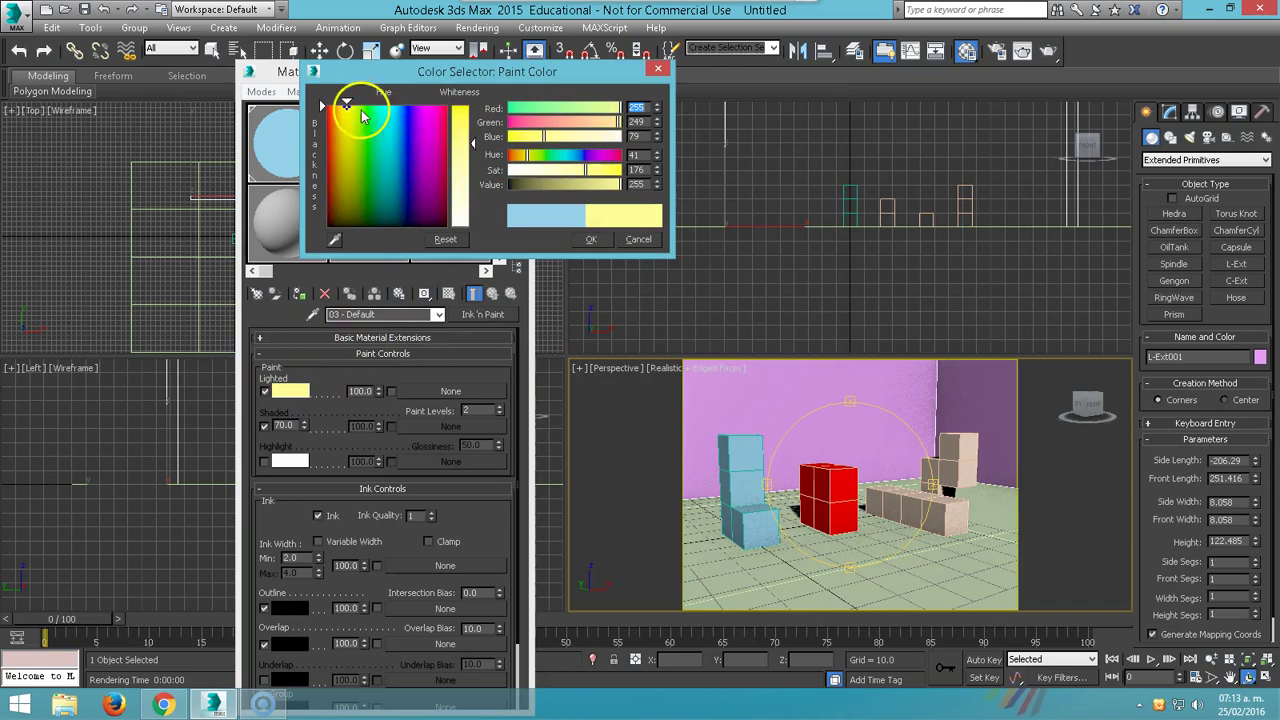
{"action": "left_click_drag", "start_coordinate": [472, 142], "coordinate": [470, 104]}
{"action": "left_click", "coordinate": [591, 239]}
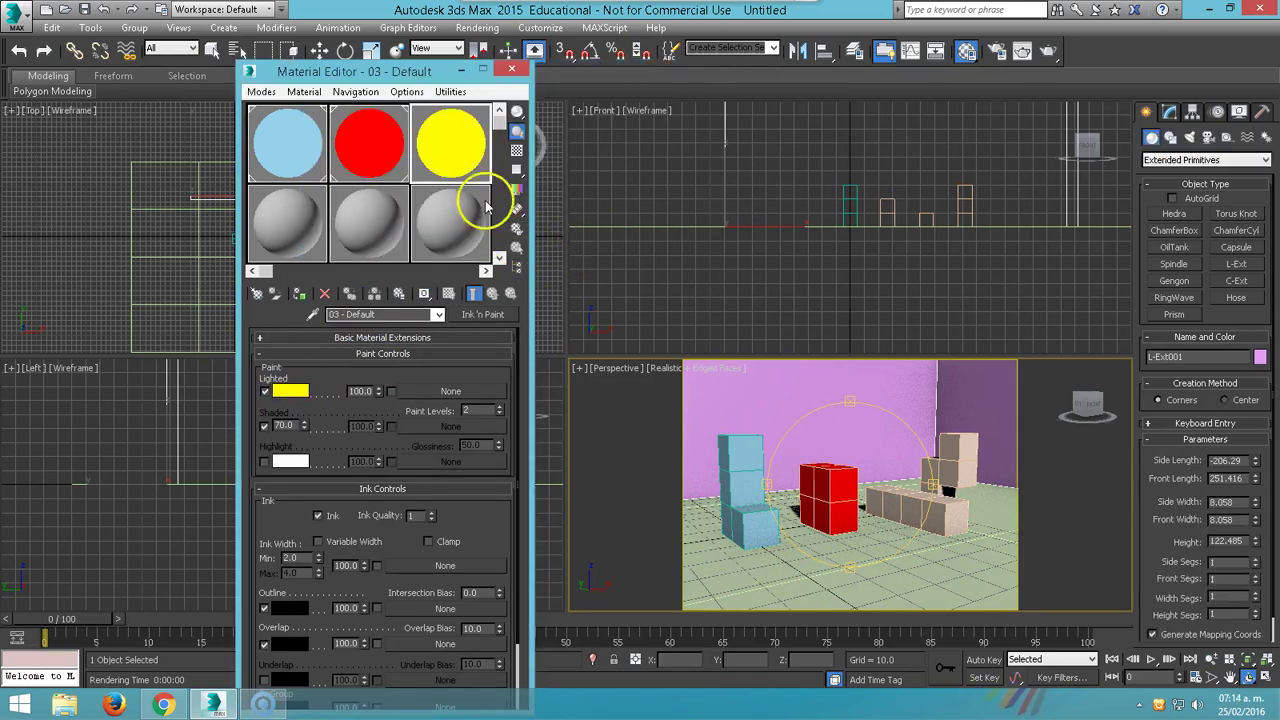
{"action": "left_click_drag", "start_coordinate": [468, 157], "coordinate": [885, 455]}
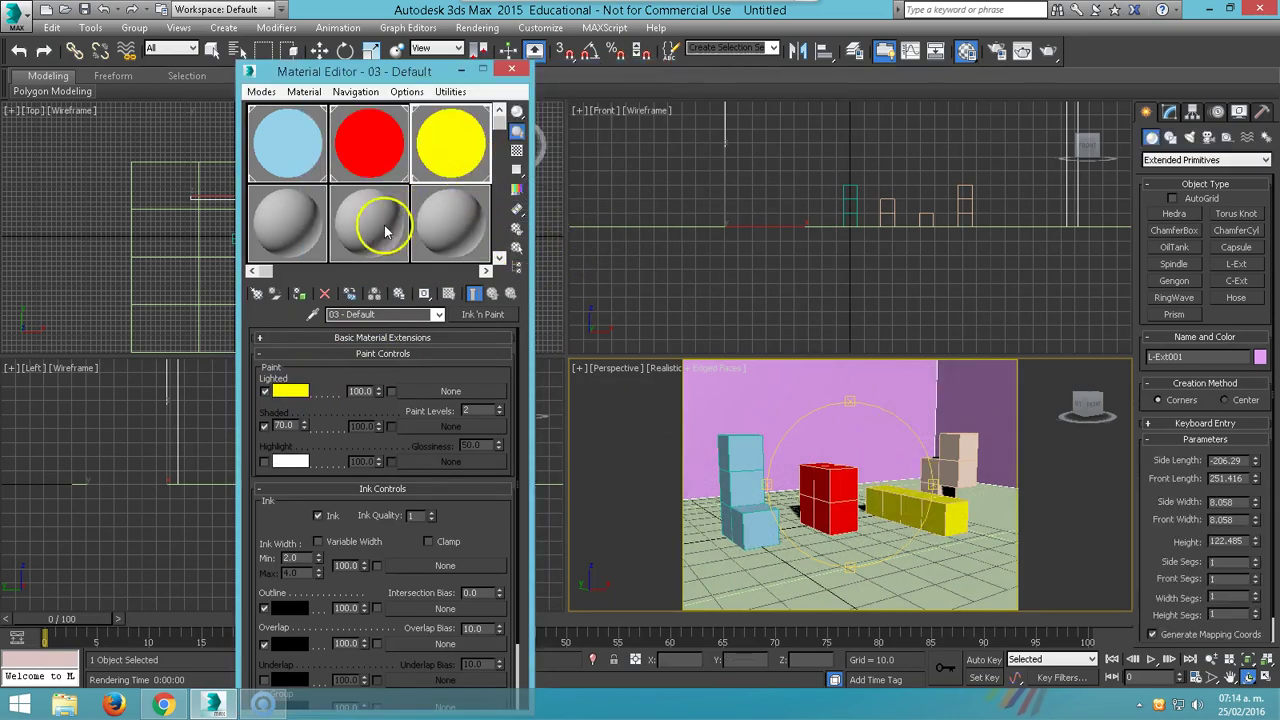
Apply a purple Ink 'n Paint material from slot 4 to the back L-shaped piece, then render.
{"action": "left_click", "coordinate": [303, 240]}
{"action": "left_click", "coordinate": [495, 314]}
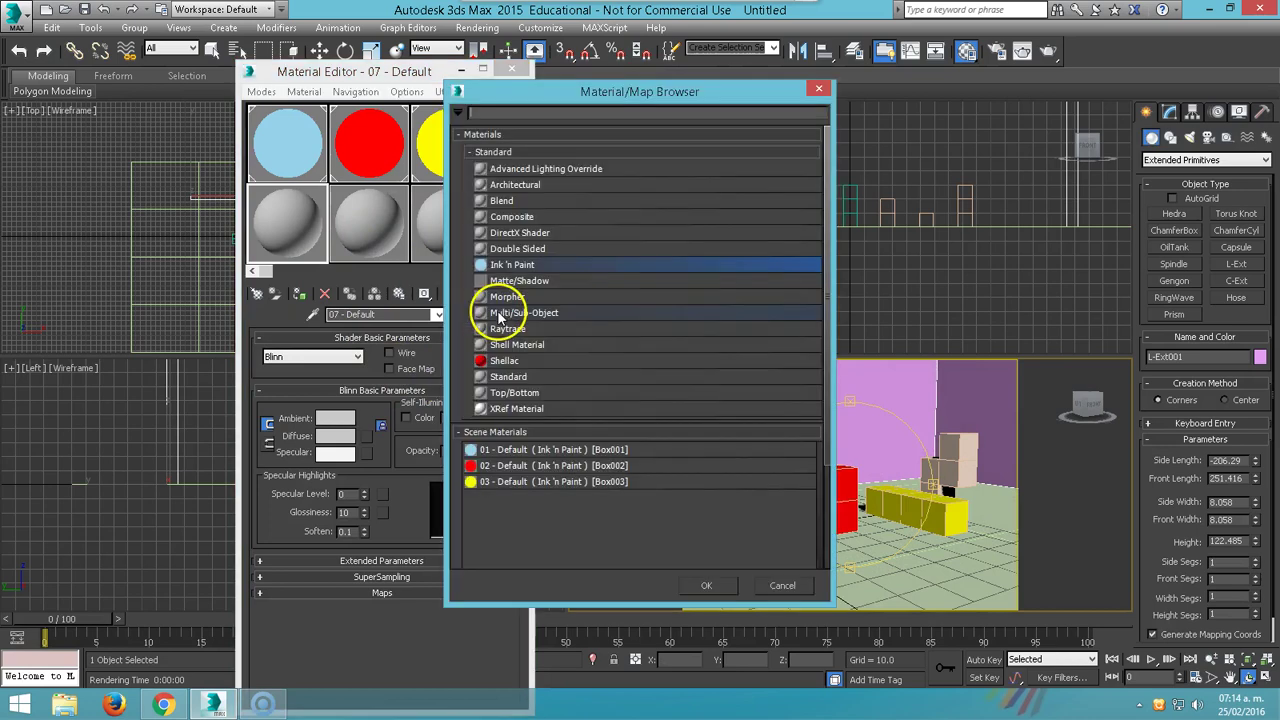
{"action": "double_click", "coordinate": [505, 266]}
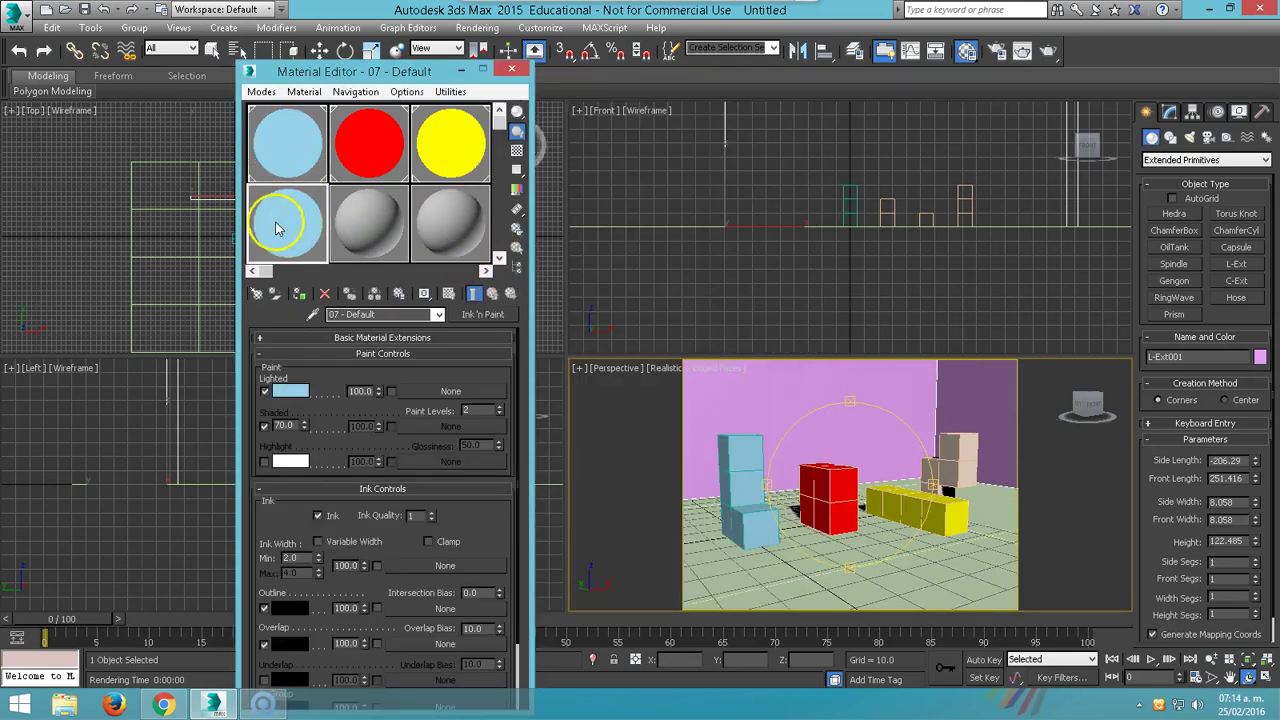
{"action": "left_click", "coordinate": [283, 391]}
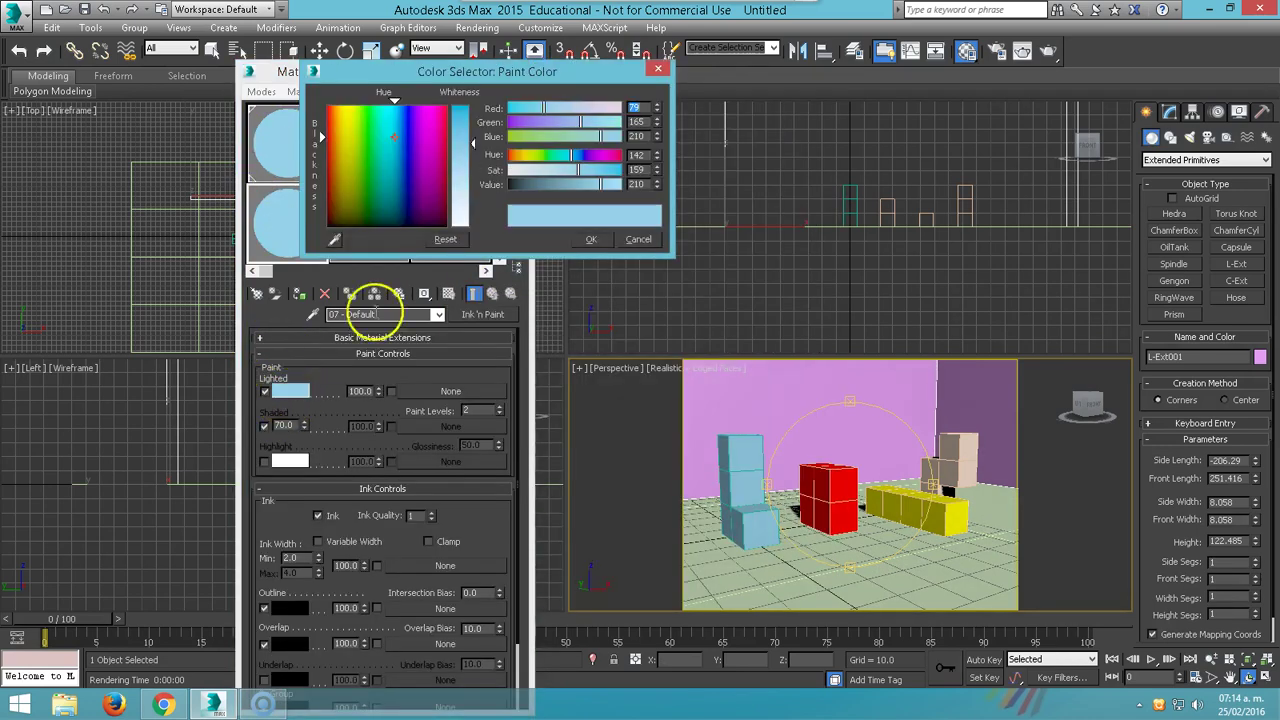
{"action": "left_click", "coordinate": [408, 106]}
{"action": "mouse_move", "coordinate": [470, 146]}
{"action": "left_mouse_down"}
{"action": "mouse_move", "coordinate": [470, 112]}
{"action": "mouse_move", "coordinate": [560, 108]}
{"action": "left_mouse_up"}
{"action": "left_click", "coordinate": [593, 241]}
{"action": "left_click_drag", "start_coordinate": [315, 214], "coordinate": [943, 455]}
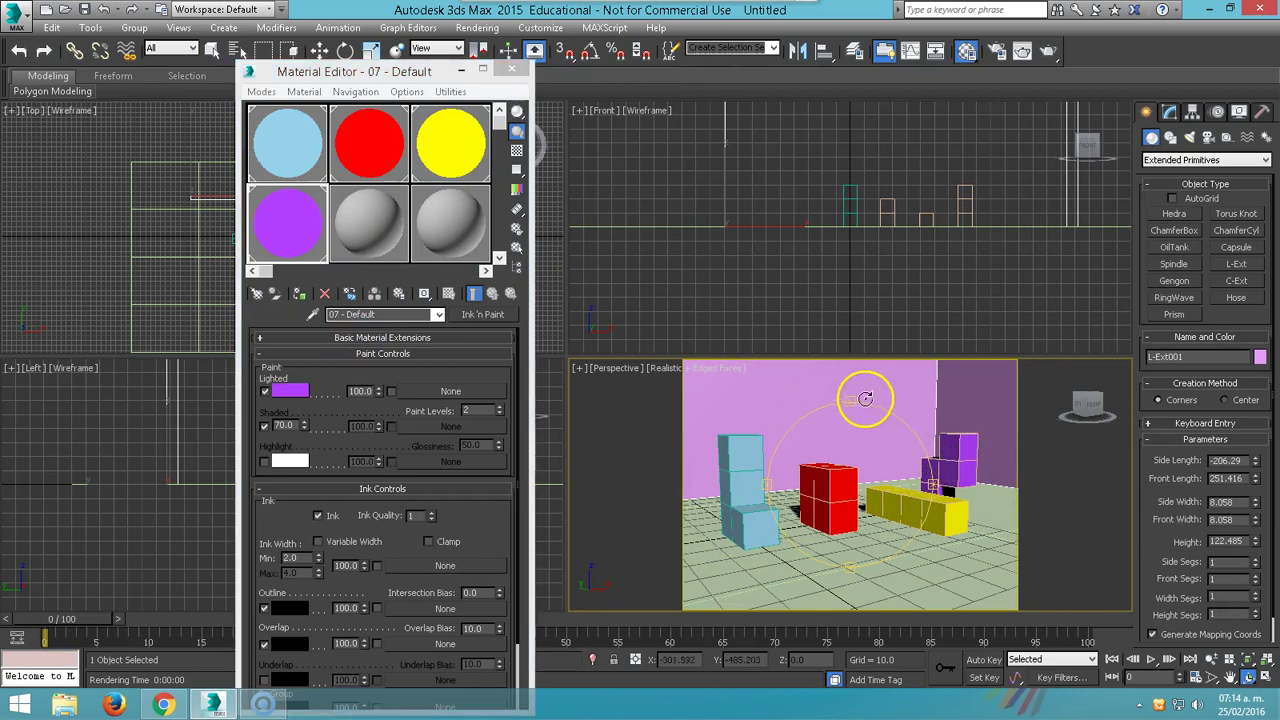
{"action": "left_click", "coordinate": [1048, 50]}
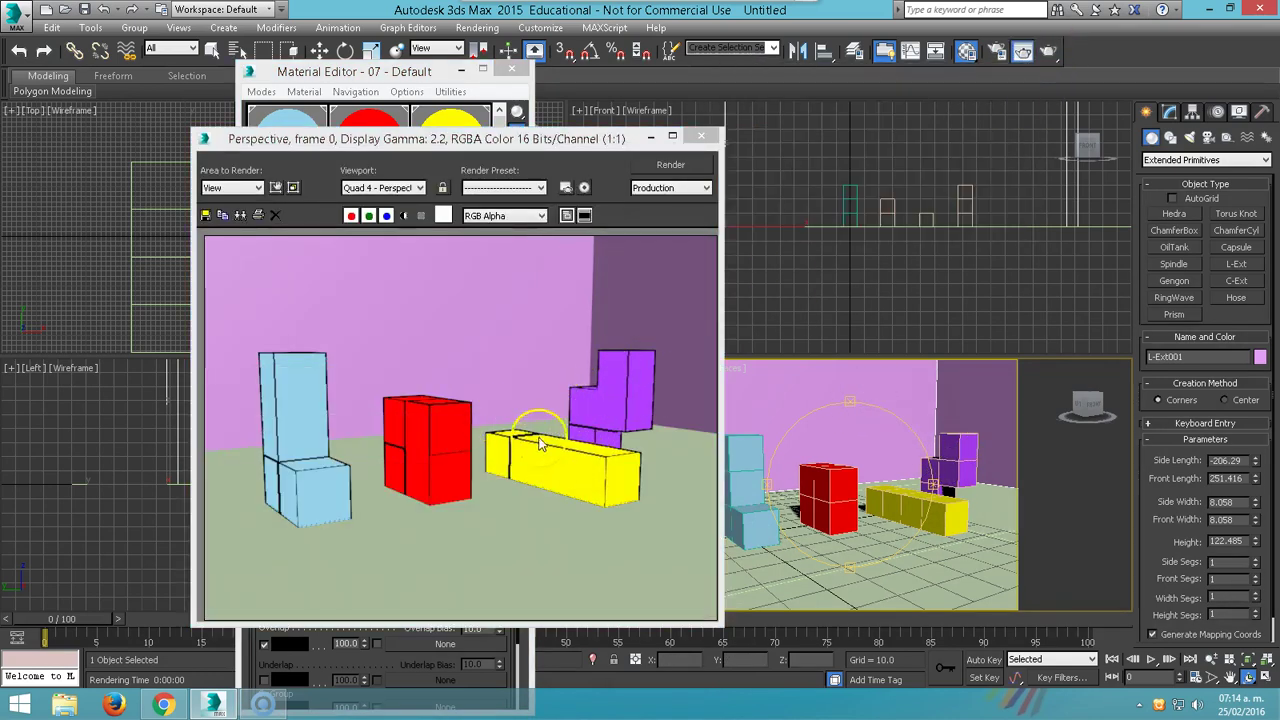
Raise Ink Quality to 3 on the purple and red materials and re-render the perspective view.
{"action": "left_click", "coordinate": [703, 137]}
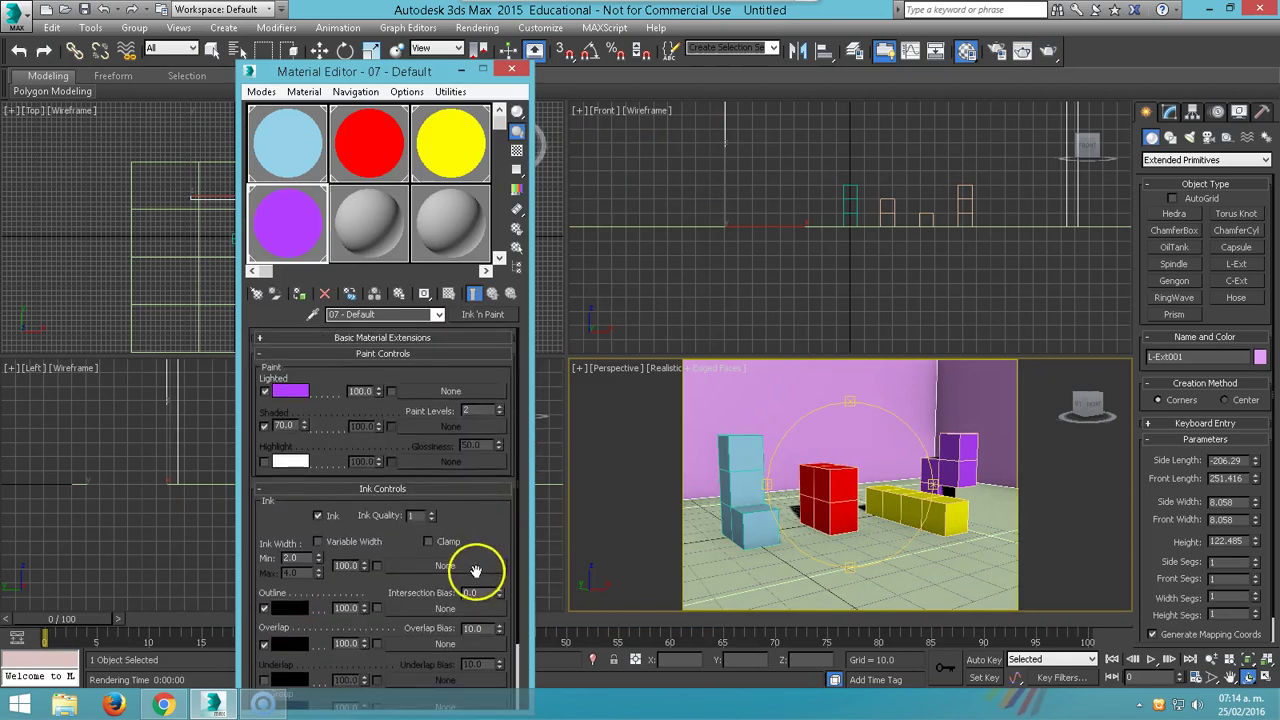
{"action": "left_click", "coordinate": [433, 513]}
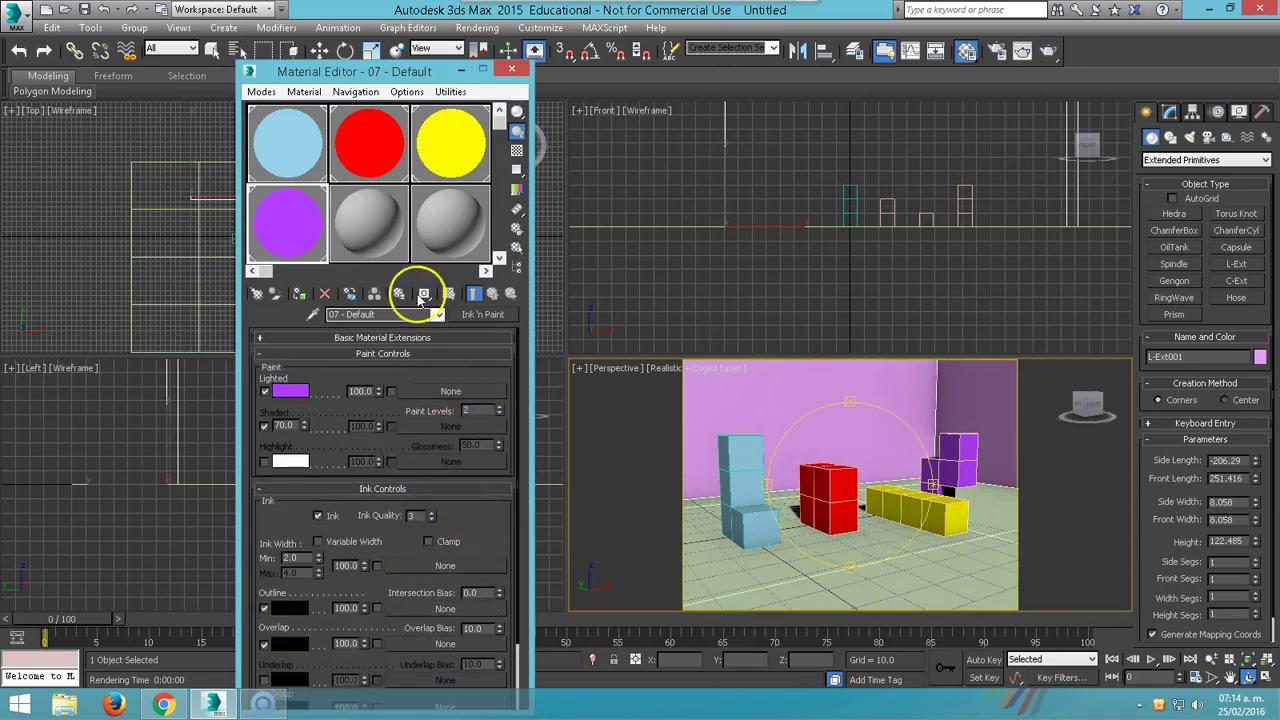
{"action": "left_click", "coordinate": [390, 165]}
{"action": "left_click", "coordinate": [432, 513]}
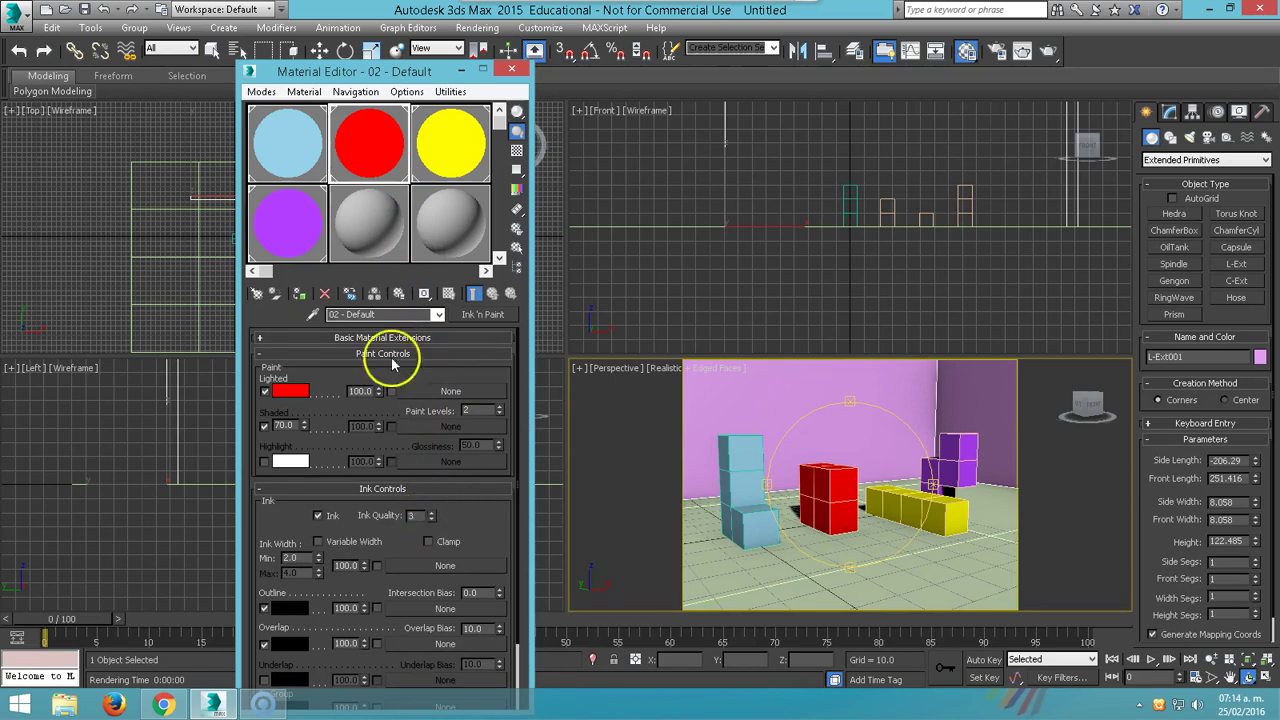
{"action": "left_click", "coordinate": [287, 148]}
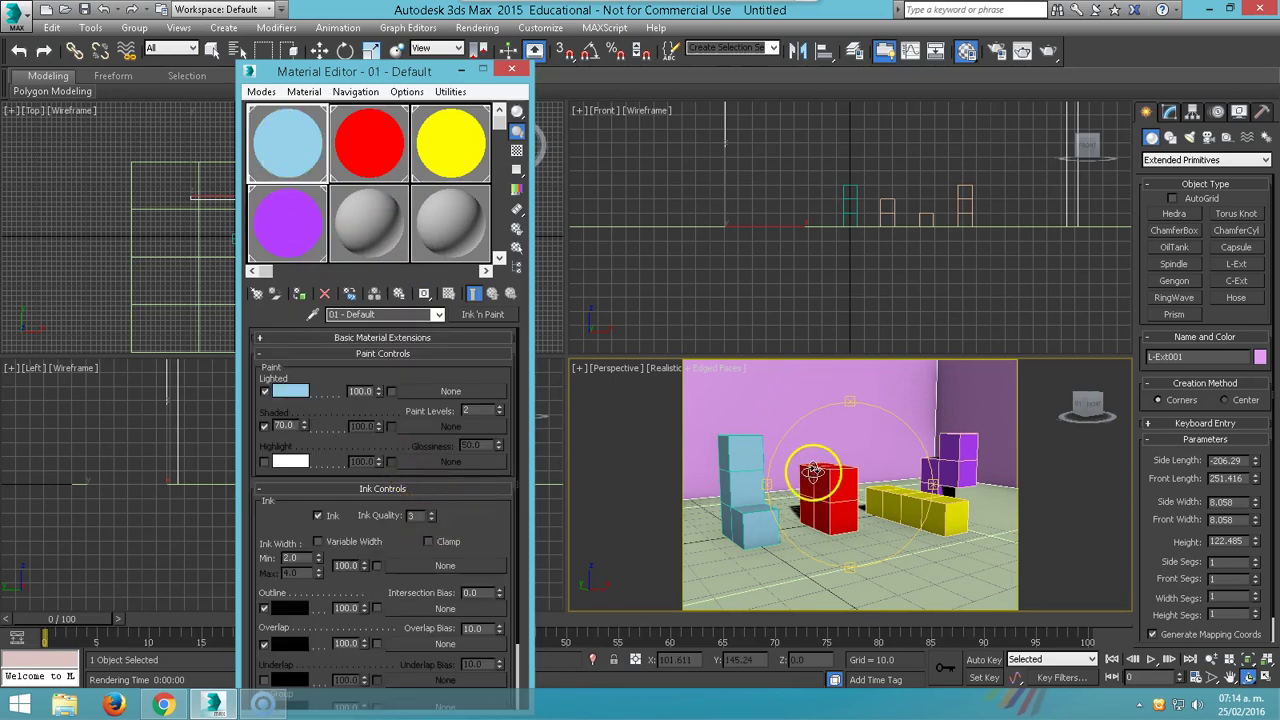
{"action": "left_click", "coordinate": [295, 230]}
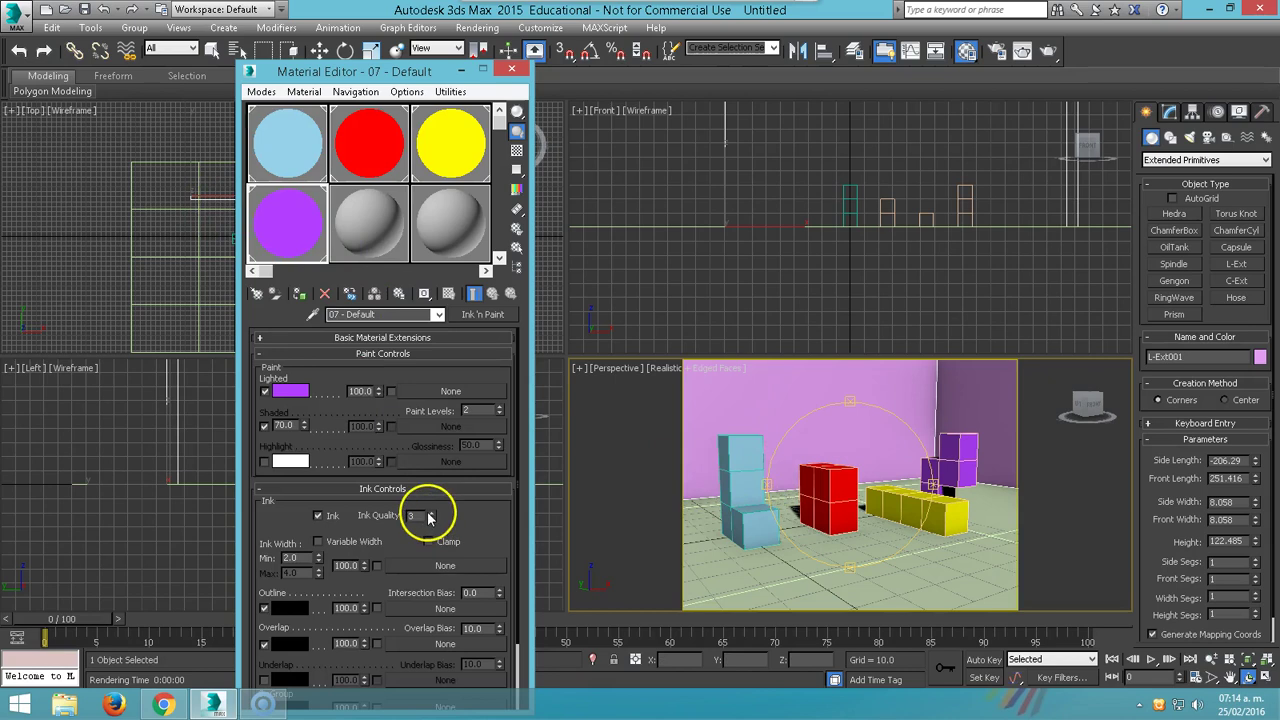
{"action": "left_click", "coordinate": [1048, 50]}
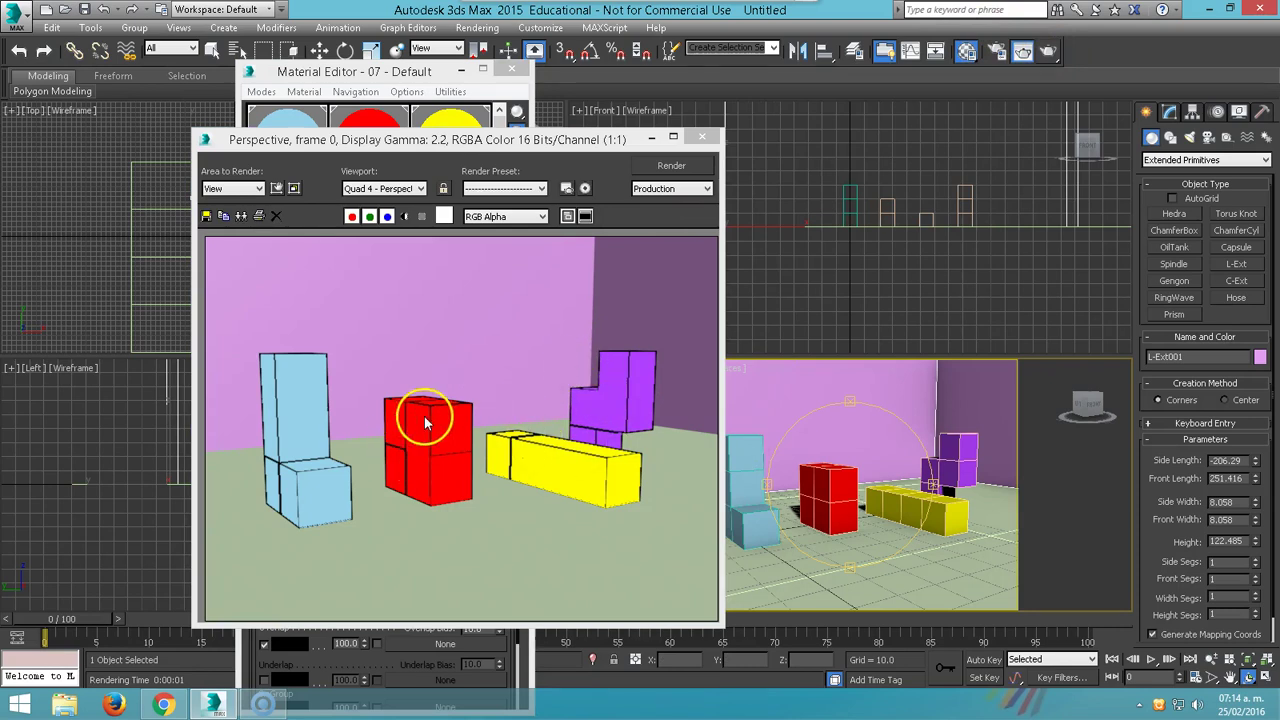
{"action": "left_click", "coordinate": [701, 137]}
Add a standard Skylight (Sky001) to the scene and move it beside the block furniture.
{"action": "left_click", "coordinate": [512, 70]}
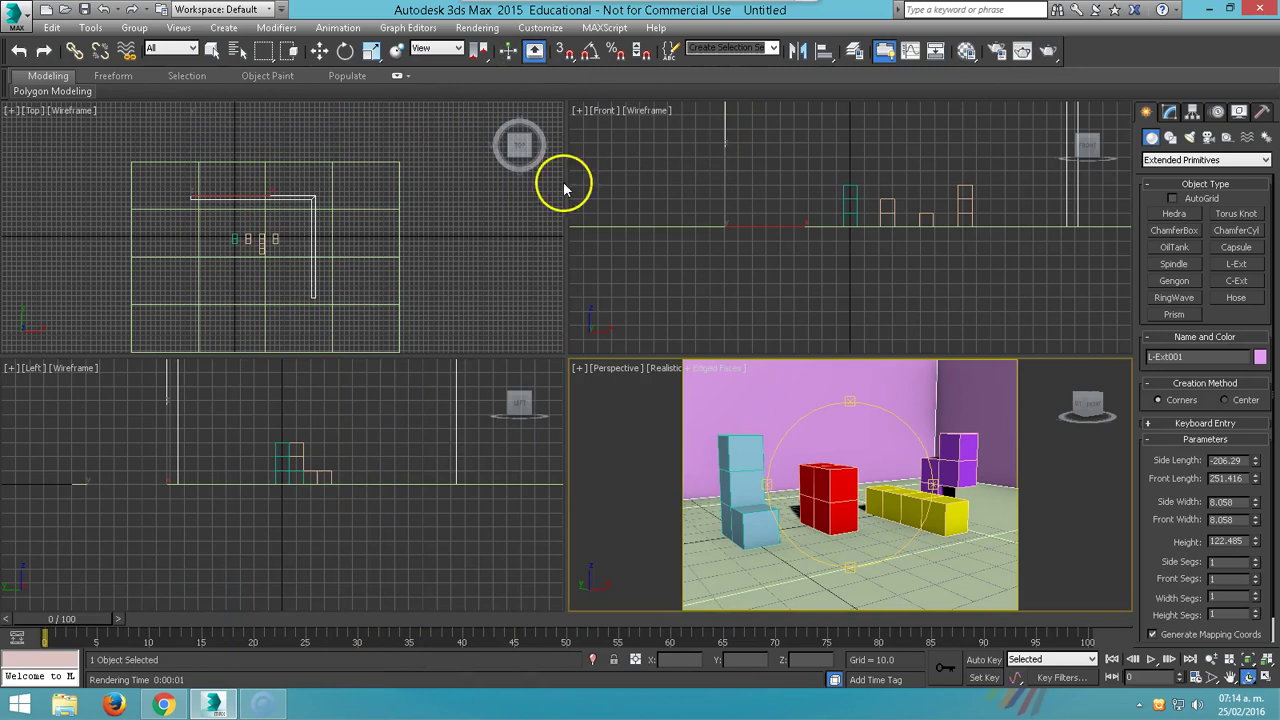
{"action": "left_click", "coordinate": [1190, 137]}
{"action": "left_click", "coordinate": [1183, 160]}
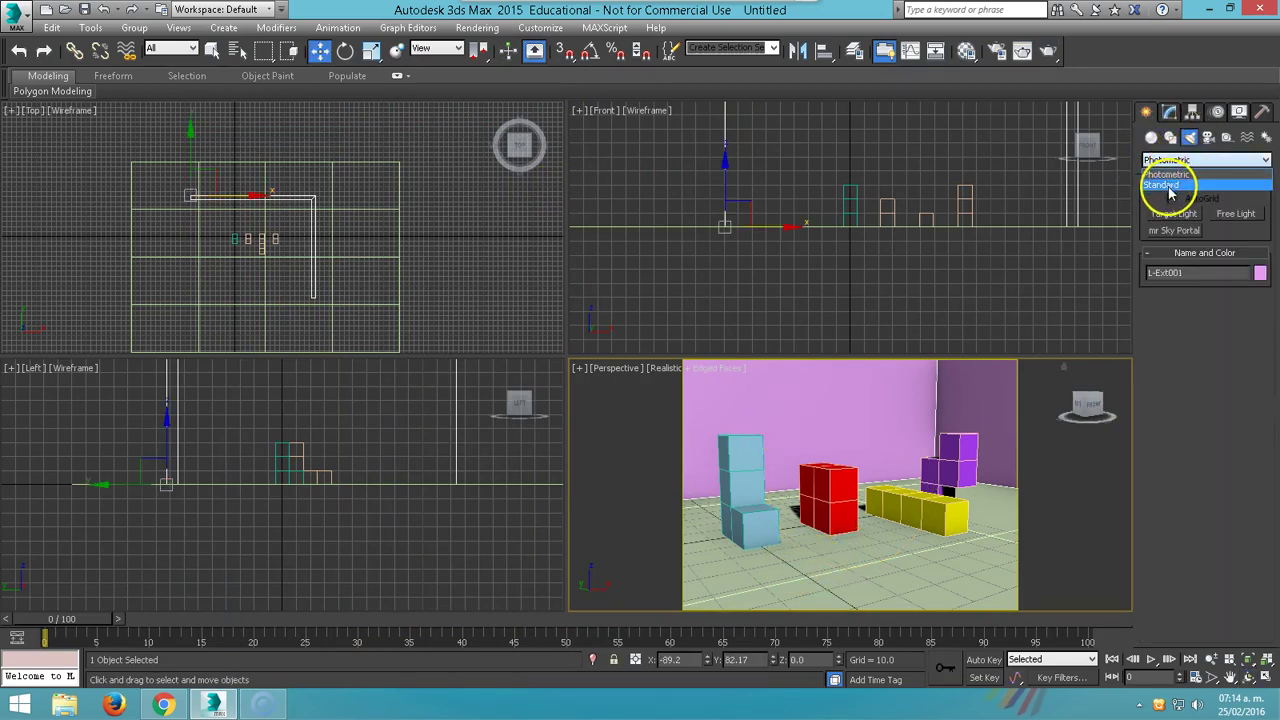
{"action": "left_click", "coordinate": [1168, 184]}
{"action": "left_click", "coordinate": [1238, 247]}
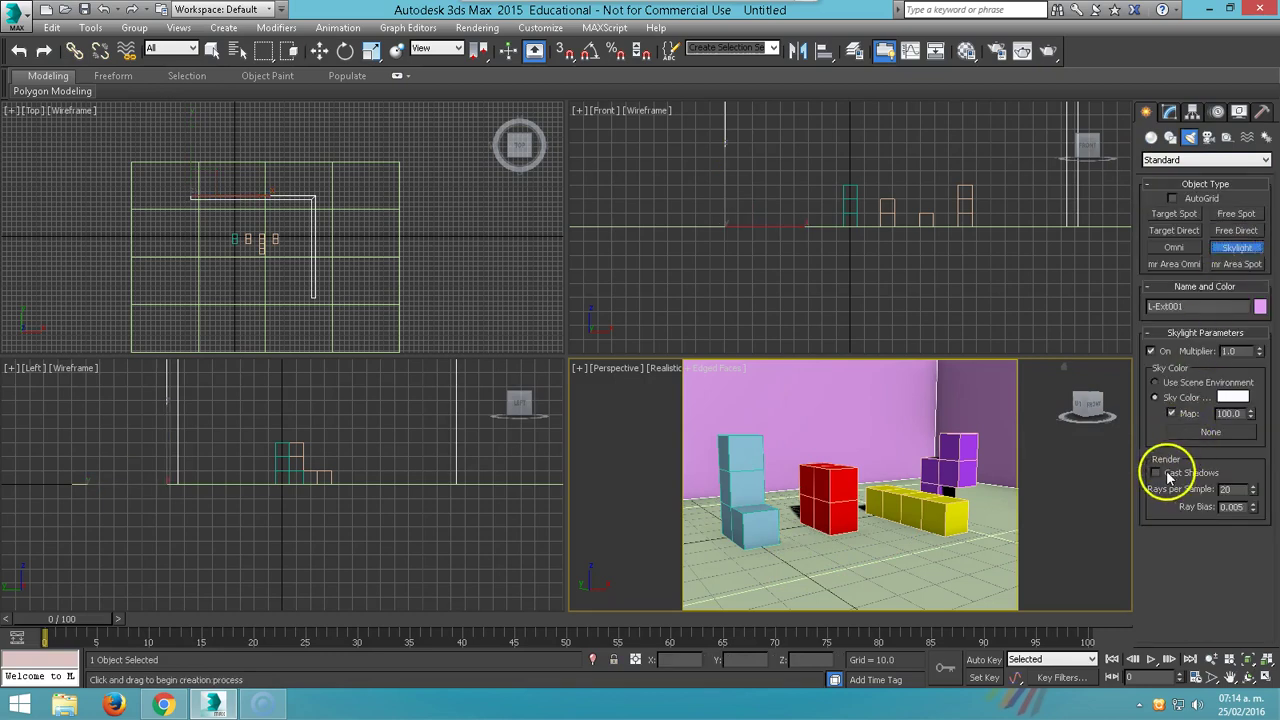
{"action": "left_click", "coordinate": [872, 579]}
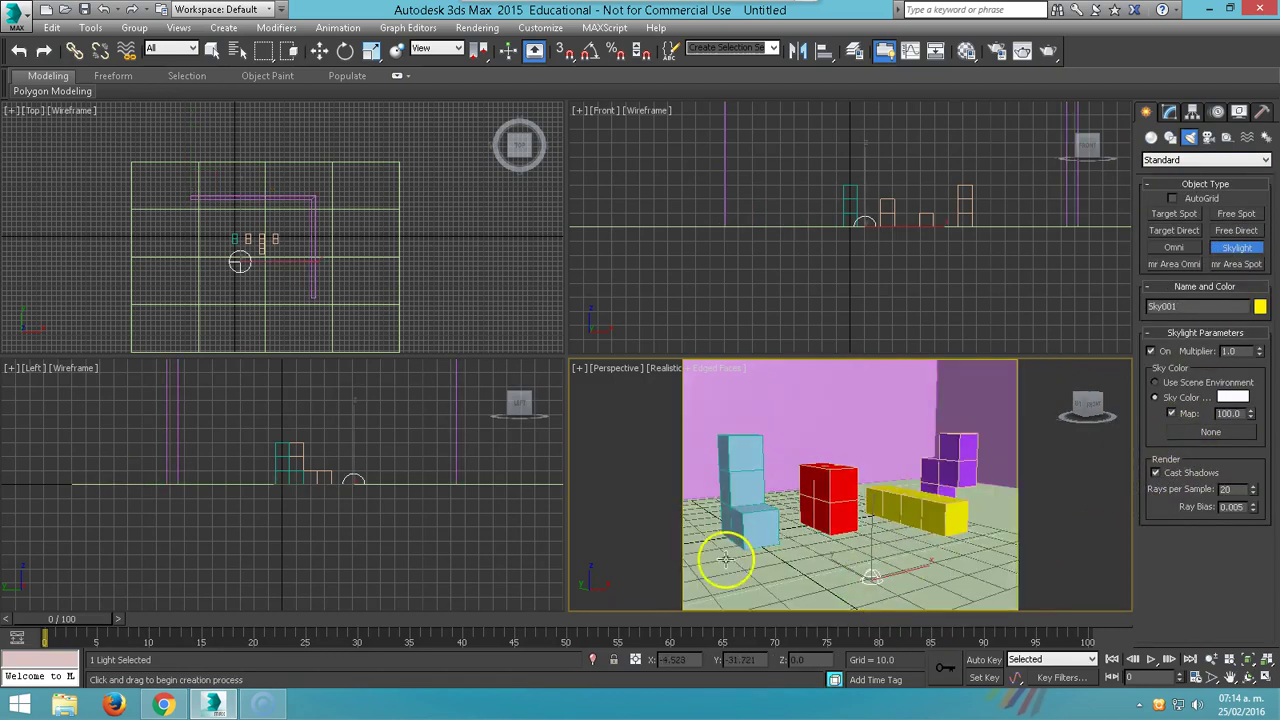
{"action": "left_click", "coordinate": [319, 50]}
{"action": "left_click_drag", "start_coordinate": [916, 569], "coordinate": [860, 583]}
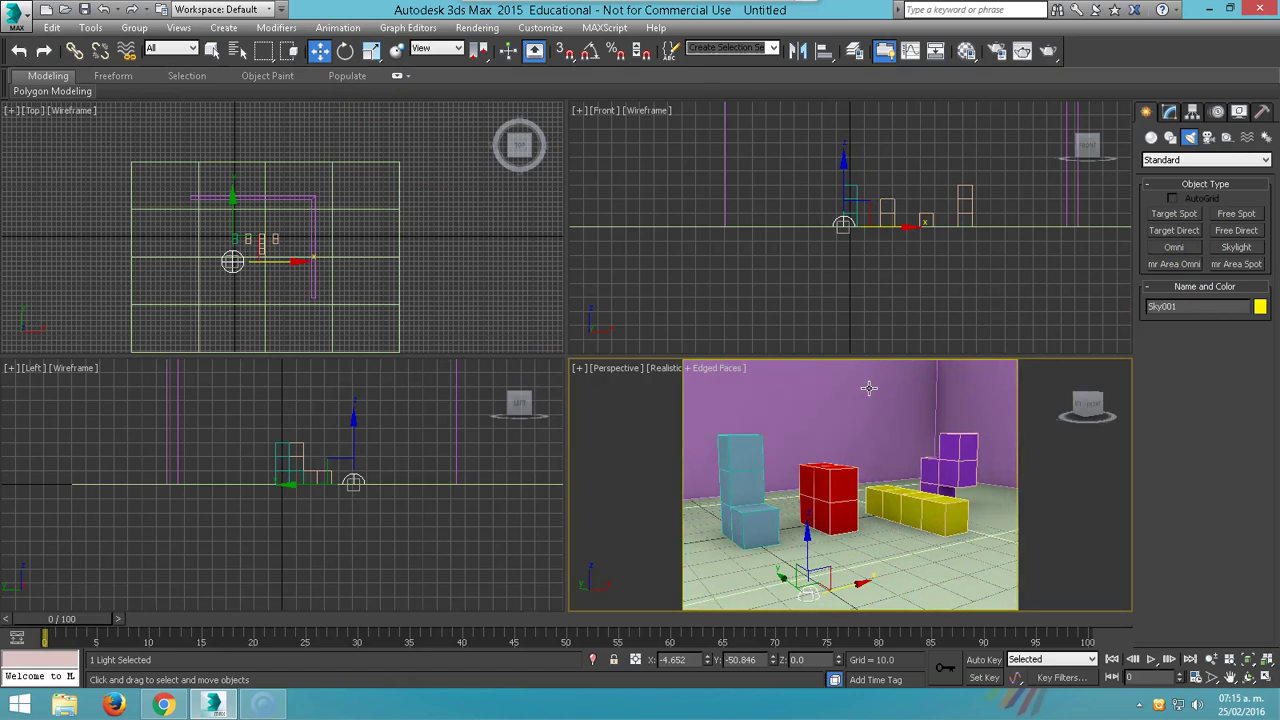
Reset 3ds Max to an empty scene without saving changes.
{"action": "left_click", "coordinate": [17, 22]}
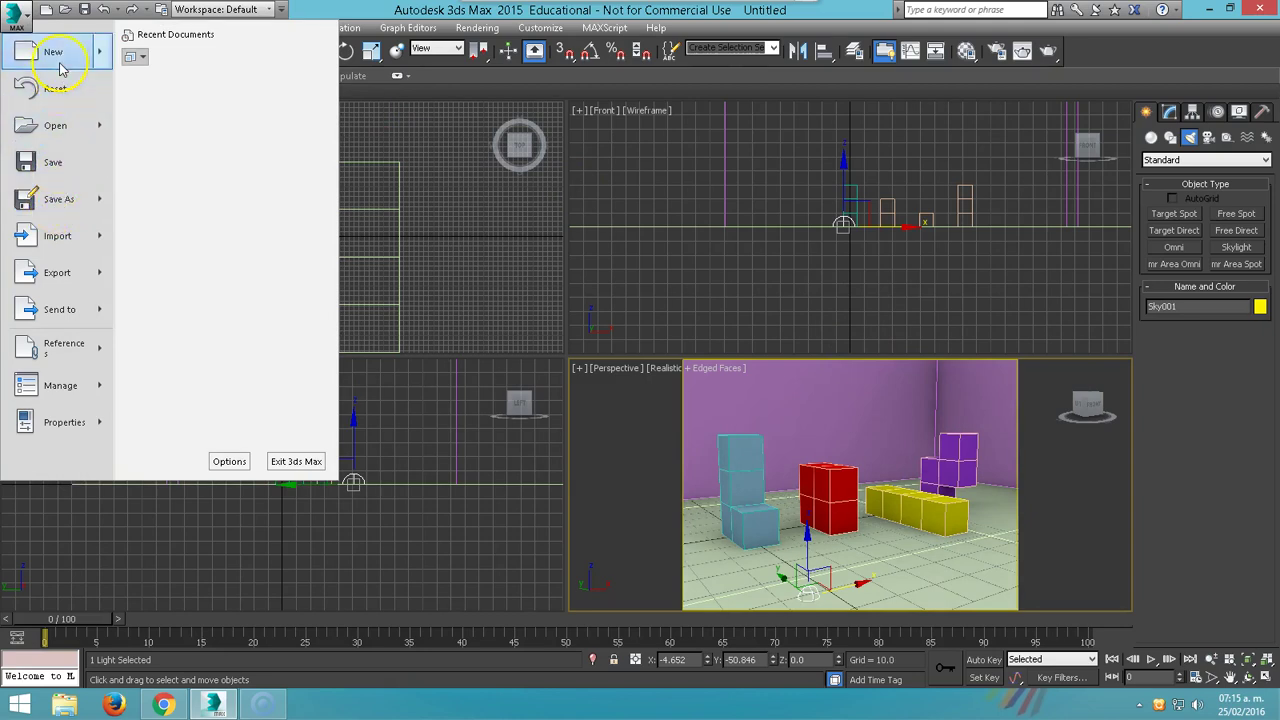
{"action": "left_click", "coordinate": [54, 90]}
{"action": "left_click", "coordinate": [636, 377]}
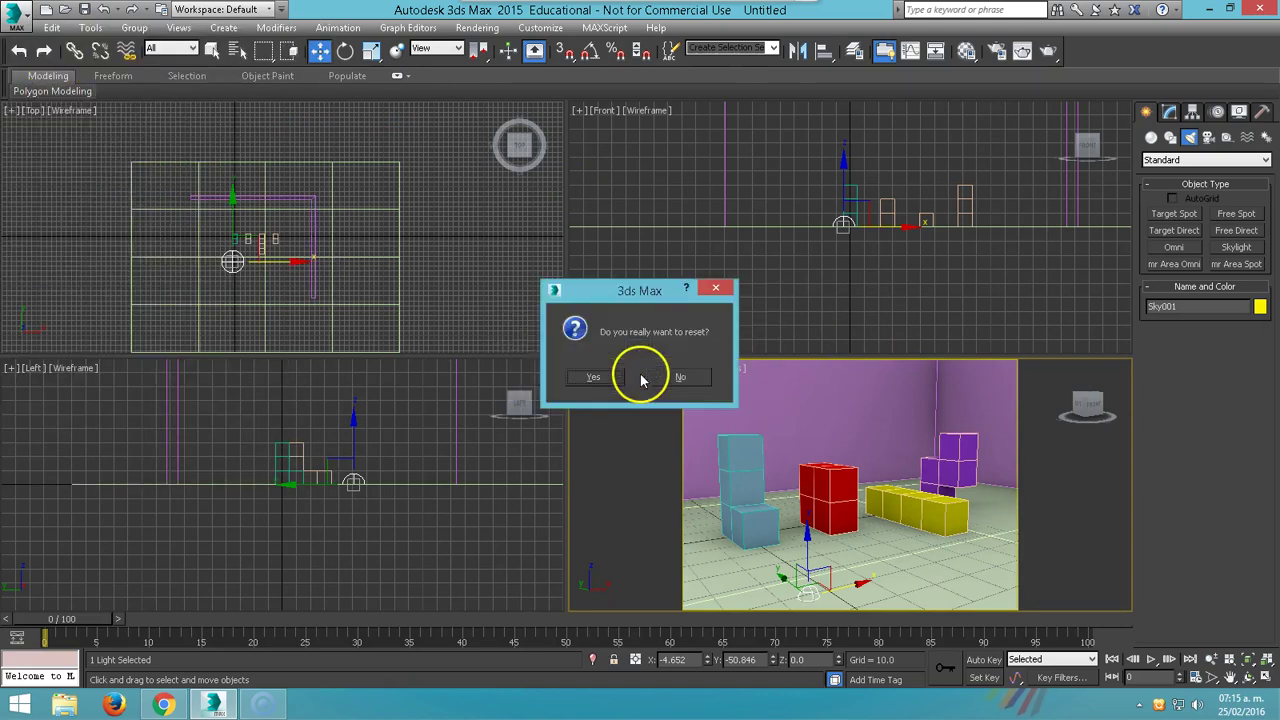
{"action": "left_click", "coordinate": [591, 376]}
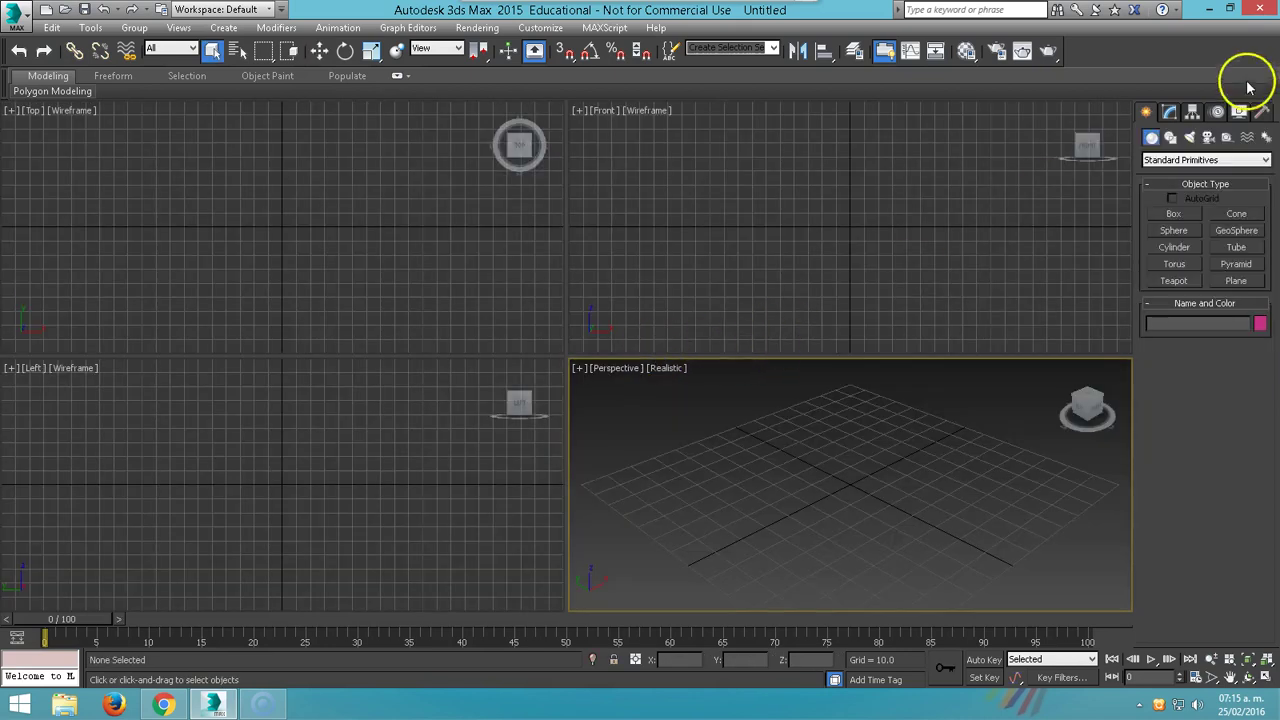
{"action": "left_click", "coordinate": [1175, 214]}
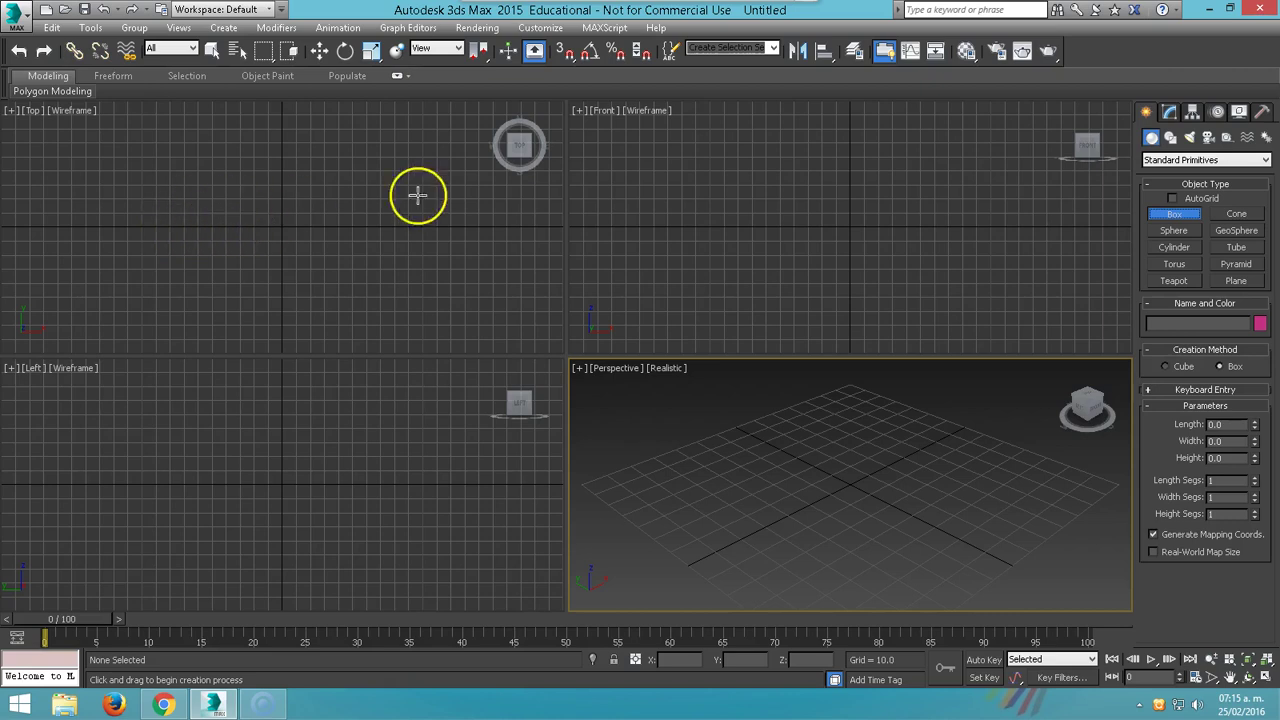
Set the display units to Metric Meters in Units Setup.
{"action": "left_click", "coordinate": [535, 28]}
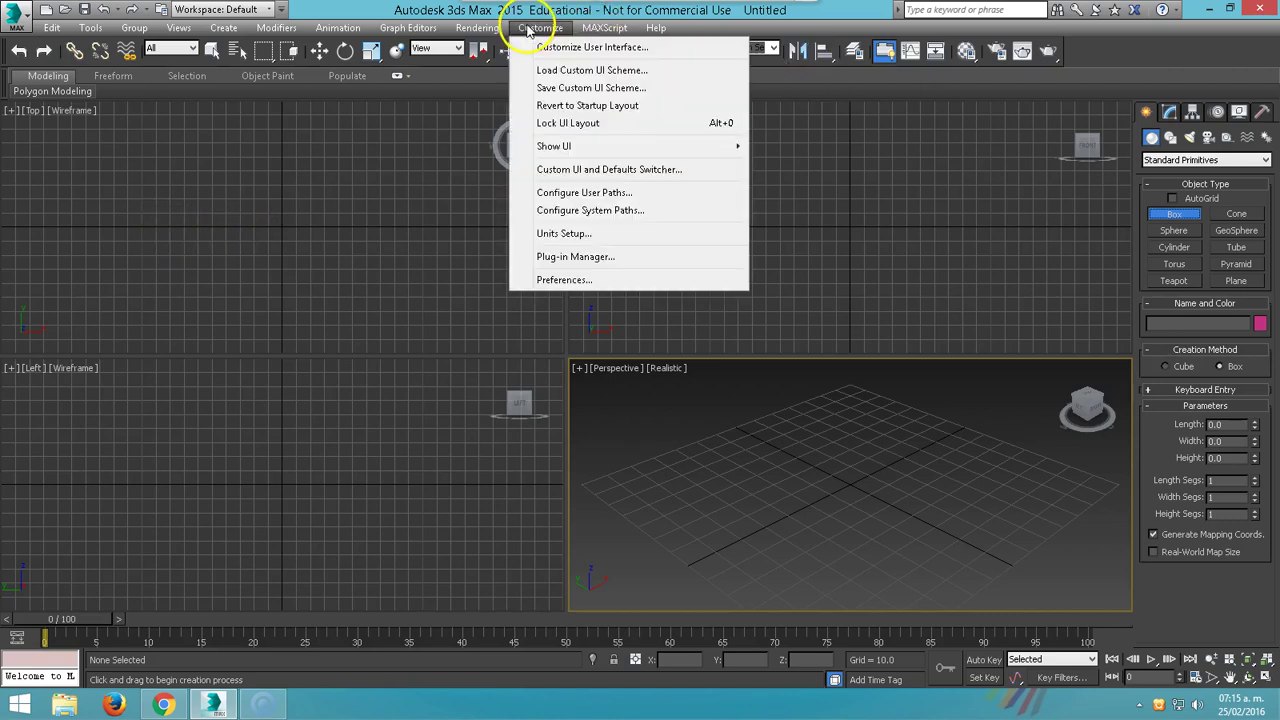
{"action": "left_click", "coordinate": [563, 233]}
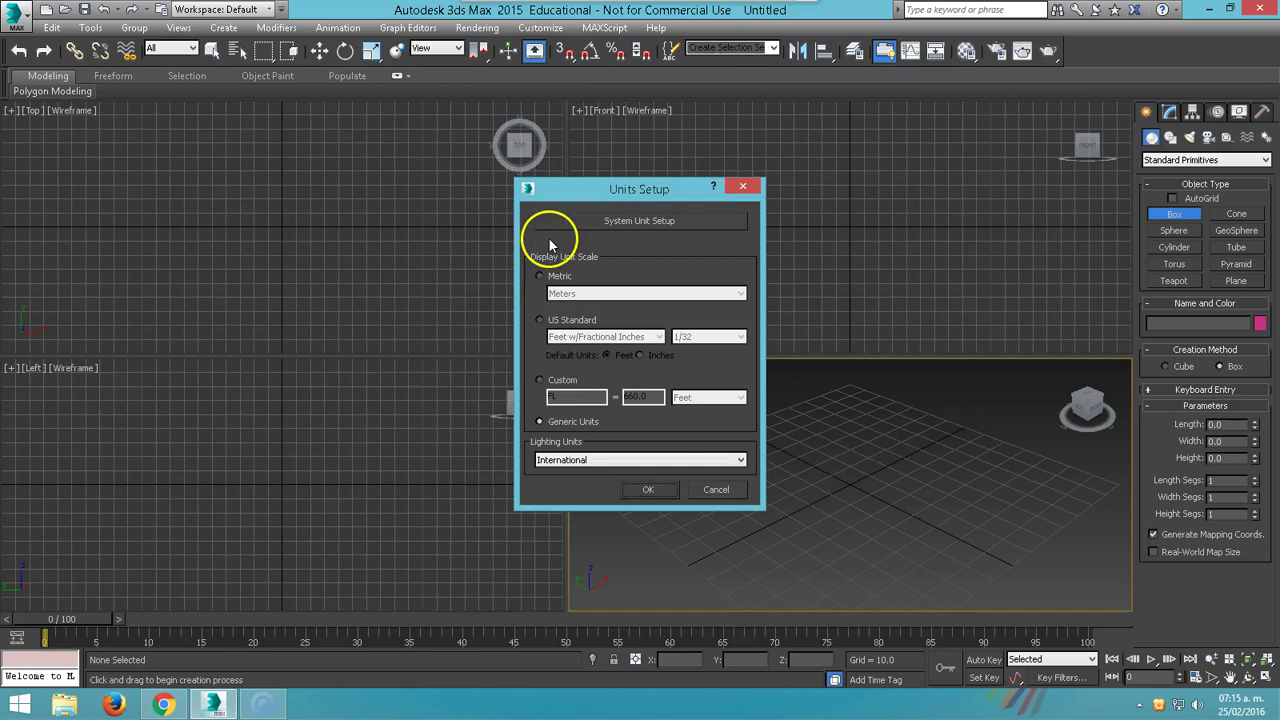
{"action": "left_click", "coordinate": [569, 294]}
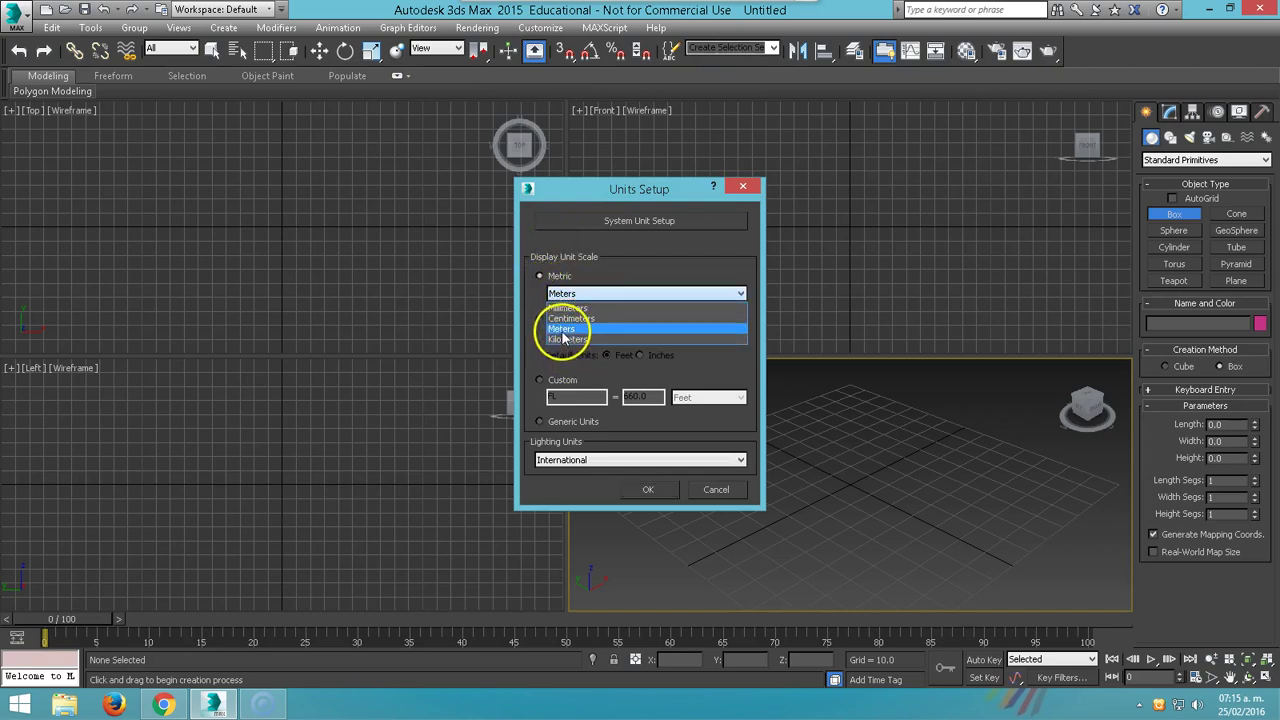
{"action": "left_click", "coordinate": [560, 328]}
{"action": "left_click", "coordinate": [639, 494]}
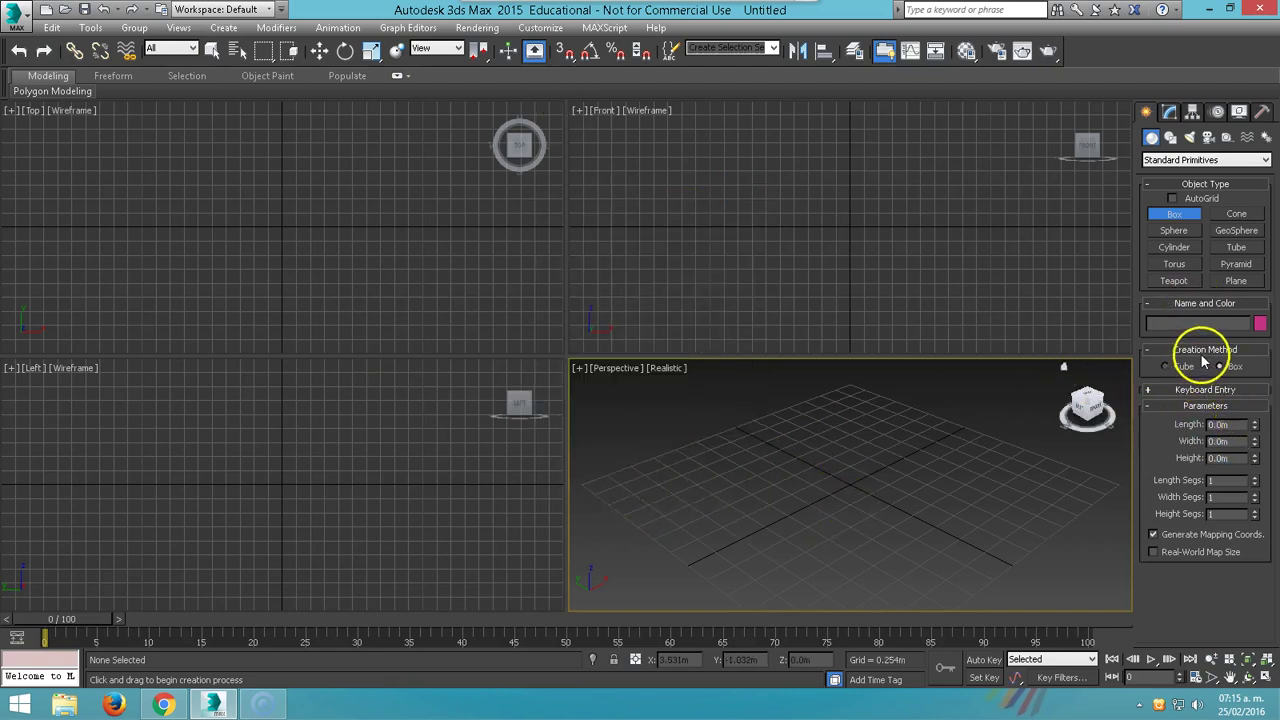
Create a box via Keyboard Entry with Length 1.8, Width 0.8 and Height 1.2.
{"action": "left_click", "coordinate": [1203, 390]}
{"action": "double_click", "coordinate": [1229, 465]}
{"action": "type", "text": "1.8m"}
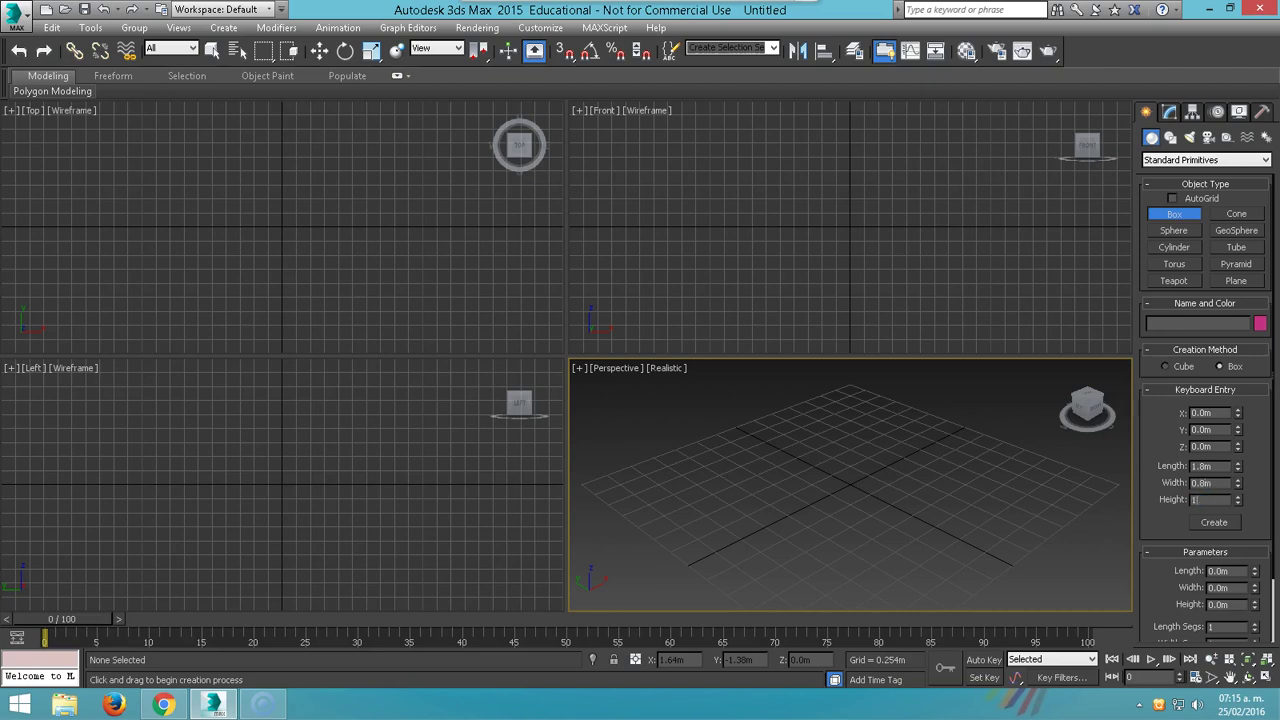
{"action": "left_click", "coordinate": [1205, 524]}
{"action": "middle_click_drag", "start_coordinate": [862, 474], "coordinate": [860, 515]}
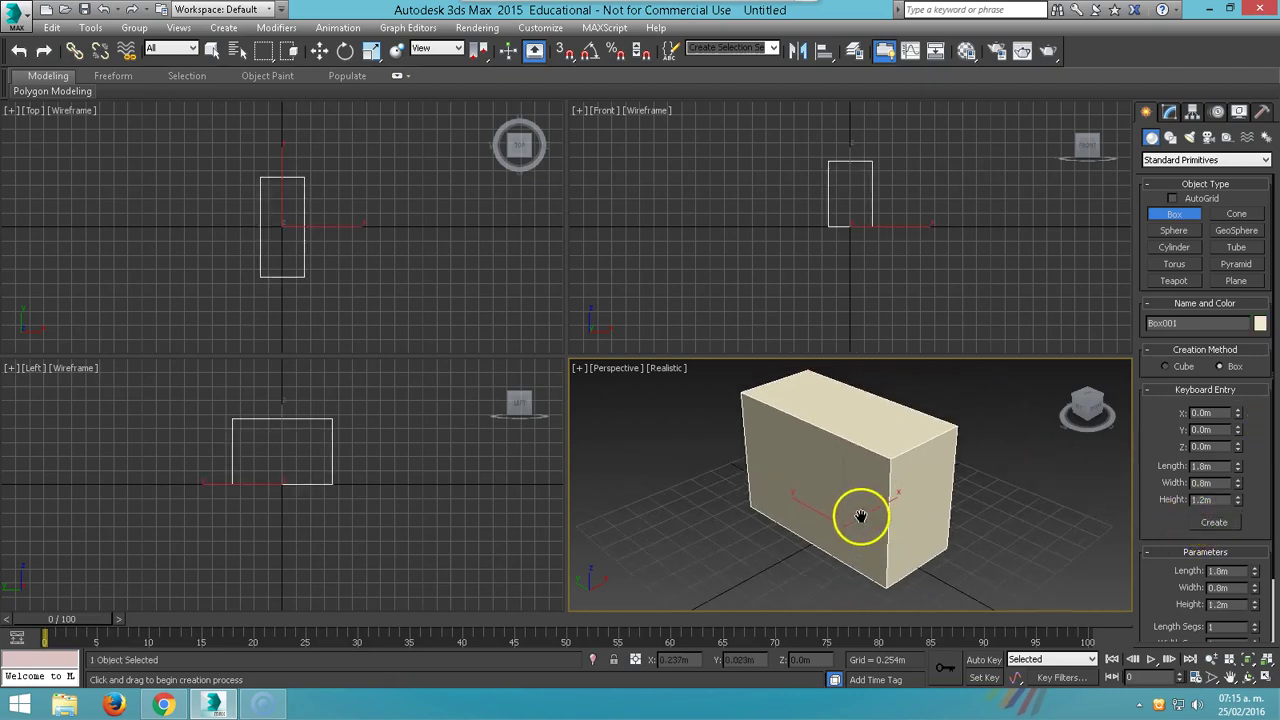
{"action": "right_click", "coordinate": [859, 458]}
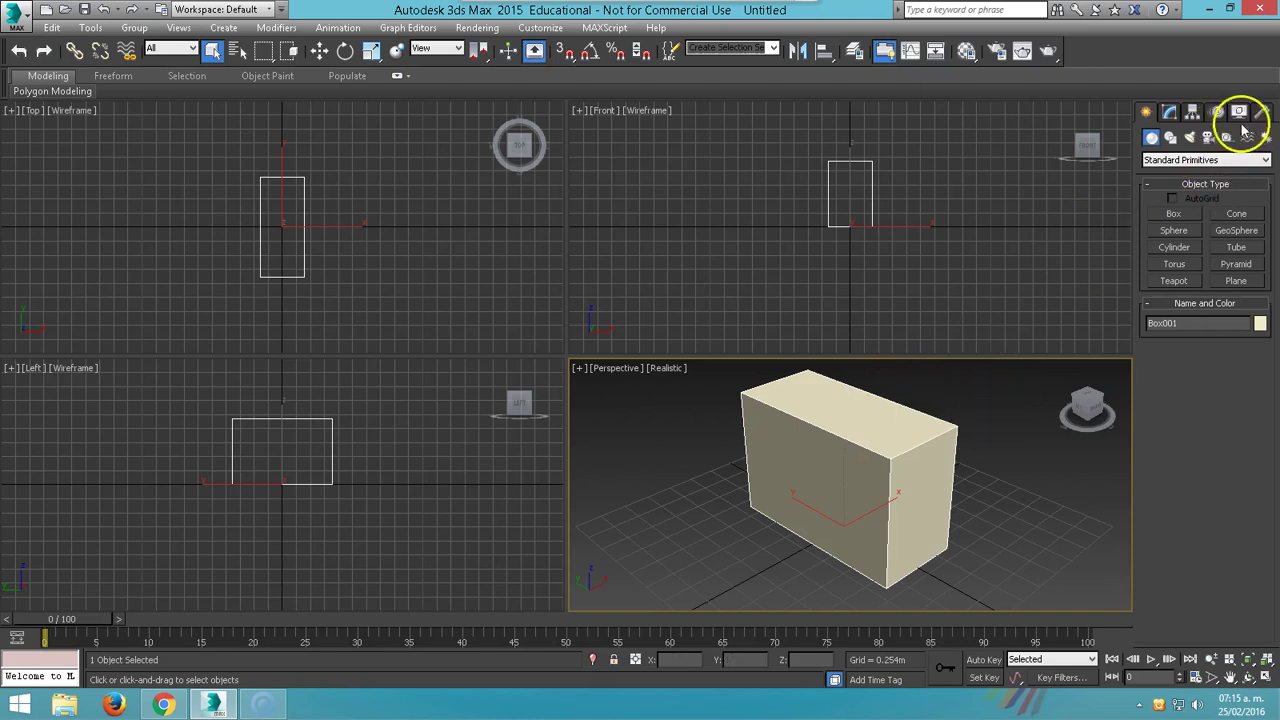
Open the Modifier List for Box001 in the Modify panel.
{"action": "left_click", "coordinate": [1169, 111]}
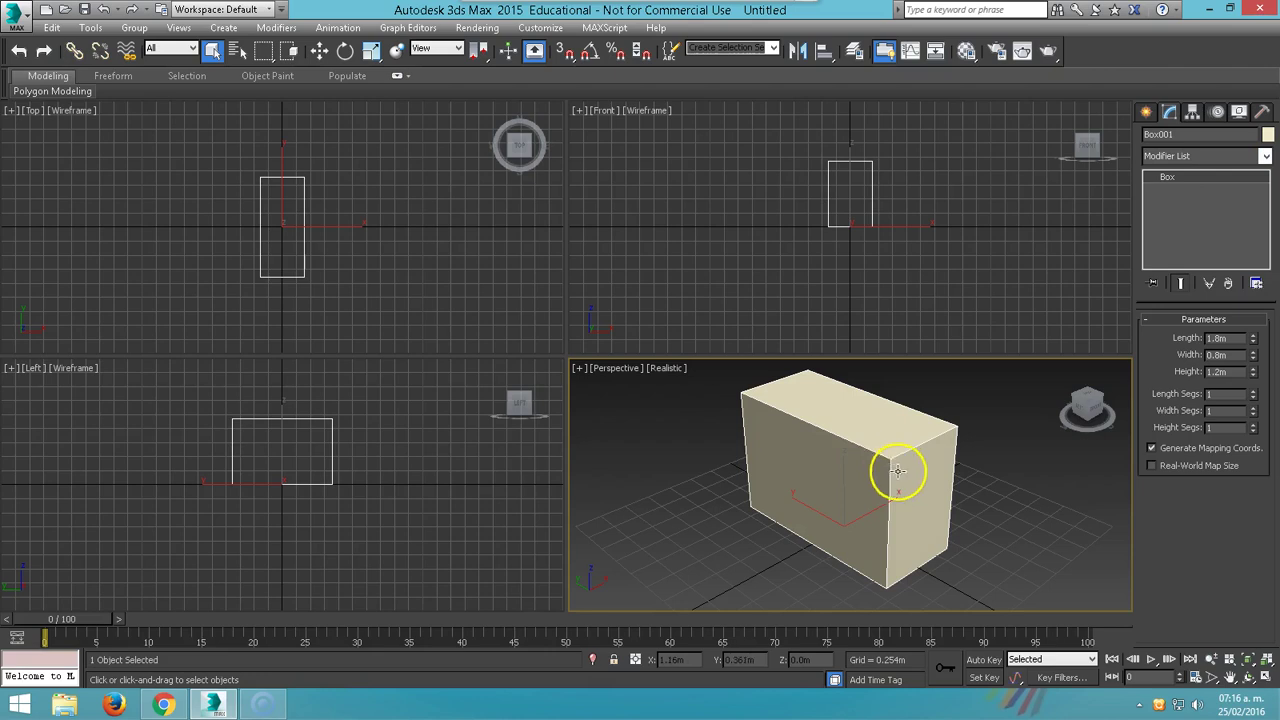
{"action": "left_click", "coordinate": [1265, 158]}
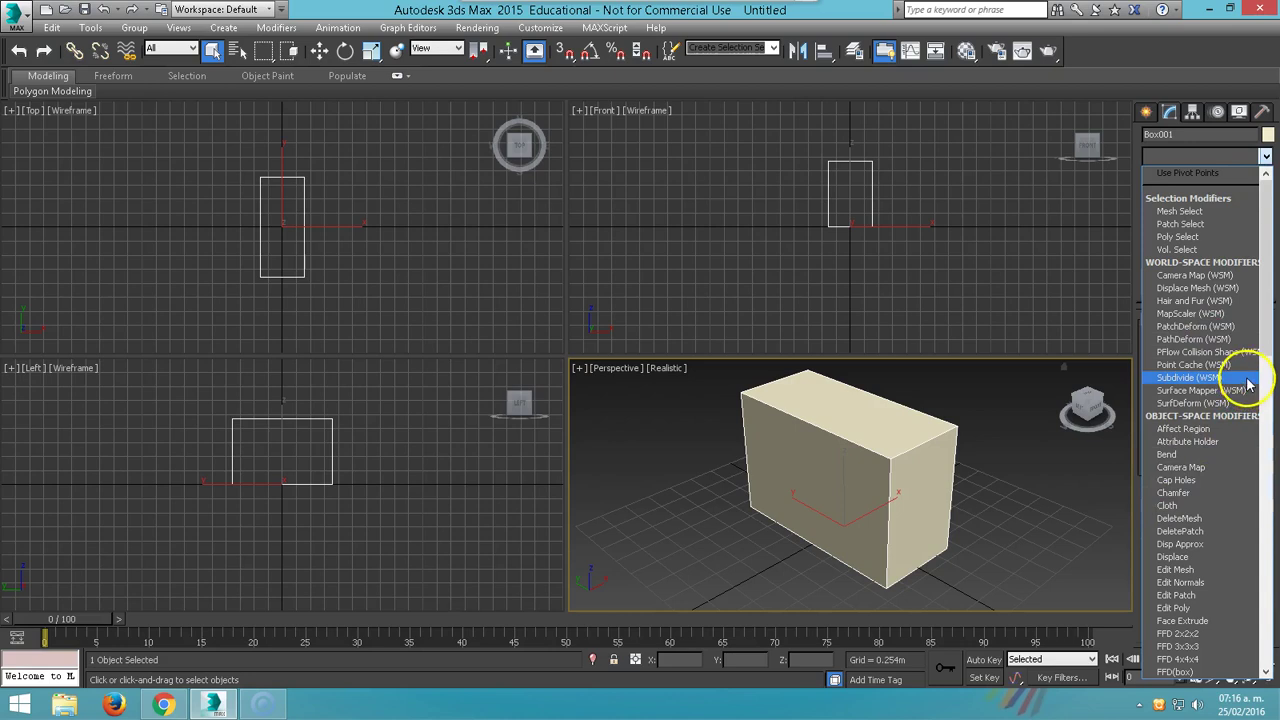
{"action": "left_click_drag", "start_coordinate": [1260, 329], "coordinate": [1260, 457]}
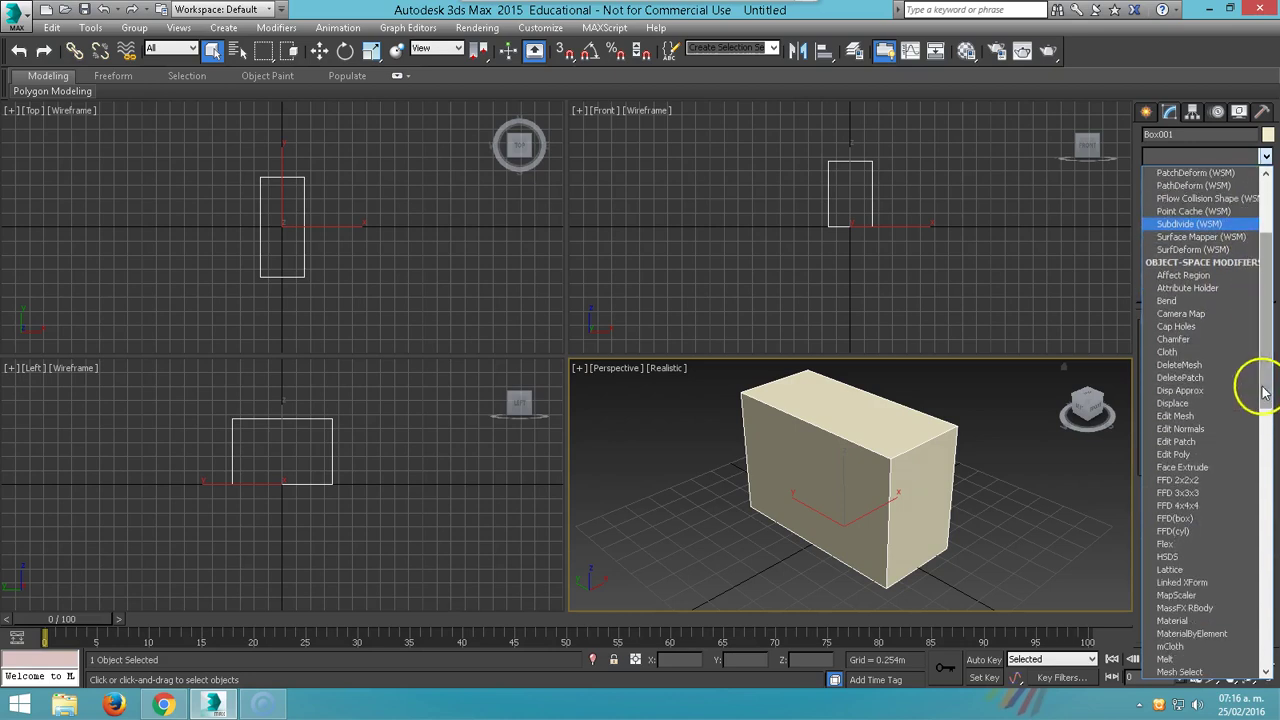
Add an Edit Poly modifier and set the box's Length to 1.8m.
{"action": "left_click", "coordinate": [1168, 454]}
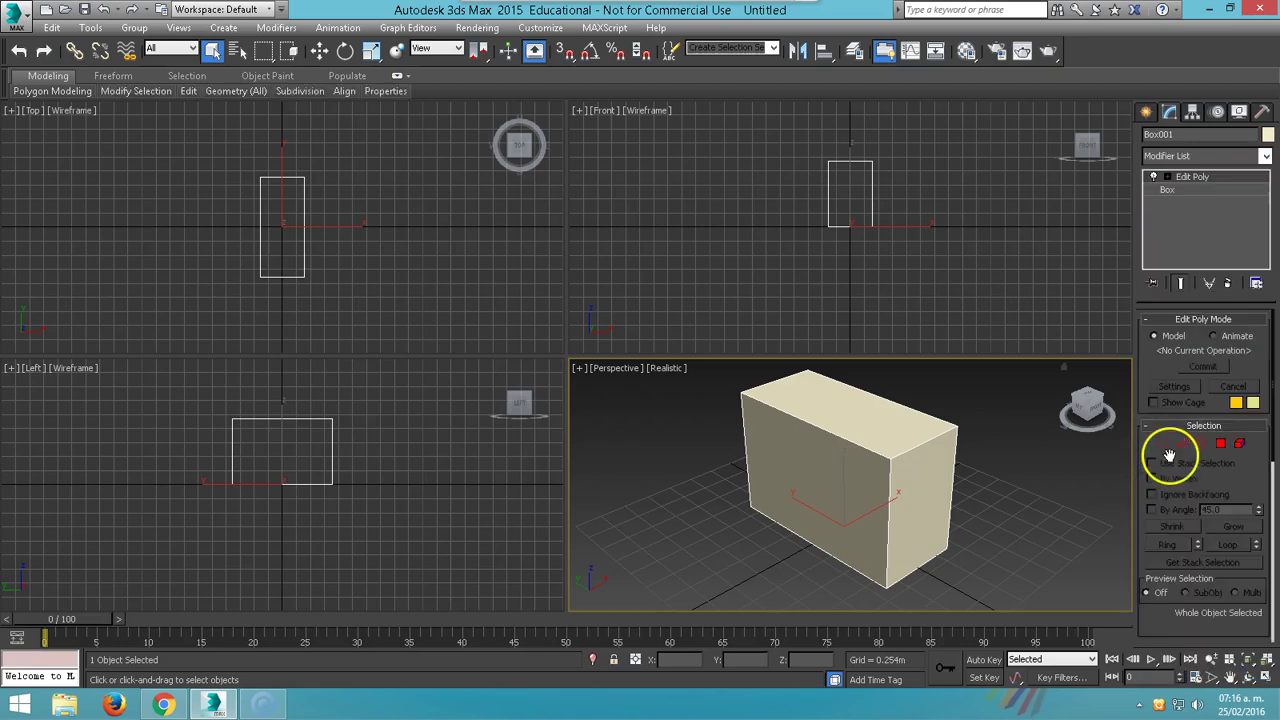
{"action": "left_click", "coordinate": [1220, 443]}
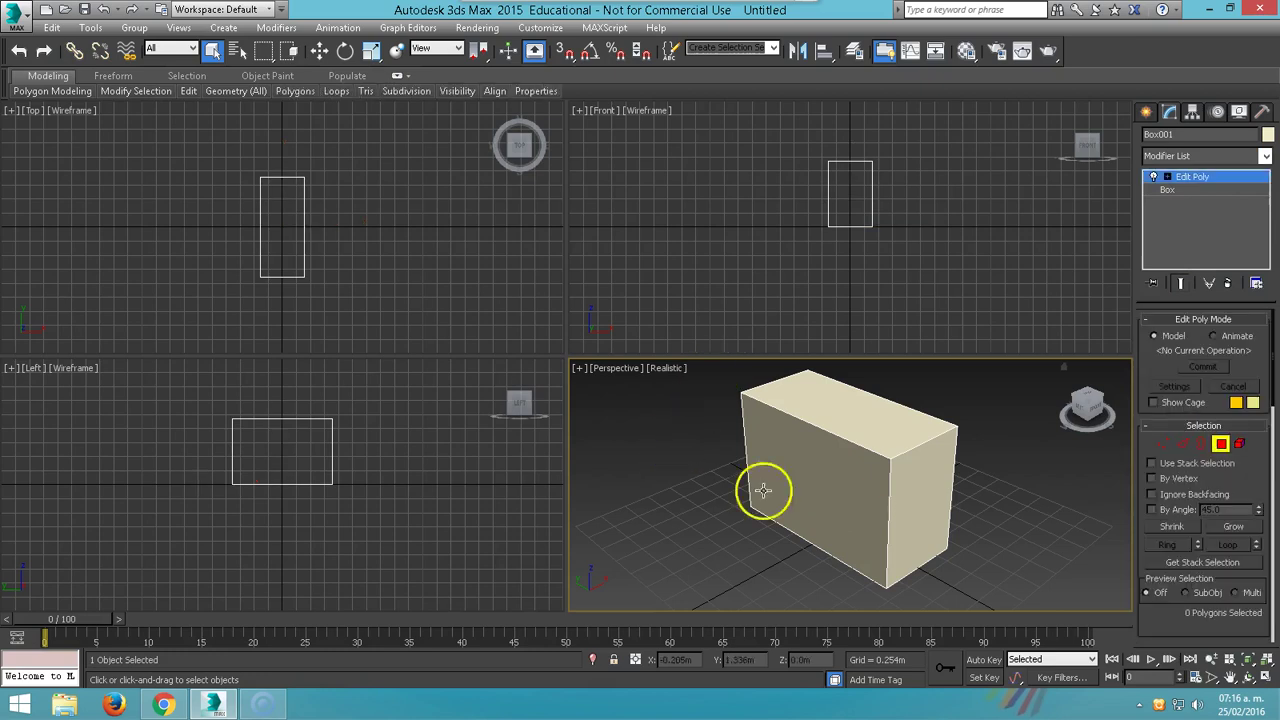
{"action": "left_click", "coordinate": [1166, 189]}
{"action": "left_click_drag", "start_coordinate": [1251, 338], "coordinate": [1243, 337]}
{"action": "type", "text": "1.8"}
{"action": "key", "text": "Return"}
Enter Edge mode in Edit Poly and select the front top edge.
{"action": "left_click", "coordinate": [1197, 184]}
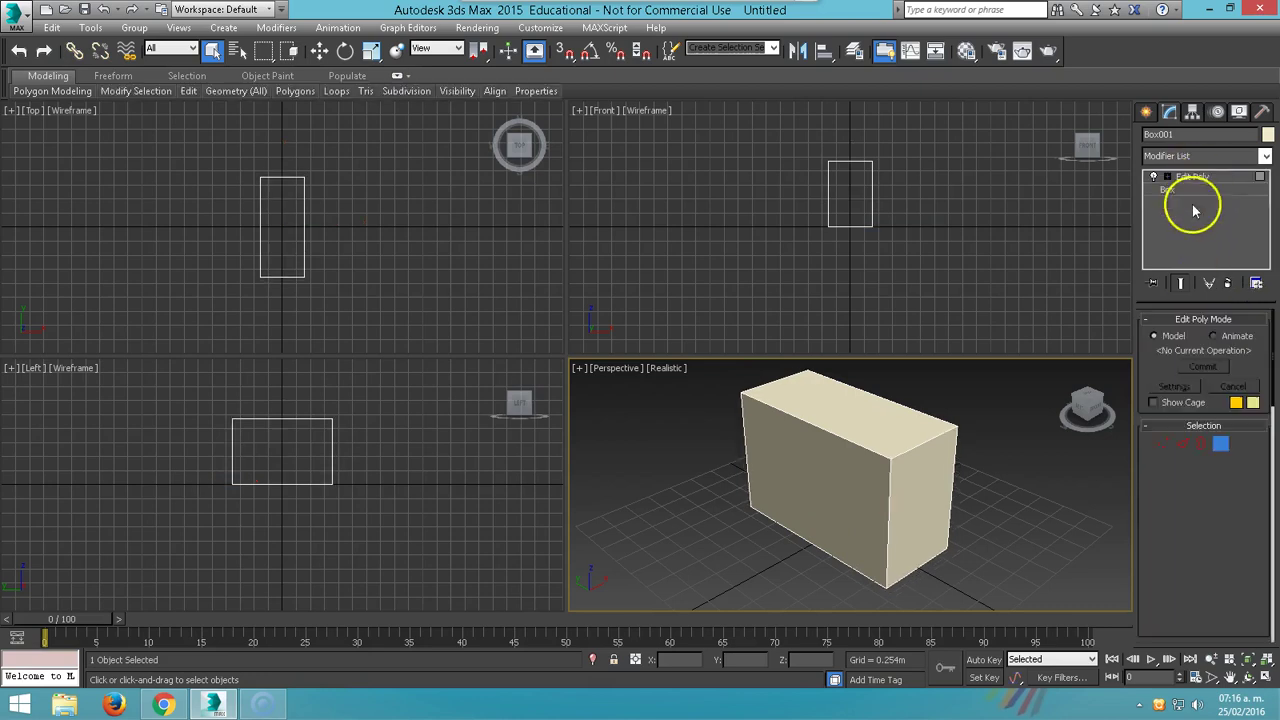
{"action": "left_click", "coordinate": [1182, 443]}
{"action": "left_click", "coordinate": [817, 428]}
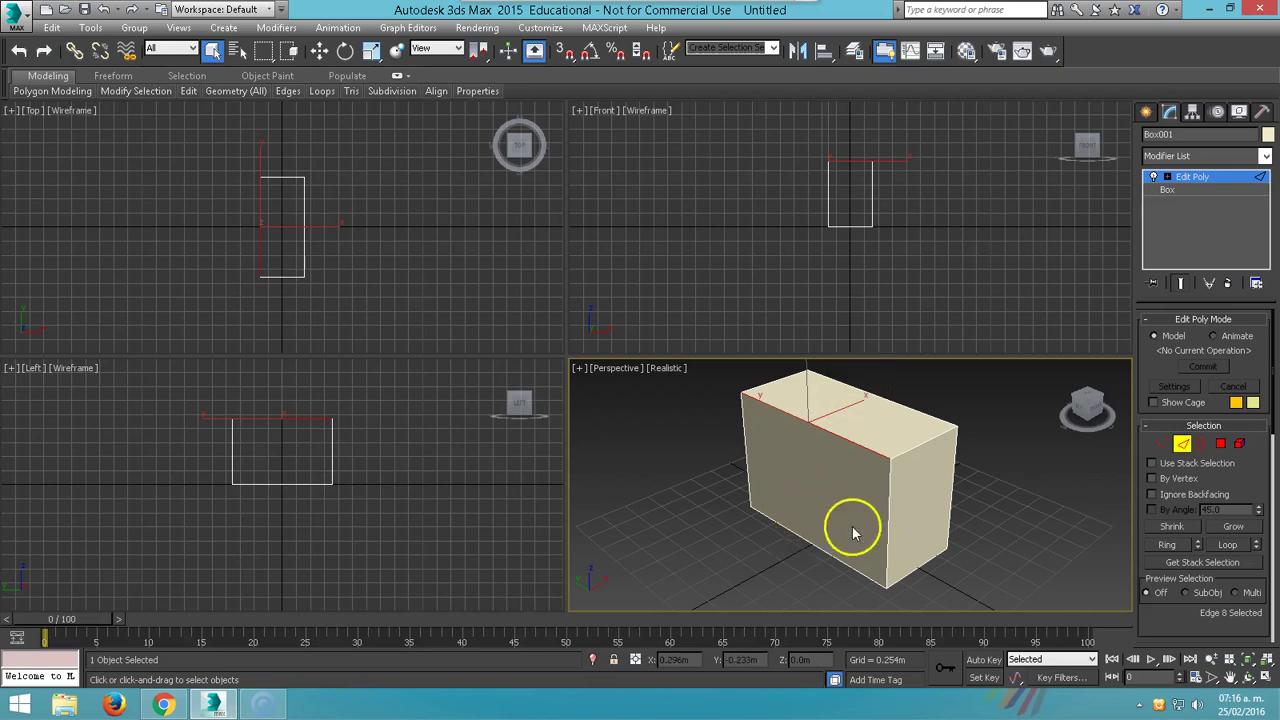
Ring-select the parallel edges and Connect them with new edges.
{"action": "left_click", "coordinate": [1170, 545]}
{"action": "mouse_move", "coordinate": [880, 528]}
{"action": "middle_mouse_down", "text": "alt"}
{"action": "mouse_move", "coordinate": [780, 491]}
{"action": "mouse_move", "coordinate": [734, 429]}
{"action": "mouse_move", "coordinate": [877, 491]}
{"action": "mouse_move", "coordinate": [897, 523]}
{"action": "mouse_move", "coordinate": [869, 523]}
{"action": "mouse_move", "coordinate": [884, 509]}
{"action": "middle_mouse_up", "text": "alt"}
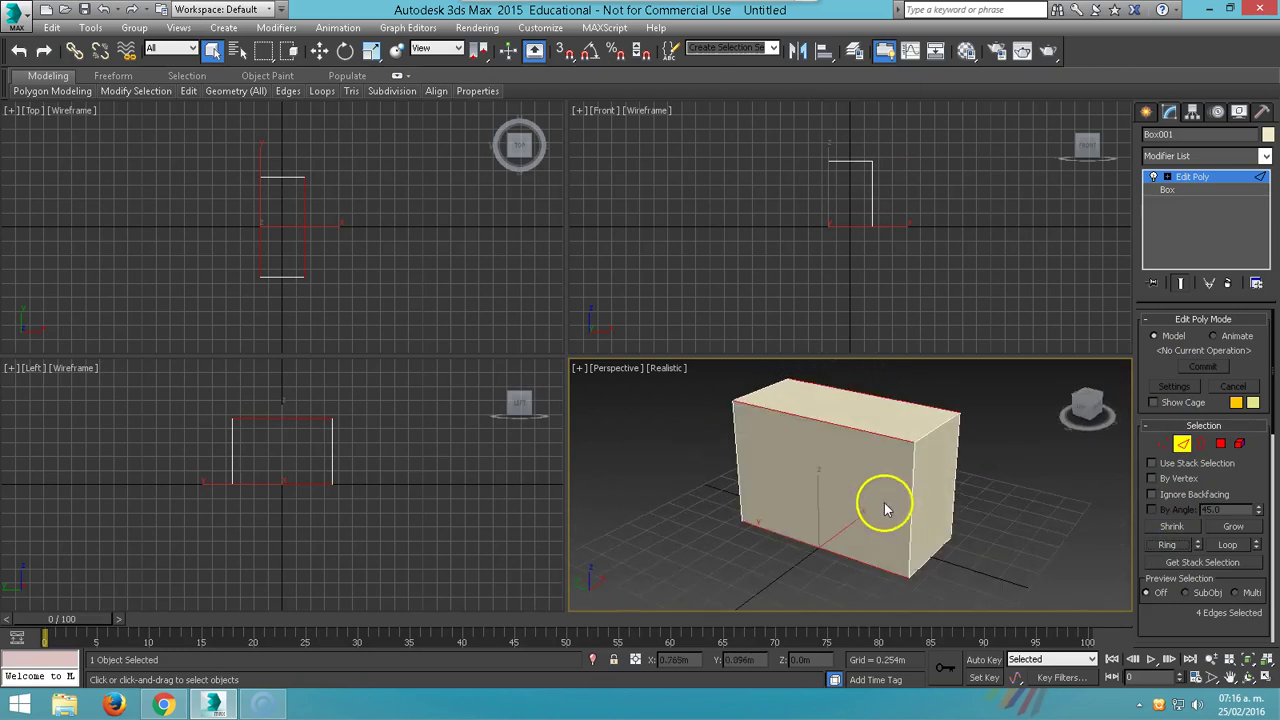
{"action": "right_click", "coordinate": [858, 432]}
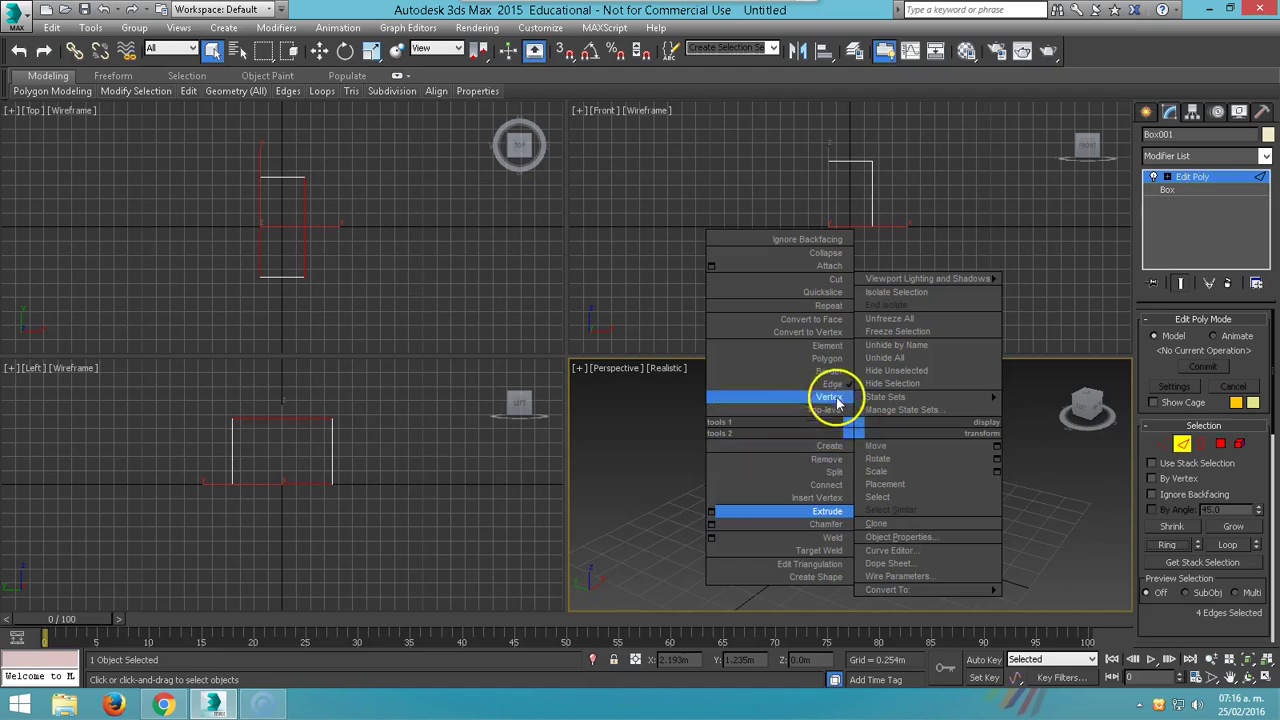
{"action": "left_click", "coordinate": [712, 487]}
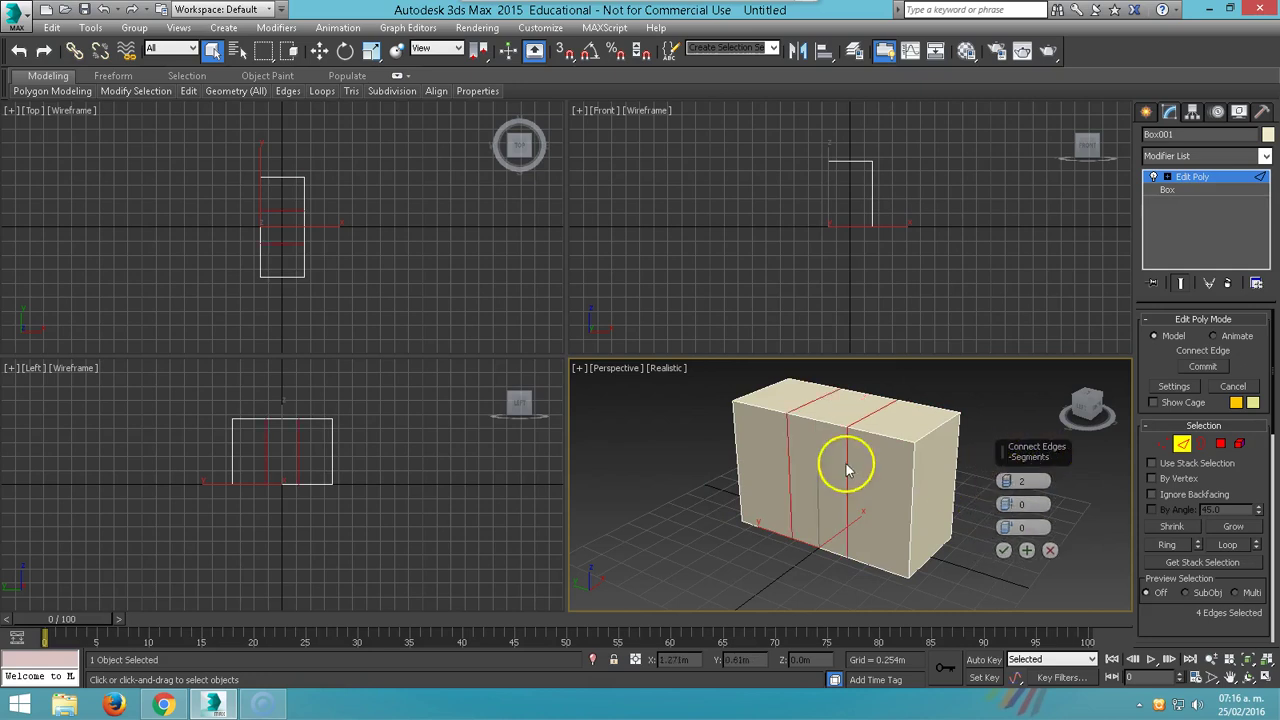
Set the box's Length Segments to 2, accepting the topology warning.
{"action": "left_click", "coordinate": [1167, 189]}
{"action": "left_click", "coordinate": [655, 397]}
{"action": "left_click_drag", "start_coordinate": [1259, 399], "coordinate": [1252, 380]}
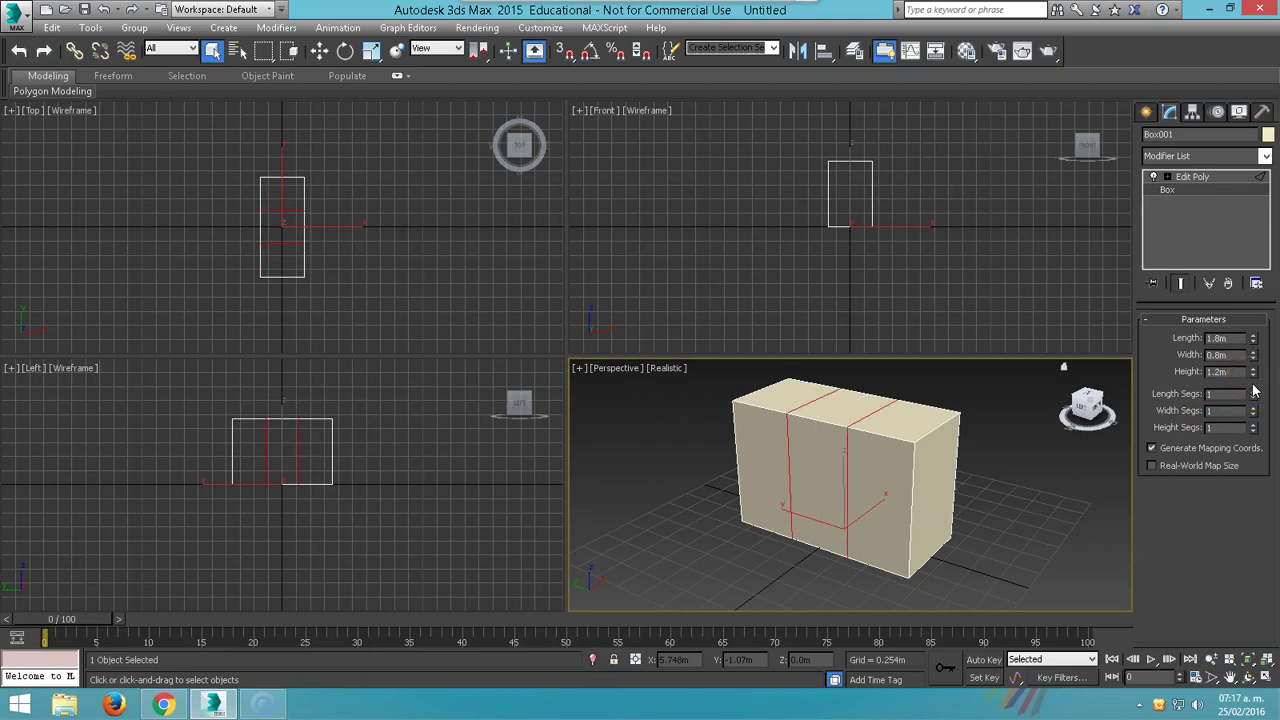
{"action": "left_click", "coordinate": [1193, 177]}
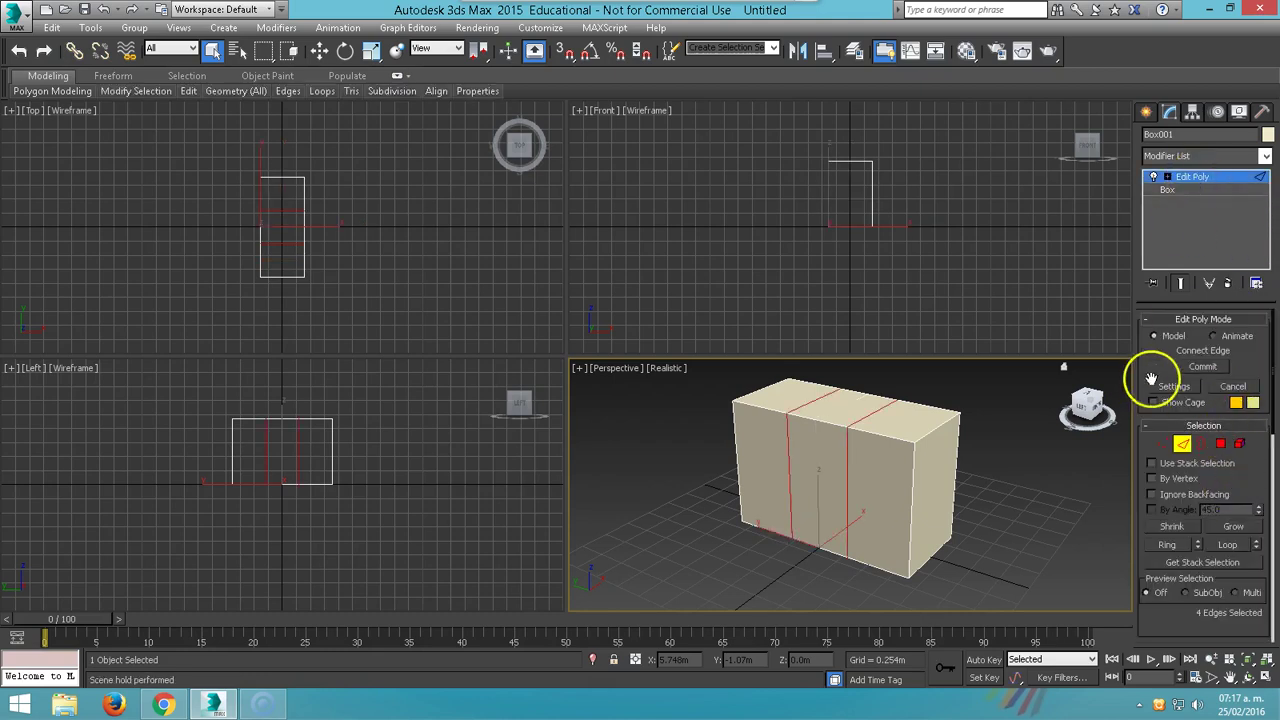
Select the top and bottom front edges and Connect them into two vertical edges.
{"action": "left_click", "coordinate": [1010, 428]}
{"action": "left_click", "coordinate": [881, 437]}
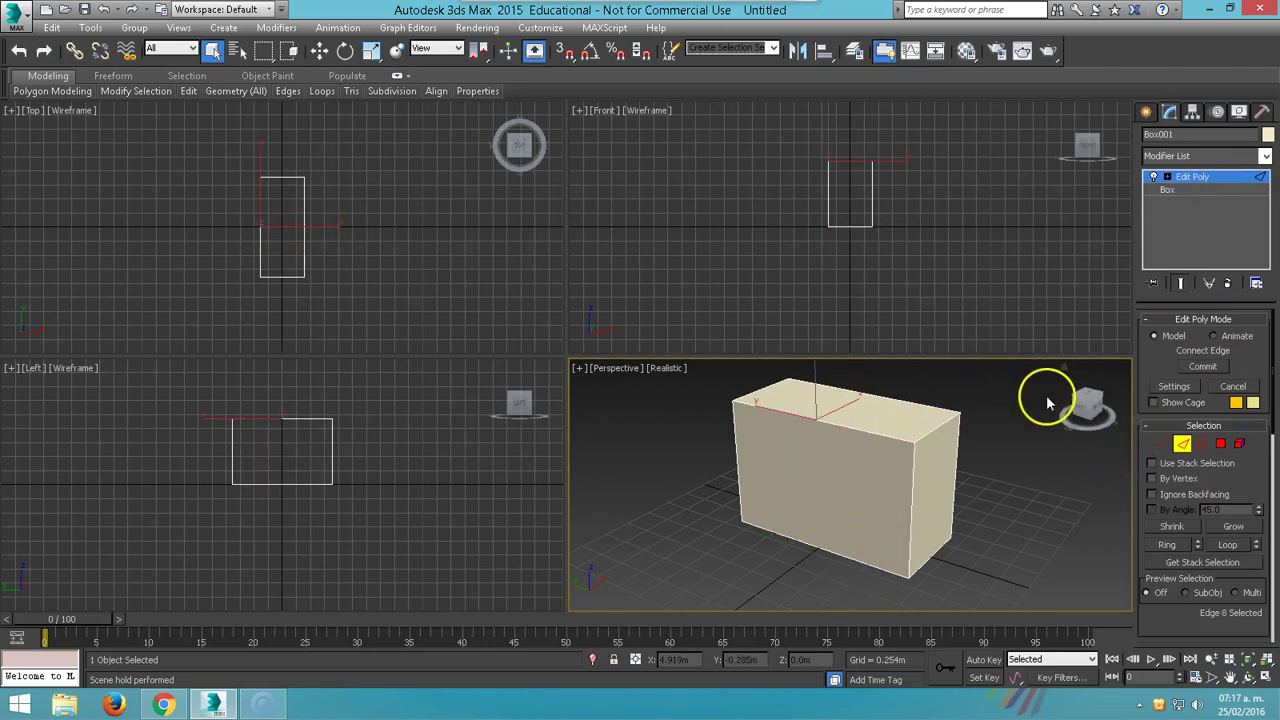
{"action": "left_click", "coordinate": [1166, 190]}
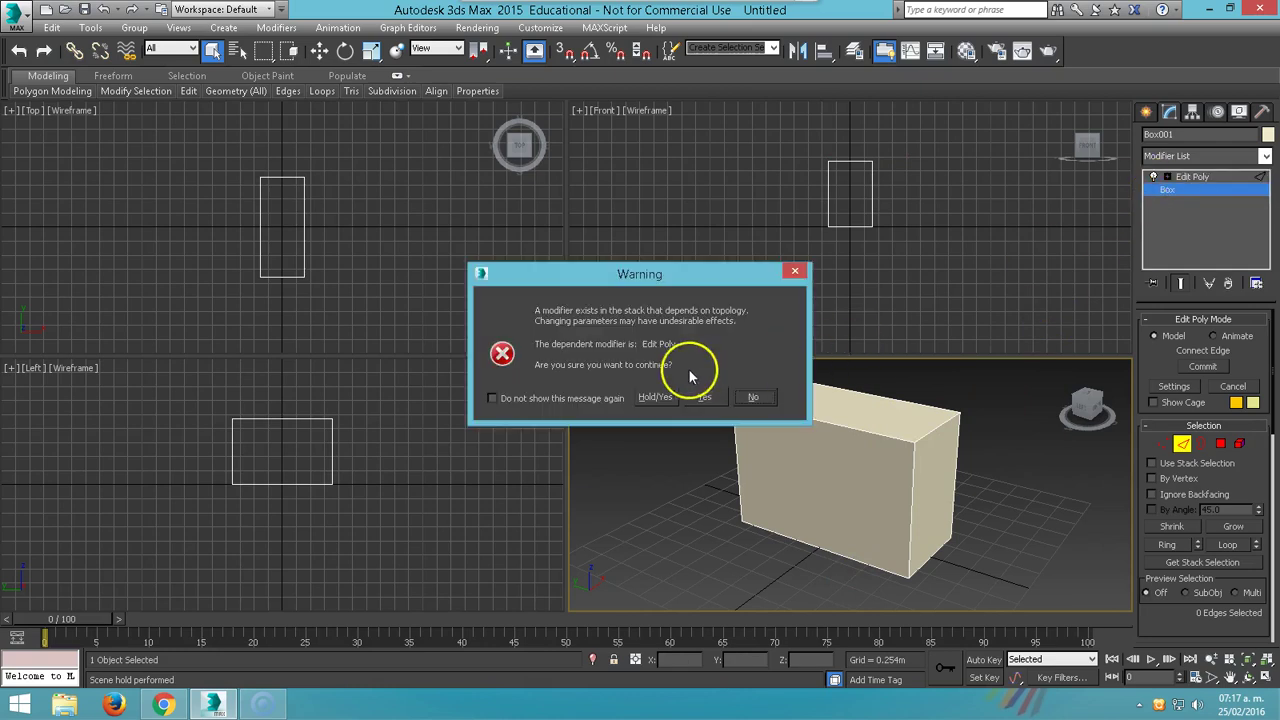
{"action": "left_click", "coordinate": [660, 397]}
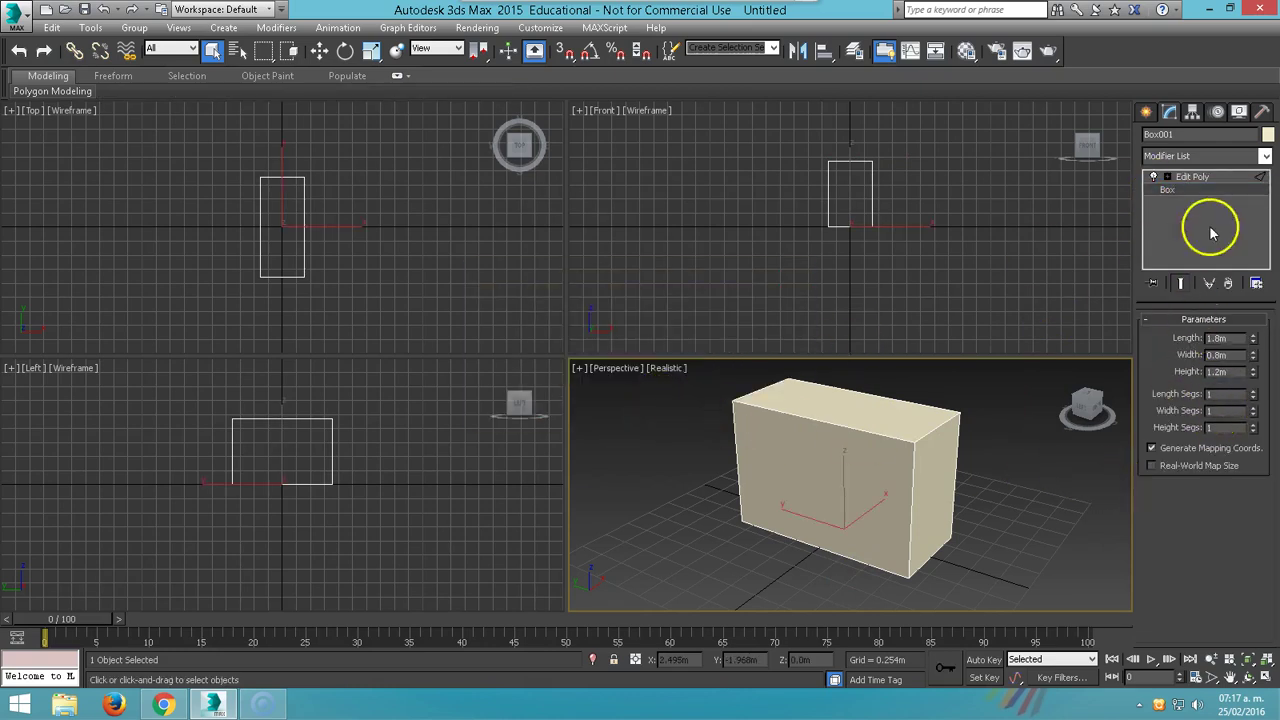
{"action": "left_click", "coordinate": [1178, 178]}
{"action": "left_click", "coordinate": [897, 399]}
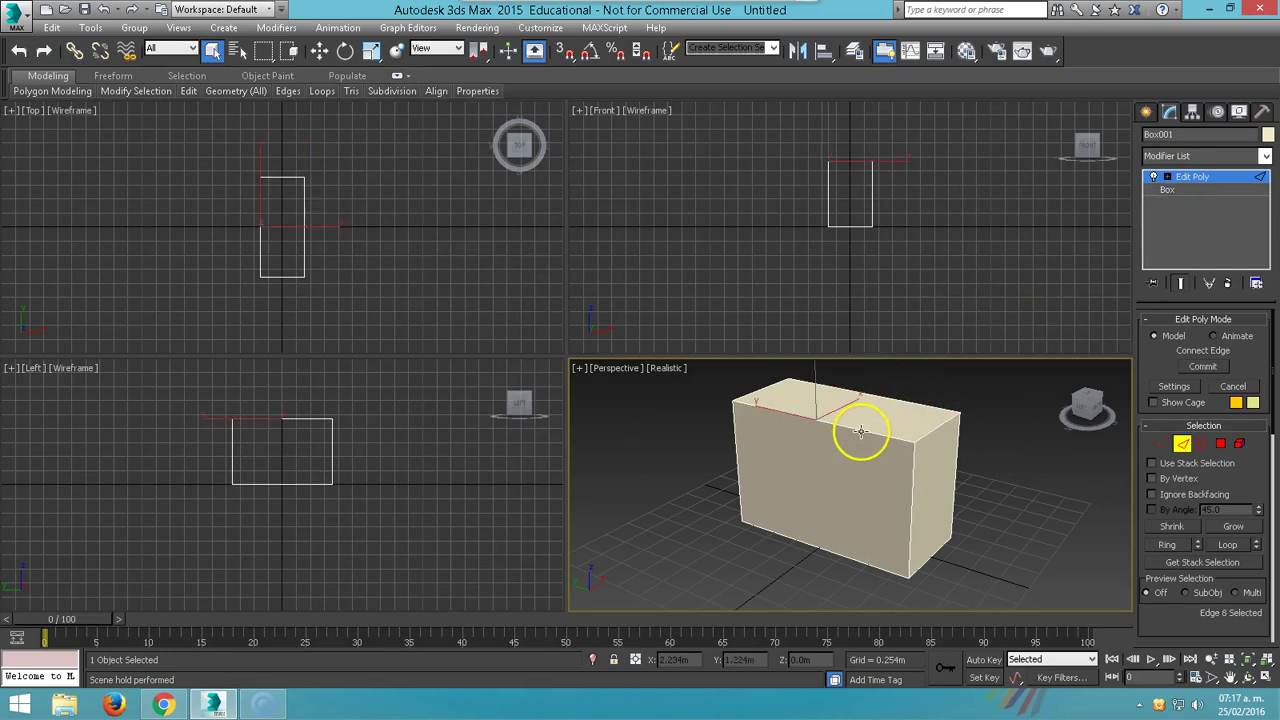
{"action": "left_click", "coordinate": [828, 548]}
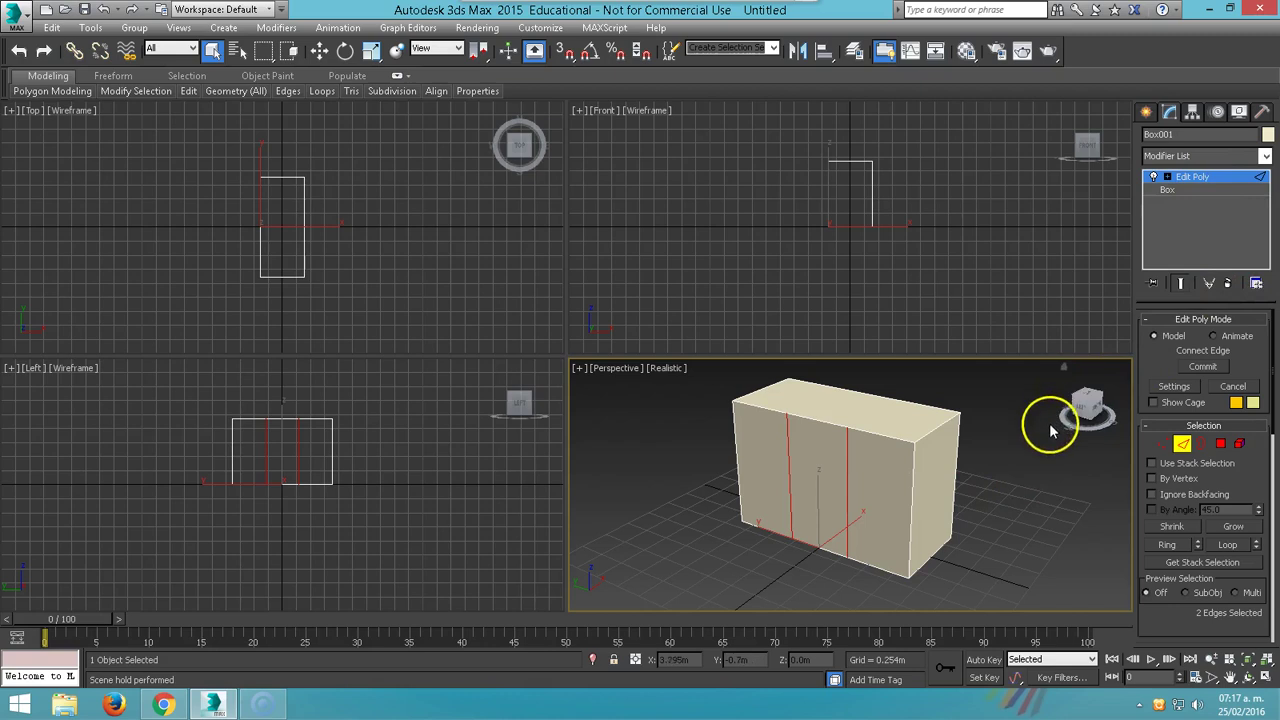
{"action": "right_click", "coordinate": [845, 477]}
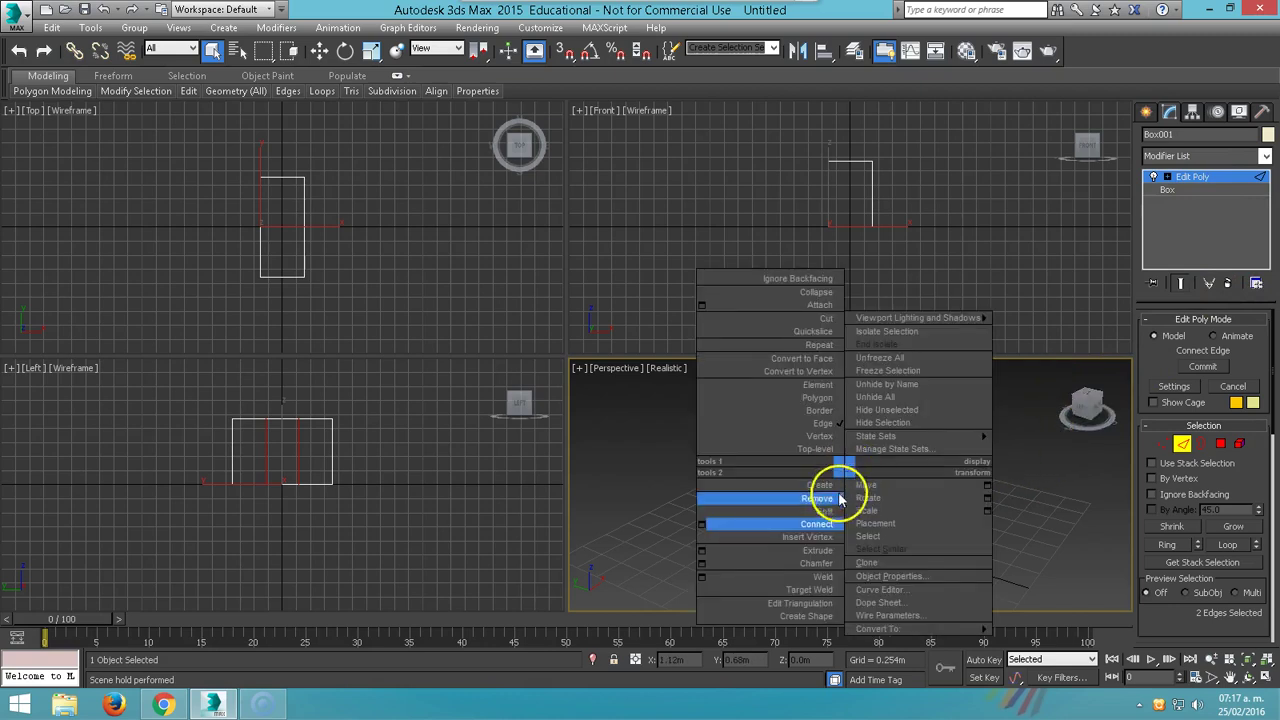
{"action": "left_click", "coordinate": [826, 526]}
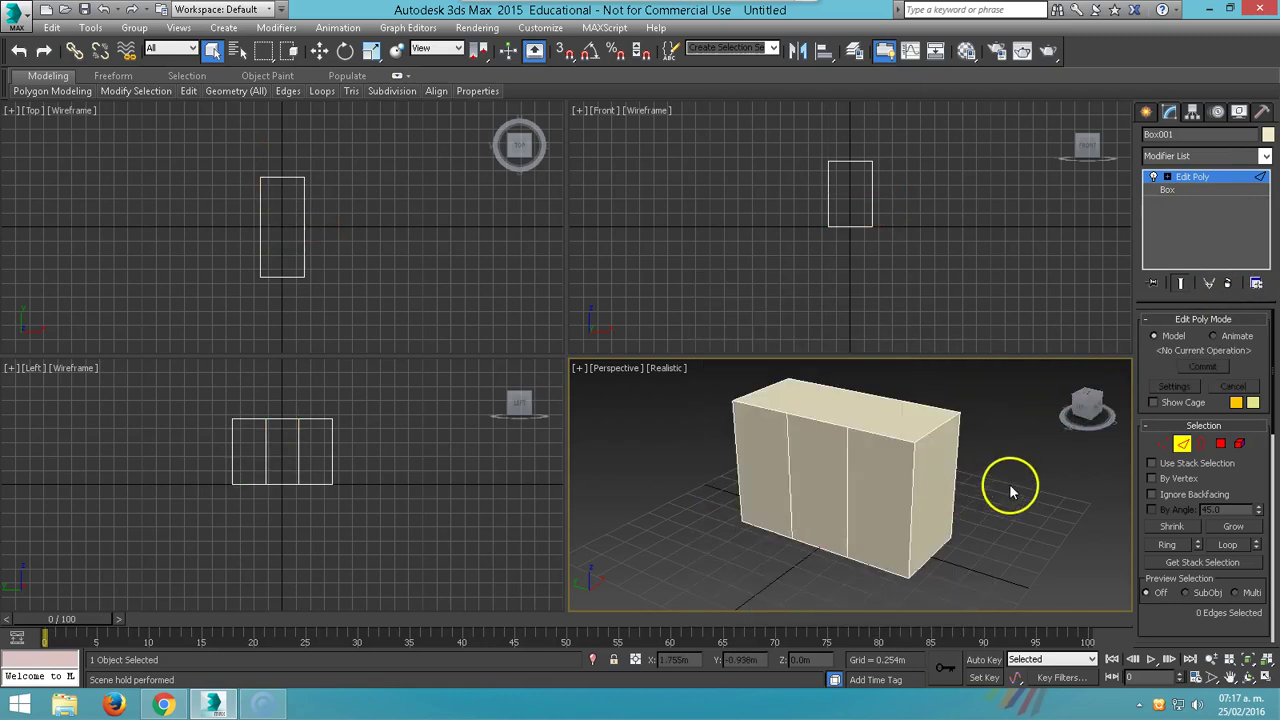
{"action": "mouse_move", "coordinate": [906, 443]}
{"action": "middle_mouse_down", "text": "alt"}
{"action": "mouse_move", "coordinate": [811, 366]}
{"action": "mouse_move", "coordinate": [737, 429]}
{"action": "mouse_move", "coordinate": [927, 430]}
{"action": "middle_mouse_up", "text": "alt"}
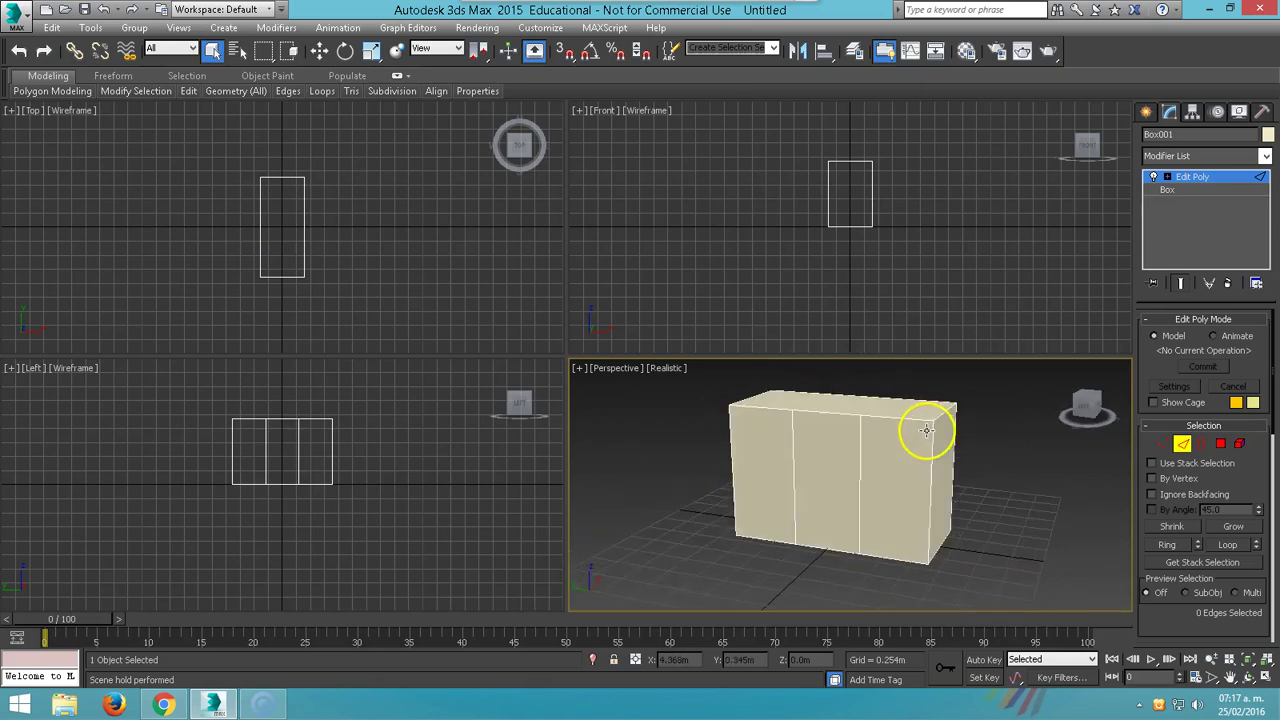
Select the three front polygons and try an interactive Inset, then cancel it.
{"action": "left_click", "coordinate": [1232, 444]}
{"action": "left_click", "coordinate": [886, 470]}
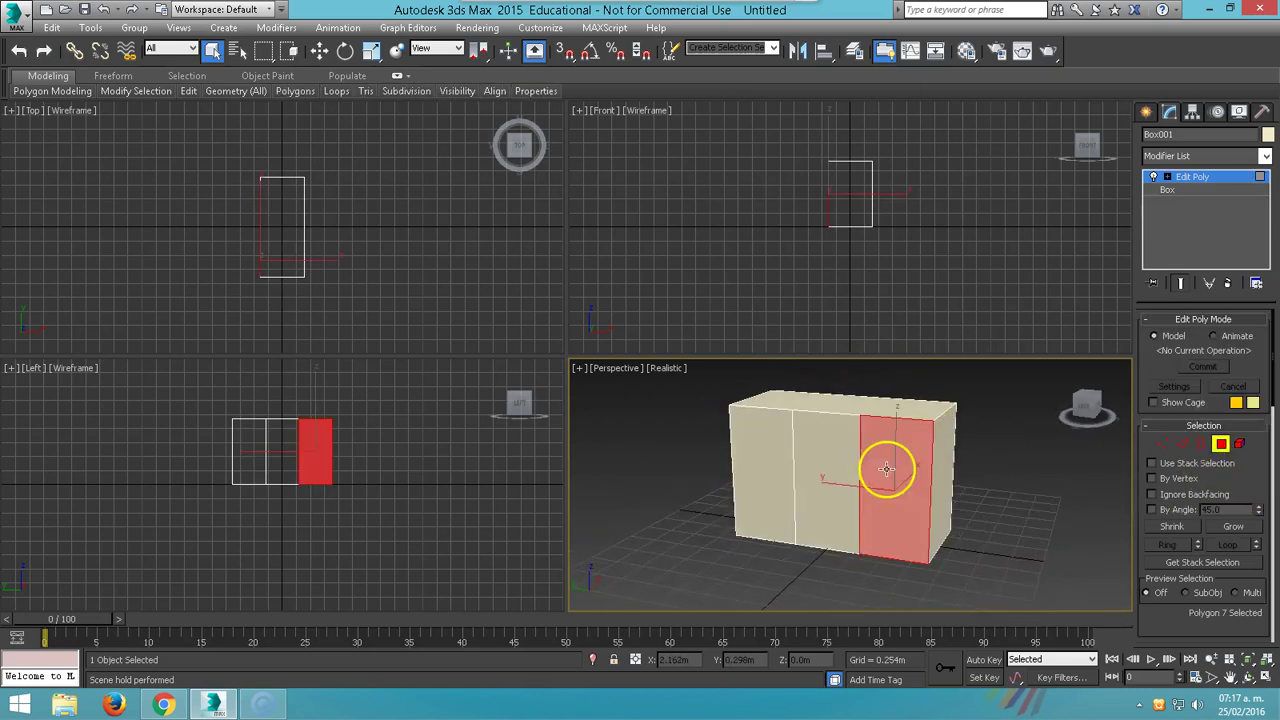
{"action": "left_click", "coordinate": [848, 476], "text": "ctrl"}
{"action": "left_click", "coordinate": [762, 463], "text": "ctrl"}
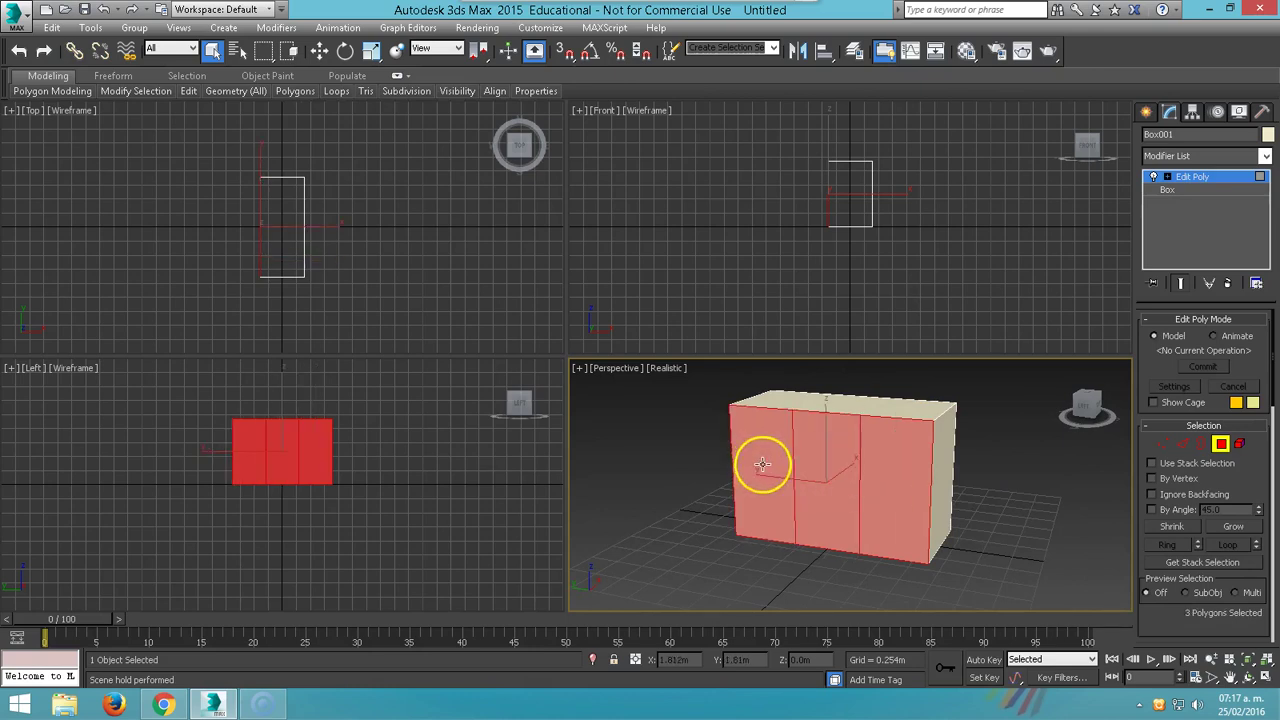
{"action": "left_click_drag", "start_coordinate": [1232, 488], "coordinate": [1220, 297]}
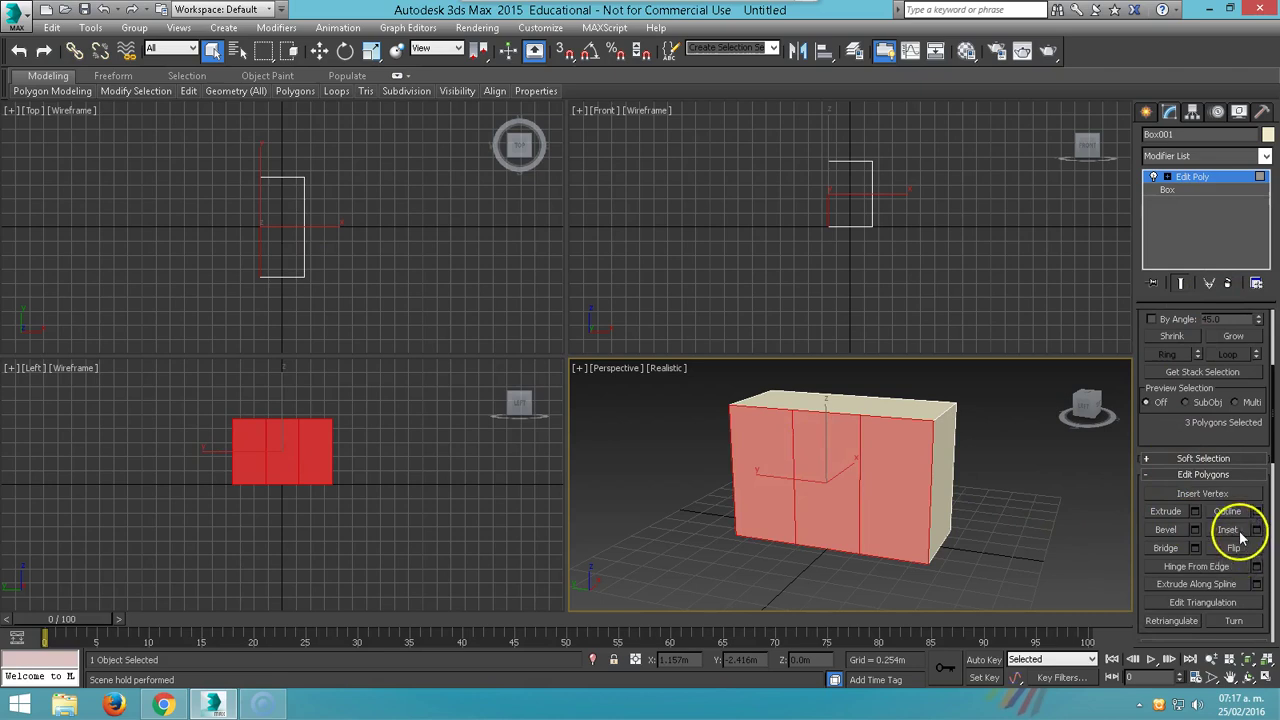
{"action": "right_click", "coordinate": [811, 458]}
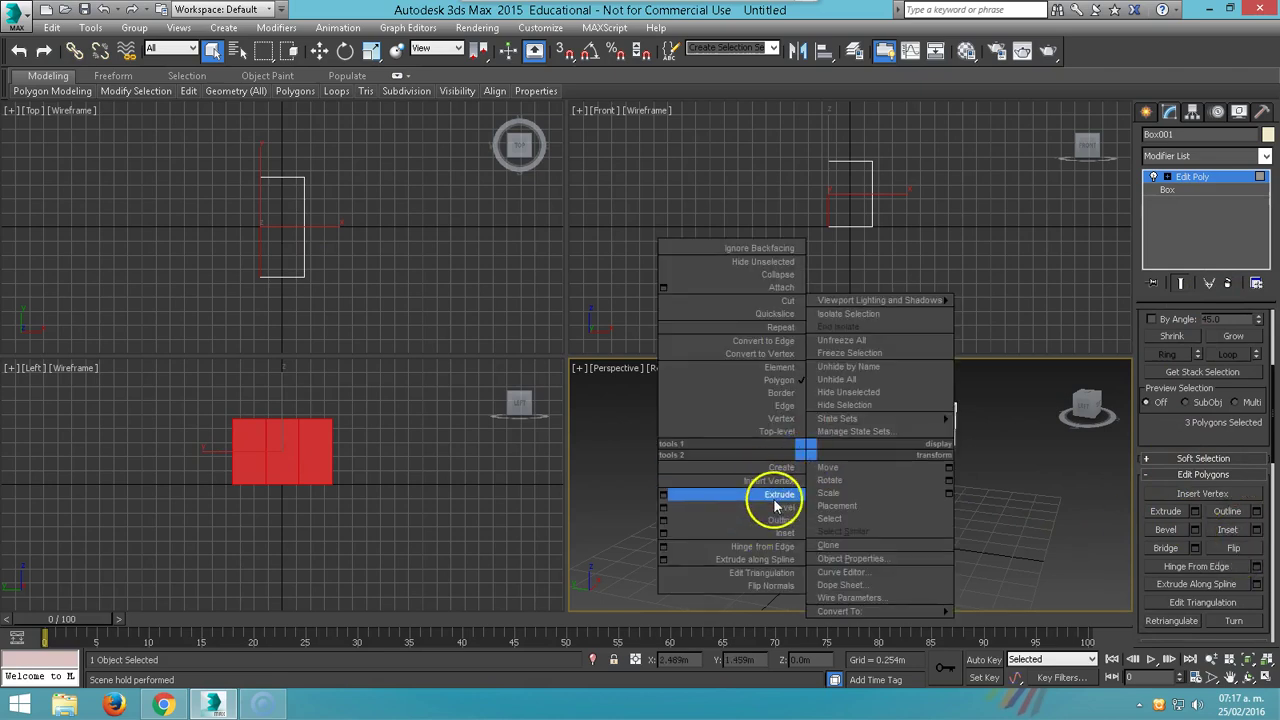
{"action": "left_click", "coordinate": [785, 533]}
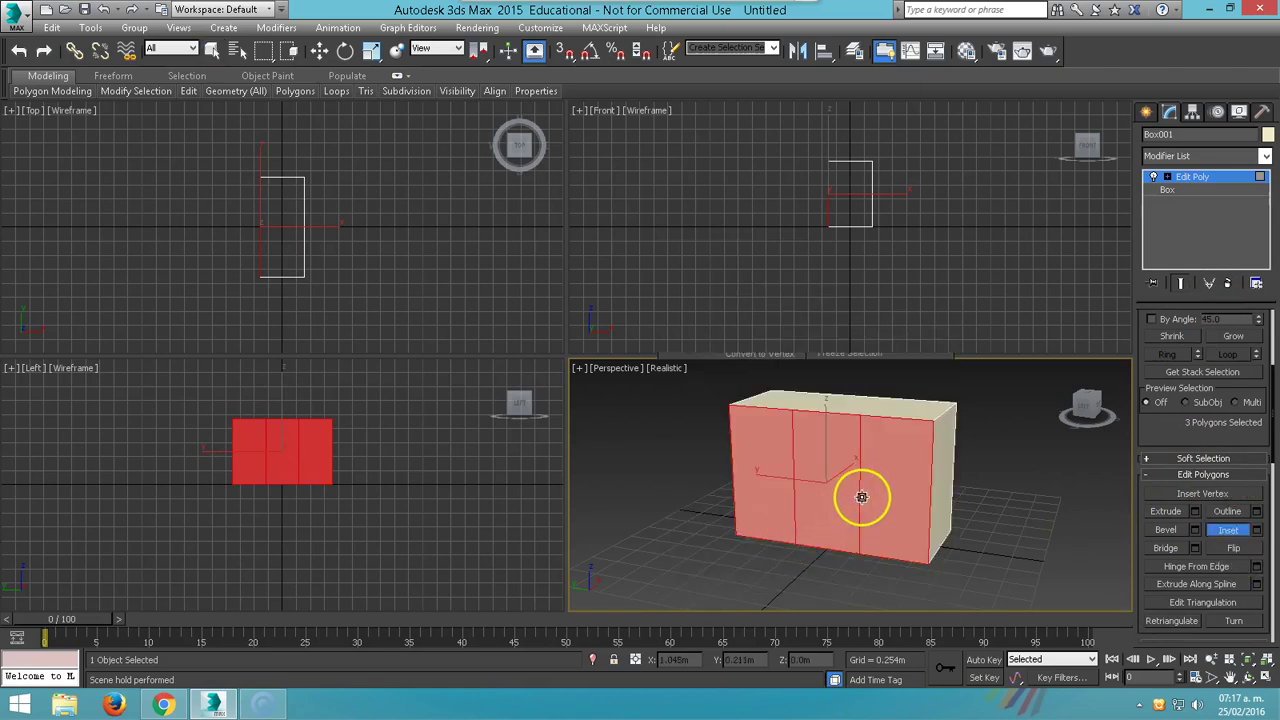
{"action": "left_click_drag", "start_coordinate": [889, 474], "coordinate": [891, 486]}
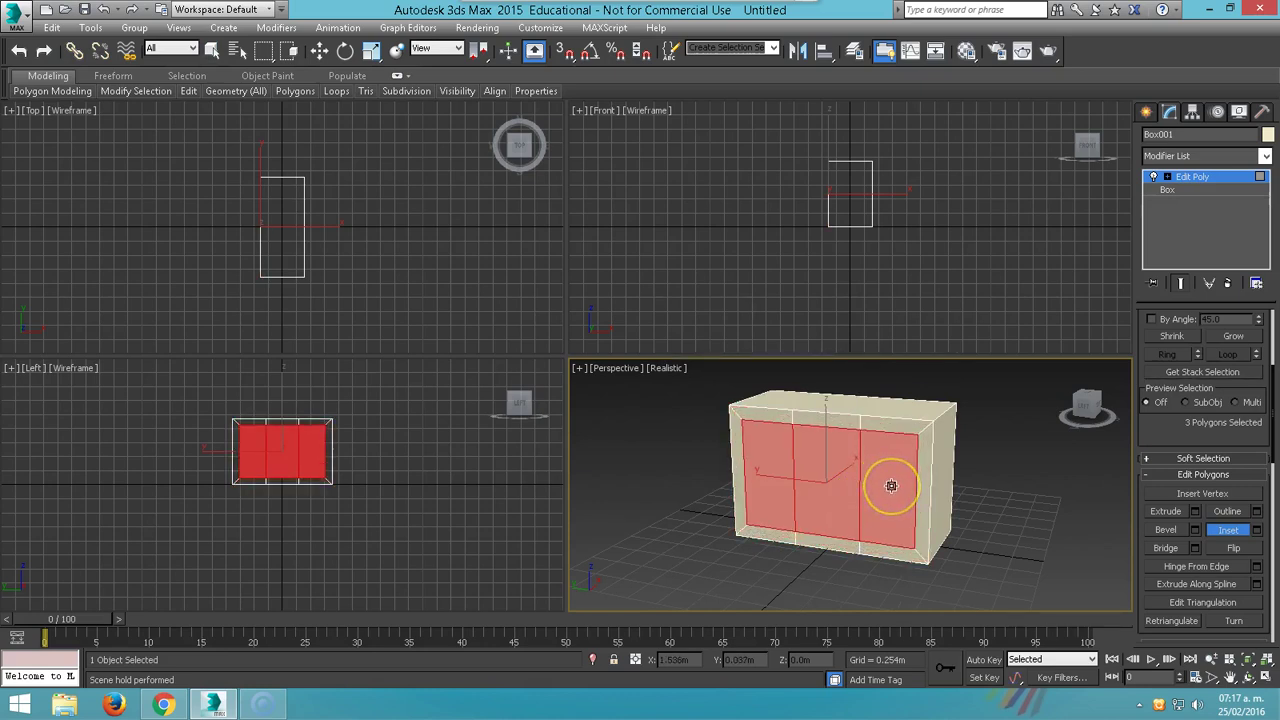
{"action": "key", "text": "ctrl+z"}
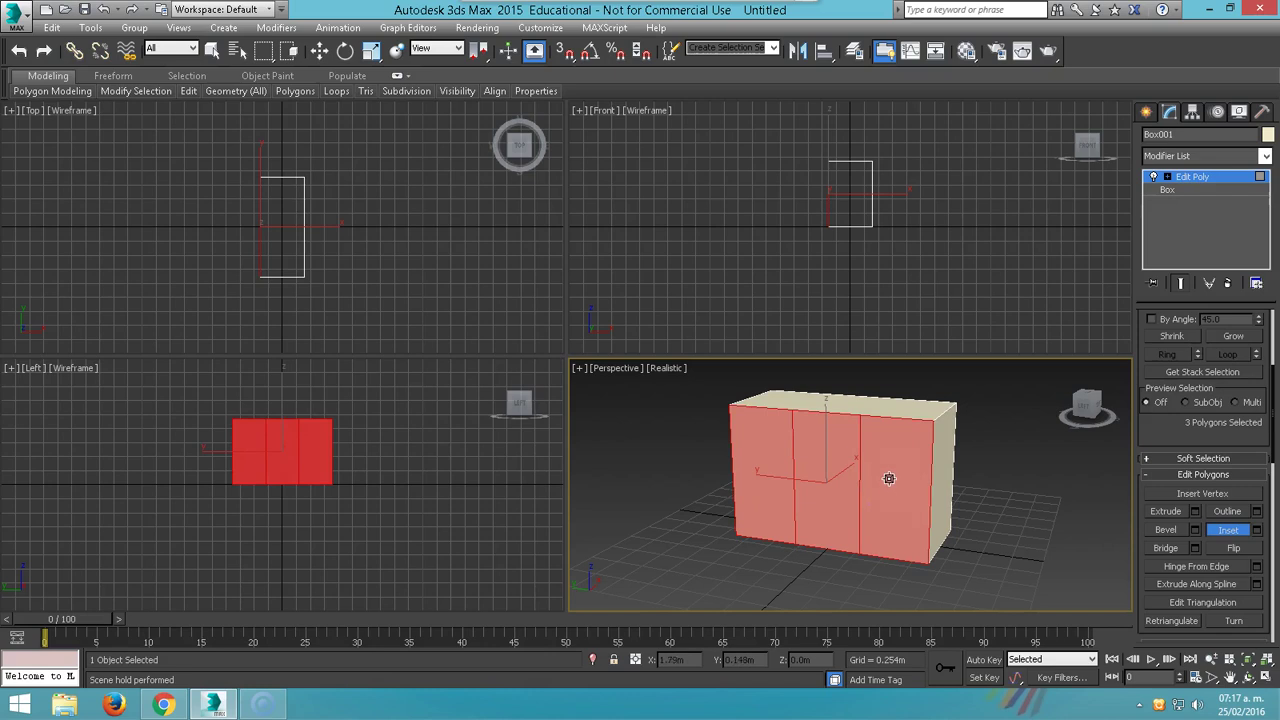
{"action": "left_click_drag", "start_coordinate": [889, 478], "coordinate": [880, 502]}
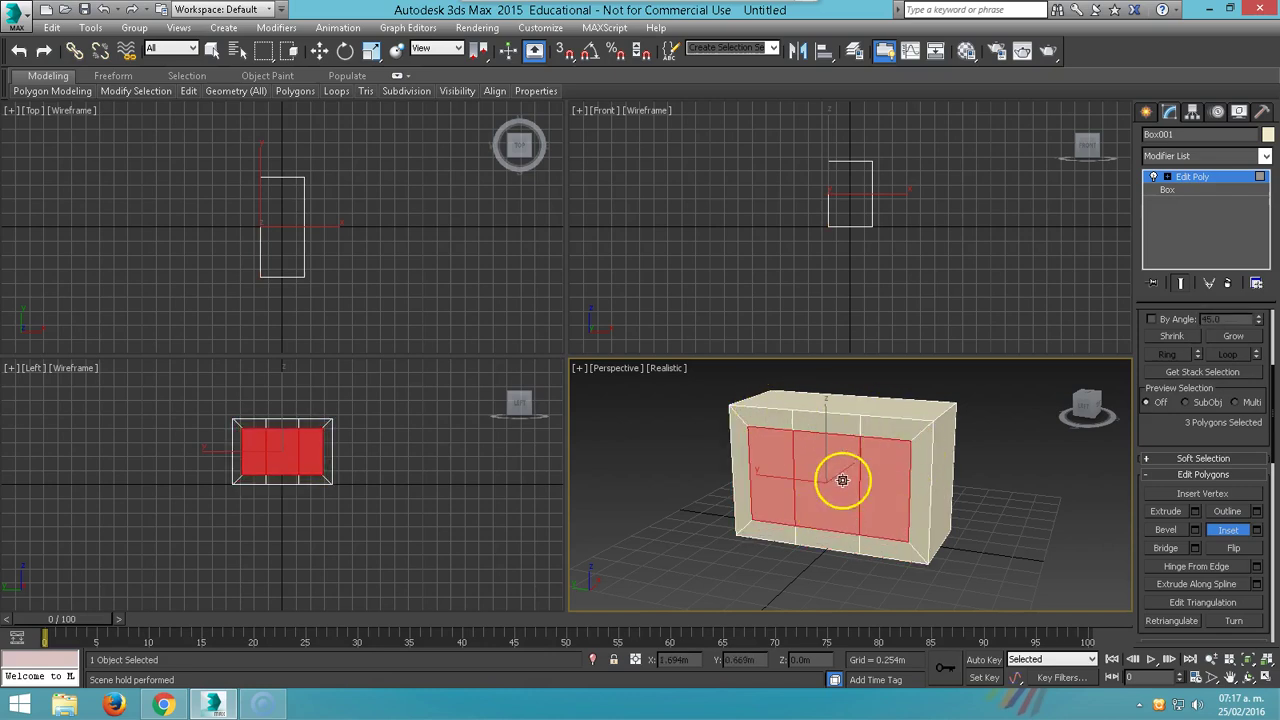
{"action": "right_click", "coordinate": [860, 426]}
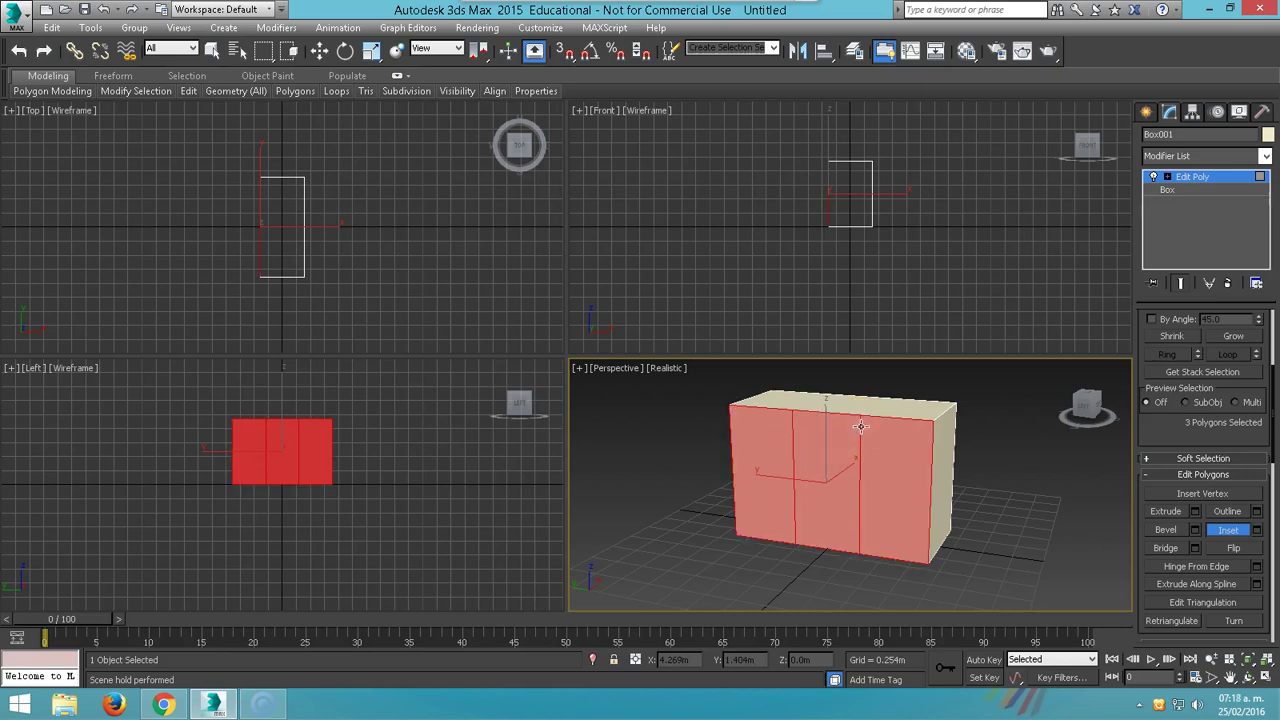
Inset the three front faces By Polygon with a 0.03m amount.
{"action": "right_click", "coordinate": [843, 455]}
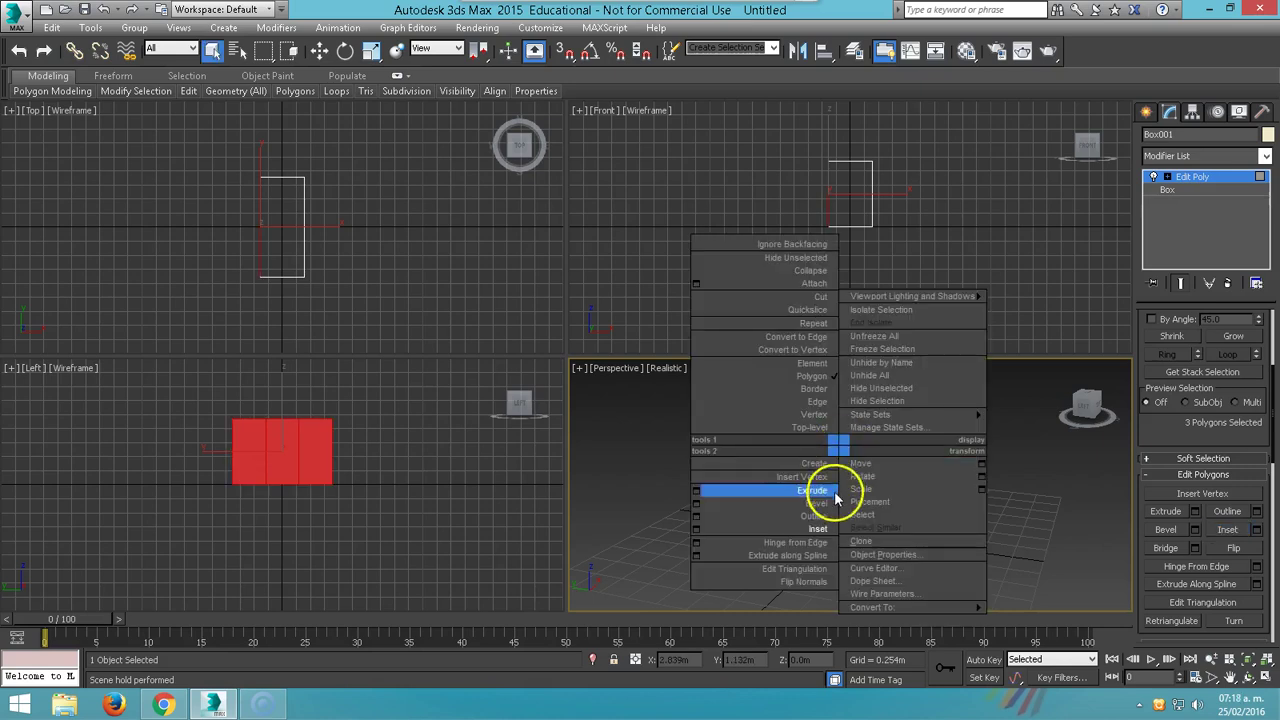
{"action": "left_click", "coordinate": [699, 531]}
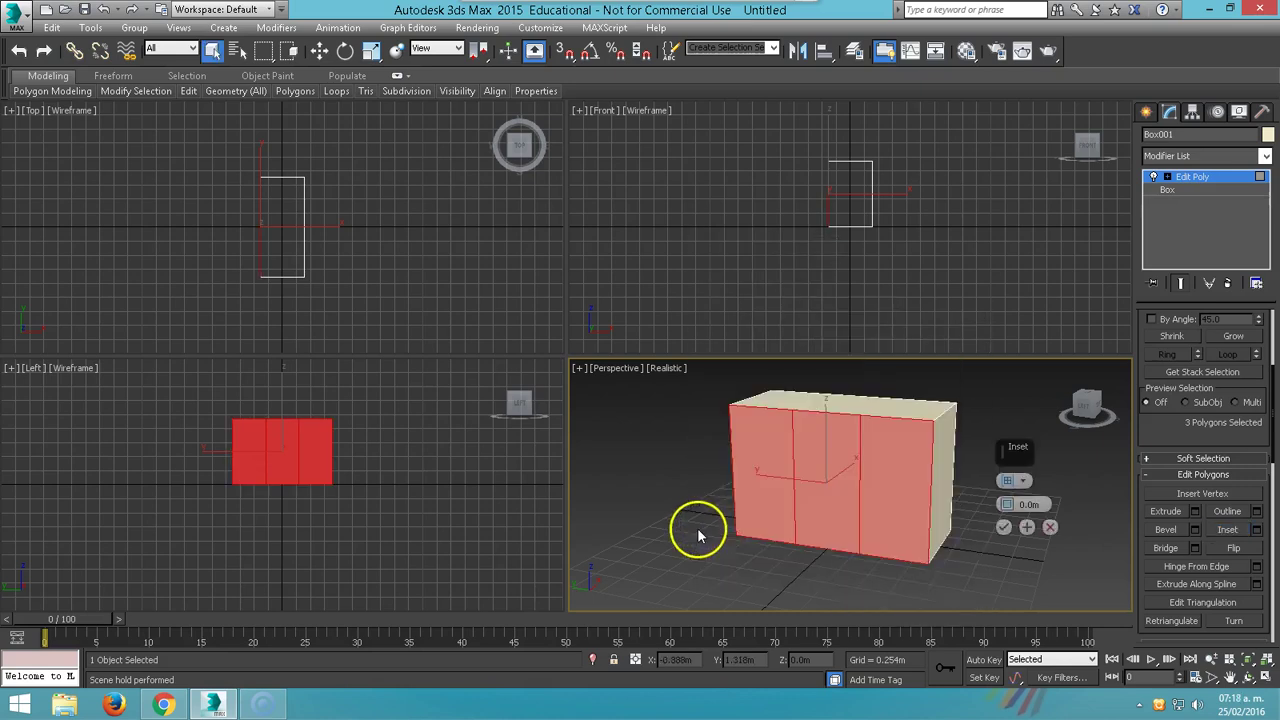
{"action": "left_click", "coordinate": [1025, 482]}
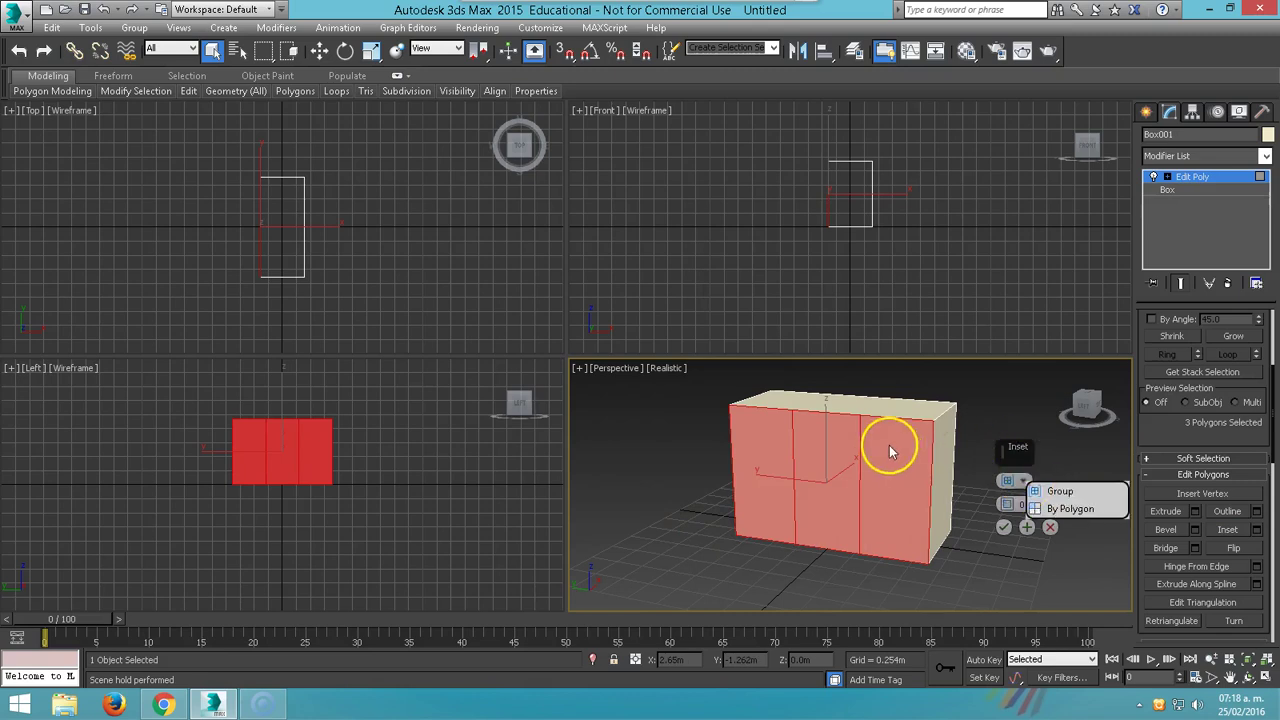
{"action": "left_click_drag", "start_coordinate": [1012, 510], "coordinate": [1016, 486]}
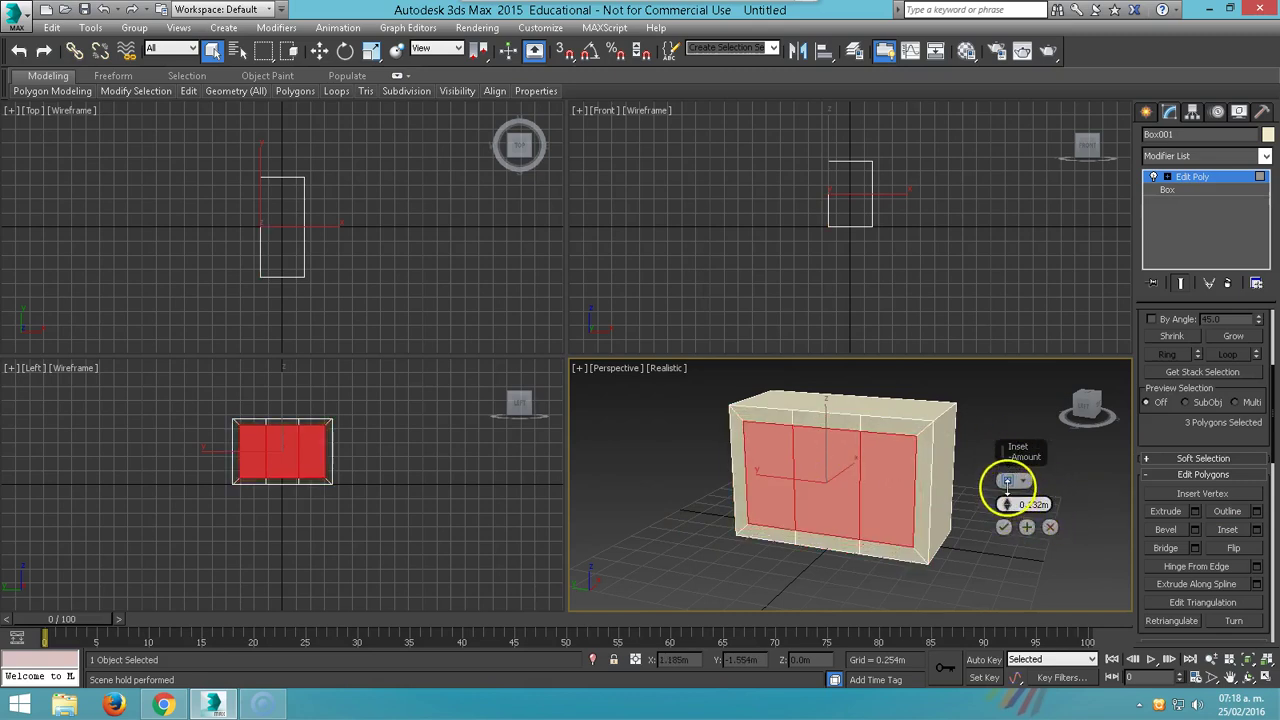
{"action": "left_click", "coordinate": [1022, 484]}
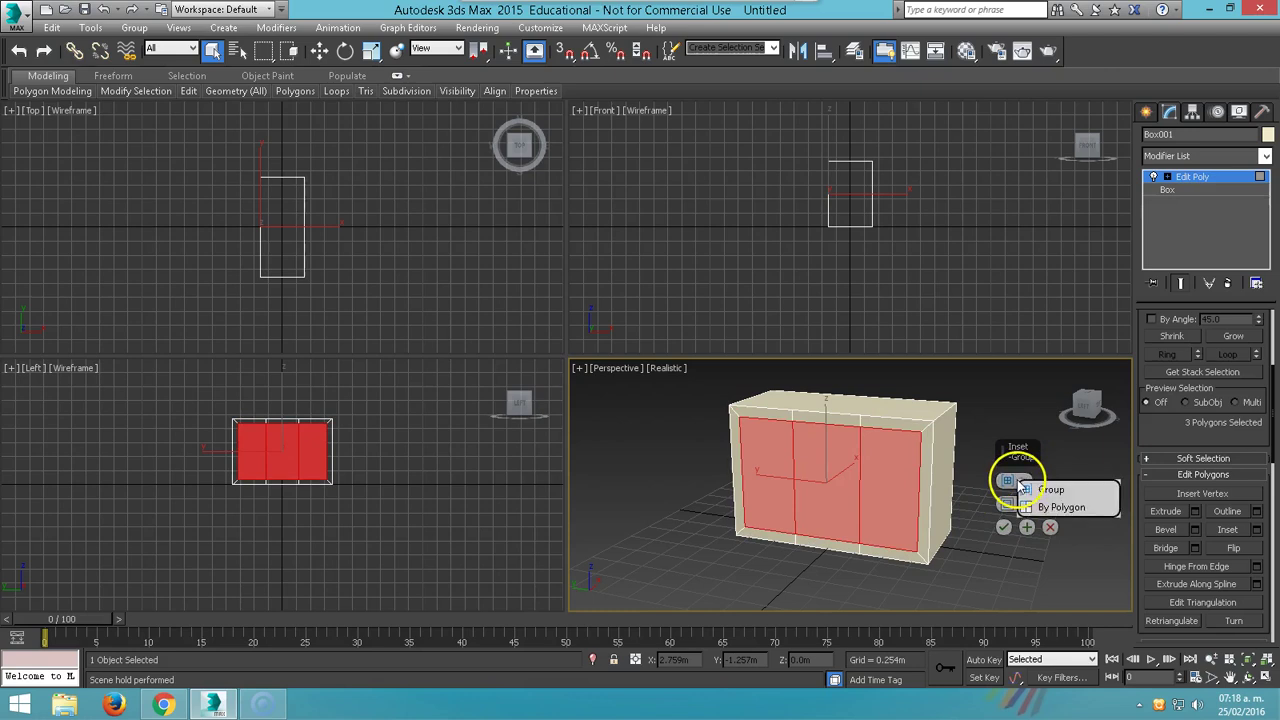
{"action": "left_click", "coordinate": [1062, 507]}
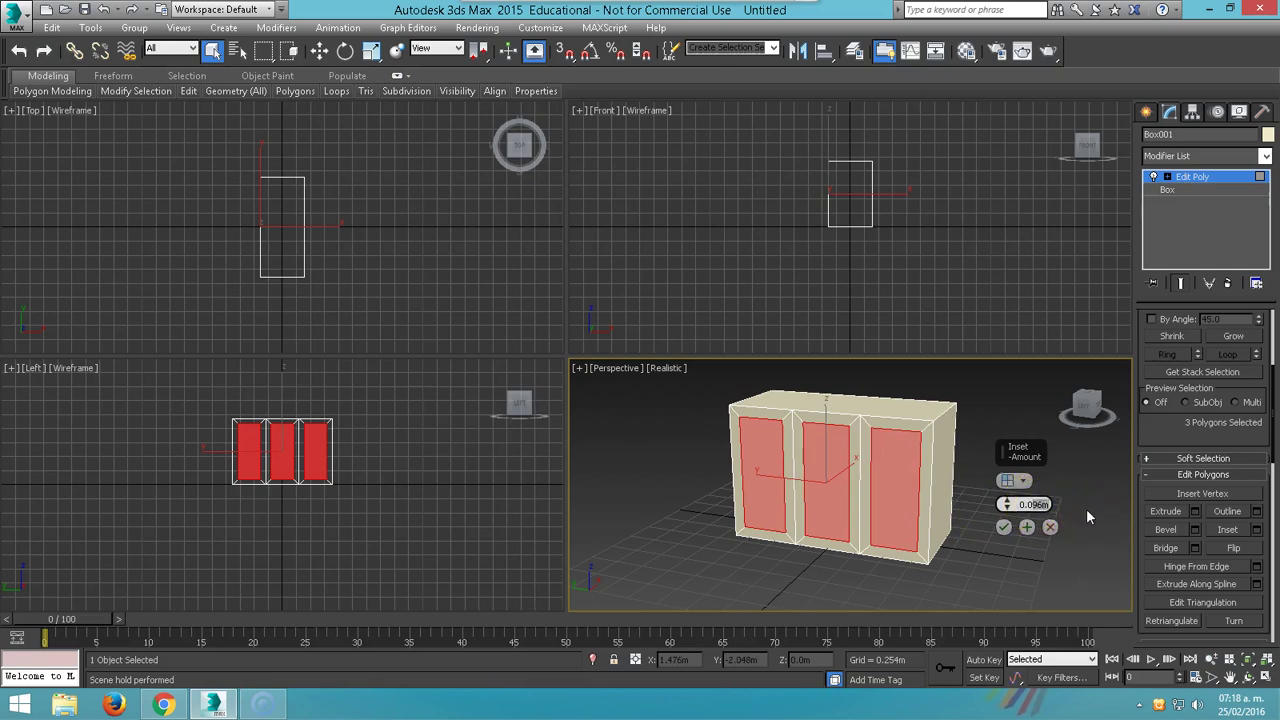
{"action": "type", "text": "0.008"}
{"action": "key", "text": "Return"}
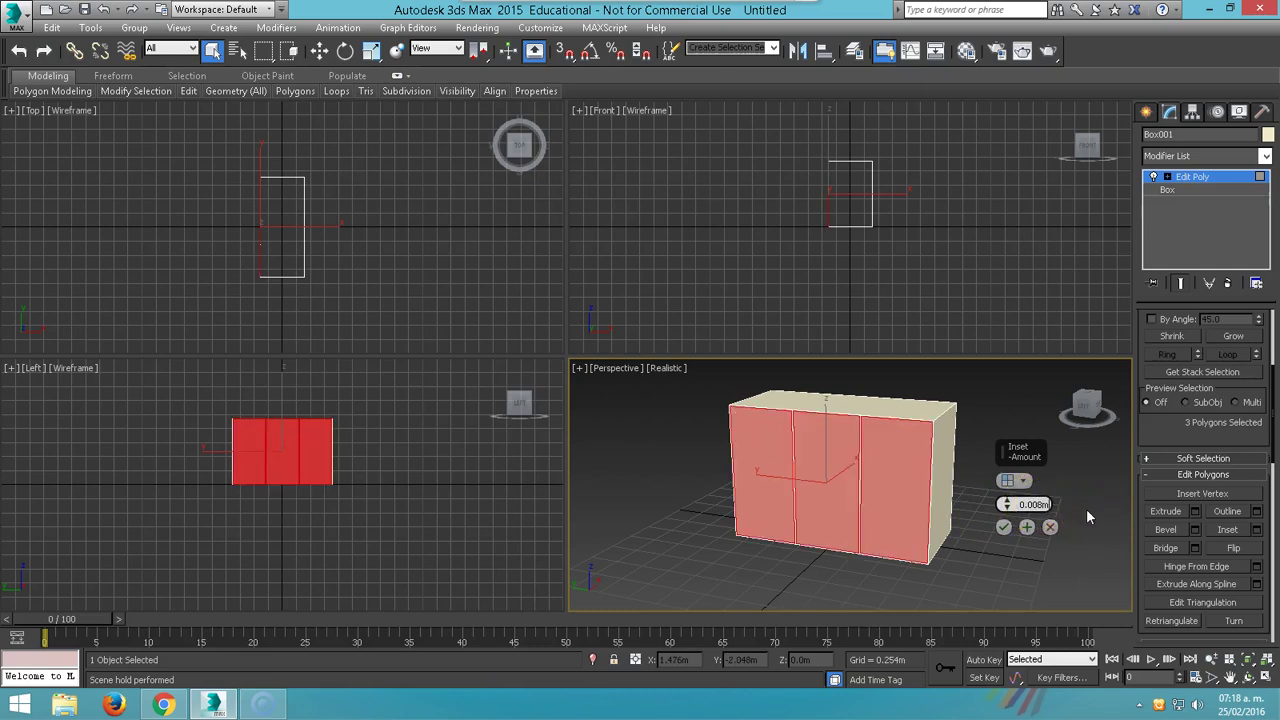
{"action": "left_click", "coordinate": [1033, 505]}
{"action": "type", "text": "3"}
{"action": "key", "text": "Return"}
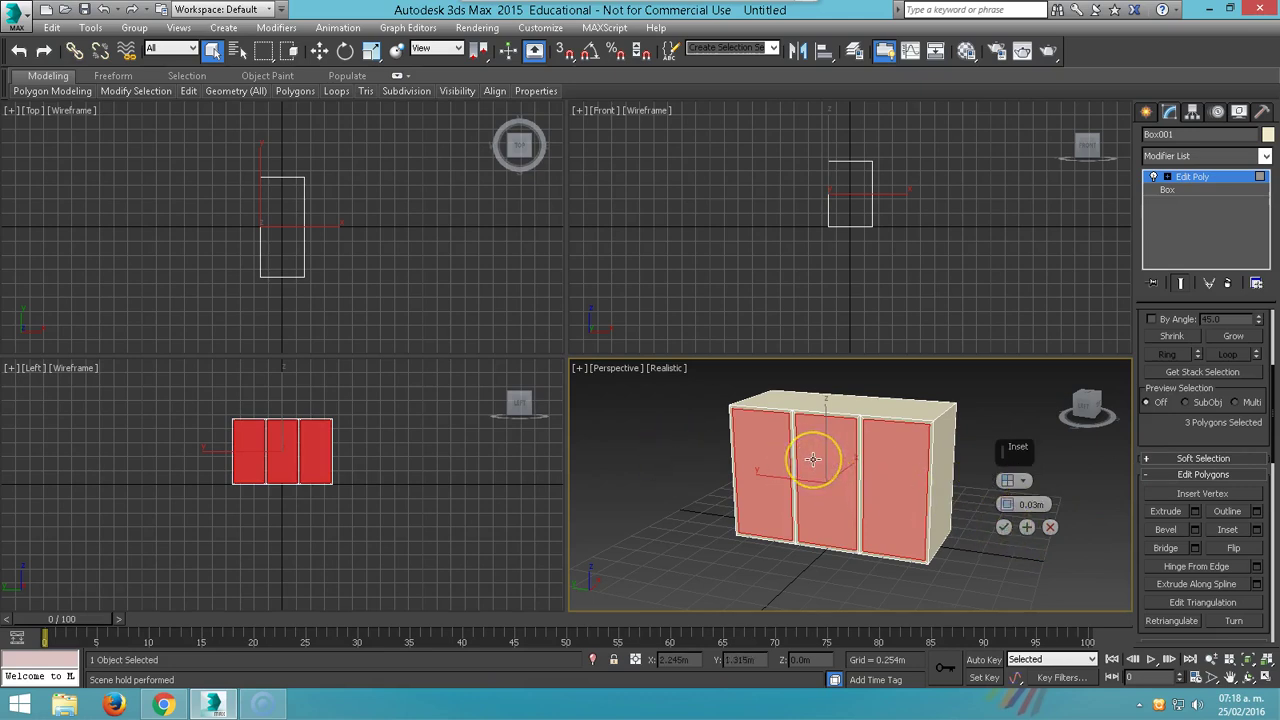
Extrude the three inset front panels -0.737m into the box, then leave Polygon mode.
{"action": "key", "text": "shift+e"}
{"action": "mouse_move", "coordinate": [996, 506]}
{"action": "left_mouse_down"}
{"action": "mouse_move", "coordinate": [1030, 498]}
{"action": "mouse_move", "coordinate": [1018, 602]}
{"action": "left_mouse_up"}
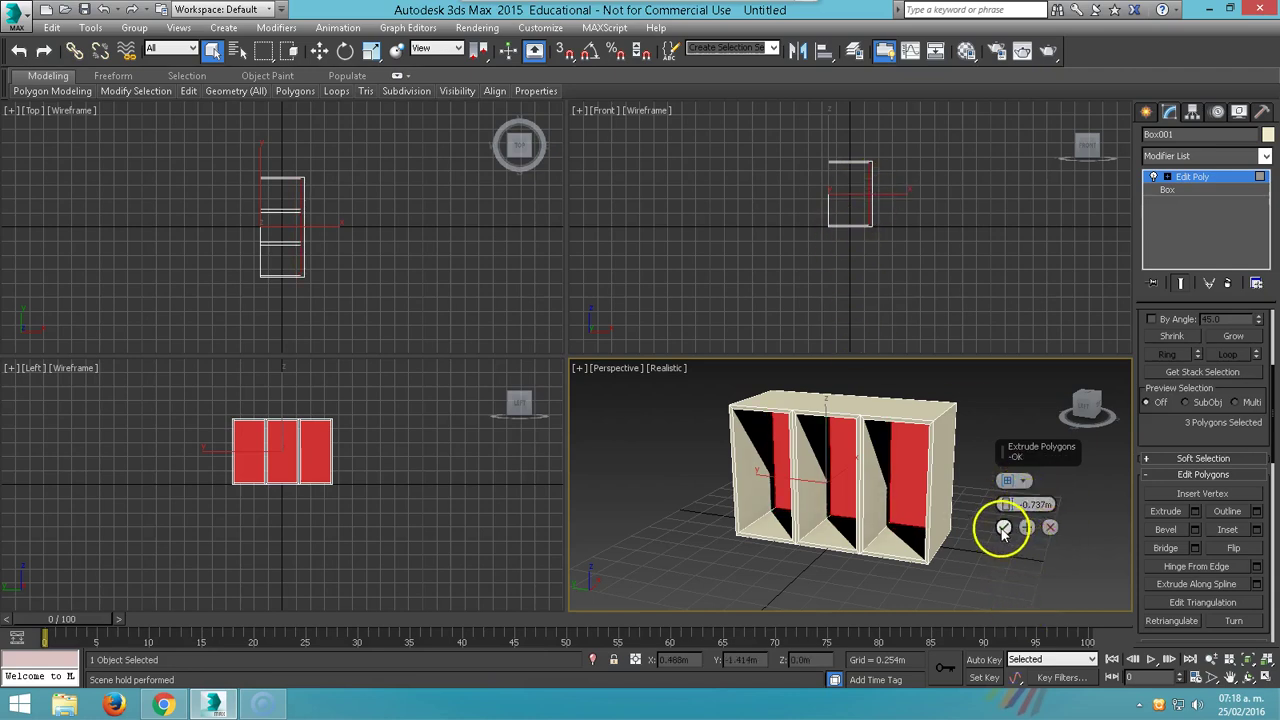
{"action": "left_click", "coordinate": [1003, 530]}
{"action": "mouse_move", "coordinate": [909, 509]}
{"action": "middle_mouse_down", "text": "alt"}
{"action": "mouse_move", "coordinate": [960, 457]}
{"action": "mouse_move", "coordinate": [1027, 471]}
{"action": "mouse_move", "coordinate": [894, 551]}
{"action": "mouse_move", "coordinate": [766, 491]}
{"action": "mouse_move", "coordinate": [929, 491]}
{"action": "mouse_move", "coordinate": [910, 521]}
{"action": "middle_mouse_up", "text": "alt"}
{"action": "left_click", "coordinate": [1180, 177]}
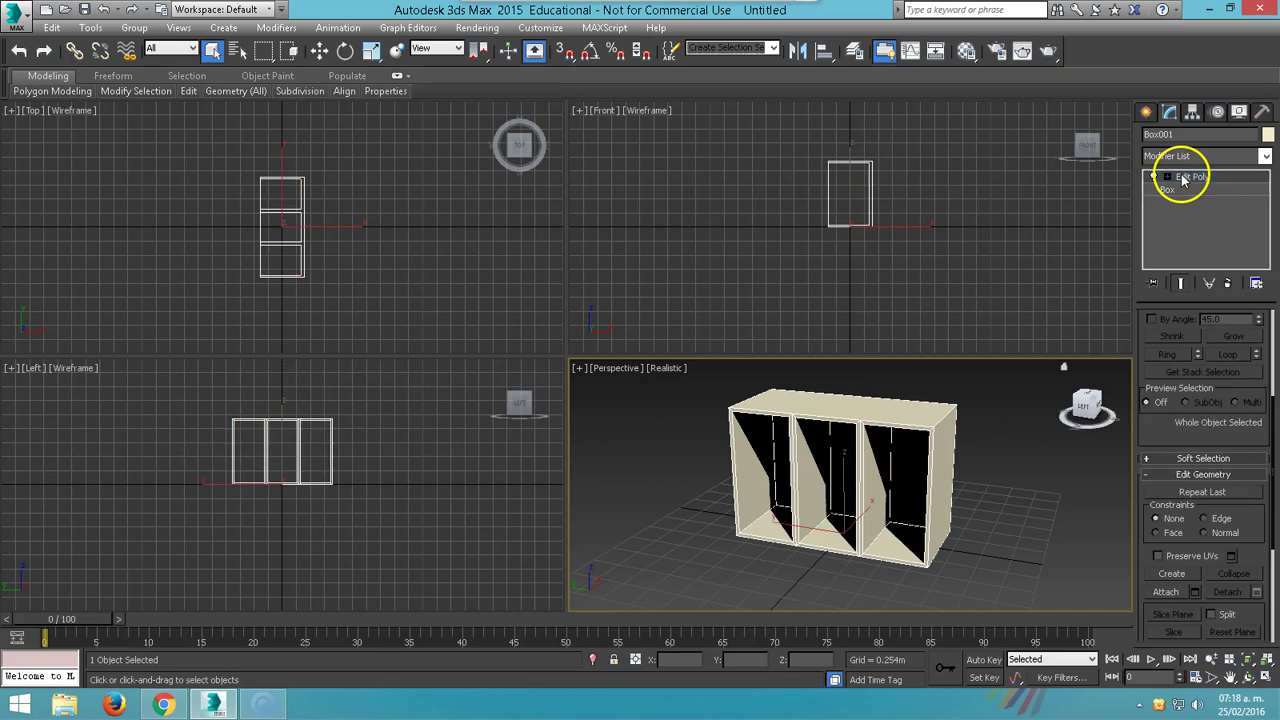
{"action": "middle_click_drag", "start_coordinate": [877, 423], "coordinate": [848, 500]}
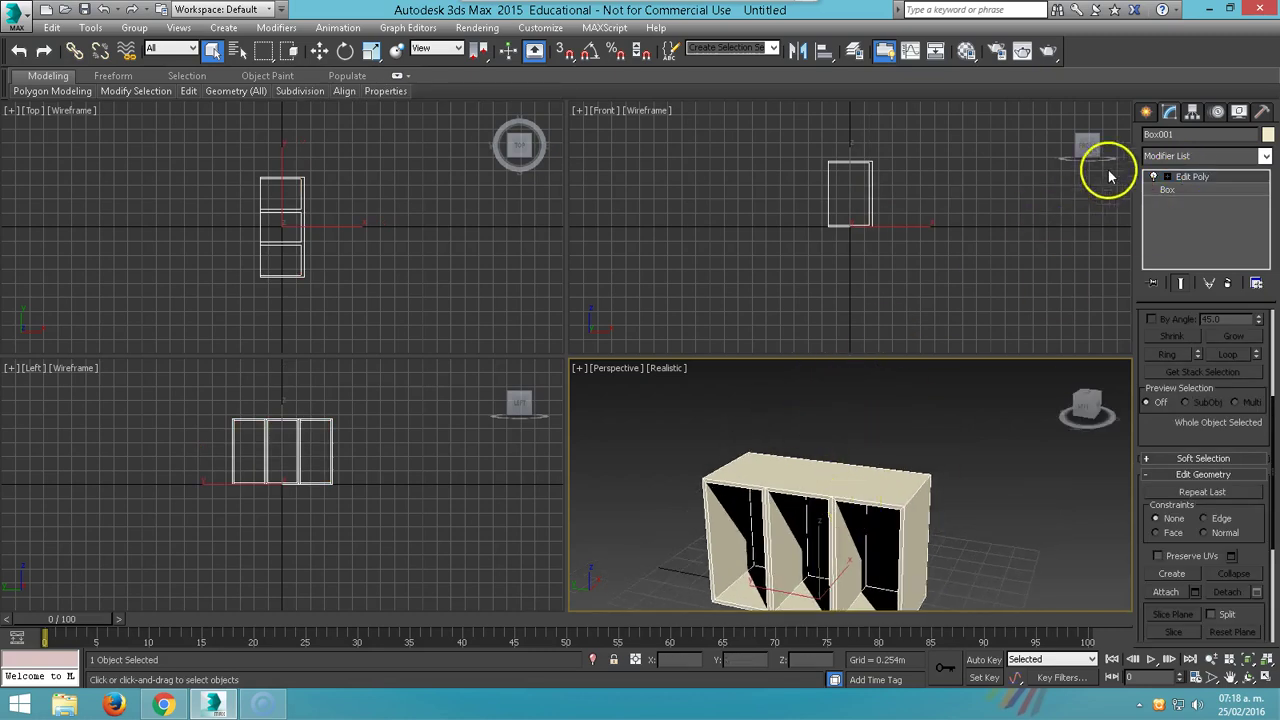
{"action": "left_click", "coordinate": [1146, 111]}
Draw a small second box, Box002, beside the cabinet.
{"action": "left_click", "coordinate": [1178, 216]}
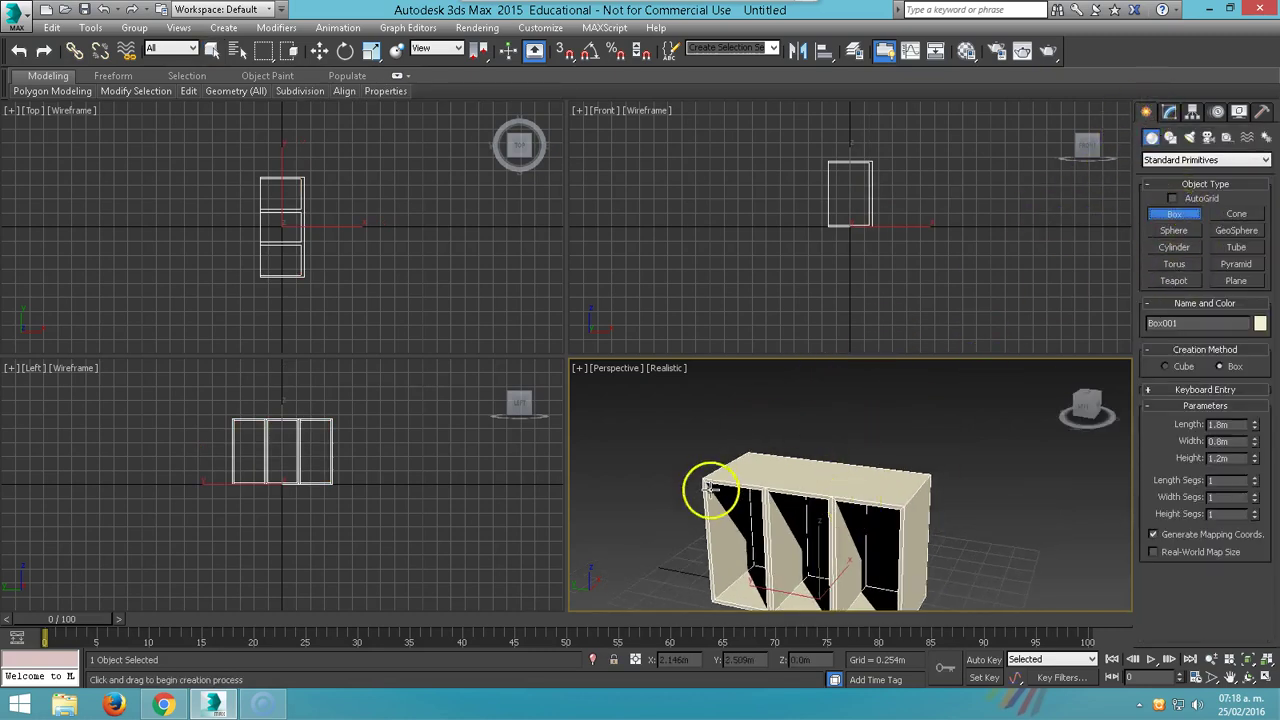
{"action": "mouse_move", "coordinate": [755, 483]}
{"action": "middle_mouse_down", "text": "alt"}
{"action": "mouse_move", "coordinate": [722, 472]}
{"action": "mouse_move", "coordinate": [730, 490]}
{"action": "mouse_move", "coordinate": [752, 451]}
{"action": "middle_mouse_up", "text": "alt"}
{"action": "scroll", "coordinate": [768, 459], "scroll_direction": "up", "scroll_amount": 3}
{"action": "mouse_move", "coordinate": [818, 469]}
{"action": "left_mouse_down"}
{"action": "mouse_move", "coordinate": [835, 490]}
{"action": "mouse_move", "coordinate": [838, 474]}
{"action": "left_mouse_up"}
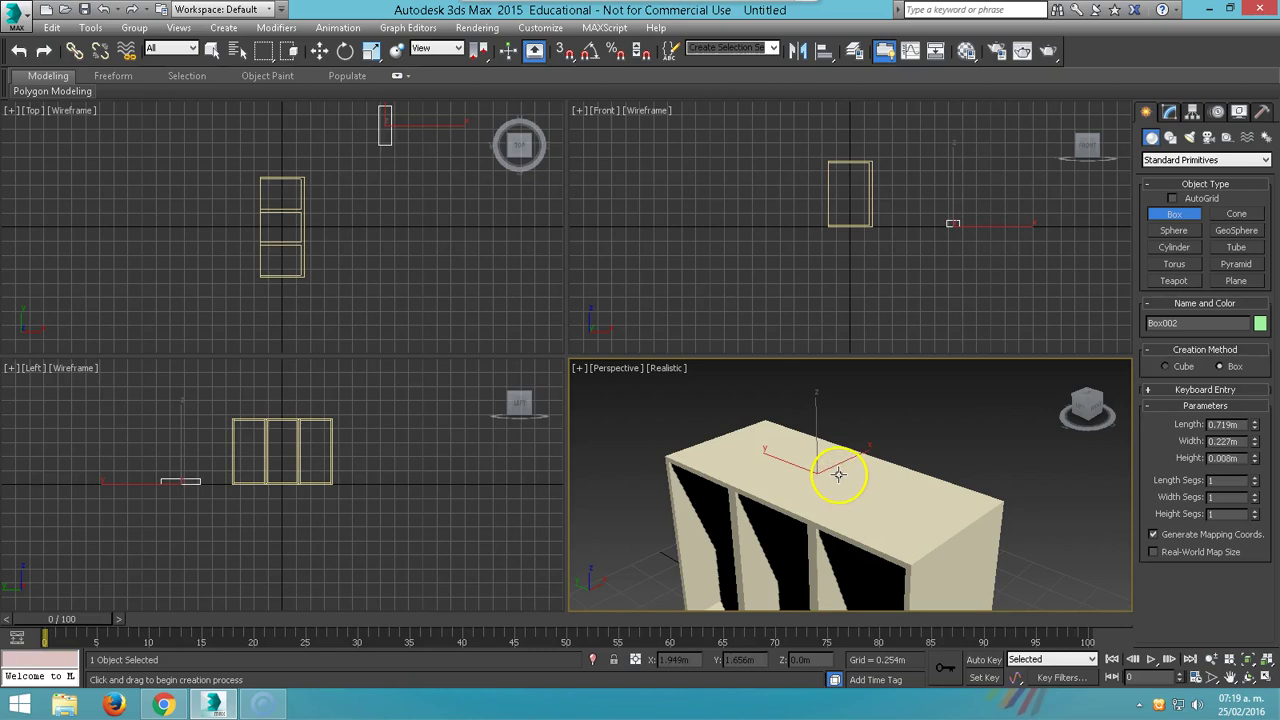
{"action": "right_click", "coordinate": [955, 238]}
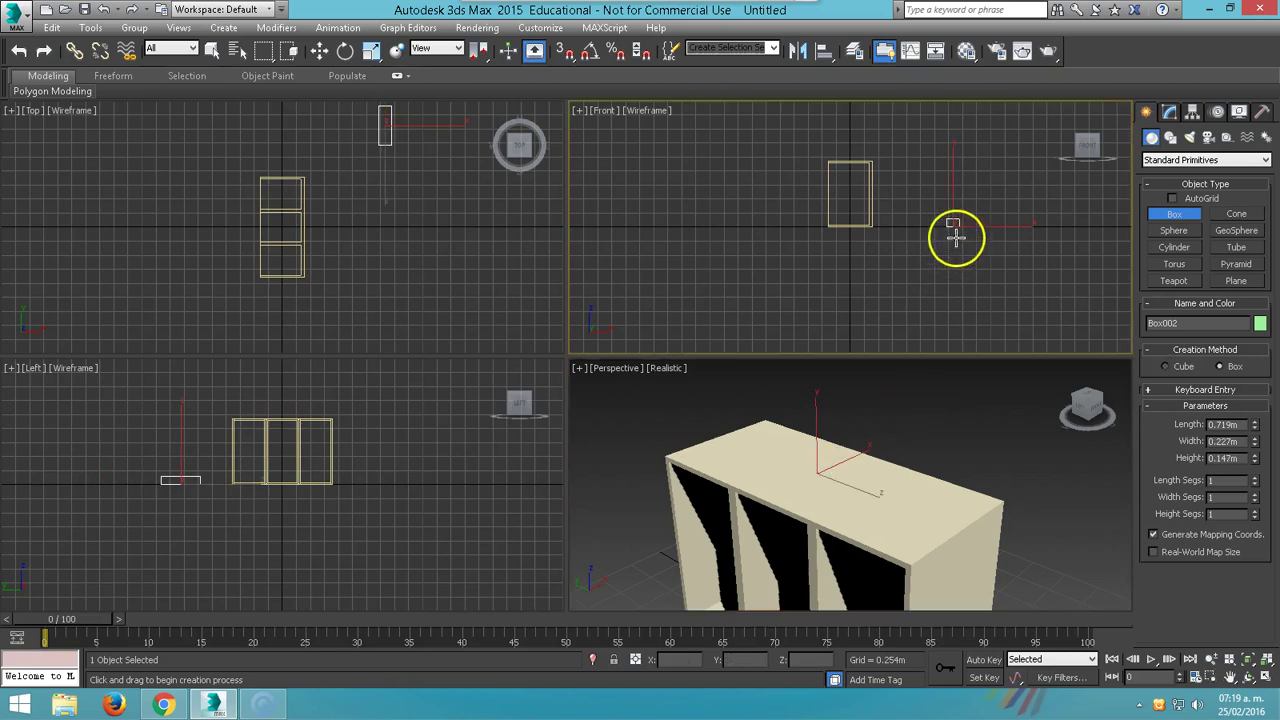
Move Box002 up so it rests centred on the cabinet top.
{"action": "key", "text": "w"}
{"action": "left_click_drag", "start_coordinate": [971, 214], "coordinate": [871, 134]}
{"action": "right_click", "coordinate": [343, 391]}
{"action": "left_click_drag", "start_coordinate": [229, 411], "coordinate": [334, 417]}
{"action": "scroll", "coordinate": [334, 466], "scroll_direction": "up", "scroll_amount": 2}
{"action": "scroll", "coordinate": [380, 488], "scroll_direction": "up", "scroll_amount": 3}
{"action": "left_click_drag", "start_coordinate": [292, 476], "coordinate": [322, 472]}
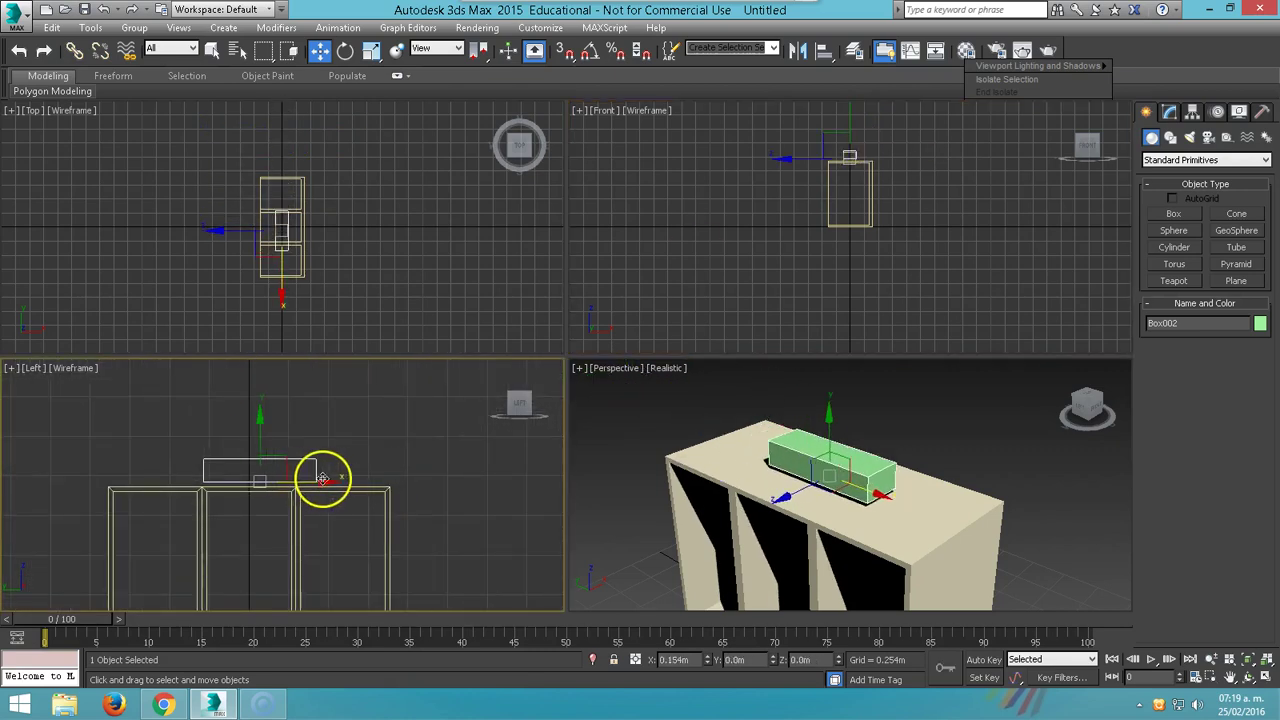
{"action": "left_click_drag", "start_coordinate": [266, 432], "coordinate": [264, 436]}
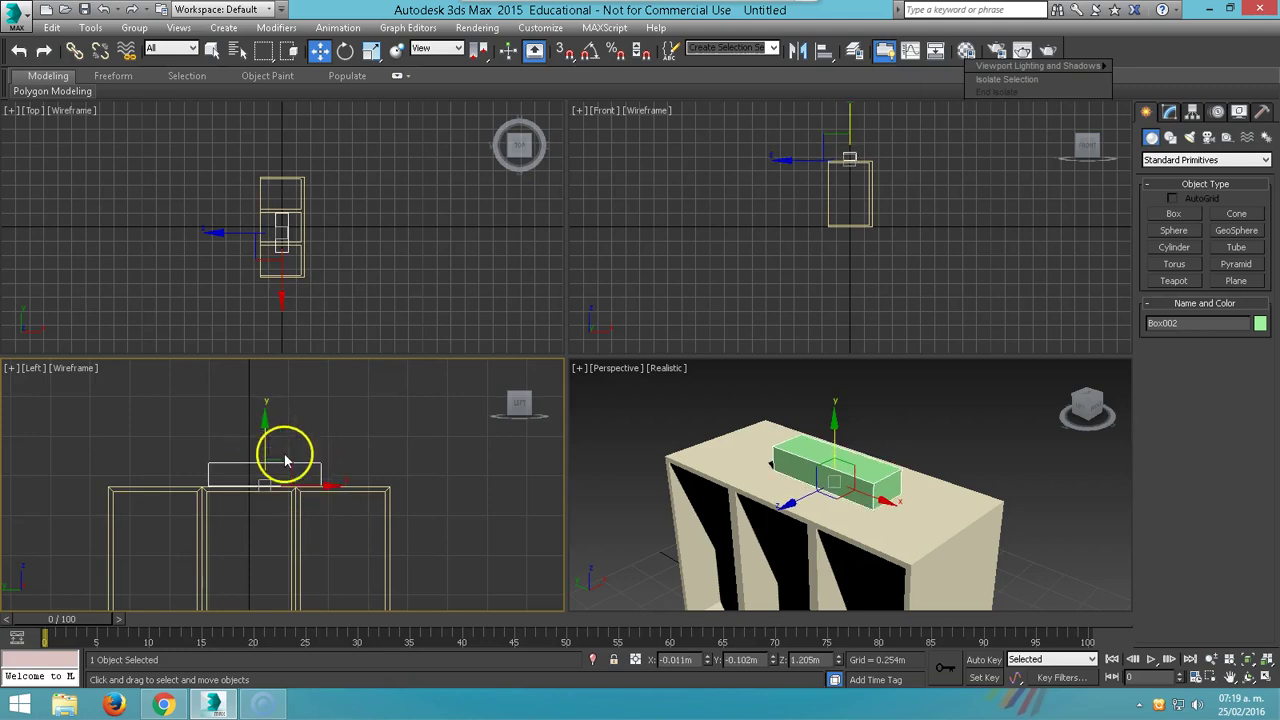
{"action": "left_click_drag", "start_coordinate": [318, 485], "coordinate": [314, 486]}
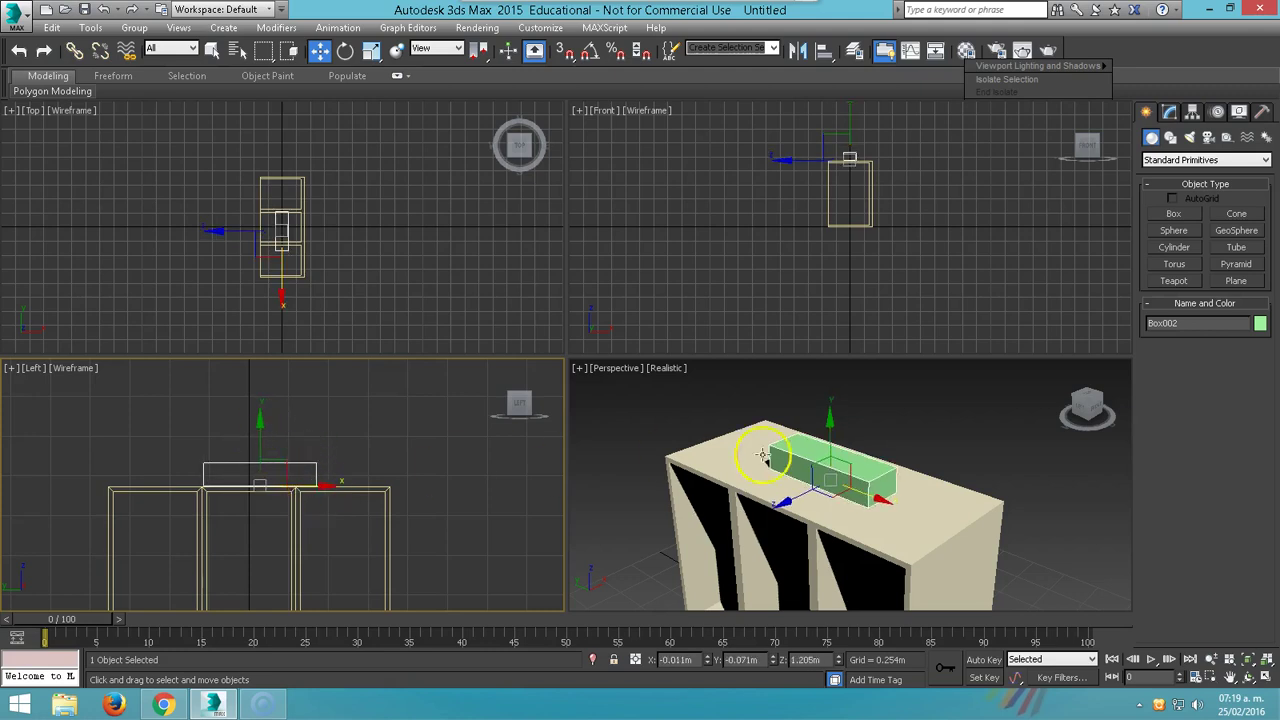
Scale Box002 to about twice its width.
{"action": "scroll", "coordinate": [803, 466], "scroll_direction": "up", "scroll_amount": 2}
{"action": "scroll", "coordinate": [798, 476], "scroll_direction": "up", "scroll_amount": 2}
{"action": "key", "text": "r"}
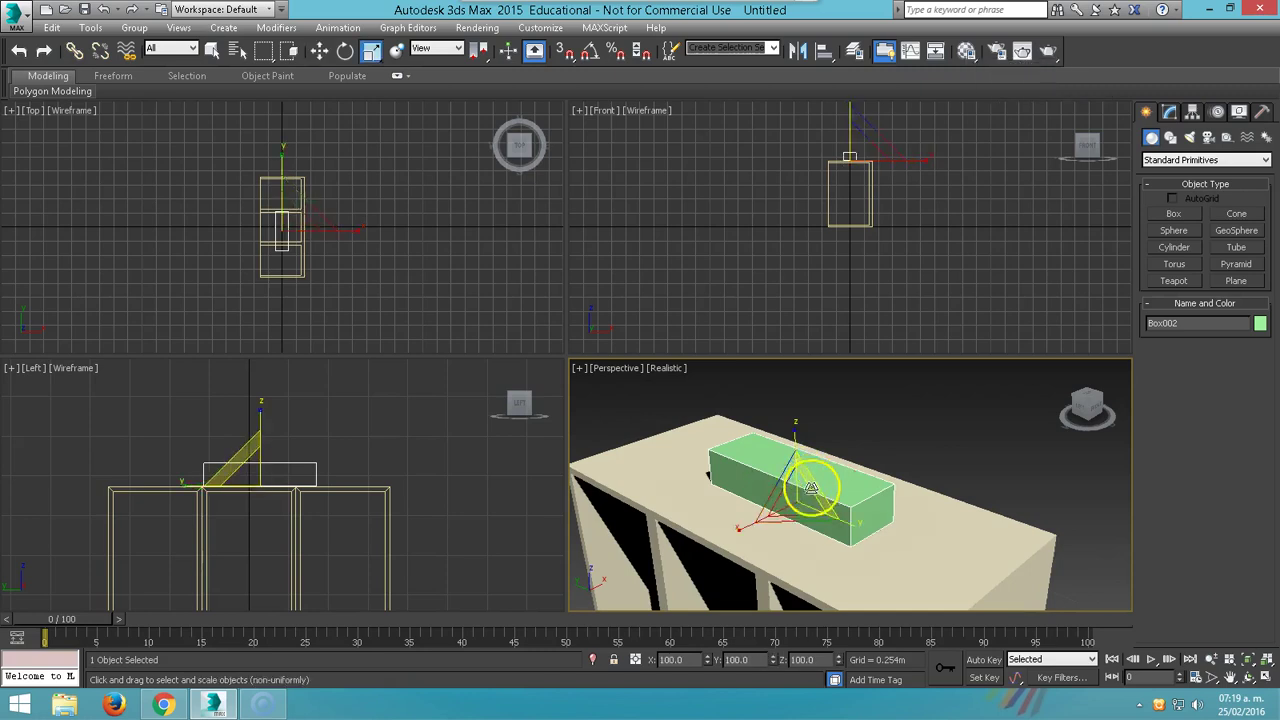
{"action": "left_click_drag", "start_coordinate": [737, 523], "coordinate": [674, 543]}
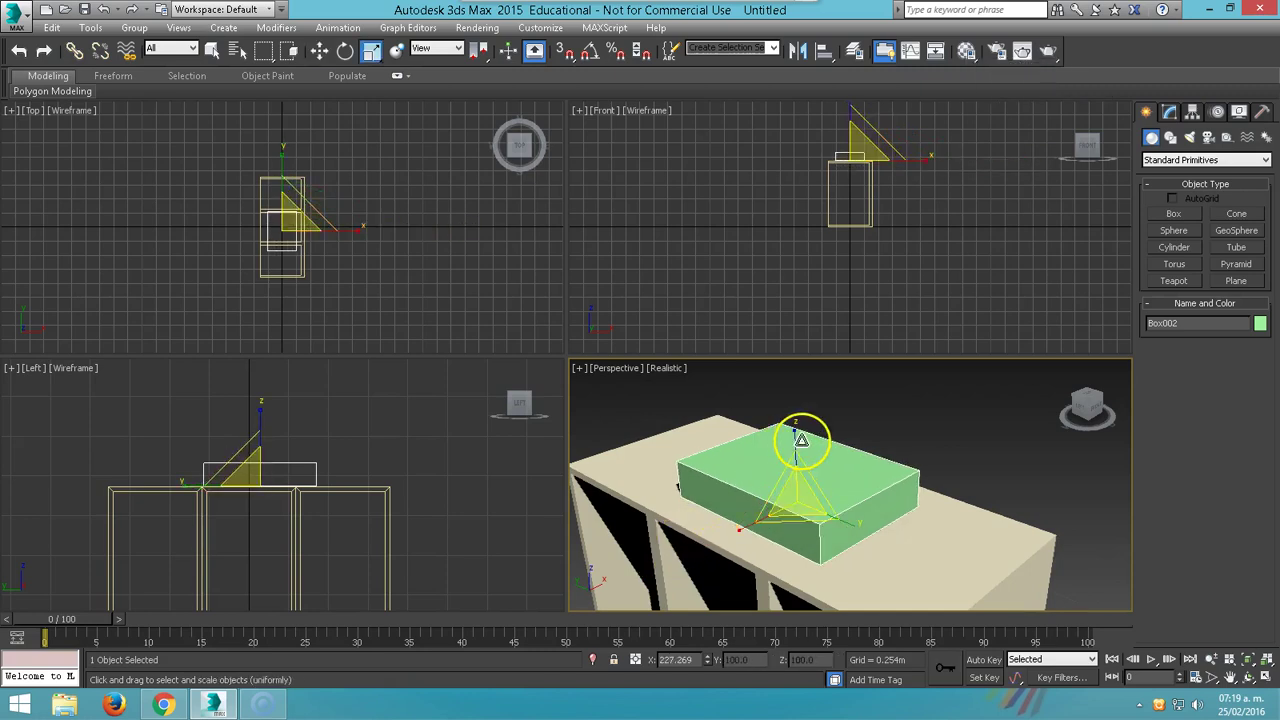
Flatten Box002 and give it 3 length and 3 width segments.
{"action": "left_click_drag", "start_coordinate": [798, 434], "coordinate": [800, 460]}
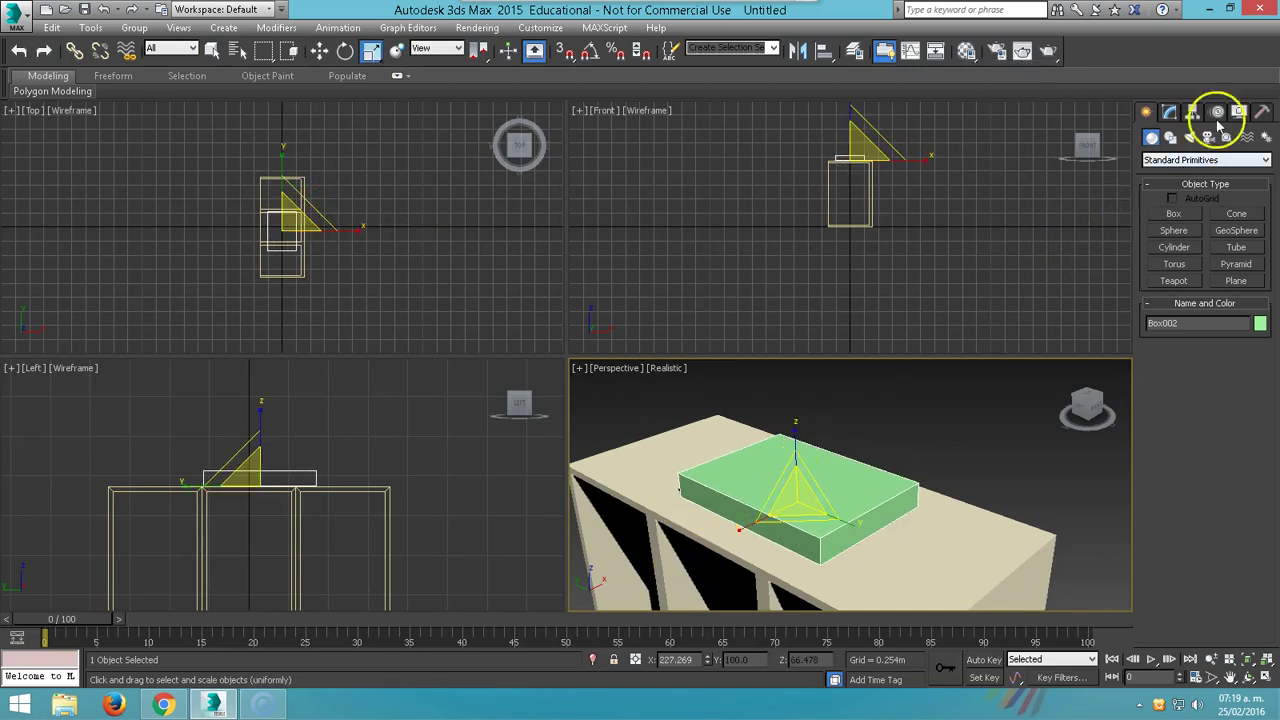
{"action": "left_click", "coordinate": [1170, 116]}
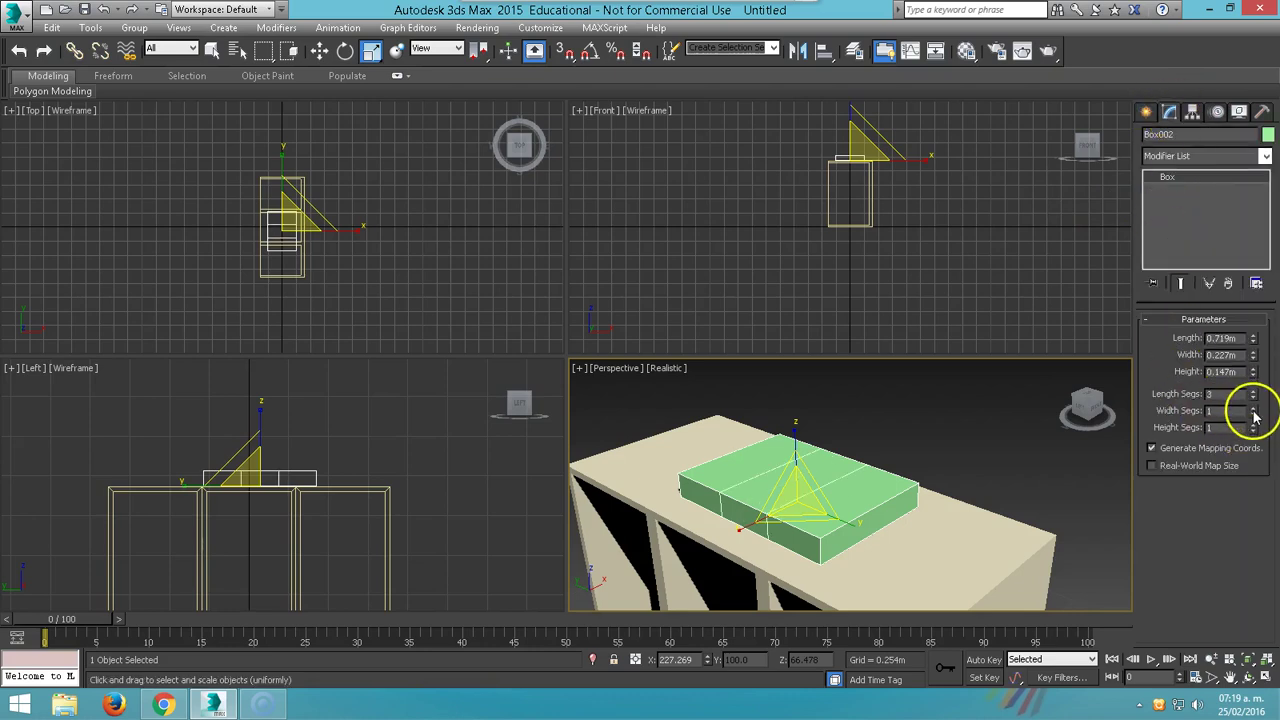
{"action": "middle_click_drag", "start_coordinate": [814, 471], "coordinate": [800, 471]}
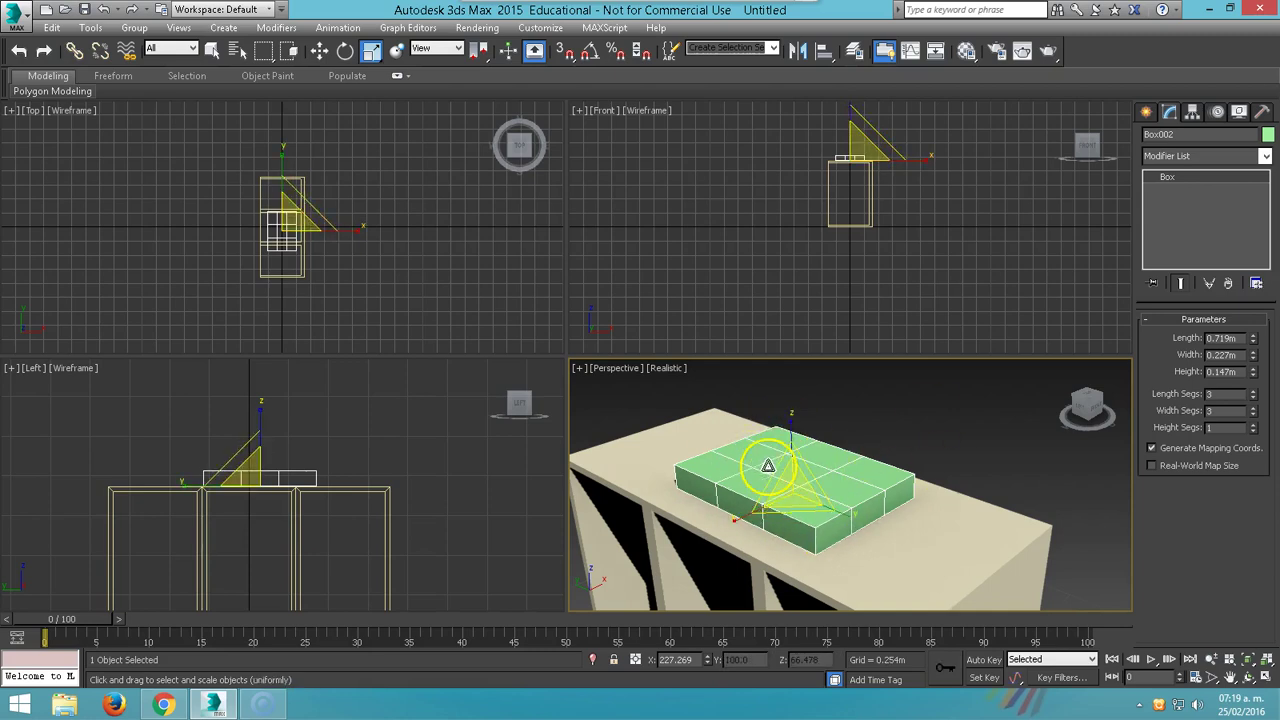
{"action": "left_click_drag", "start_coordinate": [791, 460], "coordinate": [803, 472]}
{"action": "key", "text": "ctrl+z"}
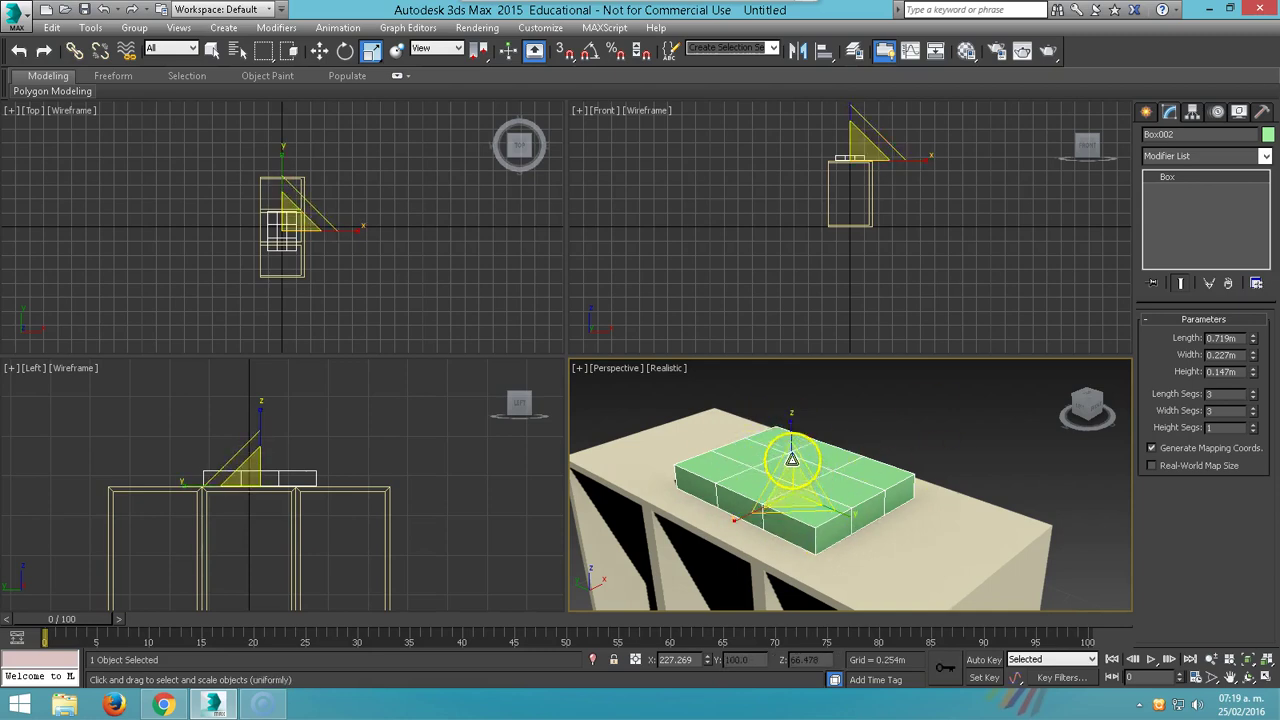
Convert Box002 to Editable Poly and select its centre face in Polygon mode.
{"action": "right_click", "coordinate": [794, 490]}
{"action": "mouse_move", "coordinate": [823, 650]}
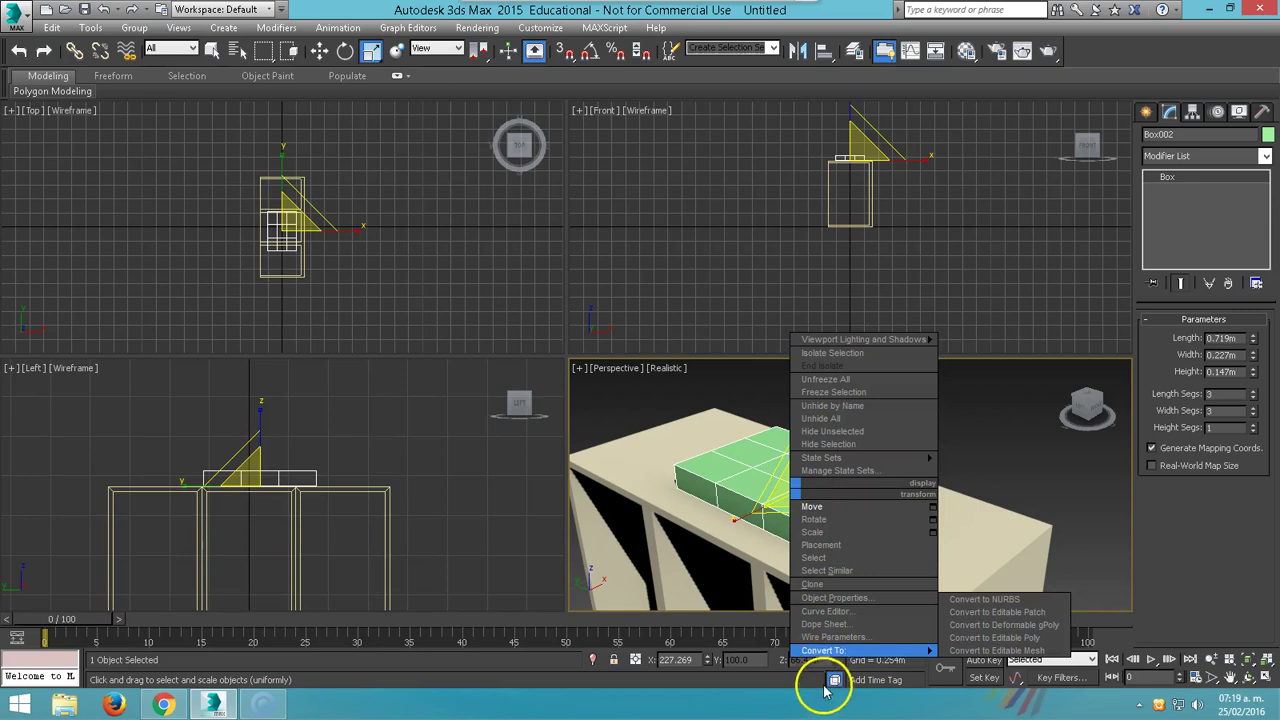
{"action": "left_click", "coordinate": [965, 637]}
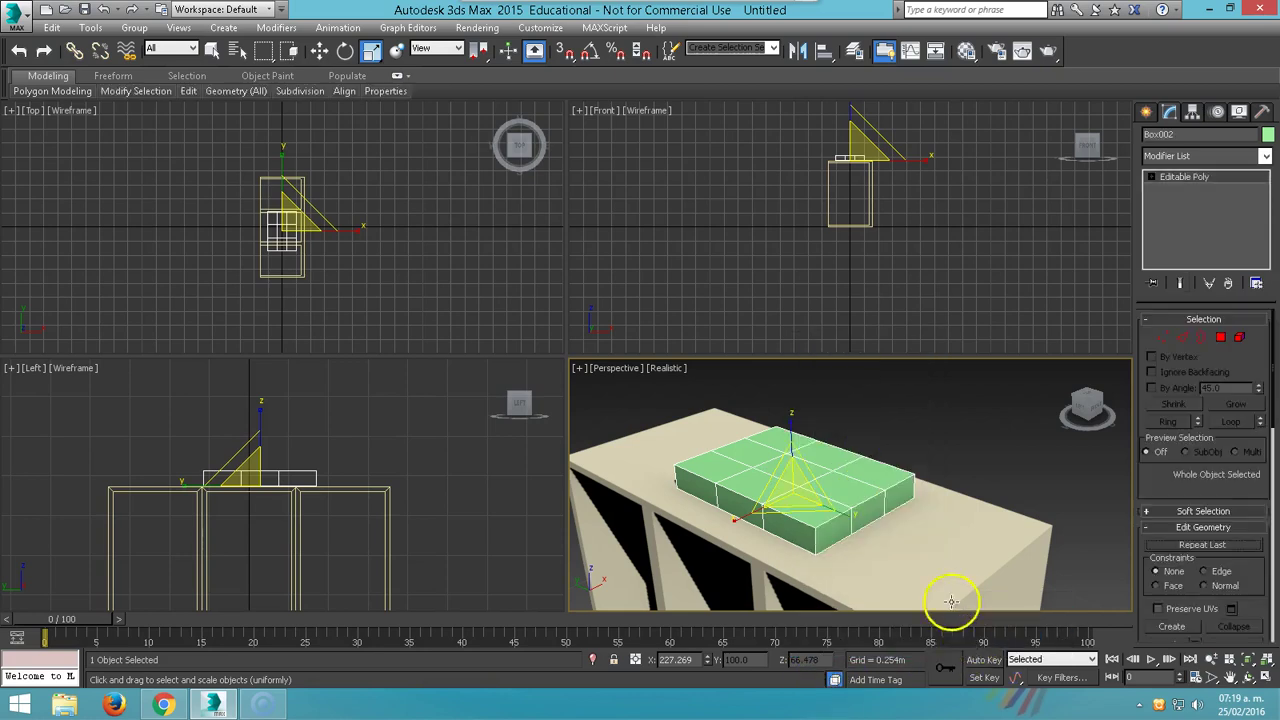
{"action": "left_click", "coordinate": [1220, 337]}
{"action": "left_click", "coordinate": [812, 464]}
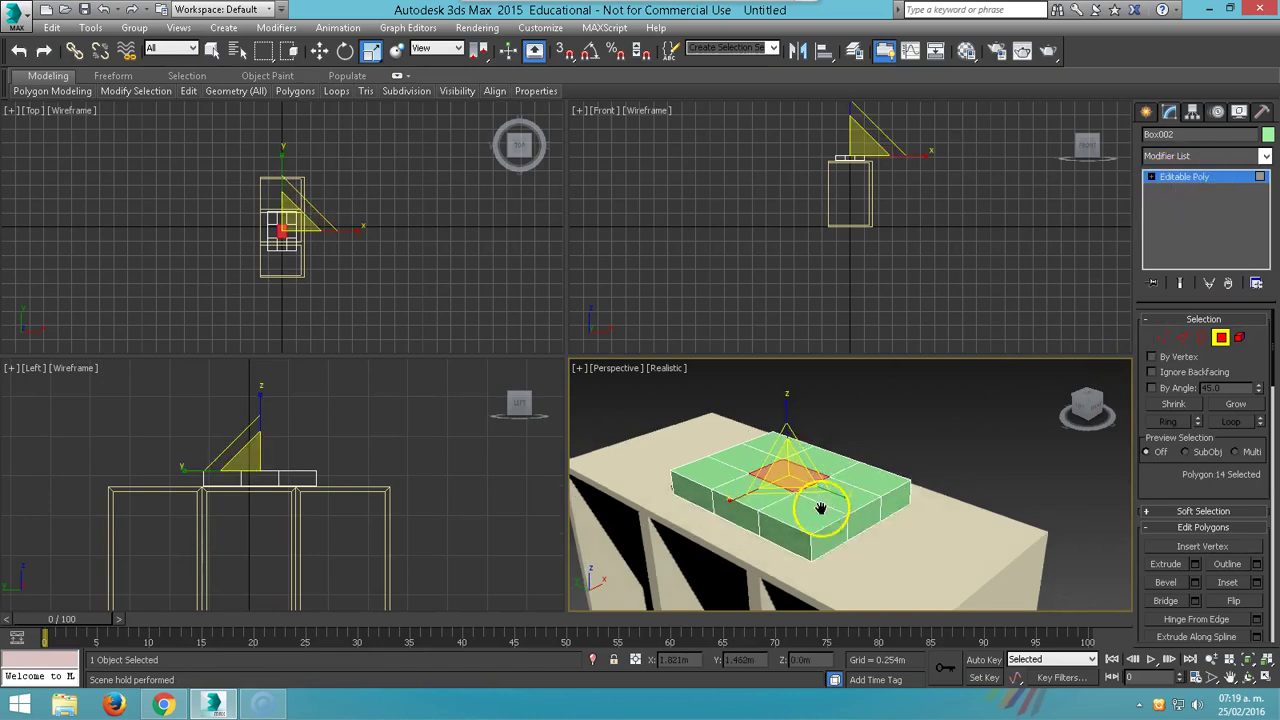
{"action": "middle_click_drag", "start_coordinate": [820, 500], "coordinate": [816, 521]}
{"action": "middle_click_drag", "start_coordinate": [883, 451], "coordinate": [893, 463]}
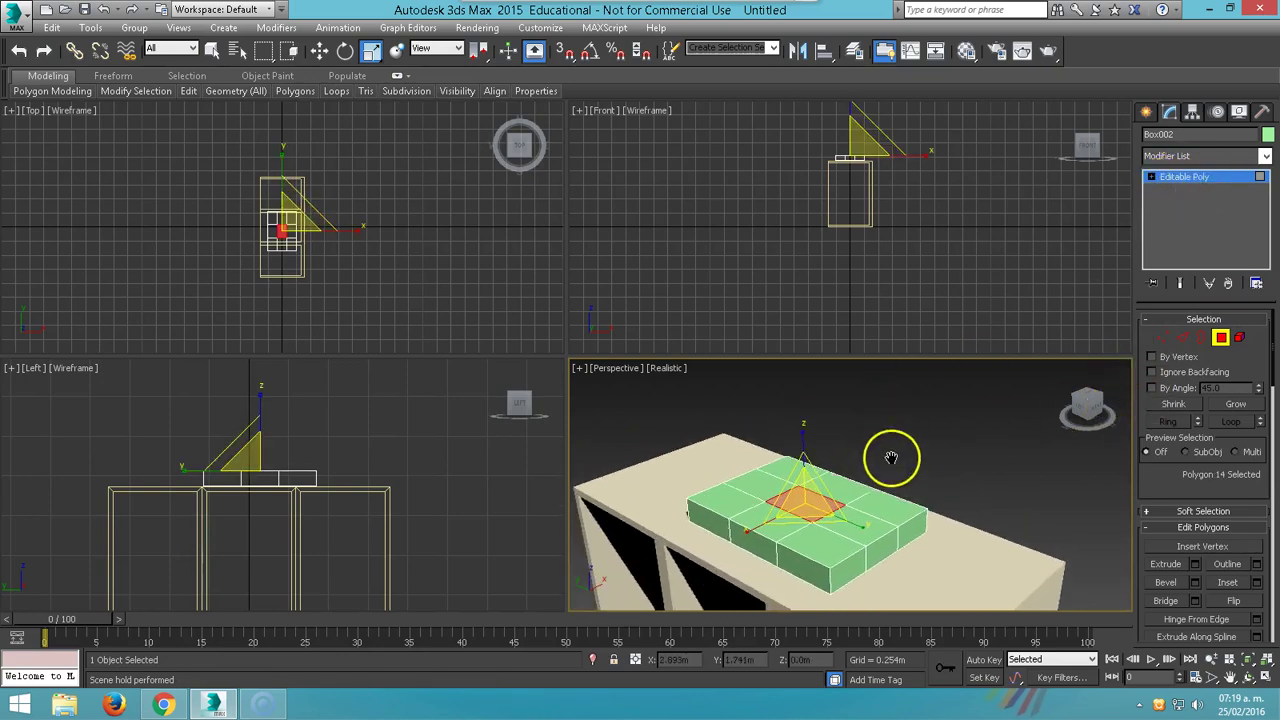
{"action": "key", "text": "alt+w"}
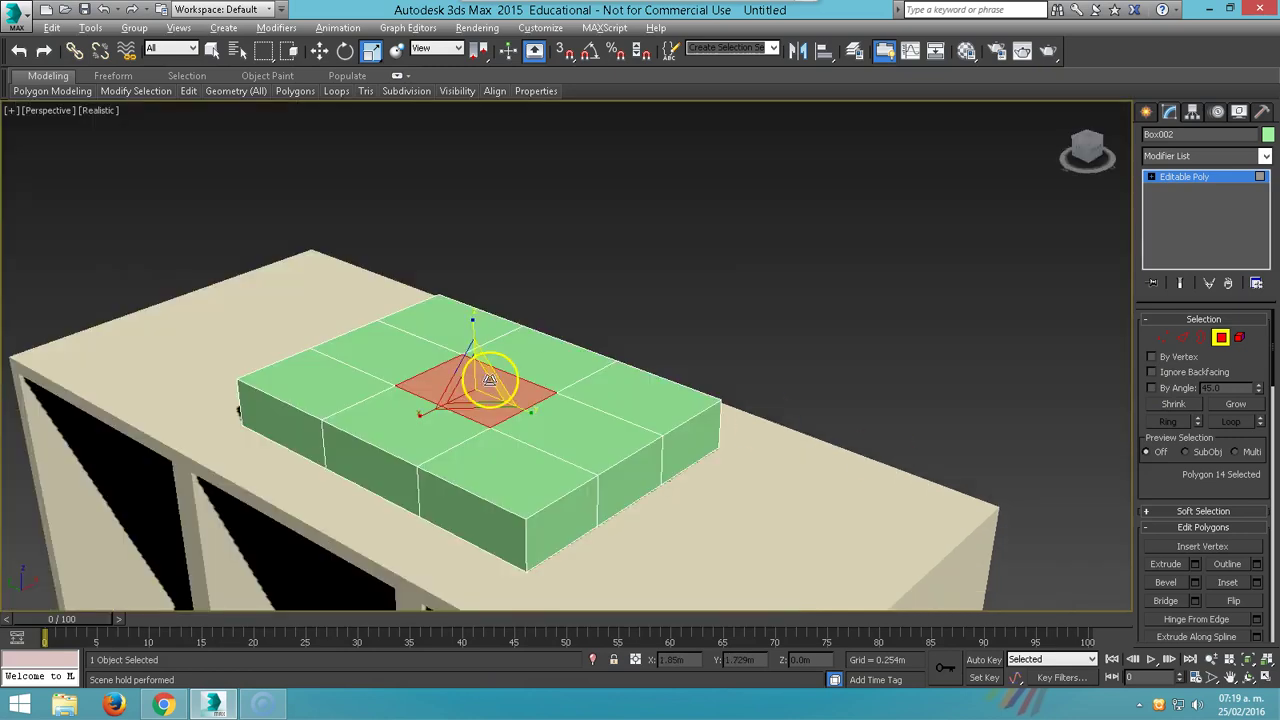
{"action": "middle_click_drag", "start_coordinate": [488, 378], "coordinate": [505, 445]}
Extrude the centre face upward three times into a tall column.
{"action": "right_click", "coordinate": [506, 455]}
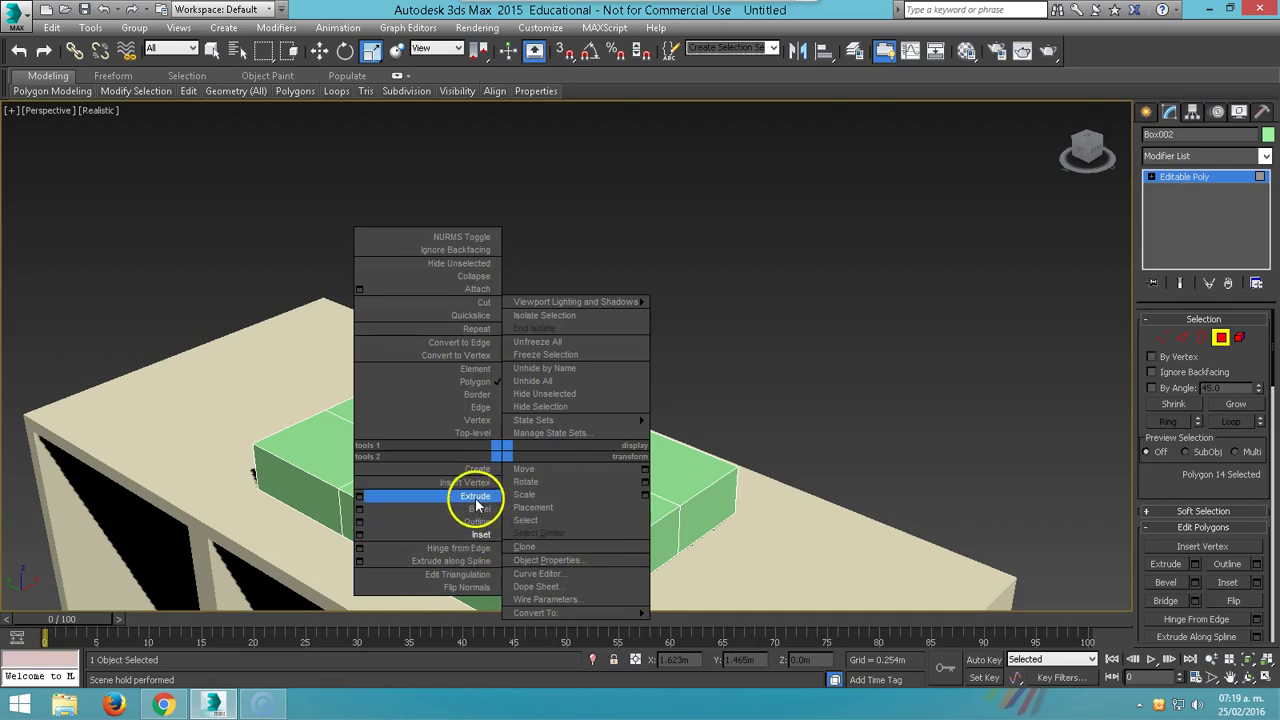
{"action": "left_click", "coordinate": [474, 496]}
{"action": "left_click_drag", "start_coordinate": [486, 457], "coordinate": [490, 198]}
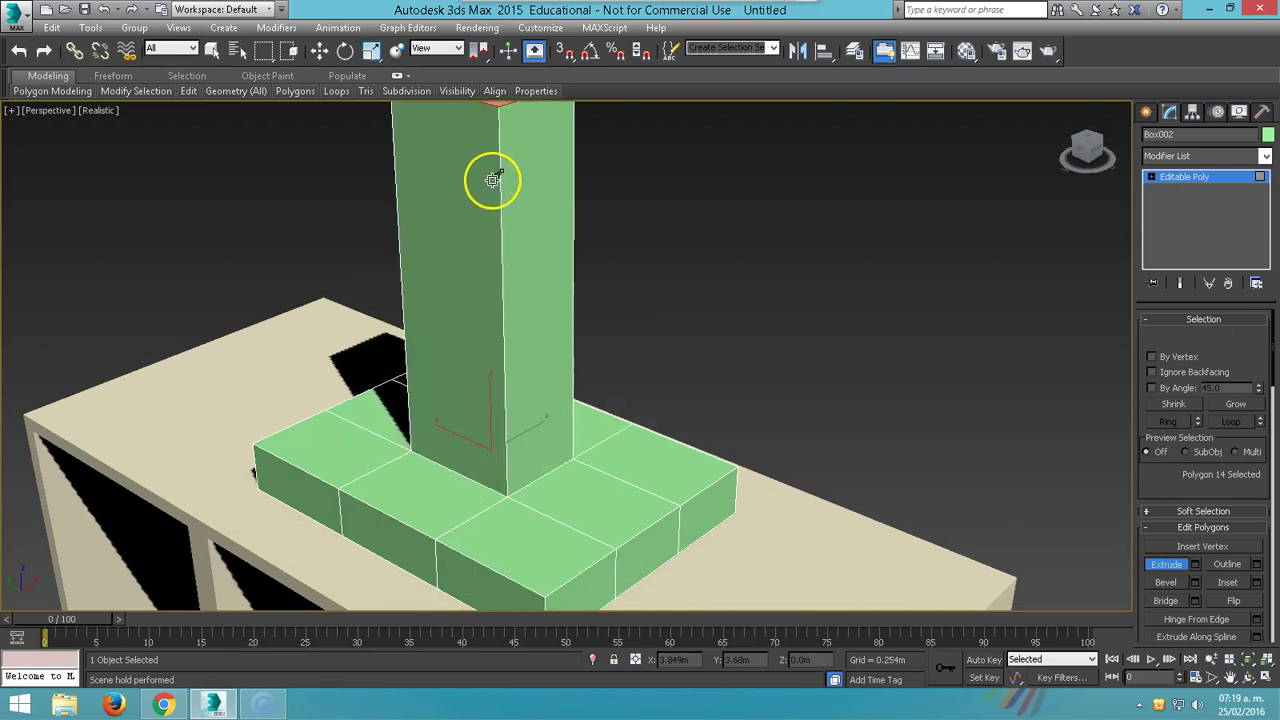
{"action": "middle_click_drag", "start_coordinate": [491, 177], "coordinate": [569, 466]}
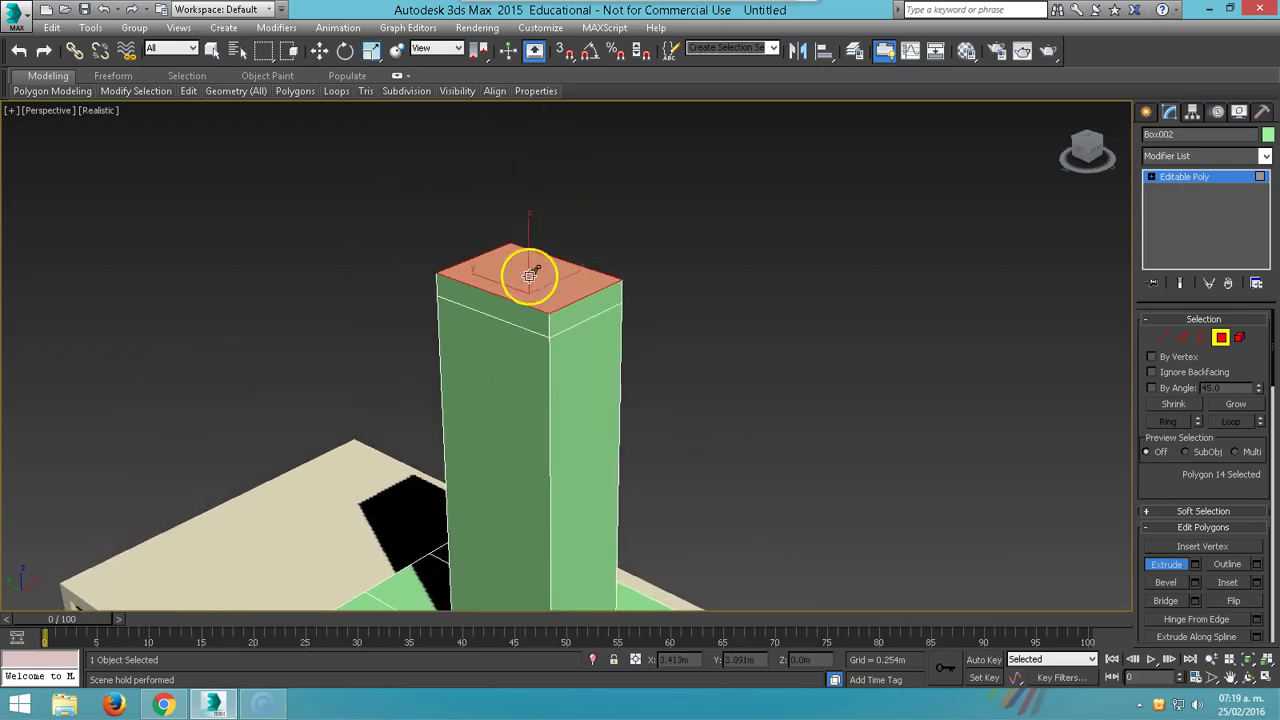
{"action": "left_click_drag", "start_coordinate": [532, 276], "coordinate": [523, 214]}
{"action": "middle_click_drag", "start_coordinate": [523, 214], "coordinate": [534, 280]}
{"action": "left_click_drag", "start_coordinate": [554, 248], "coordinate": [543, 191]}
{"action": "middle_click_drag", "start_coordinate": [543, 191], "coordinate": [594, 269]}
Extrude a side face near the column top outward into an arm.
{"action": "mouse_move", "coordinate": [546, 306]}
{"action": "left_mouse_down"}
{"action": "mouse_move", "coordinate": [542, 276]}
{"action": "mouse_move", "coordinate": [468, 280]}
{"action": "left_mouse_up"}
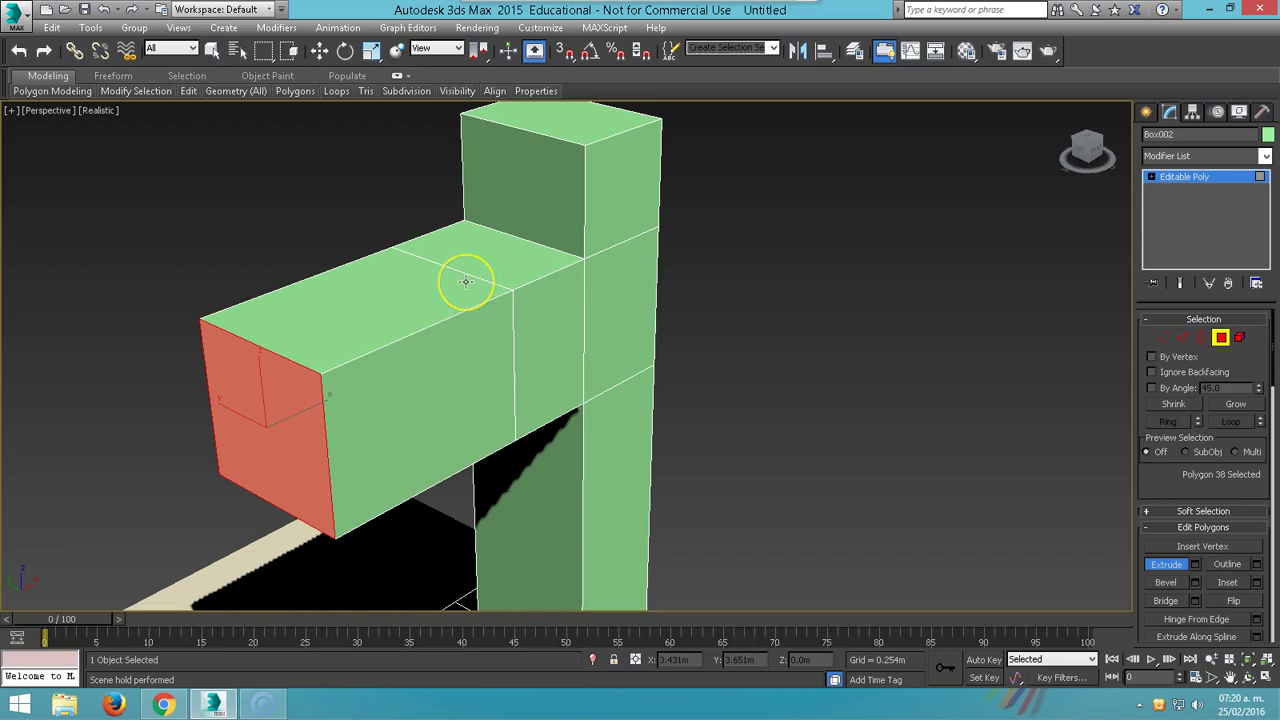
{"action": "key", "text": "alt+w"}
{"action": "middle_click_drag", "start_coordinate": [291, 371], "coordinate": [312, 527]}
Scale the arm's end face wide and tall into a screen shape and move it outward.
{"action": "key", "text": "r"}
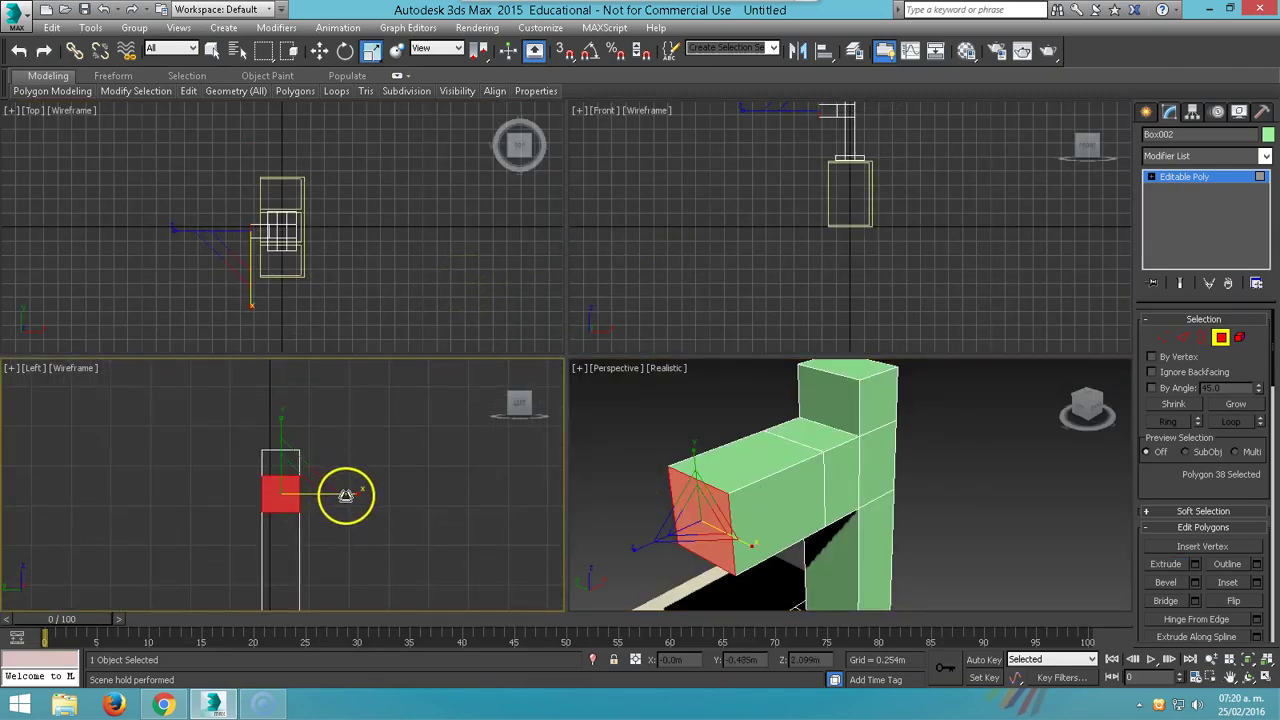
{"action": "left_click_drag", "start_coordinate": [343, 494], "coordinate": [857, 540]}
{"action": "left_click_drag", "start_coordinate": [277, 430], "coordinate": [285, 140]}
{"action": "scroll", "coordinate": [840, 463], "scroll_direction": "down", "scroll_amount": 3}
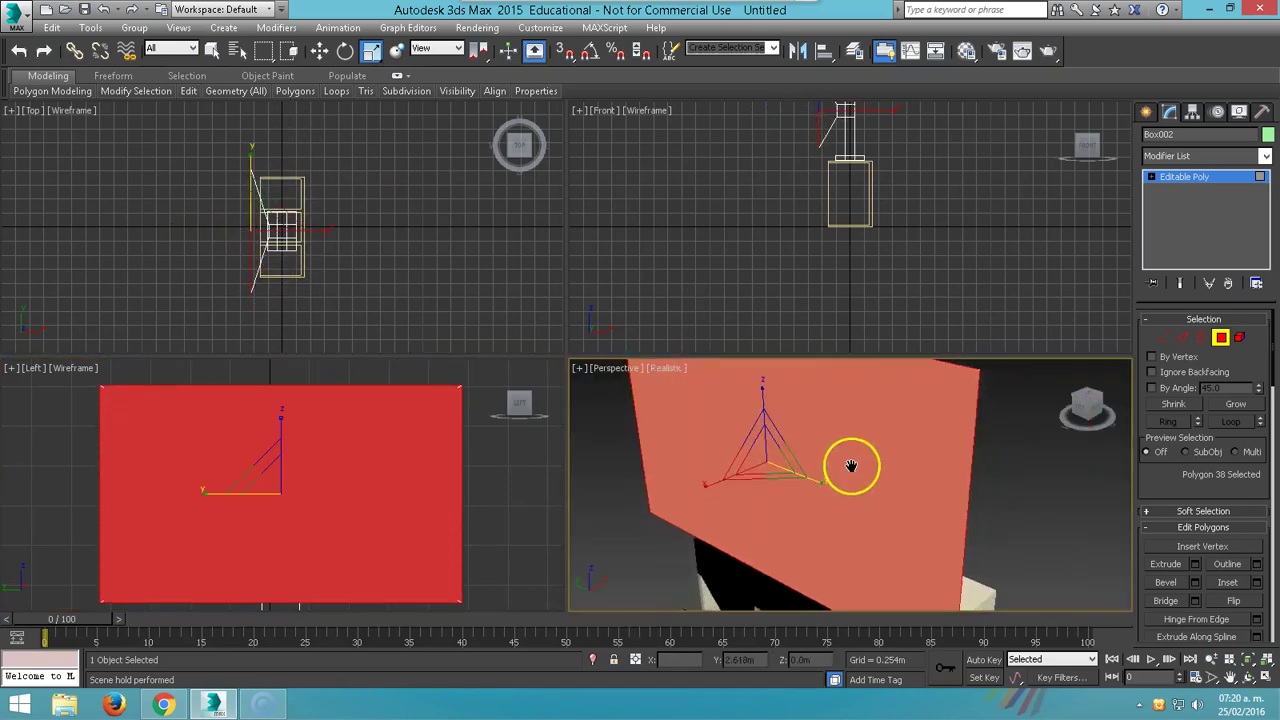
{"action": "scroll", "coordinate": [849, 466], "scroll_direction": "down", "scroll_amount": 2}
{"action": "middle_click_drag", "start_coordinate": [900, 214], "coordinate": [899, 255]}
{"action": "left_click", "coordinate": [666, 368]}
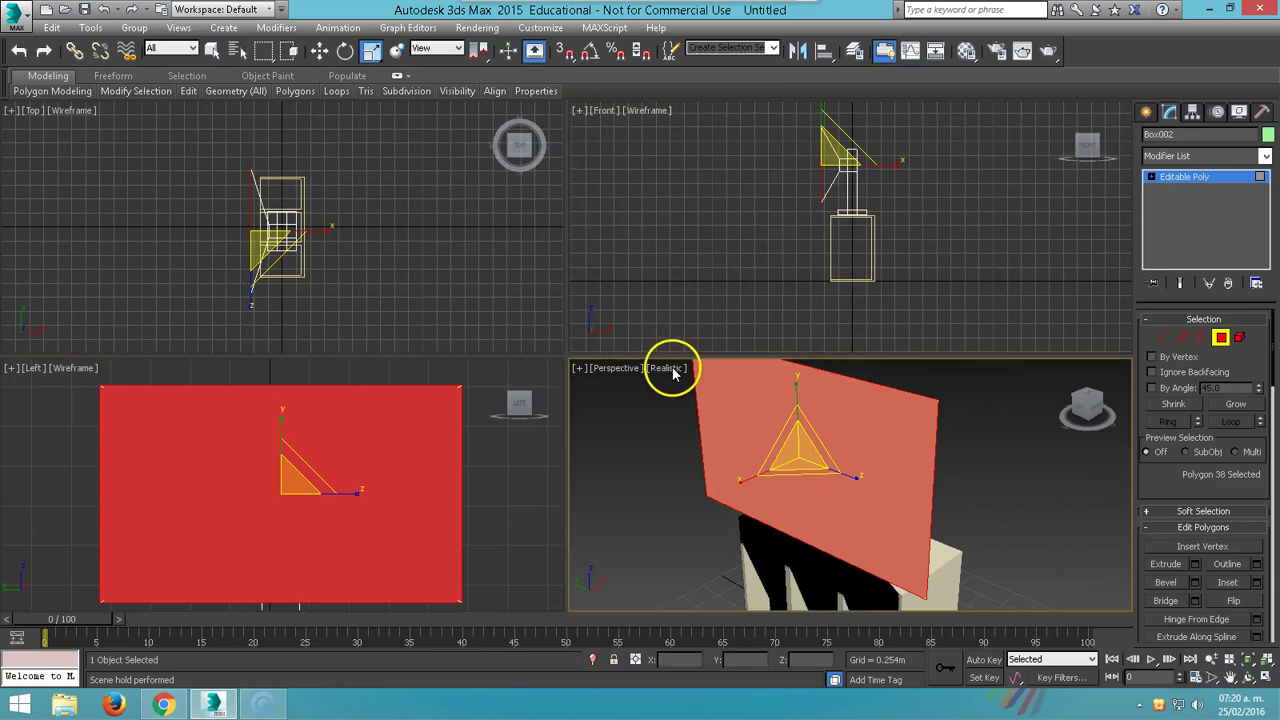
{"action": "left_click", "coordinate": [712, 405]}
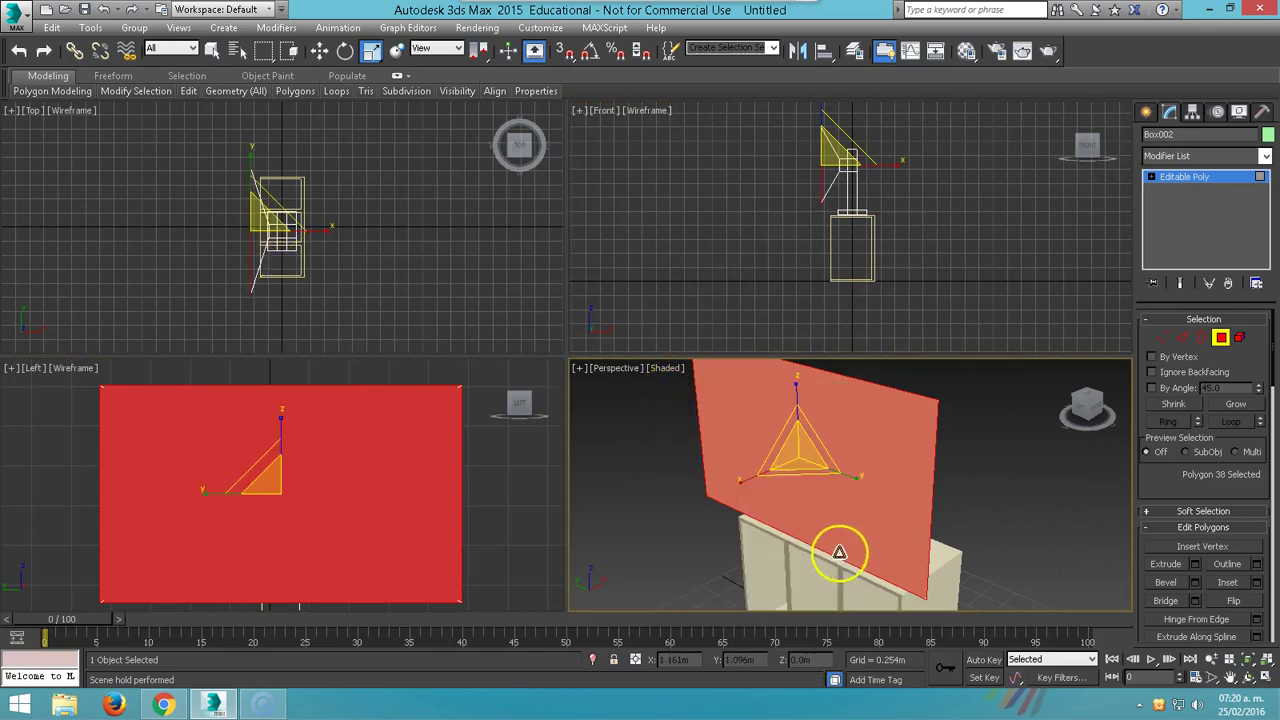
{"action": "middle_click_drag", "start_coordinate": [839, 553], "coordinate": [857, 486], "text": "alt"}
{"action": "middle_click_drag", "start_coordinate": [826, 240], "coordinate": [822, 275]}
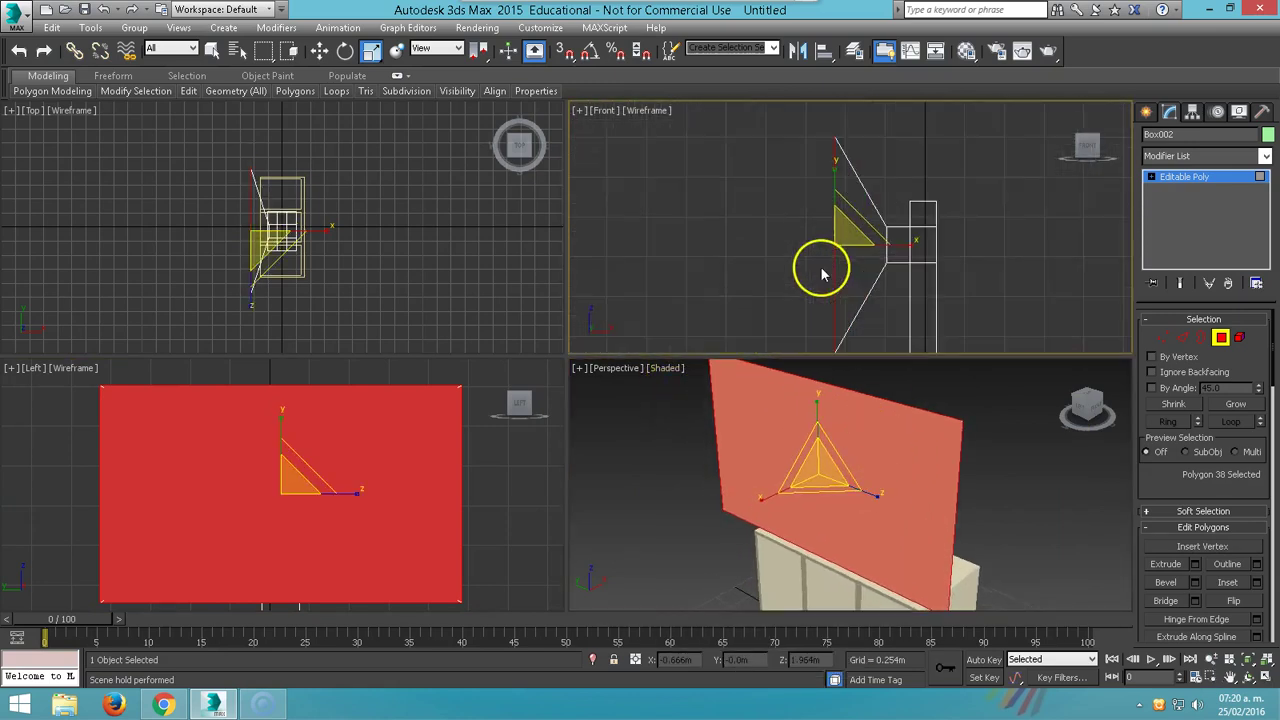
{"action": "key", "text": "w"}
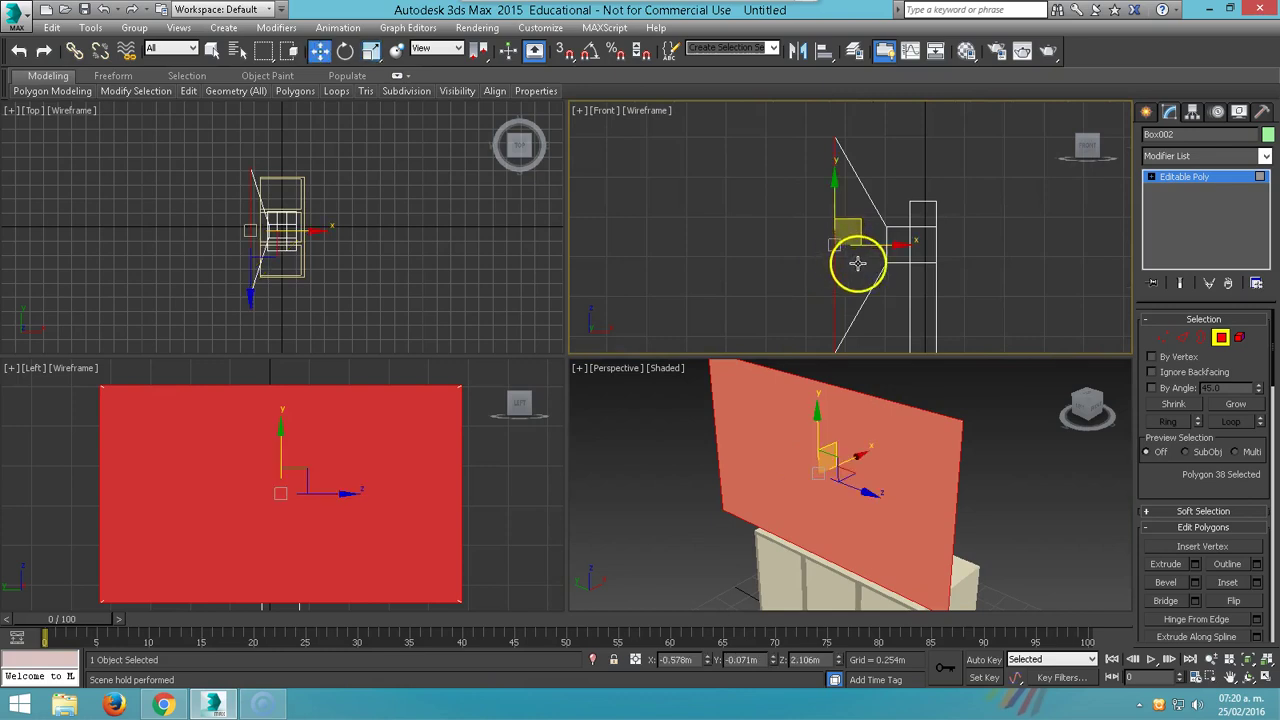
{"action": "left_click_drag", "start_coordinate": [857, 262], "coordinate": [888, 262]}
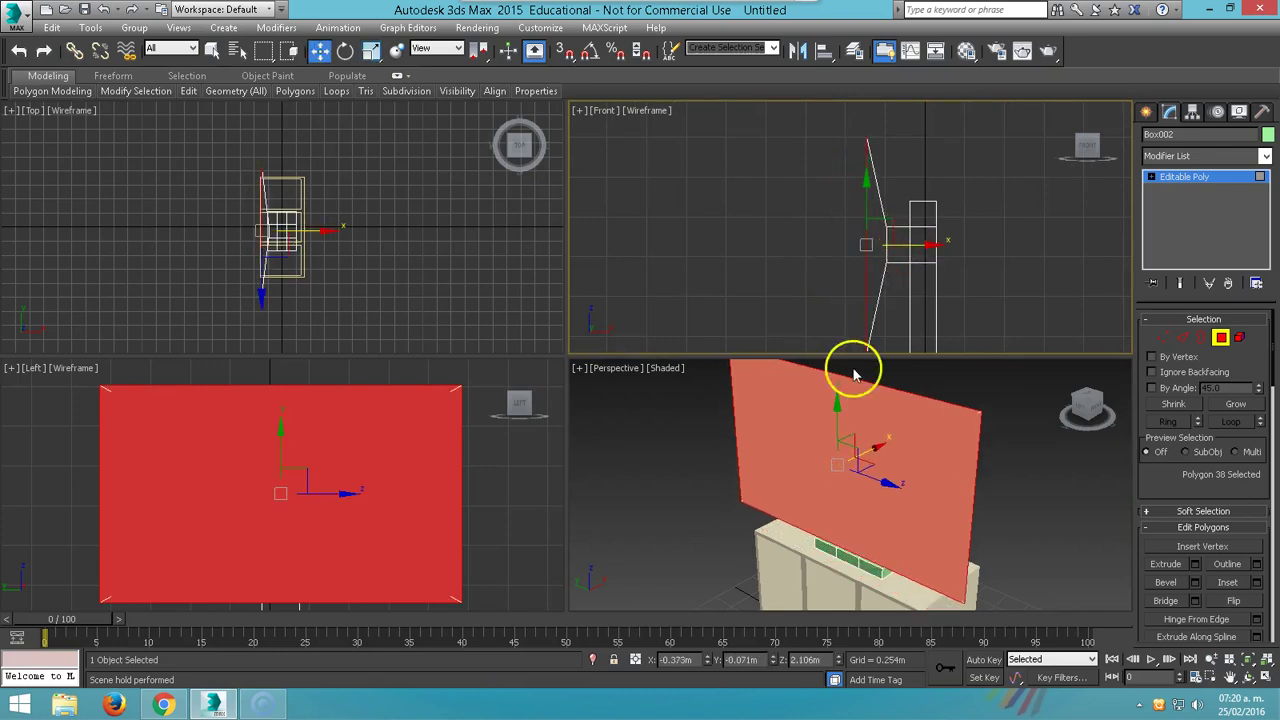
Extrude the screen face into a thin 0.026m monitor slab.
{"action": "key", "text": "ctrl+w"}
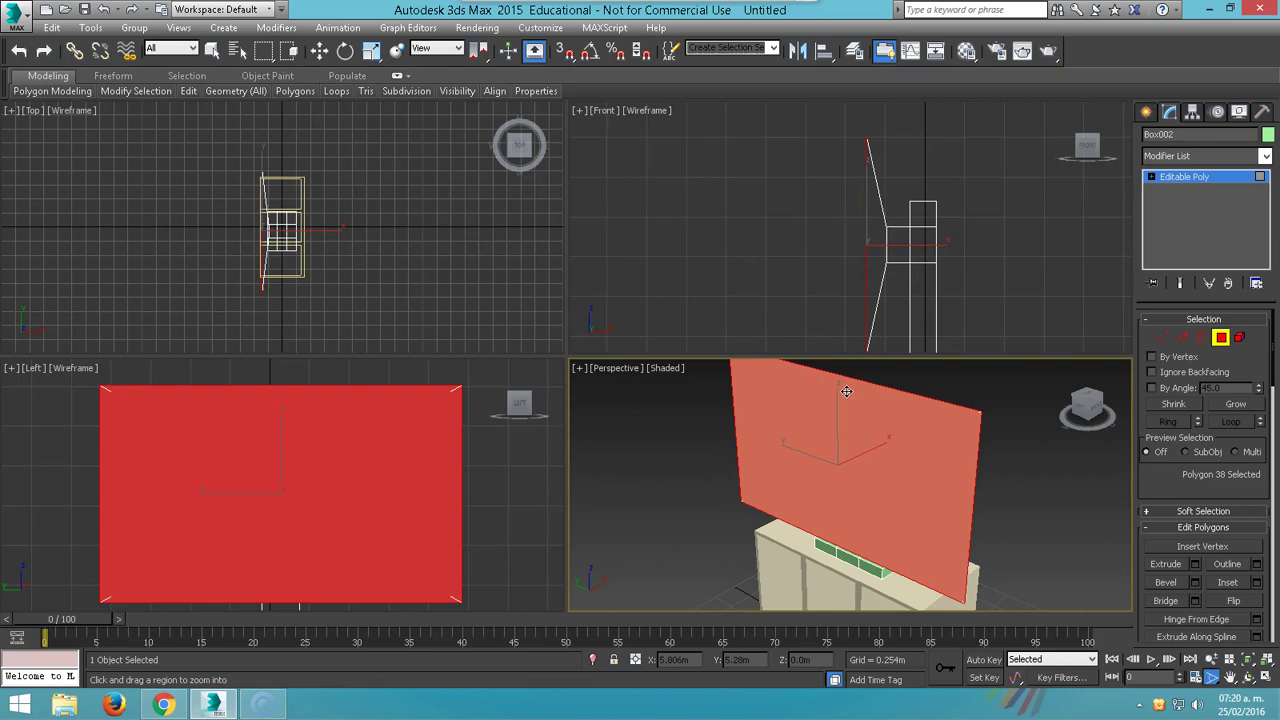
{"action": "key", "text": "shift+e"}
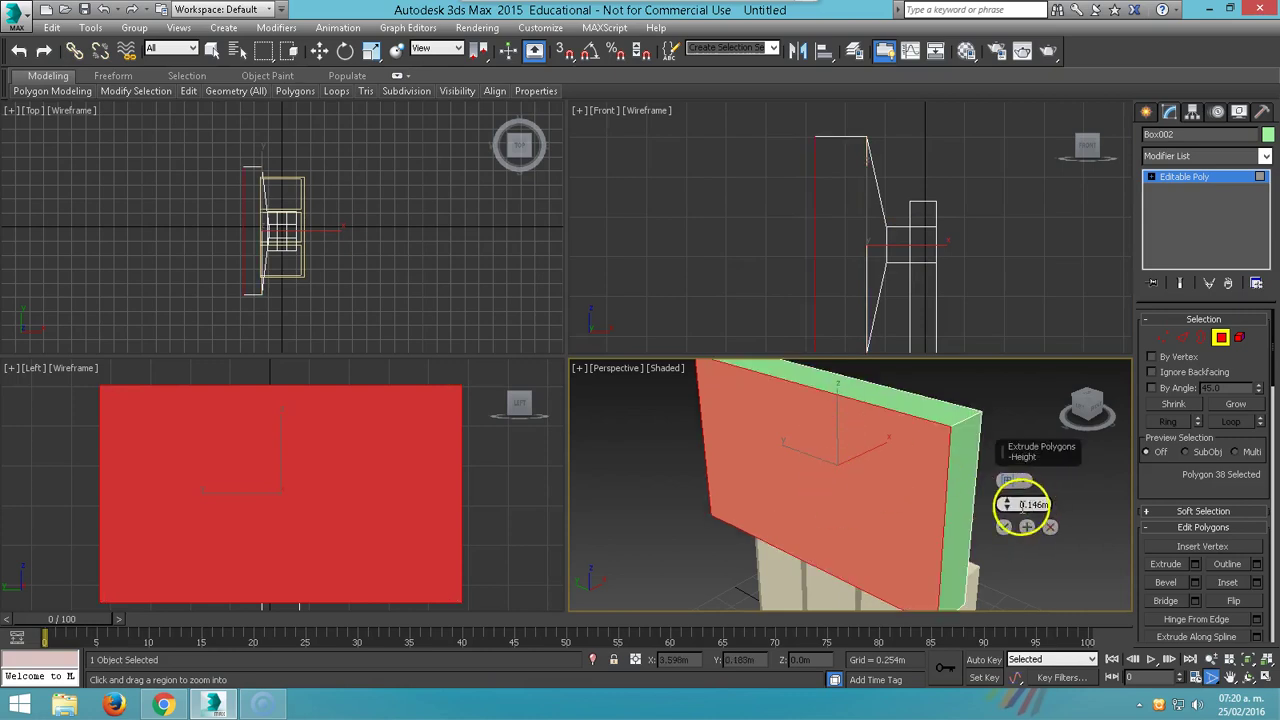
{"action": "left_click_drag", "start_coordinate": [1007, 504], "coordinate": [1004, 516]}
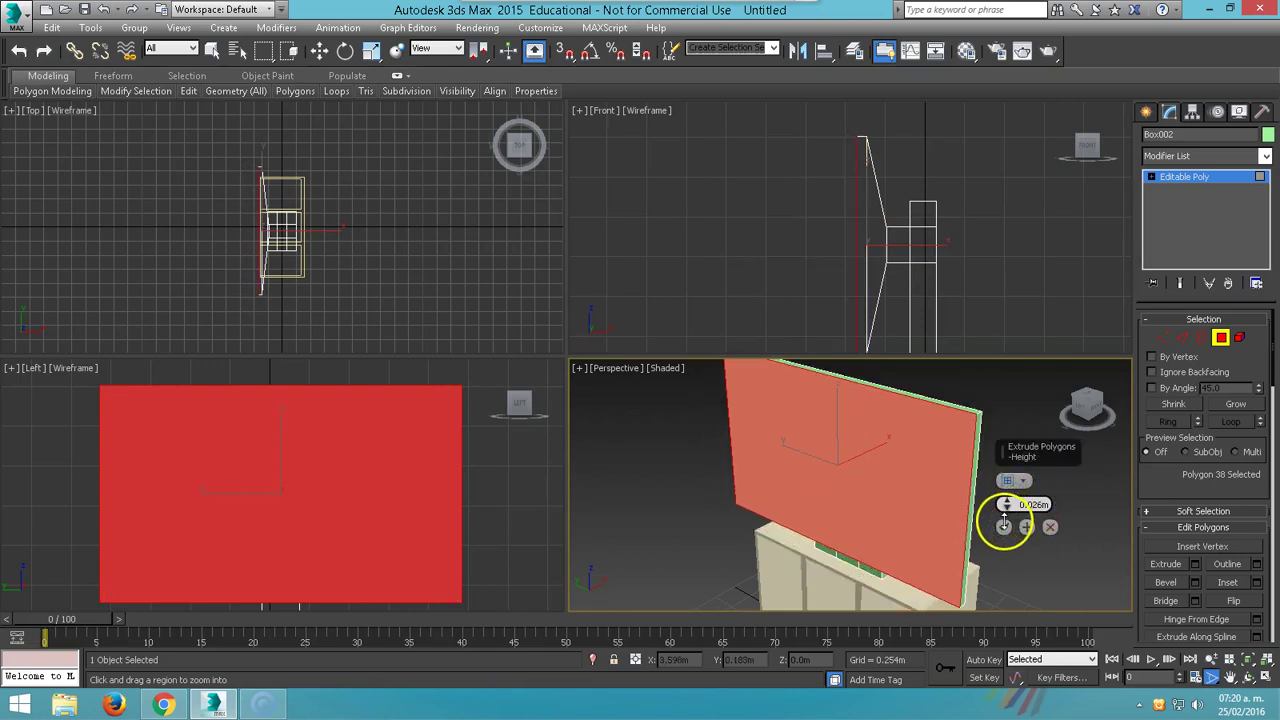
{"action": "left_click", "coordinate": [1004, 527]}
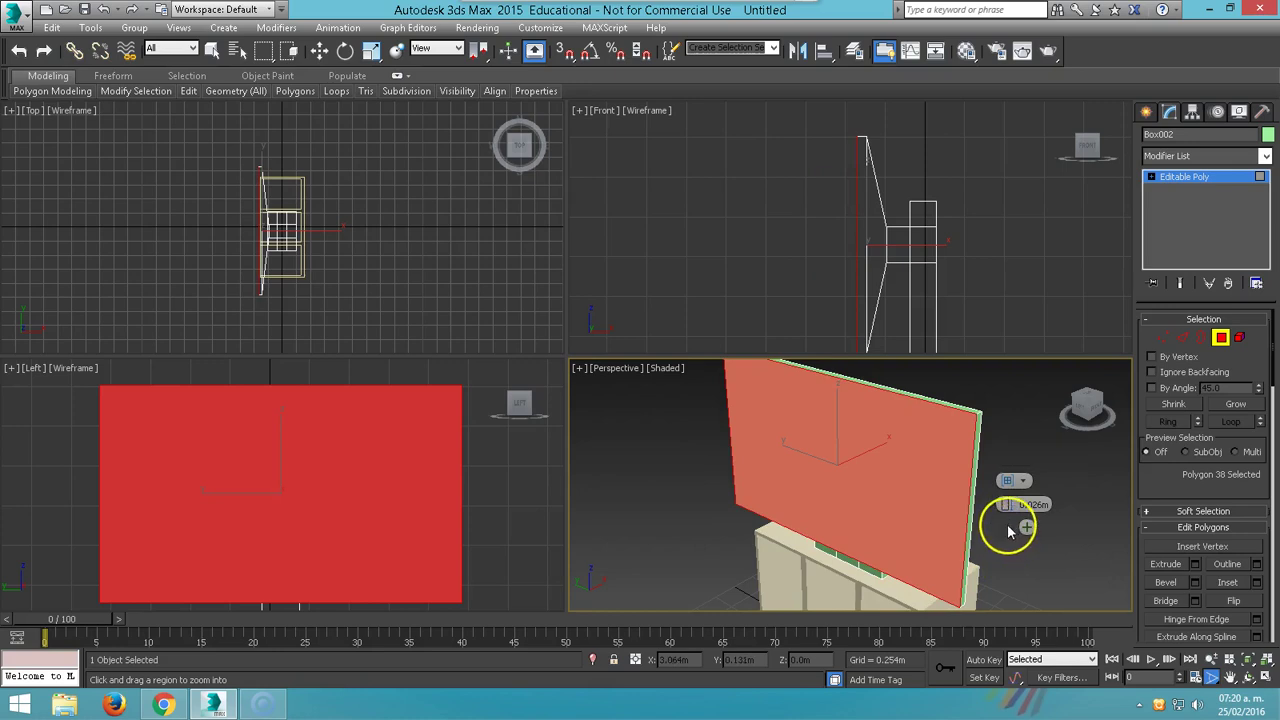
Inset a border on the monitor's front face and recess the screen slightly inward.
{"action": "key", "text": "w"}
{"action": "right_click", "coordinate": [830, 471]}
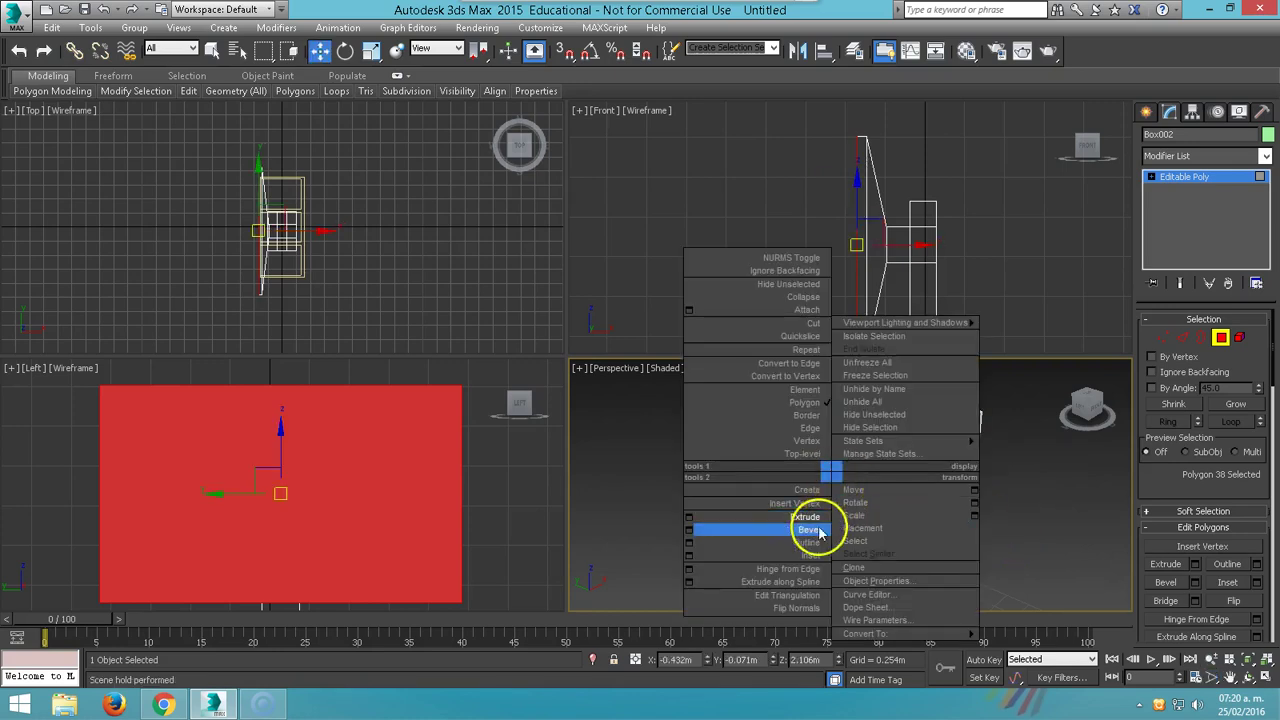
{"action": "left_click", "coordinate": [810, 556]}
{"action": "left_click_drag", "start_coordinate": [843, 471], "coordinate": [849, 463]}
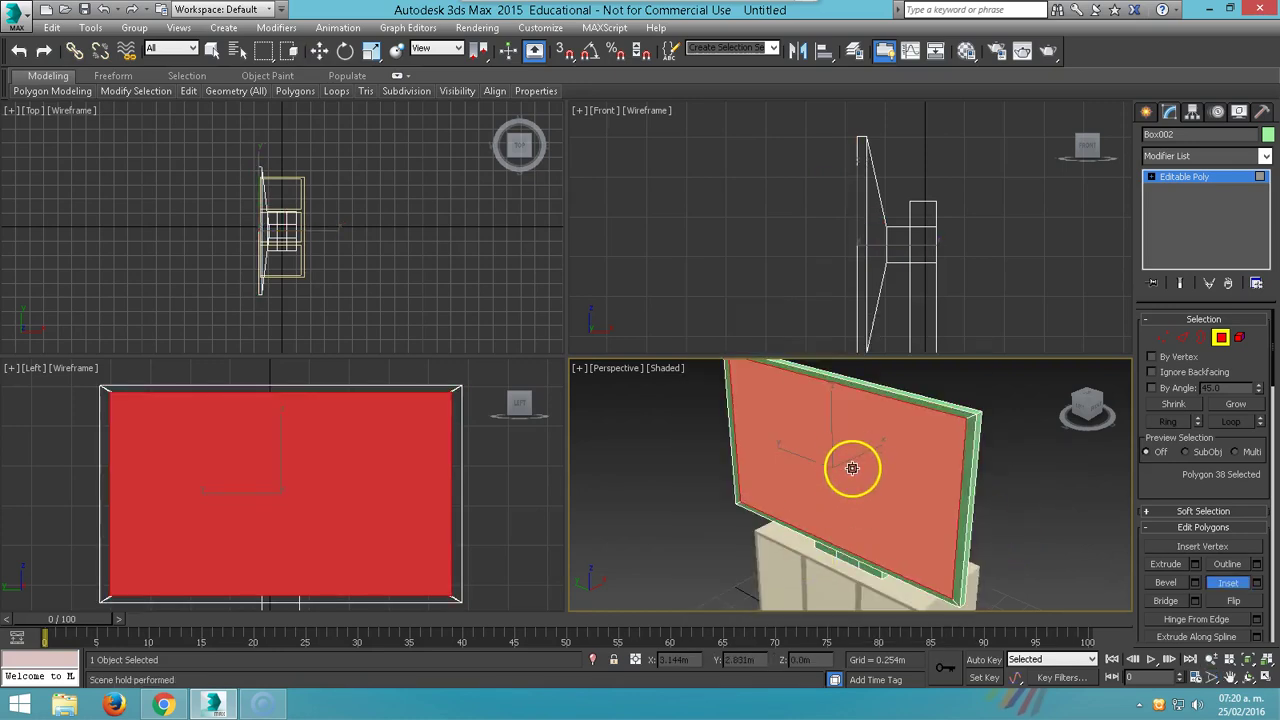
{"action": "right_click", "coordinate": [845, 453]}
{"action": "right_click", "coordinate": [843, 451]}
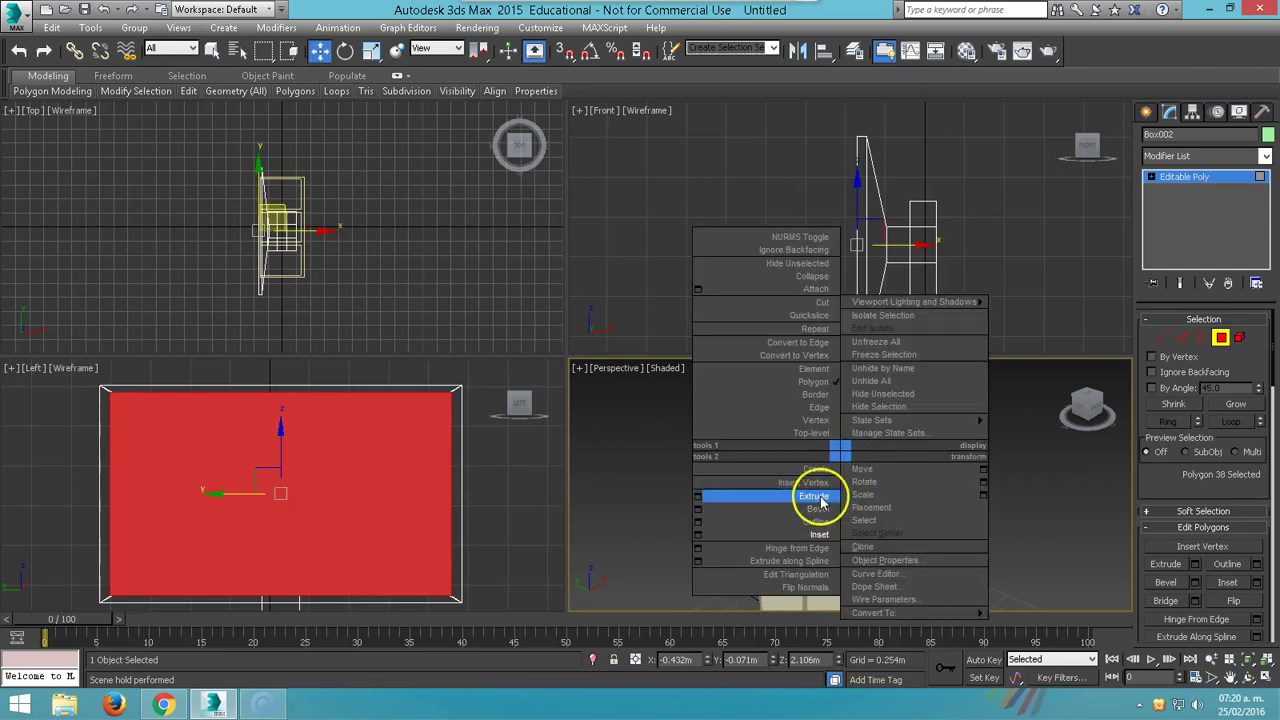
{"action": "left_click", "coordinate": [823, 505]}
{"action": "left_click_drag", "start_coordinate": [865, 467], "coordinate": [863, 470]}
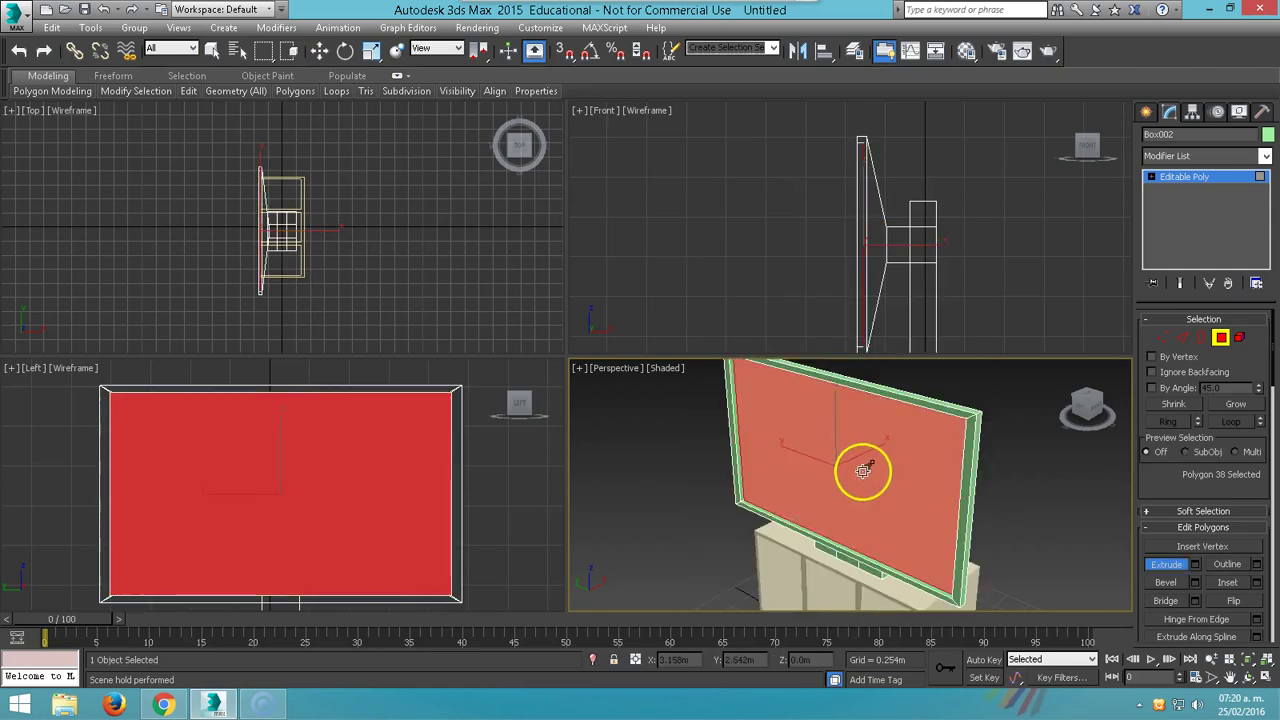
{"action": "key", "text": "ctrl+d"}
{"action": "mouse_move", "coordinate": [914, 486]}
{"action": "middle_mouse_down", "text": "alt"}
{"action": "mouse_move", "coordinate": [943, 443]}
{"action": "mouse_move", "coordinate": [894, 502]}
{"action": "middle_mouse_up", "text": "alt"}
{"action": "key", "text": "shift+q"}
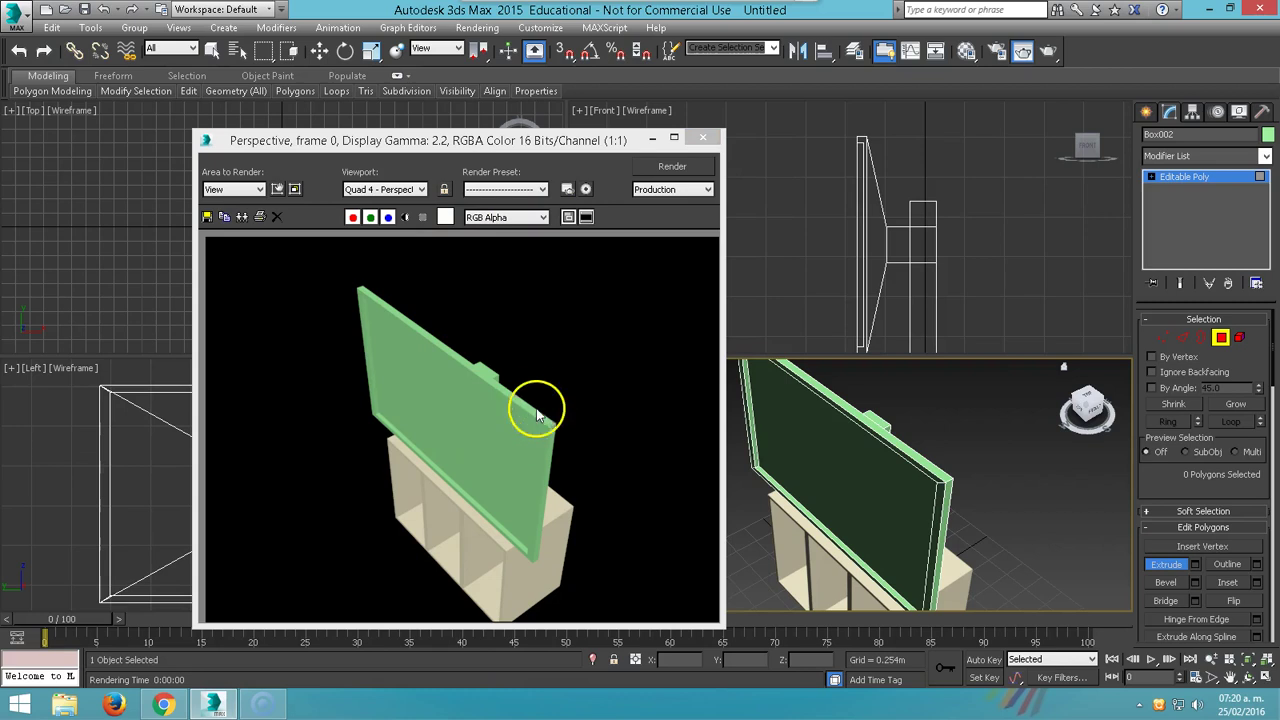
Close the rendered frame and maximize the Perspective viewport.
{"action": "left_click", "coordinate": [703, 137]}
{"action": "middle_click_drag", "start_coordinate": [887, 492], "coordinate": [885, 508]}
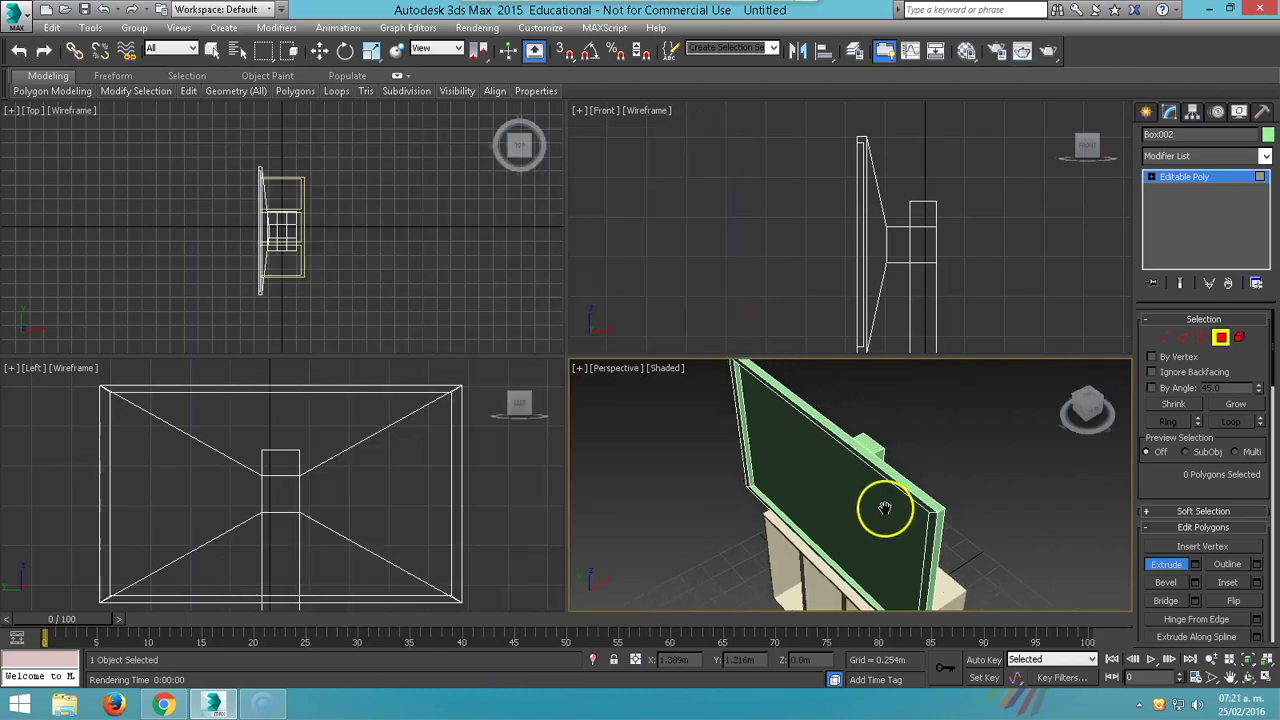
{"action": "left_click", "coordinate": [1266, 677]}
In Edge mode, select the top edges of the stand block behind the monitor.
{"action": "middle_click_drag", "start_coordinate": [457, 194], "coordinate": [592, 440]}
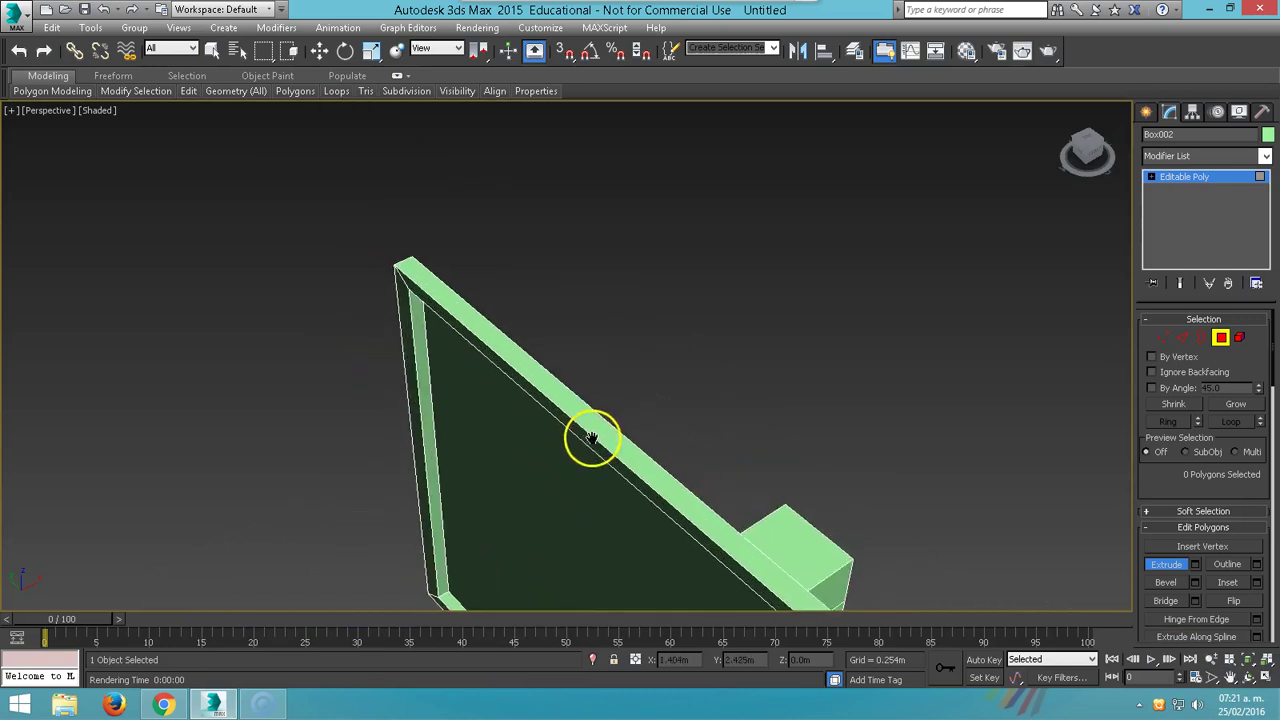
{"action": "scroll", "coordinate": [592, 440], "scroll_direction": "up", "scroll_amount": 2}
{"action": "mouse_move", "coordinate": [420, 266]}
{"action": "middle_mouse_down"}
{"action": "mouse_move", "coordinate": [714, 429]}
{"action": "mouse_move", "coordinate": [484, 281]}
{"action": "middle_mouse_up"}
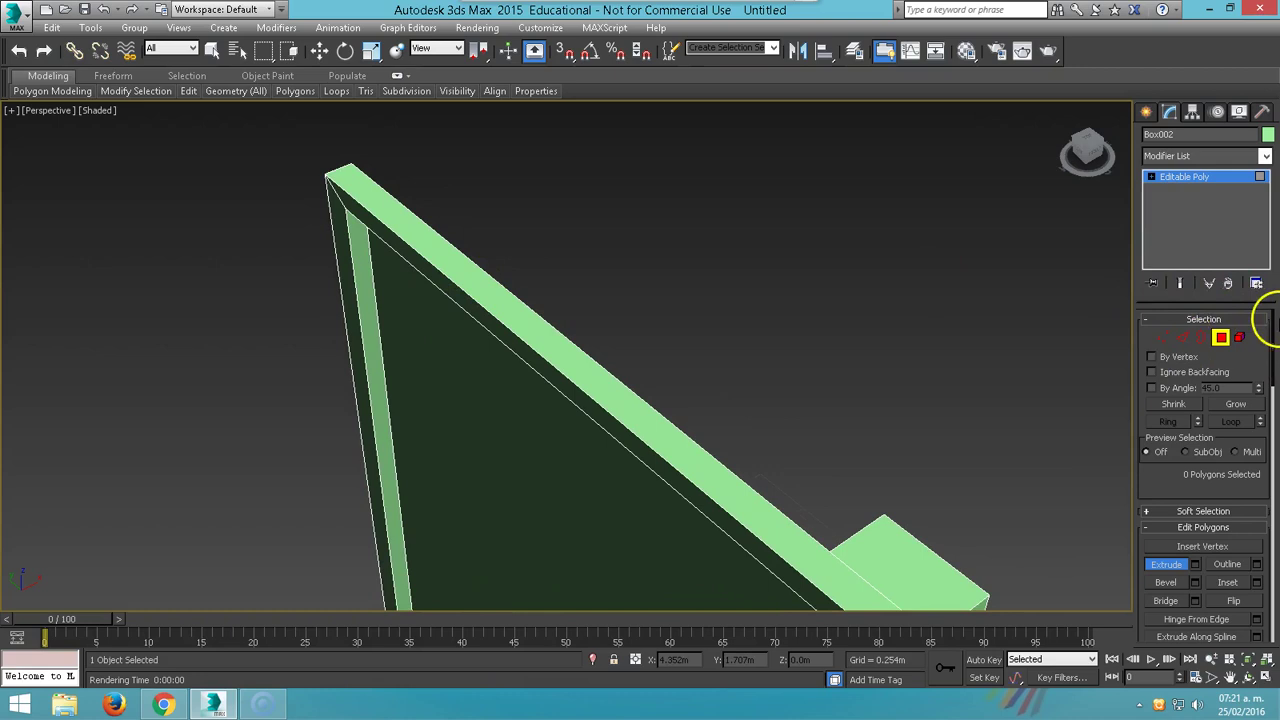
{"action": "left_click", "coordinate": [1183, 339]}
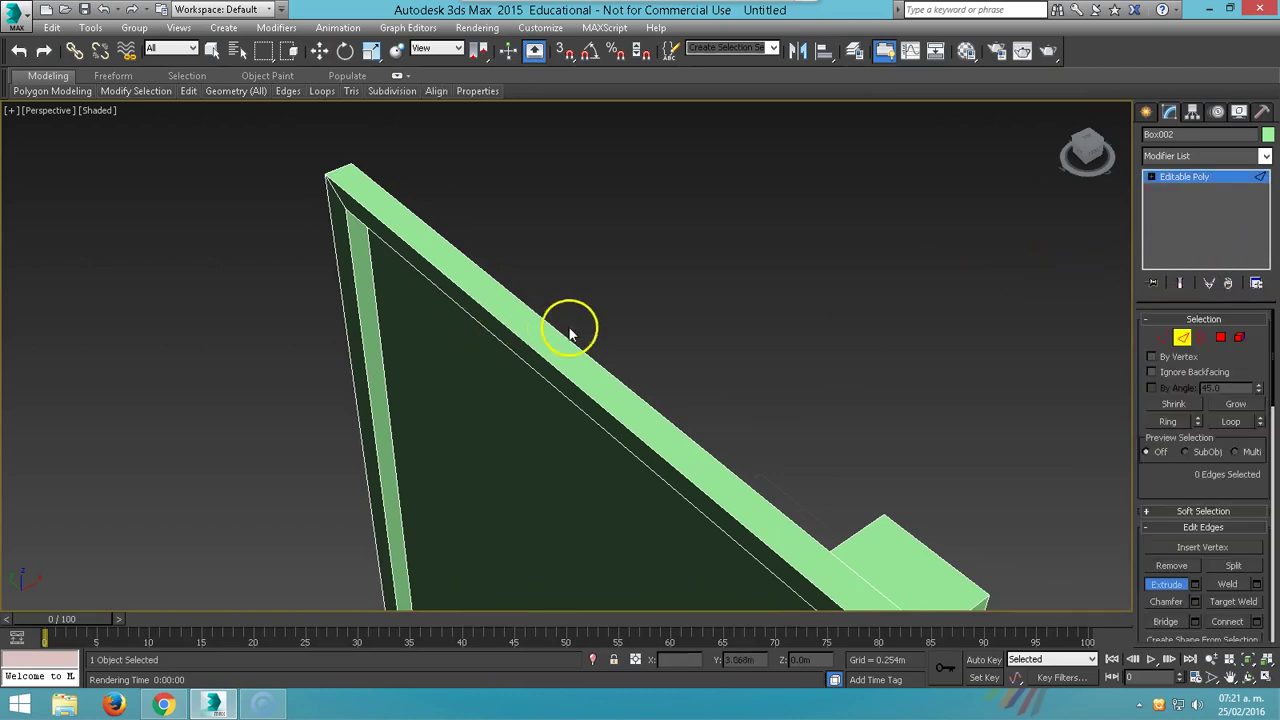
{"action": "mouse_move", "coordinate": [717, 411]}
{"action": "middle_mouse_down", "text": "alt"}
{"action": "mouse_move", "coordinate": [626, 374]}
{"action": "mouse_move", "coordinate": [638, 372]}
{"action": "middle_mouse_up", "text": "alt"}
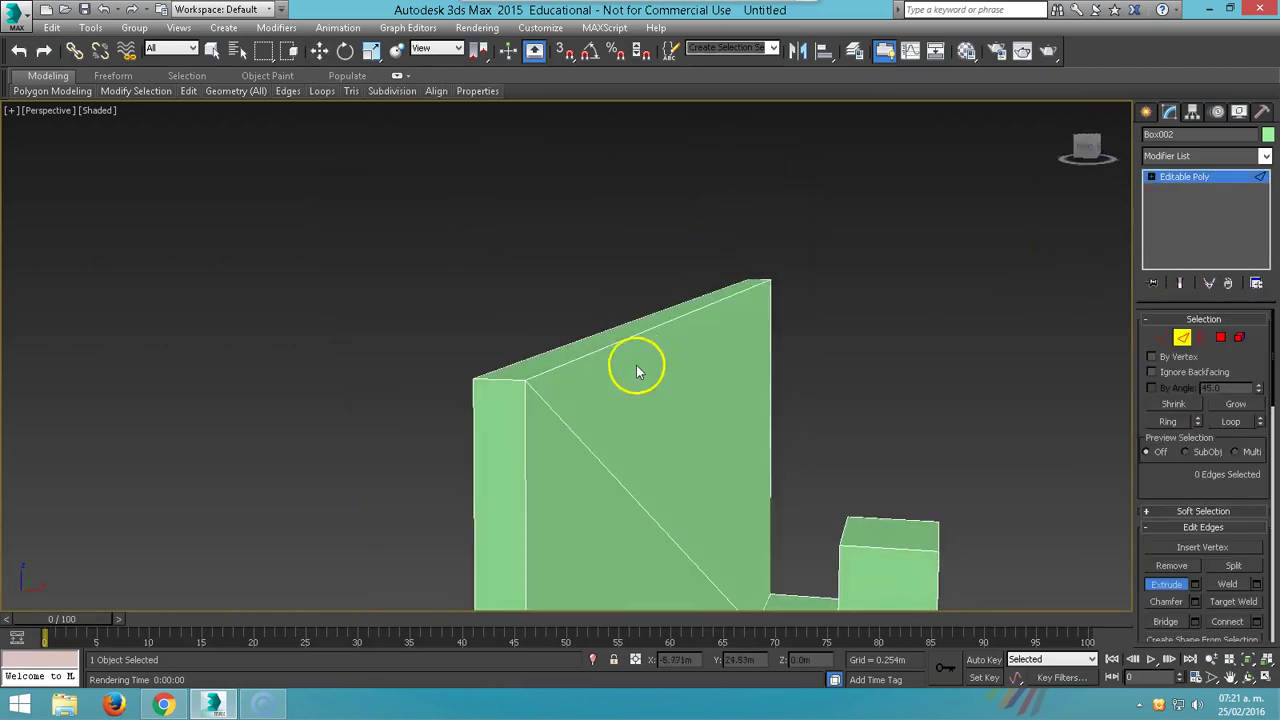
{"action": "mouse_move", "coordinate": [745, 513]}
{"action": "middle_mouse_down", "text": "alt"}
{"action": "mouse_move", "coordinate": [674, 397]}
{"action": "mouse_move", "coordinate": [669, 514]}
{"action": "mouse_move", "coordinate": [700, 531]}
{"action": "mouse_move", "coordinate": [595, 312]}
{"action": "mouse_move", "coordinate": [590, 322]}
{"action": "middle_mouse_up", "text": "alt"}
{"action": "left_click", "coordinate": [801, 347]}
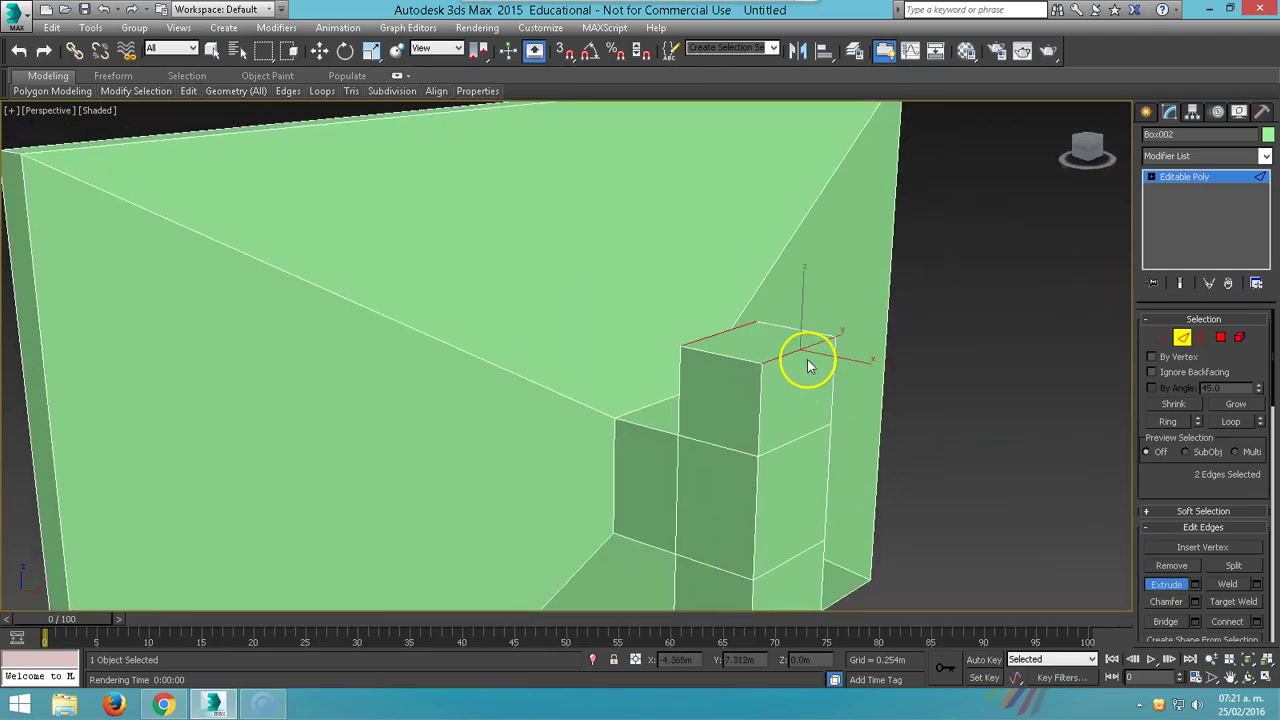
{"action": "key", "text": "w"}
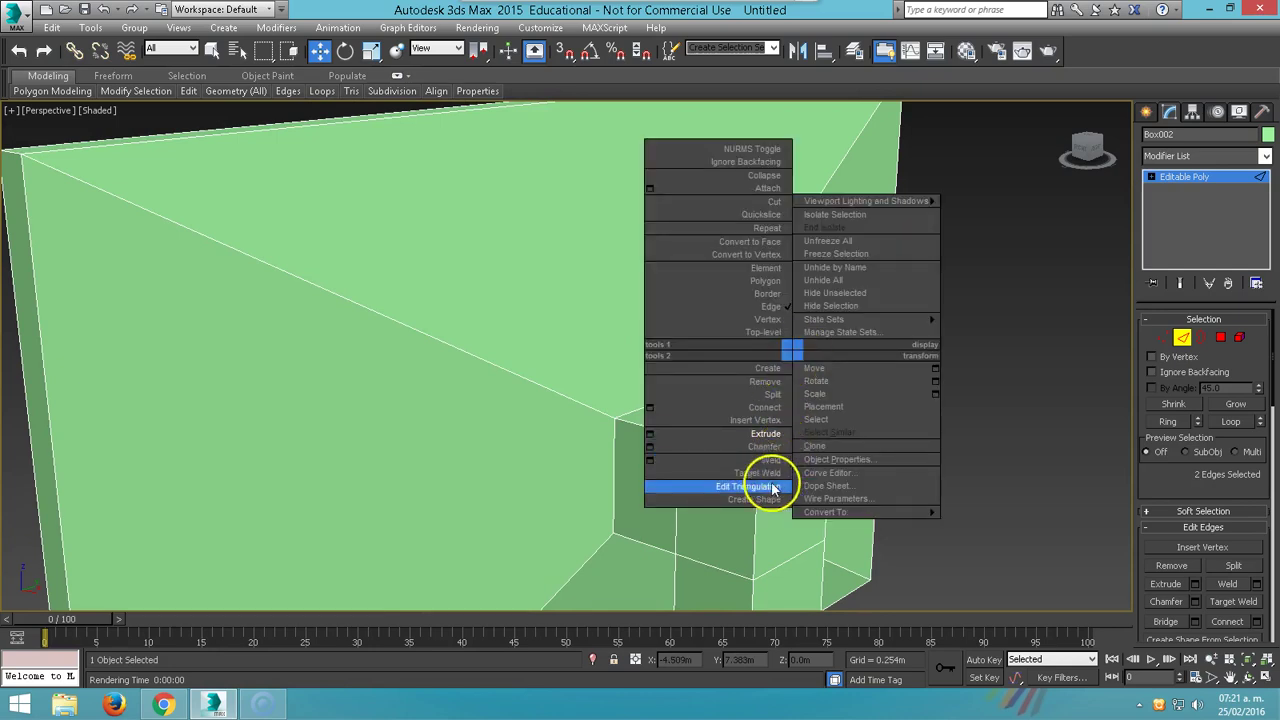
Chamfer the stand block's top edges by 0.034m with 4 segments.
{"action": "left_click", "coordinate": [650, 445]}
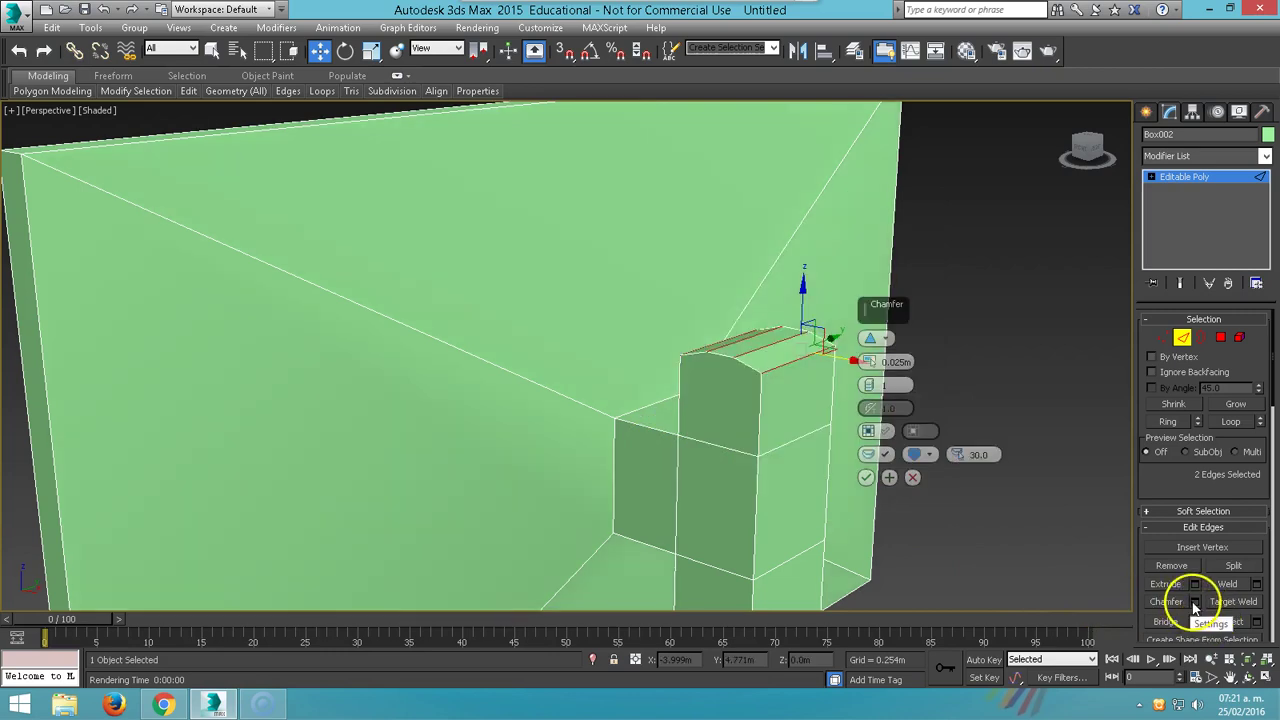
{"action": "left_click_drag", "start_coordinate": [893, 318], "coordinate": [975, 296]}
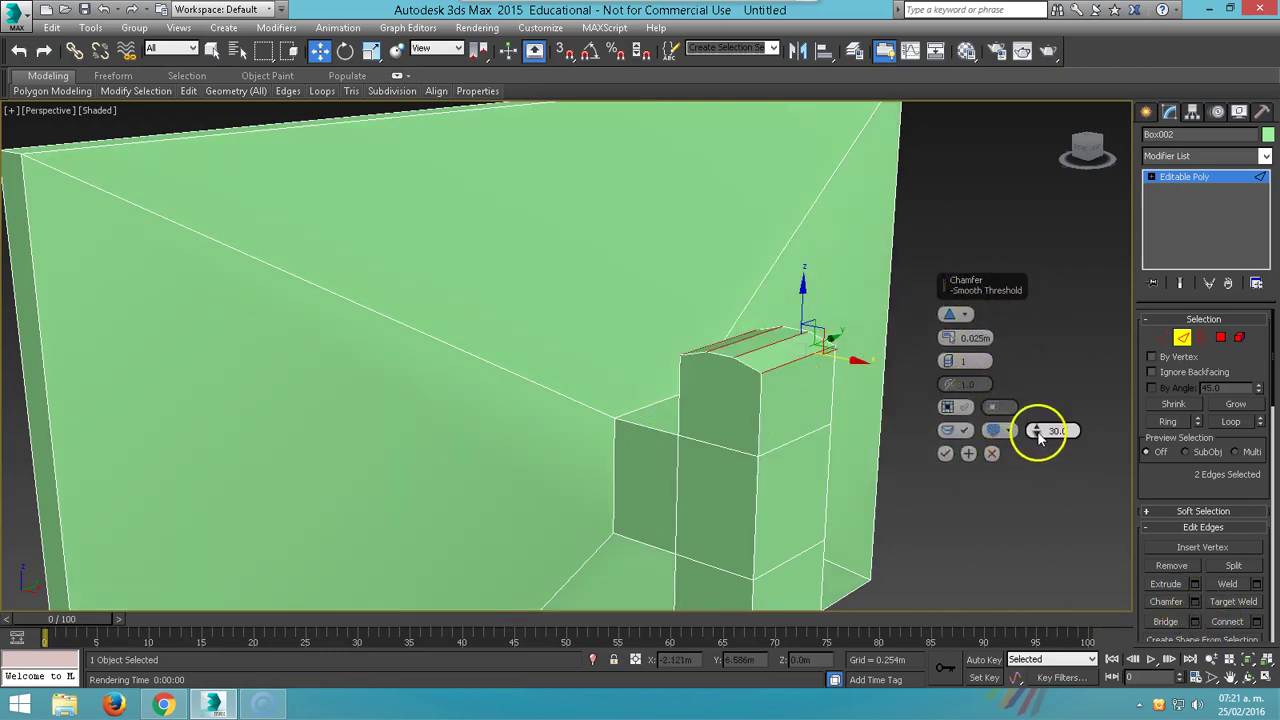
{"action": "left_click_drag", "start_coordinate": [950, 363], "coordinate": [948, 338]}
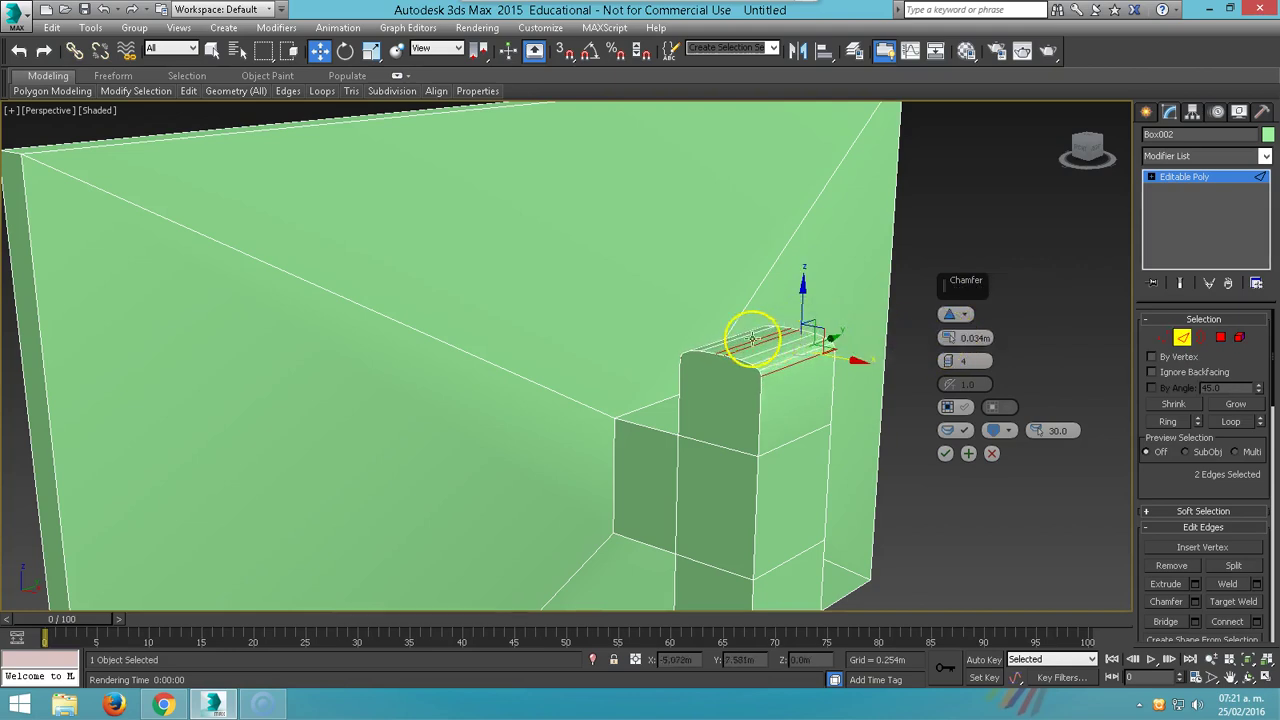
{"action": "left_click_drag", "start_coordinate": [952, 343], "coordinate": [962, 345]}
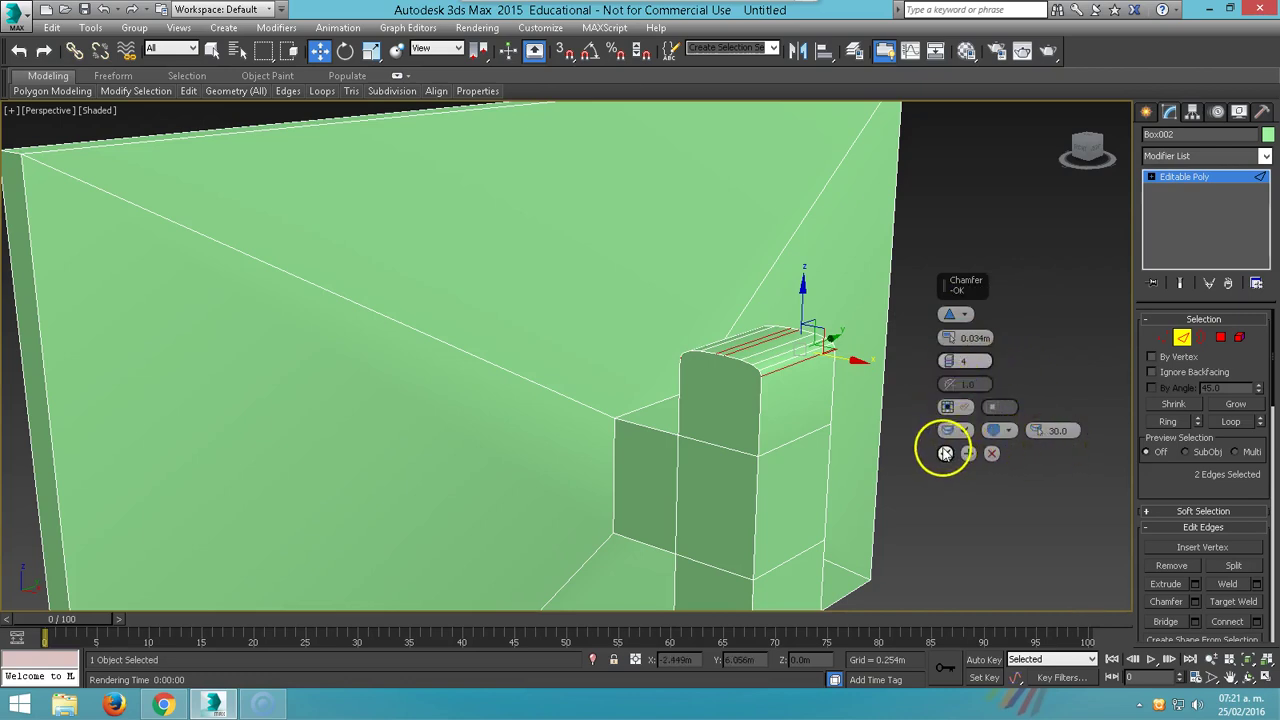
{"action": "left_click", "coordinate": [945, 453]}
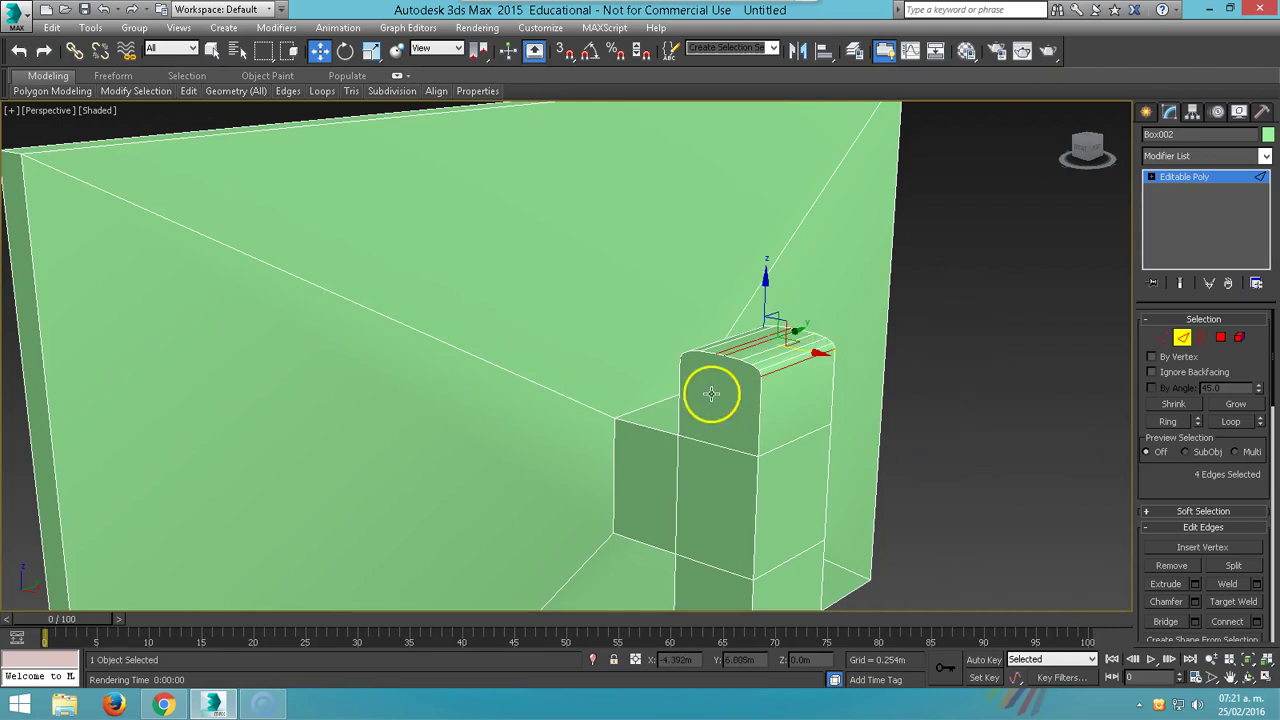
{"action": "mouse_move", "coordinate": [808, 416]}
{"action": "middle_mouse_down", "text": "alt"}
{"action": "mouse_move", "coordinate": [883, 400]}
{"action": "mouse_move", "coordinate": [791, 409]}
{"action": "mouse_move", "coordinate": [903, 429]}
{"action": "mouse_move", "coordinate": [817, 392]}
{"action": "middle_mouse_up", "text": "alt"}
Pick the monitor's top outer edge and Loop-select the whole front rim.
{"action": "left_click", "coordinate": [889, 428]}
{"action": "mouse_move", "coordinate": [594, 377]}
{"action": "middle_mouse_down", "text": "alt"}
{"action": "mouse_move", "coordinate": [660, 346]}
{"action": "mouse_move", "coordinate": [700, 403]}
{"action": "mouse_move", "coordinate": [703, 351]}
{"action": "middle_mouse_up", "text": "alt"}
{"action": "left_click", "coordinate": [714, 190]}
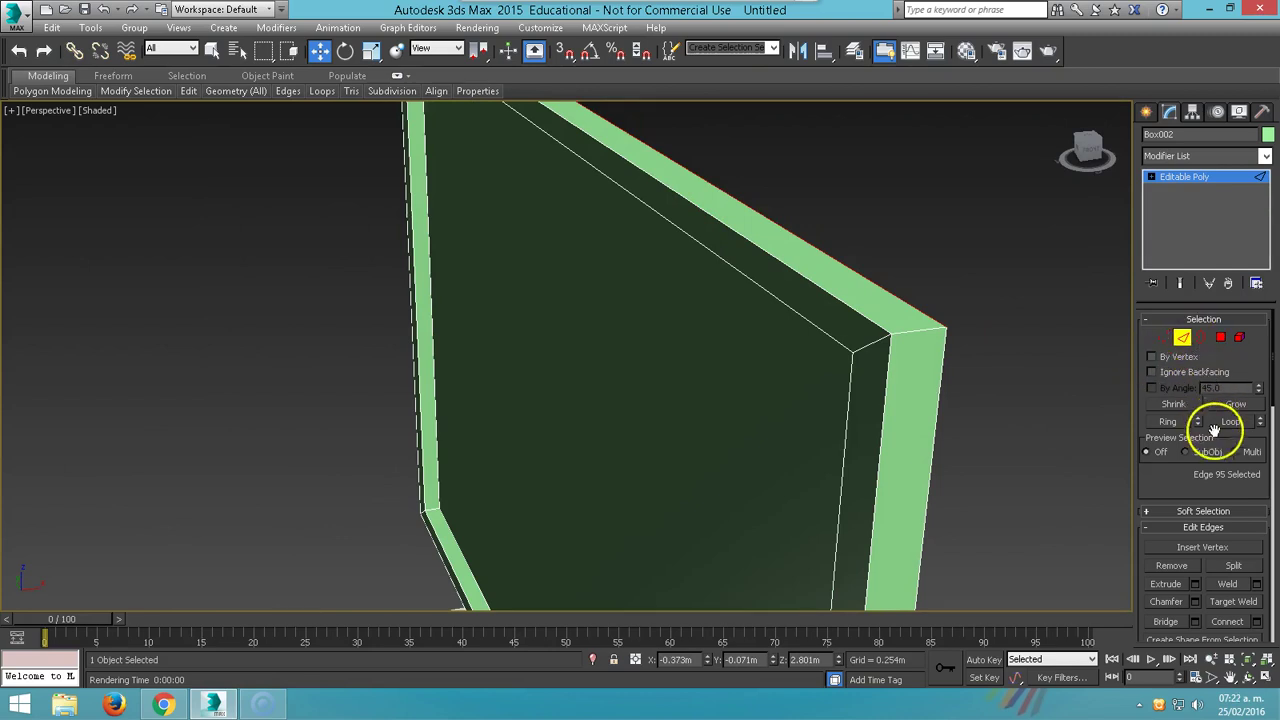
{"action": "scroll", "coordinate": [955, 303], "scroll_direction": "down", "scroll_amount": 5}
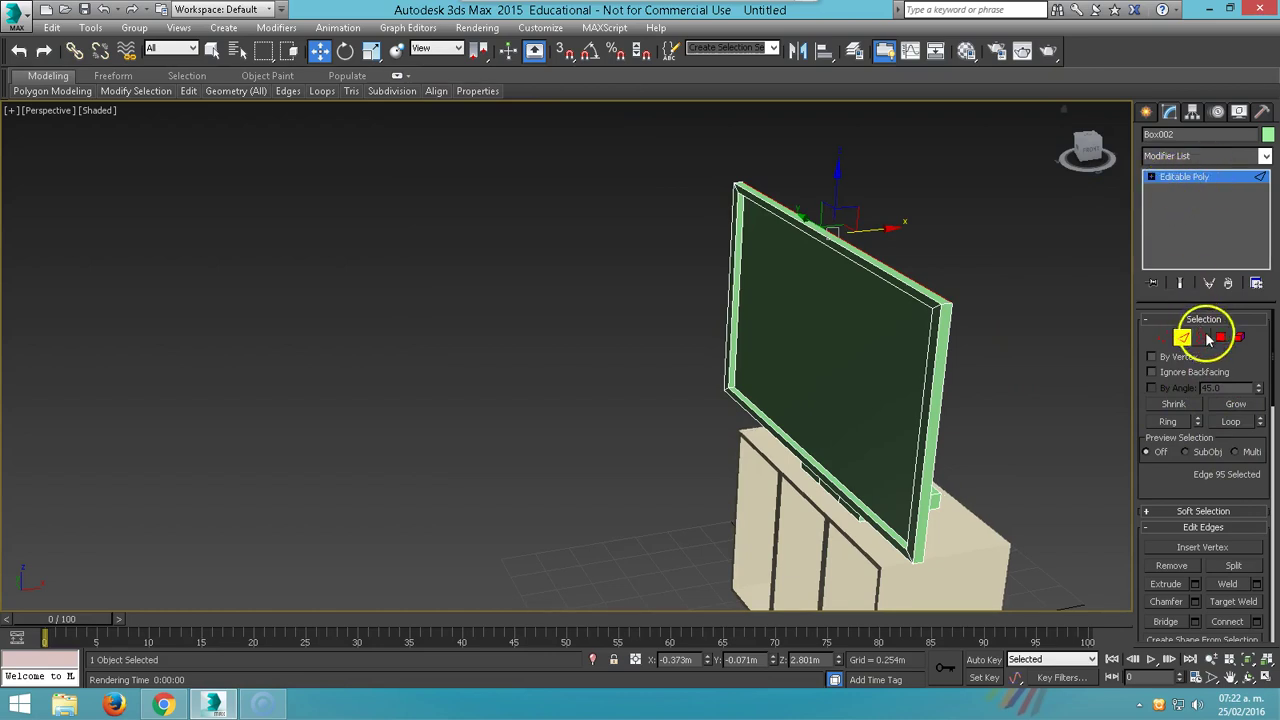
{"action": "left_click", "coordinate": [1232, 425]}
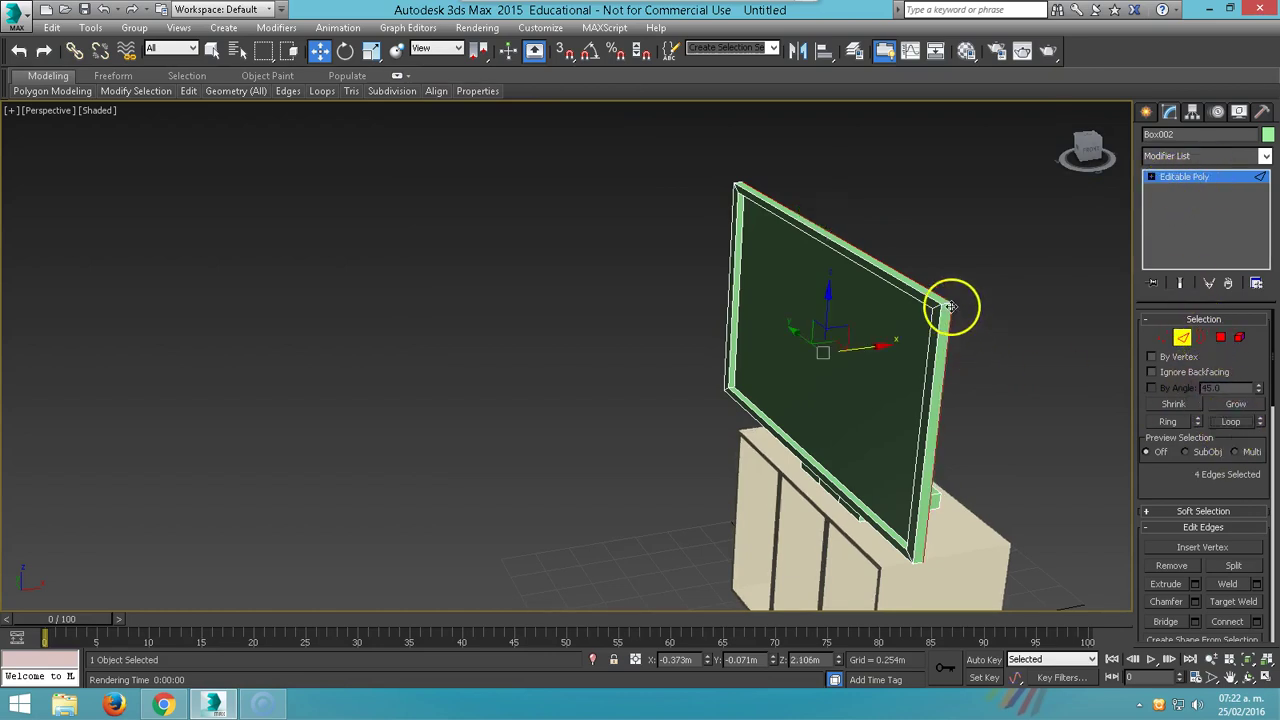
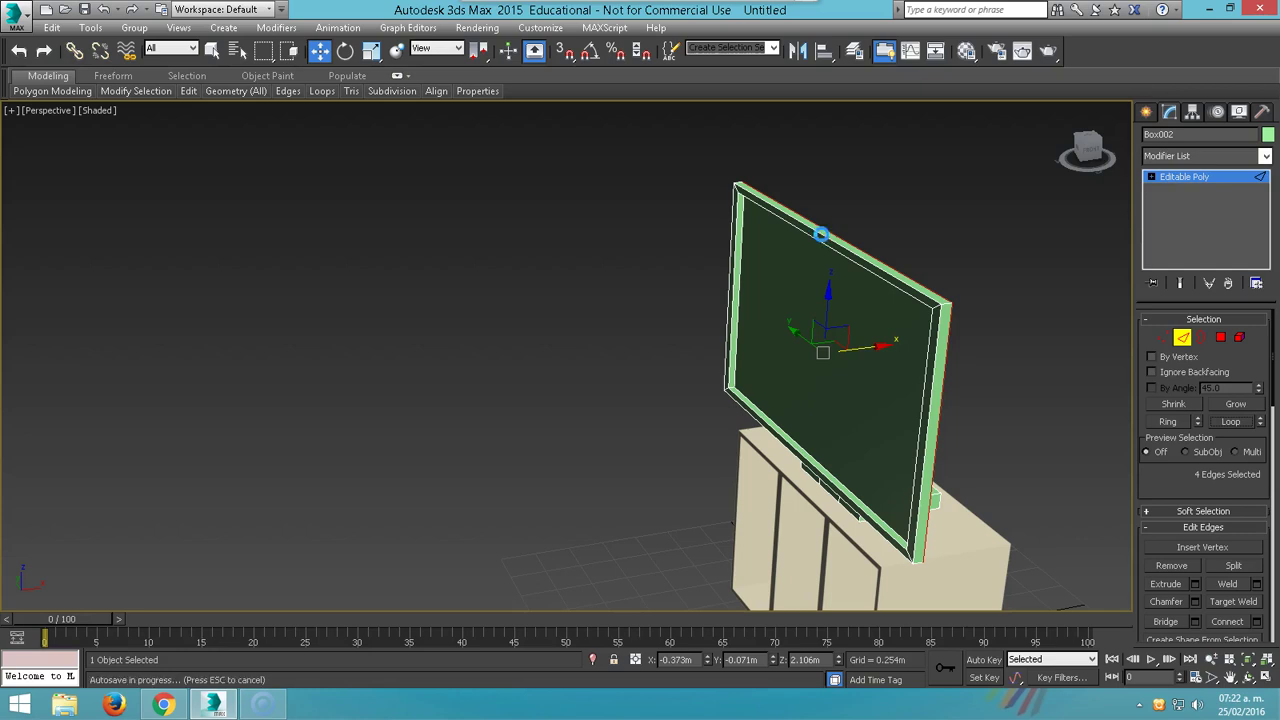
Select the panel's frame edges and grow them with Loop into 12 edges around the border.
{"action": "left_click", "coordinate": [748, 248]}
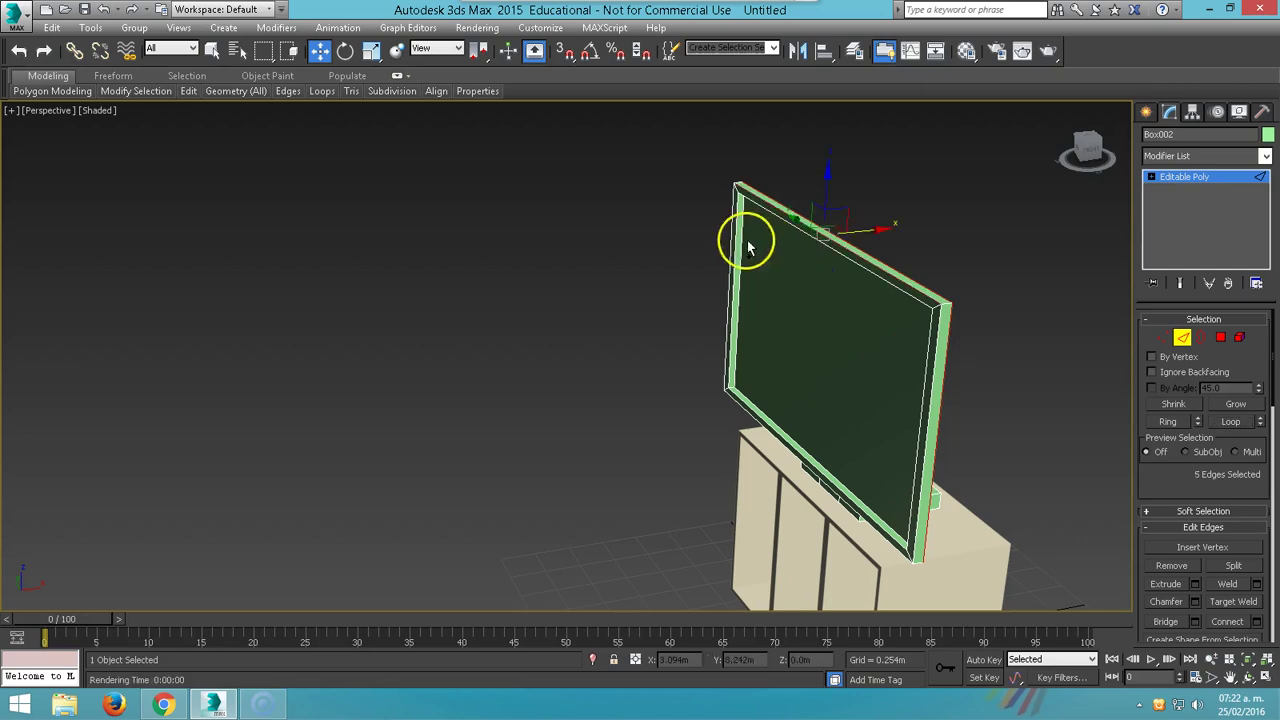
{"action": "left_click", "coordinate": [752, 422], "text": "ctrl"}
{"action": "left_click", "coordinate": [926, 435], "text": "ctrl"}
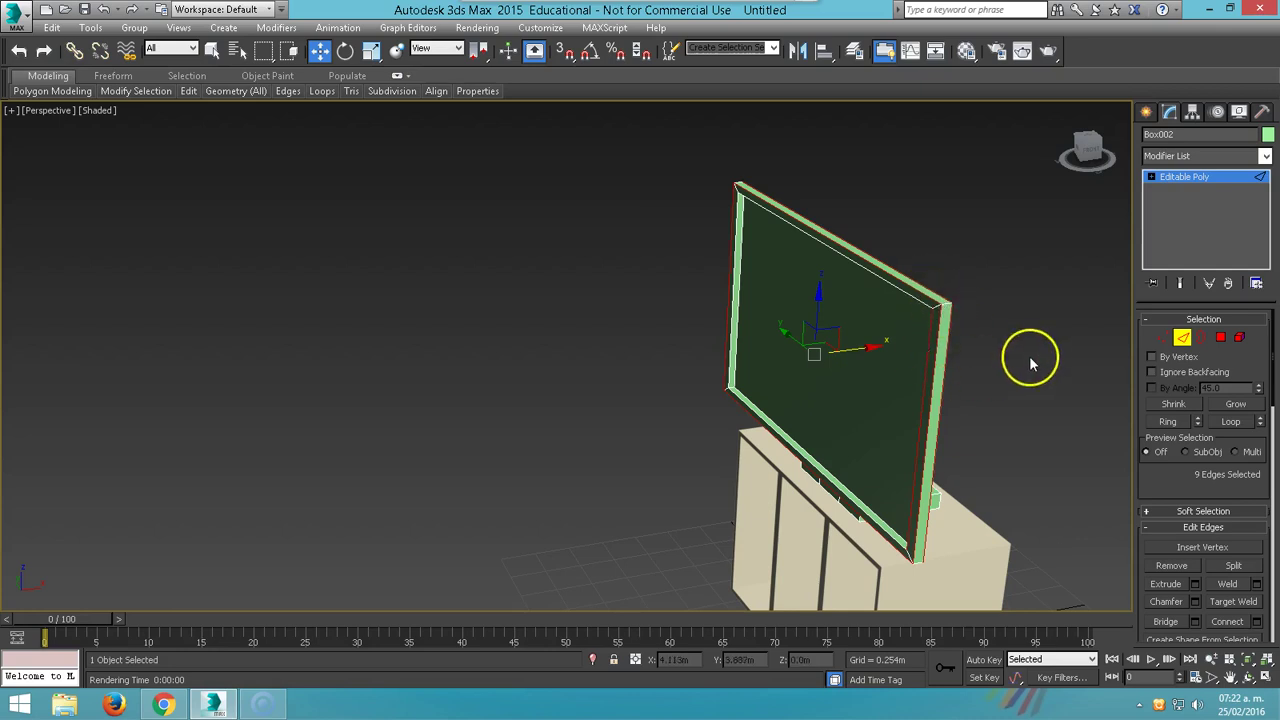
{"action": "left_click", "coordinate": [1236, 426]}
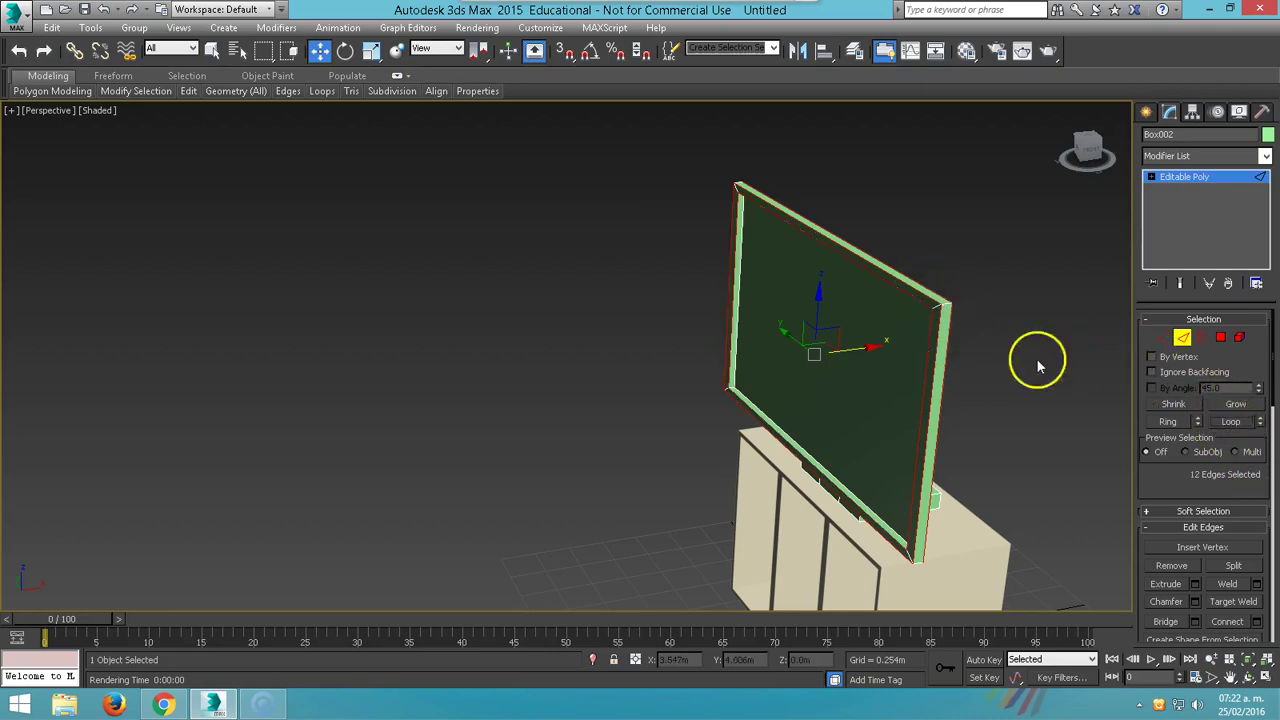
{"action": "left_click", "coordinate": [913, 277]}
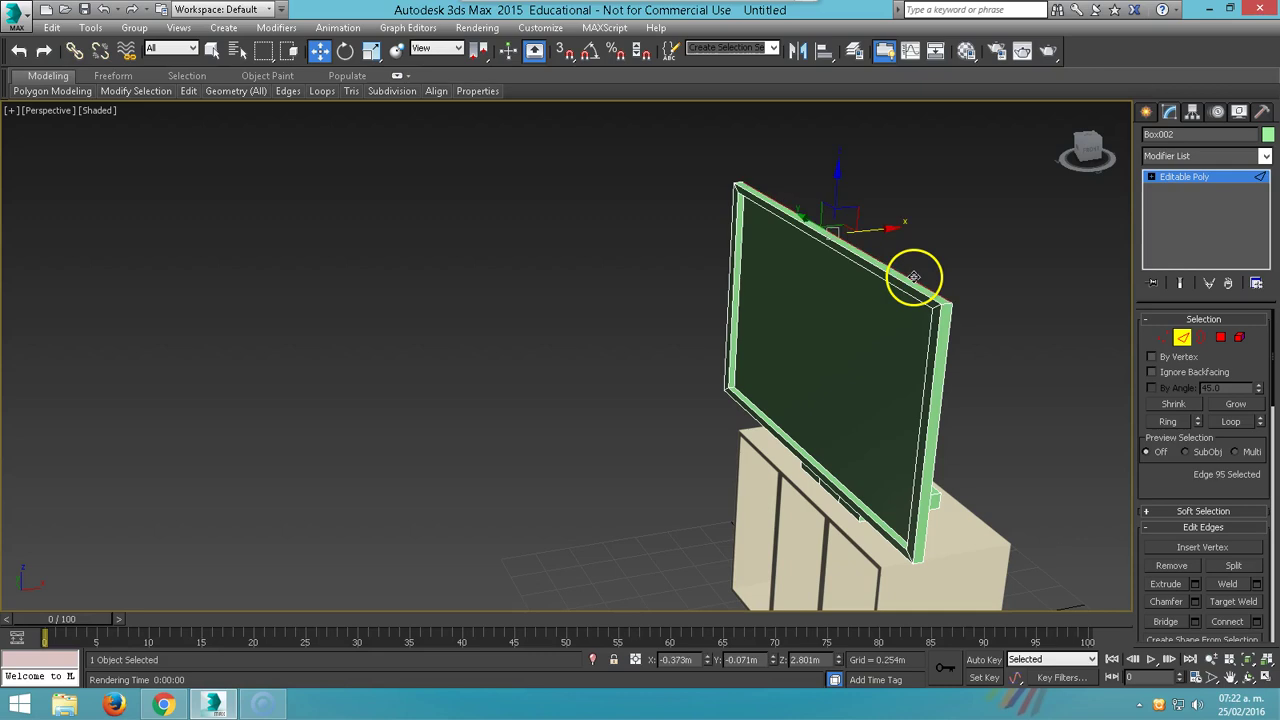
{"action": "left_click", "coordinate": [900, 288], "text": "ctrl"}
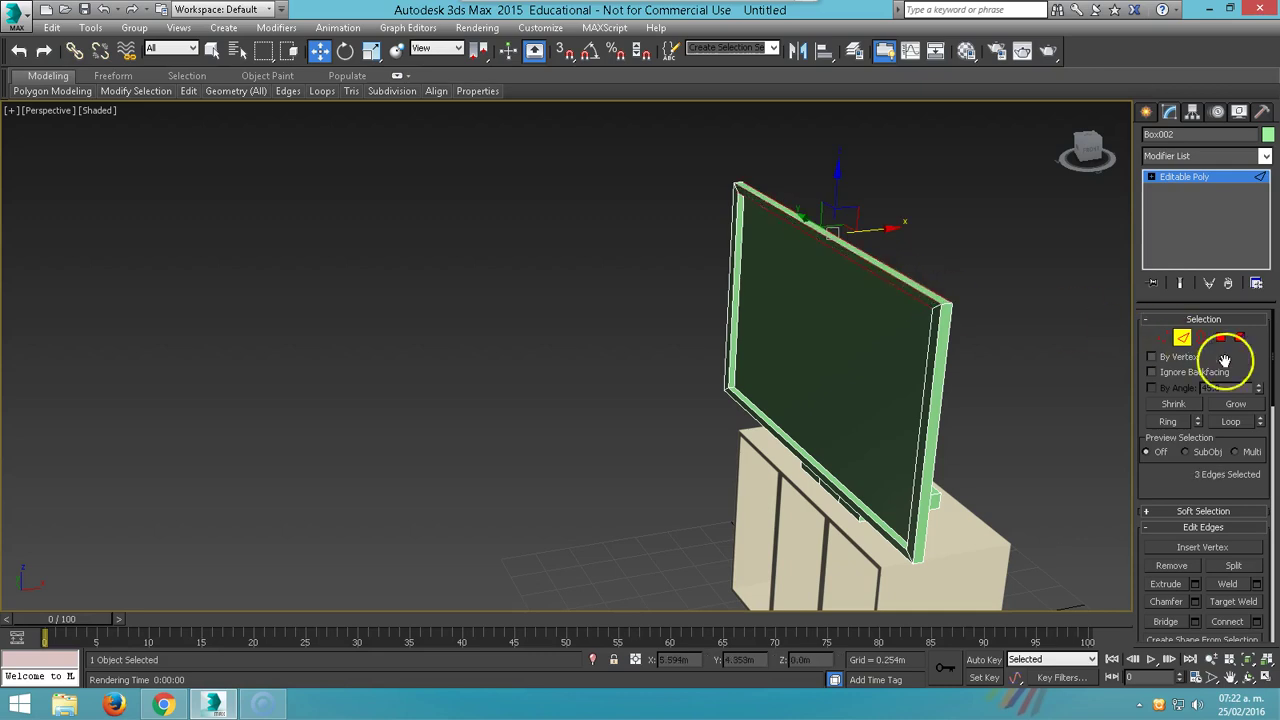
{"action": "left_click", "coordinate": [1238, 425]}
{"action": "scroll", "coordinate": [743, 240], "scroll_direction": "up", "scroll_amount": 3}
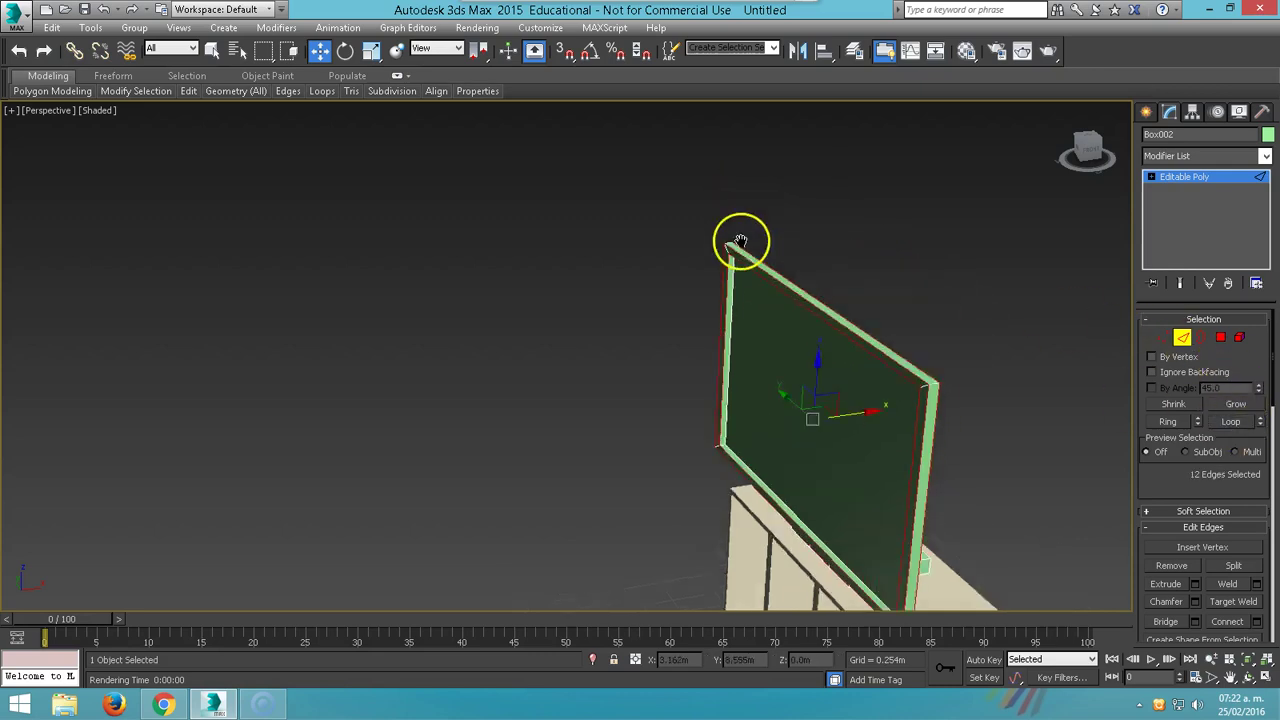
{"action": "middle_click_drag", "start_coordinate": [743, 240], "coordinate": [693, 336]}
{"action": "scroll", "coordinate": [693, 336], "scroll_direction": "down", "scroll_amount": 2}
{"action": "middle_click_drag", "start_coordinate": [649, 380], "coordinate": [663, 349]}
Chamfer the selected frame edge loops with Amount 0.006m and 3 segments.
{"action": "right_click", "coordinate": [662, 338]}
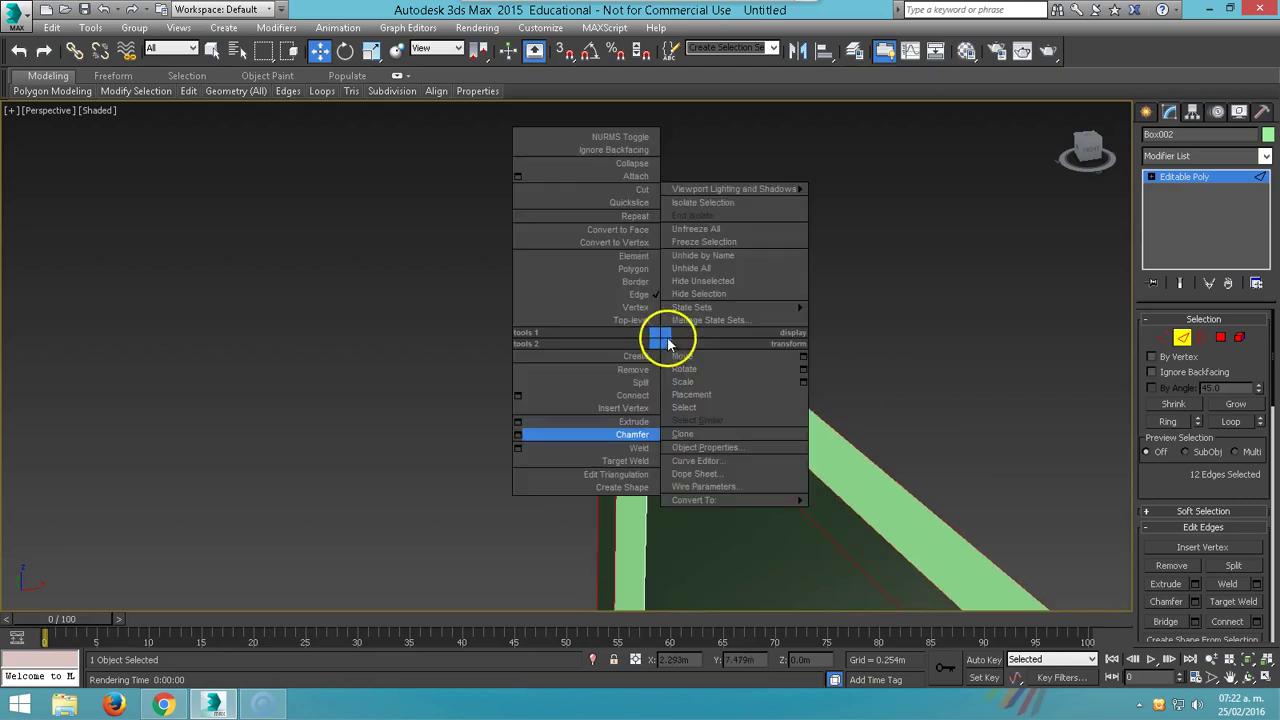
{"action": "left_click", "coordinate": [517, 434]}
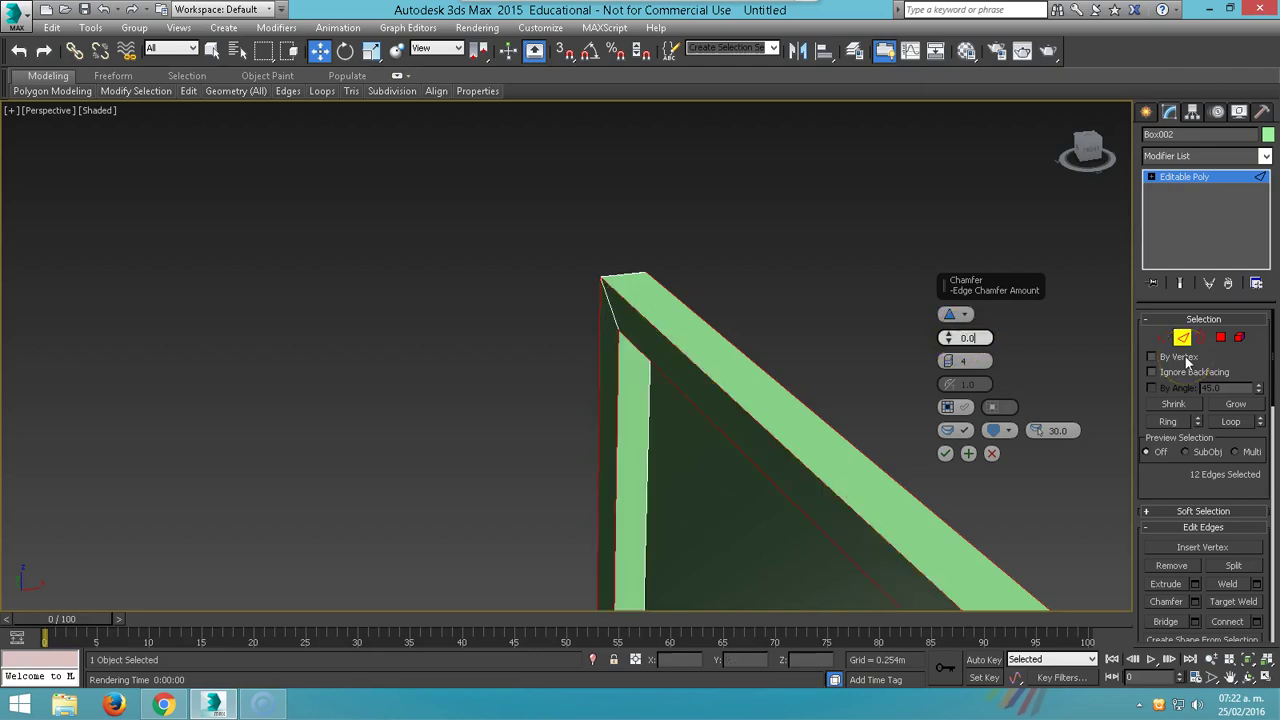
{"action": "left_click_drag", "start_coordinate": [949, 340], "coordinate": [949, 362]}
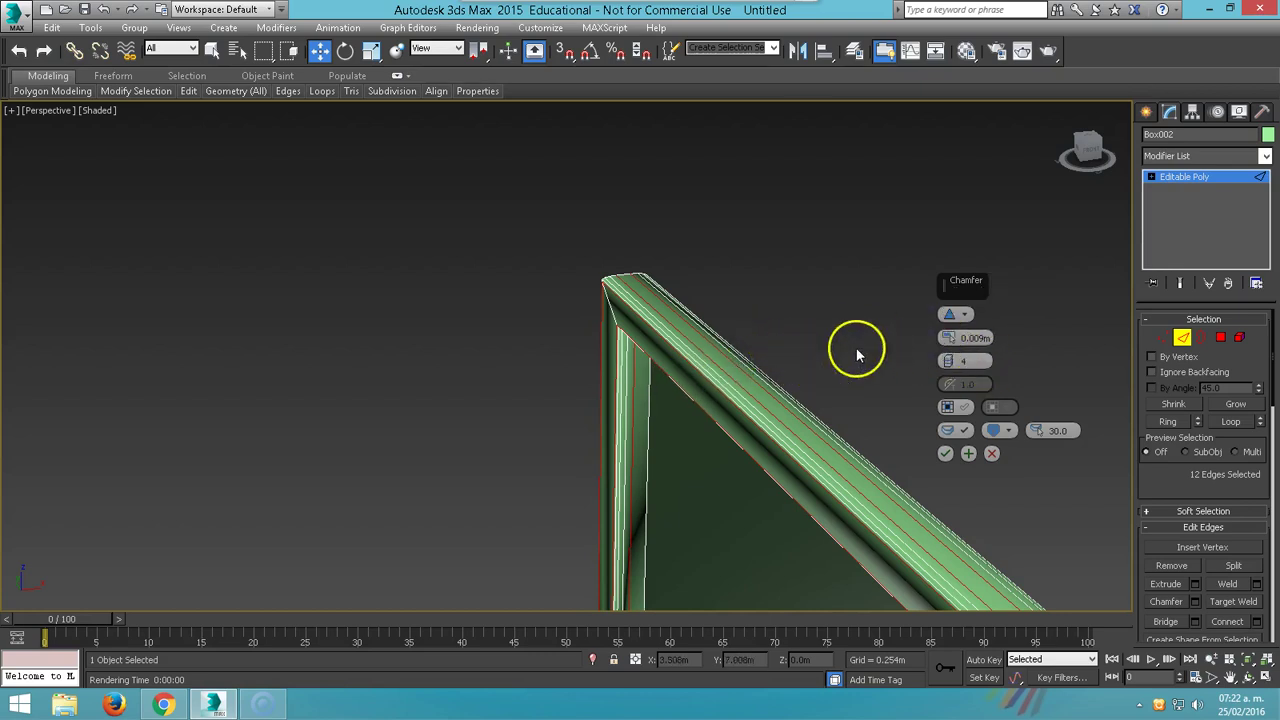
{"action": "left_click_drag", "start_coordinate": [948, 342], "coordinate": [948, 338]}
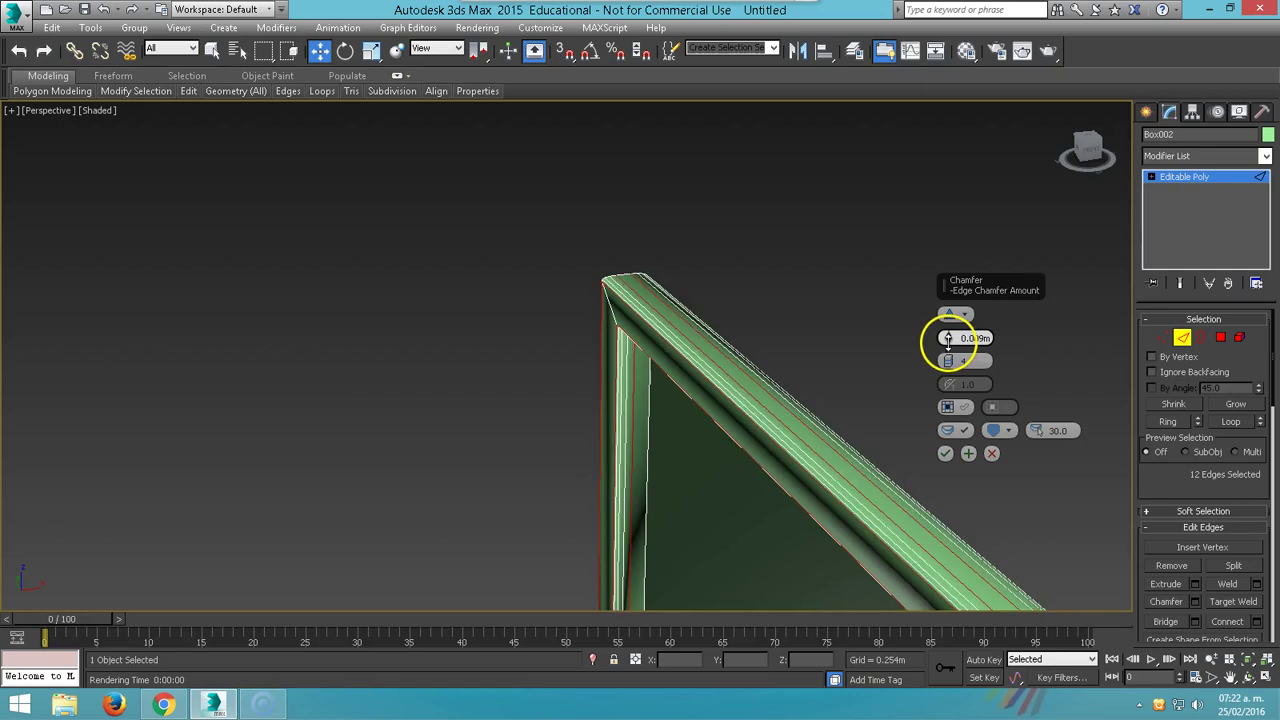
{"action": "left_click", "coordinate": [952, 366]}
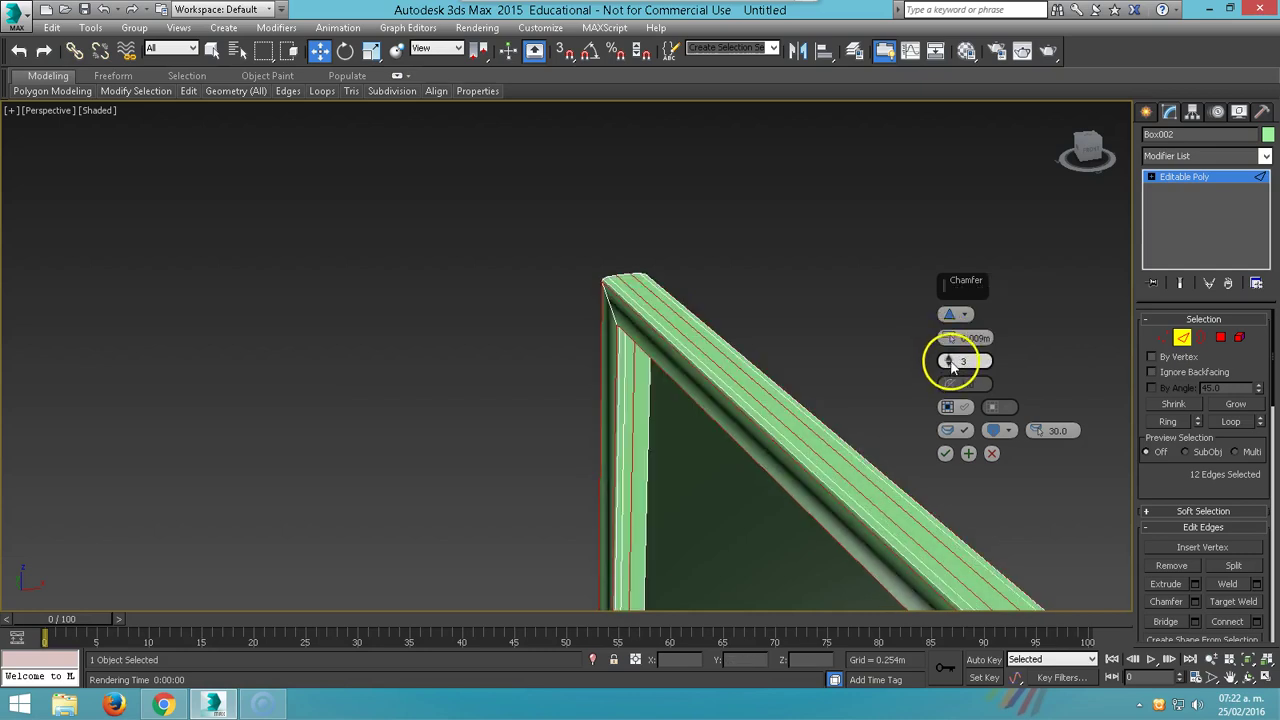
{"action": "left_click", "coordinate": [945, 453]}
Render a test frame, exit Edge mode and shift the panel slightly right on X.
{"action": "scroll", "coordinate": [788, 377], "scroll_direction": "down", "scroll_amount": 5}
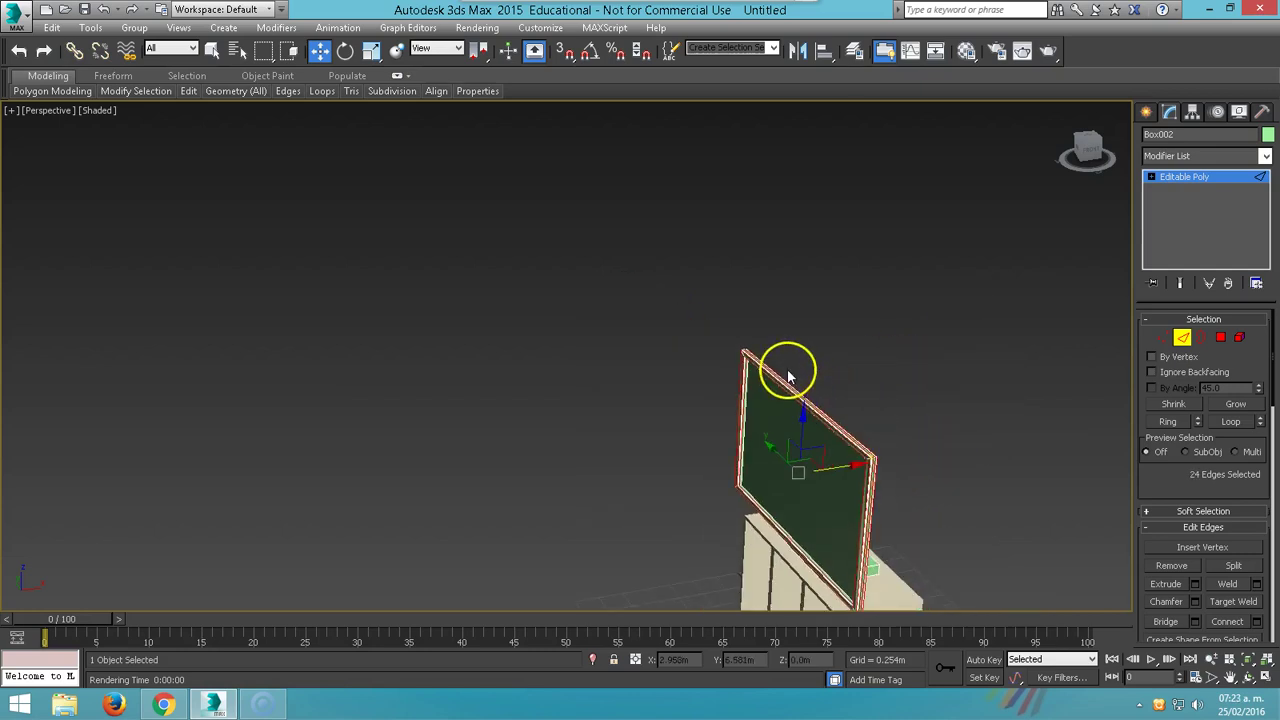
{"action": "scroll", "coordinate": [757, 294], "scroll_direction": "up", "scroll_amount": 2}
{"action": "scroll", "coordinate": [765, 297], "scroll_direction": "up", "scroll_amount": 1}
{"action": "key", "text": "shift+q"}
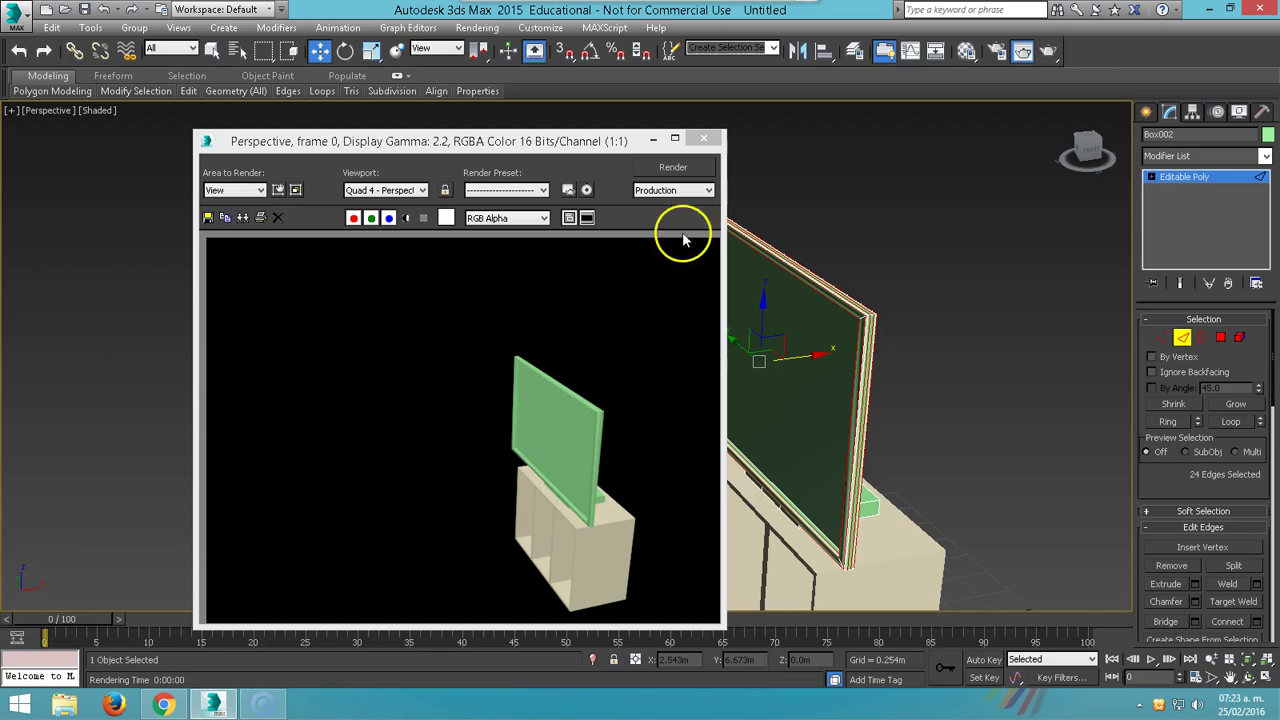
{"action": "left_click", "coordinate": [704, 138]}
{"action": "left_click", "coordinate": [1182, 338]}
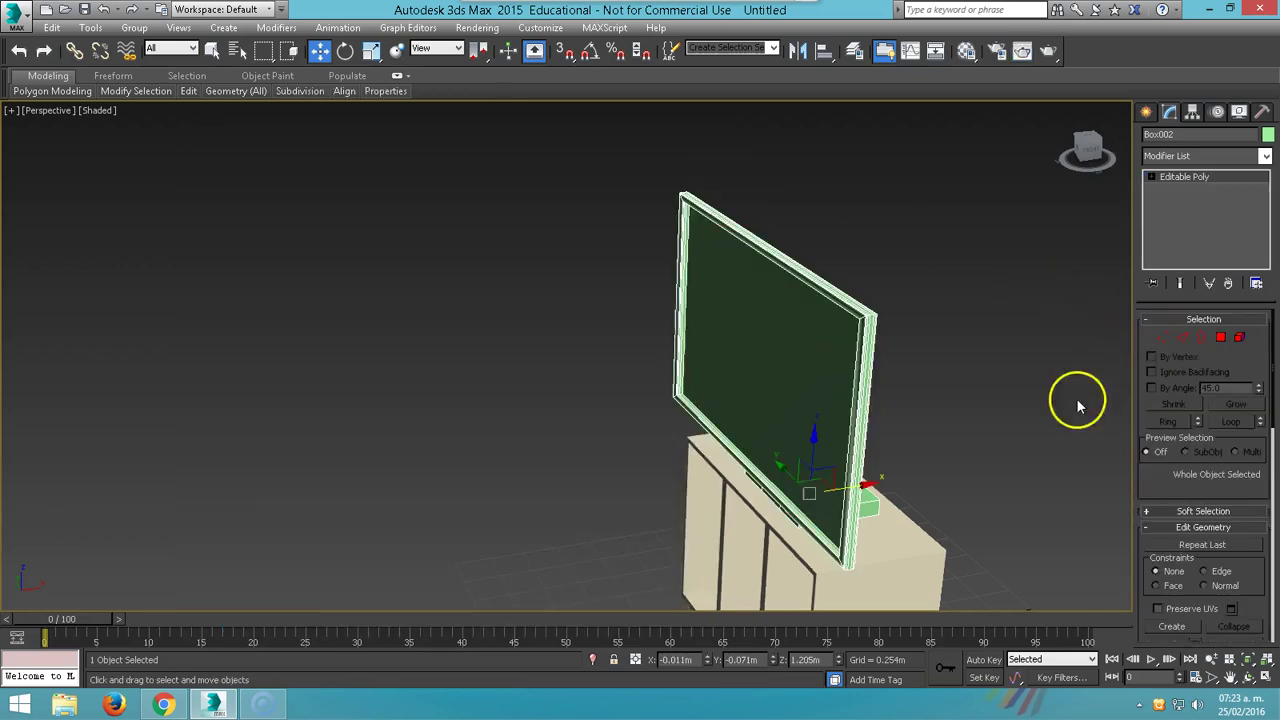
{"action": "left_click_drag", "start_coordinate": [860, 490], "coordinate": [868, 490]}
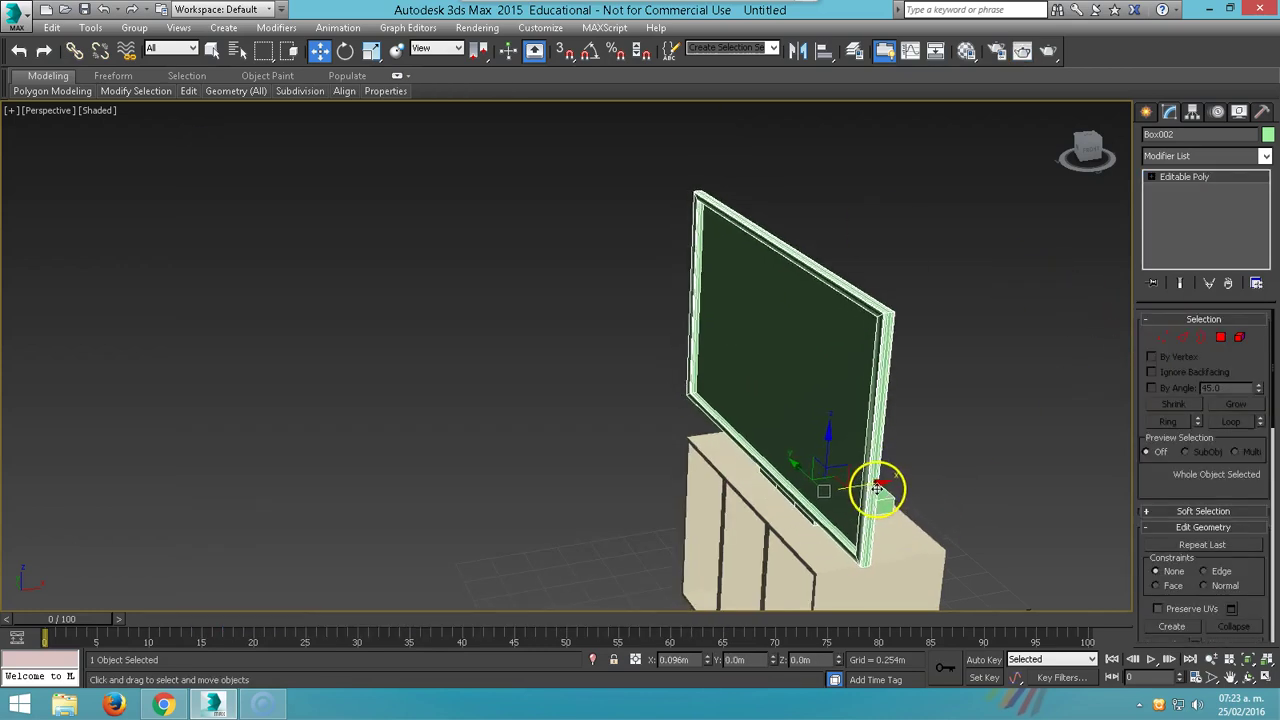
In four-viewport layout, draw a 1.324m × 2.229m plane over the monitor in the Left view.
{"action": "left_click", "coordinate": [1265, 679]}
{"action": "left_click", "coordinate": [1146, 113]}
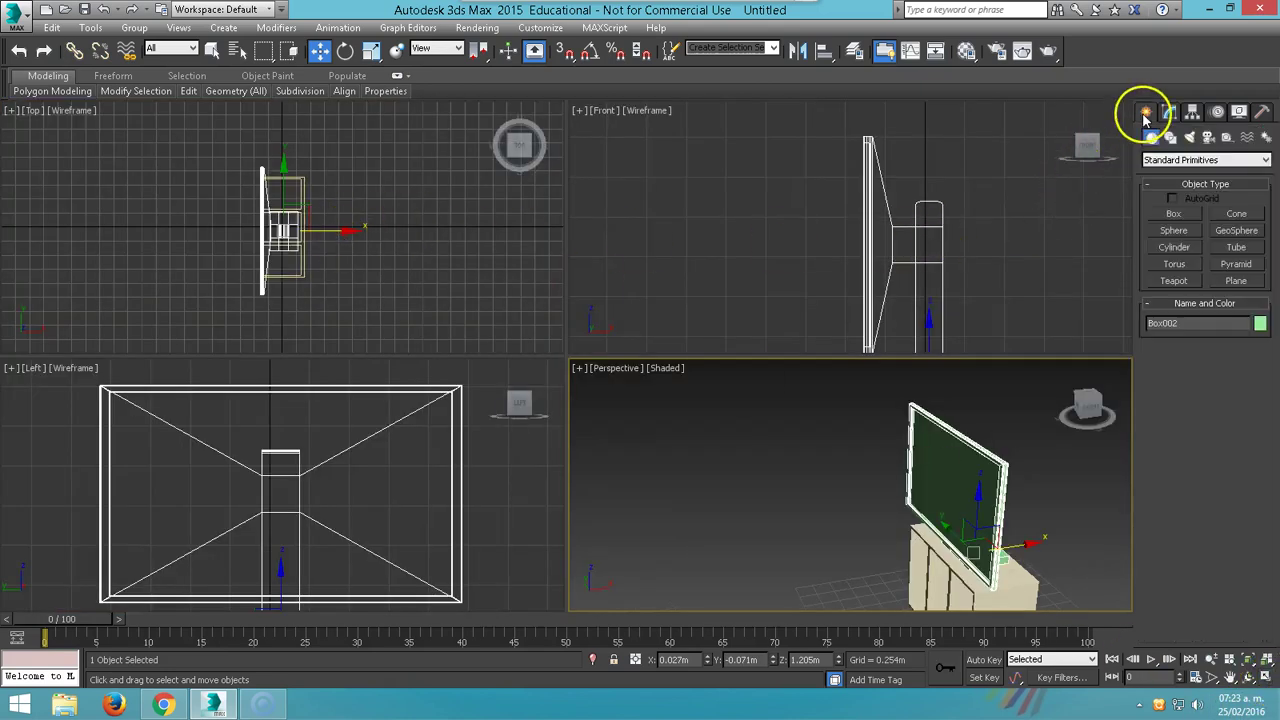
{"action": "left_click", "coordinate": [1237, 281]}
{"action": "left_click", "coordinate": [300, 423]}
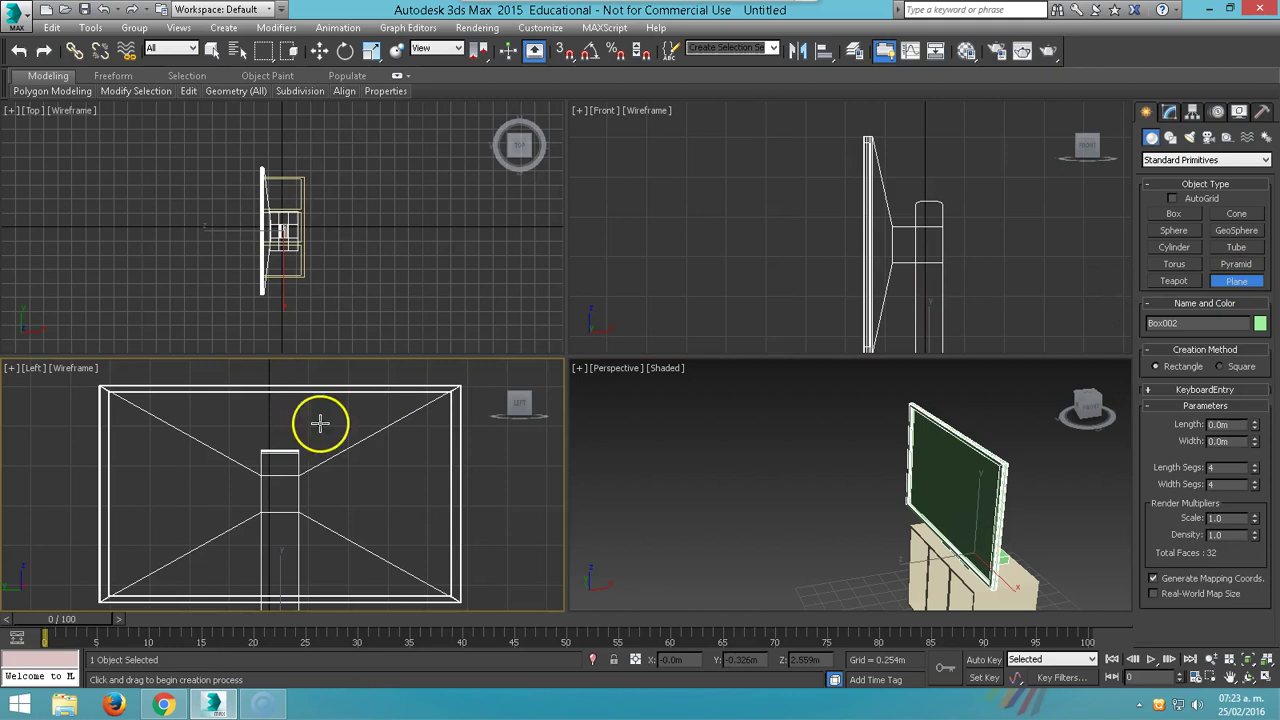
{"action": "scroll", "coordinate": [268, 423], "scroll_direction": "down", "scroll_amount": 2}
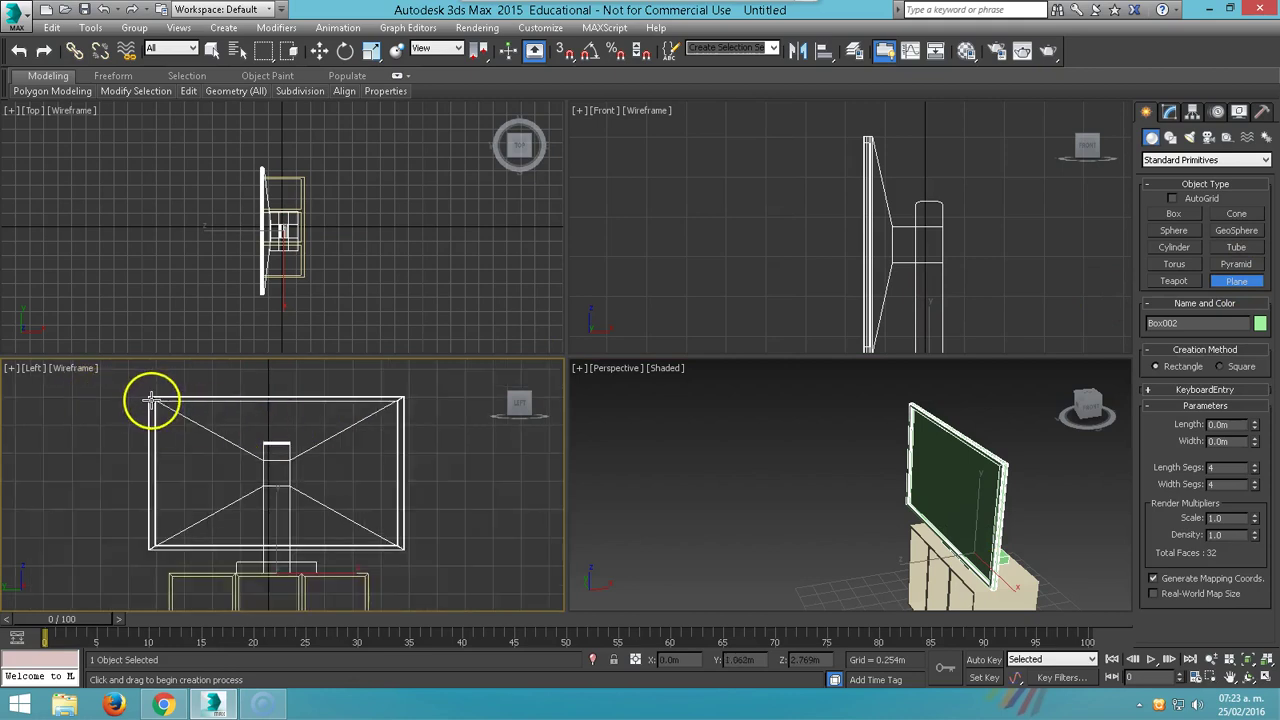
{"action": "left_click_drag", "start_coordinate": [150, 400], "coordinate": [398, 546]}
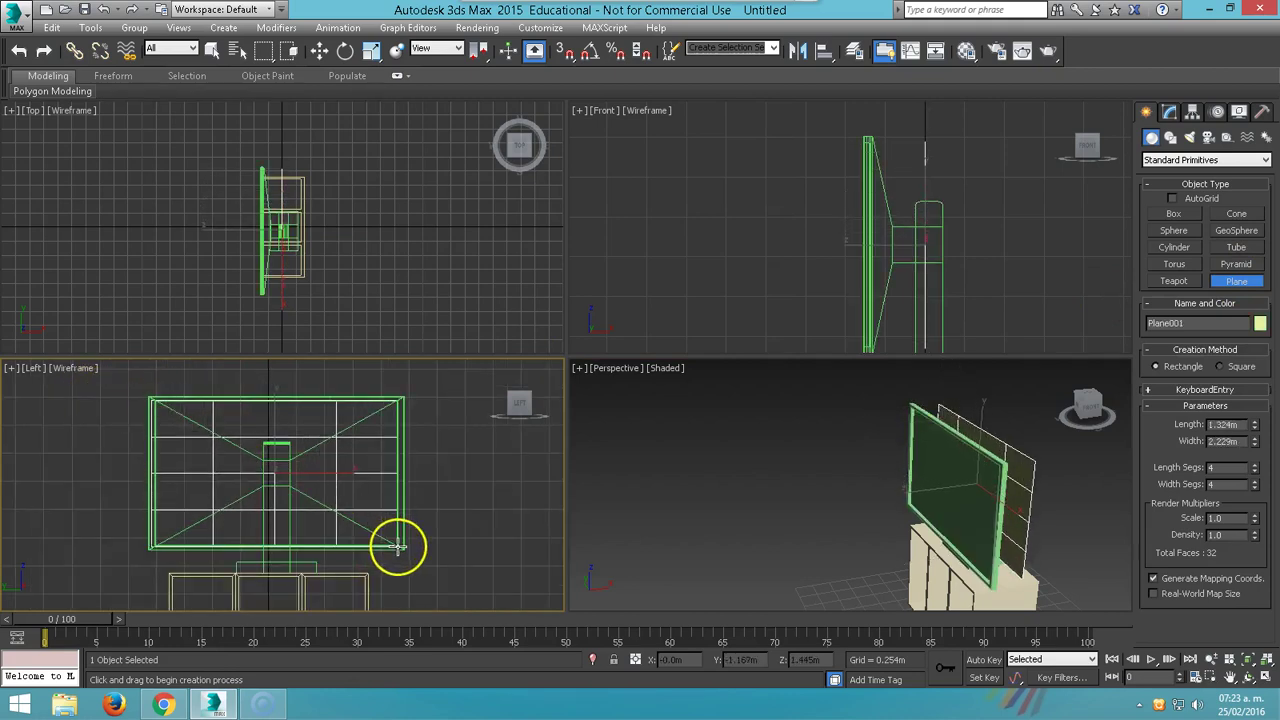
{"action": "right_click", "coordinate": [645, 446]}
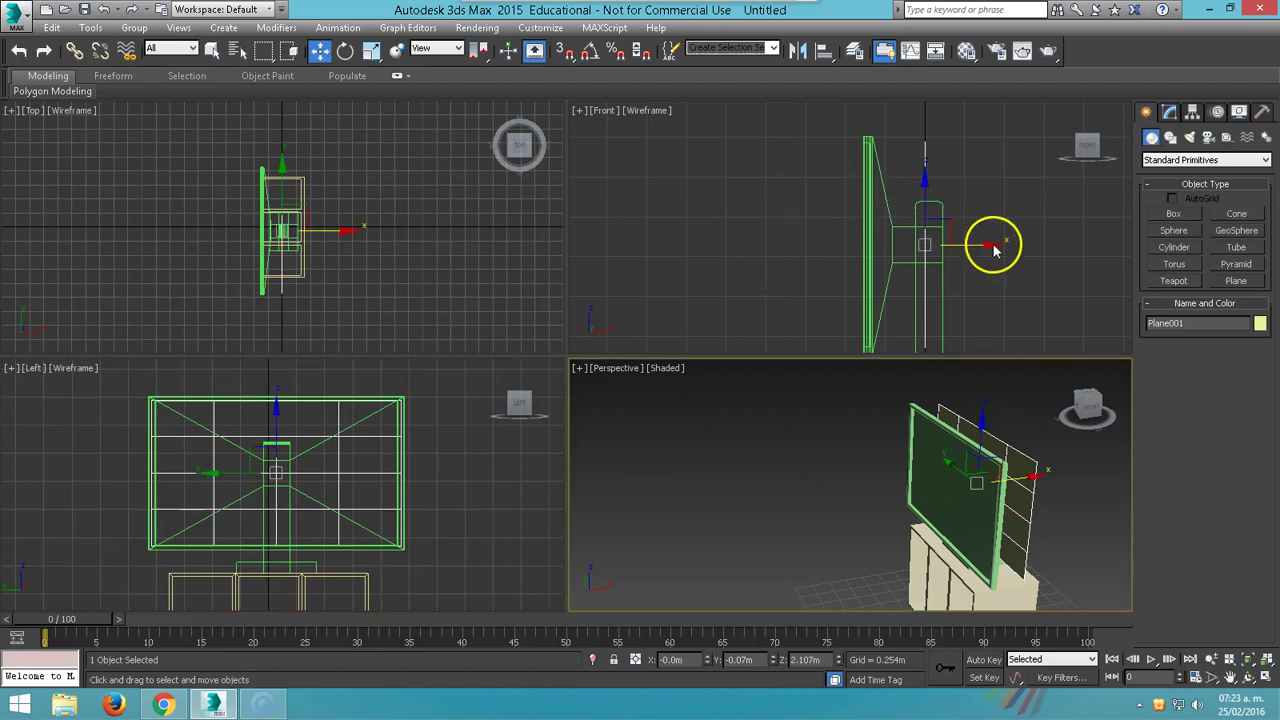
Move the plane onto the monitor's front and maximize the Perspective view.
{"action": "left_click_drag", "start_coordinate": [984, 247], "coordinate": [919, 245]}
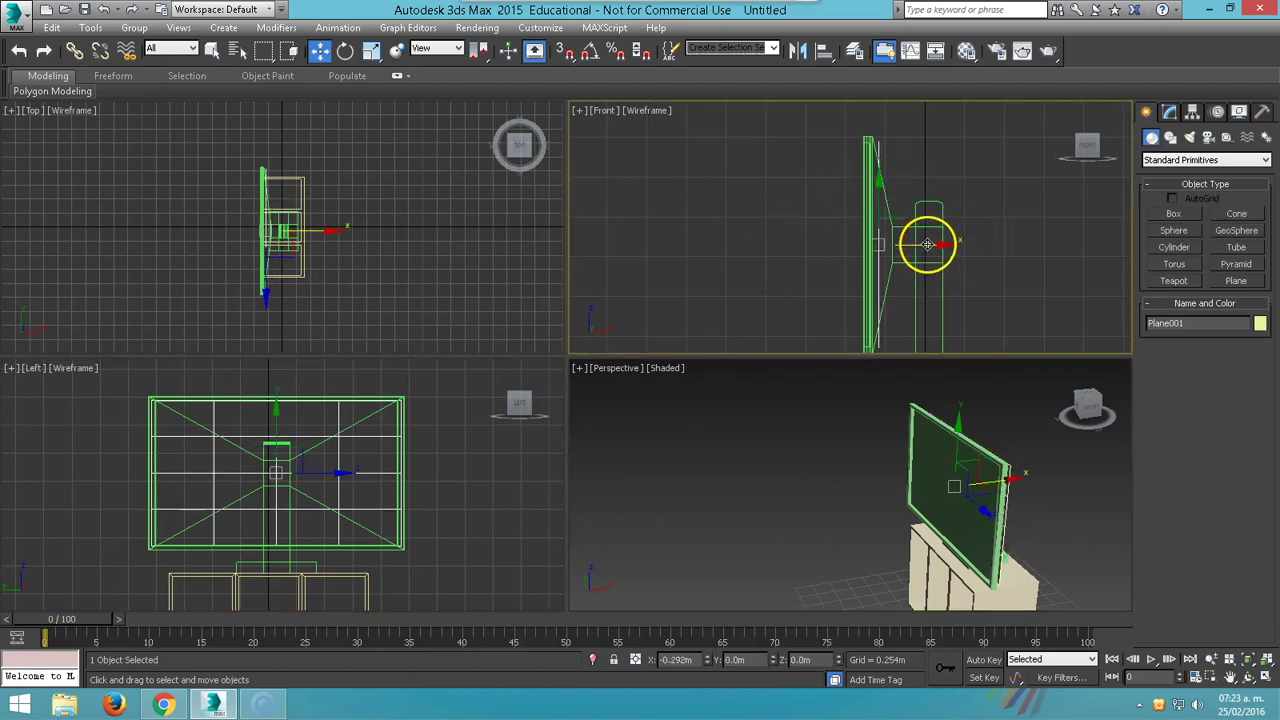
{"action": "left_click", "coordinate": [895, 483]}
{"action": "left_click", "coordinate": [788, 480]}
{"action": "key", "text": "alt+w"}
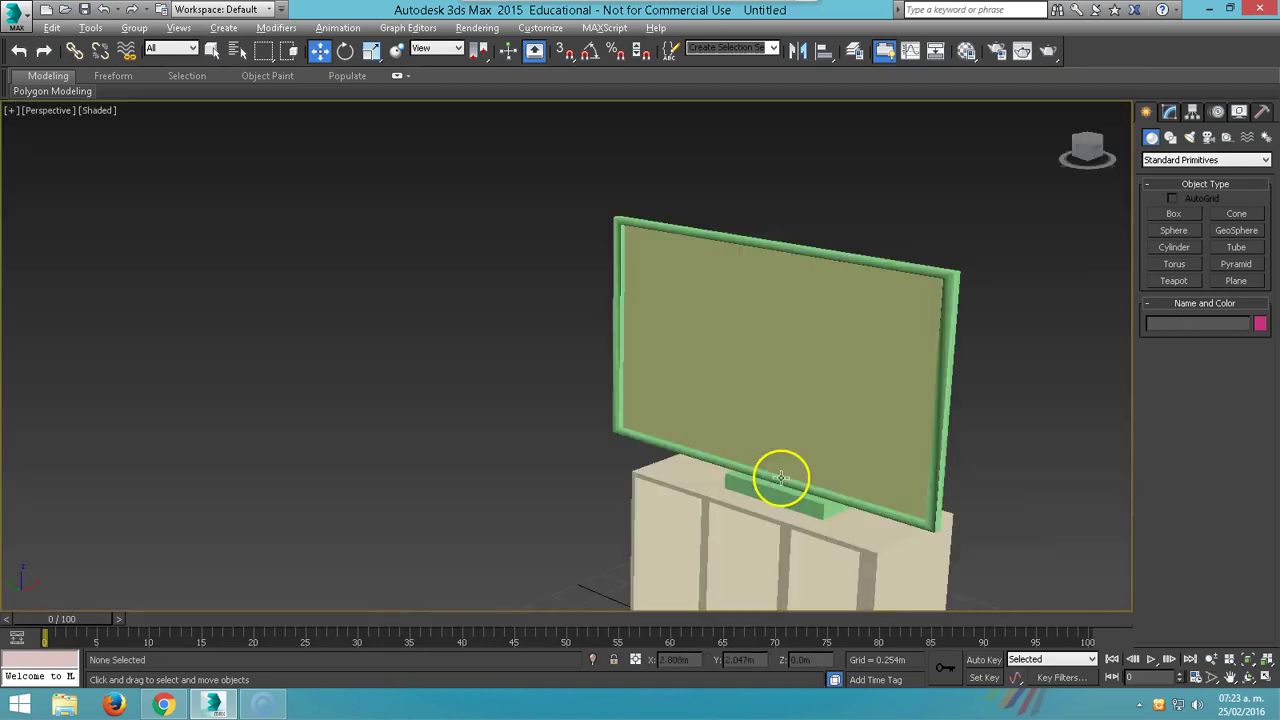
Apply a material with the troll_cleric29_max2010.jpg bitmap diffuse map to the screen, U tiling 0.8.
{"action": "key", "text": "m"}
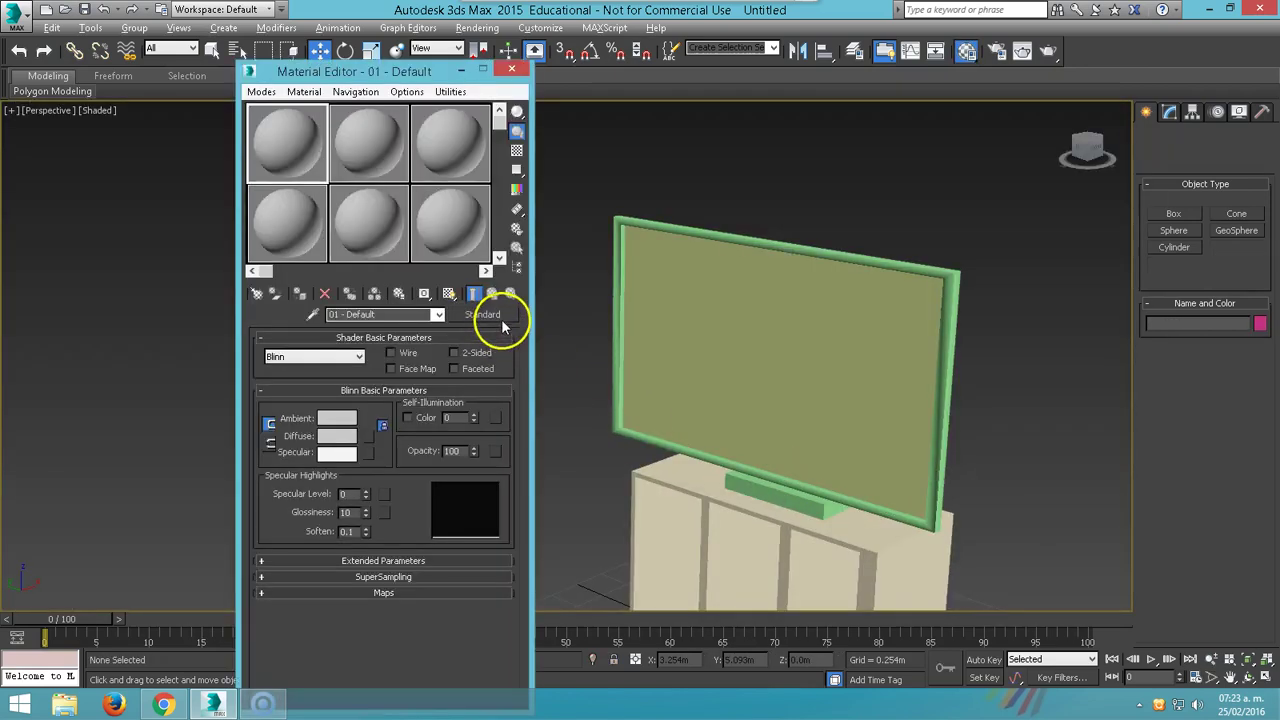
{"action": "left_click_drag", "start_coordinate": [322, 178], "coordinate": [676, 322]}
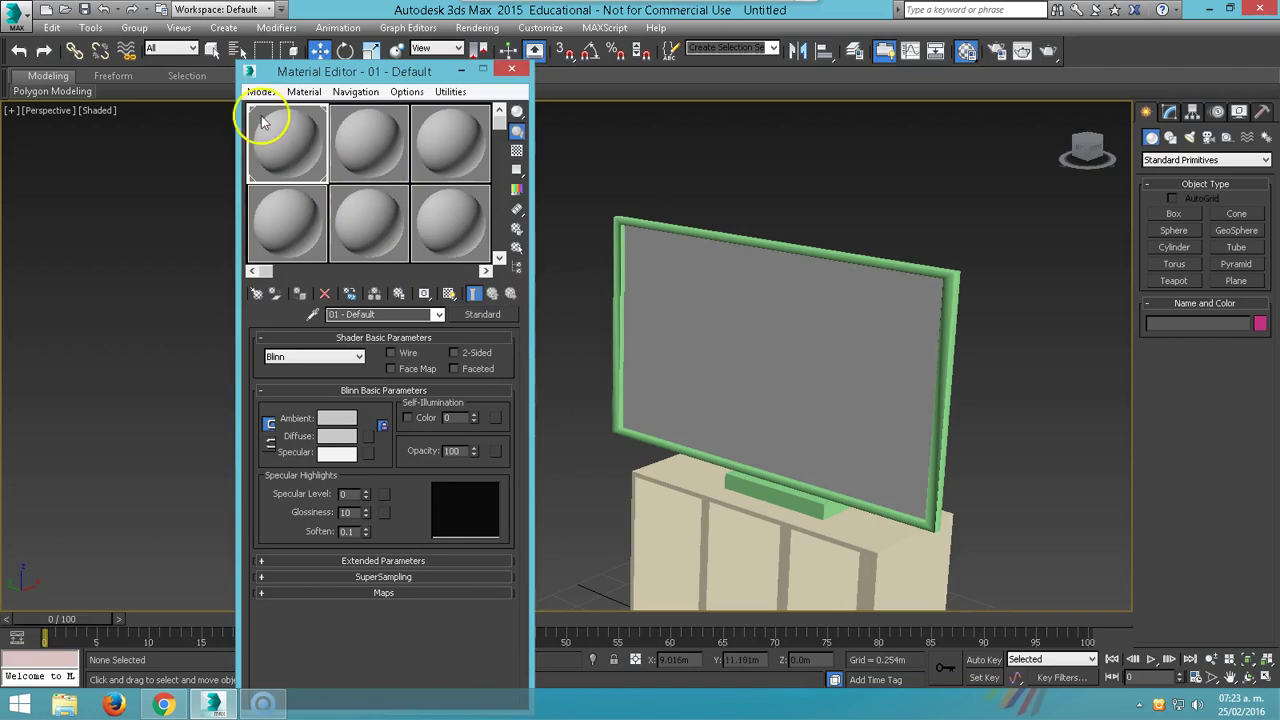
{"action": "left_click", "coordinate": [369, 441]}
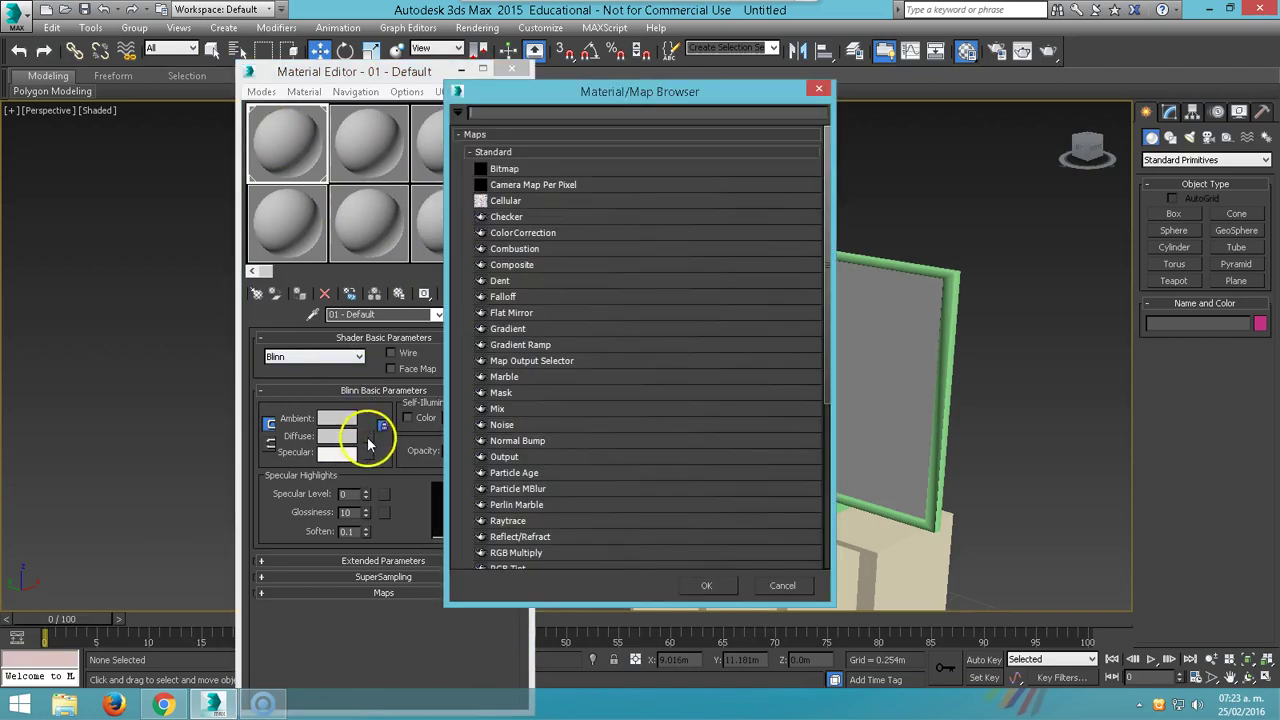
{"action": "double_click", "coordinate": [502, 164]}
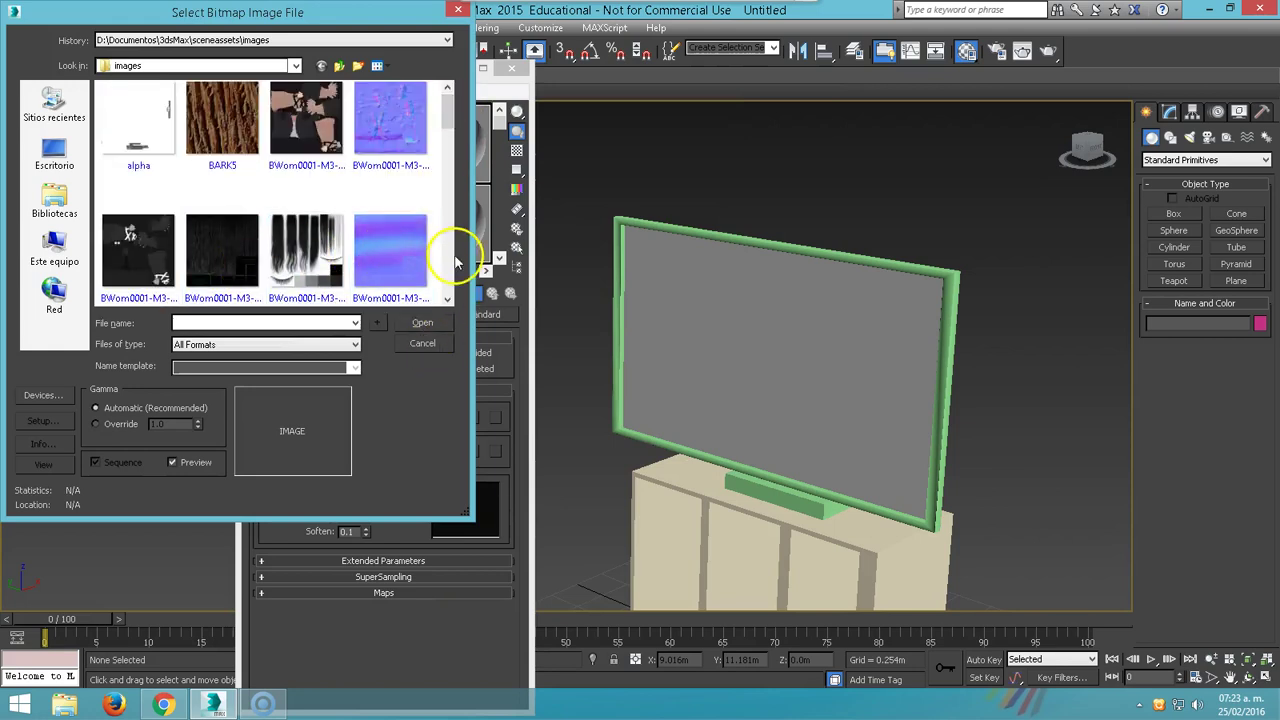
{"action": "left_click_drag", "start_coordinate": [448, 114], "coordinate": [443, 277]}
{"action": "left_click", "coordinate": [222, 240]}
{"action": "left_click", "coordinate": [422, 322]}
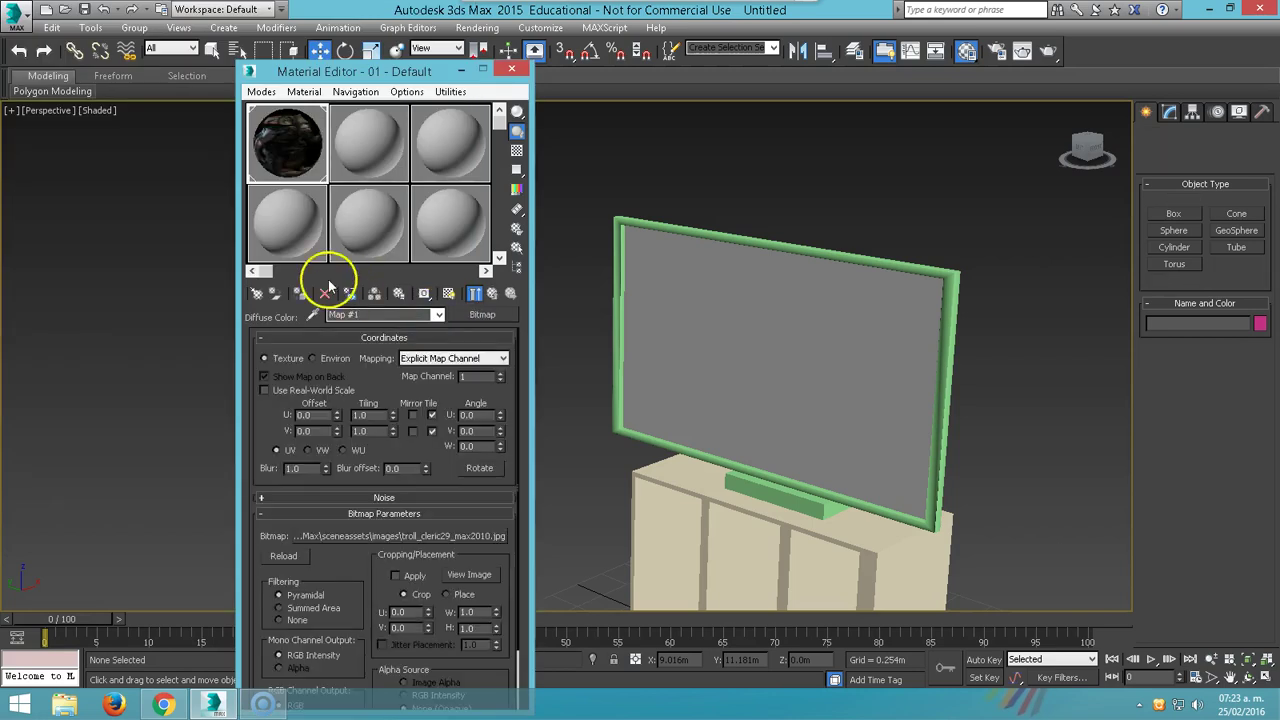
{"action": "left_click", "coordinate": [449, 294]}
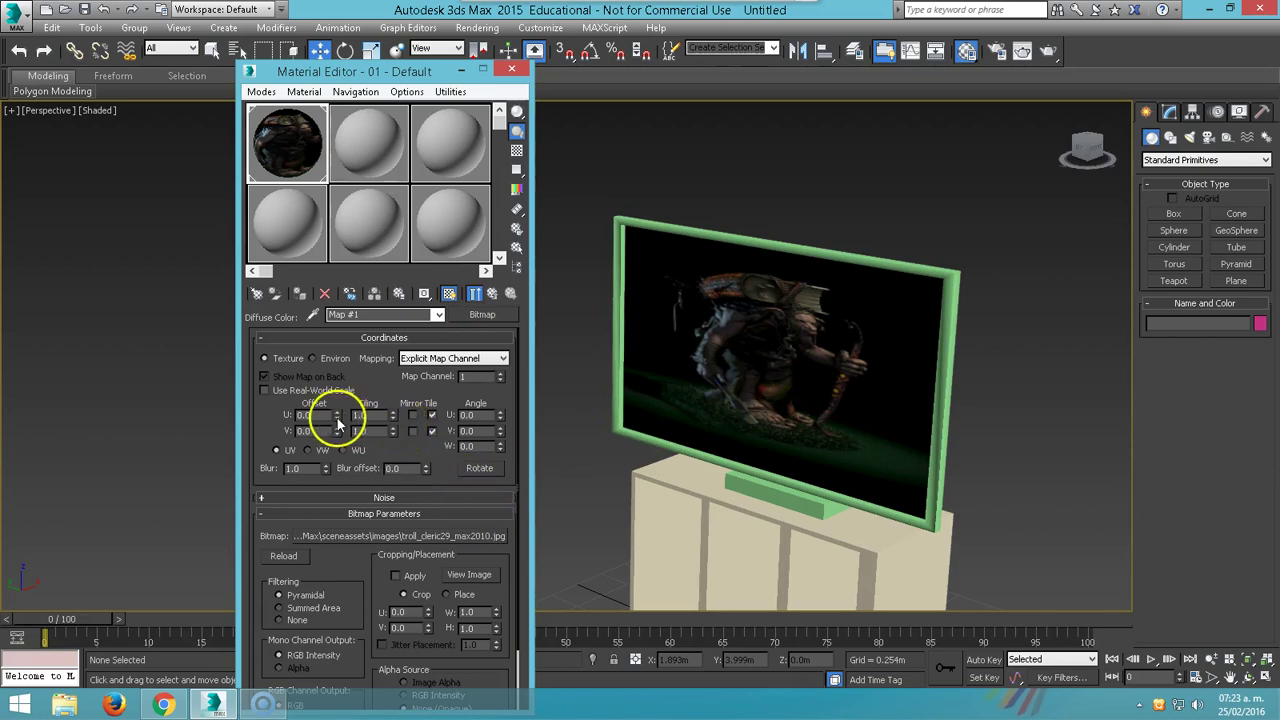
{"action": "left_click_drag", "start_coordinate": [395, 418], "coordinate": [392, 408]}
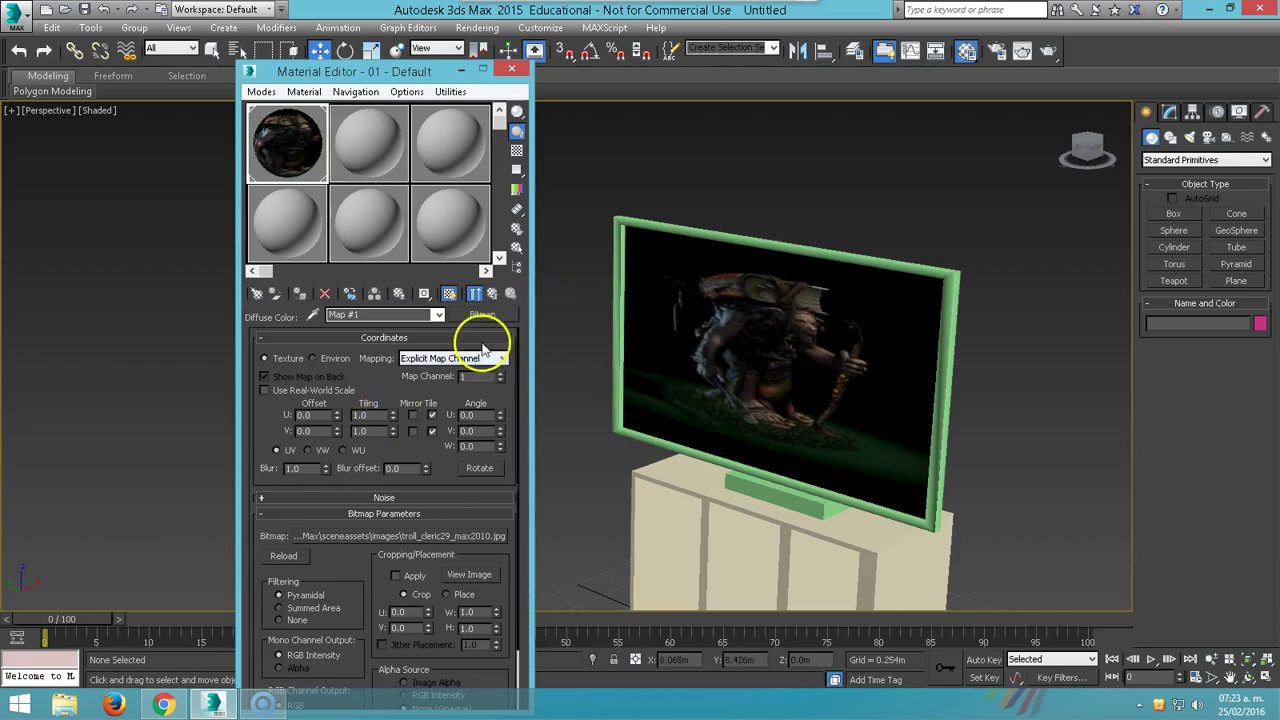
Set the screen material's self-illumination to 100 and render a test frame.
{"action": "left_click", "coordinate": [493, 294]}
{"action": "left_click", "coordinate": [433, 416]}
{"action": "left_click_drag", "start_coordinate": [475, 422], "coordinate": [490, 258]}
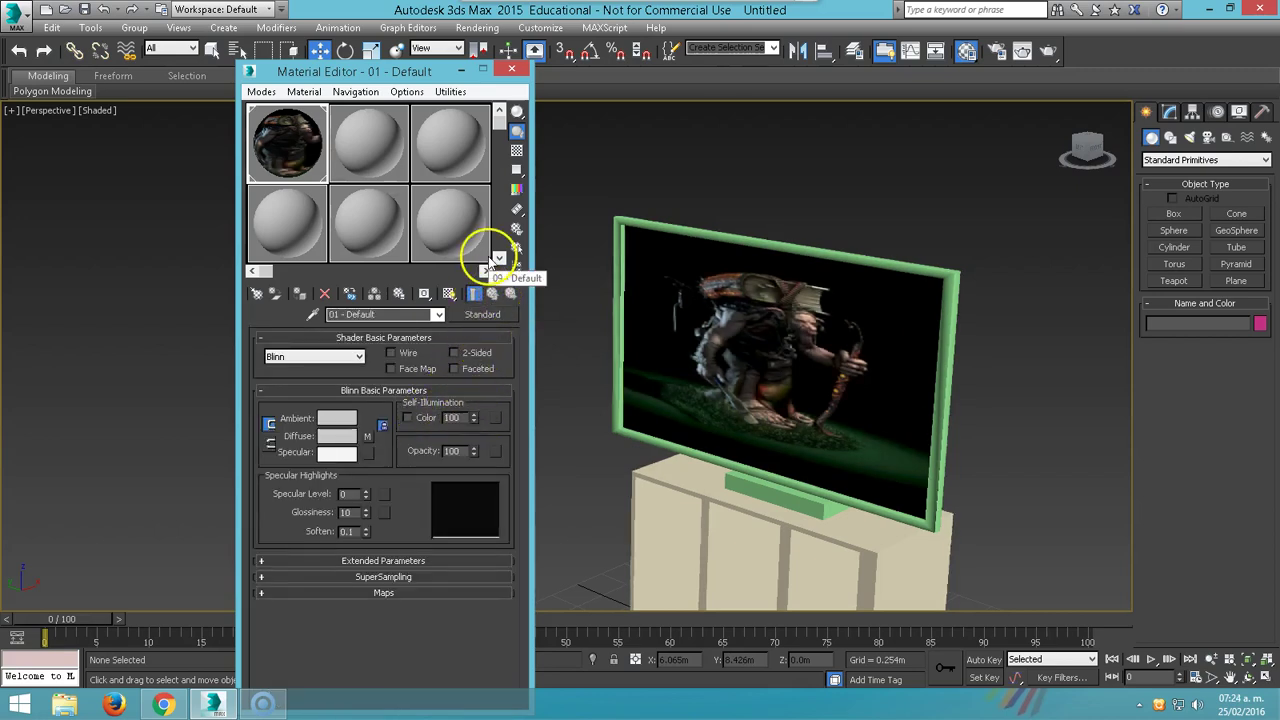
{"action": "left_click", "coordinate": [1050, 52]}
Give the TV frame a black diffuse material with specular level 69 and higher glossiness.
{"action": "left_click", "coordinate": [733, 122]}
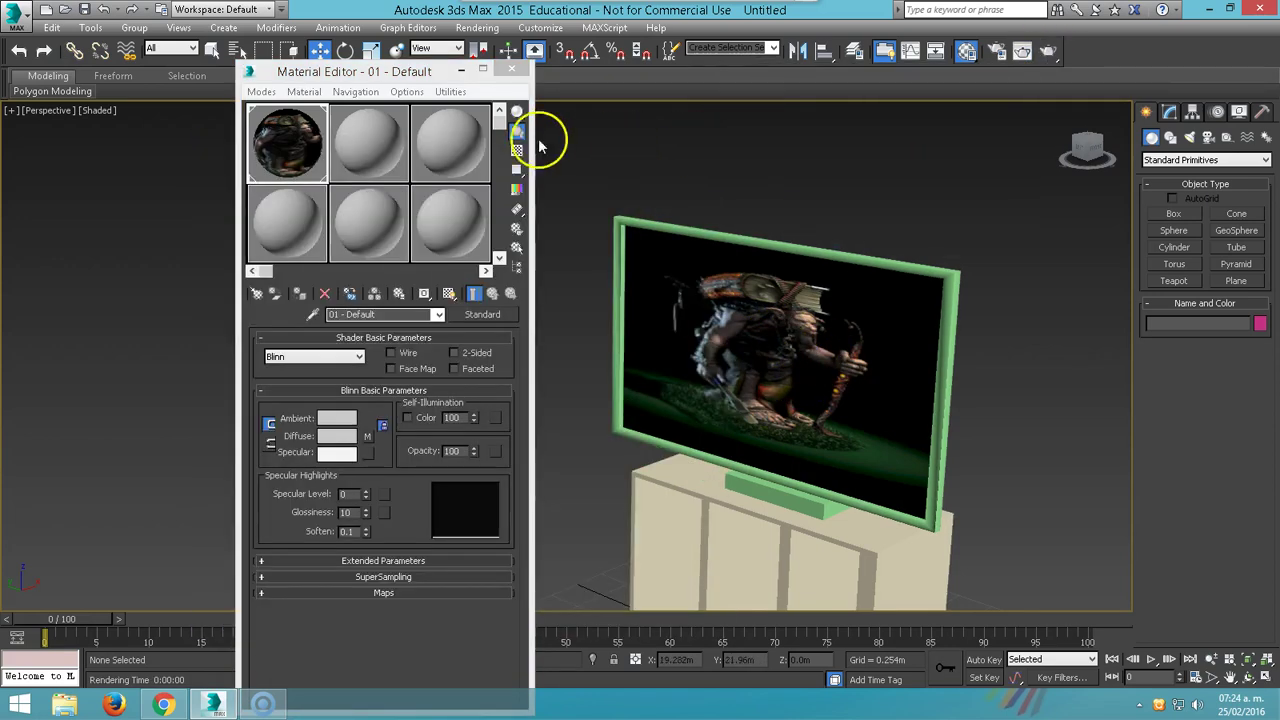
{"action": "left_click_drag", "start_coordinate": [370, 140], "coordinate": [613, 383]}
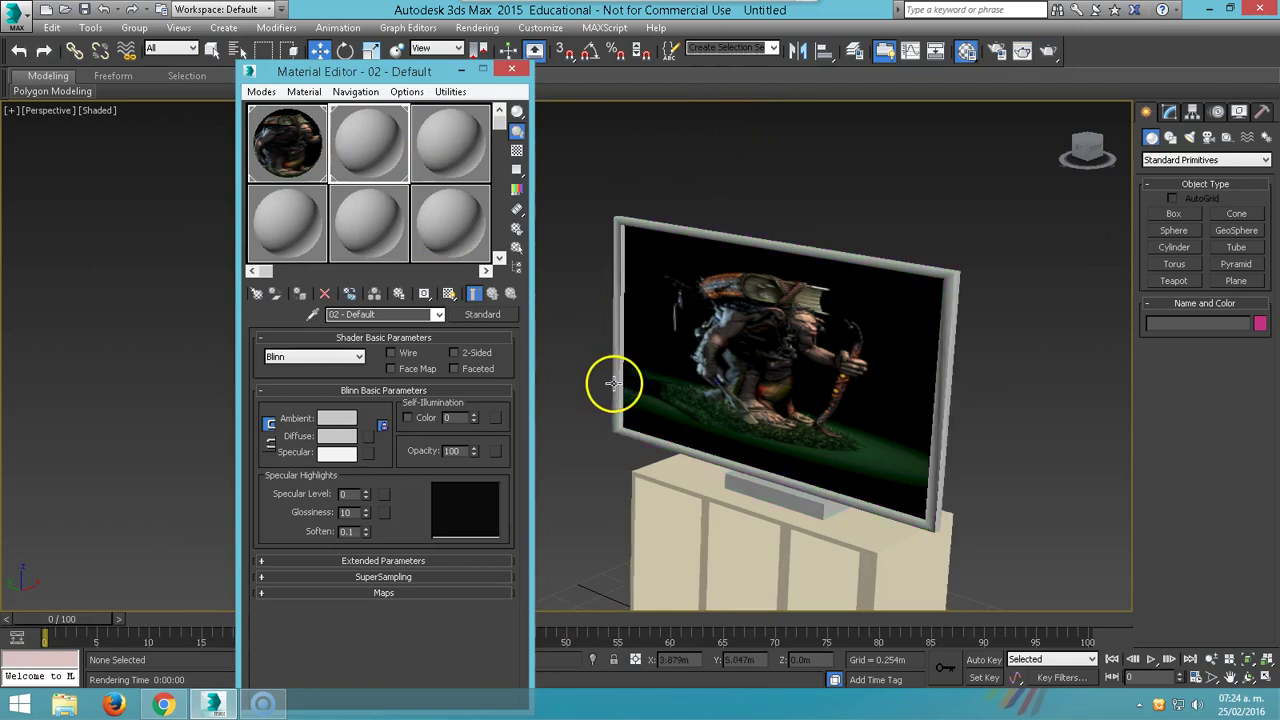
{"action": "left_click", "coordinate": [343, 438]}
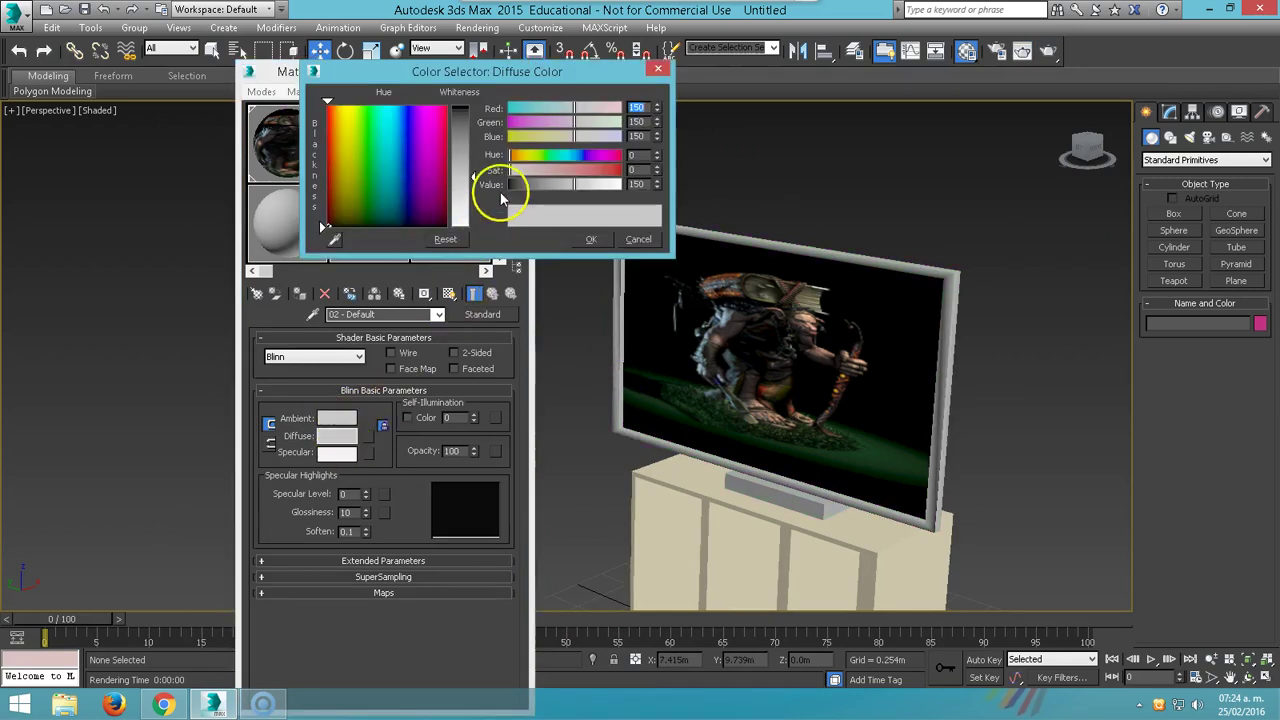
{"action": "left_click_drag", "start_coordinate": [477, 157], "coordinate": [465, 226]}
{"action": "left_click", "coordinate": [571, 237]}
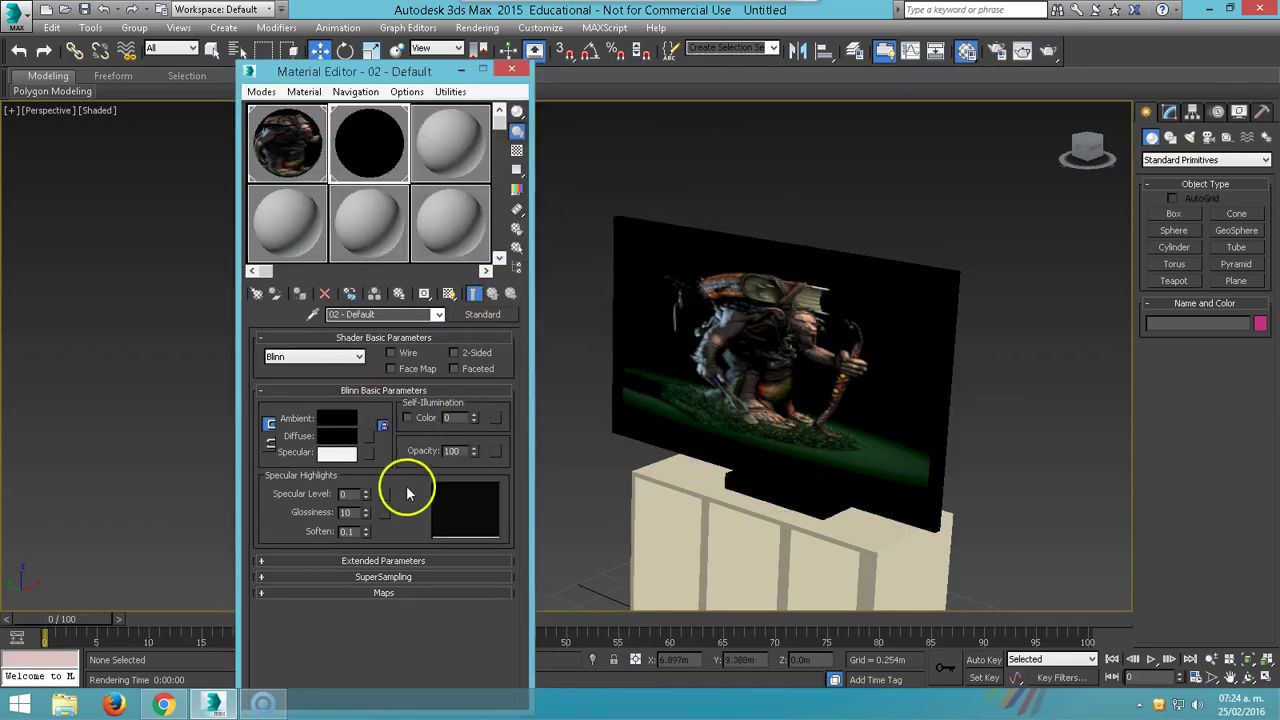
{"action": "left_click_drag", "start_coordinate": [369, 496], "coordinate": [360, 443]}
{"action": "left_click_drag", "start_coordinate": [369, 511], "coordinate": [366, 496]}
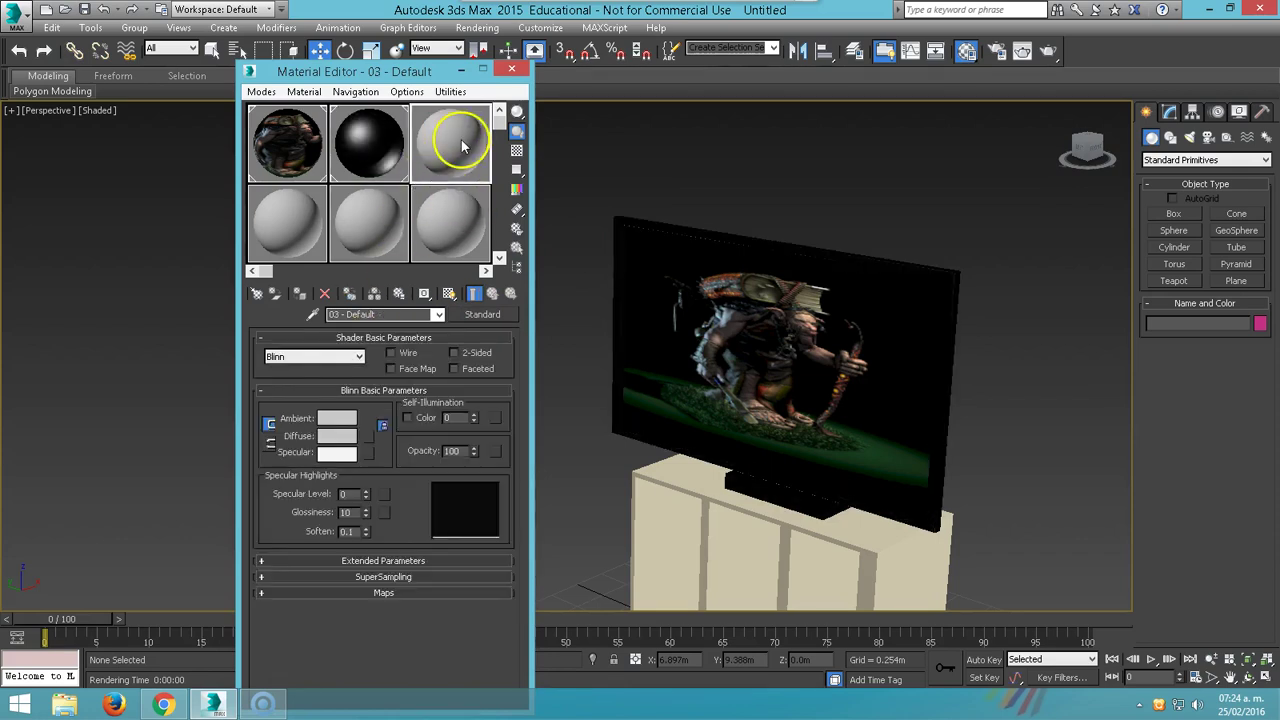
Apply the third material to the cabinet with a procedural Wood diffuse map shown in the viewport.
{"action": "left_click_drag", "start_coordinate": [453, 140], "coordinate": [695, 490]}
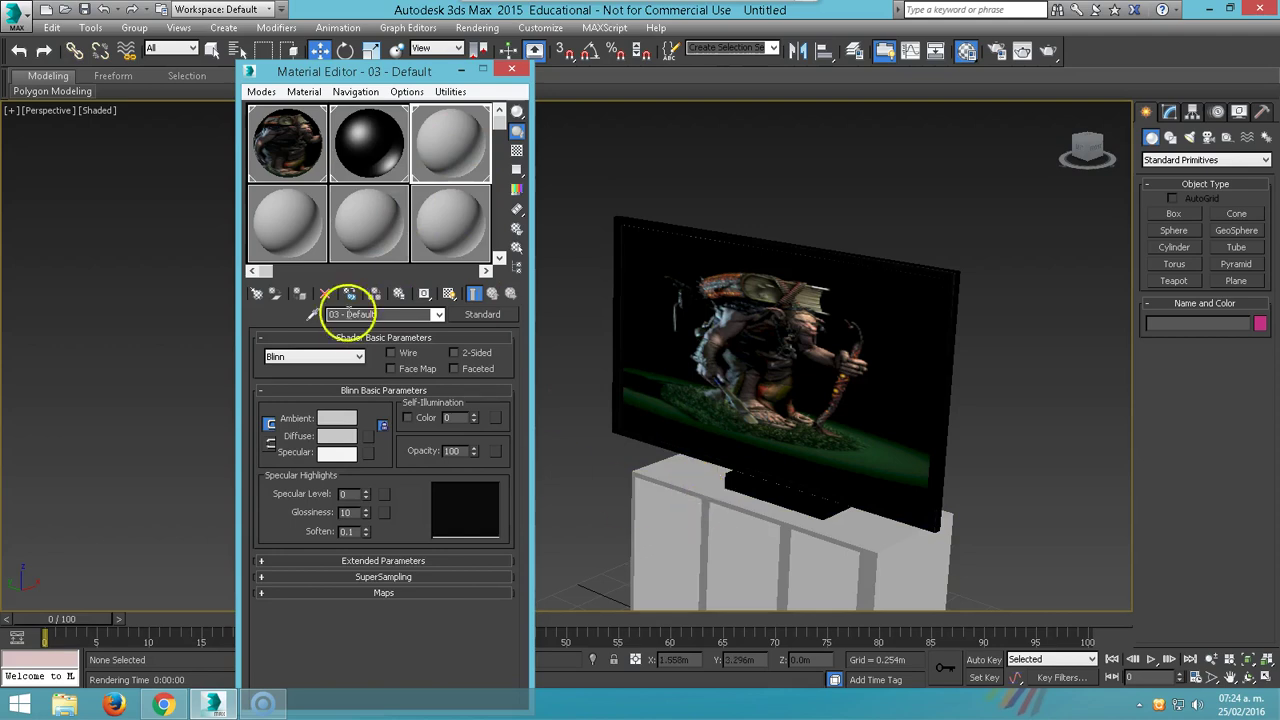
{"action": "left_click", "coordinate": [368, 436]}
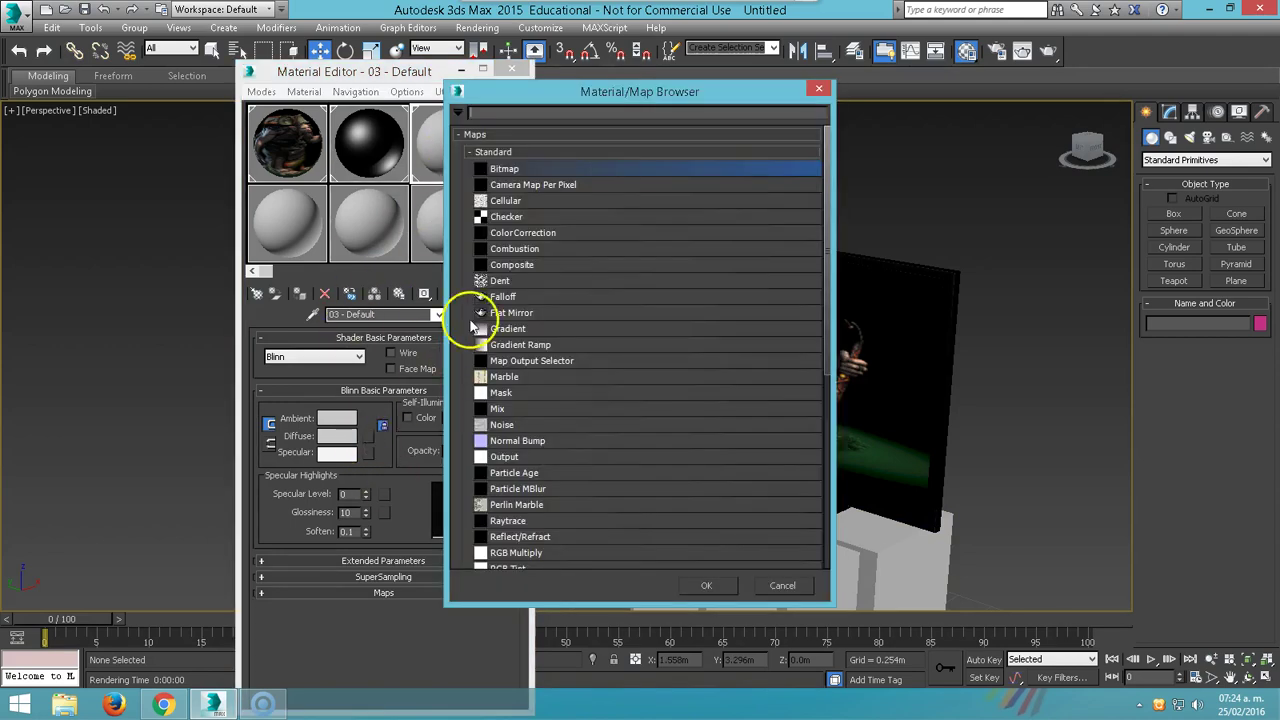
{"action": "scroll", "coordinate": [815, 470], "scroll_direction": "down", "scroll_amount": 1}
{"action": "scroll", "coordinate": [794, 451], "scroll_direction": "down", "scroll_amount": 6}
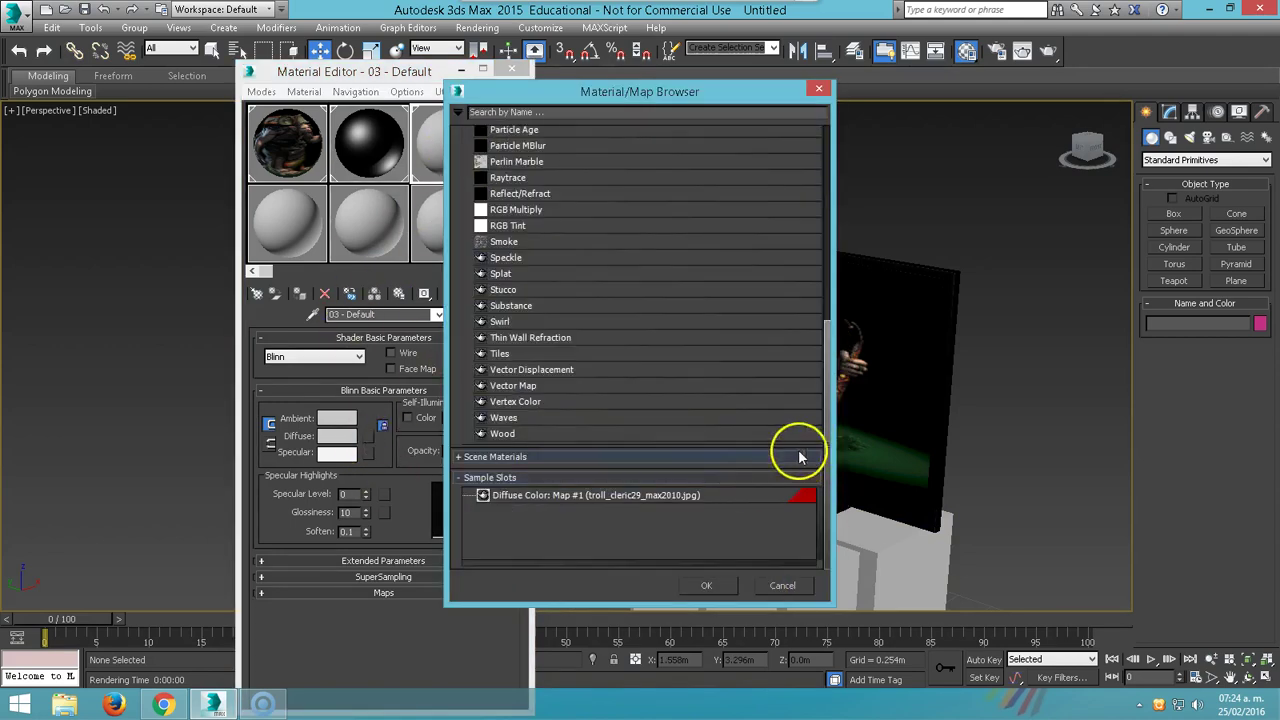
{"action": "double_click", "coordinate": [515, 437]}
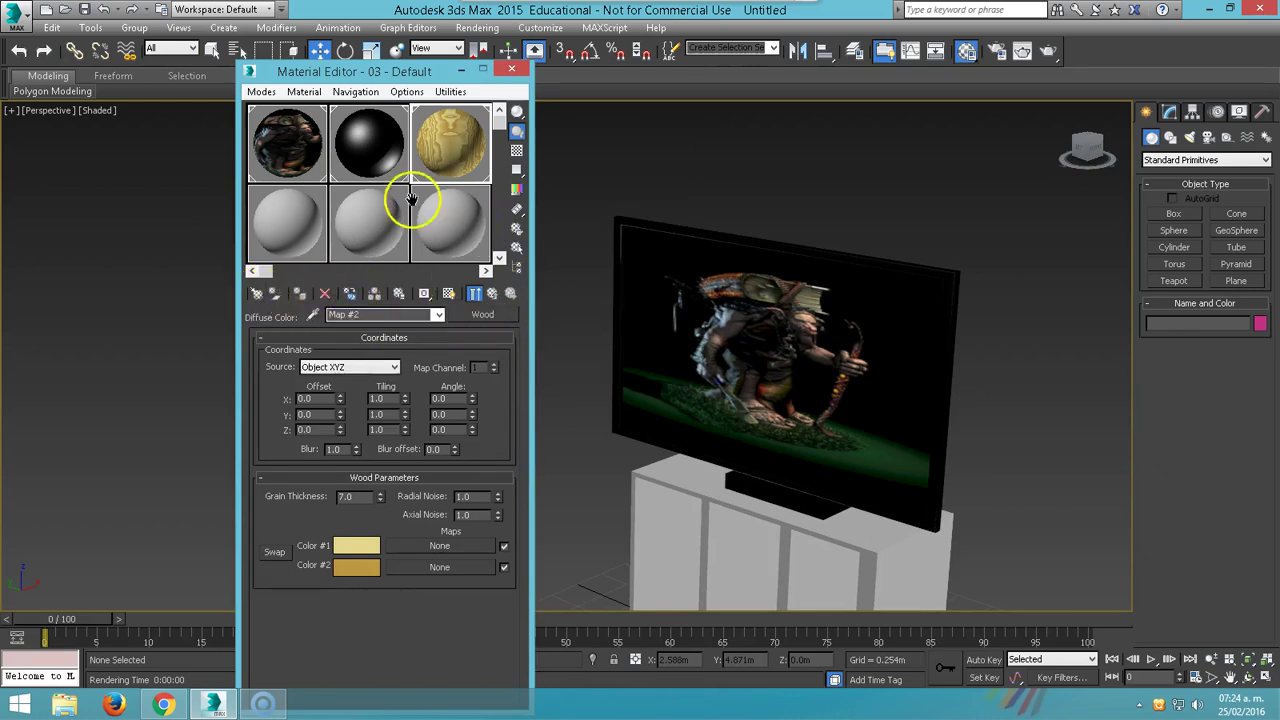
{"action": "left_click", "coordinate": [449, 296]}
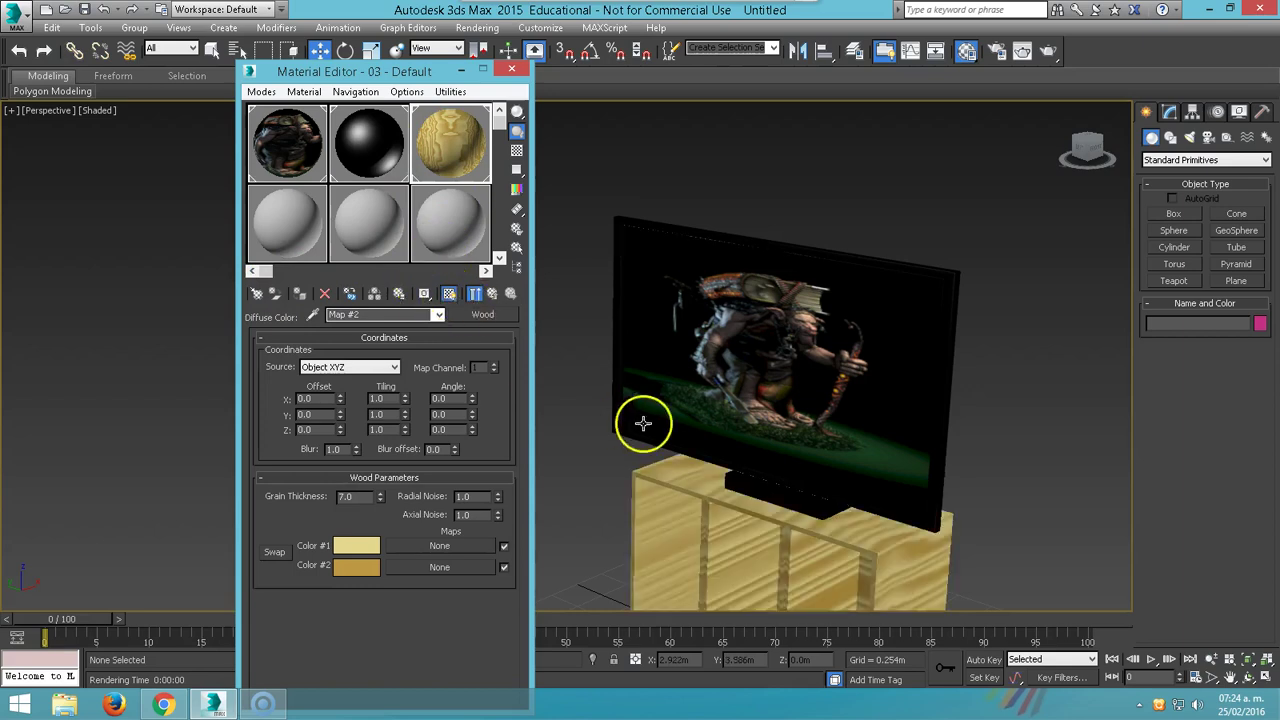
{"action": "mouse_move", "coordinate": [780, 520]}
{"action": "middle_mouse_down", "text": "alt"}
{"action": "mouse_move", "coordinate": [760, 380]}
{"action": "mouse_move", "coordinate": [837, 457]}
{"action": "mouse_move", "coordinate": [791, 491]}
{"action": "mouse_move", "coordinate": [860, 420]}
{"action": "middle_mouse_up", "text": "alt"}
{"action": "left_click", "coordinate": [1185, 160]}
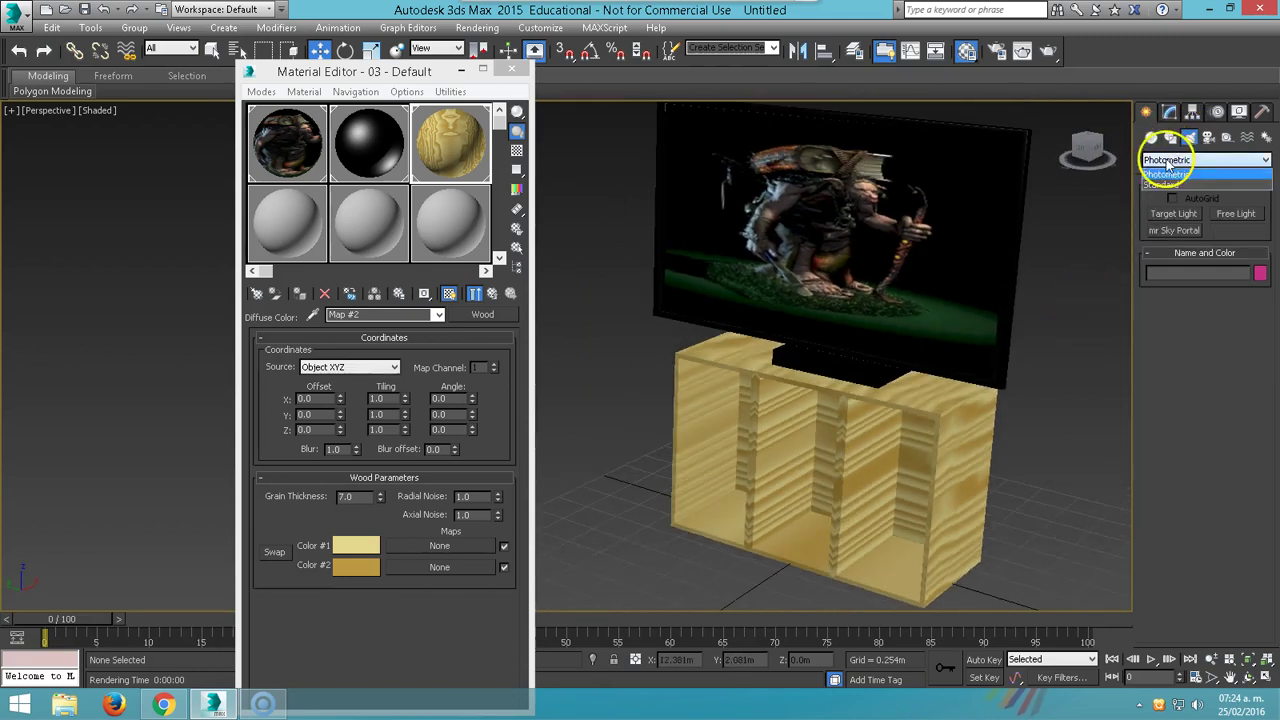
{"action": "left_click", "coordinate": [1172, 177]}
Place a shadow-casting Skylight (Sky001) beside the cabinet and close the Material Editor.
{"action": "left_click", "coordinate": [1243, 250]}
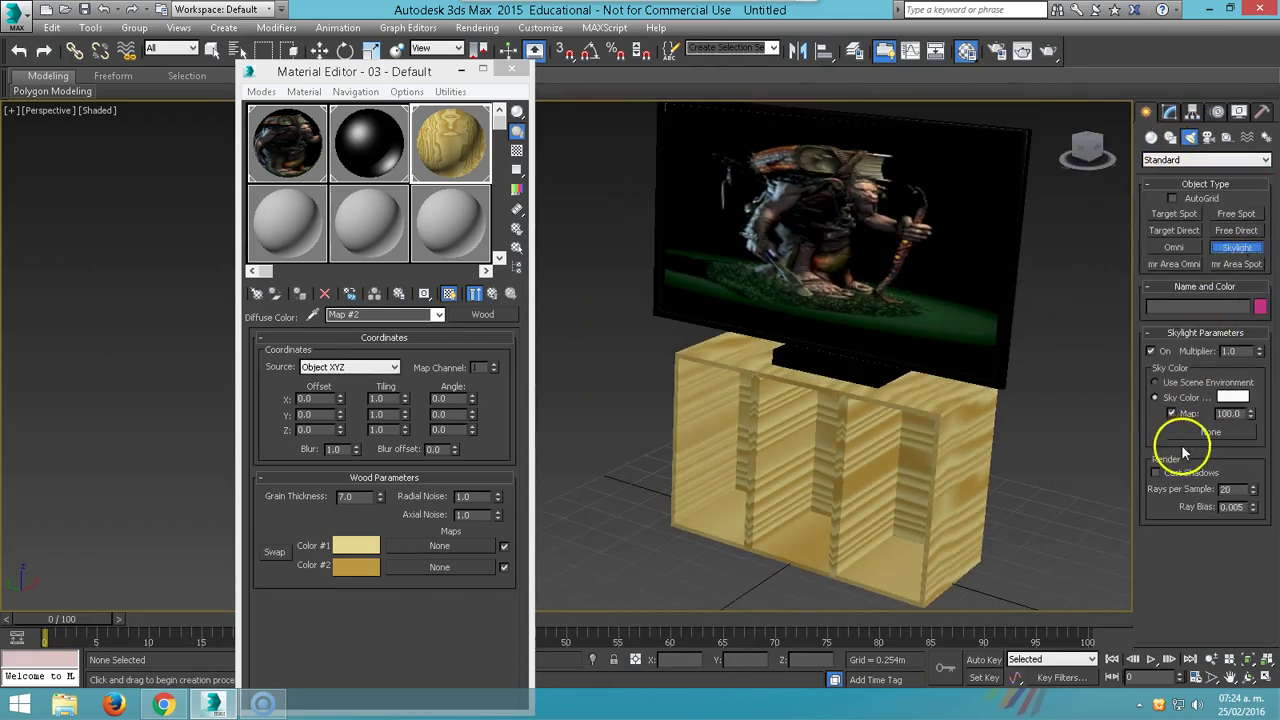
{"action": "left_click", "coordinate": [1156, 472]}
{"action": "left_click", "coordinate": [1050, 538]}
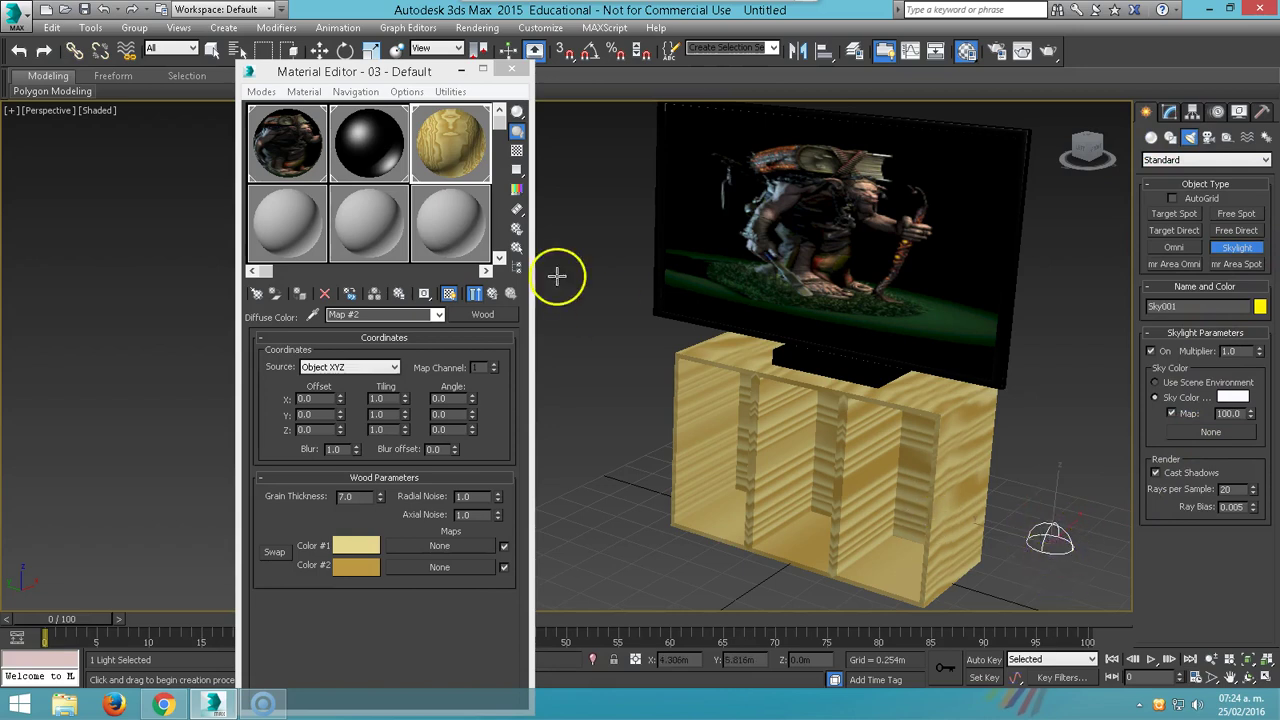
{"action": "left_click", "coordinate": [516, 70]}
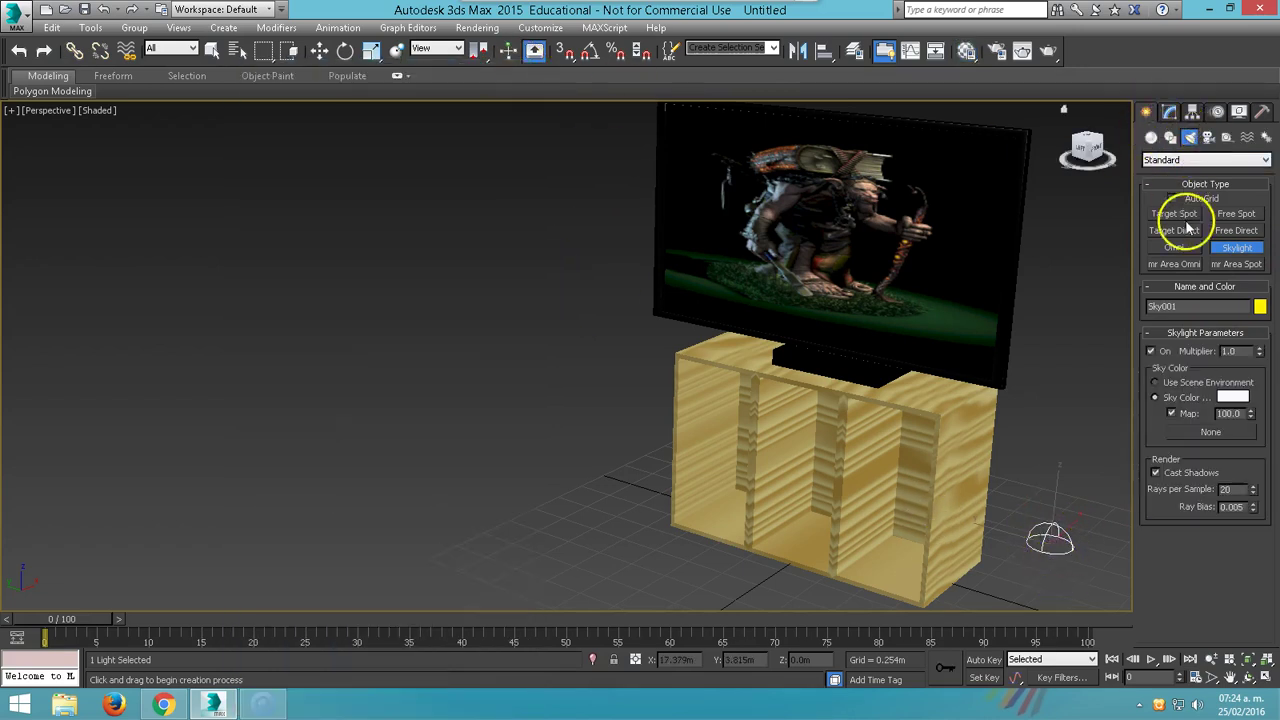
{"action": "scroll", "coordinate": [868, 323], "scroll_direction": "down", "scroll_amount": 3}
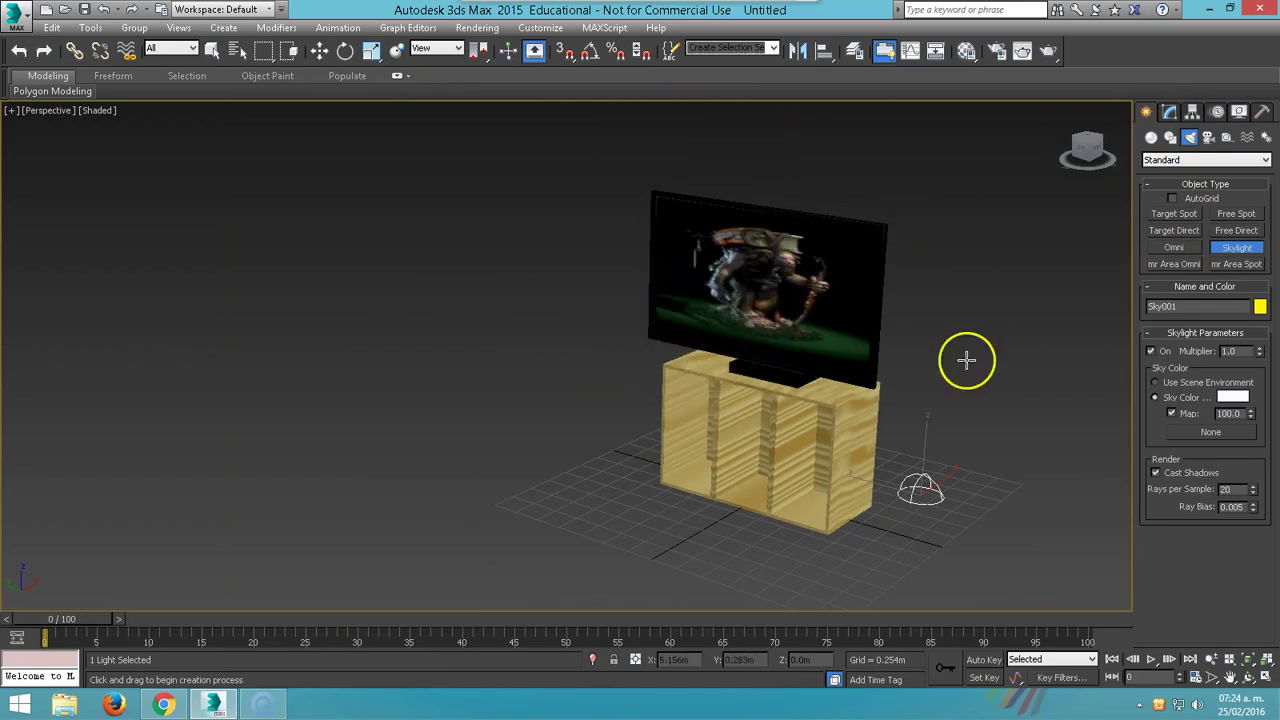
{"action": "left_click", "coordinate": [17, 17]}
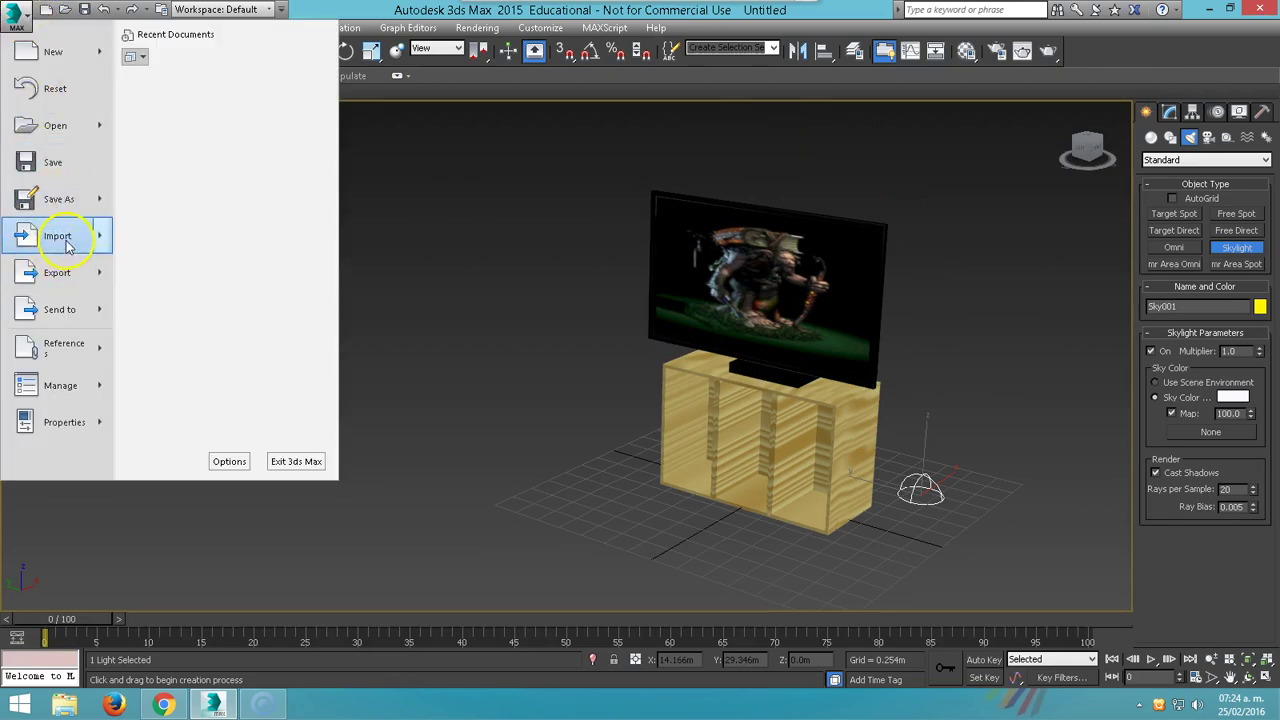
Reset 3ds Max to an empty scene without saving changes.
{"action": "left_click", "coordinate": [60, 88]}
{"action": "left_click", "coordinate": [625, 376]}
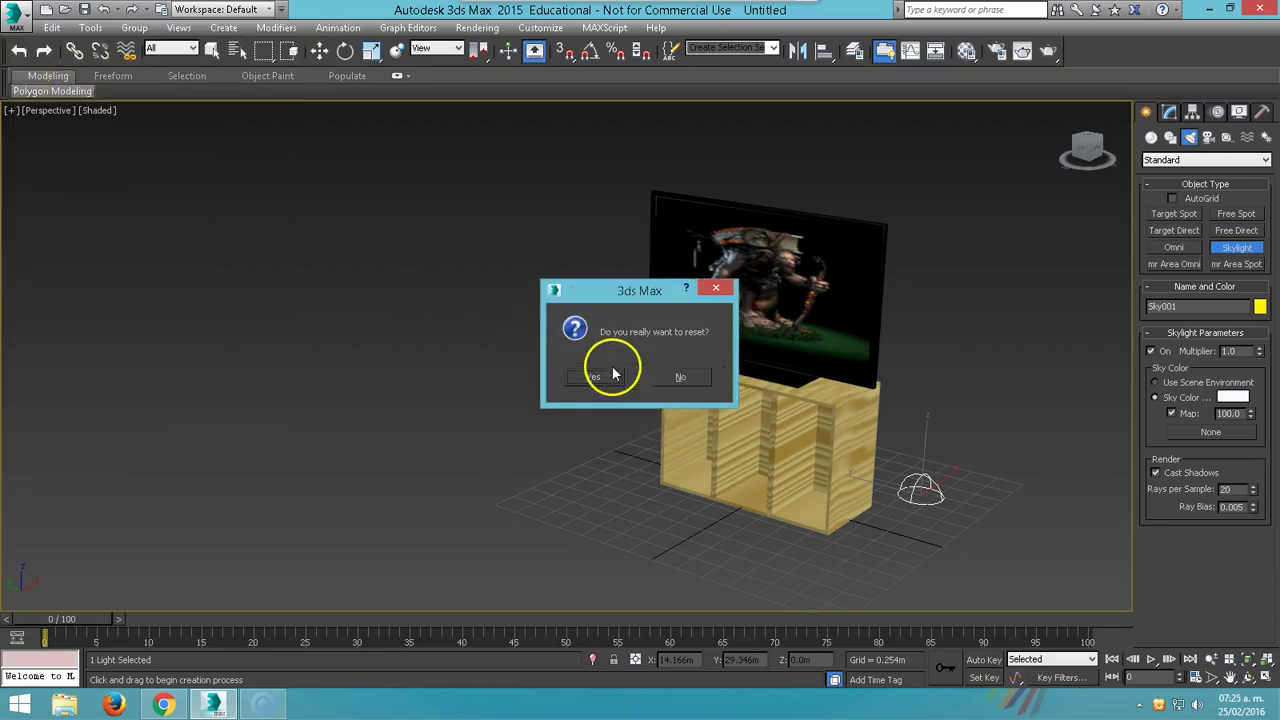
{"action": "left_click", "coordinate": [600, 377]}
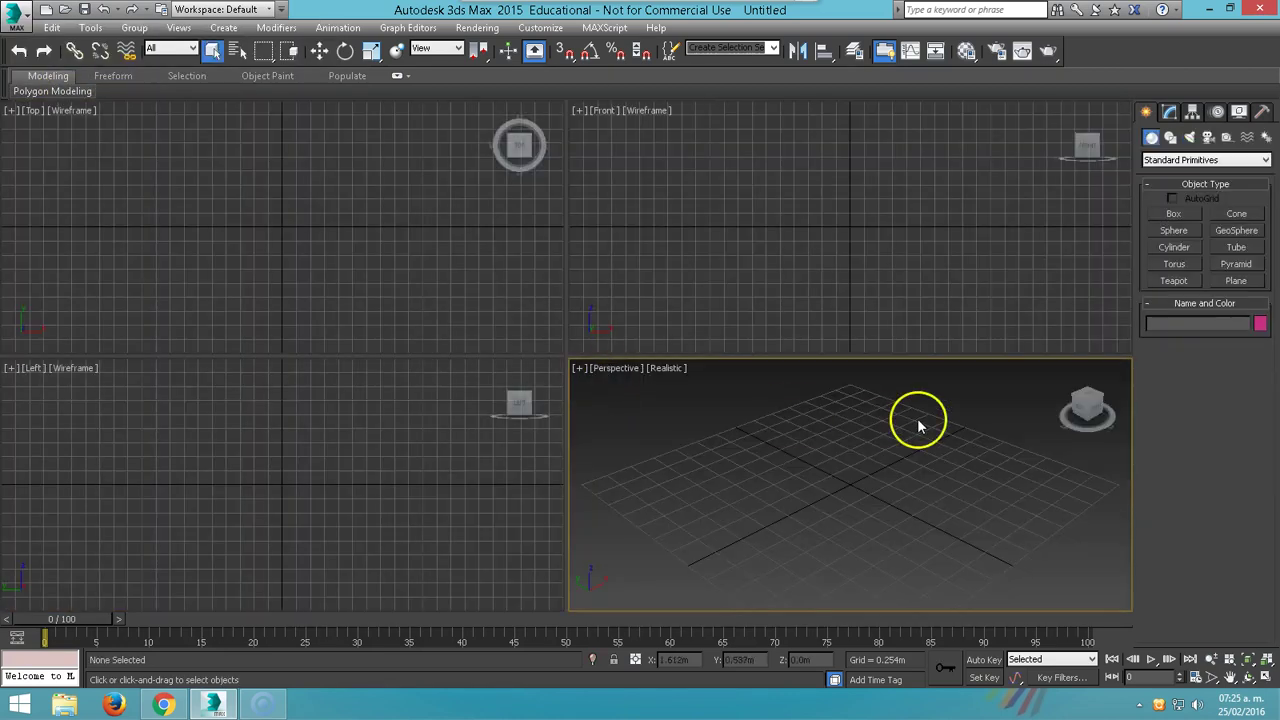
Create a pink cube, Box001, on the perspective grid.
{"action": "left_click", "coordinate": [1174, 214]}
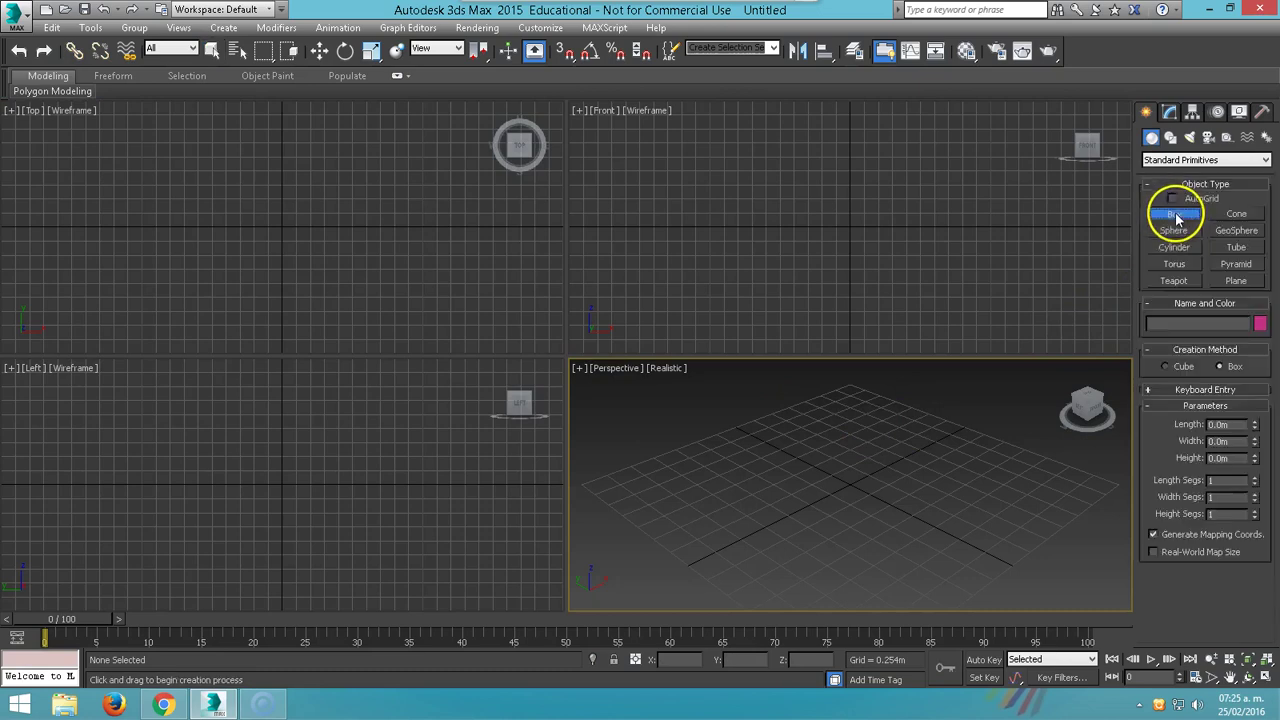
{"action": "left_click_drag", "start_coordinate": [822, 468], "coordinate": [848, 522]}
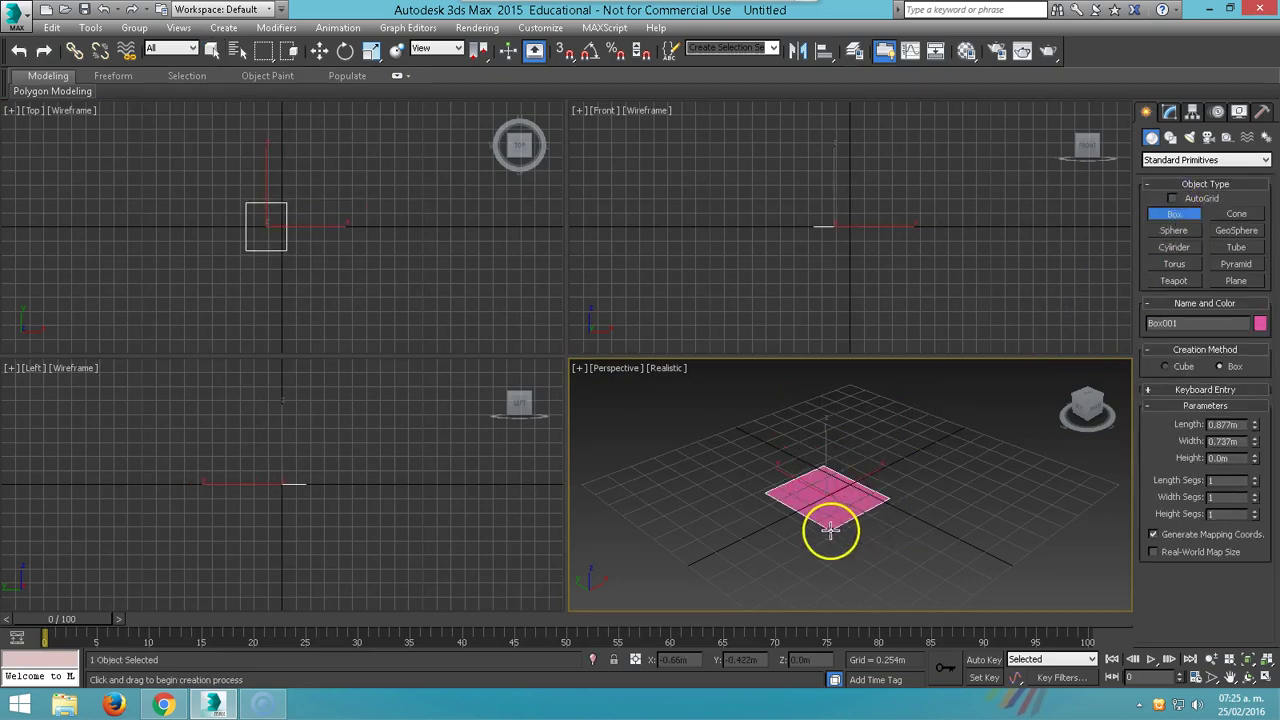
{"action": "left_click", "coordinate": [855, 467]}
{"action": "right_click", "coordinate": [858, 467]}
{"action": "right_click", "coordinate": [858, 467]}
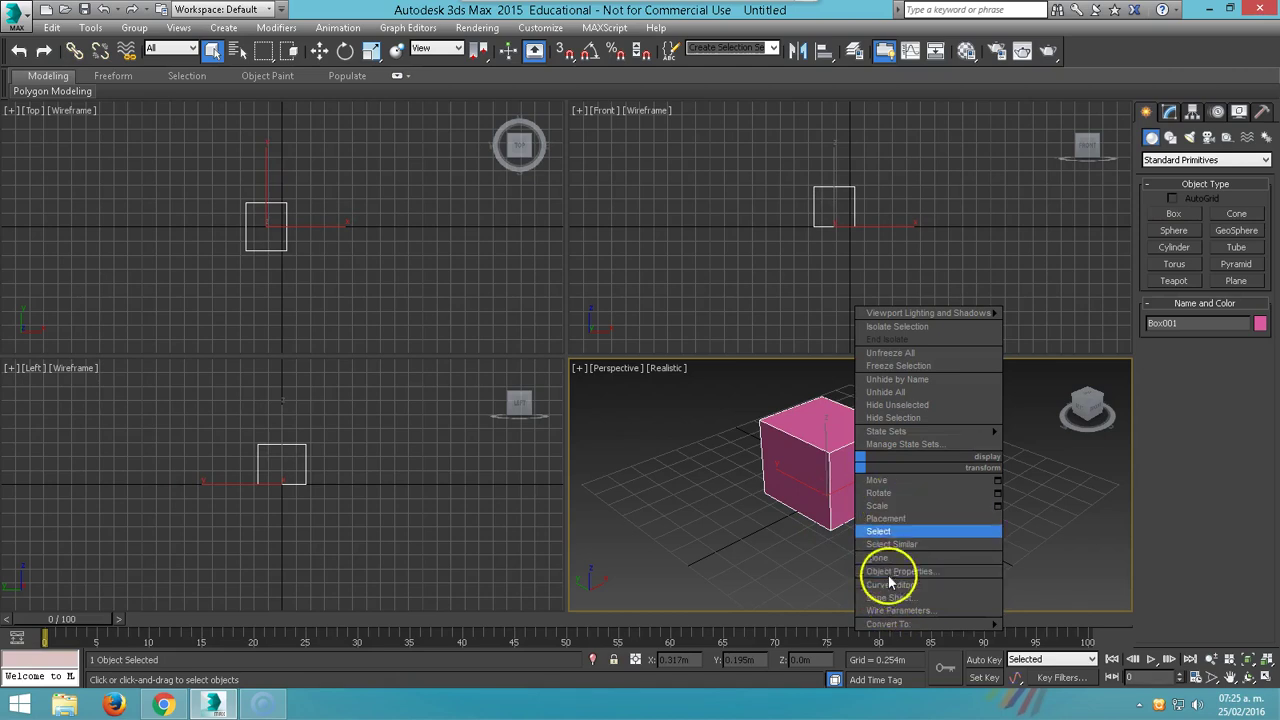
Convert the cube to an editable poly, inset its two side faces and stretch them along X.
{"action": "mouse_move", "coordinate": [888, 624]}
{"action": "left_click", "coordinate": [1092, 646]}
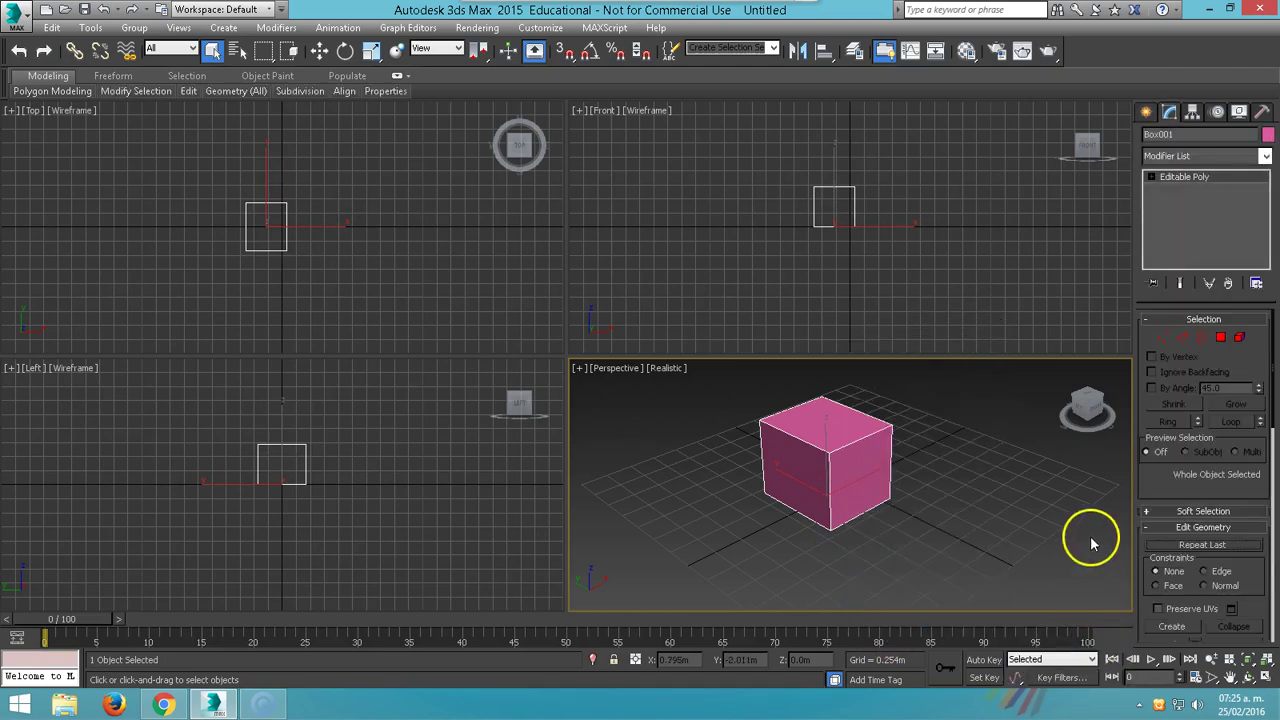
{"action": "key", "text": "4"}
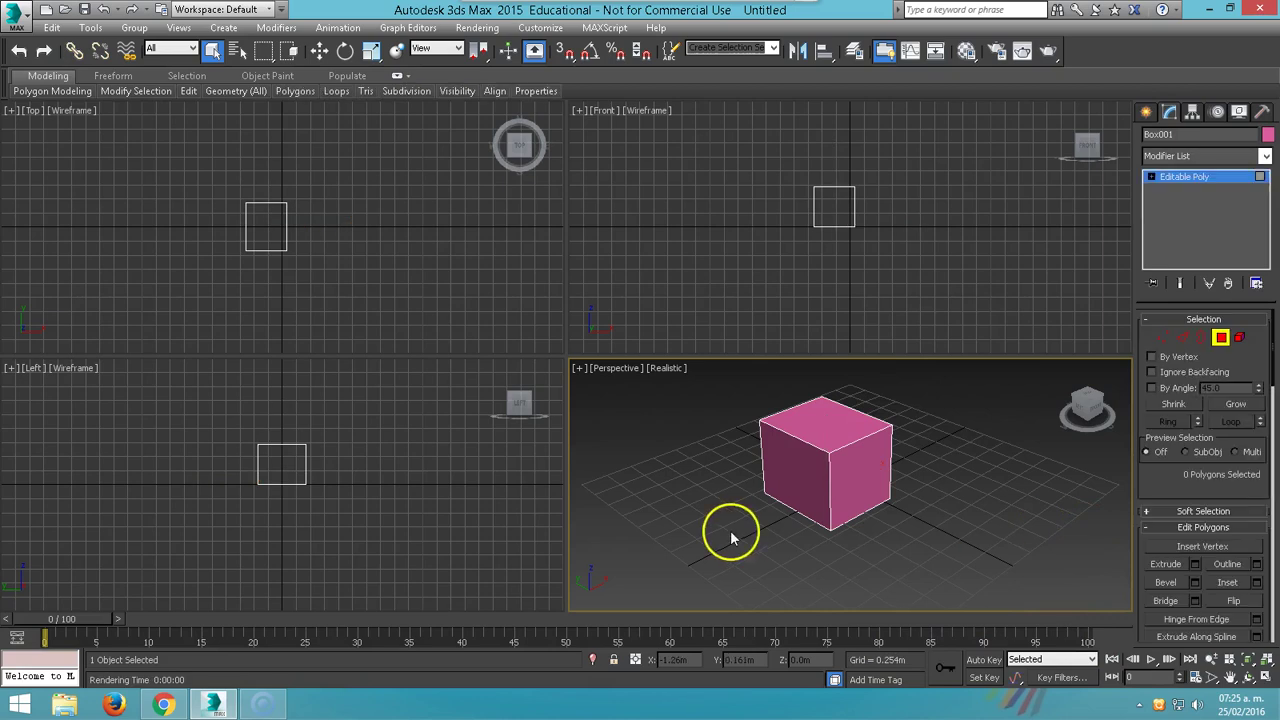
{"action": "left_click", "coordinate": [866, 487]}
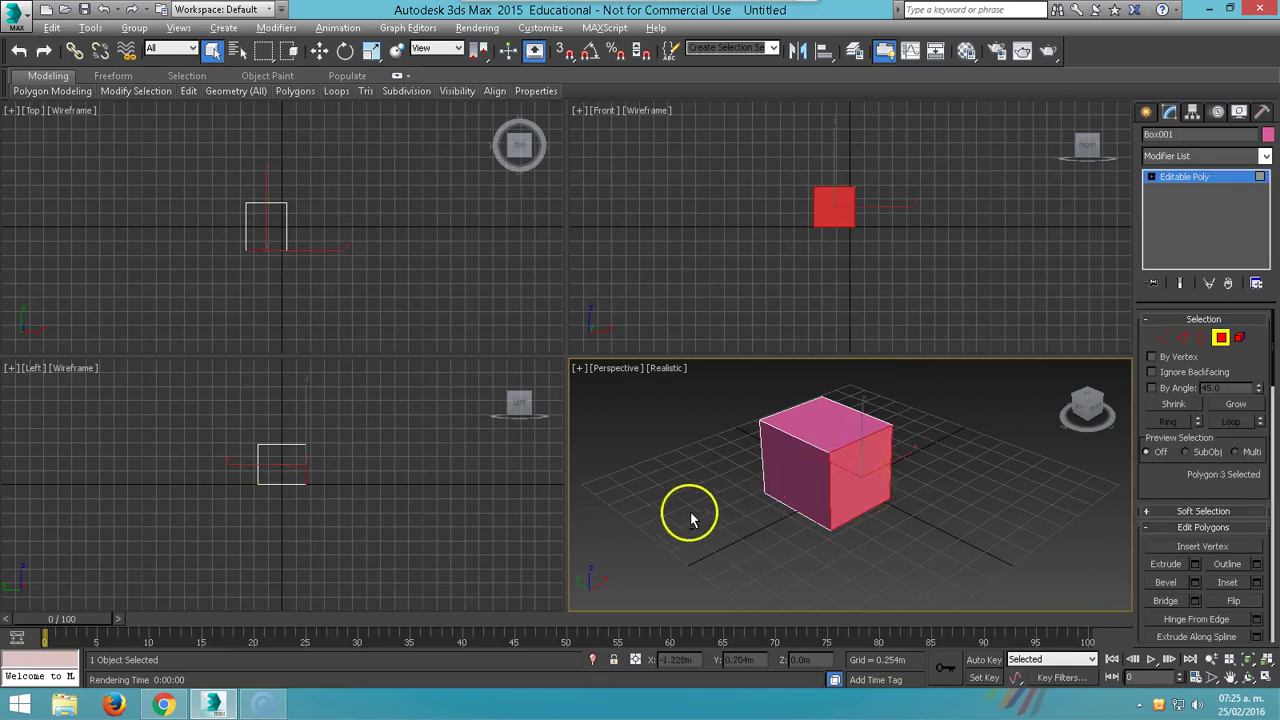
{"action": "middle_click_drag", "start_coordinate": [756, 487], "coordinate": [910, 483], "text": "alt"}
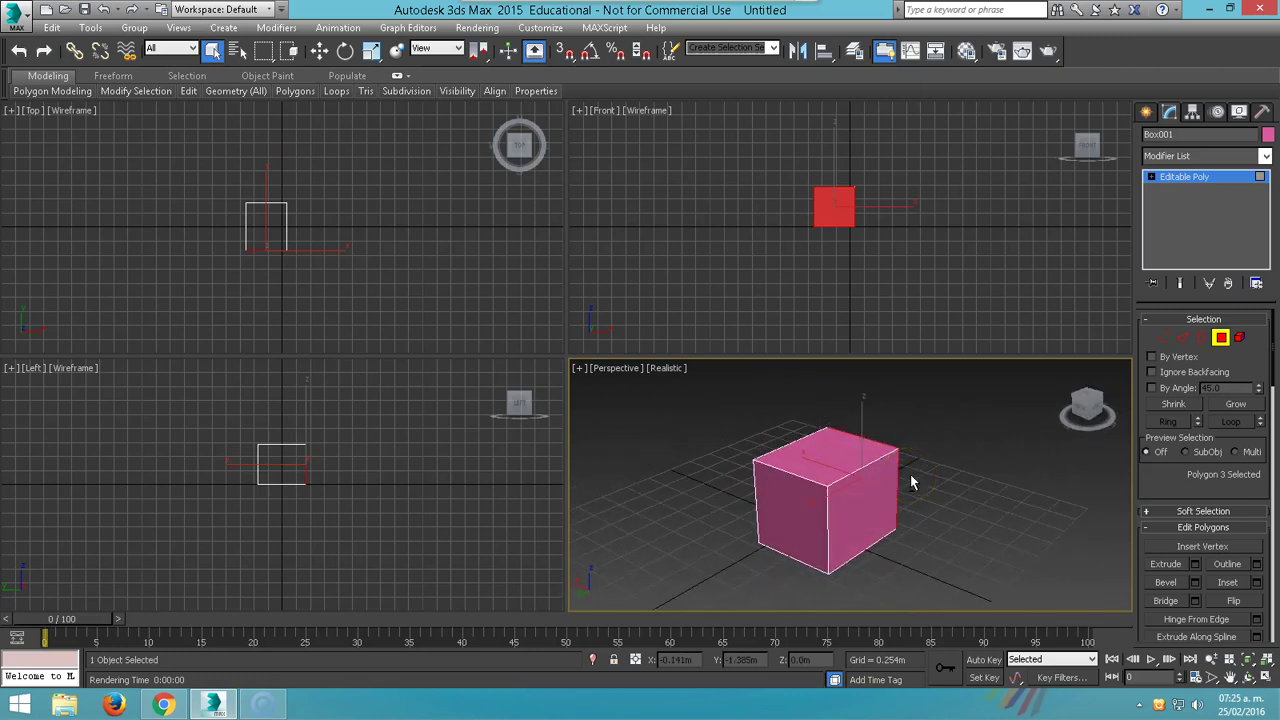
{"action": "left_click", "coordinate": [801, 511], "text": "ctrl"}
{"action": "middle_click_drag", "start_coordinate": [814, 512], "coordinate": [667, 508], "text": "alt"}
{"action": "right_click", "coordinate": [857, 506]}
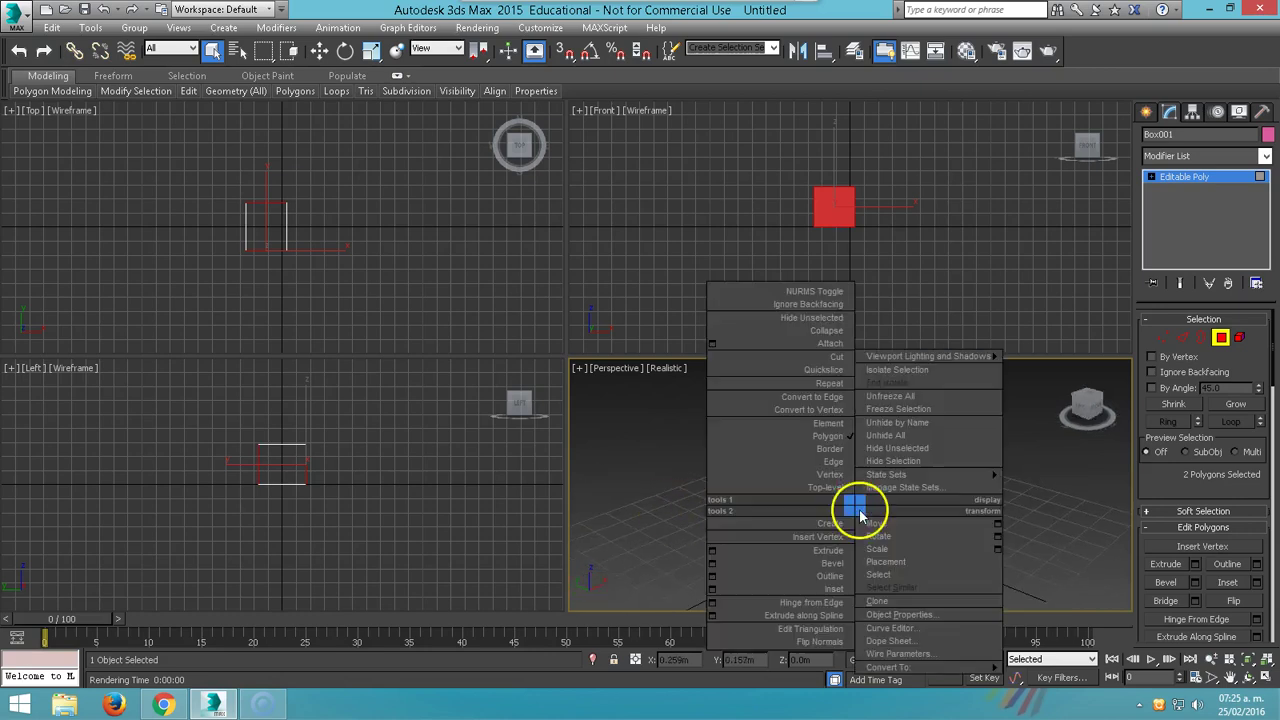
{"action": "left_click", "coordinate": [829, 563]}
{"action": "left_click_drag", "start_coordinate": [865, 525], "coordinate": [877, 507]}
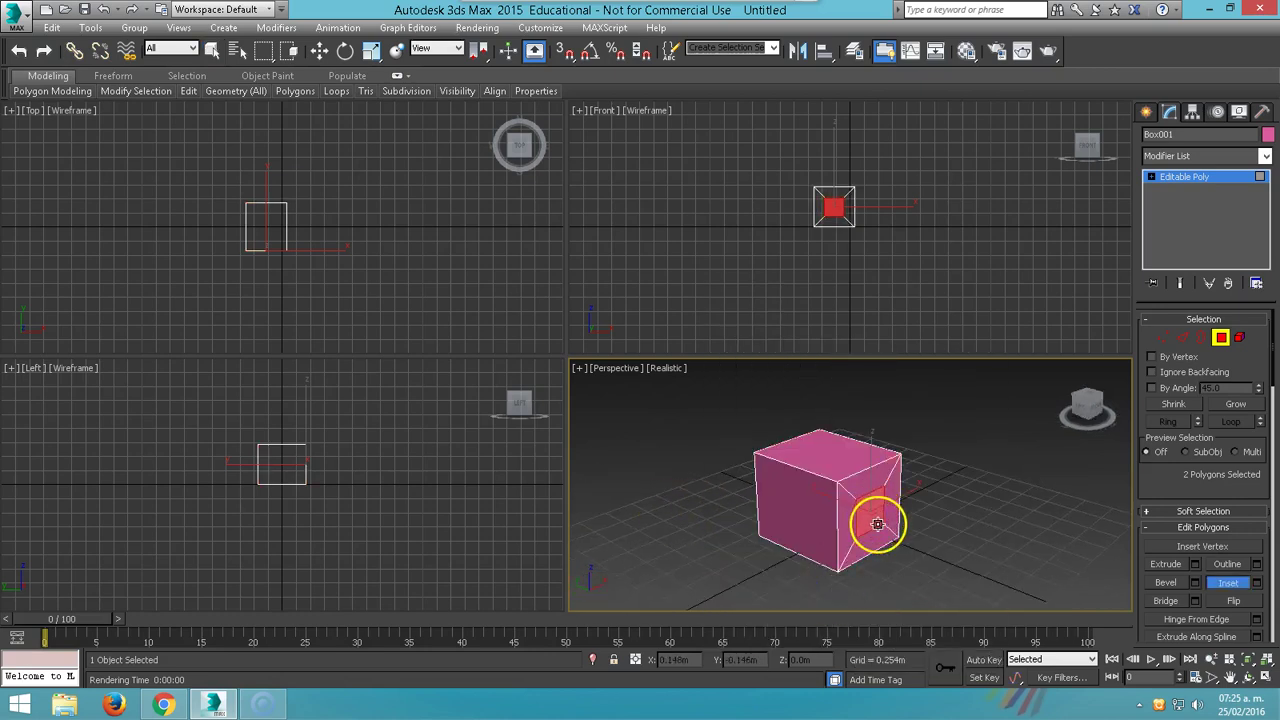
{"action": "key", "text": "r"}
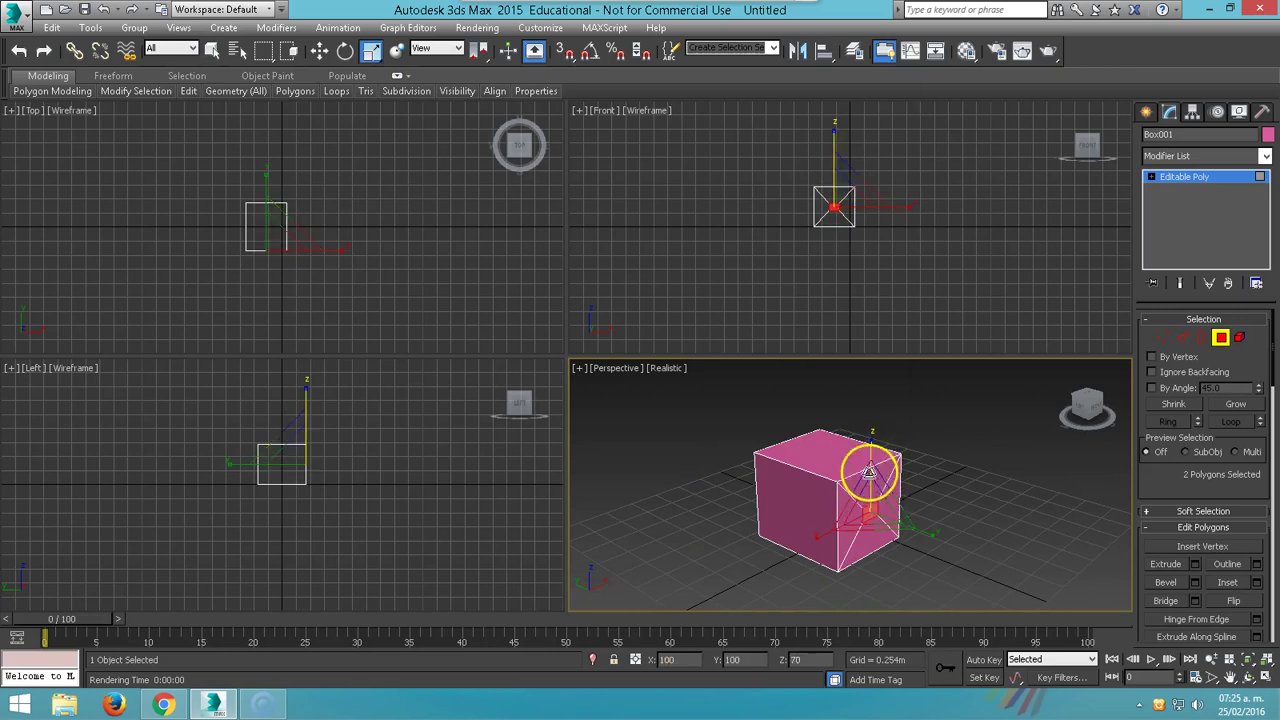
{"action": "left_click_drag", "start_coordinate": [900, 508], "coordinate": [758, 560]}
Extrude the side faces into long arms, shrink their ends and sweep them backward.
{"action": "key", "text": "shift+e"}
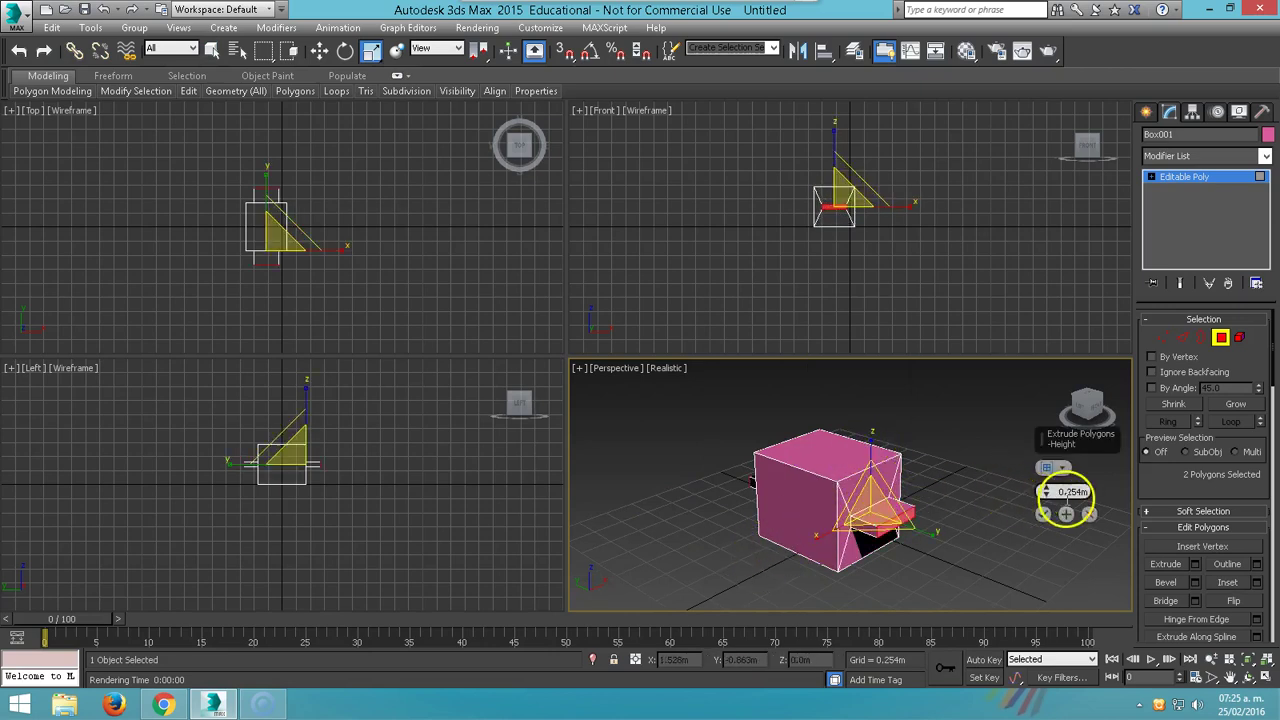
{"action": "left_click_drag", "start_coordinate": [1053, 493], "coordinate": [1020, 366]}
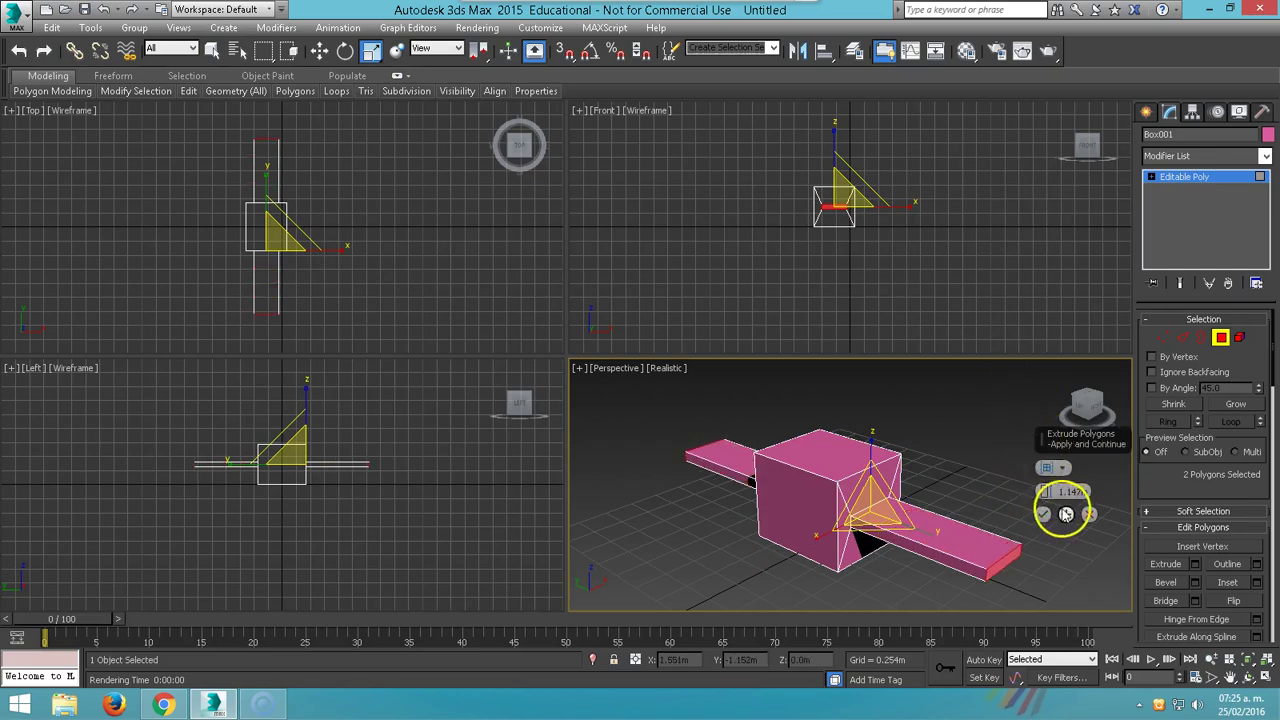
{"action": "left_click", "coordinate": [1044, 514]}
{"action": "left_click_drag", "start_coordinate": [980, 571], "coordinate": [963, 589]}
{"action": "key", "text": "w"}
{"action": "mouse_move", "coordinate": [1037, 543]}
{"action": "left_mouse_down"}
{"action": "mouse_move", "coordinate": [1046, 537]}
{"action": "mouse_move", "coordinate": [991, 509]}
{"action": "mouse_move", "coordinate": [1029, 509]}
{"action": "mouse_move", "coordinate": [1020, 498]}
{"action": "left_mouse_up"}
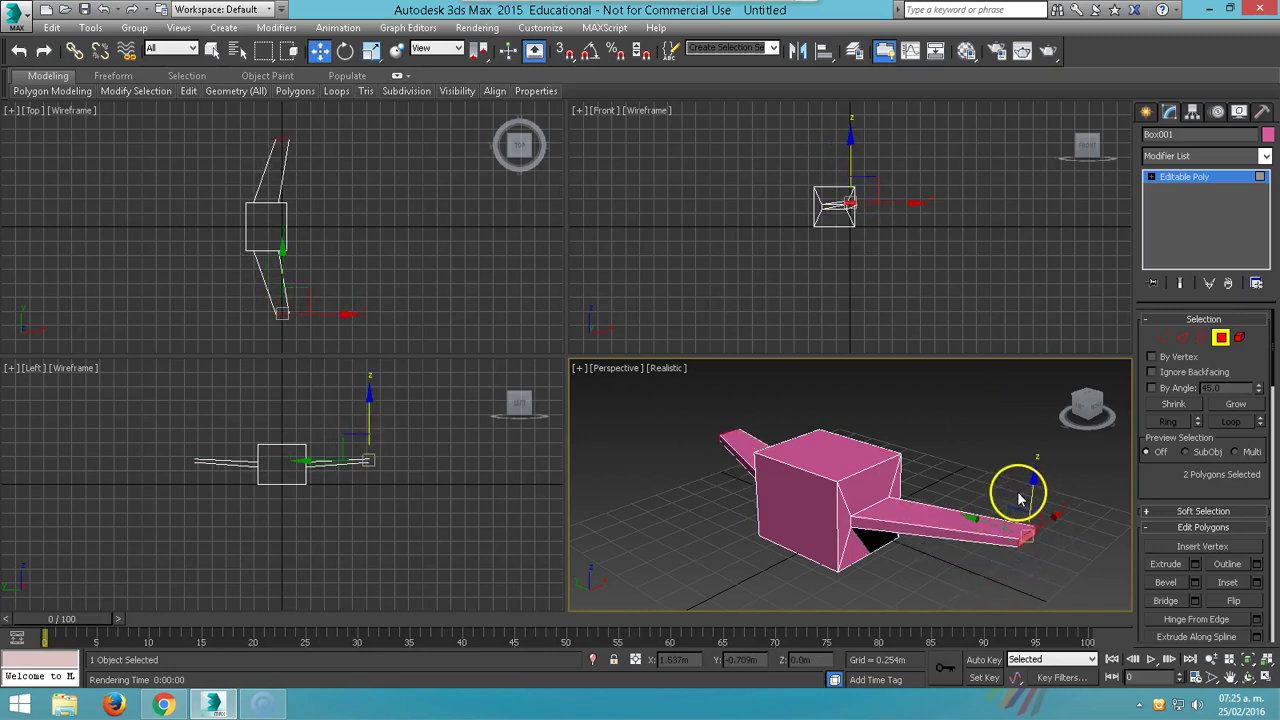
Extrude the arm ends again by 0.853m and raise the tips so the wings bend upward.
{"action": "key", "text": "shift+e"}
{"action": "scroll", "coordinate": [943, 514], "scroll_direction": "down", "scroll_amount": 3}
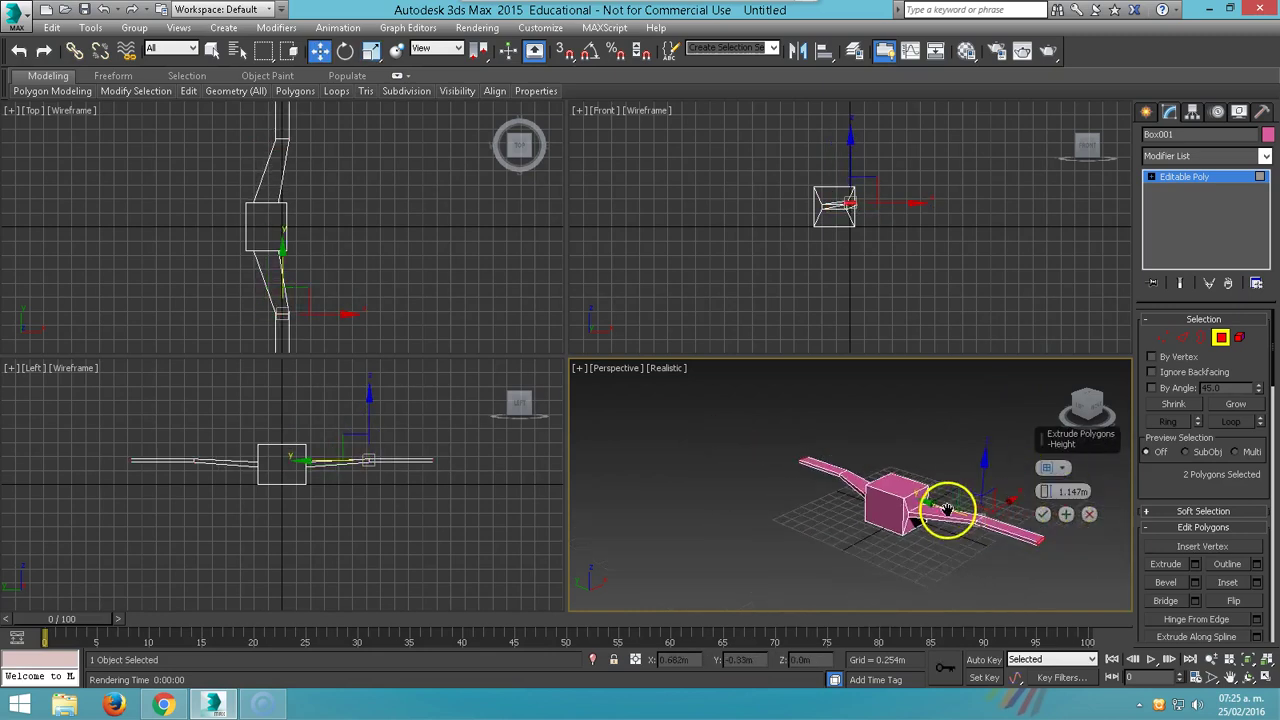
{"action": "mouse_move", "coordinate": [1044, 490]}
{"action": "left_mouse_down"}
{"action": "mouse_move", "coordinate": [1046, 531]}
{"action": "mouse_move", "coordinate": [1020, 503]}
{"action": "left_mouse_up"}
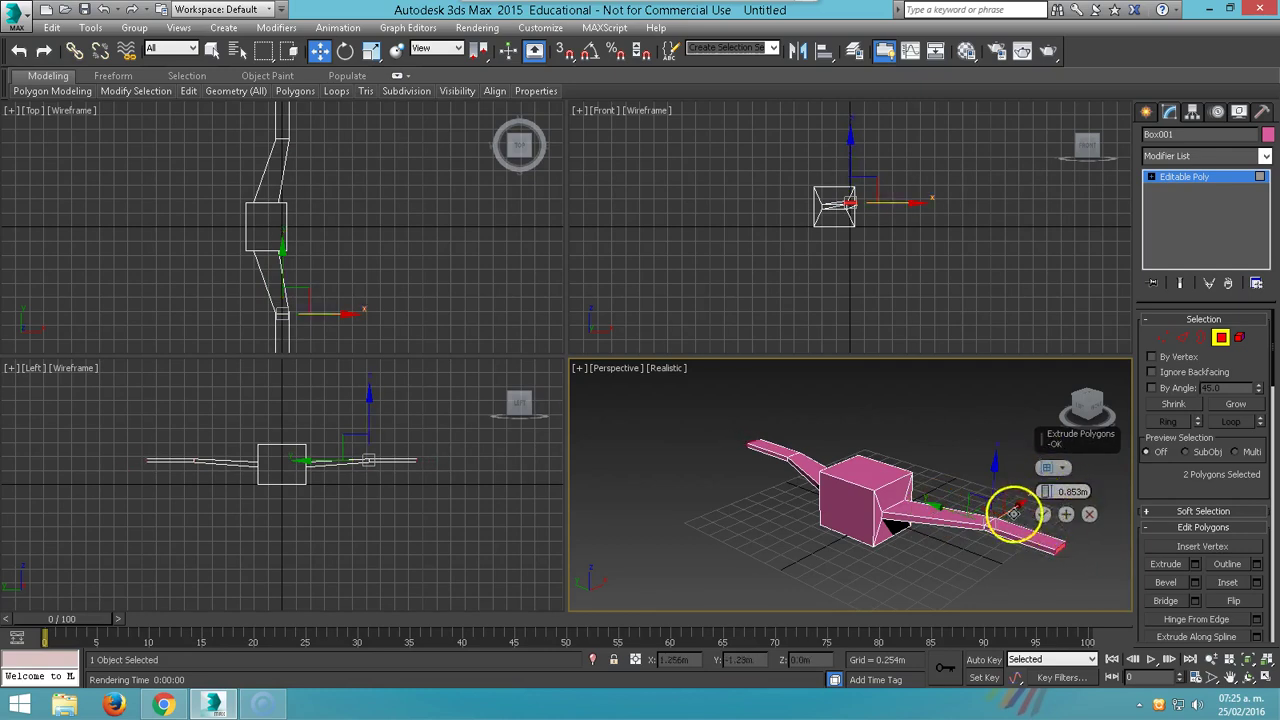
{"action": "left_click", "coordinate": [1043, 514]}
{"action": "mouse_move", "coordinate": [1082, 530]}
{"action": "left_mouse_down"}
{"action": "mouse_move", "coordinate": [1108, 514]}
{"action": "mouse_move", "coordinate": [1093, 490]}
{"action": "left_mouse_up"}
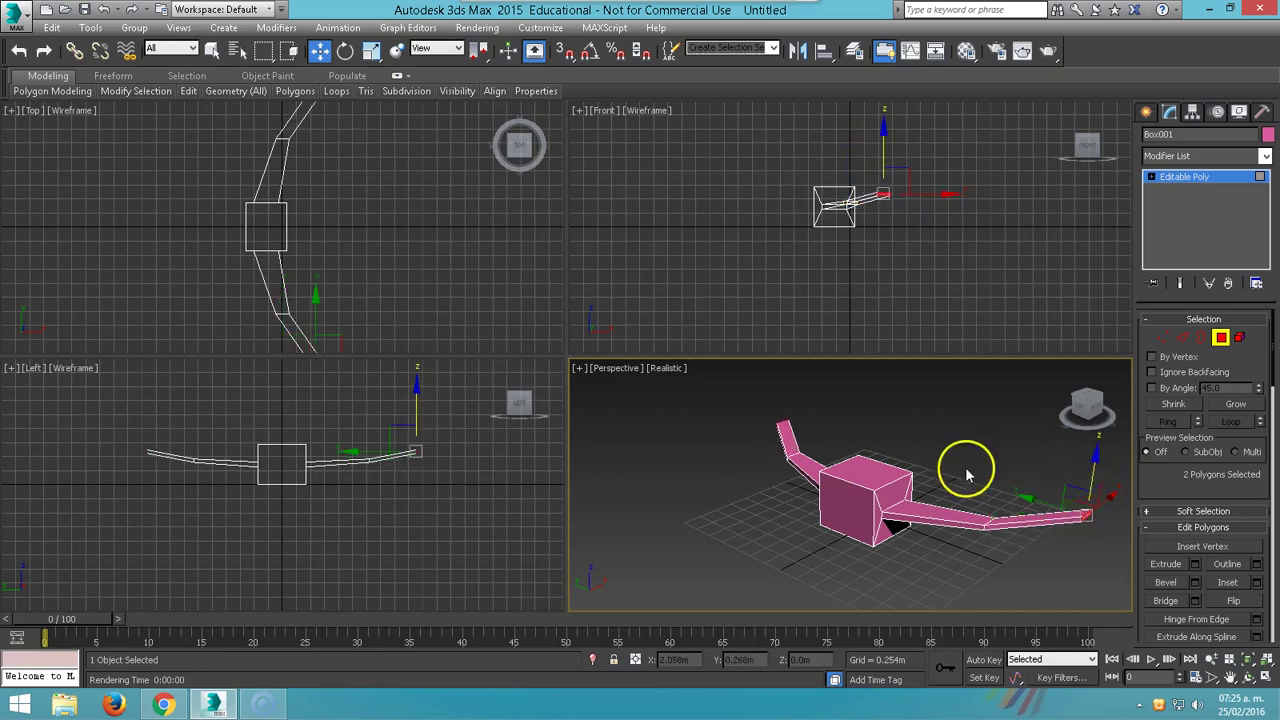
{"action": "left_click", "coordinate": [861, 471]}
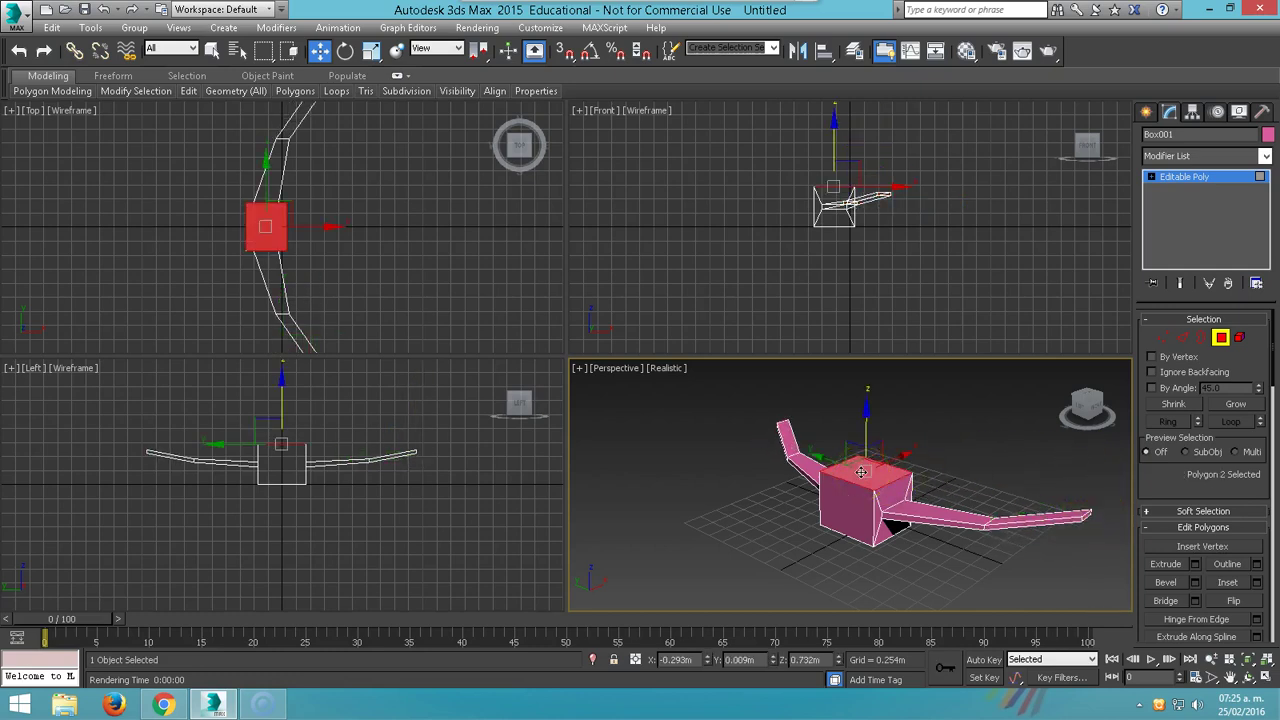
Inset the top face, extrude it 0.475m, scale it to 61% and tilt it into a fin.
{"action": "right_click", "coordinate": [861, 471]}
{"action": "left_click", "coordinate": [829, 551]}
{"action": "mouse_move", "coordinate": [870, 474]}
{"action": "left_mouse_down"}
{"action": "mouse_move", "coordinate": [879, 492]}
{"action": "mouse_move", "coordinate": [923, 486]}
{"action": "mouse_move", "coordinate": [770, 512]}
{"action": "left_mouse_up"}
{"action": "right_click", "coordinate": [923, 486]}
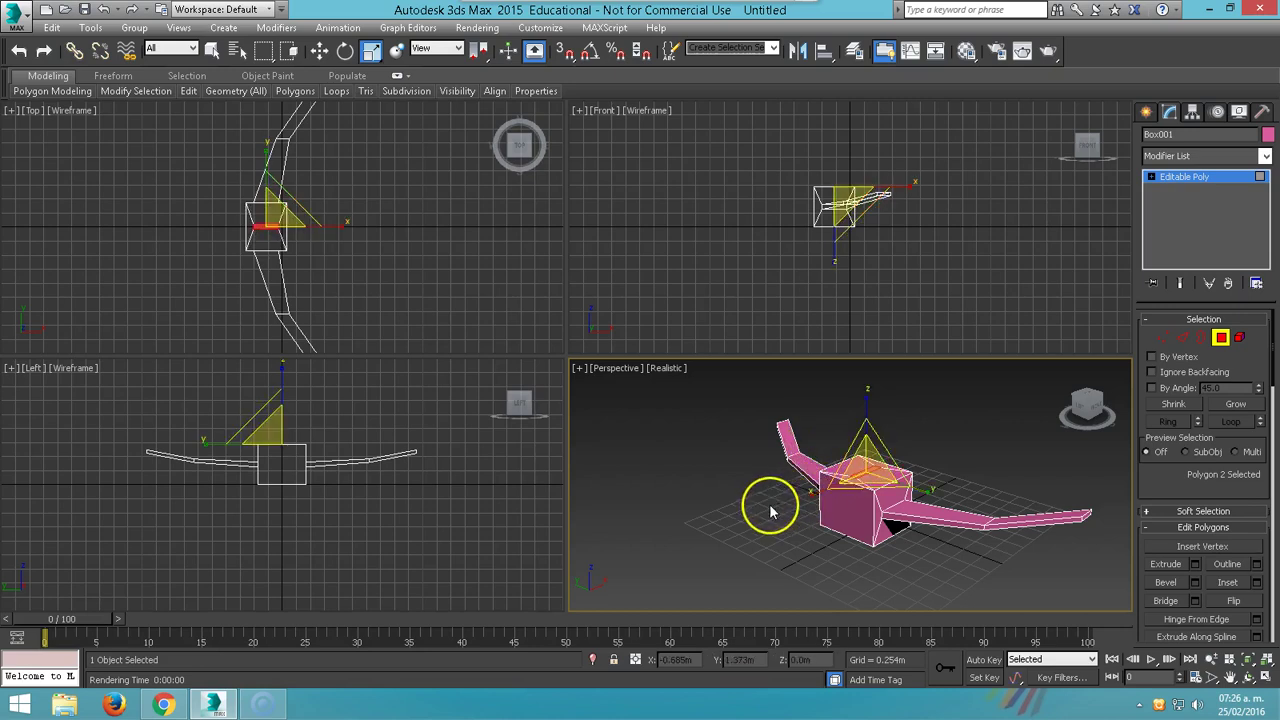
{"action": "key", "text": "shift+e"}
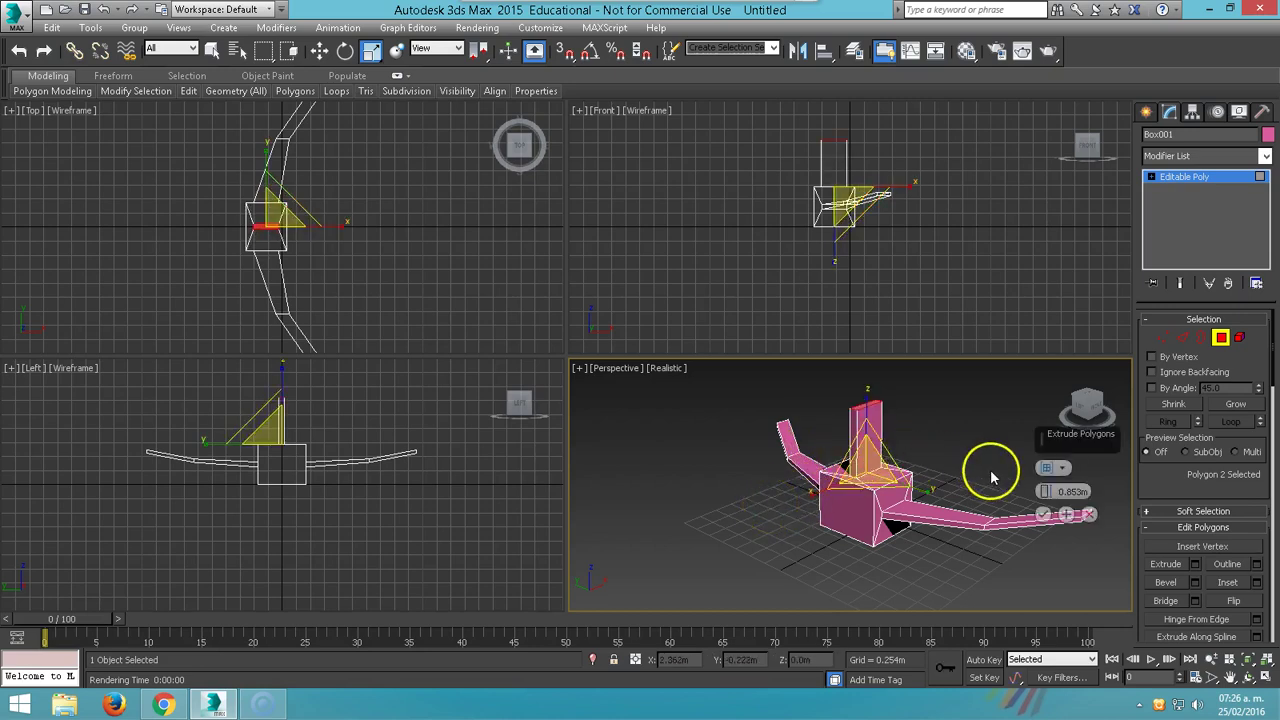
{"action": "left_click_drag", "start_coordinate": [1045, 492], "coordinate": [1046, 543]}
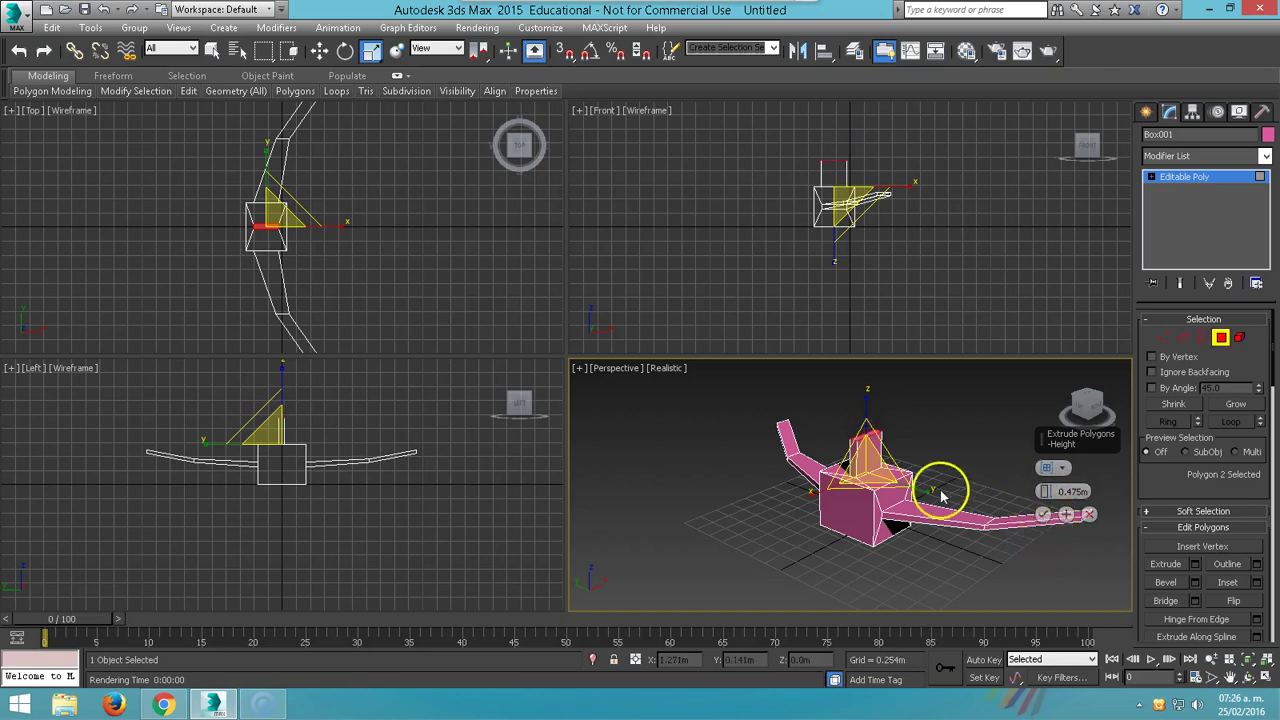
{"action": "left_click", "coordinate": [1043, 514]}
{"action": "left_click_drag", "start_coordinate": [880, 449], "coordinate": [880, 487]}
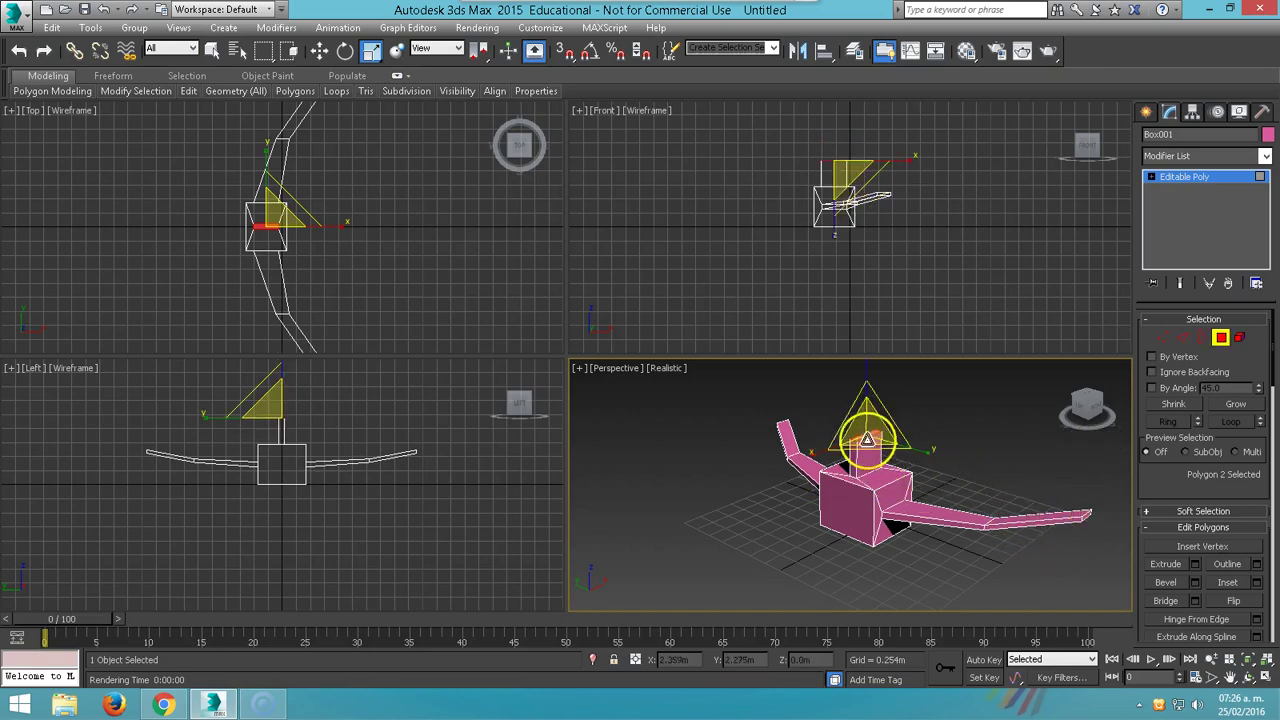
{"action": "key", "text": "w"}
{"action": "left_click_drag", "start_coordinate": [863, 443], "coordinate": [903, 420]}
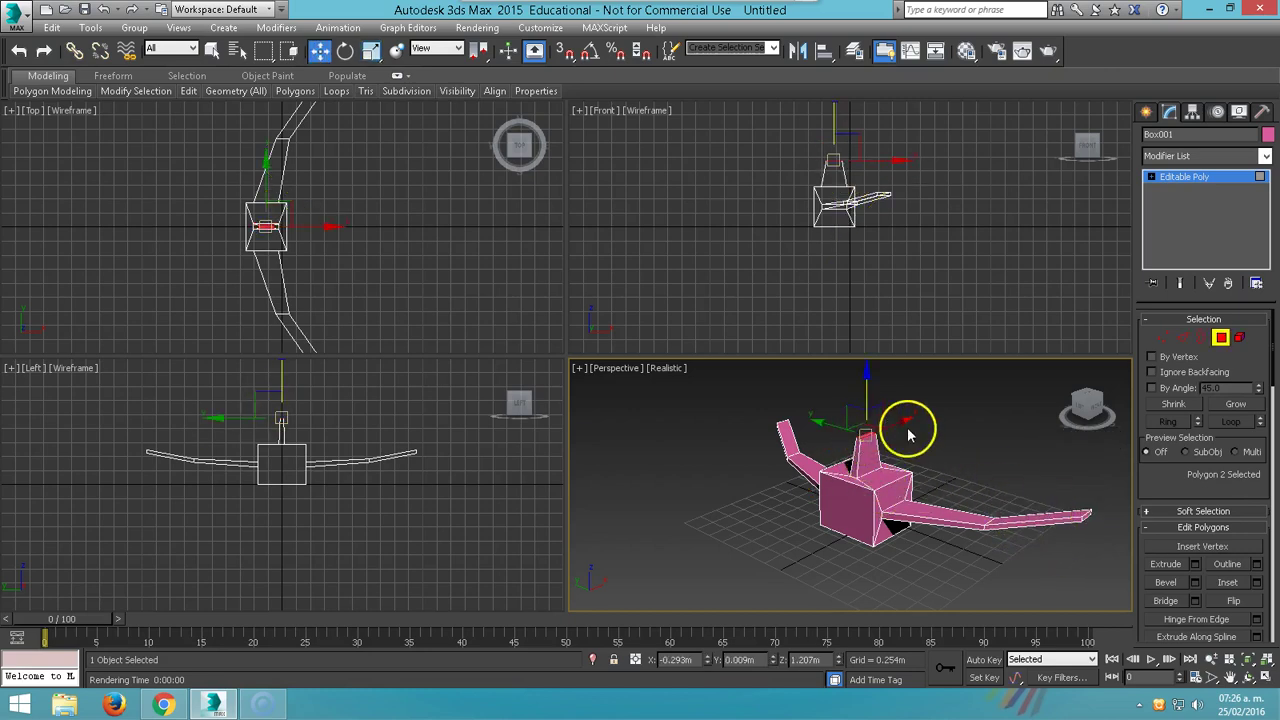
Extrude the box's front face 0.835m forward into a nose.
{"action": "left_click", "coordinate": [842, 500]}
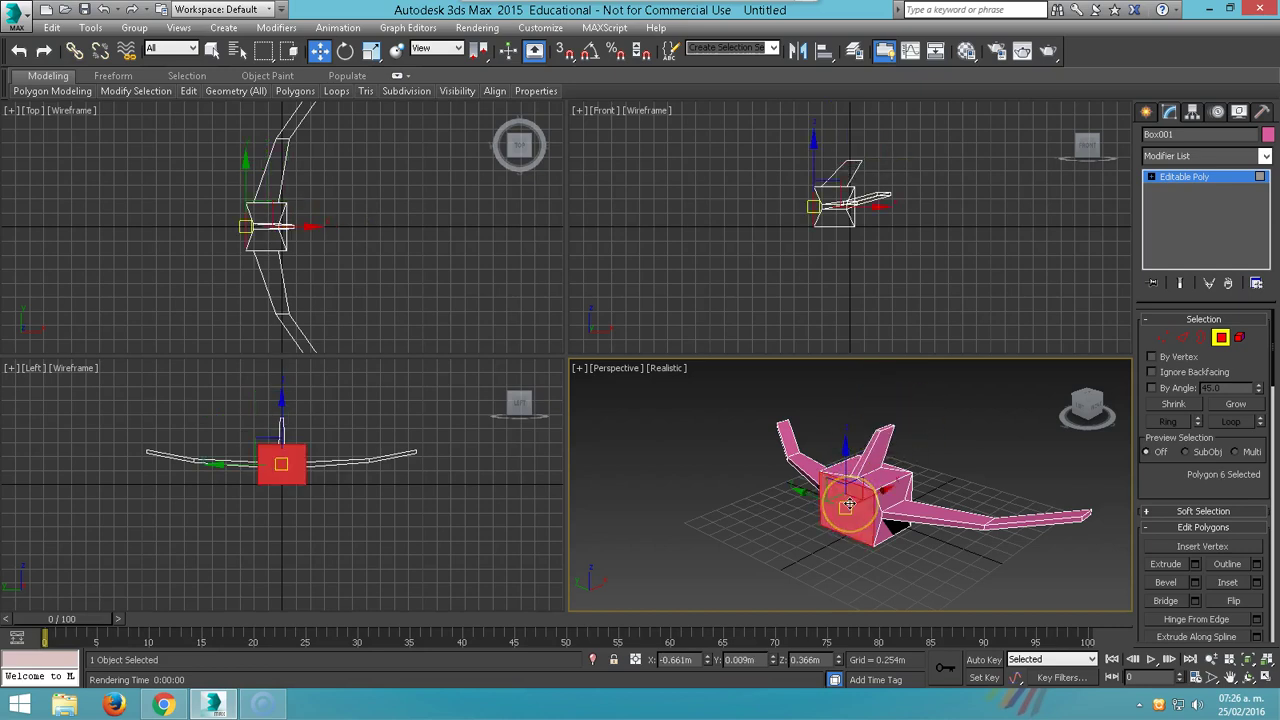
{"action": "key", "text": "shift+e"}
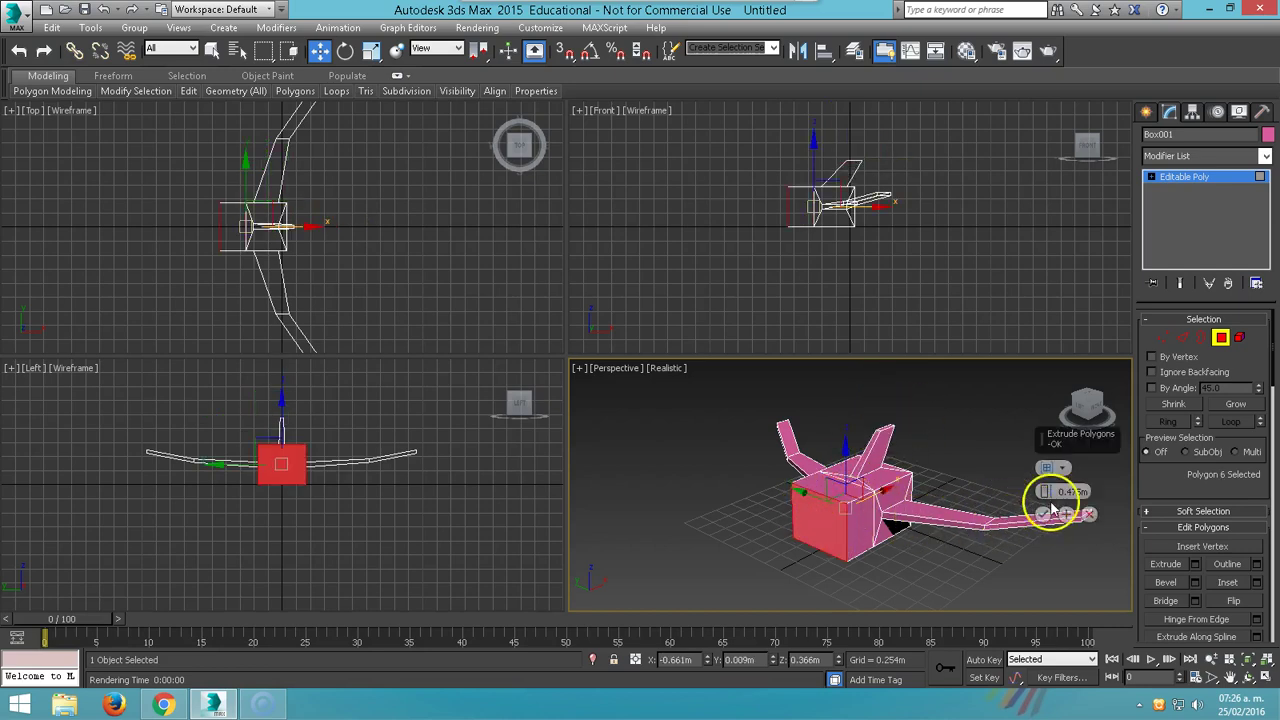
{"action": "mouse_move", "coordinate": [1046, 491]}
{"action": "left_mouse_down"}
{"action": "mouse_move", "coordinate": [1028, 457]}
{"action": "mouse_move", "coordinate": [1040, 455]}
{"action": "left_mouse_up"}
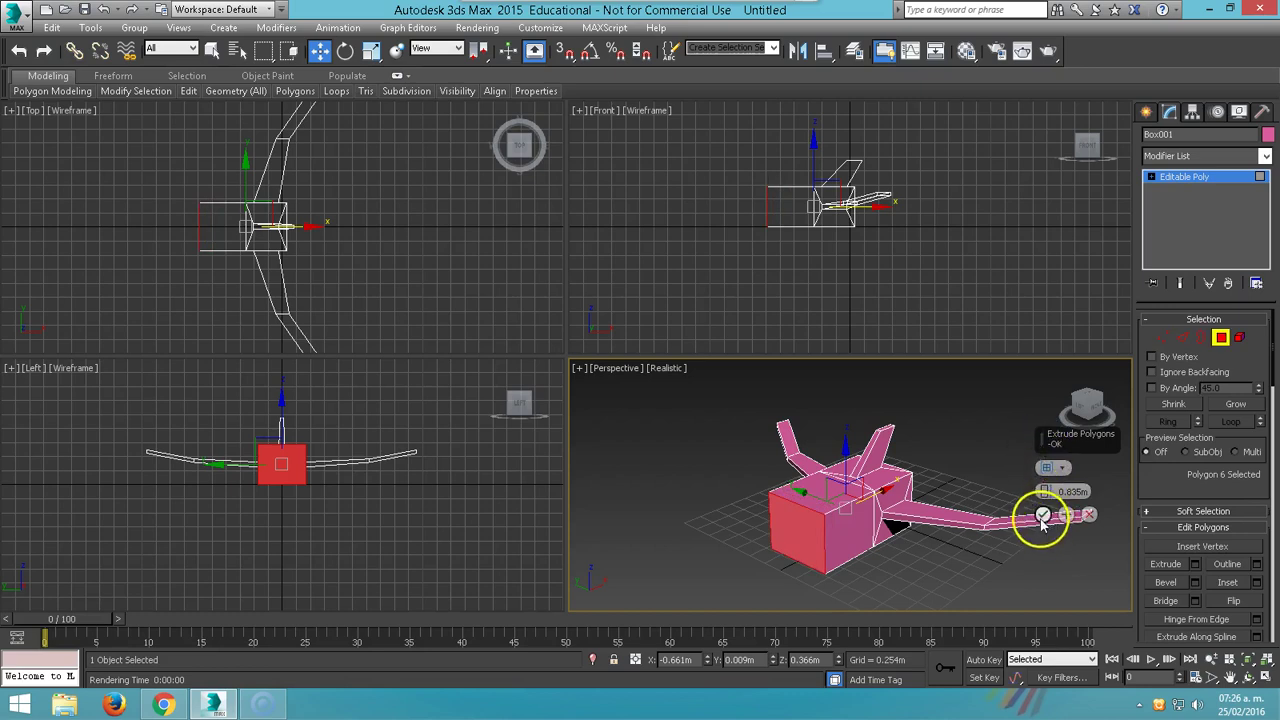
{"action": "left_click", "coordinate": [1042, 515]}
Undo the nose taper and lower the nose face in the Front view.
{"action": "key", "text": "r"}
{"action": "left_click_drag", "start_coordinate": [809, 528], "coordinate": [837, 549]}
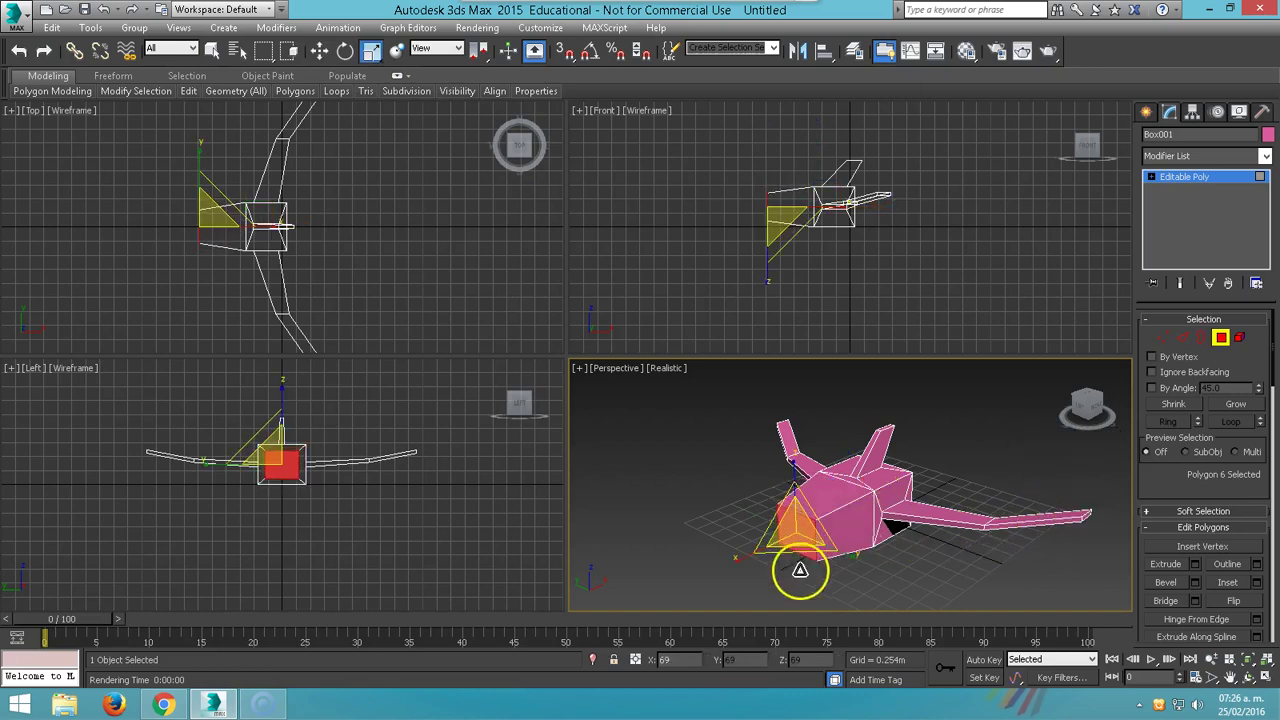
{"action": "left_click_drag", "start_coordinate": [796, 491], "coordinate": [771, 514]}
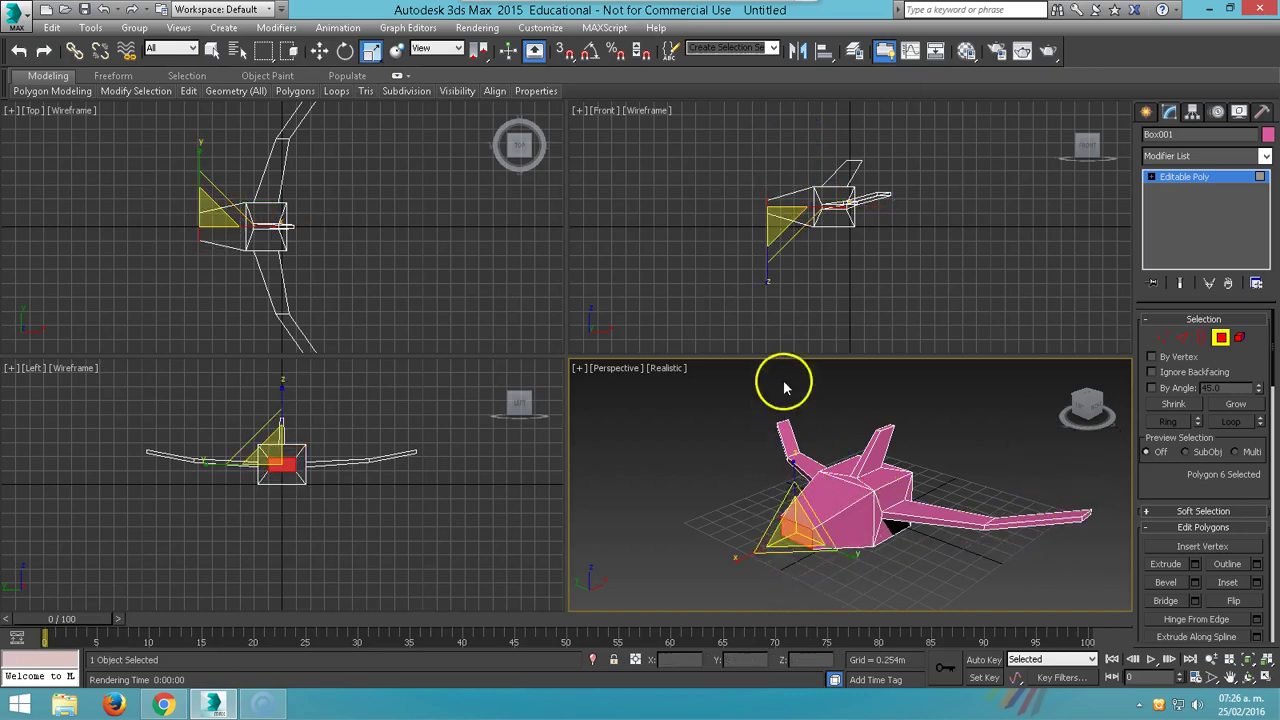
{"action": "key", "text": "ctrl+z"}
{"action": "key", "text": "w"}
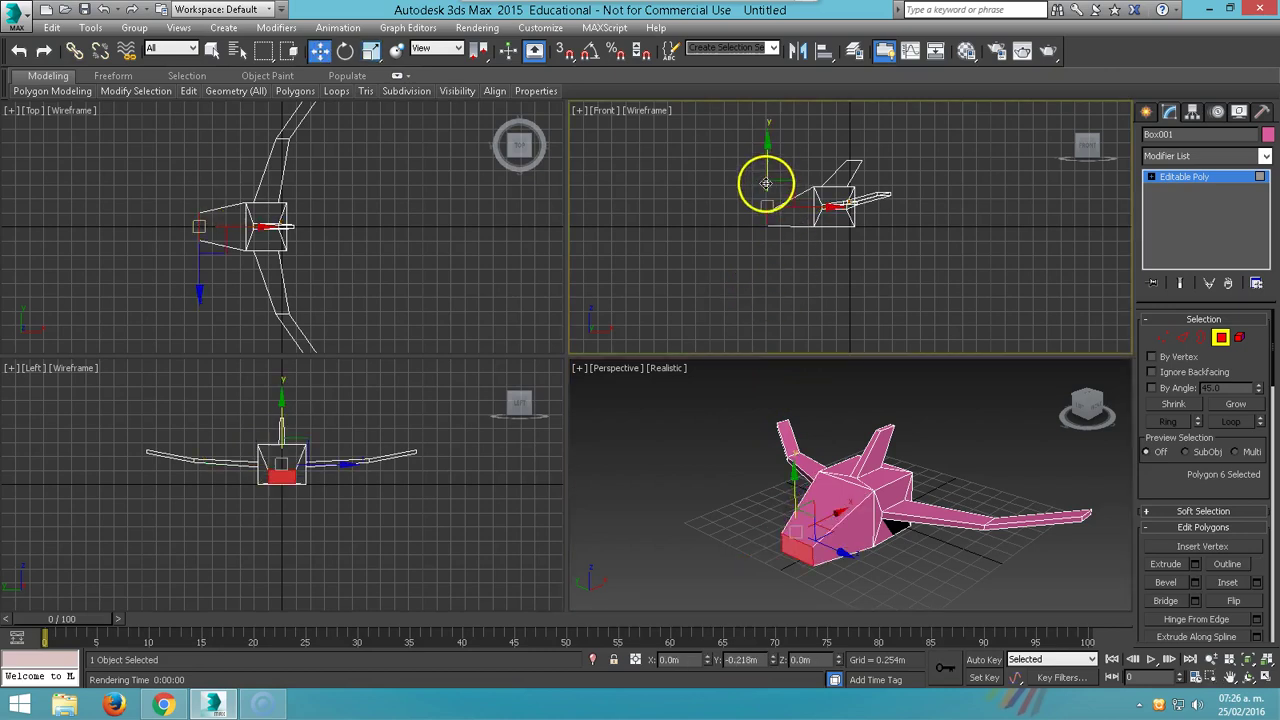
{"action": "left_click_drag", "start_coordinate": [765, 185], "coordinate": [765, 198]}
Connect two opposite nose edges with a new edge splitting the nose front.
{"action": "scroll", "coordinate": [842, 515], "scroll_direction": "up", "scroll_amount": 3}
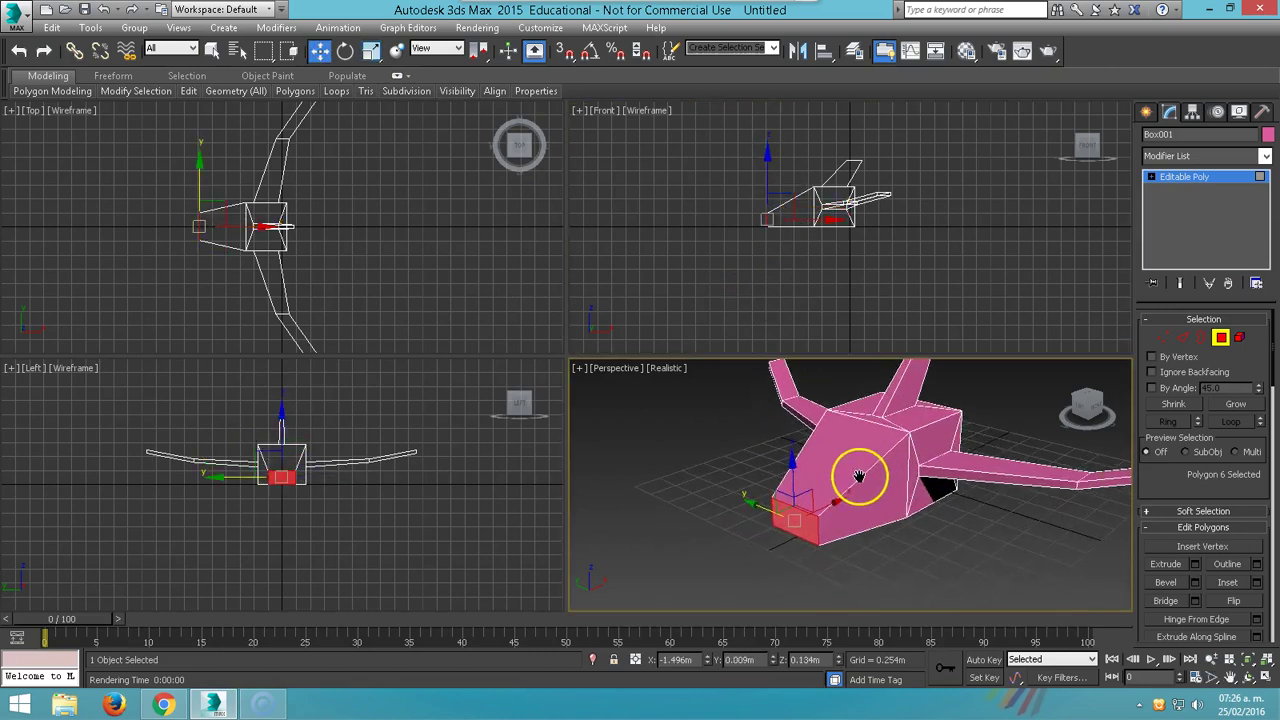
{"action": "left_click", "coordinate": [1178, 342]}
{"action": "scroll", "coordinate": [975, 529], "scroll_direction": "up", "scroll_amount": 2}
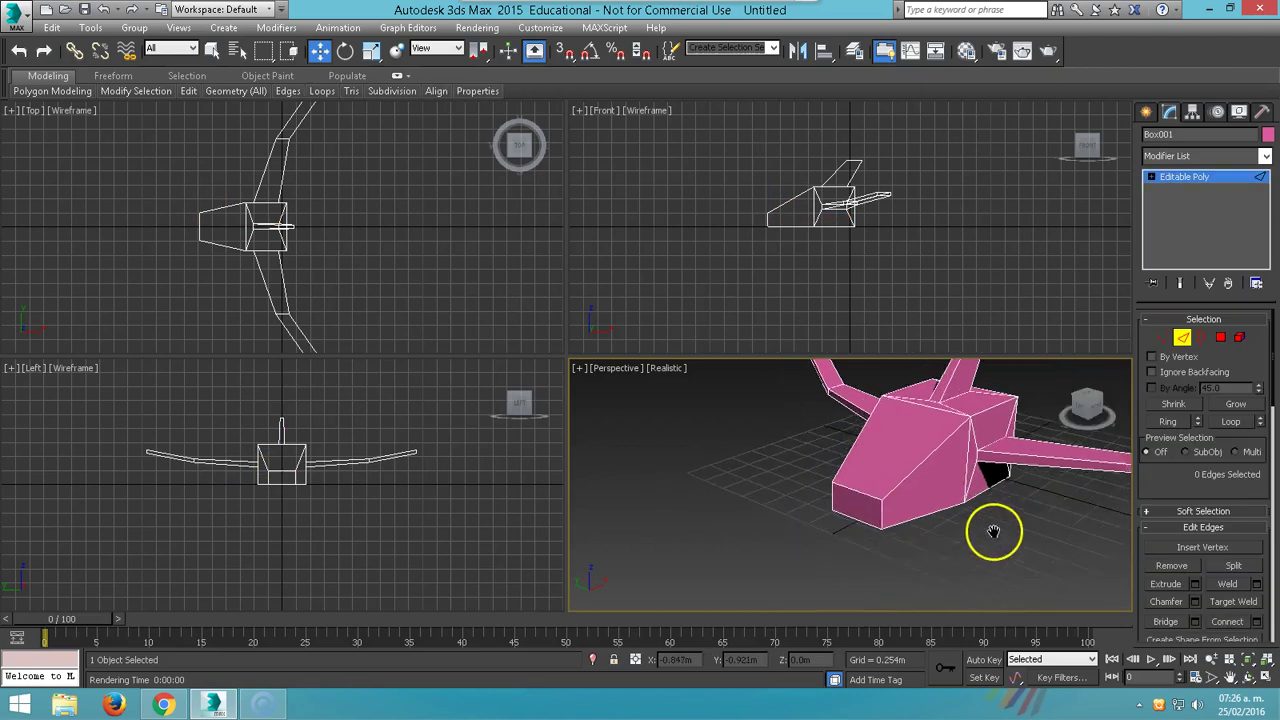
{"action": "scroll", "coordinate": [1000, 529], "scroll_direction": "up", "scroll_amount": 2}
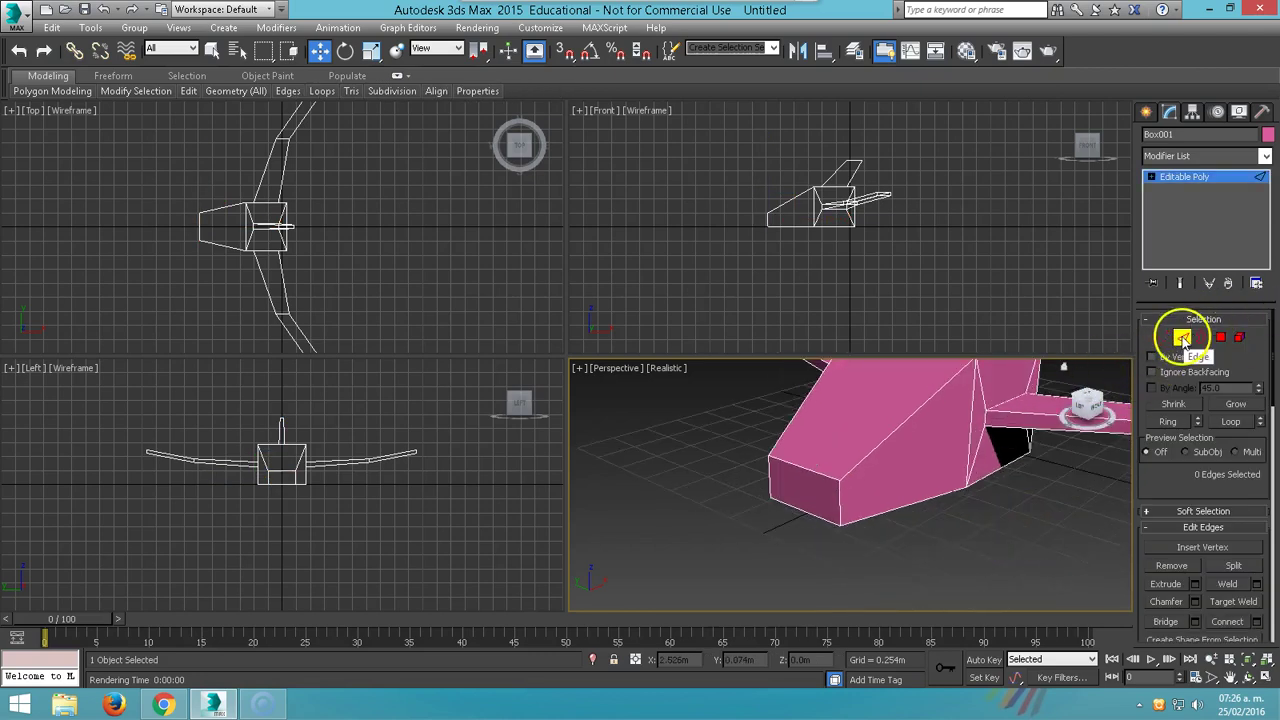
{"action": "left_click", "coordinate": [823, 474]}
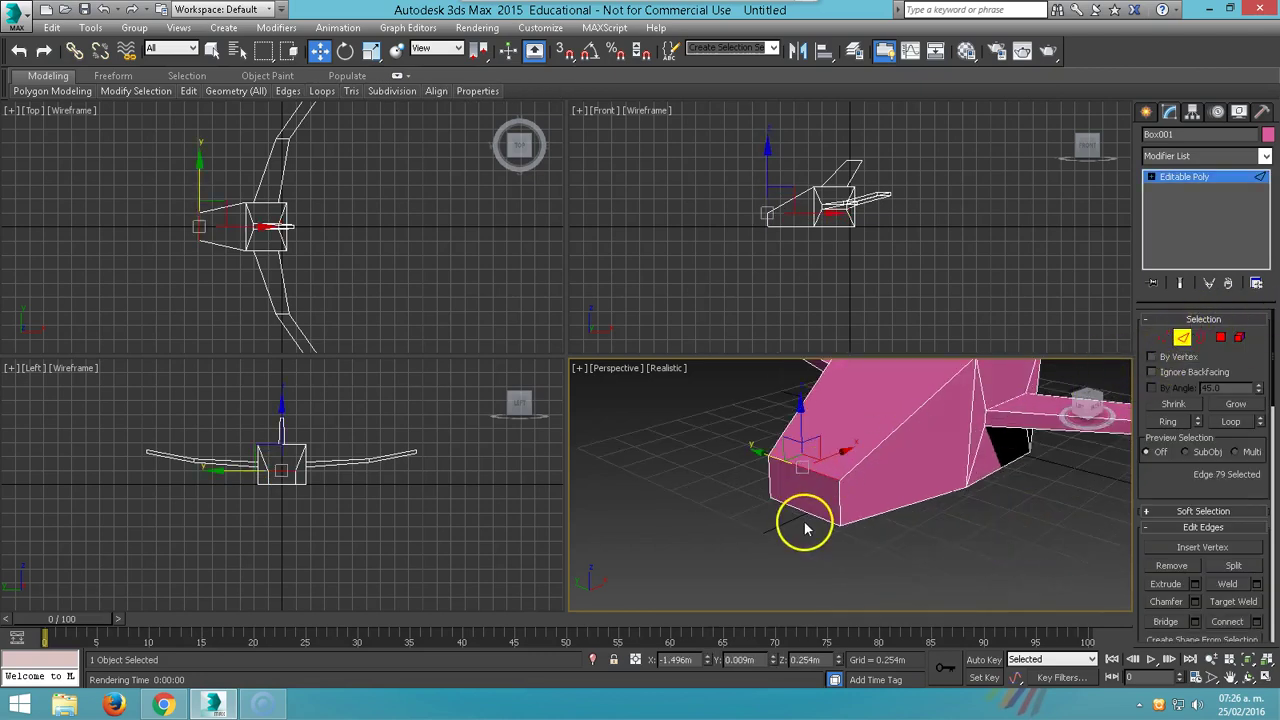
{"action": "left_click", "coordinate": [812, 514], "text": "ctrl"}
{"action": "right_click", "coordinate": [808, 510]}
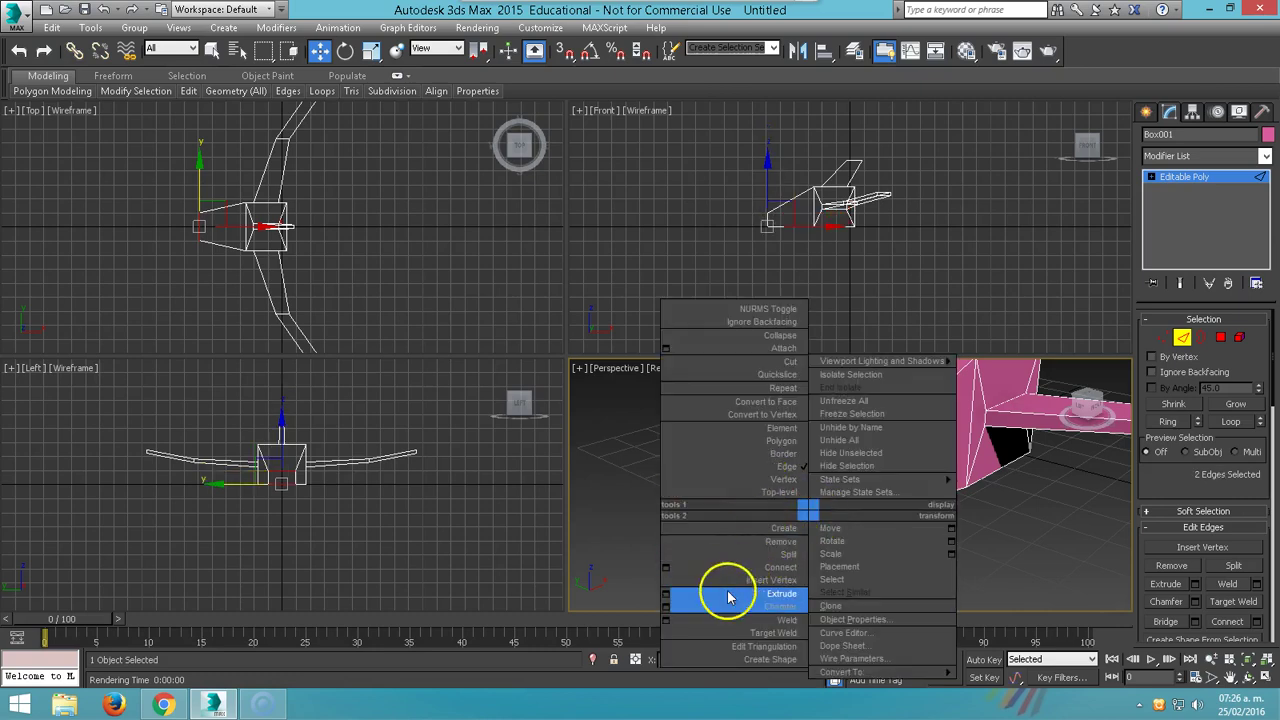
{"action": "left_click", "coordinate": [668, 568]}
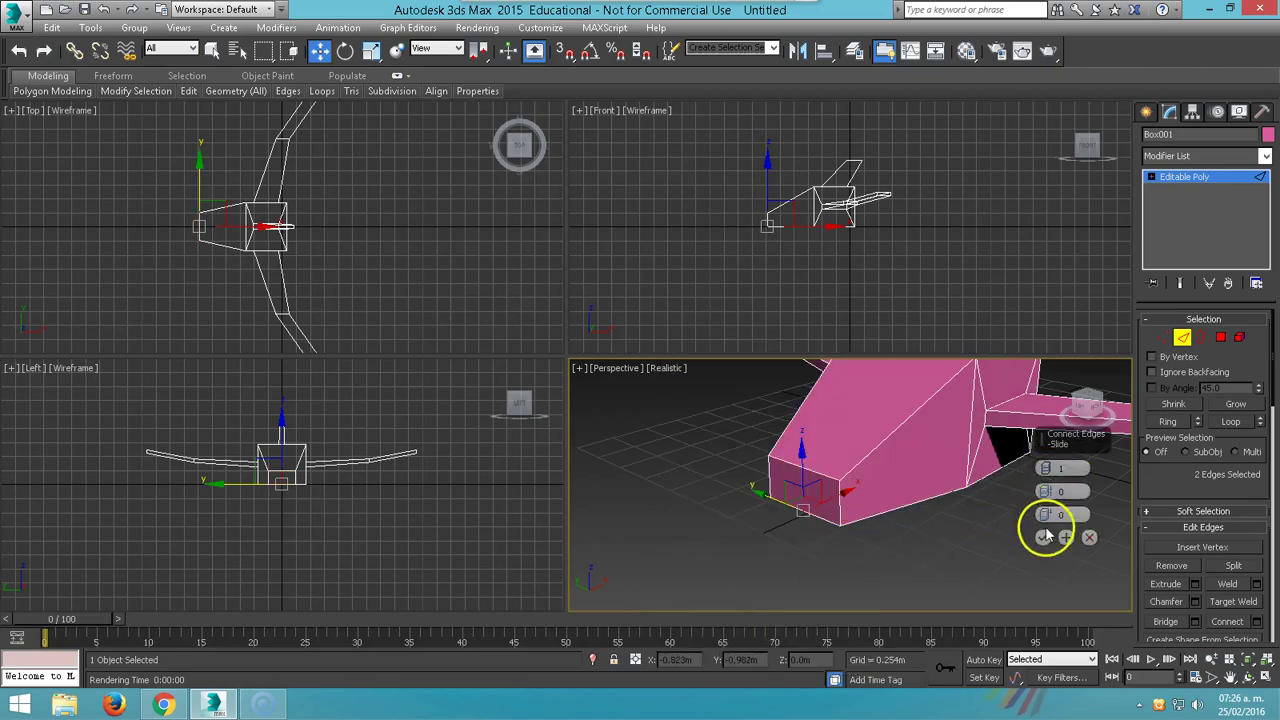
{"action": "left_click", "coordinate": [1043, 537]}
In Polygon mode, select both halves of the nose front.
{"action": "left_click", "coordinate": [1220, 337]}
{"action": "left_click", "coordinate": [824, 487]}
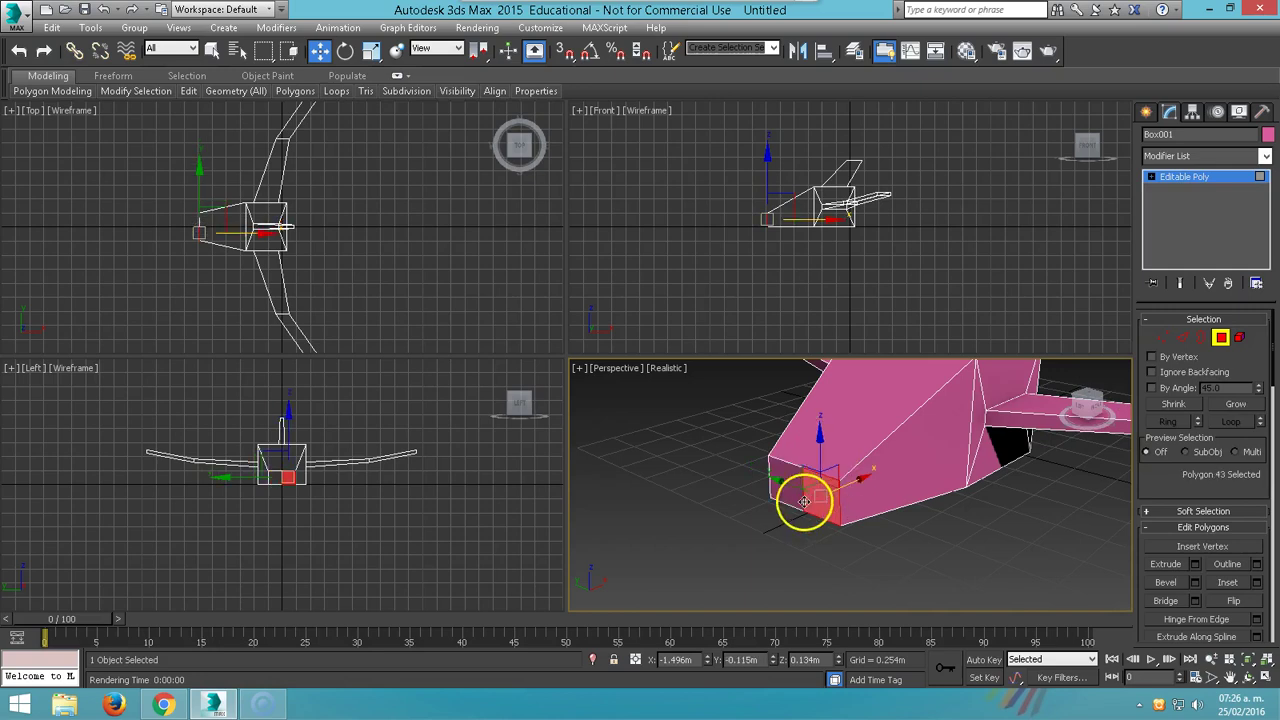
{"action": "left_click", "coordinate": [794, 493], "text": "ctrl"}
{"action": "right_click", "coordinate": [797, 500]}
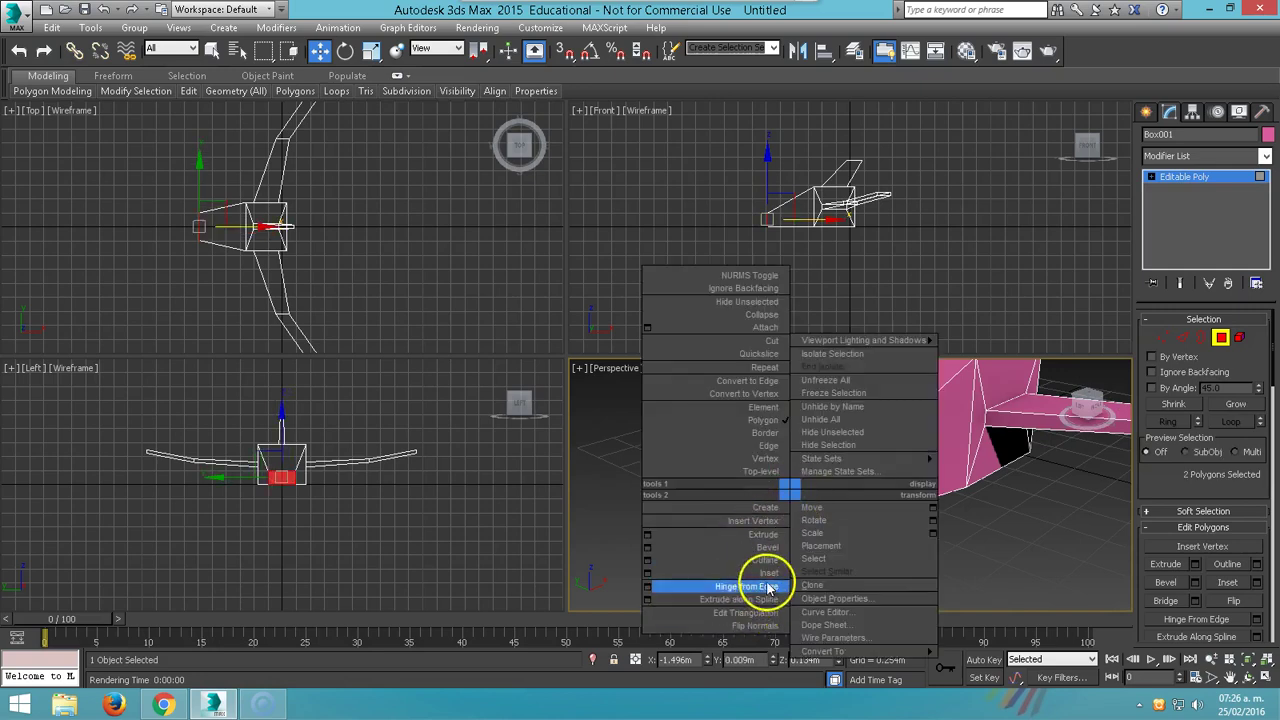
Inset the two front nose faces individually by a very small amount.
{"action": "left_click", "coordinate": [644, 571]}
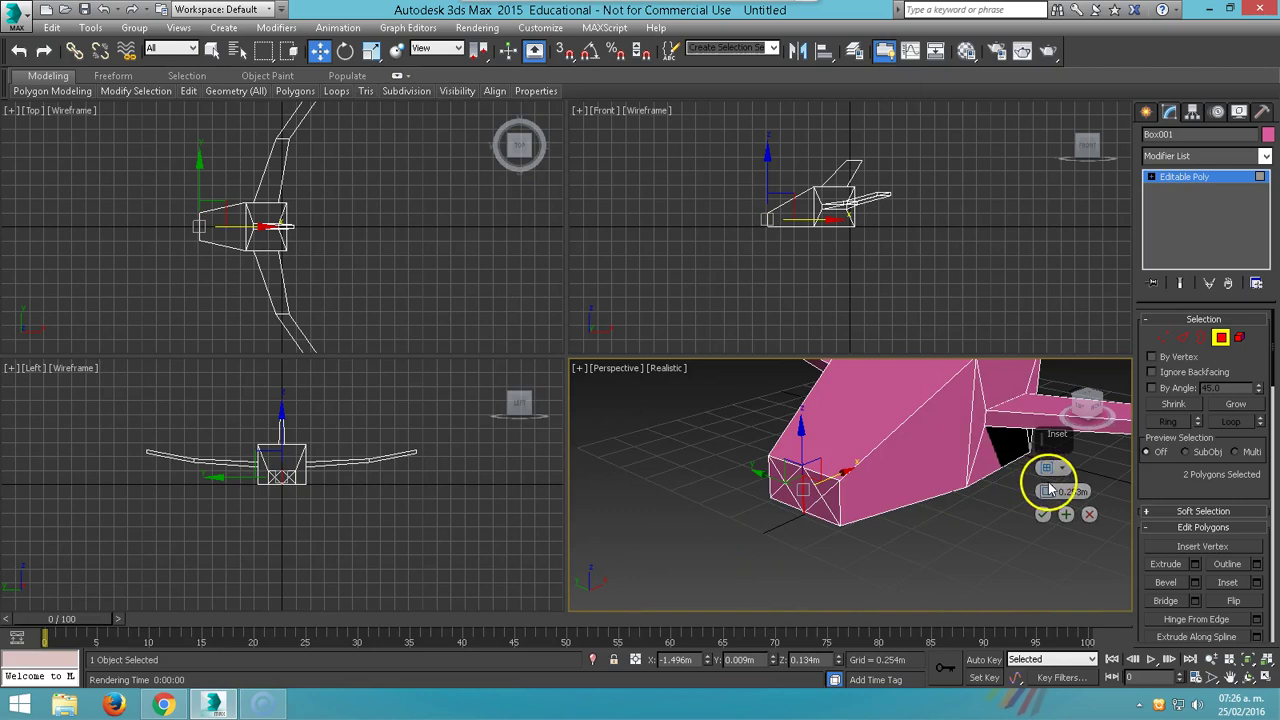
{"action": "left_click", "coordinate": [1050, 468]}
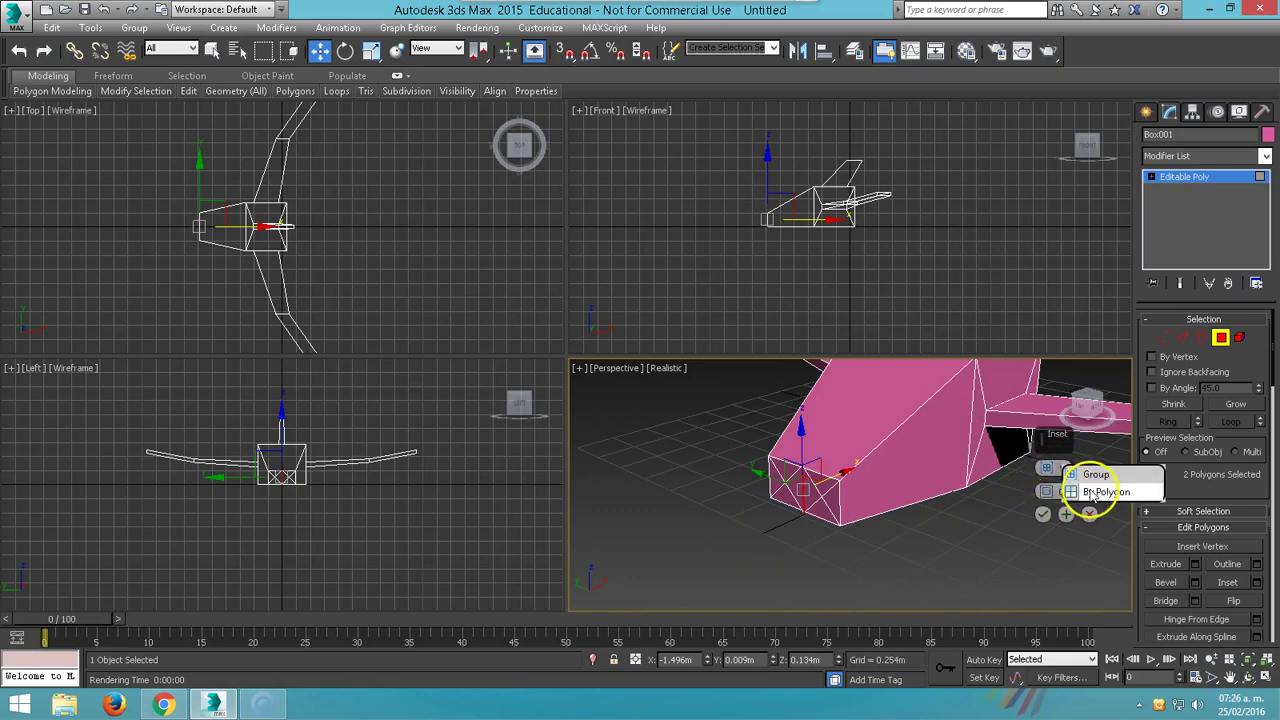
{"action": "left_click", "coordinate": [1093, 493]}
{"action": "mouse_move", "coordinate": [1046, 491]}
{"action": "left_mouse_down"}
{"action": "mouse_move", "coordinate": [1041, 565]}
{"action": "mouse_move", "coordinate": [1043, 516]}
{"action": "left_mouse_up"}
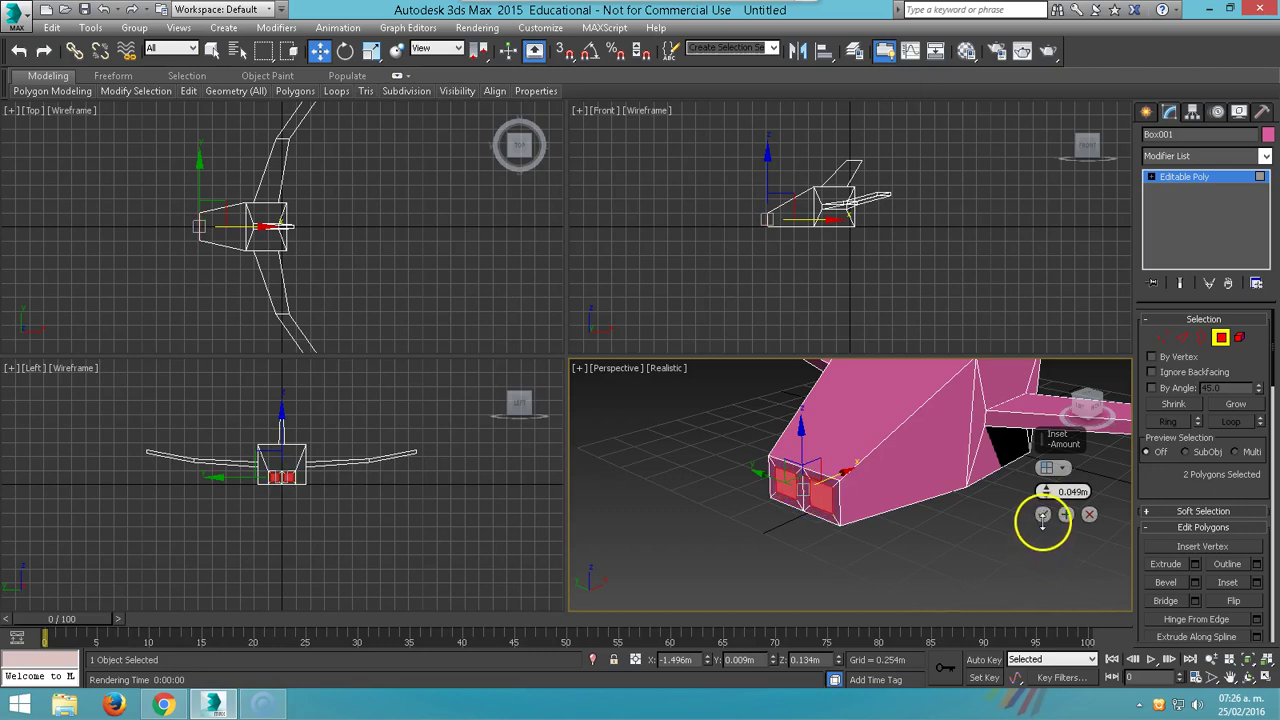
{"action": "left_click", "coordinate": [1043, 515]}
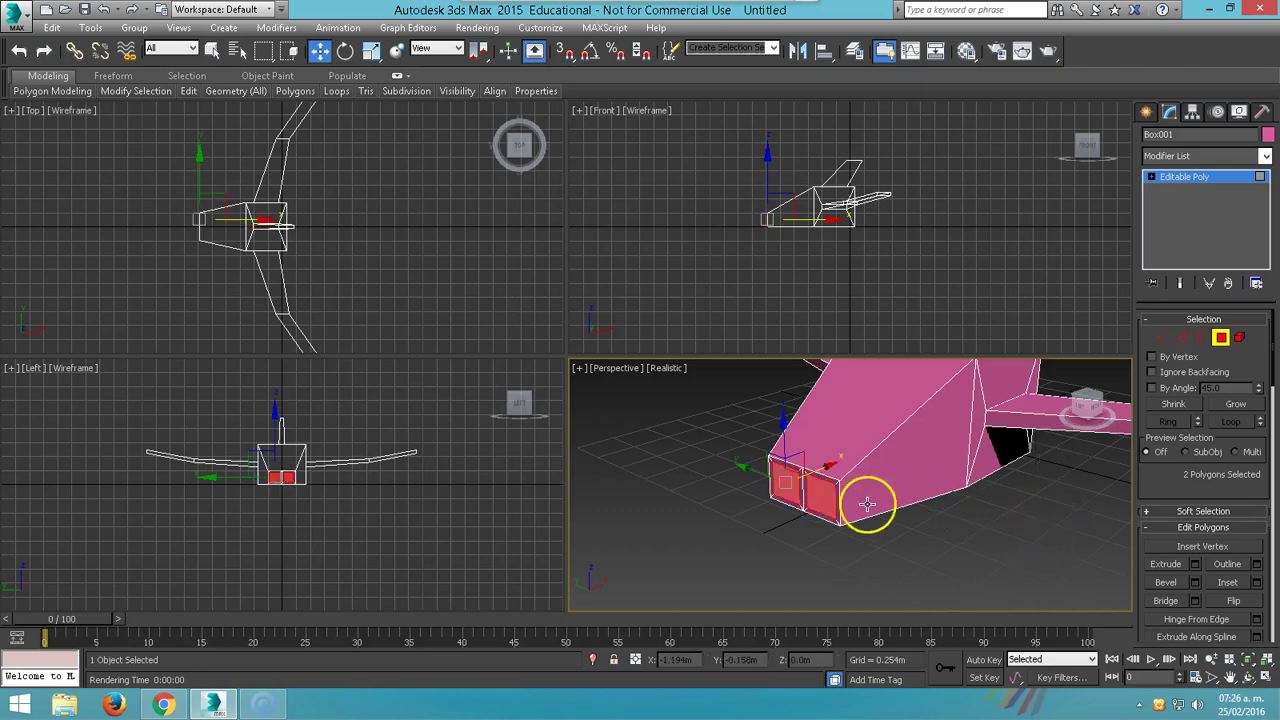
Extrude the two inset nose faces inward so they sit recessed.
{"action": "key", "text": "shift+e"}
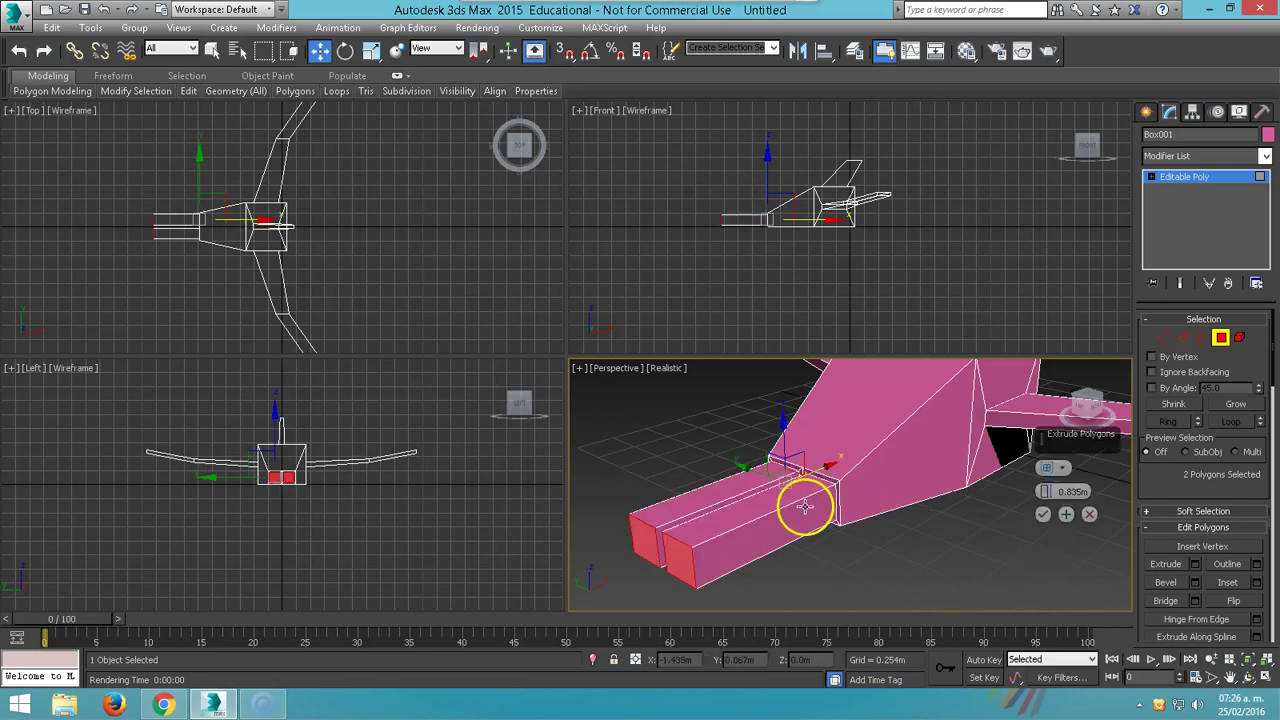
{"action": "left_click_drag", "start_coordinate": [1046, 491], "coordinate": [1023, 606]}
{"action": "left_click", "coordinate": [1043, 515]}
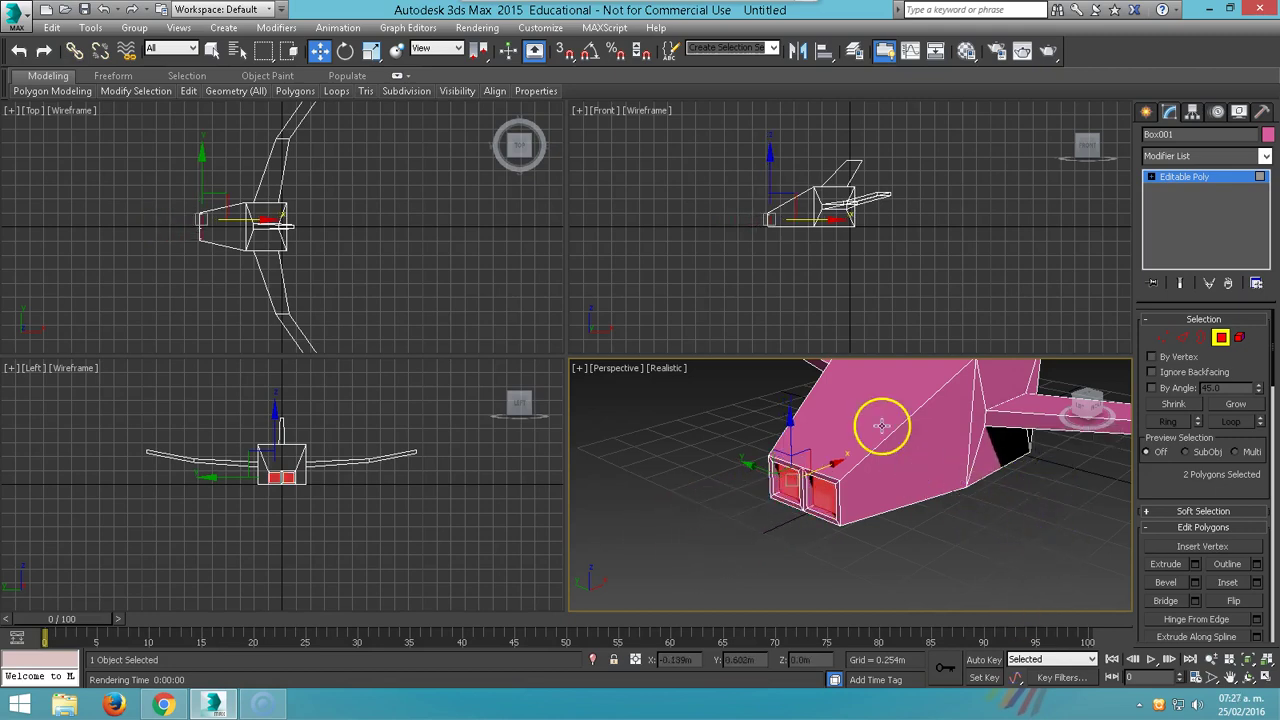
Select the sloped top face of the ship's nose.
{"action": "middle_click_drag", "start_coordinate": [880, 423], "coordinate": [854, 466], "text": "alt"}
{"action": "left_click", "coordinate": [853, 466]}
{"action": "right_click", "coordinate": [850, 469]}
Inset the top nose face and extrude it slightly to form a shallow panel.
{"action": "left_click", "coordinate": [830, 553]}
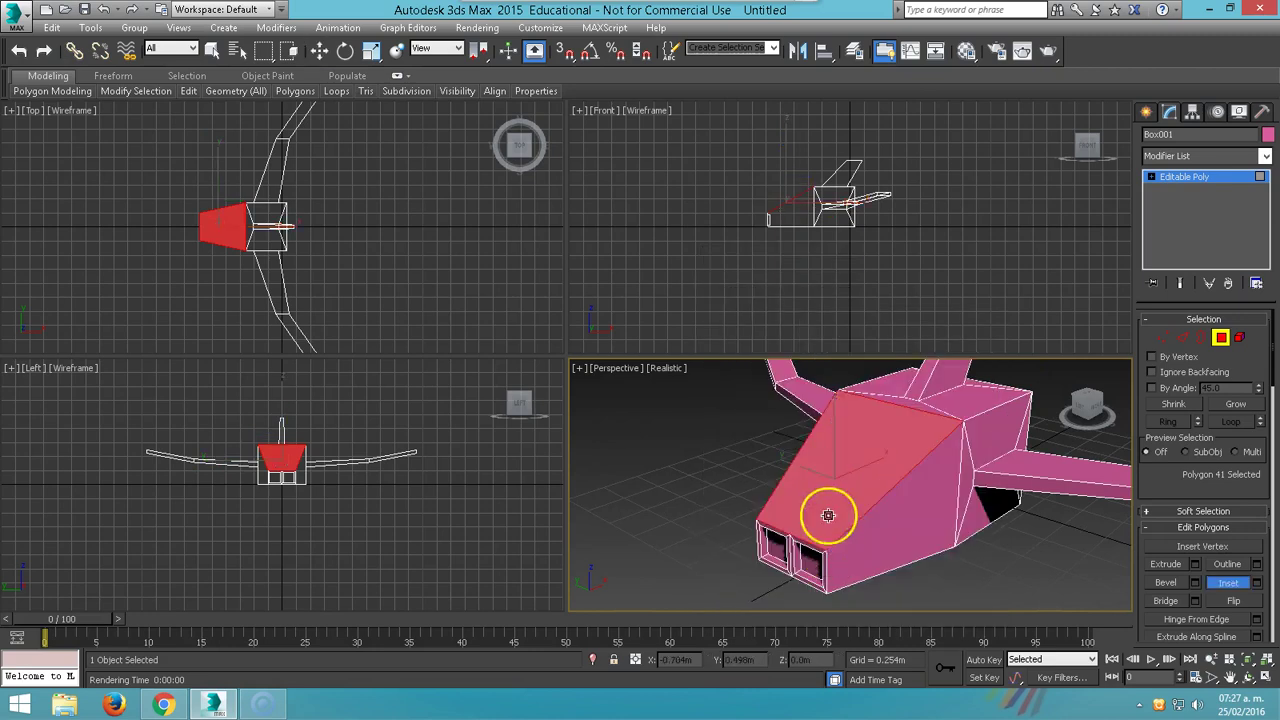
{"action": "right_click", "coordinate": [832, 465]}
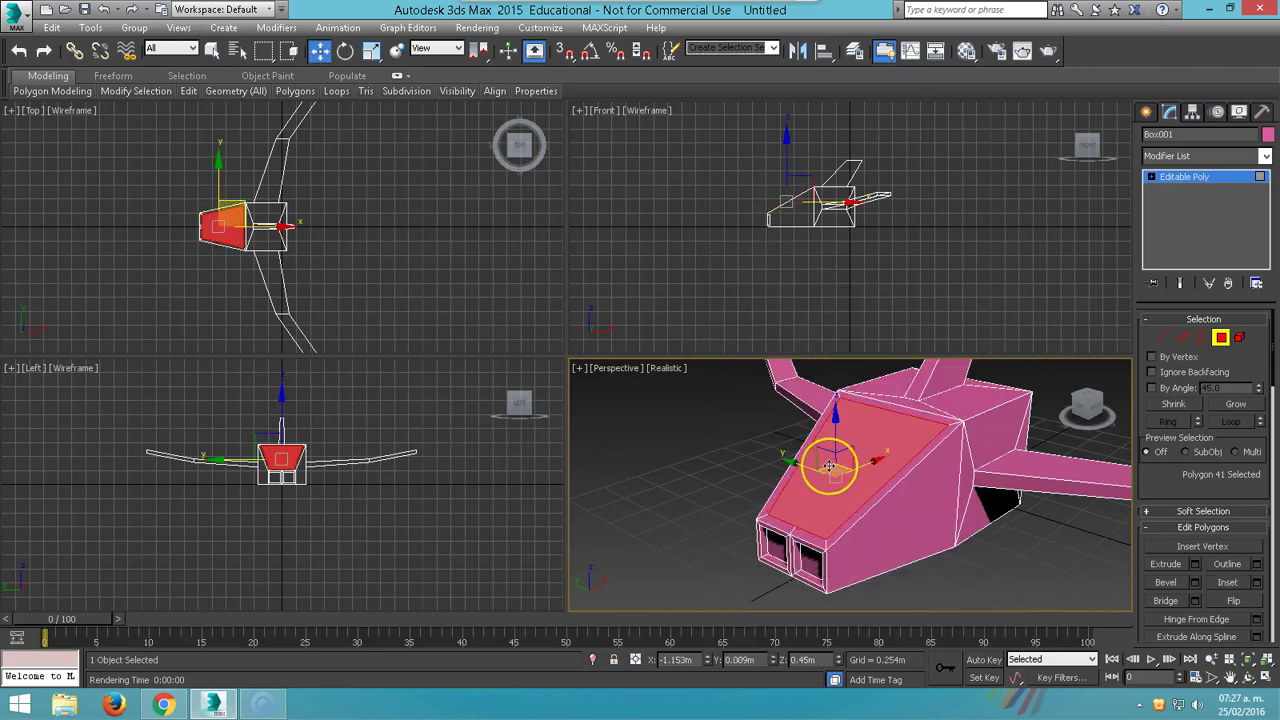
{"action": "key", "text": "shift+e"}
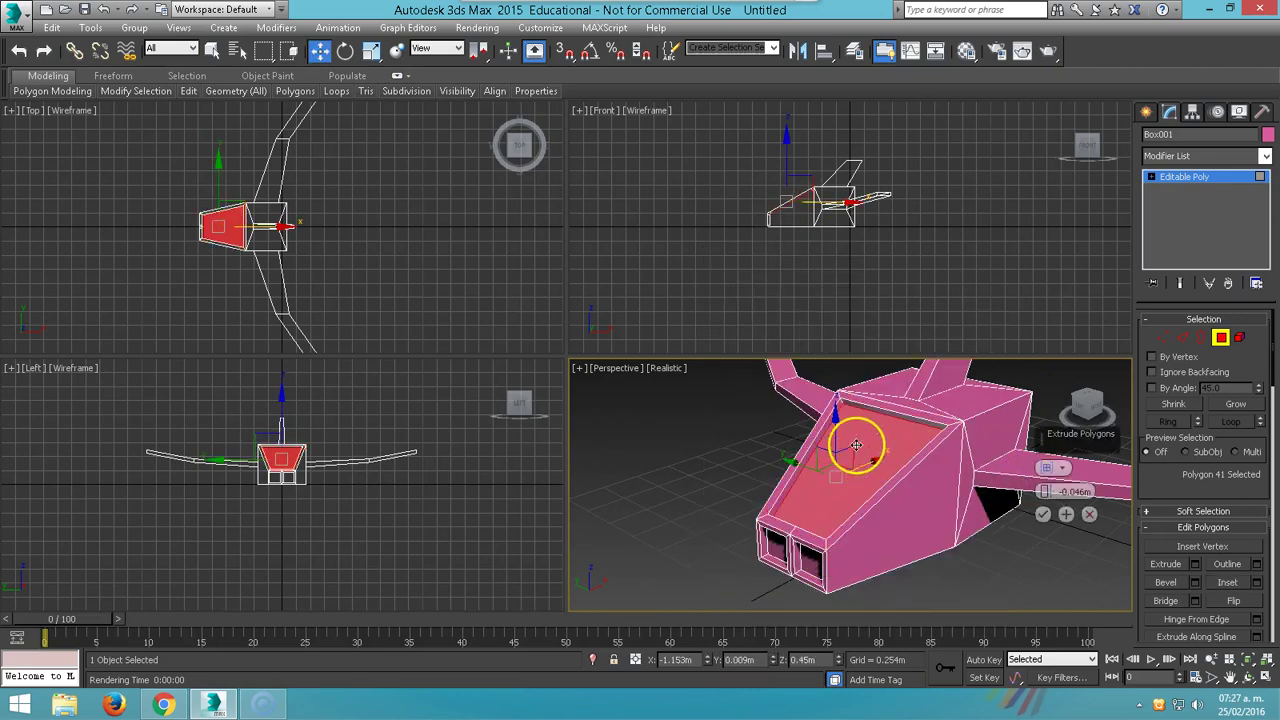
{"action": "left_click_drag", "start_coordinate": [837, 427], "coordinate": [836, 419]}
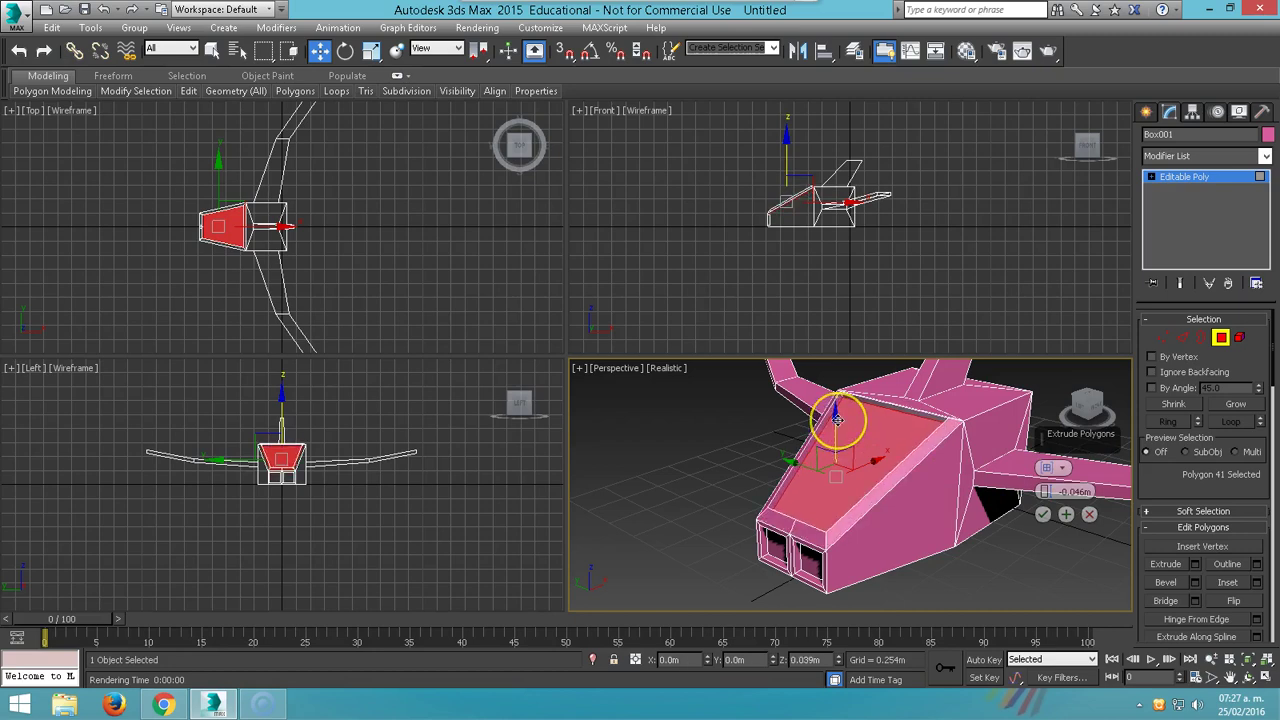
{"action": "left_click", "coordinate": [862, 489]}
Select both sloped side faces of the nose, leaving the top face out.
{"action": "mouse_move", "coordinate": [863, 494]}
{"action": "middle_mouse_down", "text": "alt"}
{"action": "mouse_move", "coordinate": [1063, 466]}
{"action": "mouse_move", "coordinate": [876, 488]}
{"action": "mouse_move", "coordinate": [814, 471]}
{"action": "mouse_move", "coordinate": [859, 490]}
{"action": "middle_mouse_up", "text": "alt"}
{"action": "left_click", "coordinate": [884, 508]}
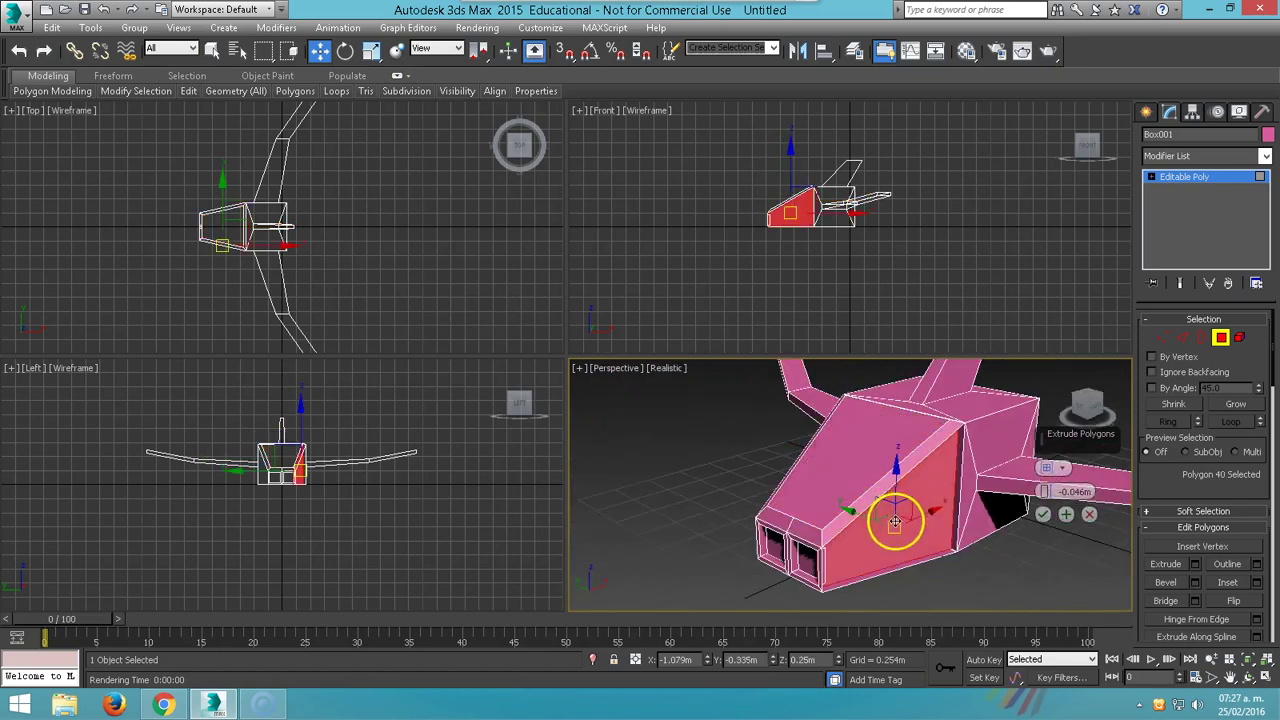
{"action": "mouse_move", "coordinate": [863, 534]}
{"action": "middle_mouse_down", "text": "alt"}
{"action": "mouse_move", "coordinate": [886, 534]}
{"action": "mouse_move", "coordinate": [809, 545]}
{"action": "middle_mouse_up", "text": "alt"}
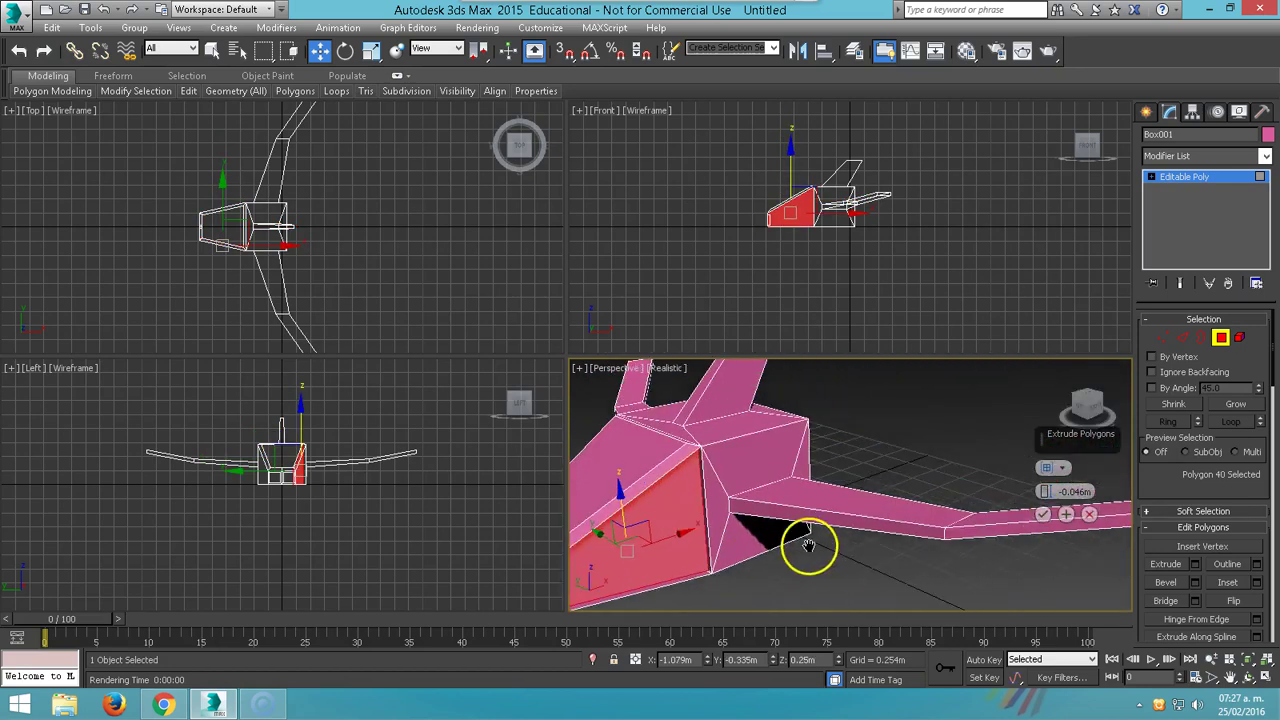
{"action": "left_click", "coordinate": [663, 465]}
{"action": "left_click", "coordinate": [1040, 514]}
{"action": "mouse_move", "coordinate": [740, 521]}
{"action": "middle_mouse_down", "text": "alt"}
{"action": "mouse_move", "coordinate": [931, 509]}
{"action": "mouse_move", "coordinate": [890, 520]}
{"action": "middle_mouse_up", "text": "alt"}
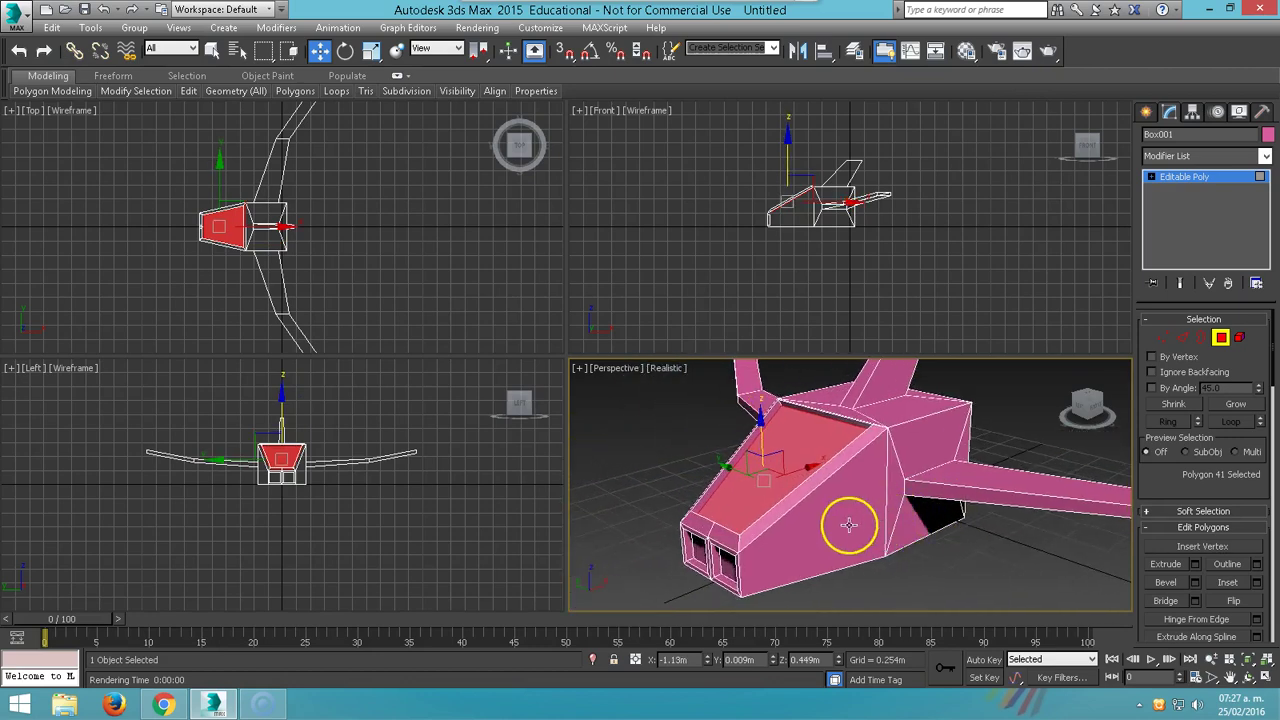
{"action": "left_click", "coordinate": [847, 525], "text": "ctrl"}
{"action": "middle_click_drag", "start_coordinate": [823, 533], "coordinate": [960, 531], "text": "alt"}
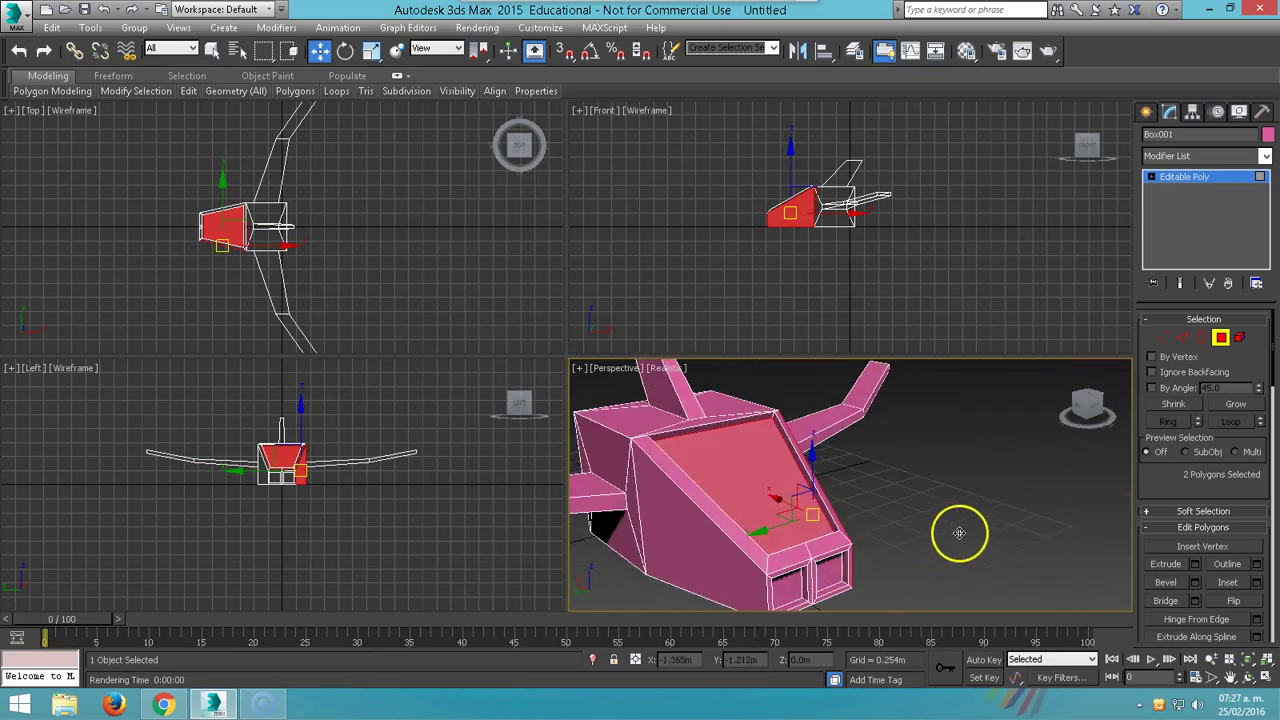
{"action": "left_click", "coordinate": [740, 551], "text": "ctrl"}
{"action": "middle_click_drag", "start_coordinate": [813, 551], "coordinate": [695, 553], "text": "alt"}
{"action": "left_click", "coordinate": [756, 513], "text": "alt"}
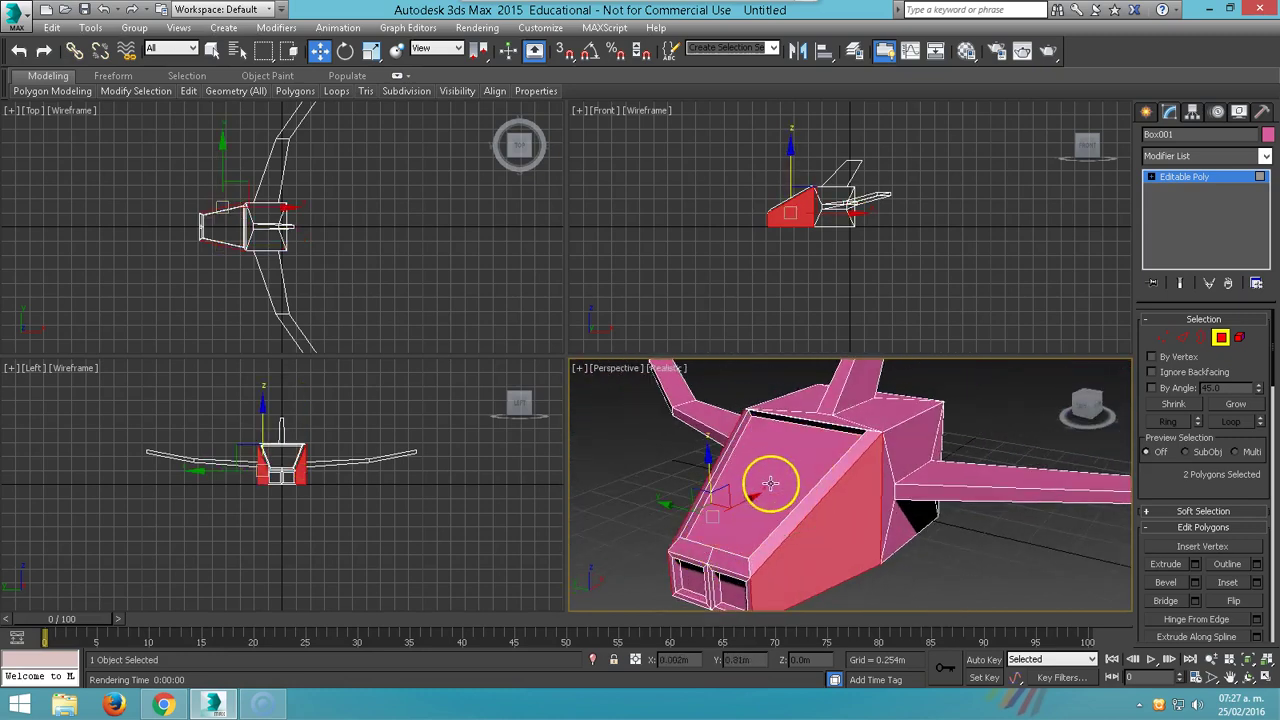
Inset the two side faces and extrude them 0.046m inward as recessed panels.
{"action": "right_click", "coordinate": [826, 522]}
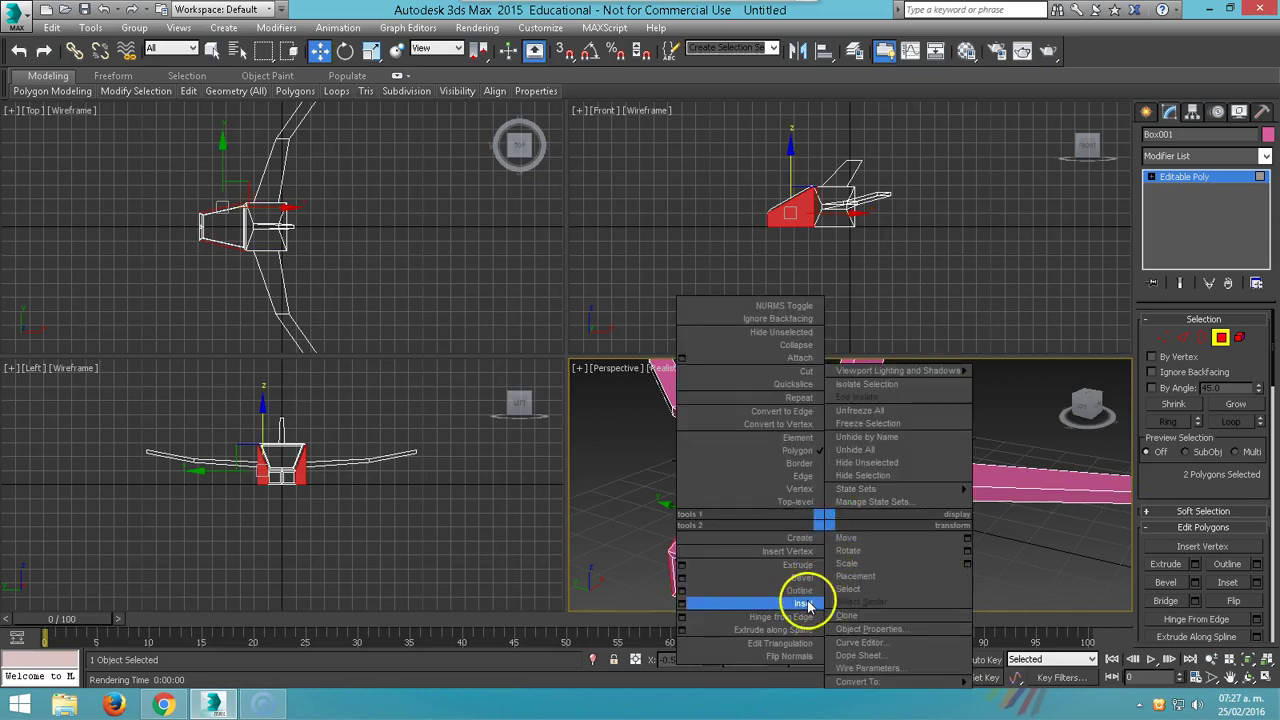
{"action": "left_click", "coordinate": [804, 604]}
{"action": "left_click_drag", "start_coordinate": [812, 561], "coordinate": [812, 560]}
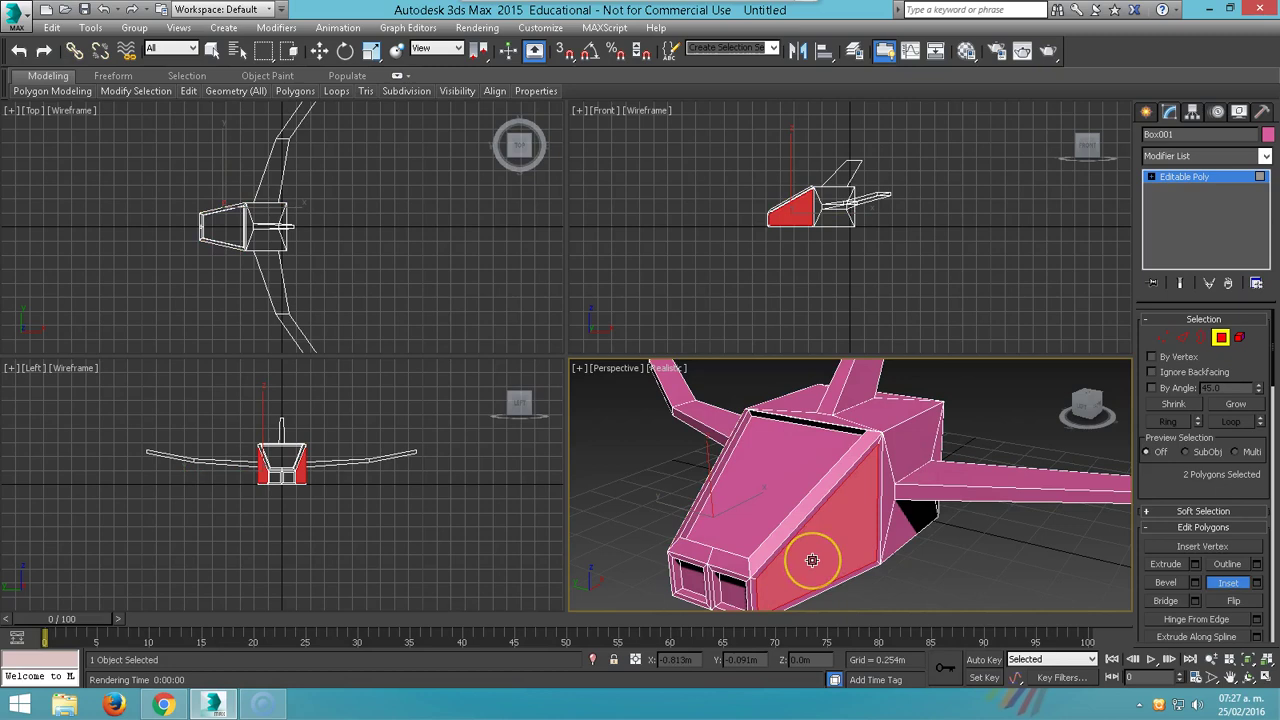
{"action": "key", "text": "shift+e"}
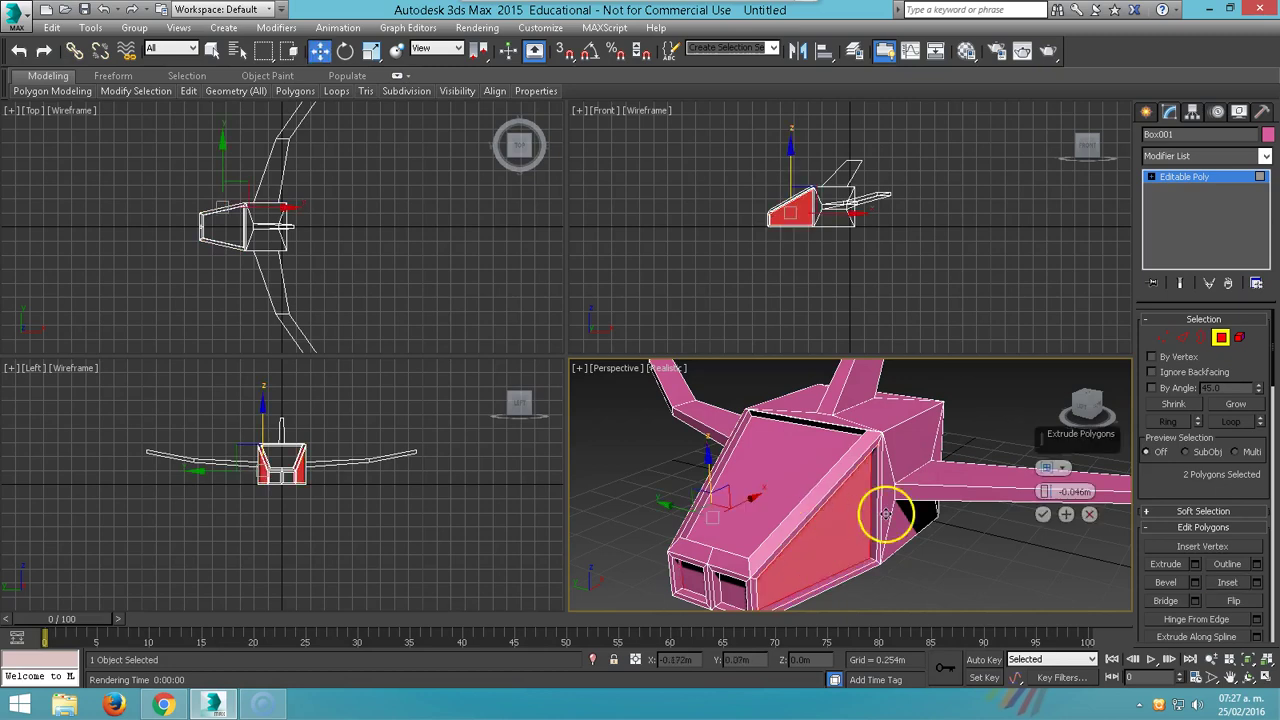
{"action": "middle_click_drag", "start_coordinate": [815, 532], "coordinate": [930, 510], "text": "alt"}
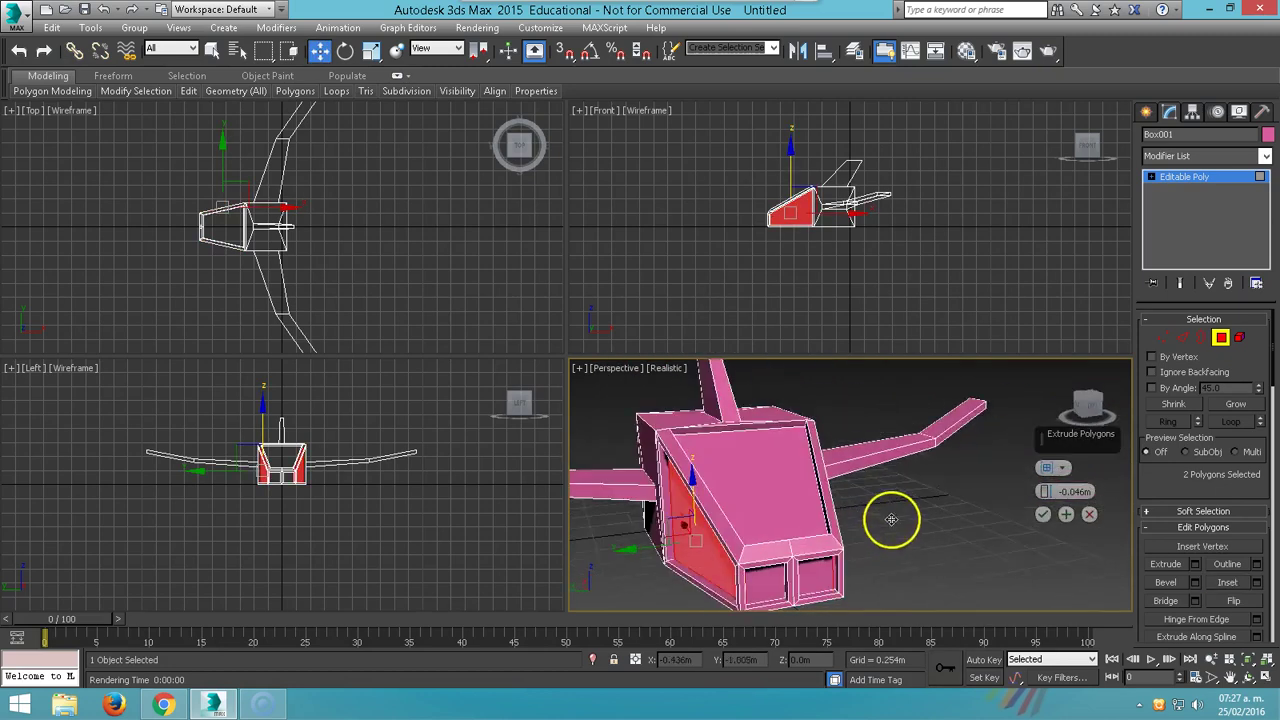
{"action": "left_click", "coordinate": [1041, 515]}
Select the end face of the ship's rear box.
{"action": "mouse_move", "coordinate": [1036, 517]}
{"action": "middle_mouse_down", "text": "alt"}
{"action": "mouse_move", "coordinate": [617, 531]}
{"action": "mouse_move", "coordinate": [663, 537]}
{"action": "middle_mouse_up", "text": "alt"}
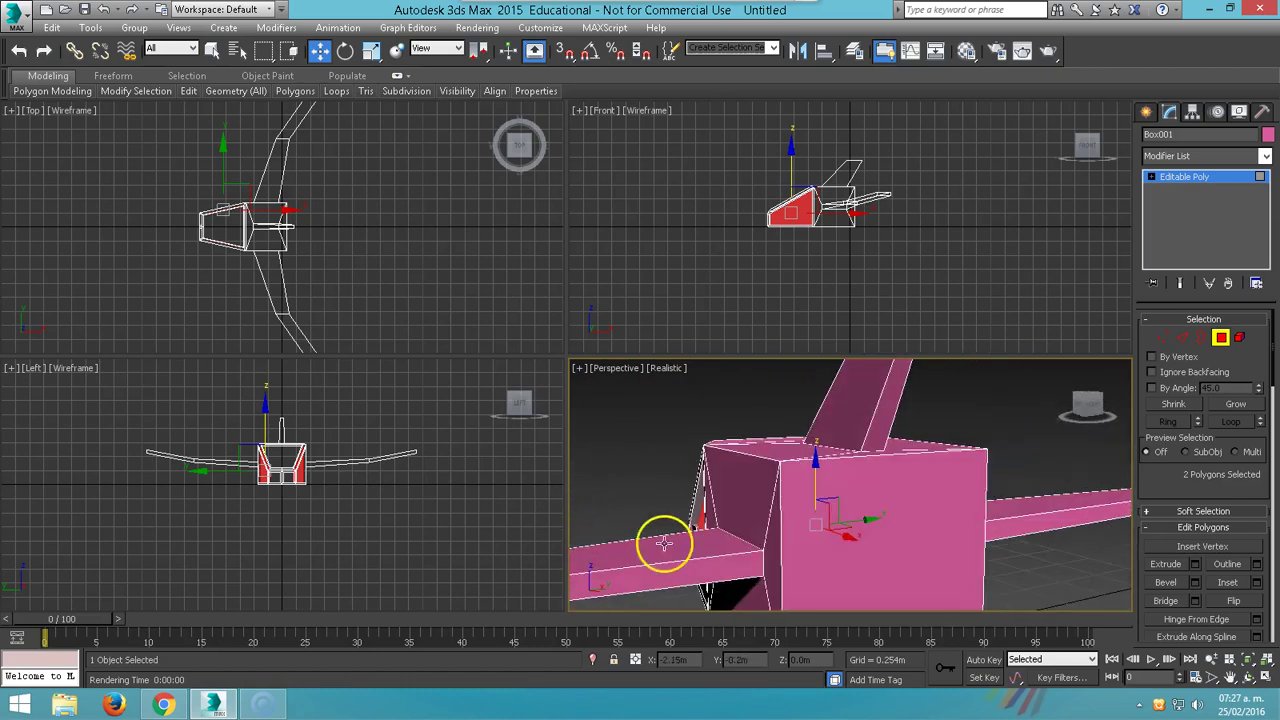
{"action": "left_click", "coordinate": [871, 551]}
{"action": "scroll", "coordinate": [871, 551], "scroll_direction": "down", "scroll_amount": 2}
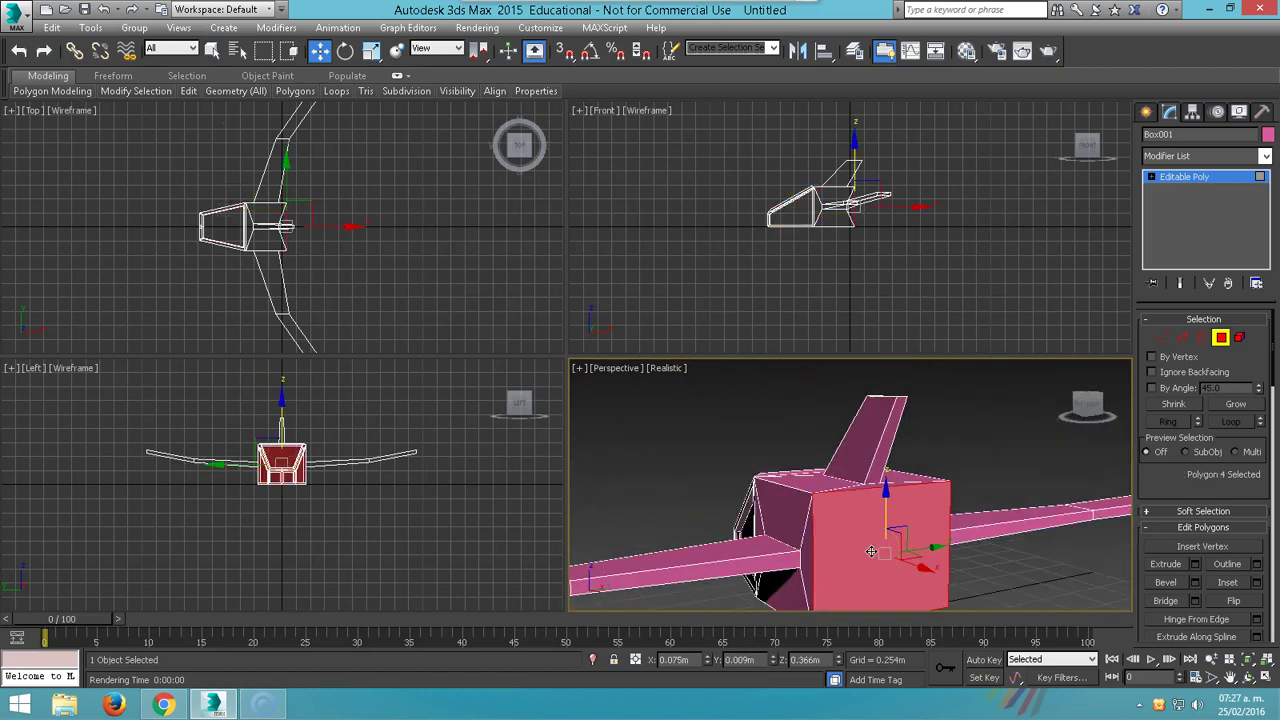
{"action": "middle_click_drag", "start_coordinate": [871, 551], "coordinate": [883, 508], "text": "alt"}
Extrude the rear face outward to lengthen the rear box.
{"action": "right_click", "coordinate": [888, 468]}
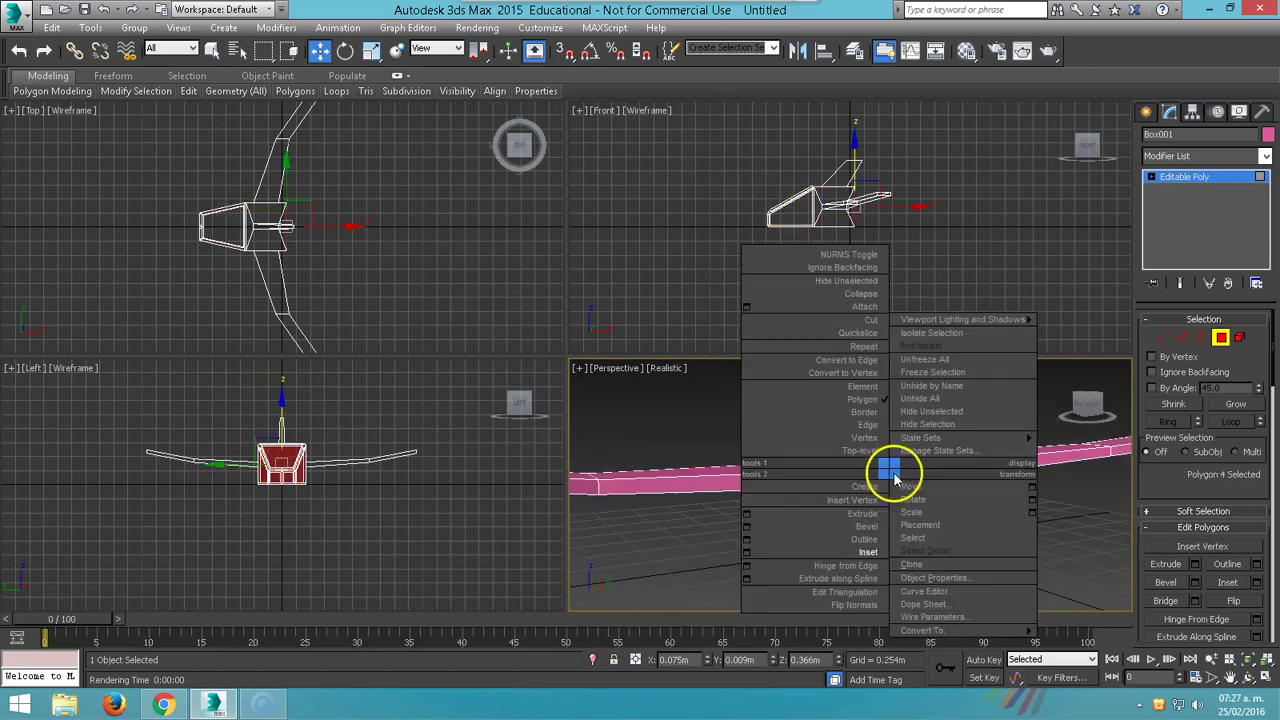
{"action": "left_click", "coordinate": [866, 518]}
{"action": "mouse_move", "coordinate": [894, 508]}
{"action": "left_mouse_down"}
{"action": "mouse_move", "coordinate": [891, 366]}
{"action": "mouse_move", "coordinate": [885, 385]}
{"action": "left_mouse_up"}
Inset the rear face into a smaller inner panel.
{"action": "right_click", "coordinate": [1008, 515]}
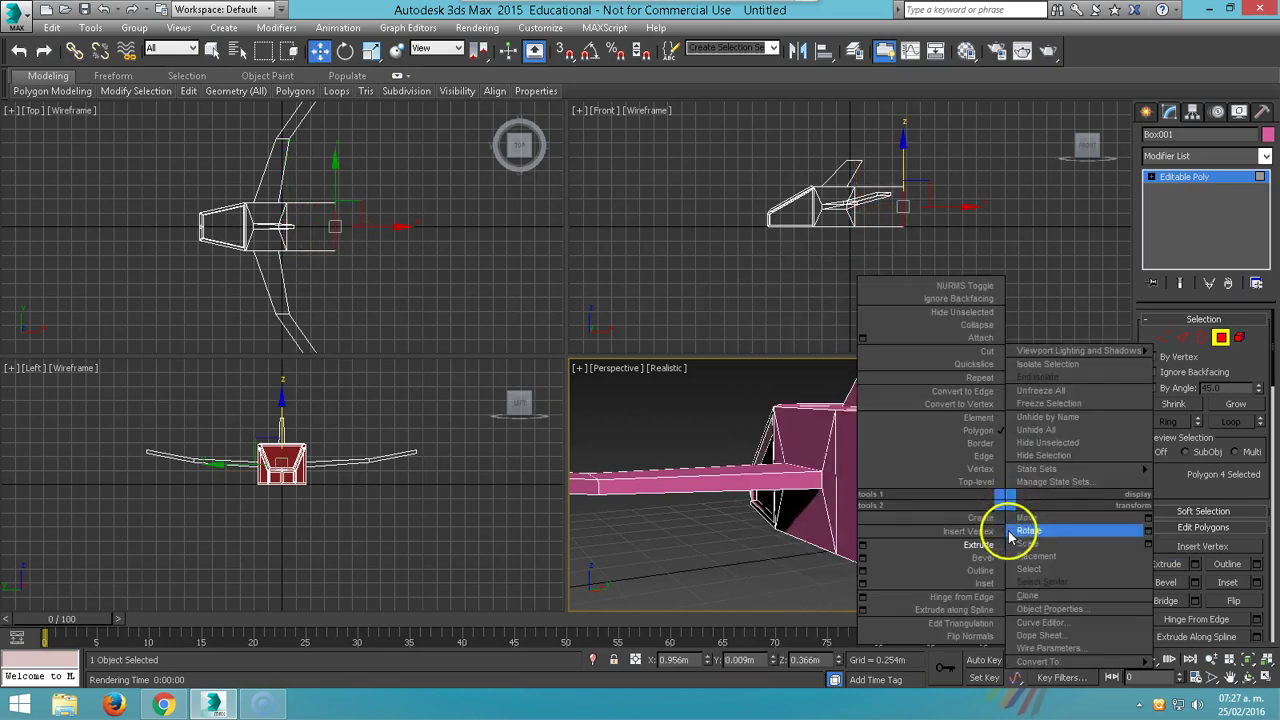
{"action": "left_click", "coordinate": [983, 586]}
{"action": "left_click_drag", "start_coordinate": [1027, 498], "coordinate": [1014, 500]}
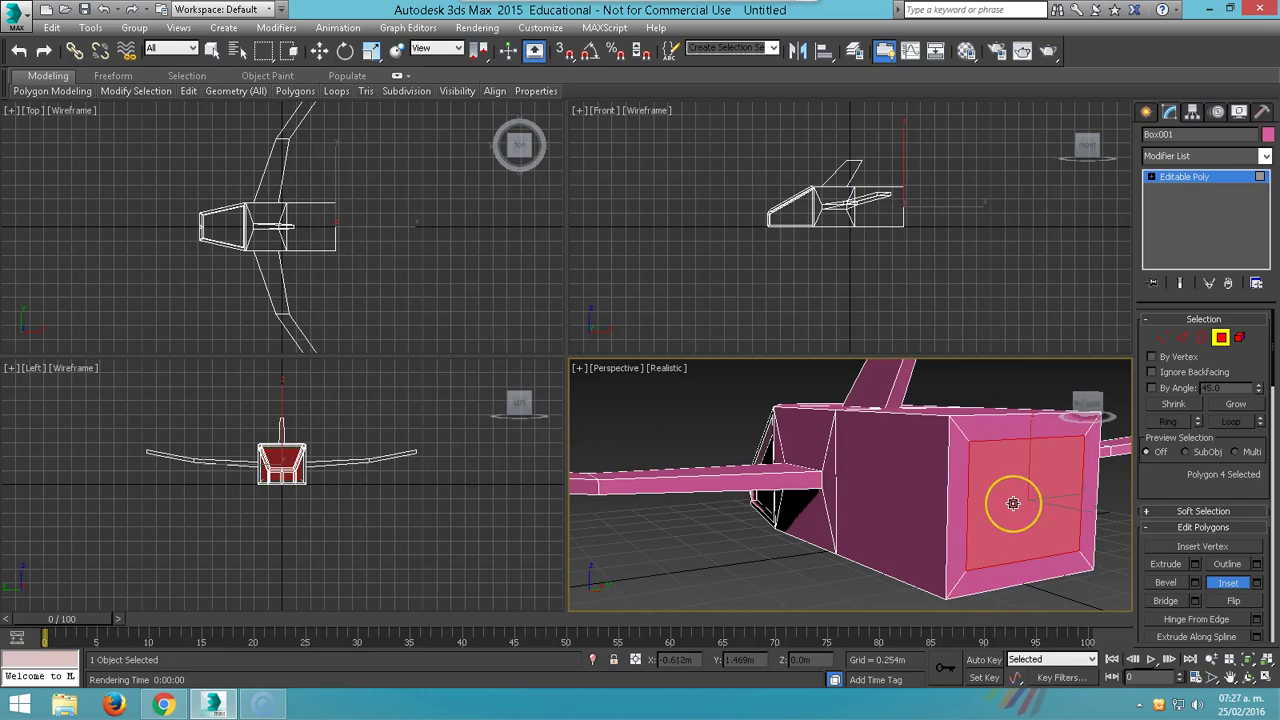
{"action": "key", "text": "w"}
Extrude the inner panel deep into the box, then select an edge of the opening.
{"action": "right_click", "coordinate": [1013, 529]}
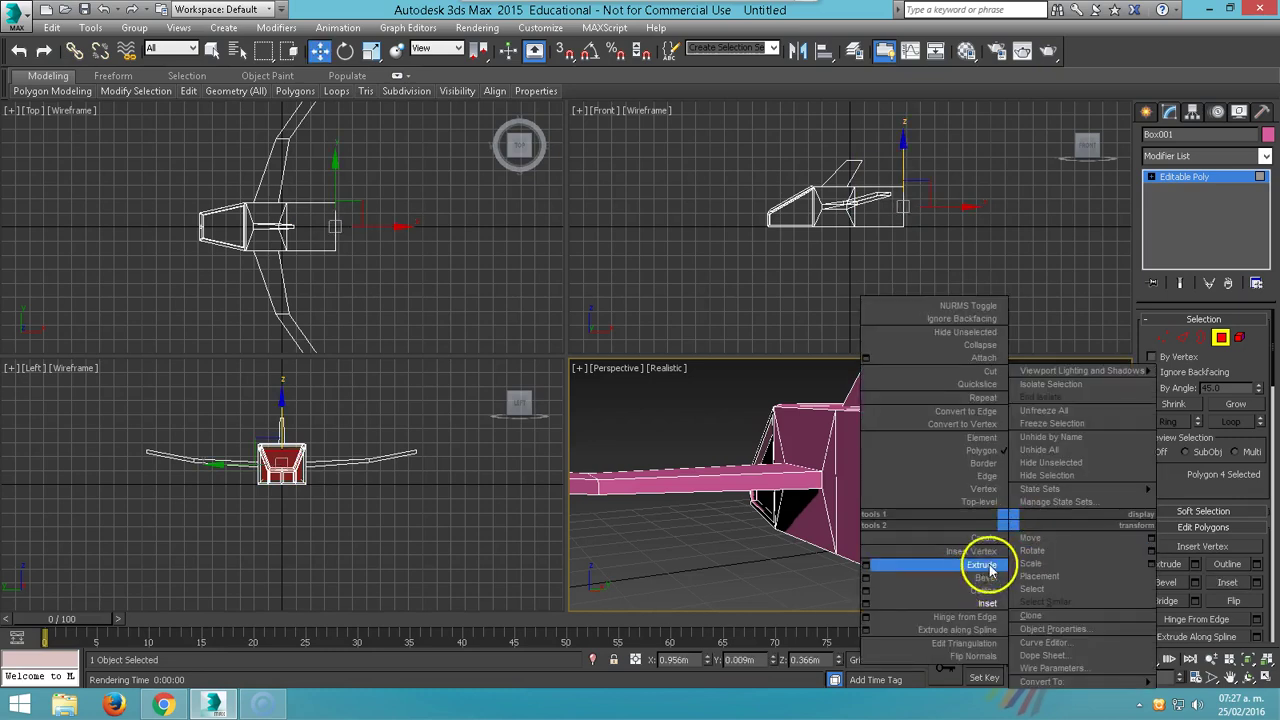
{"action": "left_click", "coordinate": [986, 565]}
{"action": "left_click_drag", "start_coordinate": [1006, 509], "coordinate": [1043, 594]}
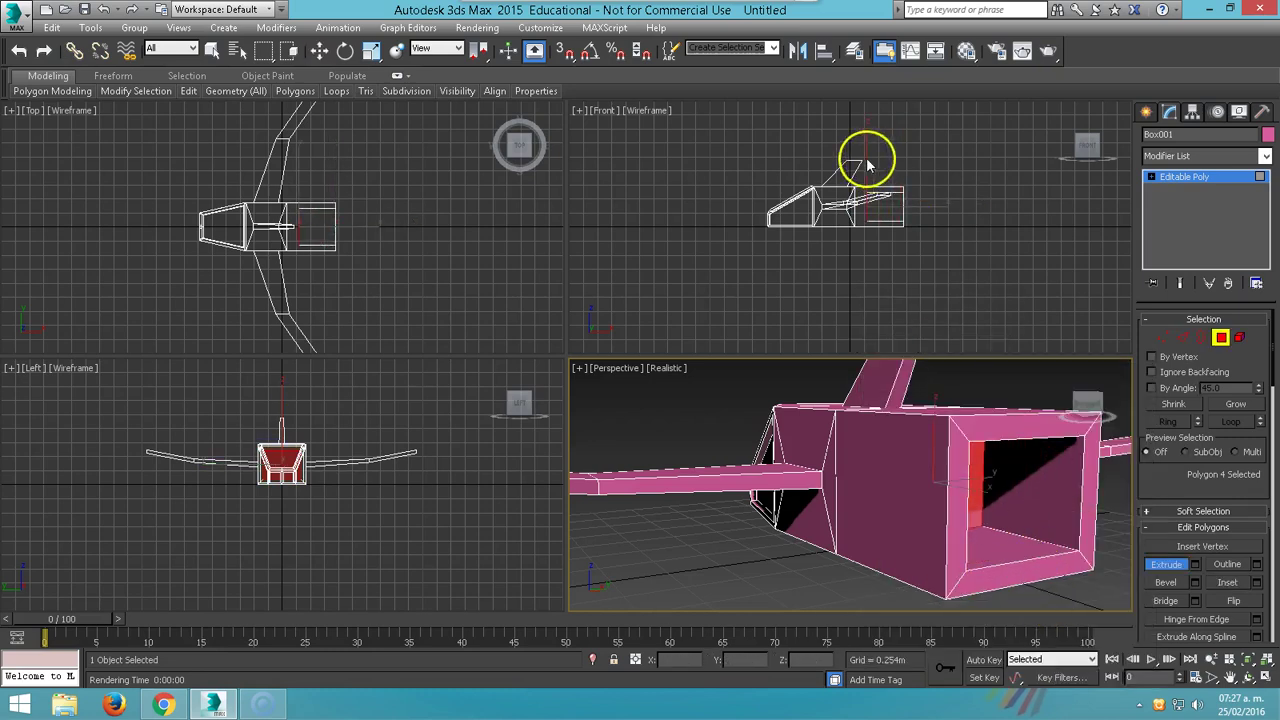
{"action": "middle_click_drag", "start_coordinate": [1023, 523], "coordinate": [889, 514], "text": "alt"}
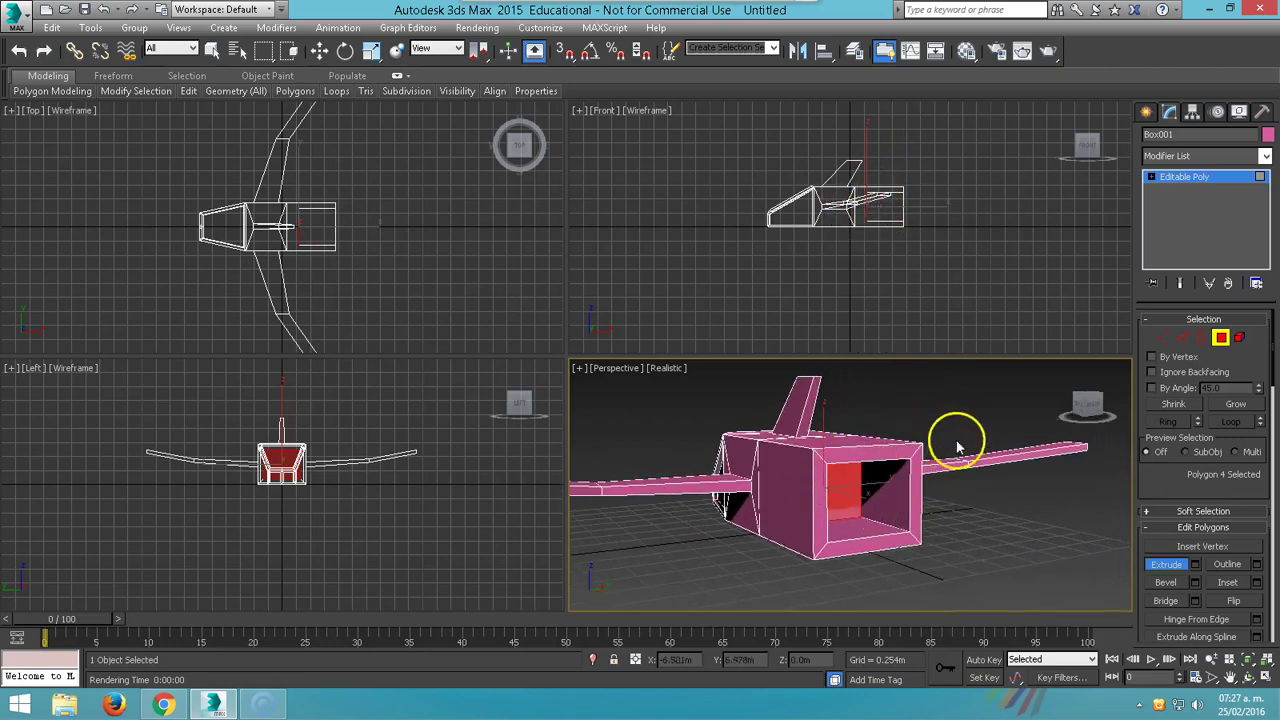
{"action": "left_click", "coordinate": [1182, 337]}
{"action": "left_click", "coordinate": [860, 460]}
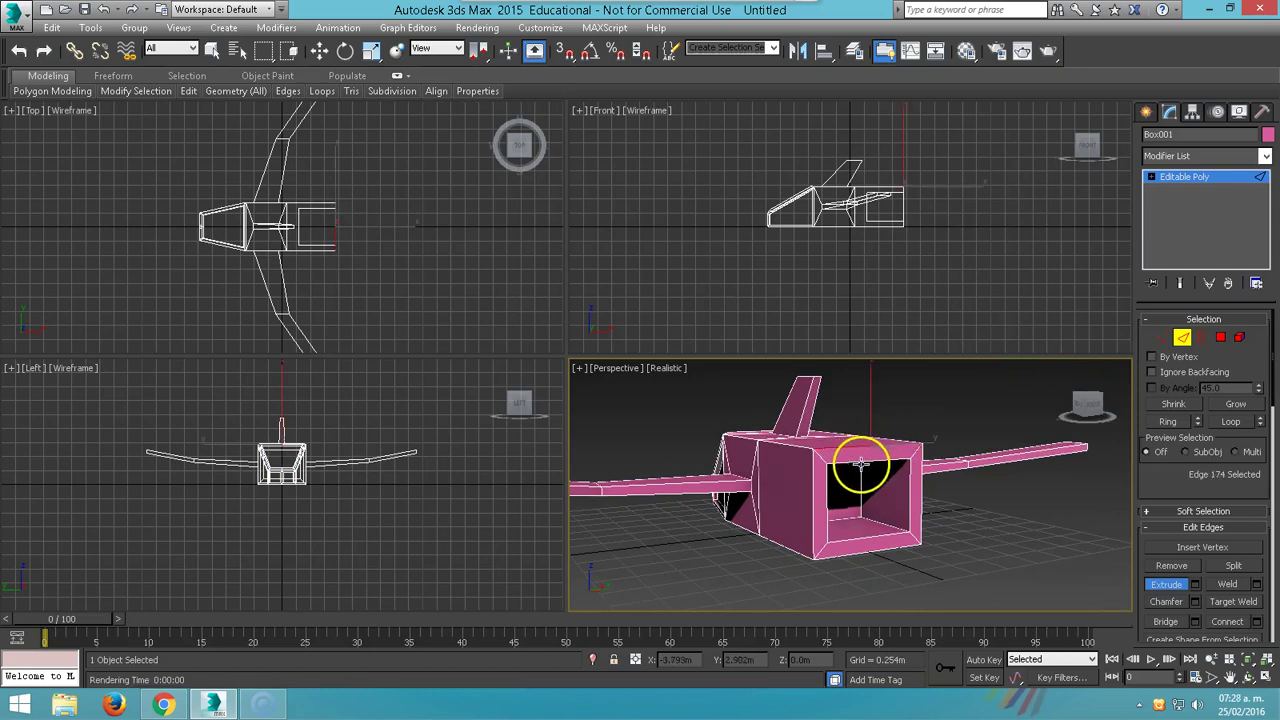
Loop-select the edges around the rear opening and Split them.
{"action": "left_click", "coordinate": [1228, 421]}
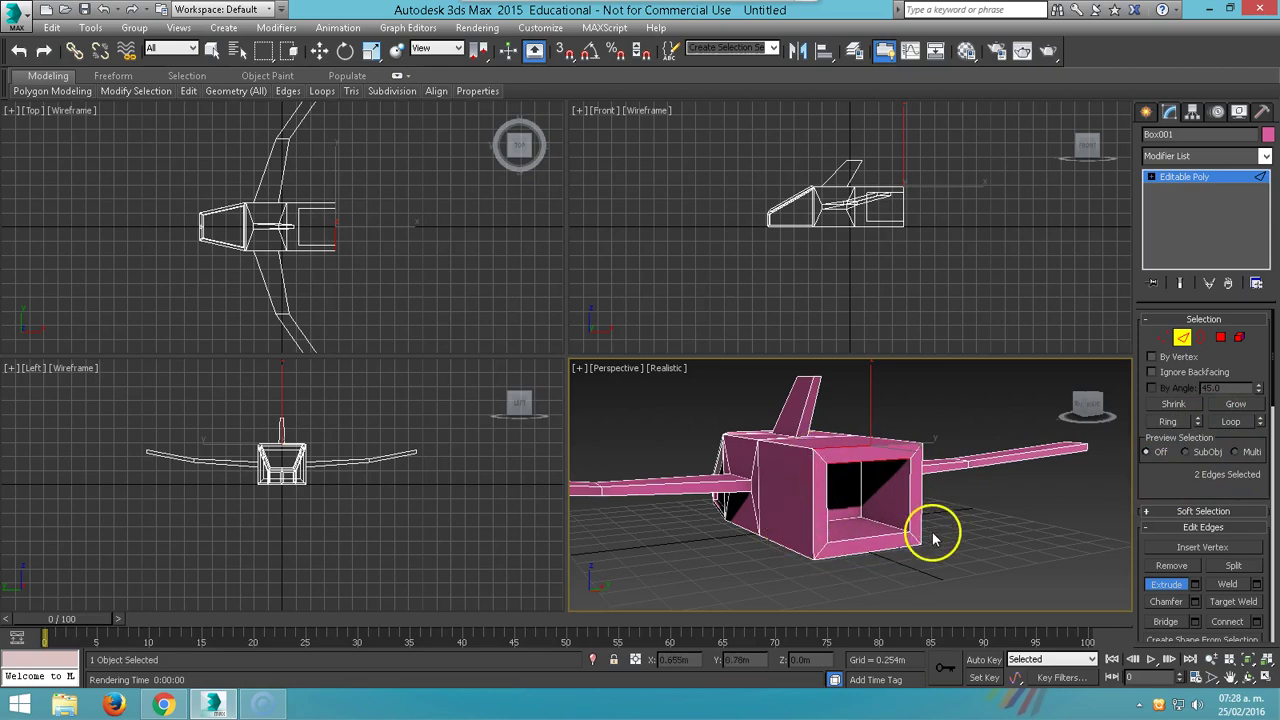
{"action": "left_click", "coordinate": [1230, 421]}
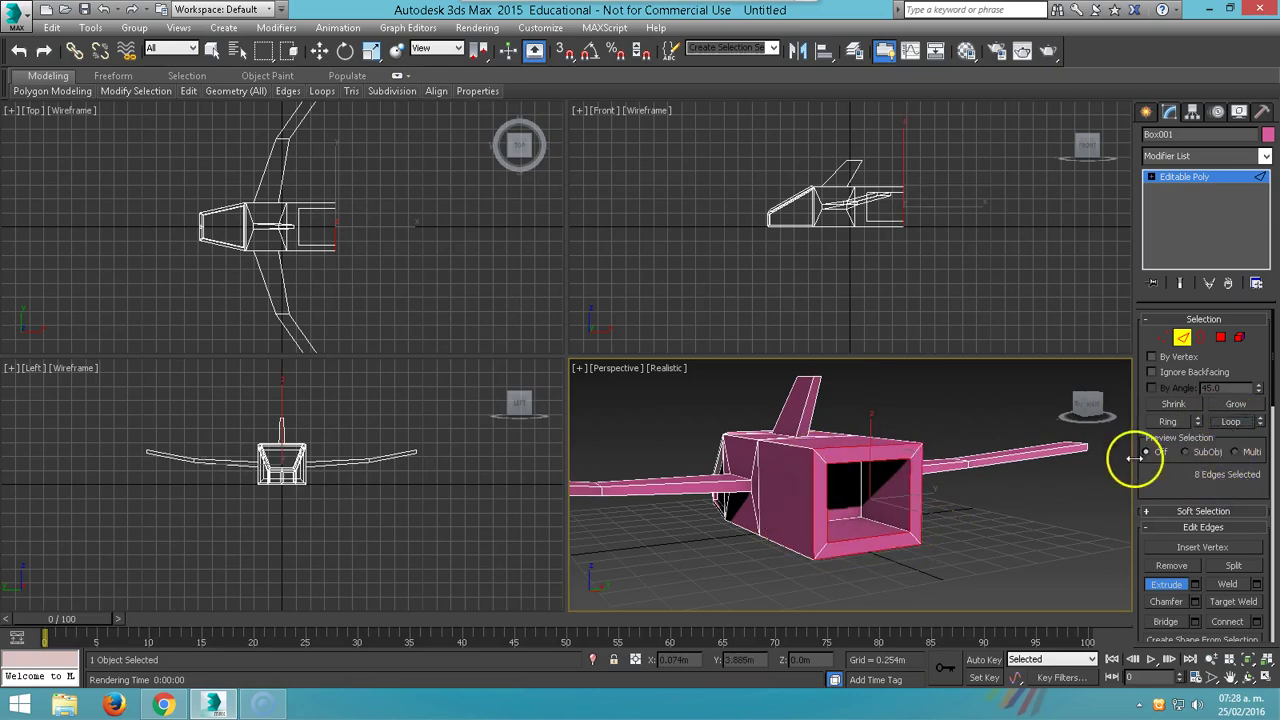
{"action": "key", "text": "w"}
{"action": "right_click", "coordinate": [902, 477]}
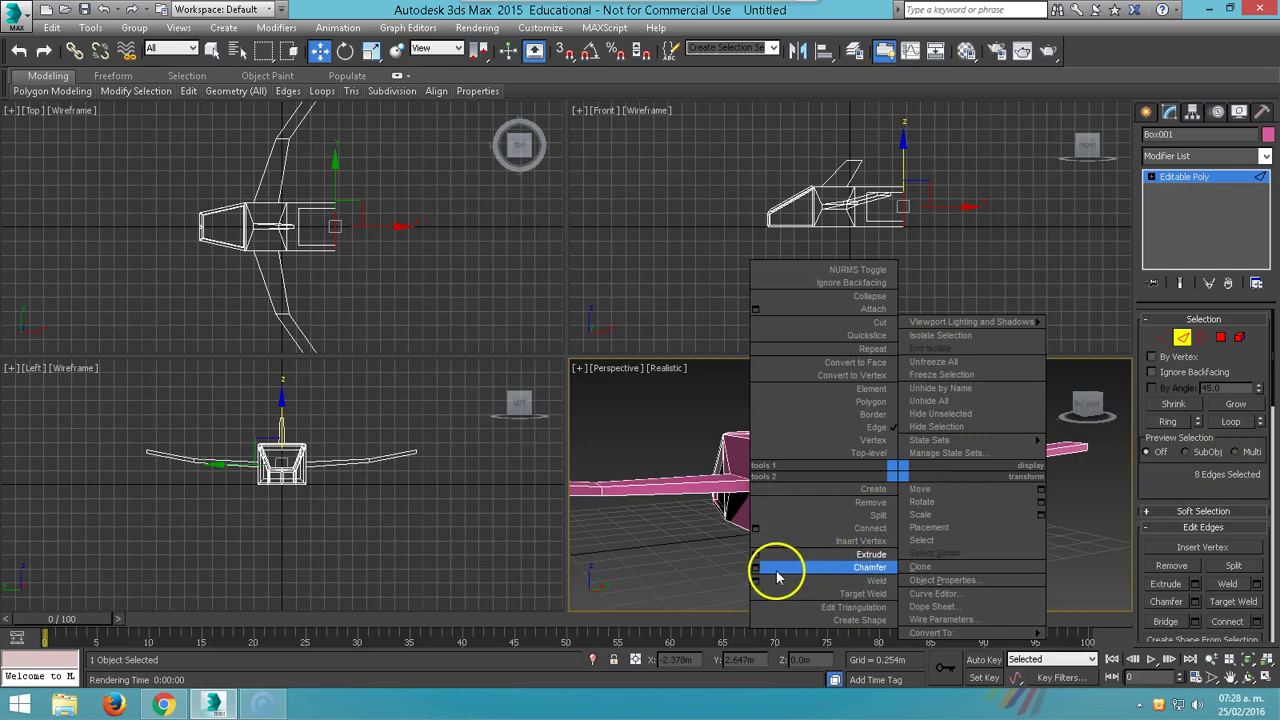
{"action": "left_click", "coordinate": [880, 516]}
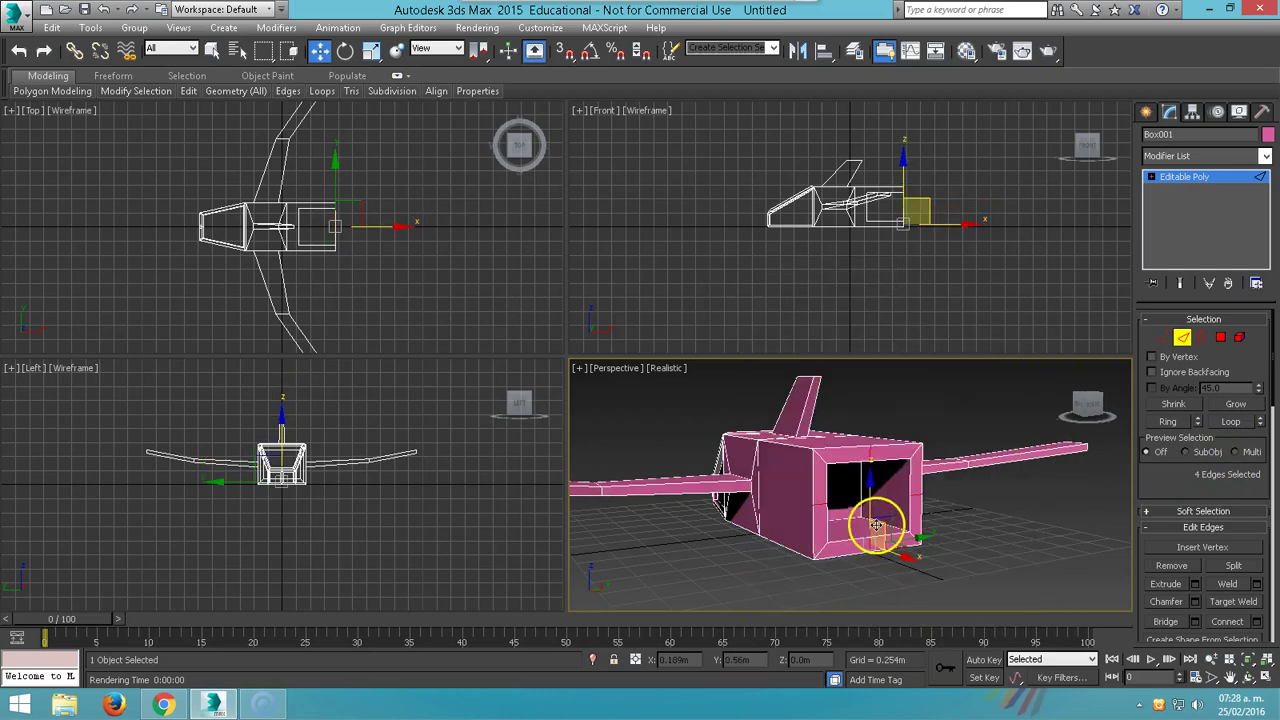
Select the eight corner vertices around the rear opening.
{"action": "left_click", "coordinate": [1162, 337]}
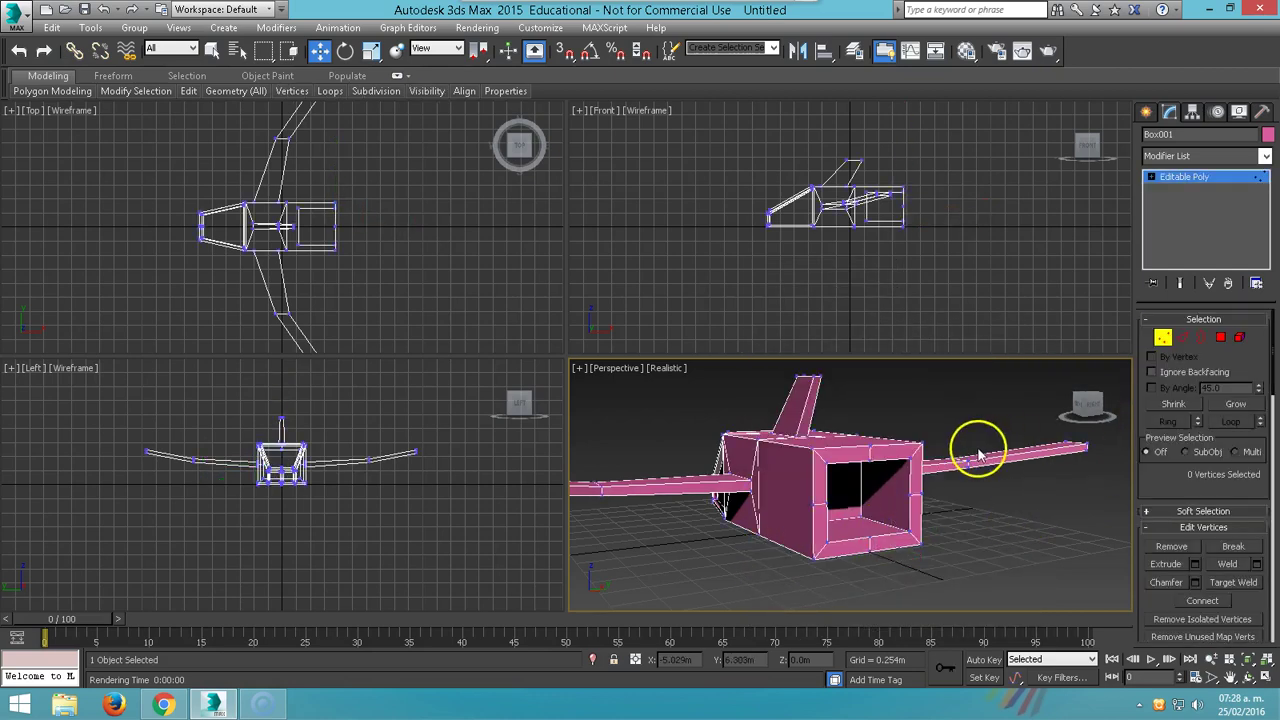
{"action": "scroll", "coordinate": [960, 450], "scroll_direction": "up", "scroll_amount": 2}
{"action": "left_click", "coordinate": [890, 437]}
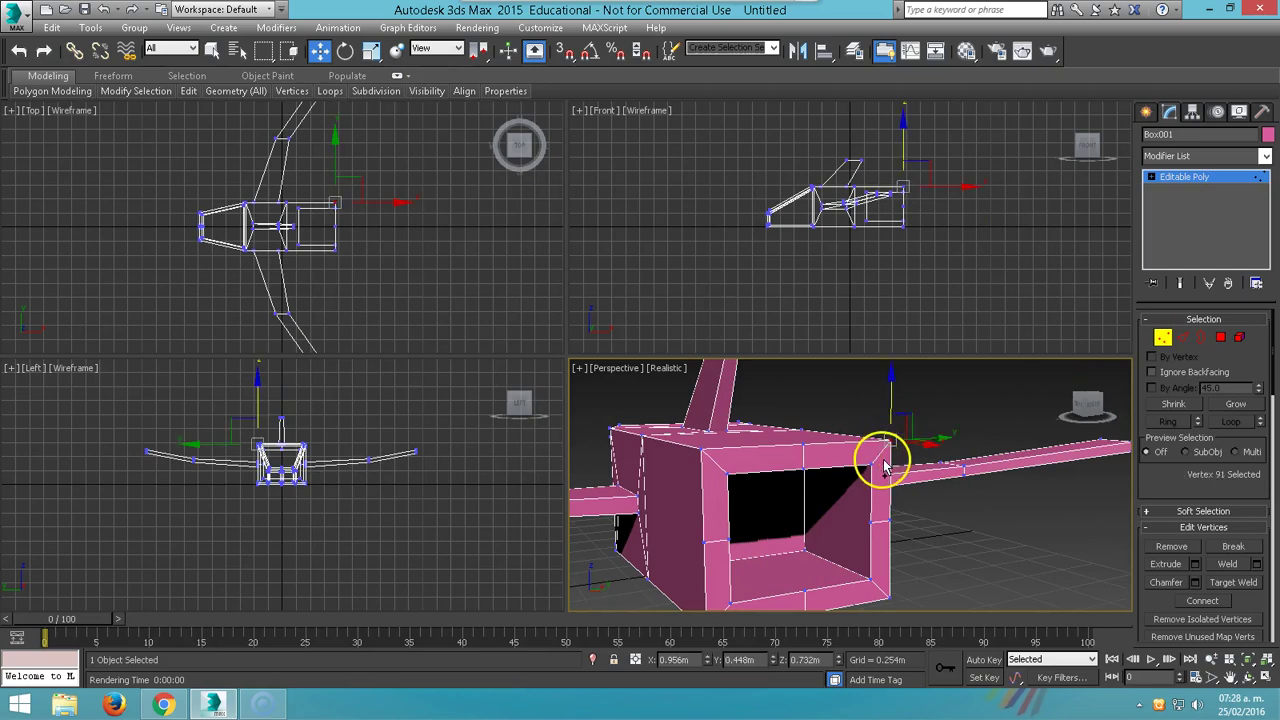
{"action": "left_click", "coordinate": [872, 461], "text": "ctrl"}
{"action": "left_click", "coordinate": [703, 444], "text": "ctrl"}
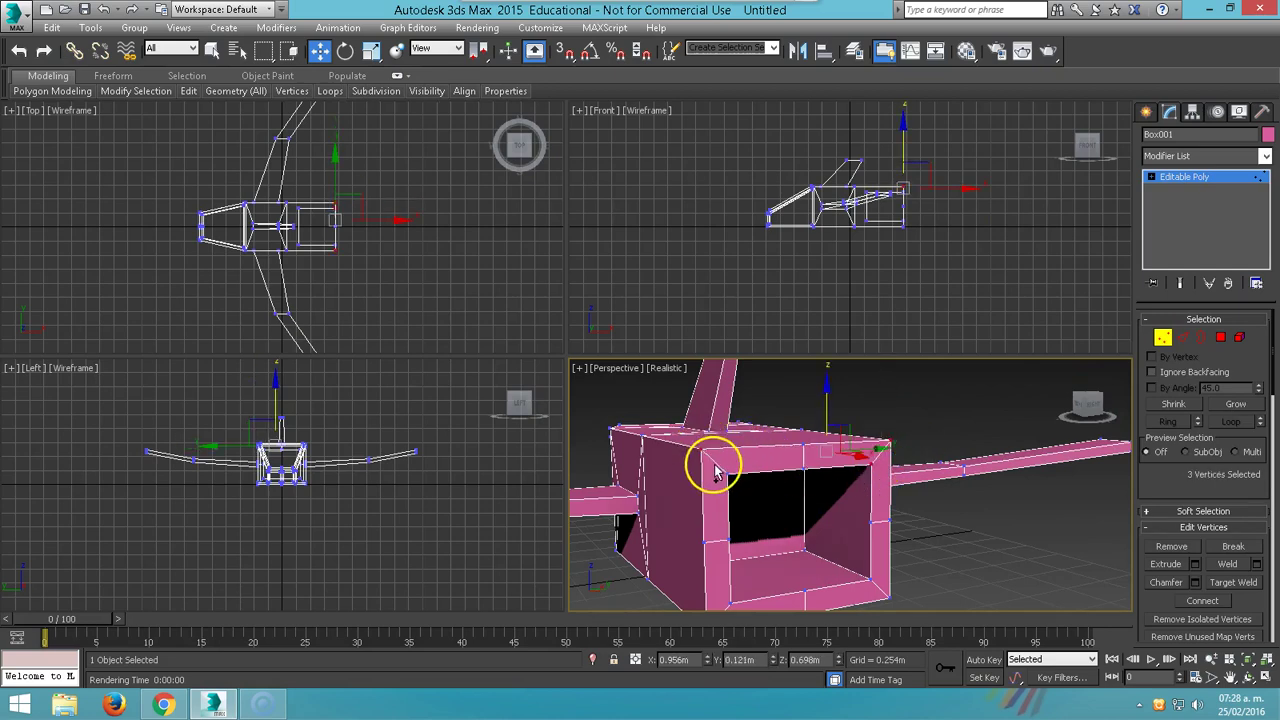
{"action": "left_click", "coordinate": [720, 474], "text": "ctrl"}
{"action": "left_click", "coordinate": [869, 580], "text": "ctrl"}
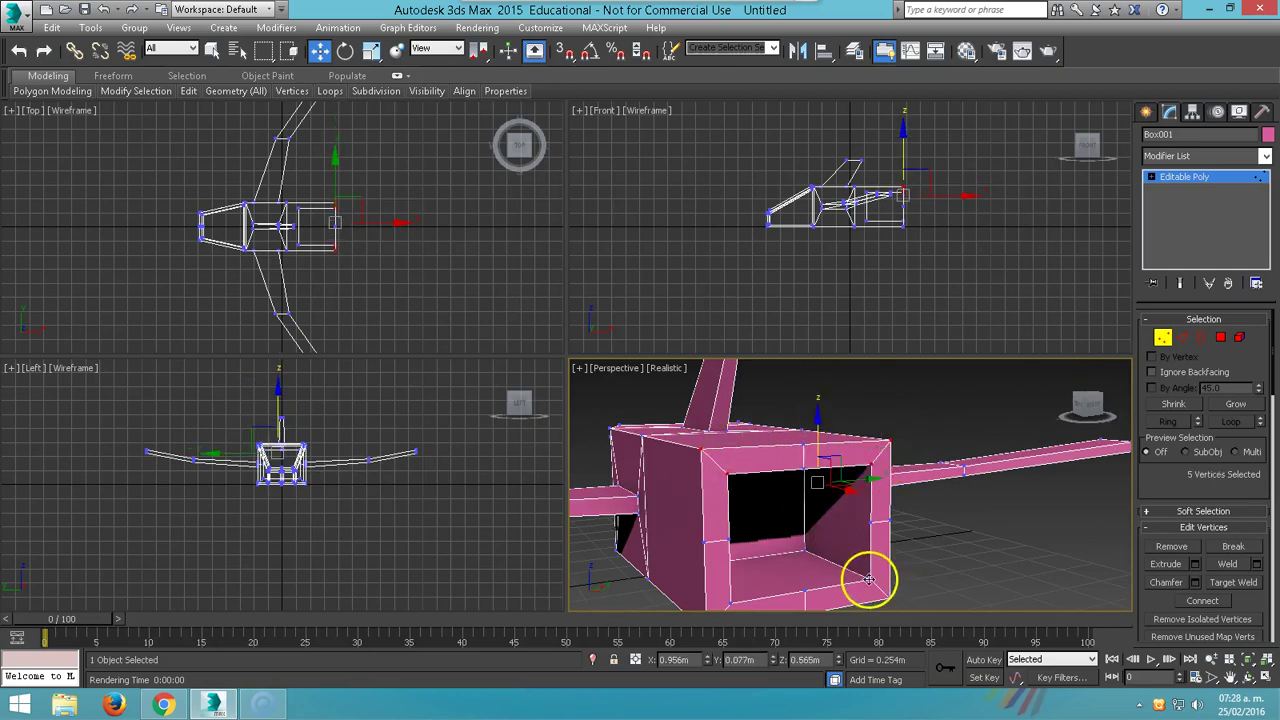
{"action": "left_click", "coordinate": [888, 596], "text": "ctrl"}
{"action": "middle_click_drag", "start_coordinate": [818, 552], "coordinate": [848, 515]}
{"action": "left_click", "coordinate": [768, 563], "text": "ctrl"}
{"action": "left_click", "coordinate": [820, 514], "text": "ctrl"}
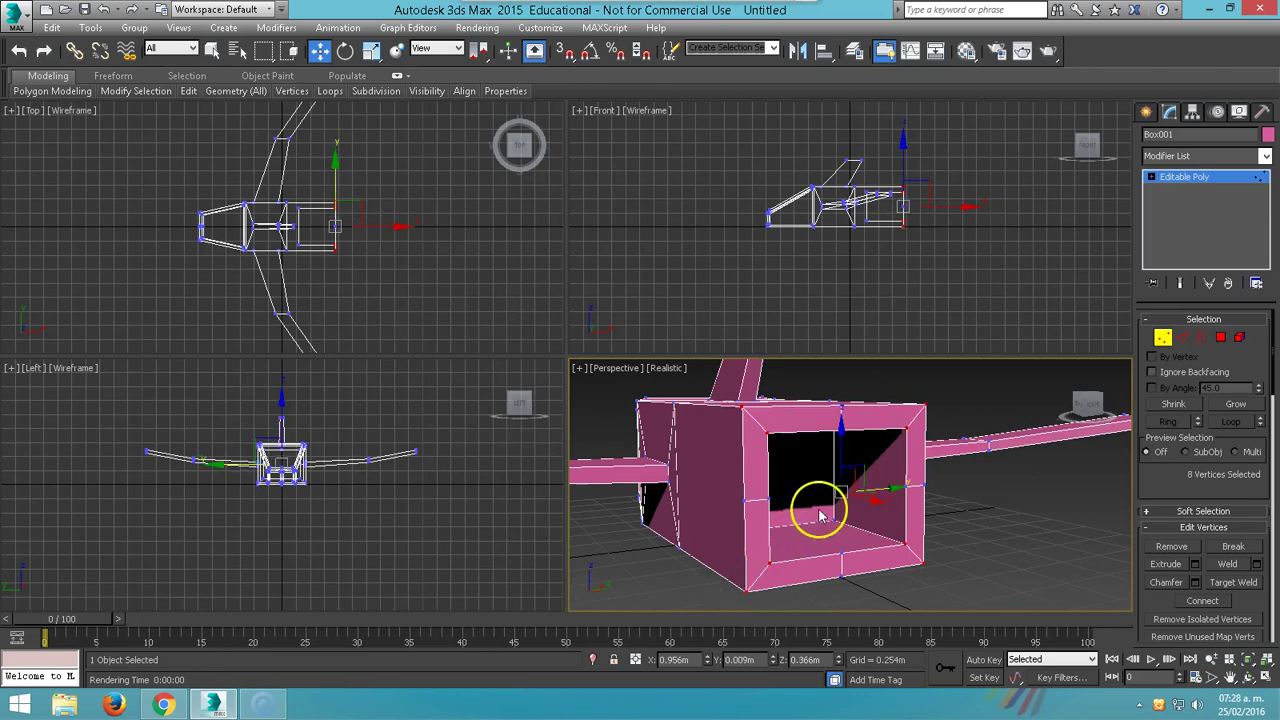
Scale the selected corner vertices inward to make the opening octagonal.
{"action": "right_click", "coordinate": [846, 485]}
{"action": "left_click", "coordinate": [870, 529]}
{"action": "left_click_drag", "start_coordinate": [838, 472], "coordinate": [843, 512]}
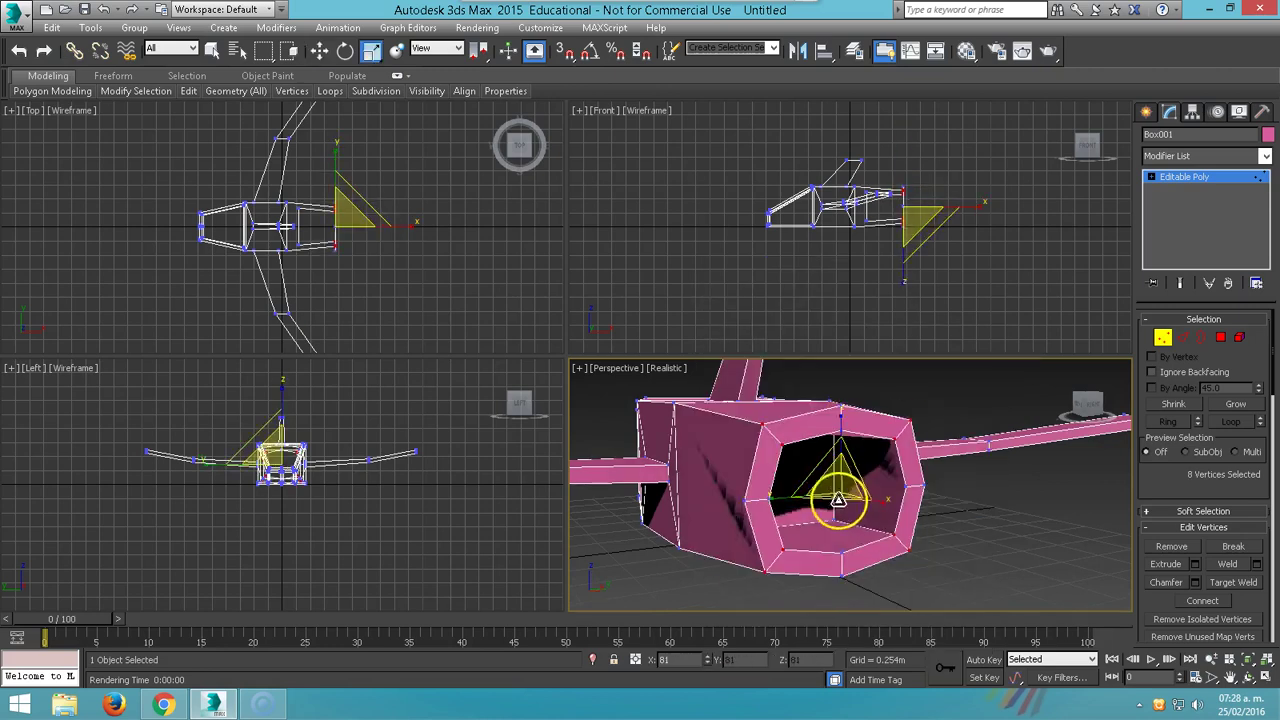
{"action": "middle_click_drag", "start_coordinate": [826, 503], "coordinate": [980, 500], "text": "alt"}
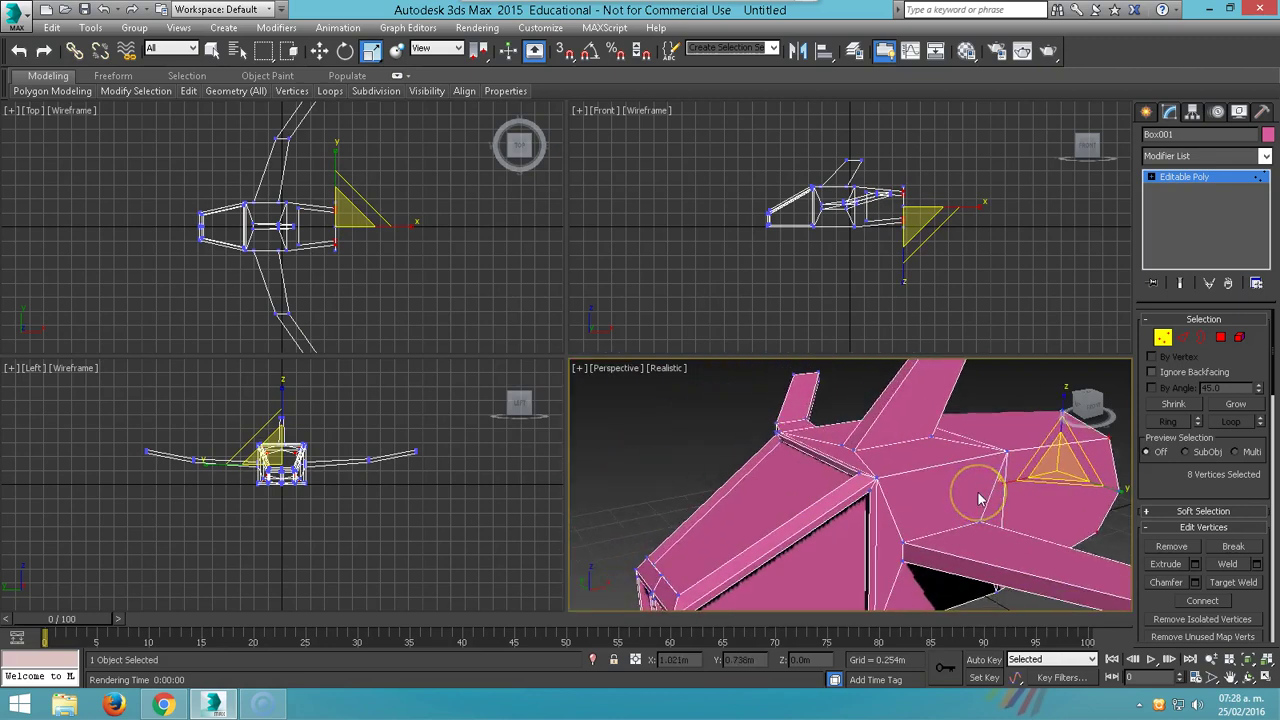
Render a test image of the ship, close it, and exit Vertex sub-object mode.
{"action": "key", "text": "shift+q"}
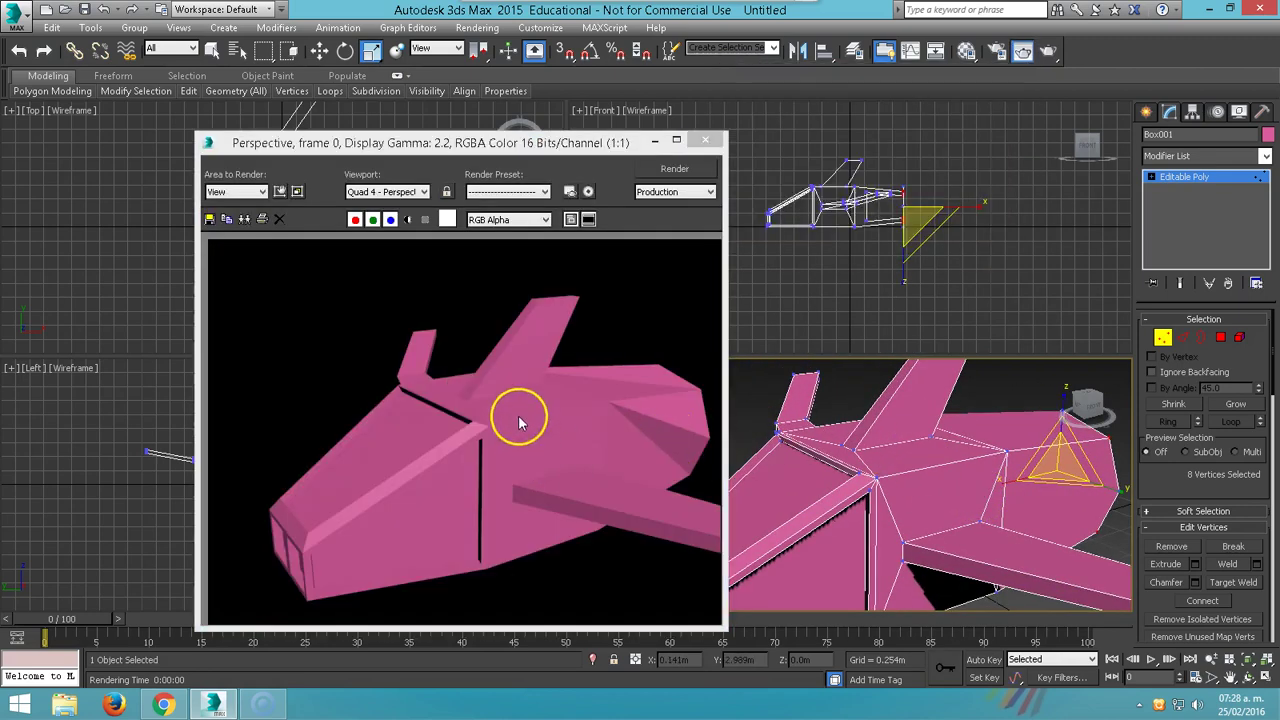
{"action": "left_click", "coordinate": [706, 141]}
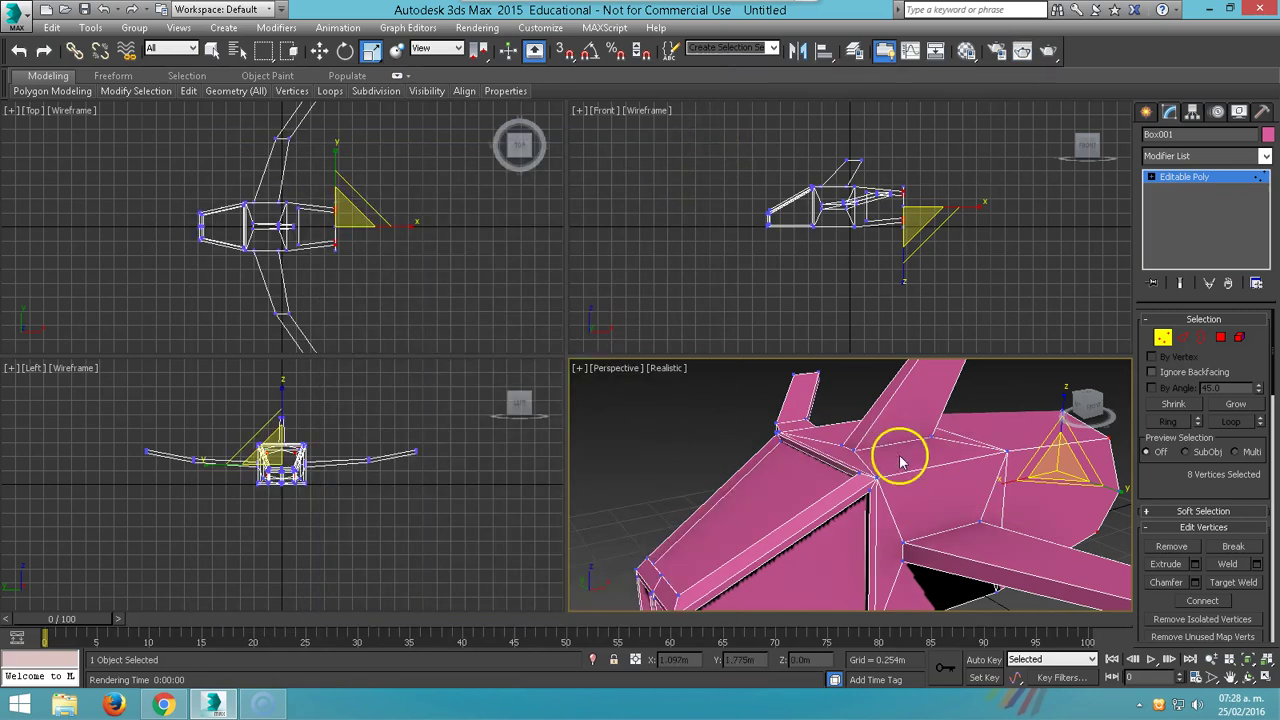
{"action": "left_click", "coordinate": [1162, 339]}
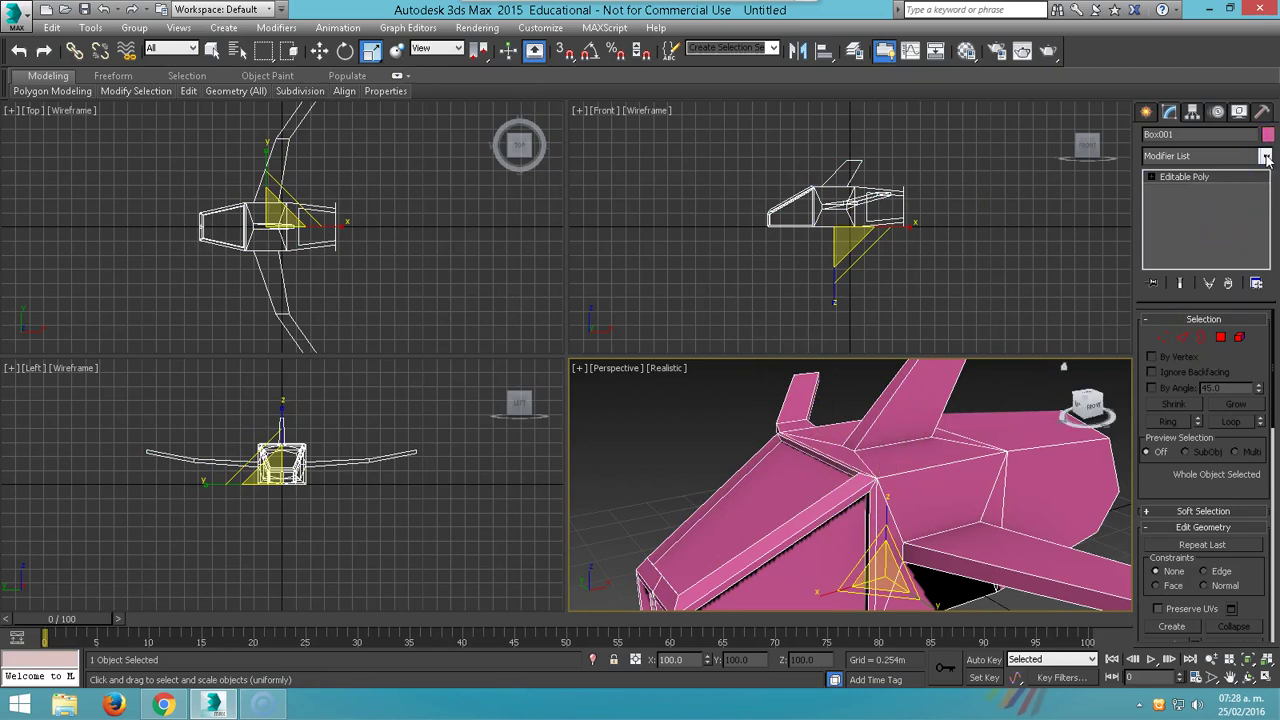
Add a MeshSmooth modifier to the ship from the Modifier List.
{"action": "left_click", "coordinate": [1265, 157]}
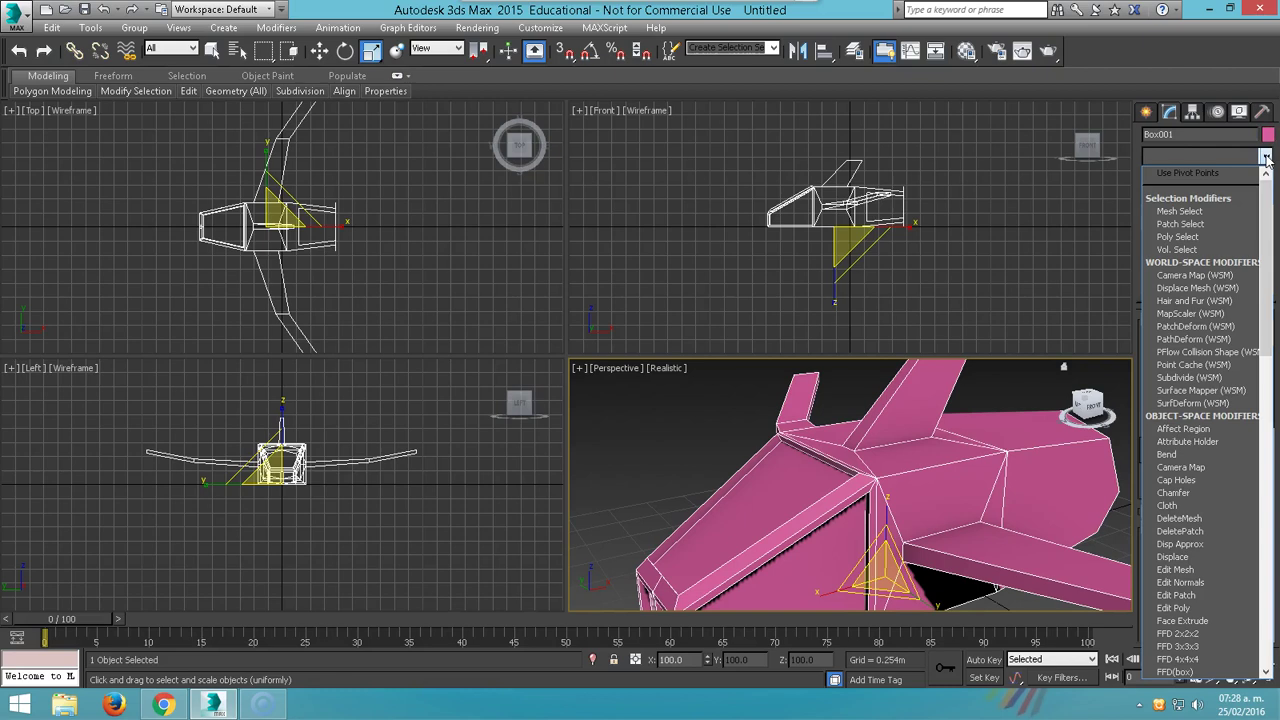
{"action": "key", "text": "m"}
{"action": "key", "text": "m"}
{"action": "key", "text": "m"}
{"action": "key", "text": "m"}
{"action": "key", "text": "m"}
{"action": "key", "text": "m"}
{"action": "key", "text": "m"}
{"action": "key", "text": "m"}
{"action": "key", "text": "m"}
{"action": "key", "text": "m"}
{"action": "key", "text": "m"}
{"action": "key", "text": "m"}
{"action": "key", "text": "m"}
{"action": "key", "text": "m"}
{"action": "key", "text": "m"}
{"action": "key", "text": "m"}
{"action": "key", "text": "m"}
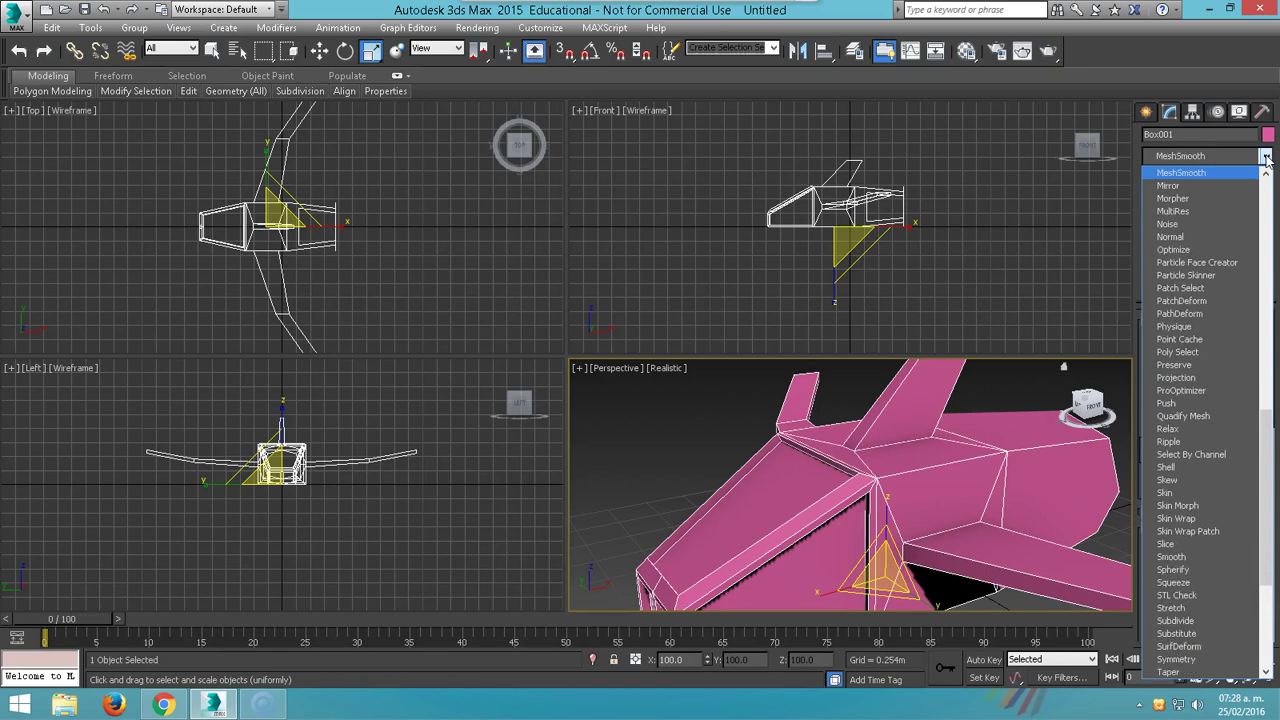
{"action": "key", "text": "Return"}
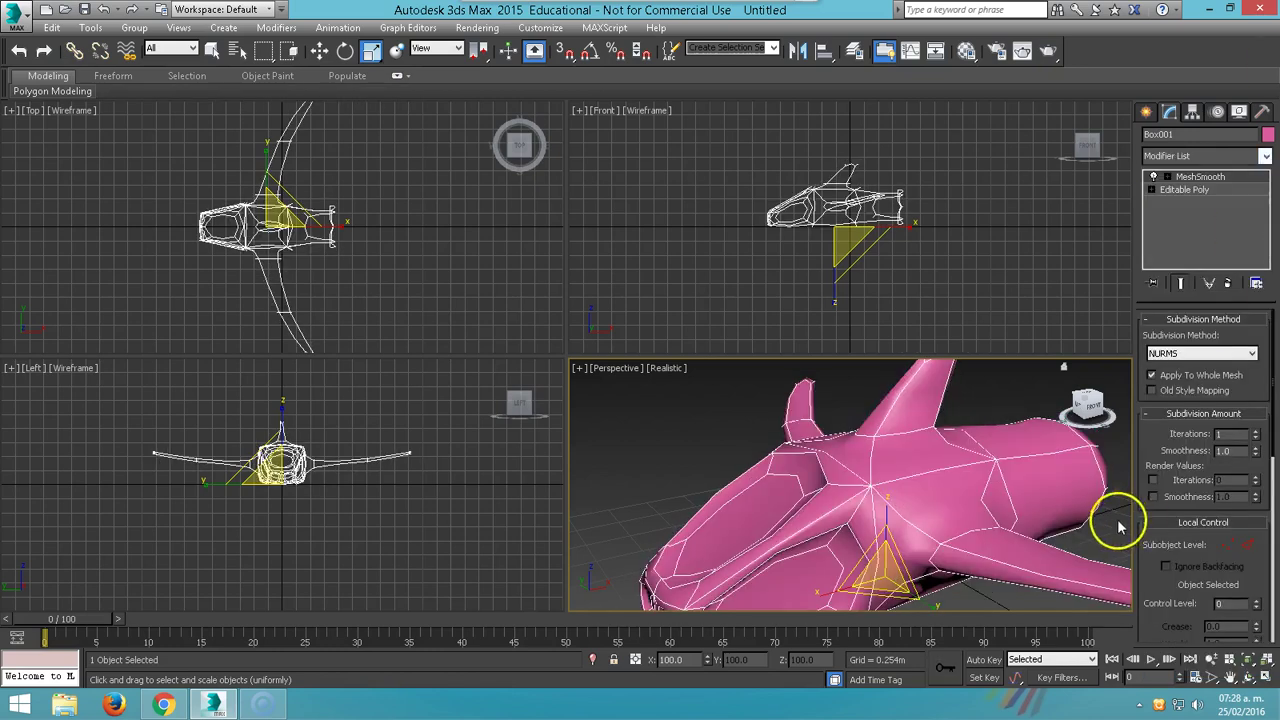
{"action": "mouse_move", "coordinate": [851, 534]}
{"action": "middle_mouse_down", "text": "alt"}
{"action": "mouse_move", "coordinate": [1030, 520]}
{"action": "mouse_move", "coordinate": [920, 523]}
{"action": "middle_mouse_up", "text": "alt"}
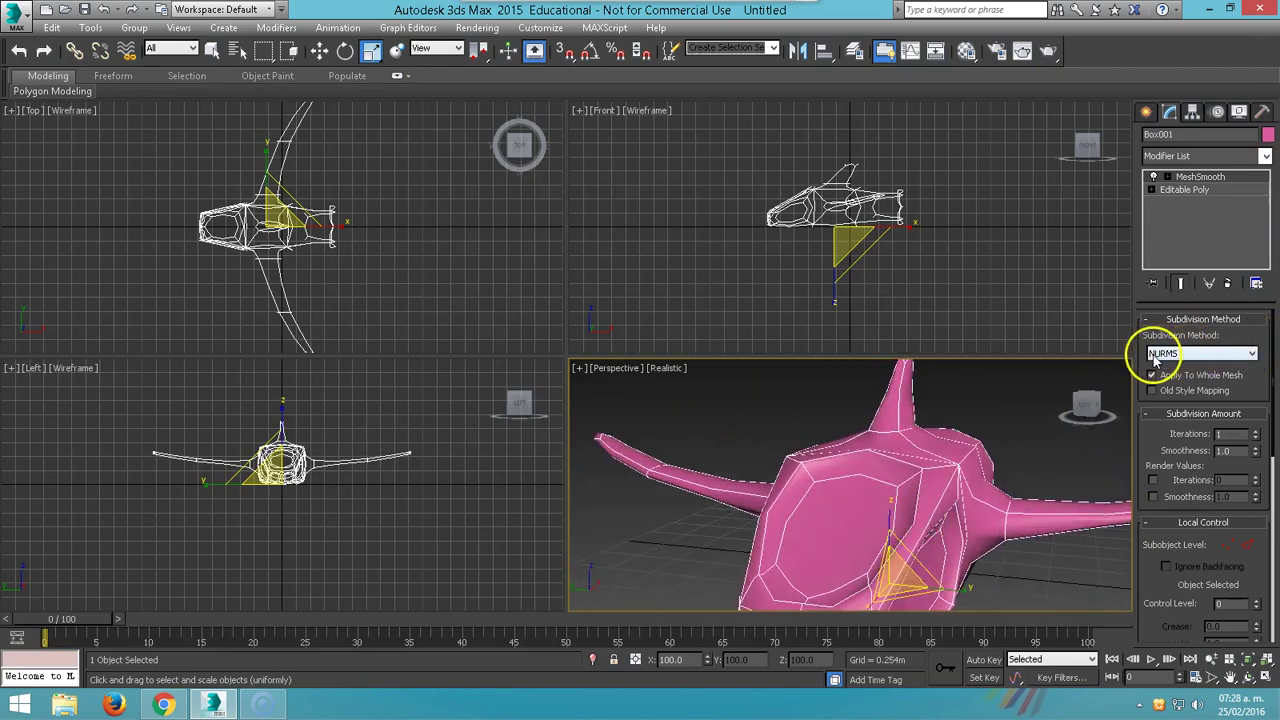
{"action": "mouse_move", "coordinate": [923, 469]}
{"action": "middle_mouse_down", "text": "alt"}
{"action": "mouse_move", "coordinate": [787, 470]}
{"action": "mouse_move", "coordinate": [891, 349]}
{"action": "mouse_move", "coordinate": [811, 383]}
{"action": "mouse_move", "coordinate": [846, 486]}
{"action": "mouse_move", "coordinate": [1053, 522]}
{"action": "mouse_move", "coordinate": [851, 523]}
{"action": "mouse_move", "coordinate": [846, 514]}
{"action": "mouse_move", "coordinate": [1128, 413]}
{"action": "middle_mouse_up", "text": "alt"}
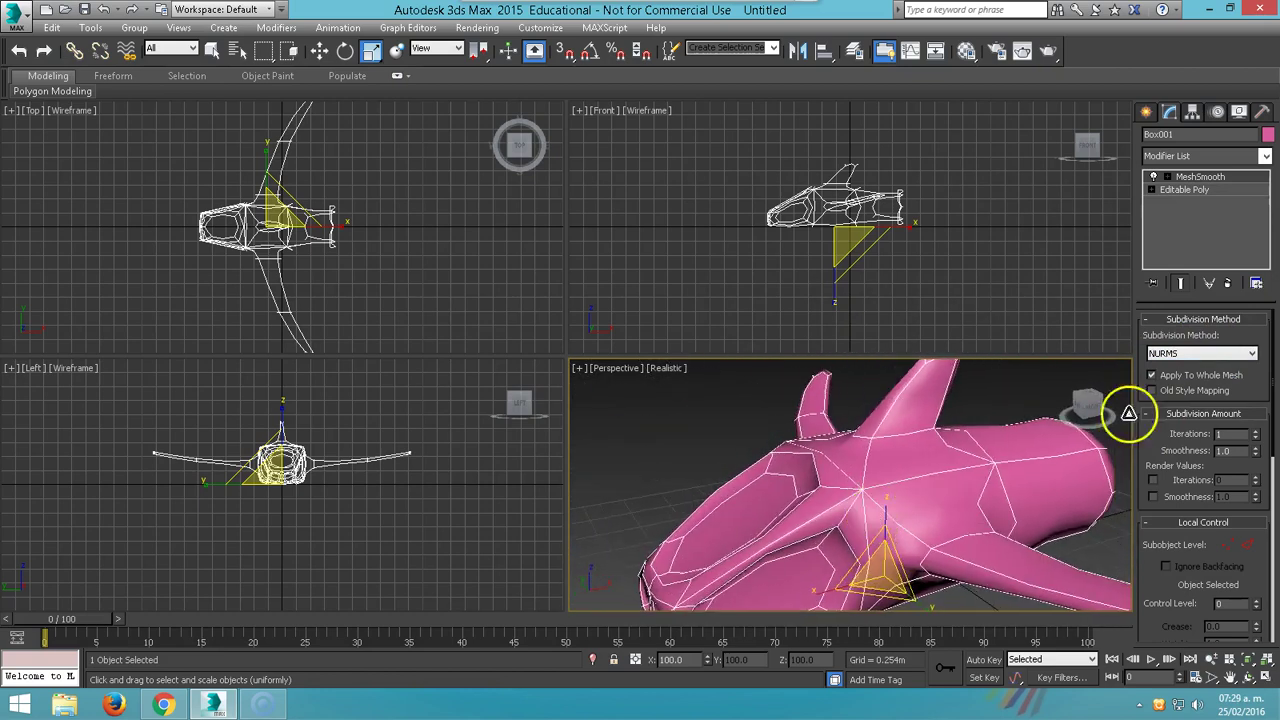
Set MeshSmooth to Classic subdivision with 2 iterations and strength 0.16.
{"action": "left_click", "coordinate": [1251, 356]}
{"action": "left_click", "coordinate": [1155, 368]}
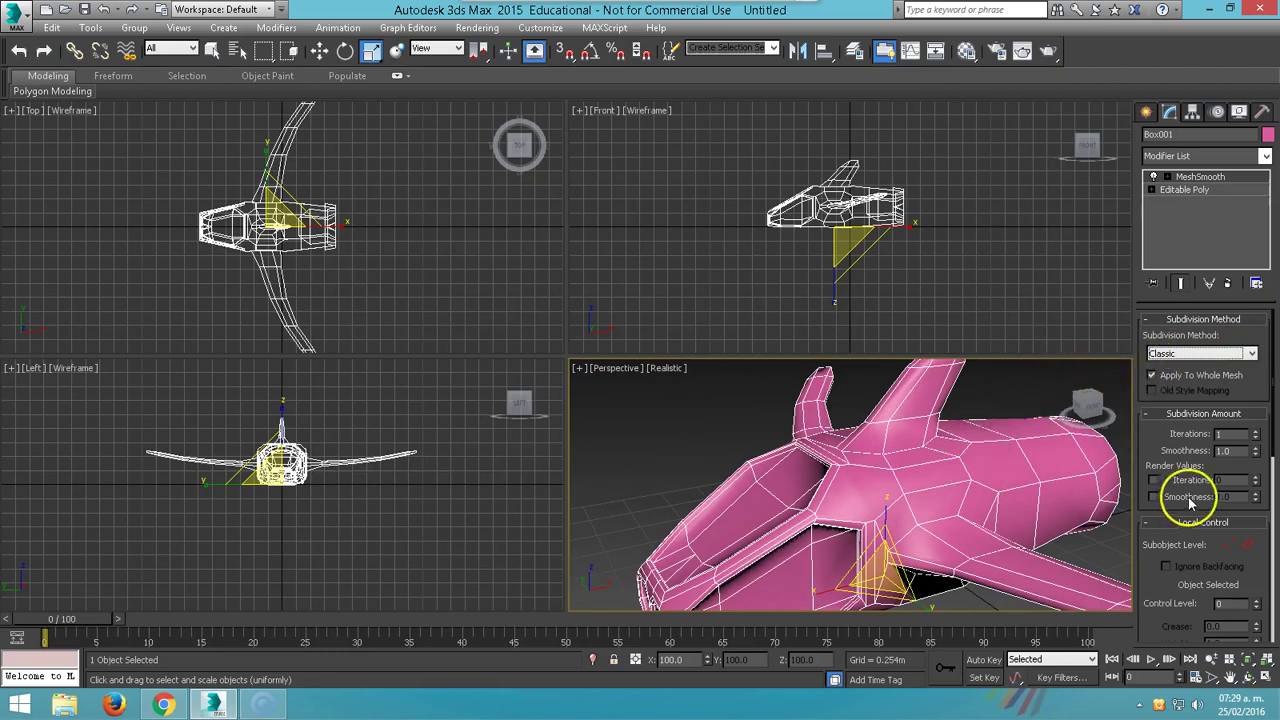
{"action": "left_click", "coordinate": [1256, 437]}
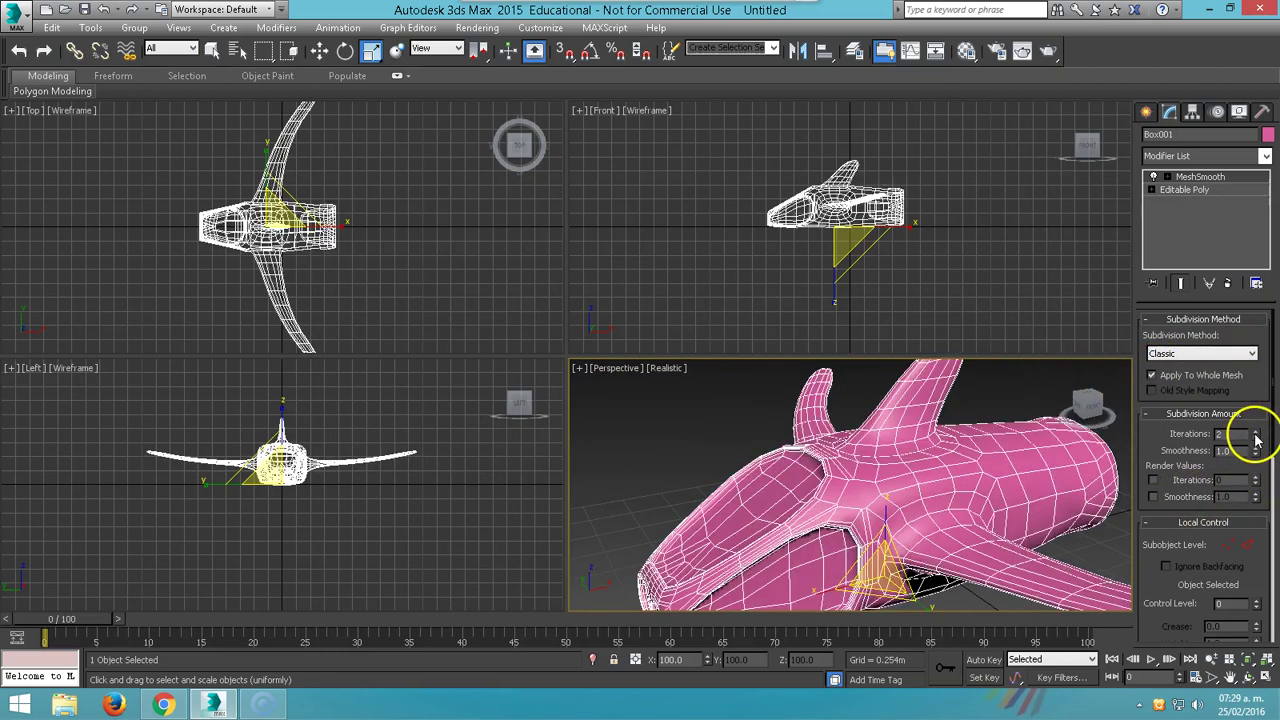
{"action": "left_click_drag", "start_coordinate": [1255, 570], "coordinate": [1234, 349]}
{"action": "left_click_drag", "start_coordinate": [1251, 491], "coordinate": [1231, 391]}
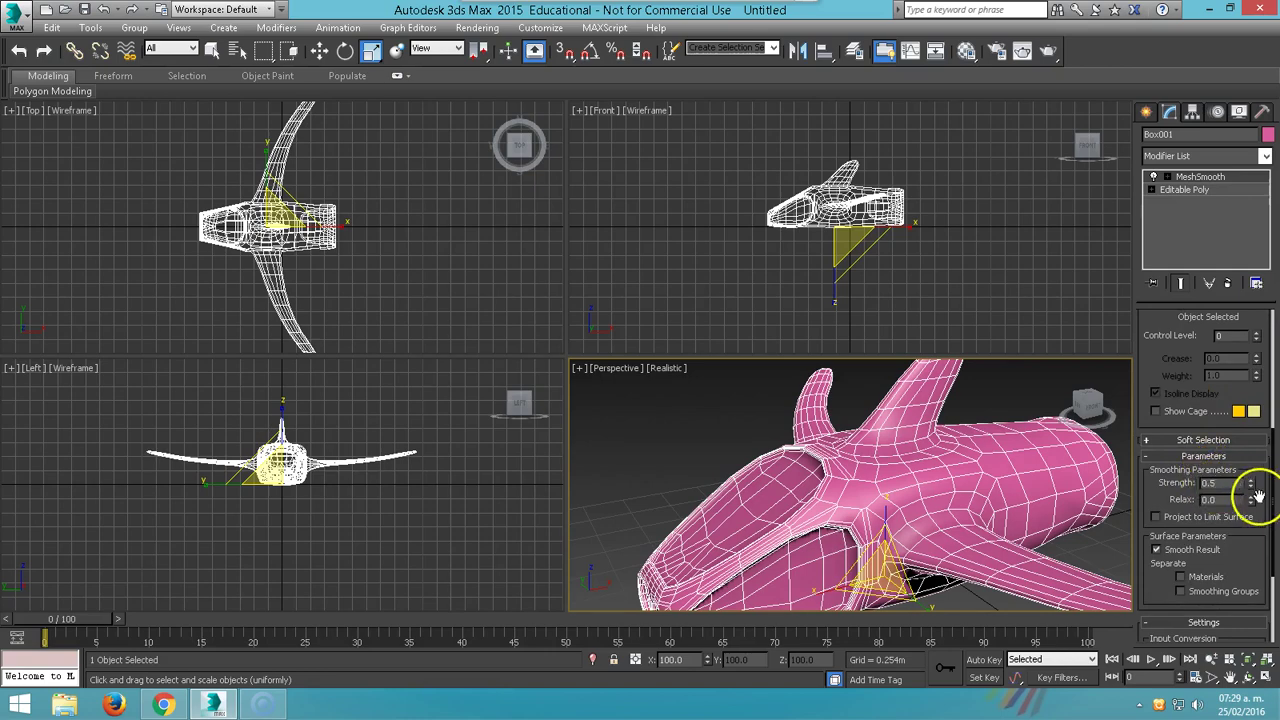
{"action": "left_click_drag", "start_coordinate": [1255, 490], "coordinate": [1243, 514]}
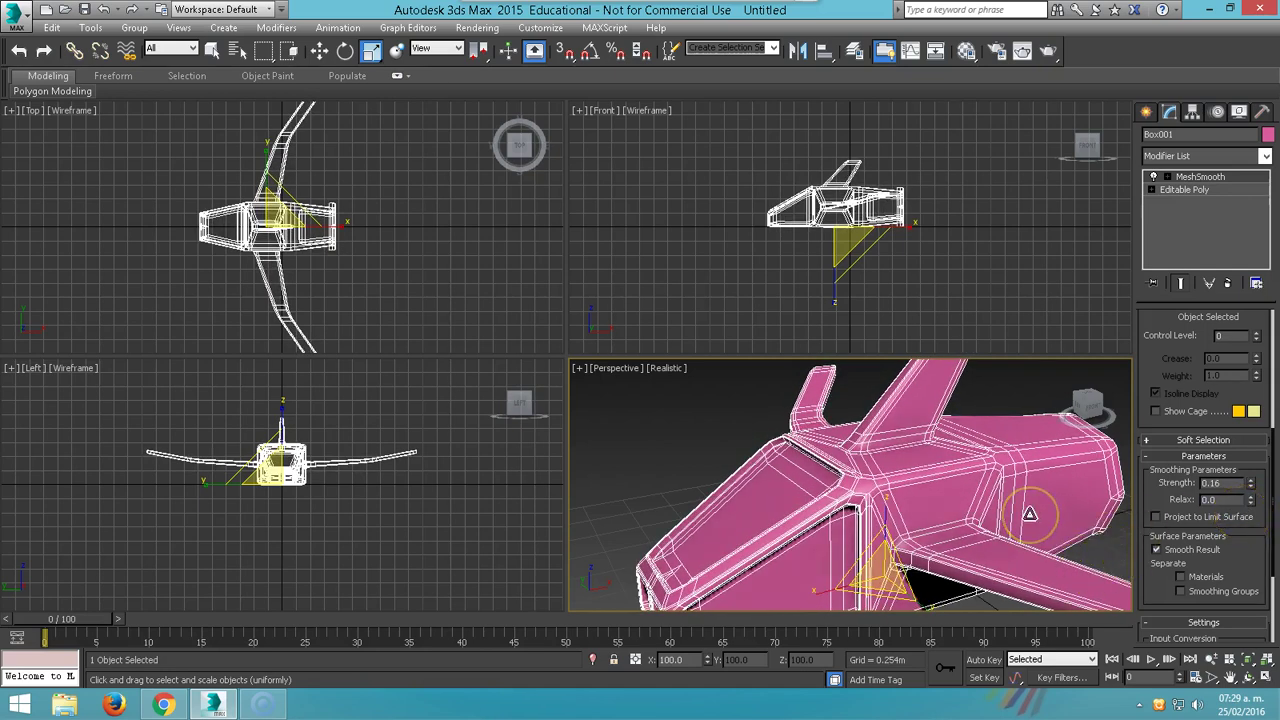
Render the smoothed ship to check it and close the render window.
{"action": "key", "text": "shift+q"}
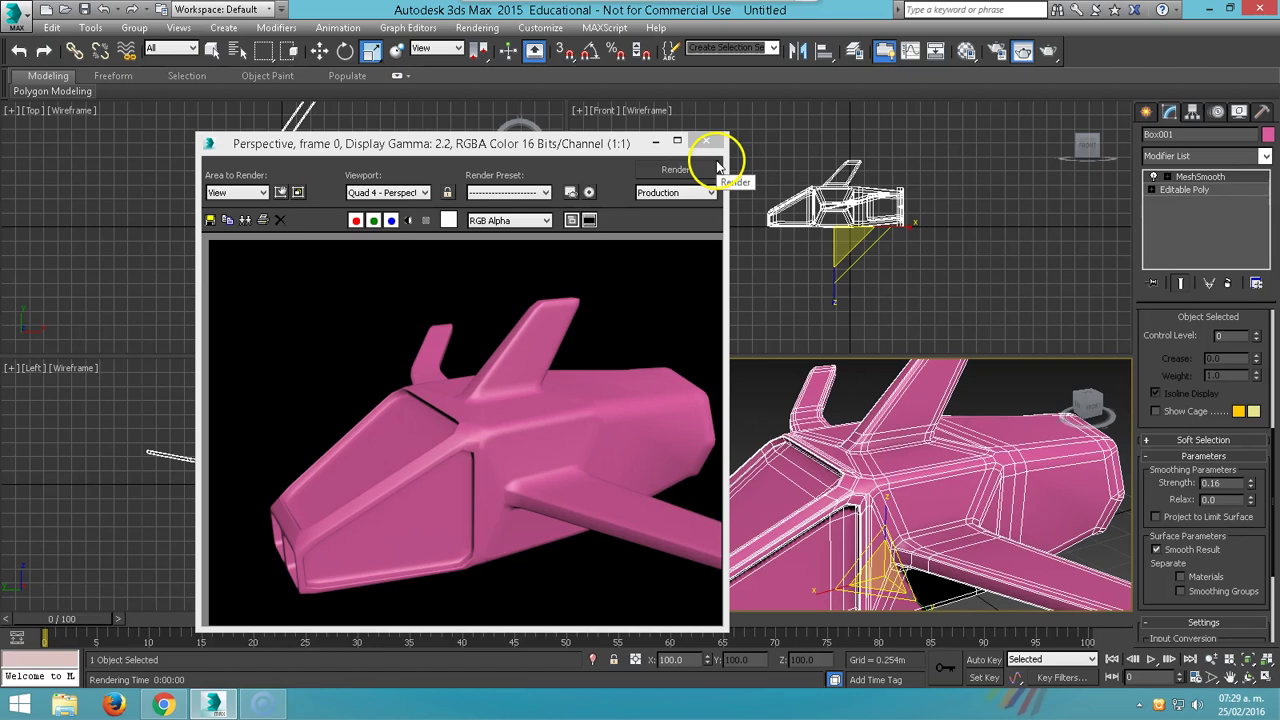
{"action": "left_click", "coordinate": [712, 118]}
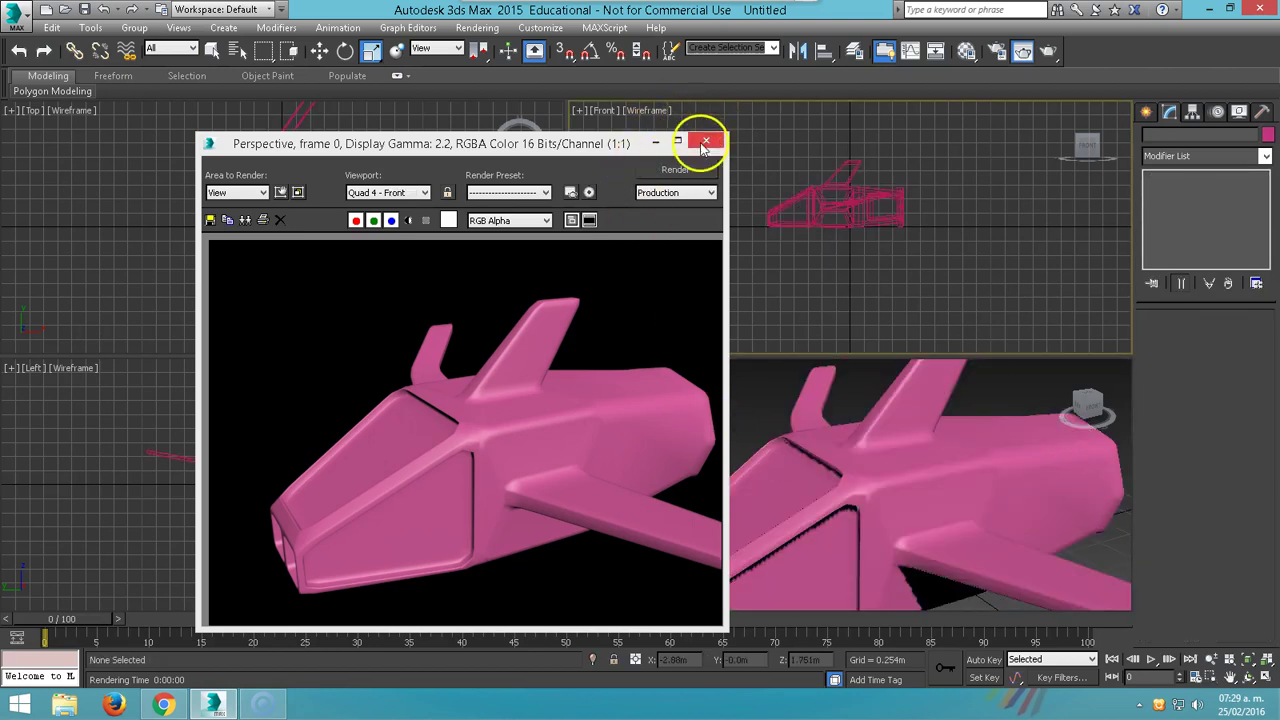
{"action": "left_click", "coordinate": [705, 143]}
{"action": "left_click", "coordinate": [1146, 112]}
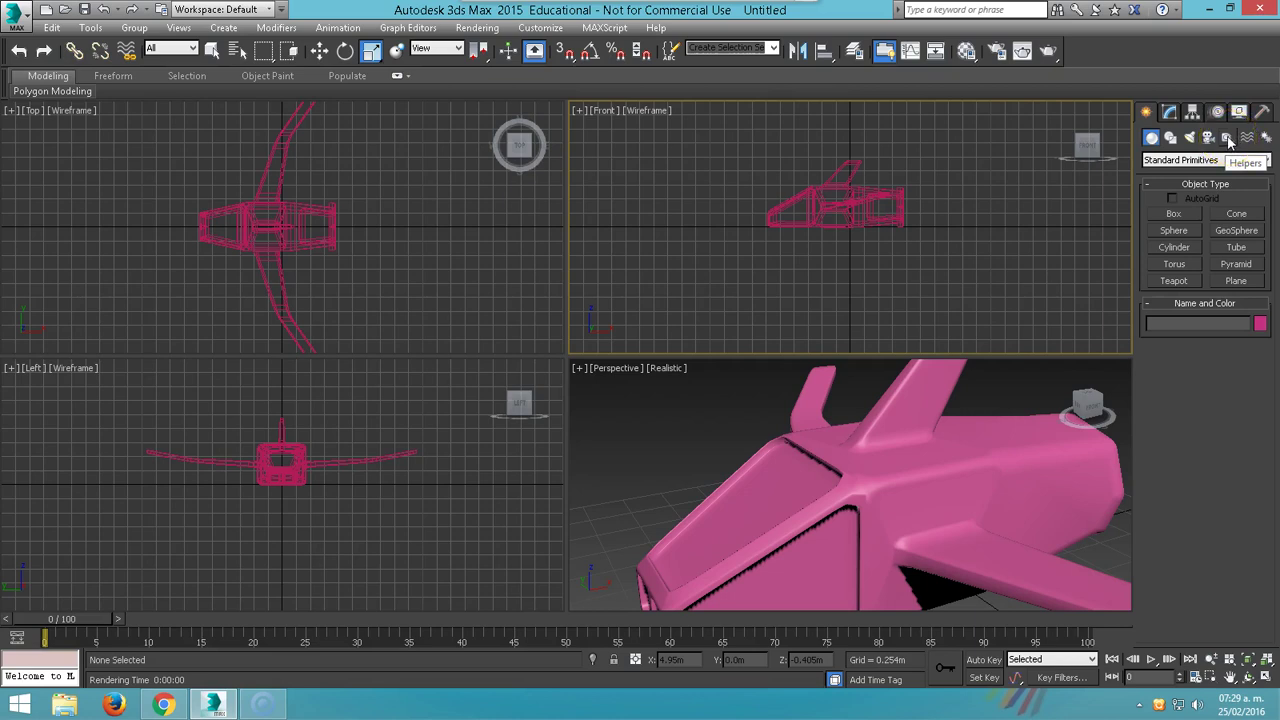
Create a hemispherical SphereGizmo of about 0.886m radius from Atmospheric Apparatus helpers.
{"action": "left_click", "coordinate": [1228, 138]}
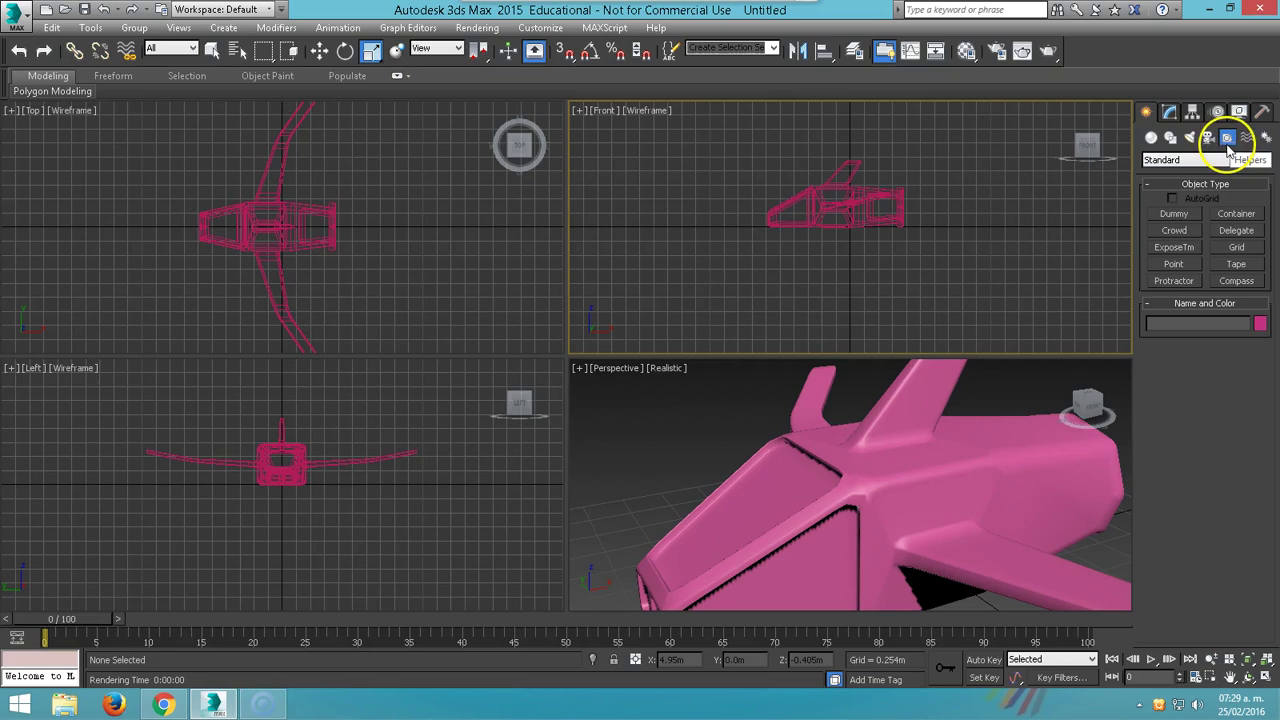
{"action": "left_click", "coordinate": [1168, 162]}
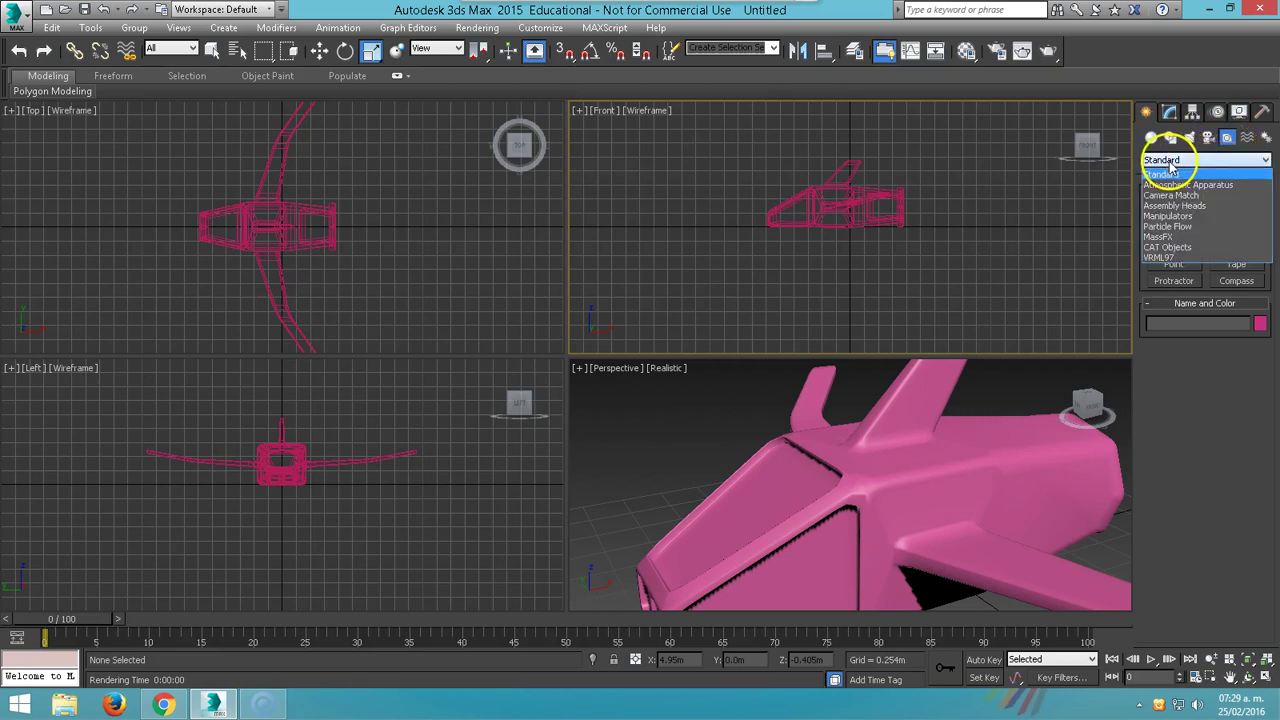
{"action": "left_click", "coordinate": [1170, 186]}
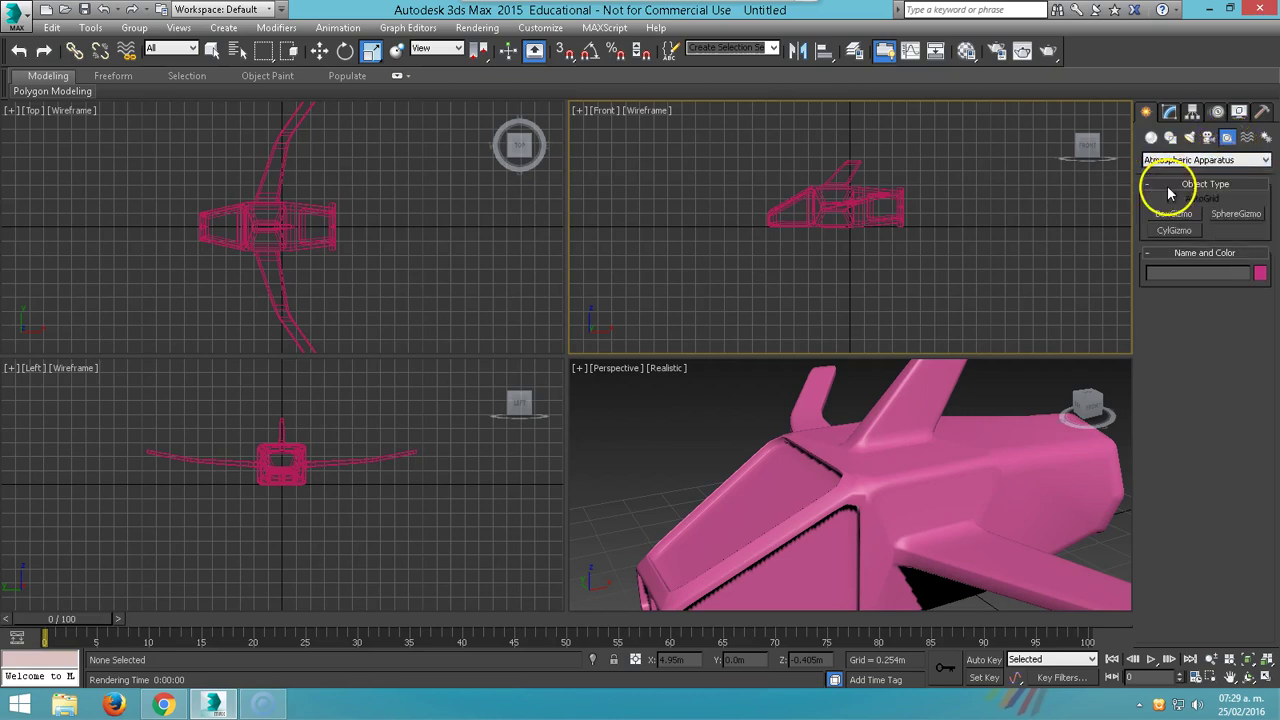
{"action": "left_click", "coordinate": [1237, 216]}
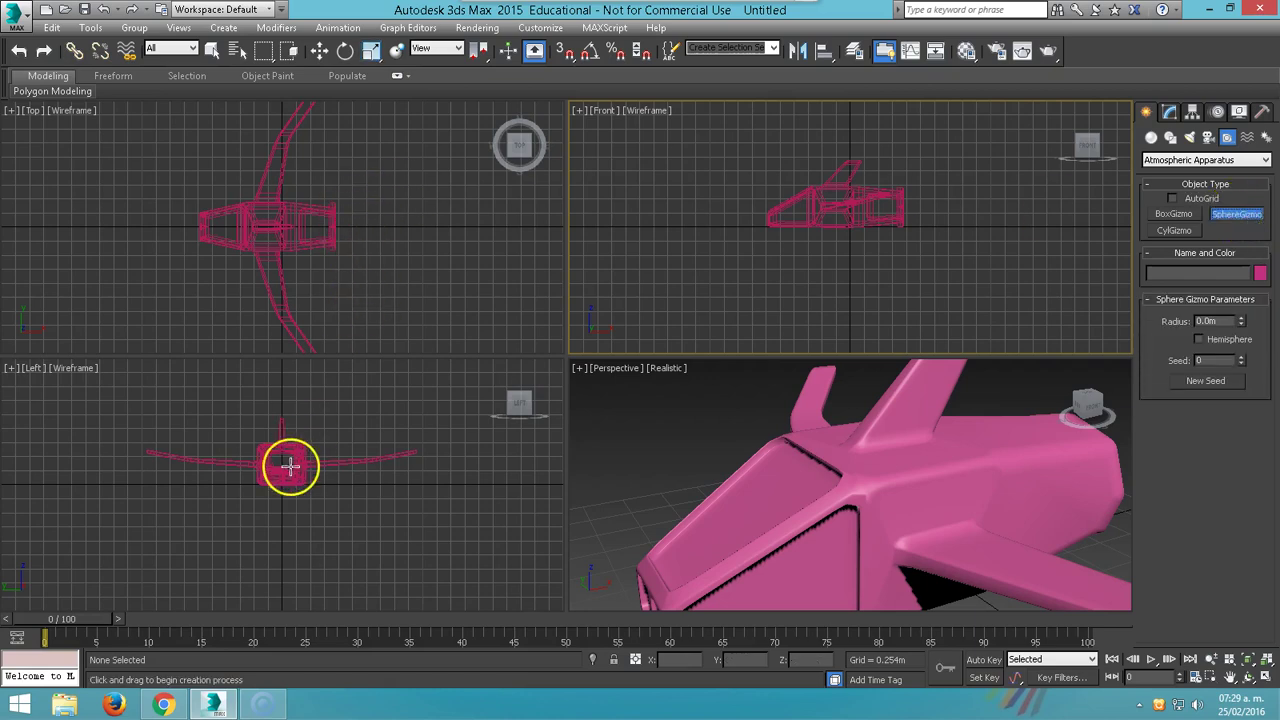
{"action": "left_click_drag", "start_coordinate": [282, 465], "coordinate": [309, 501]}
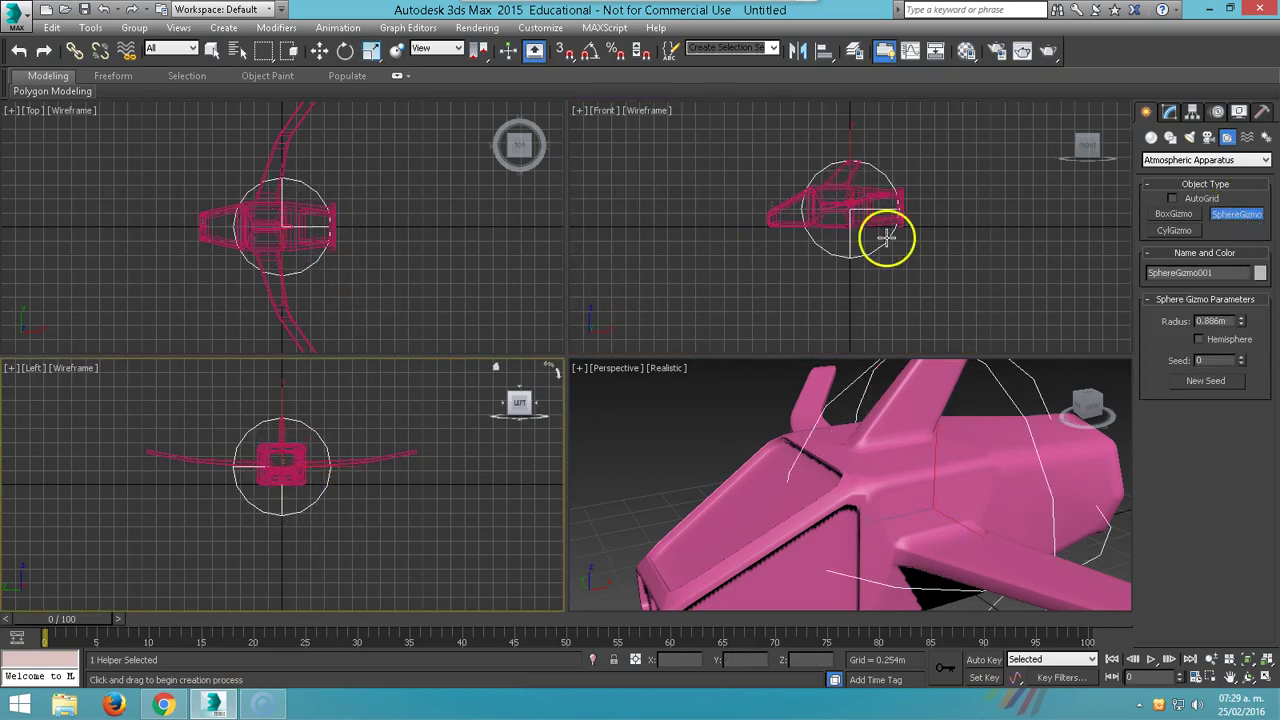
{"action": "middle_click_drag", "start_coordinate": [886, 234], "coordinate": [809, 279]}
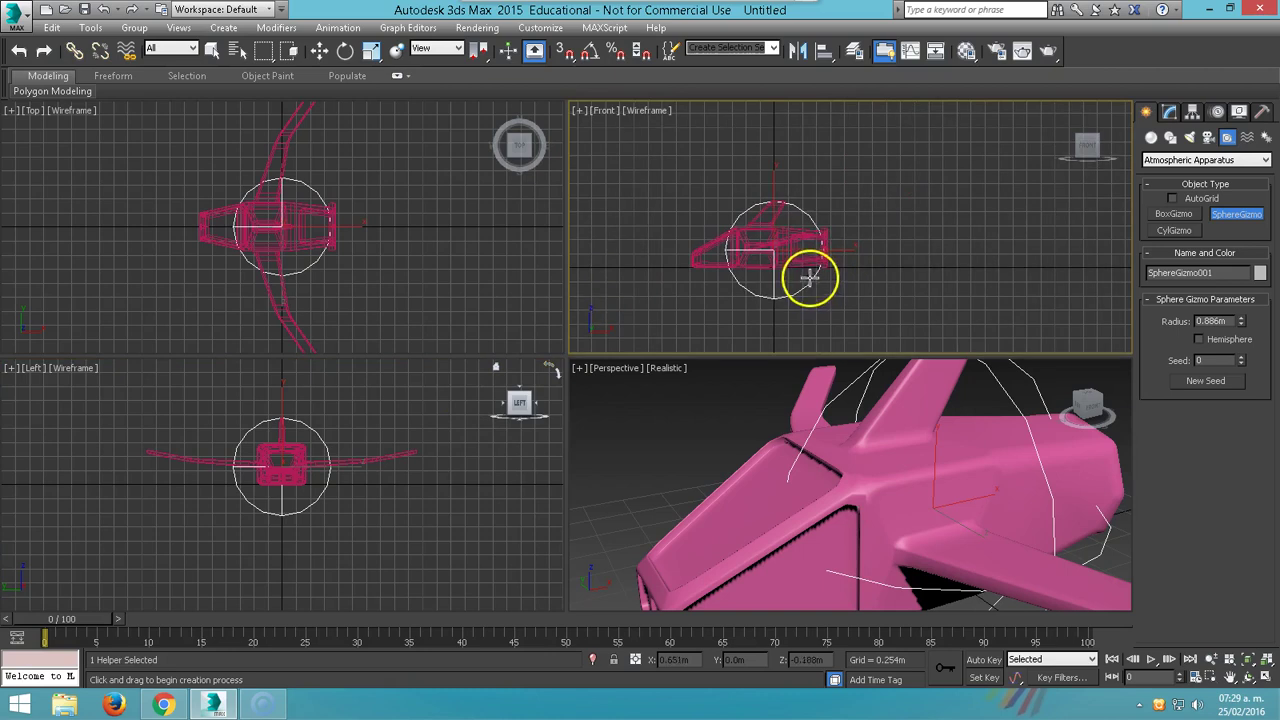
{"action": "left_click", "coordinate": [1199, 340]}
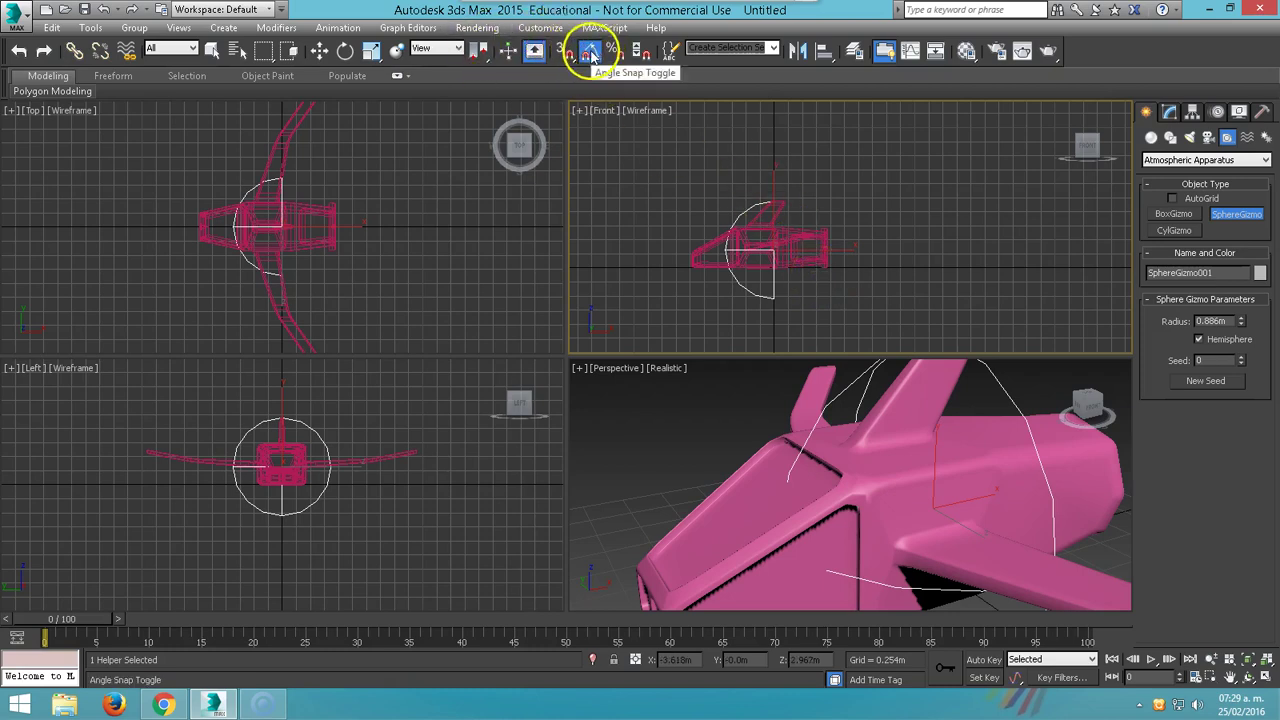
Rotate, squash and stretch the gizmo into a long exhaust shape behind the ship.
{"action": "key", "text": "r"}
{"action": "right_click", "coordinate": [774, 249]}
{"action": "left_click", "coordinate": [799, 280]}
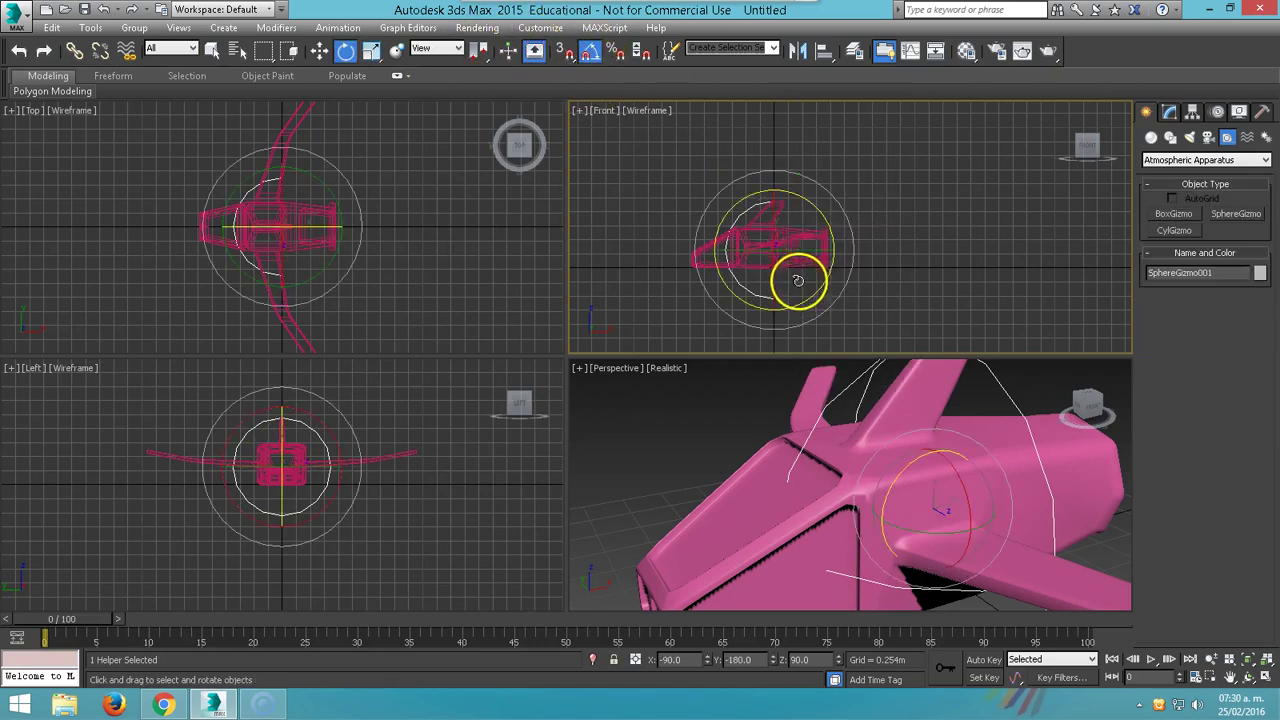
{"action": "left_click_drag", "start_coordinate": [757, 249], "coordinate": [898, 256]}
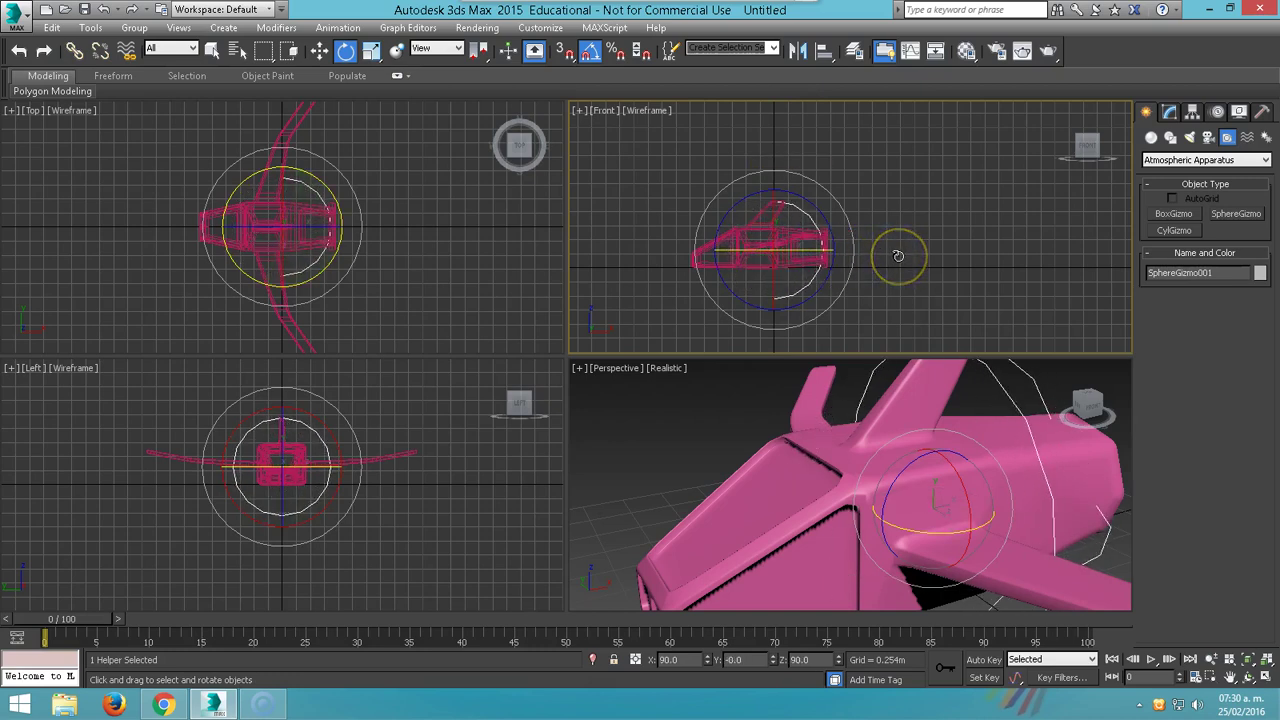
{"action": "key", "text": "r"}
{"action": "left_click_drag", "start_coordinate": [777, 157], "coordinate": [783, 248]}
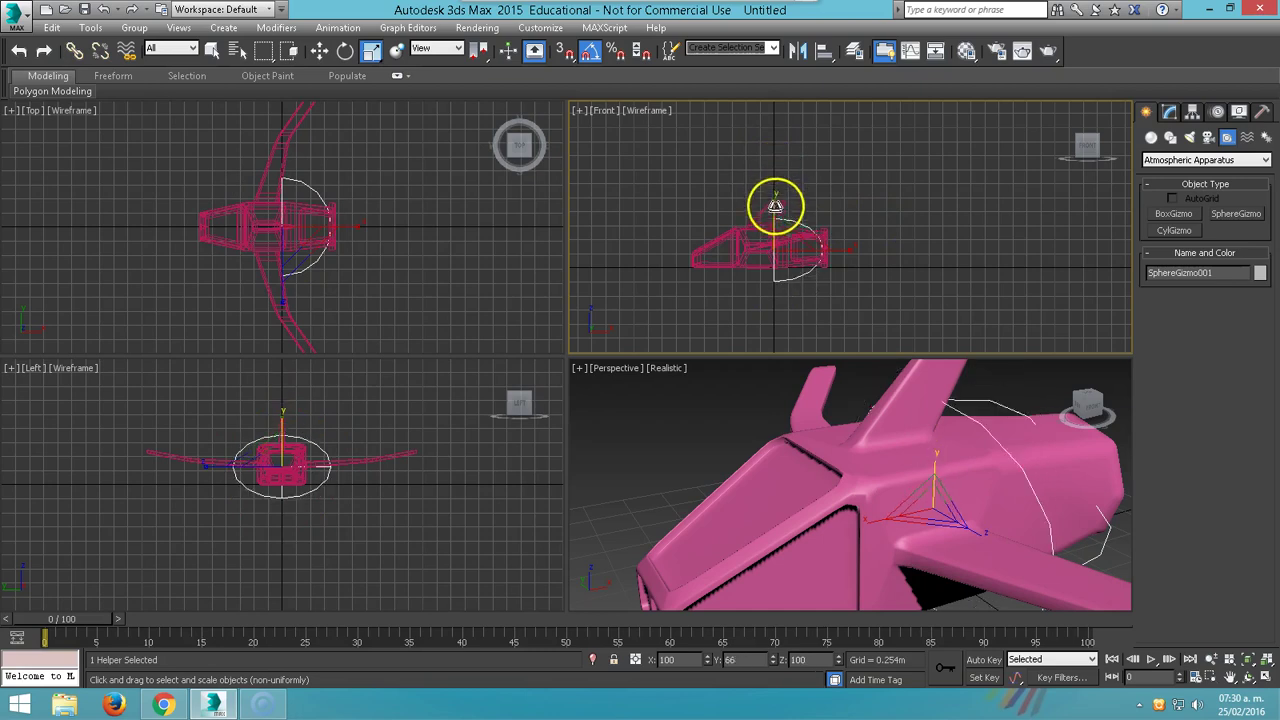
{"action": "mouse_move", "coordinate": [299, 195]}
{"action": "left_mouse_down"}
{"action": "mouse_move", "coordinate": [371, 240]}
{"action": "mouse_move", "coordinate": [428, 214]}
{"action": "left_mouse_up"}
{"action": "key", "text": "w"}
{"action": "left_click_drag", "start_coordinate": [343, 224], "coordinate": [395, 223]}
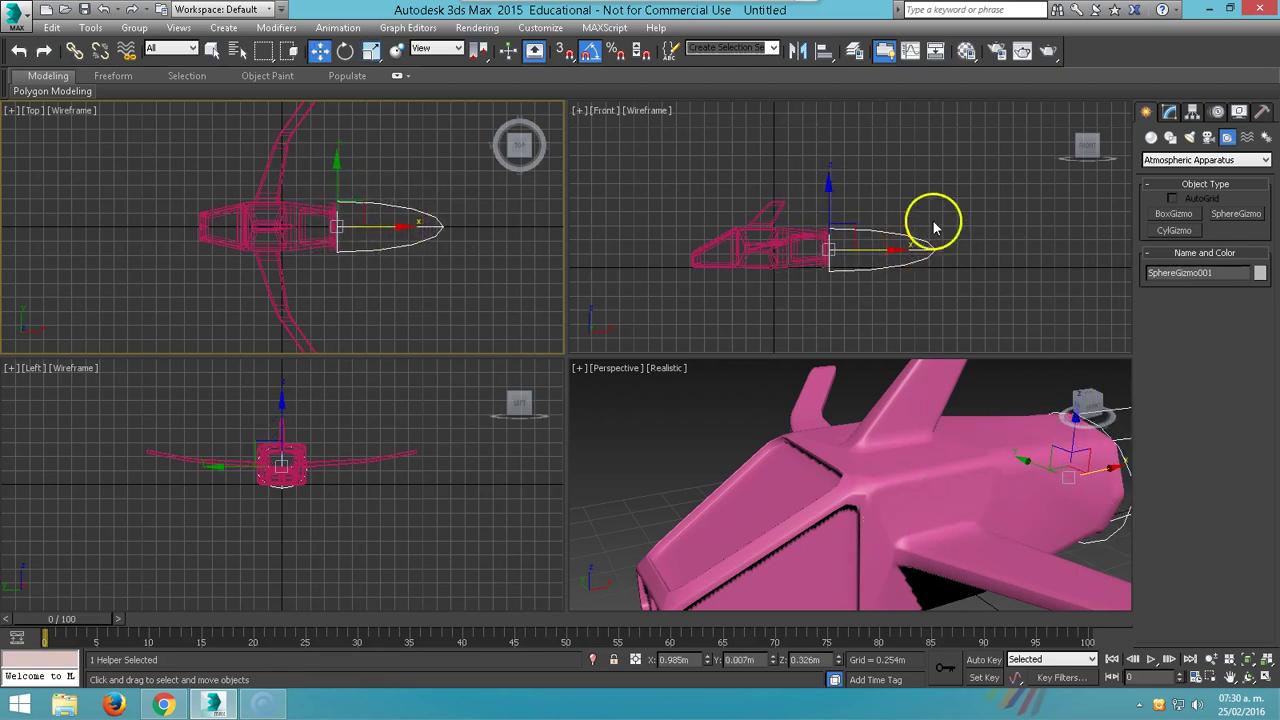
Add a Fire Effect atmosphere to SphereGizmo001.
{"action": "left_click", "coordinate": [1170, 113]}
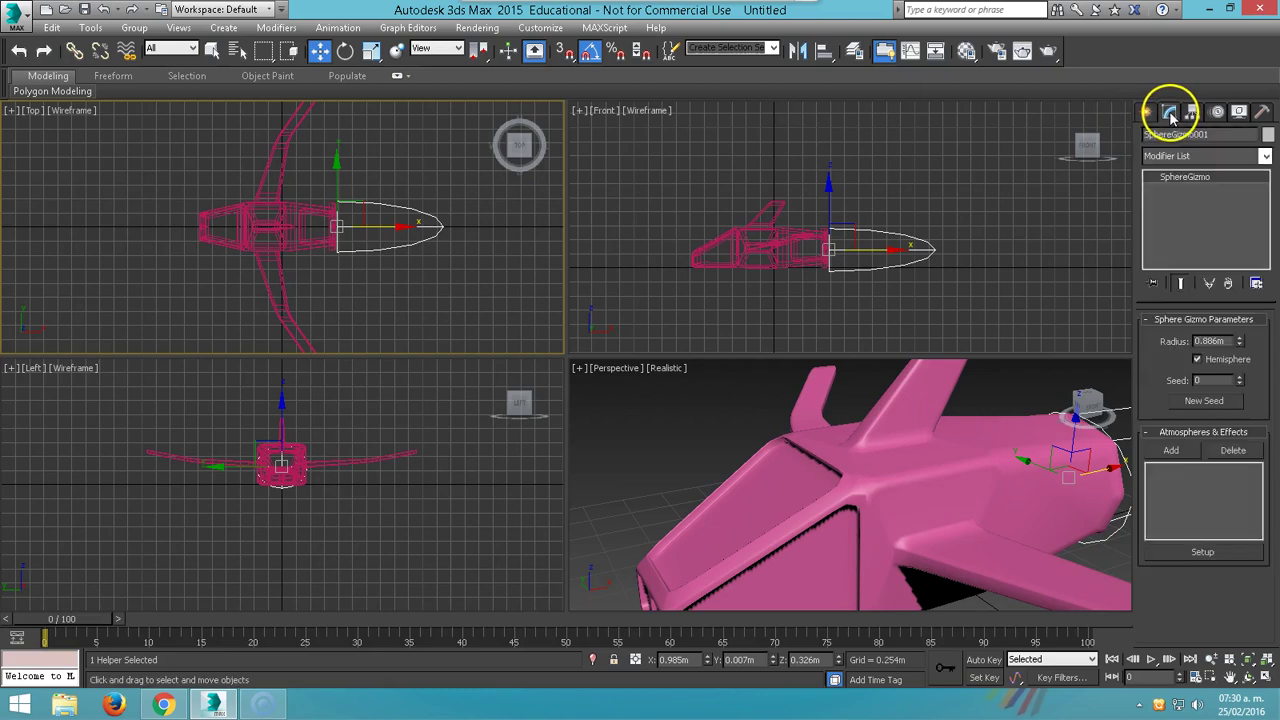
{"action": "left_click", "coordinate": [1172, 450]}
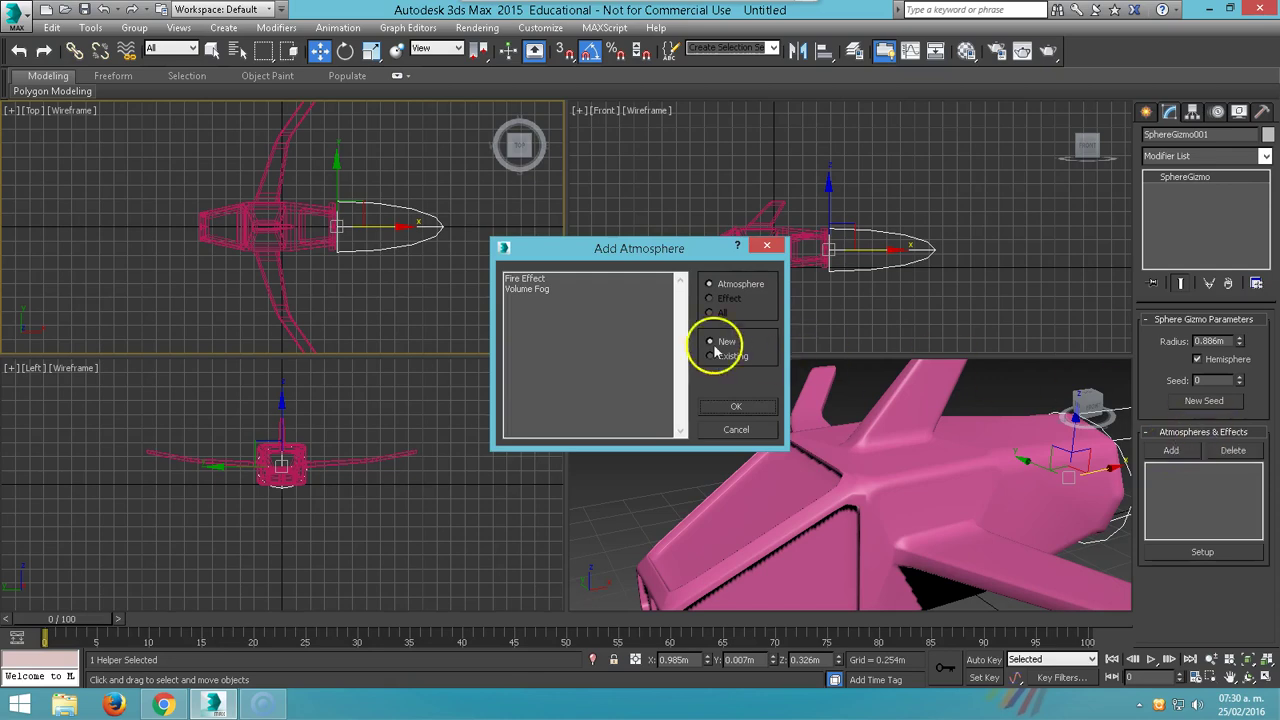
{"action": "left_click", "coordinate": [530, 280]}
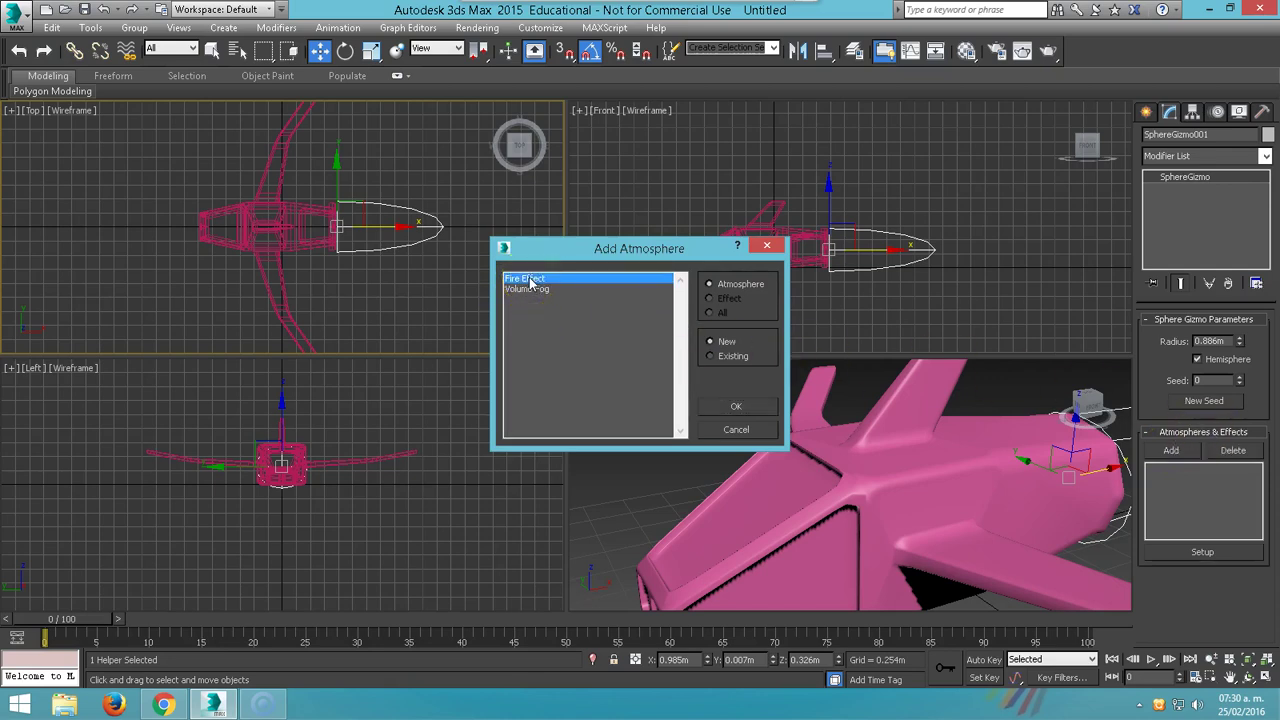
{"action": "left_click", "coordinate": [737, 407]}
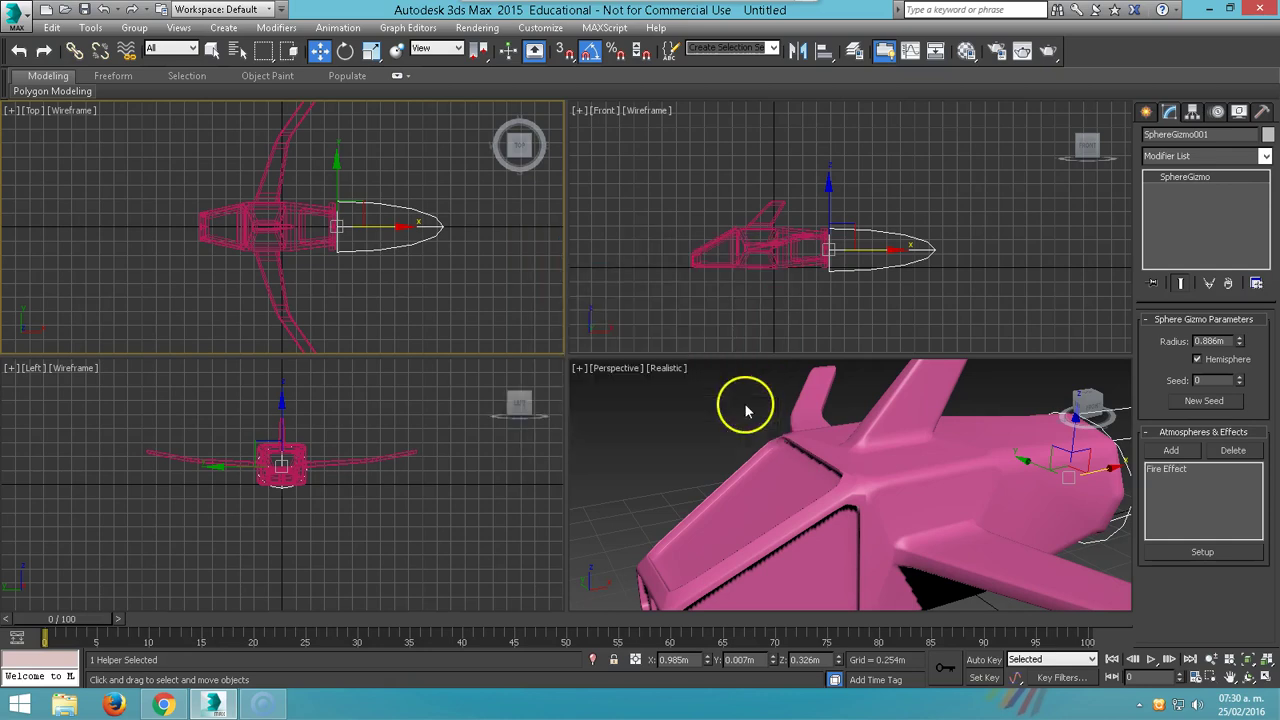
Render the Perspective and Front views to preview the flame, then select the gizmo's Fire Effect.
{"action": "middle_click_drag", "start_coordinate": [991, 436], "coordinate": [674, 486]}
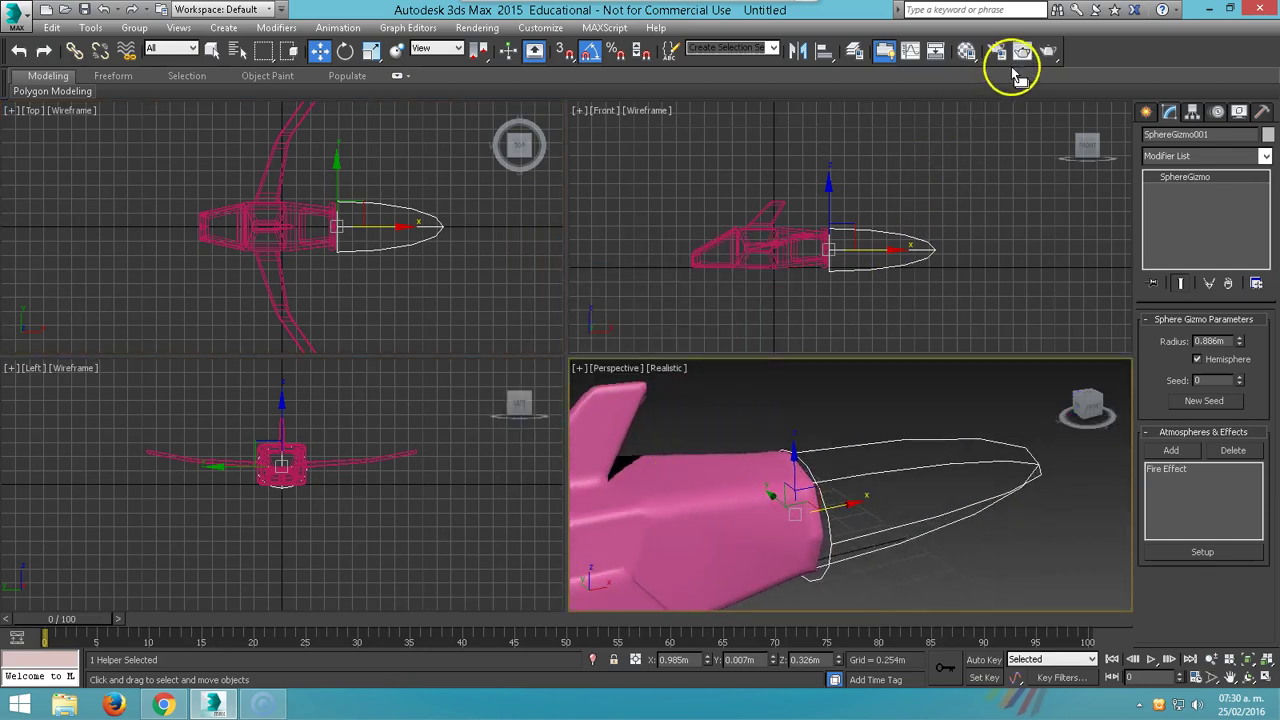
{"action": "left_click", "coordinate": [1047, 53]}
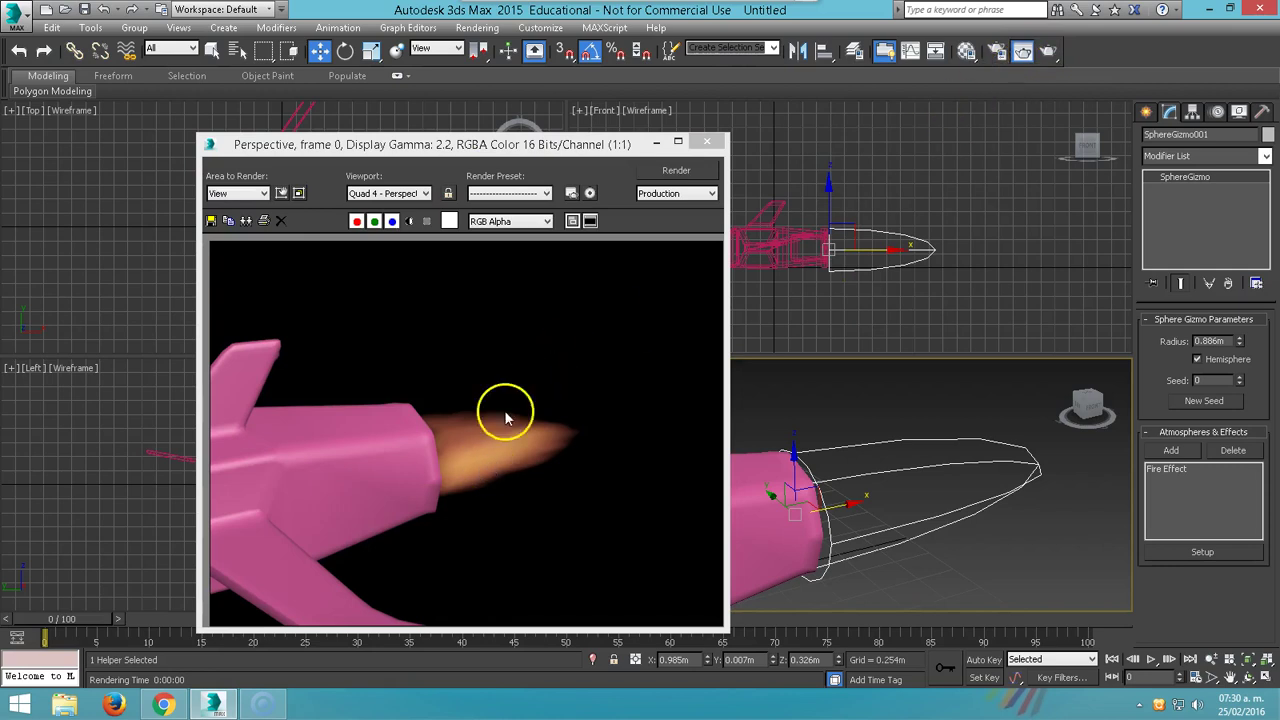
{"action": "left_click_drag", "start_coordinate": [548, 143], "coordinate": [456, 136]}
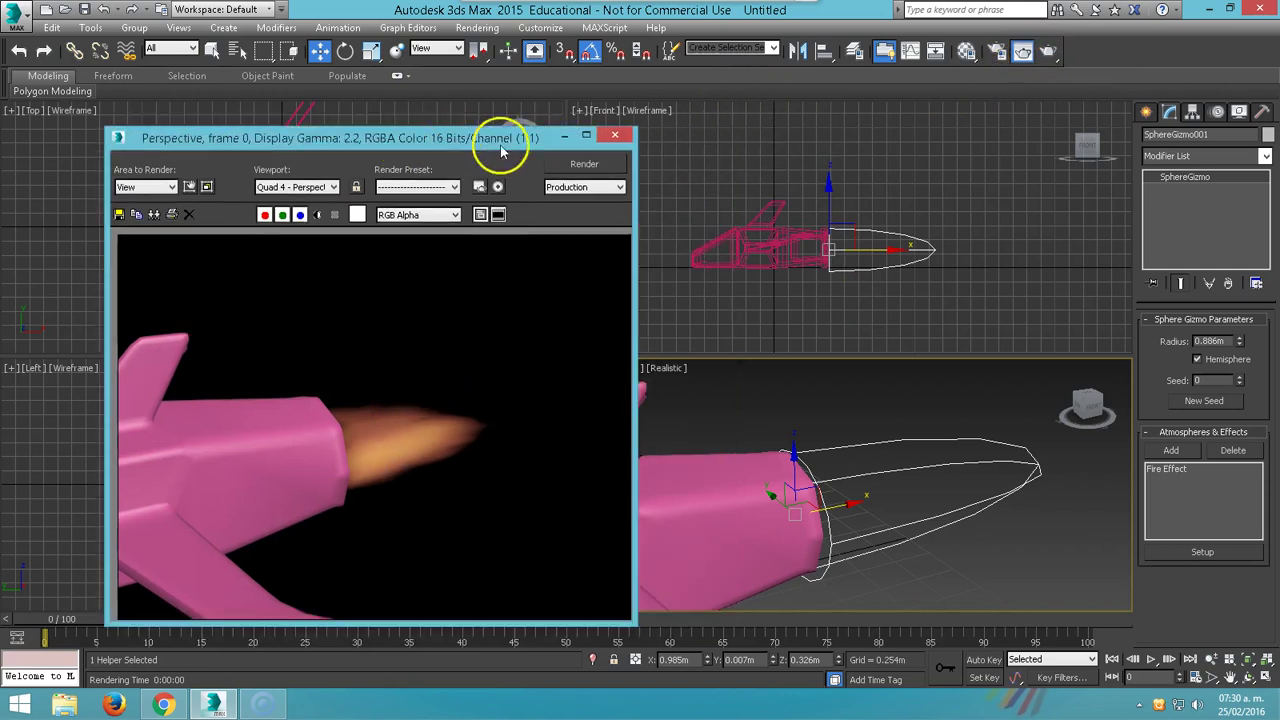
{"action": "left_click", "coordinate": [857, 166]}
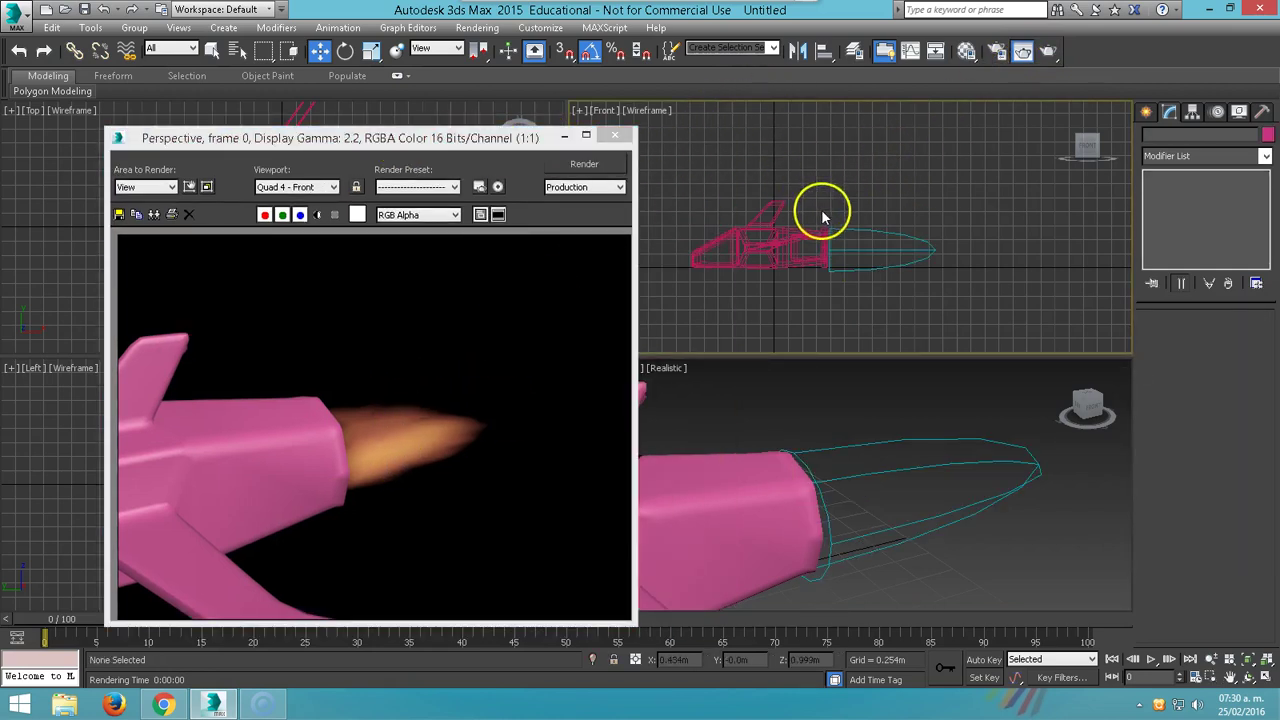
{"action": "left_click", "coordinate": [1050, 55]}
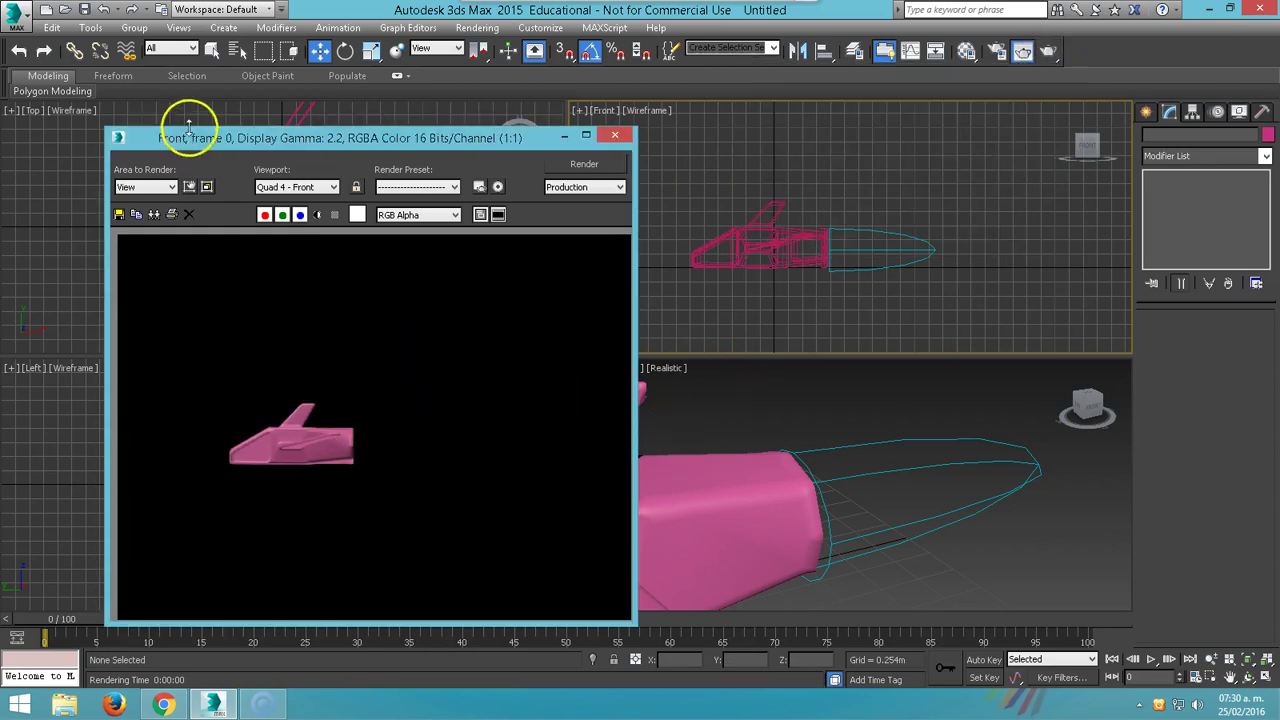
{"action": "left_click", "coordinate": [752, 435]}
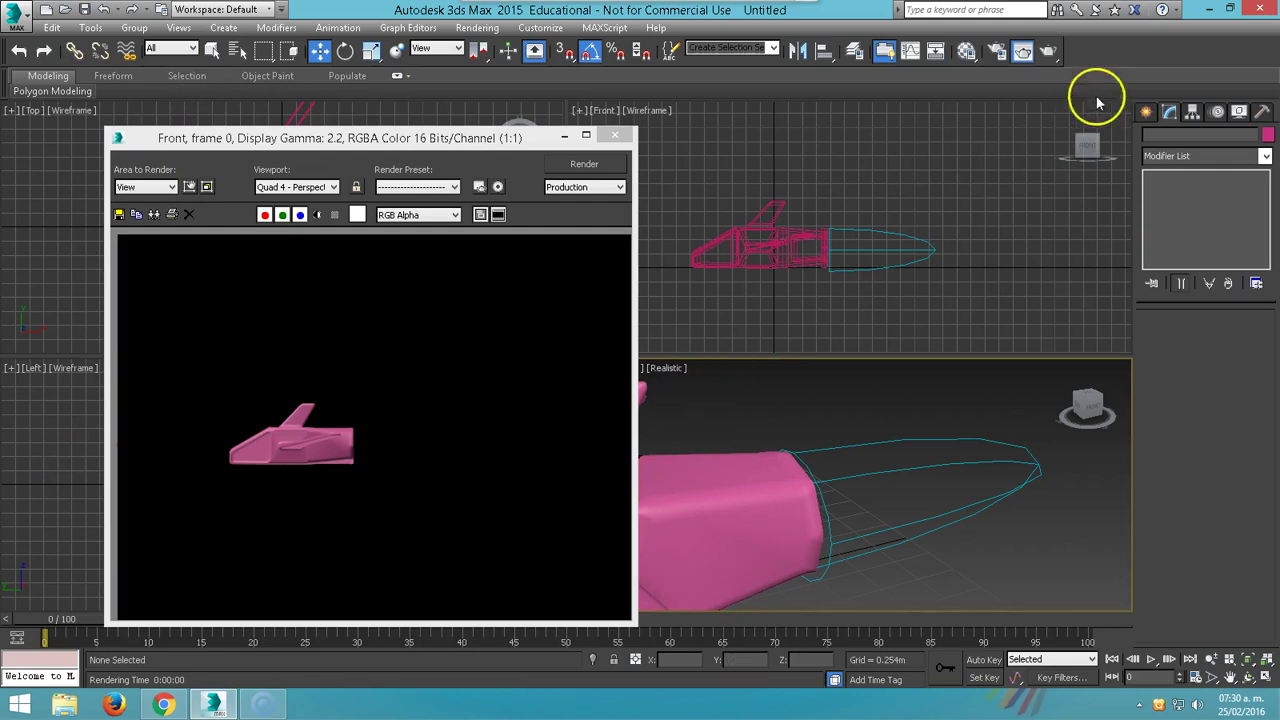
{"action": "left_click", "coordinate": [1022, 55]}
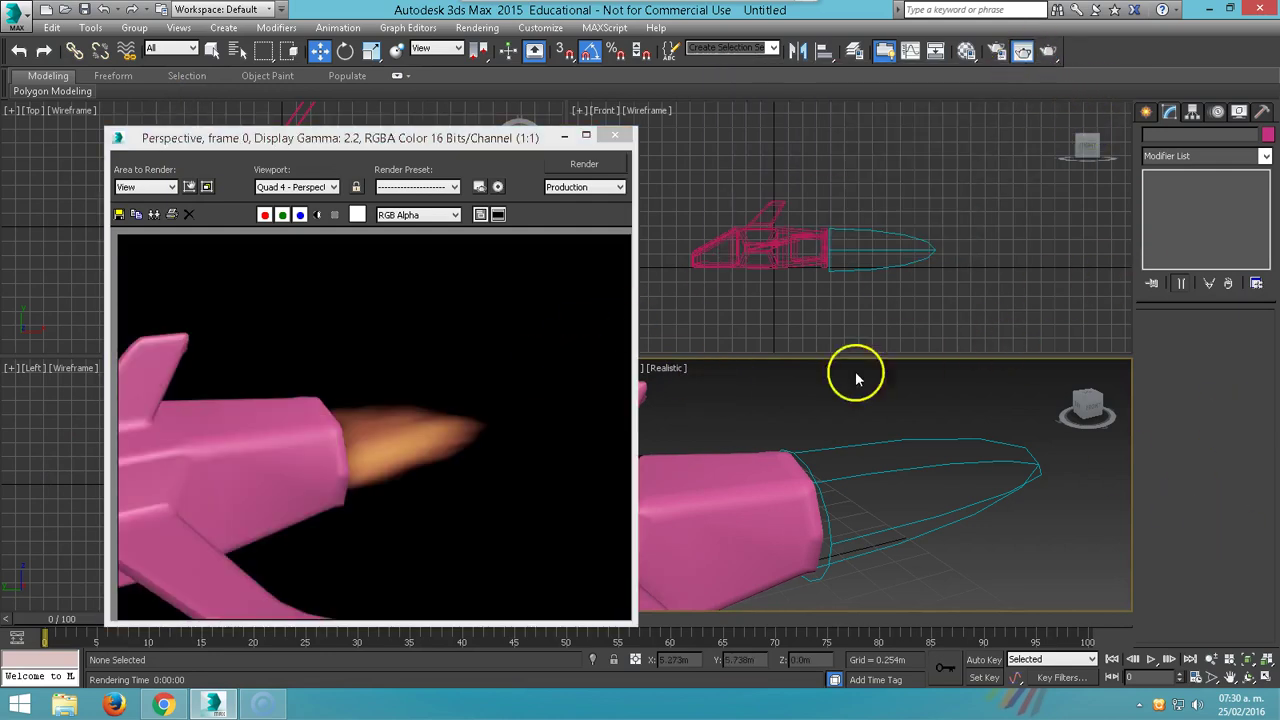
{"action": "left_click", "coordinate": [937, 461]}
{"action": "left_click", "coordinate": [1184, 491]}
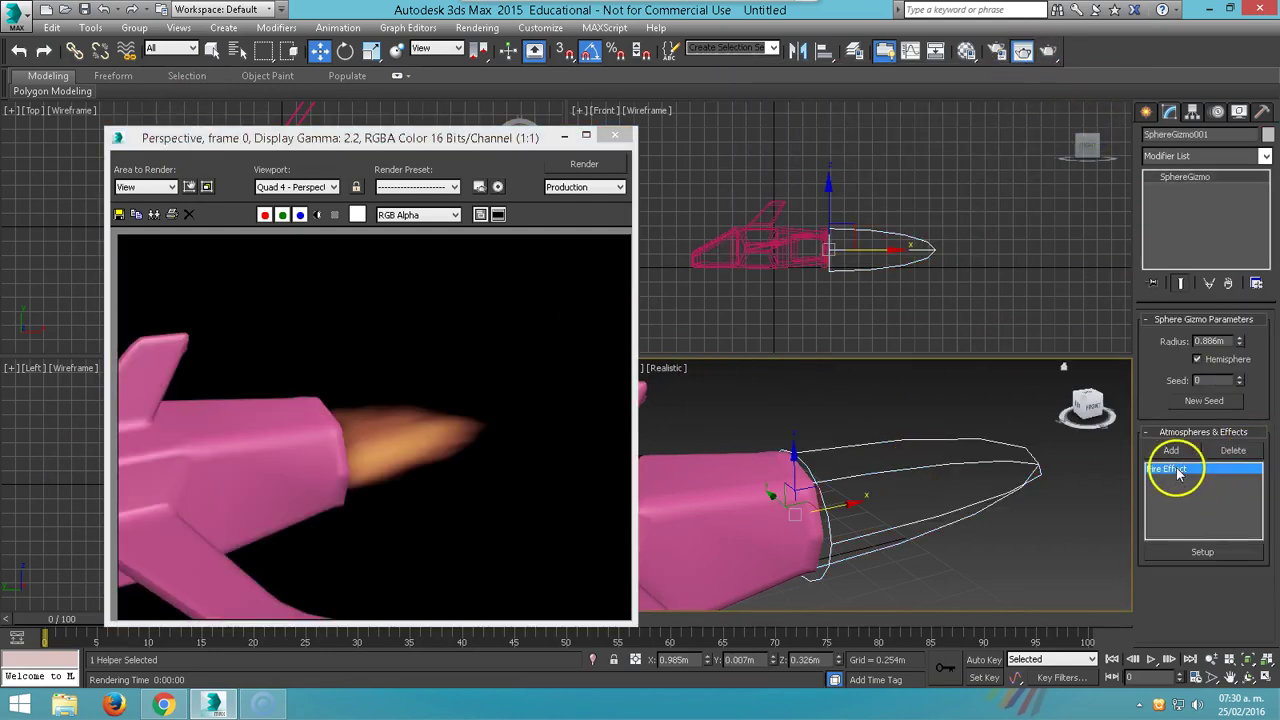
Set the Fire Effect to Fireball with Flame Size 5.0 and render it.
{"action": "left_click", "coordinate": [1202, 552]}
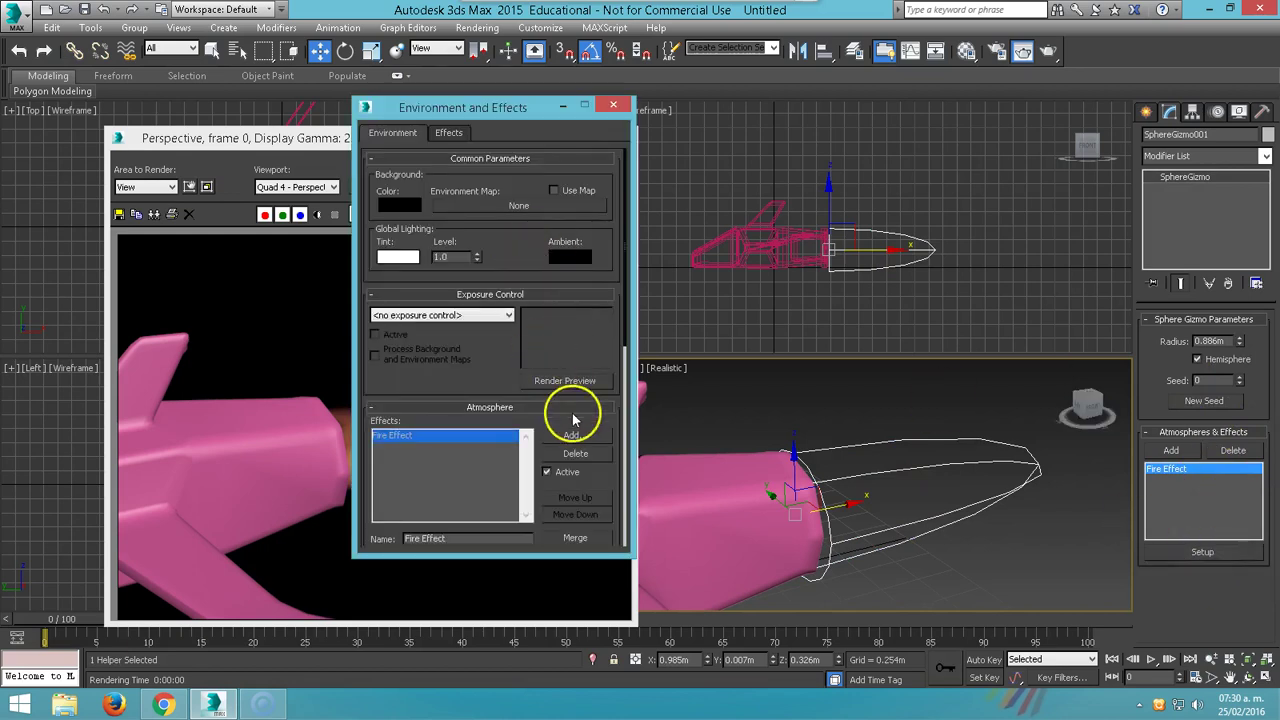
{"action": "left_click", "coordinate": [563, 381]}
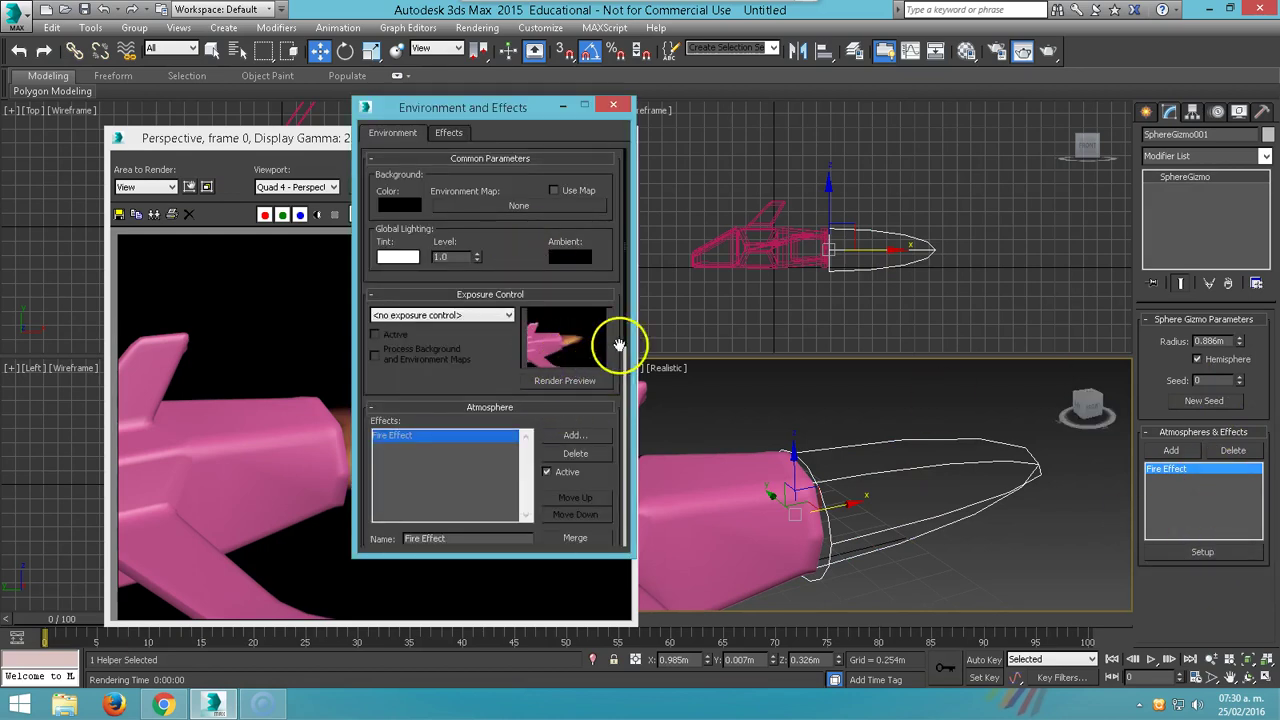
{"action": "left_click_drag", "start_coordinate": [541, 424], "coordinate": [514, 209]}
{"action": "scroll", "coordinate": [517, 354], "scroll_direction": "down", "scroll_amount": 1}
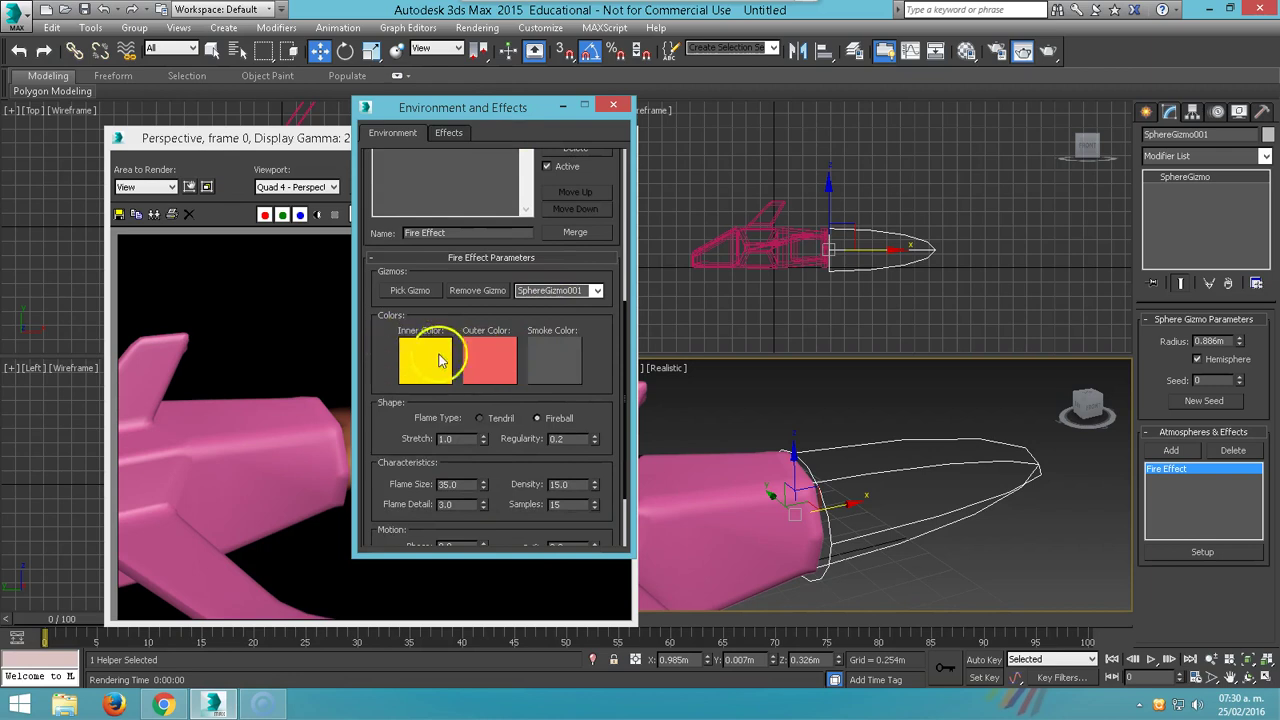
{"action": "left_click_drag", "start_coordinate": [494, 112], "coordinate": [577, 43]}
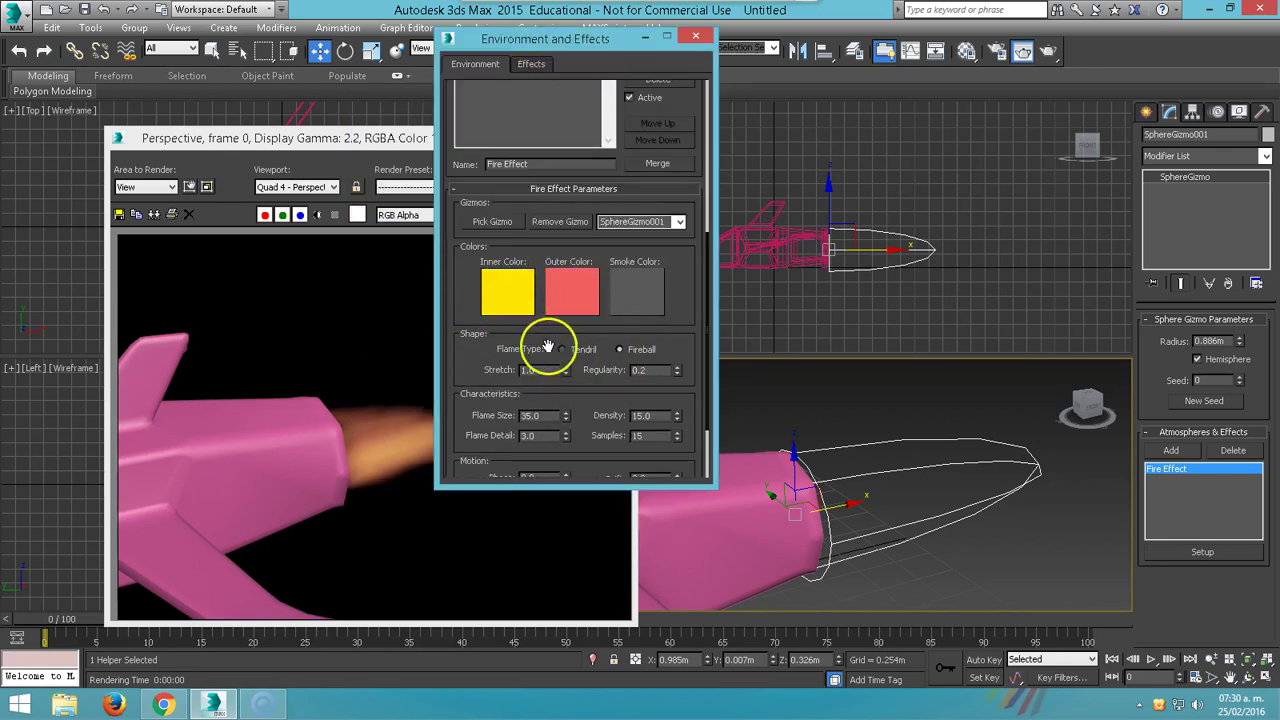
{"action": "left_click", "coordinate": [620, 349]}
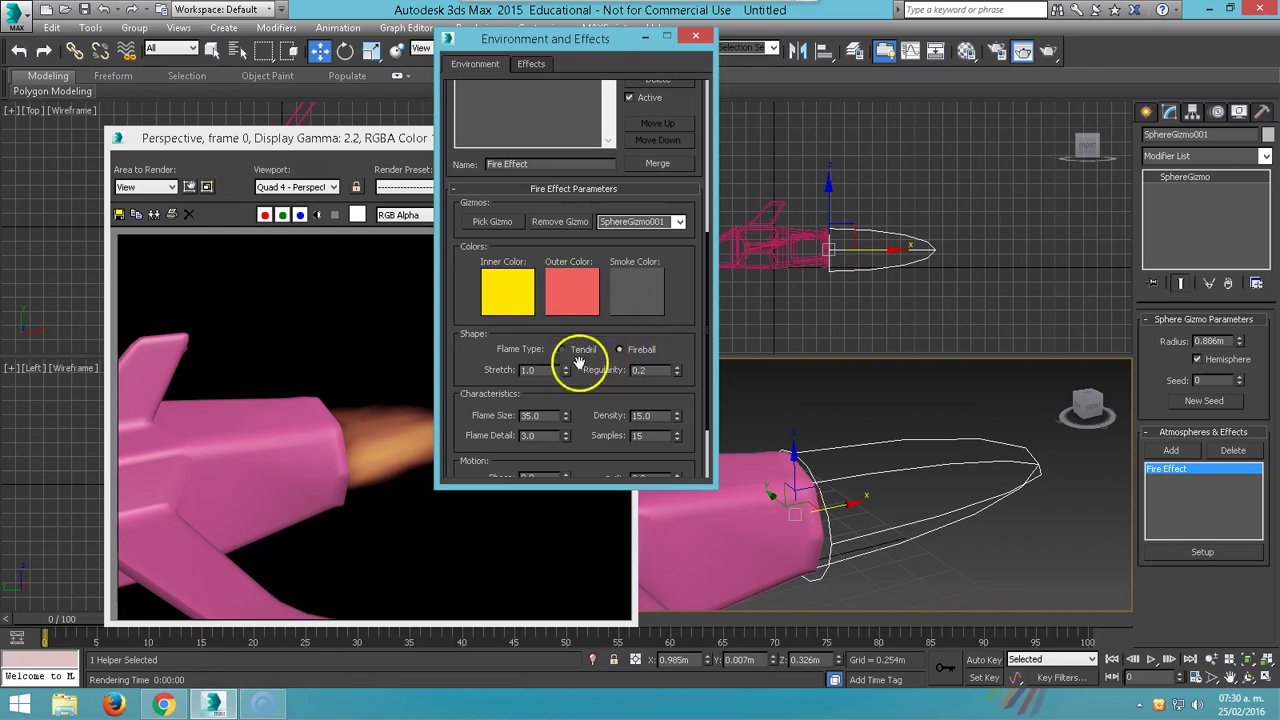
{"action": "left_click_drag", "start_coordinate": [551, 418], "coordinate": [443, 408]}
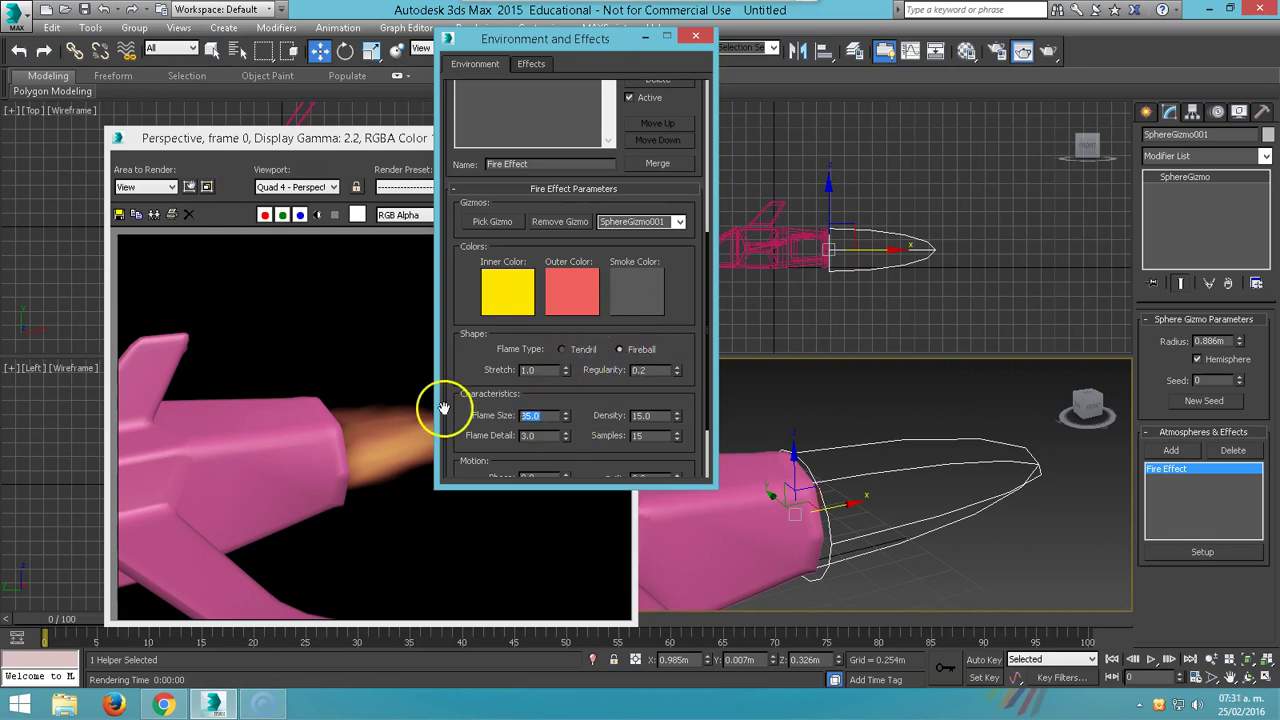
{"action": "left_click", "coordinate": [917, 547]}
{"action": "key", "text": "shift+q"}
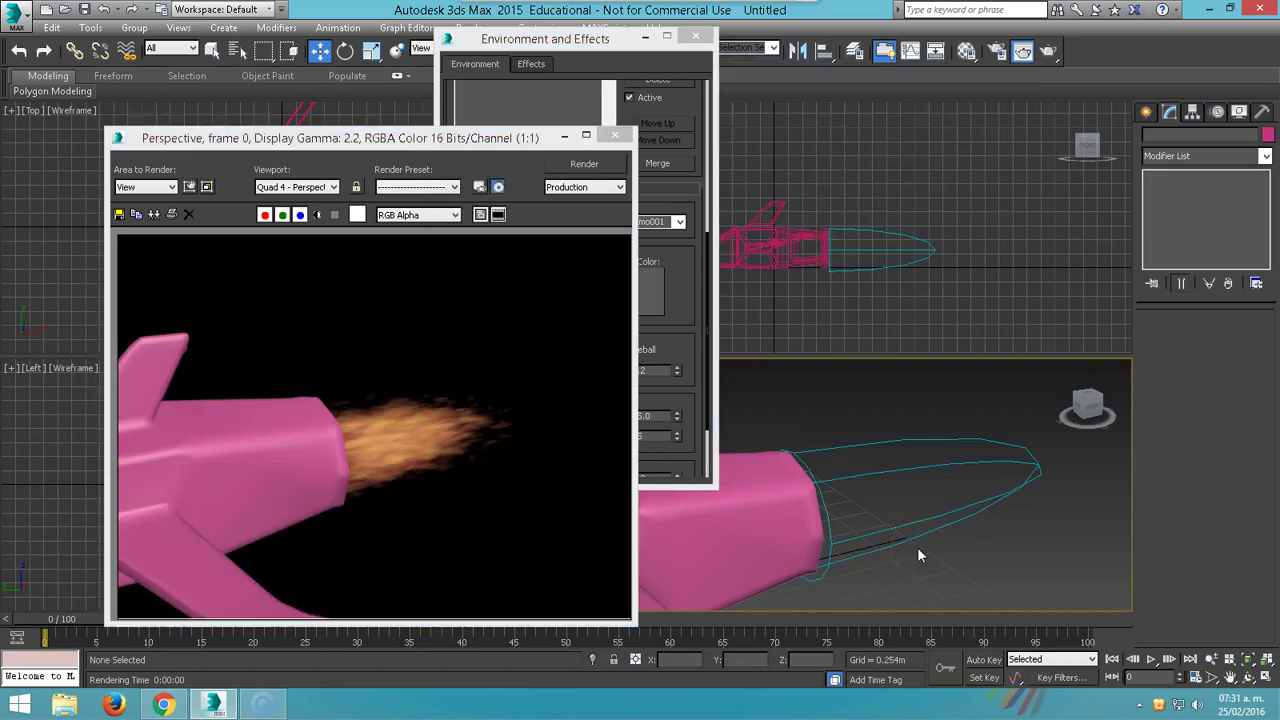
Raise the fire Density to 50.0 and re-render the brighter flame.
{"action": "left_click", "coordinate": [672, 330]}
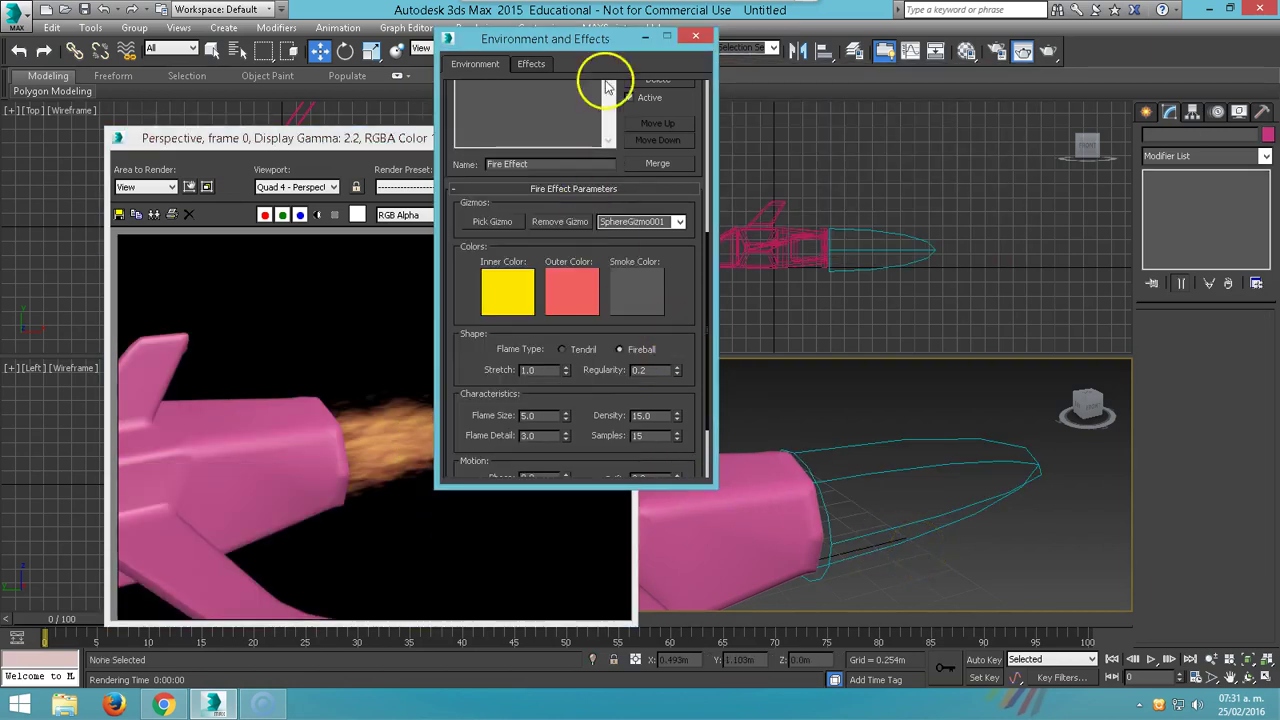
{"action": "left_click_drag", "start_coordinate": [608, 42], "coordinate": [834, 68]}
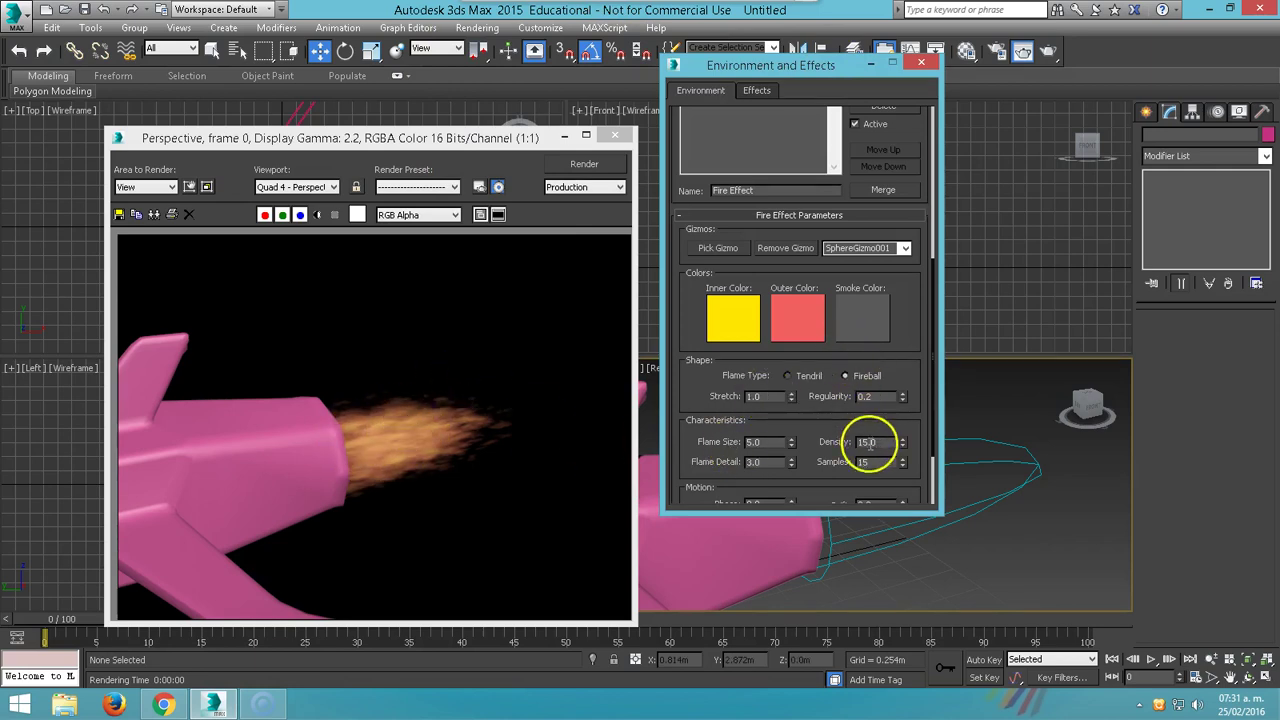
{"action": "left_click_drag", "start_coordinate": [878, 446], "coordinate": [806, 446]}
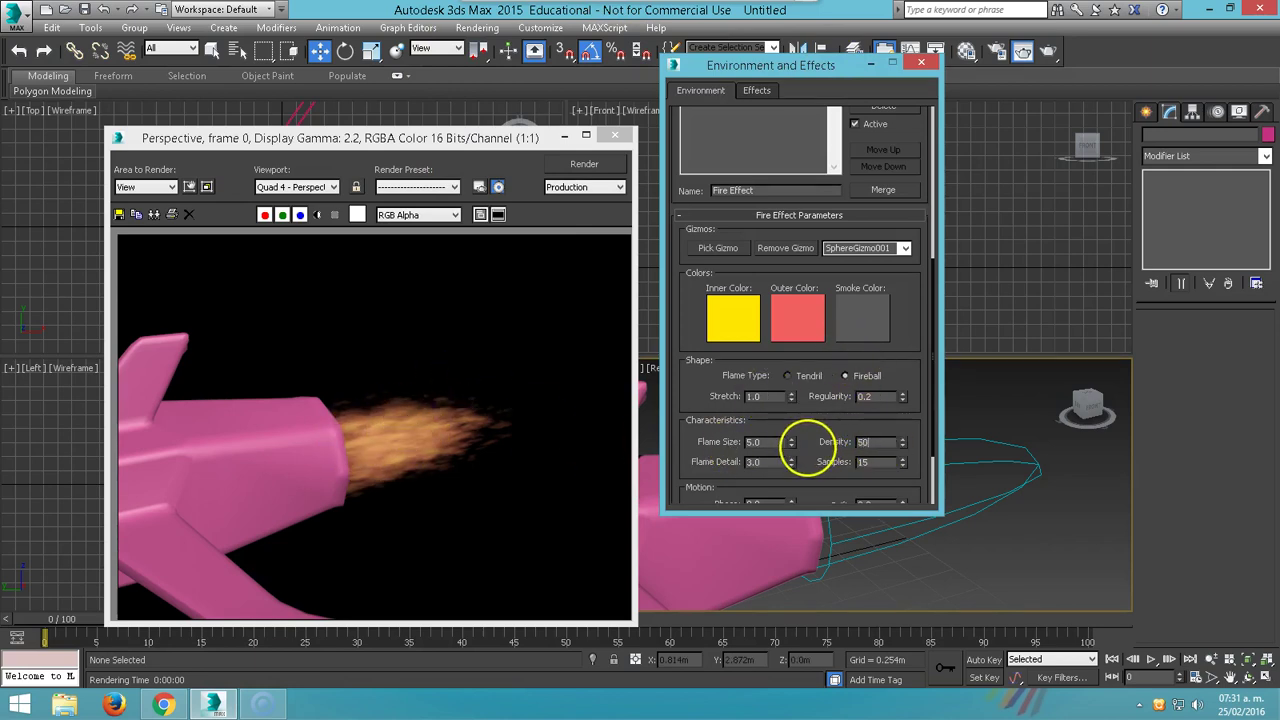
{"action": "left_click", "coordinate": [845, 376]}
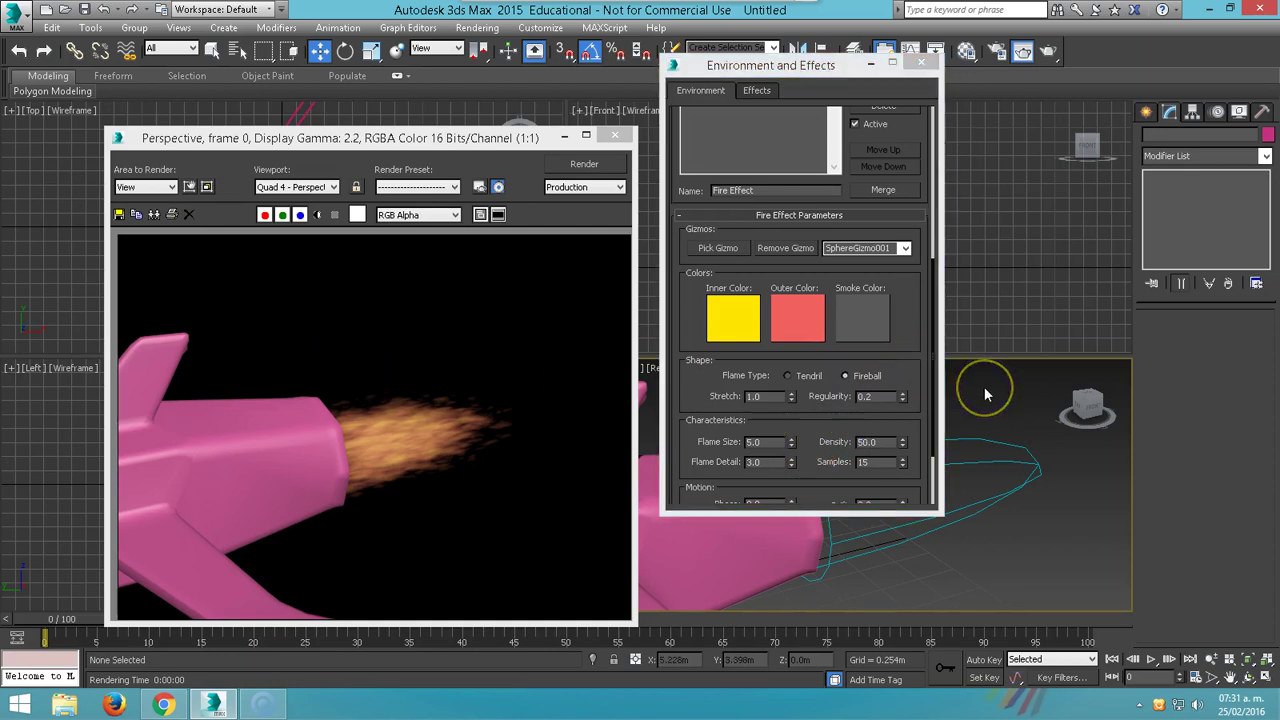
{"action": "key", "text": "shift+q"}
{"action": "left_click", "coordinate": [390, 443]}
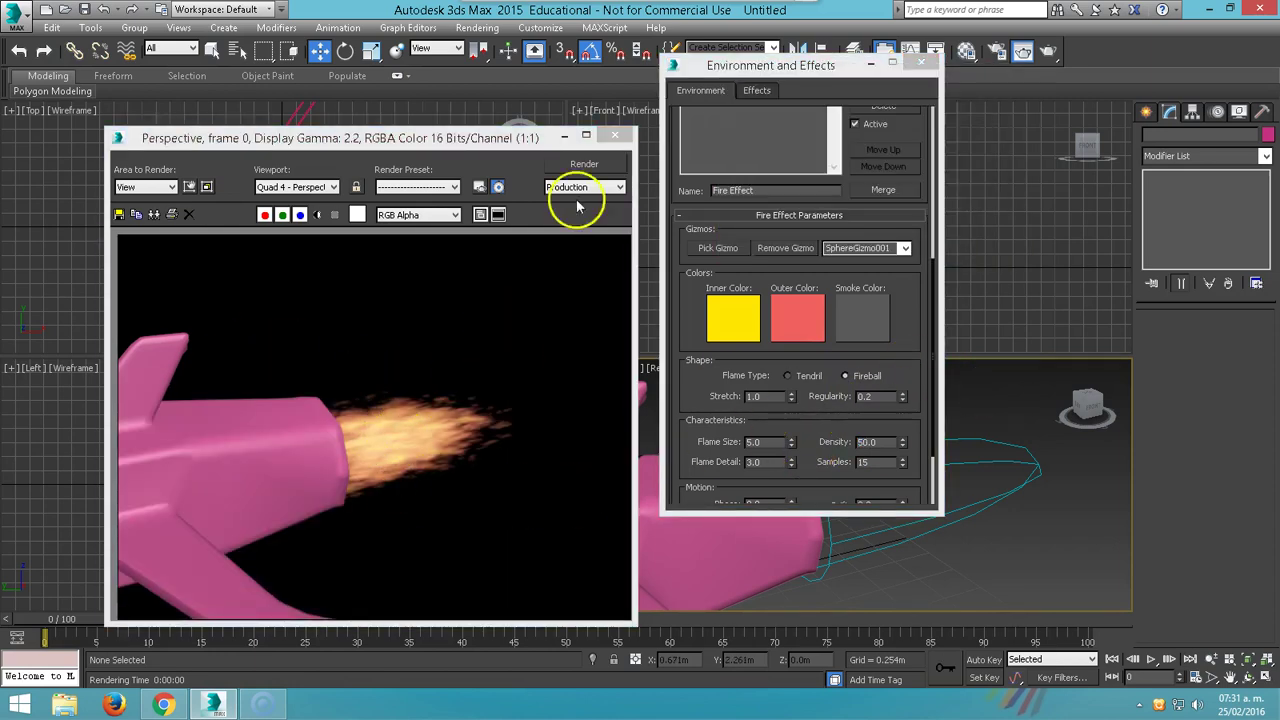
{"action": "left_click_drag", "start_coordinate": [920, 363], "coordinate": [902, 195]}
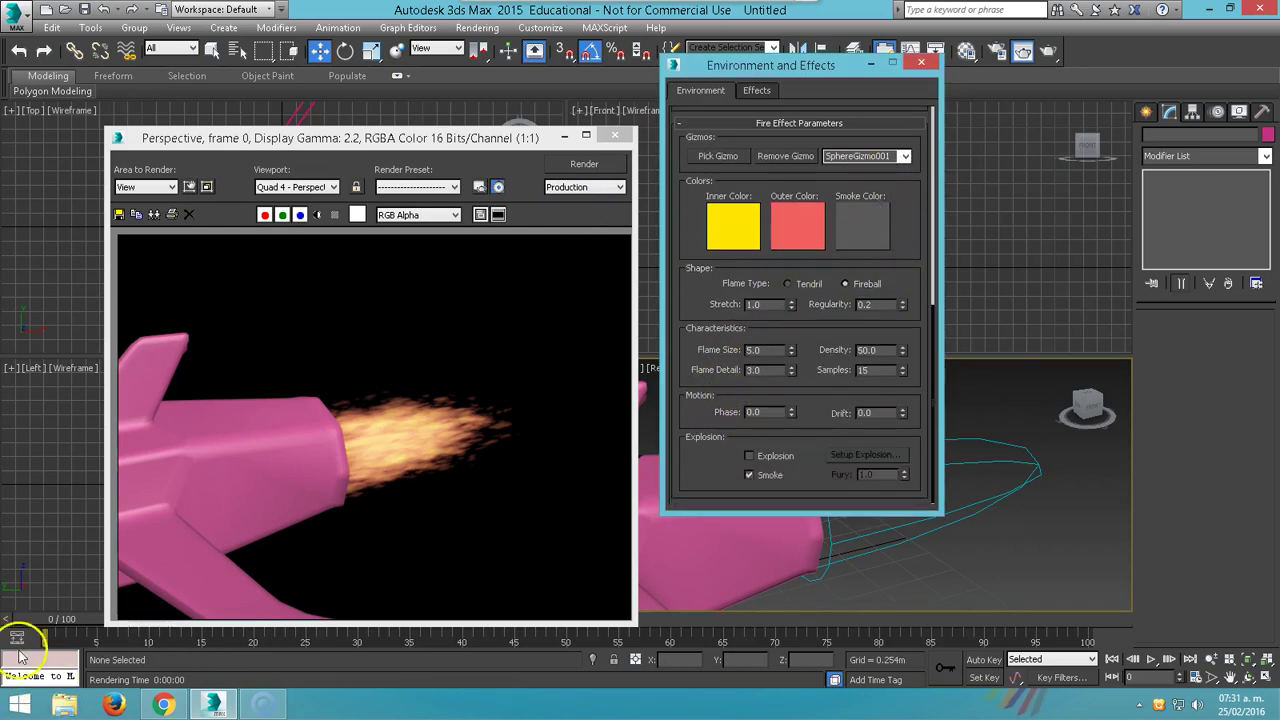
Go to frame 100 and enter 400 as the fire effect's Phase value.
{"action": "left_click_drag", "start_coordinate": [57, 625], "coordinate": [1118, 643]}
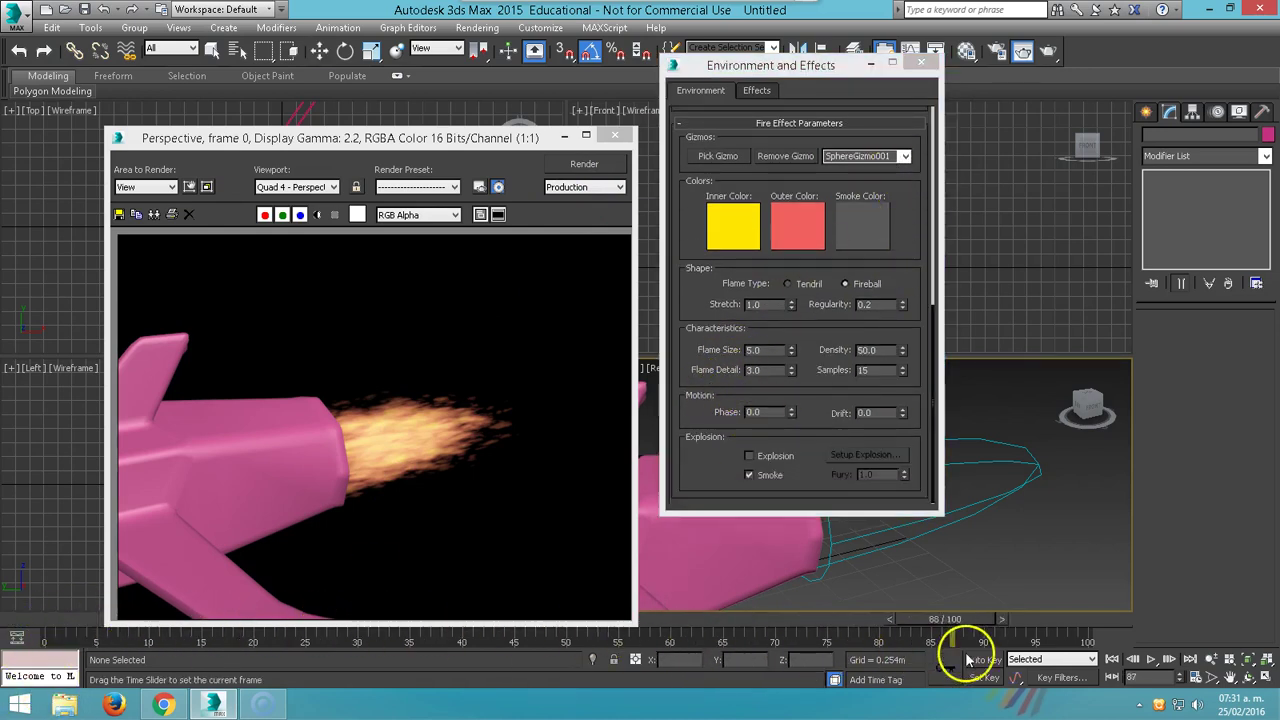
{"action": "left_click", "coordinate": [755, 411]}
{"action": "left_click", "coordinate": [785, 413]}
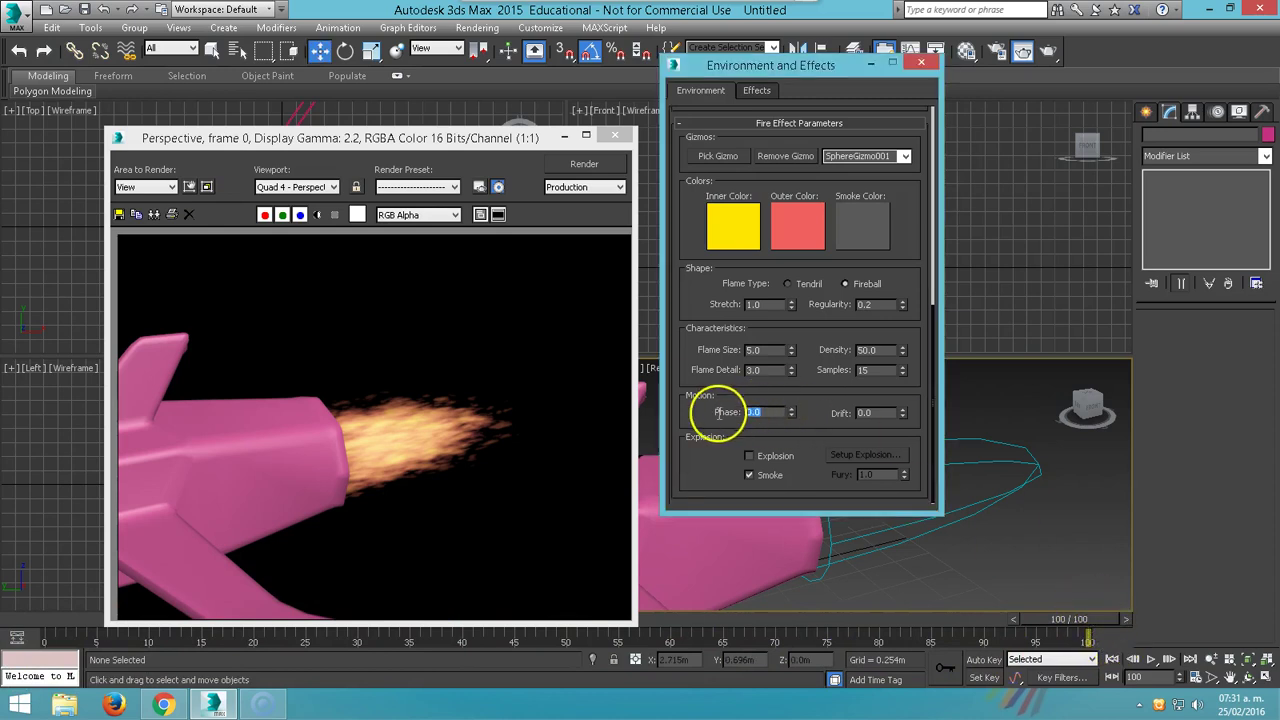
{"action": "type", "text": "40"}
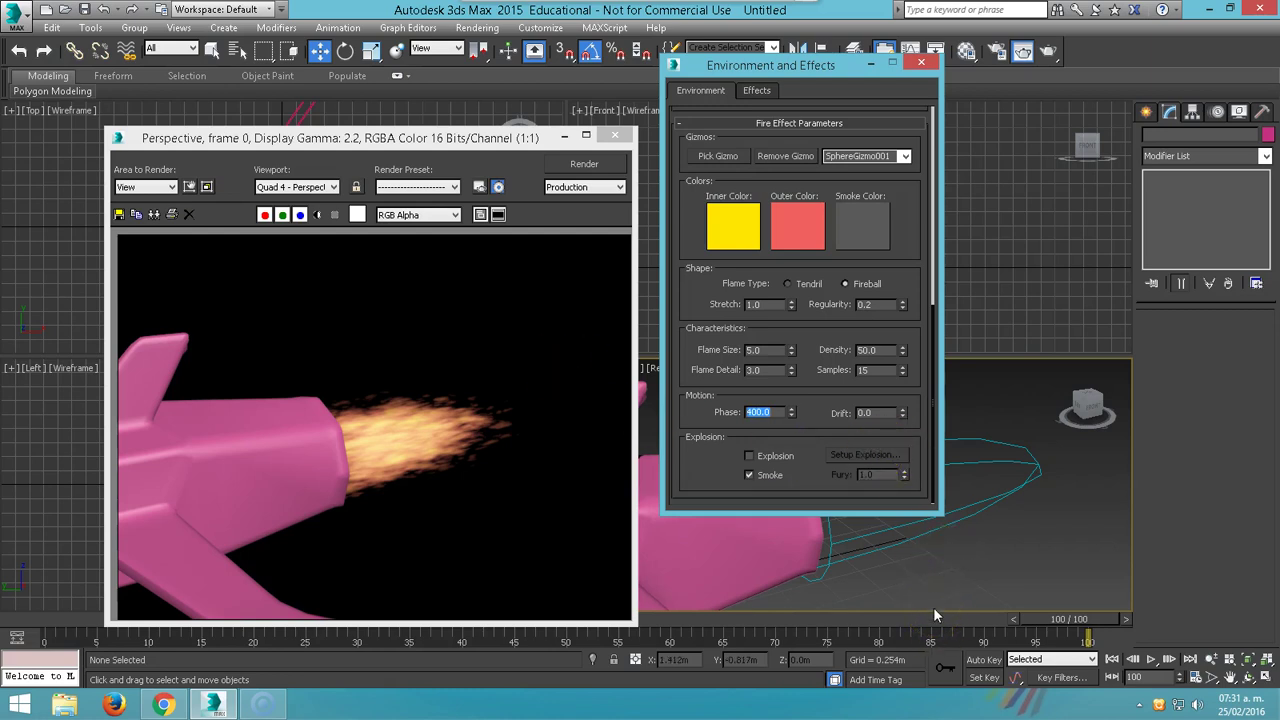
{"action": "left_click", "coordinate": [938, 650]}
{"action": "left_click", "coordinate": [982, 659]}
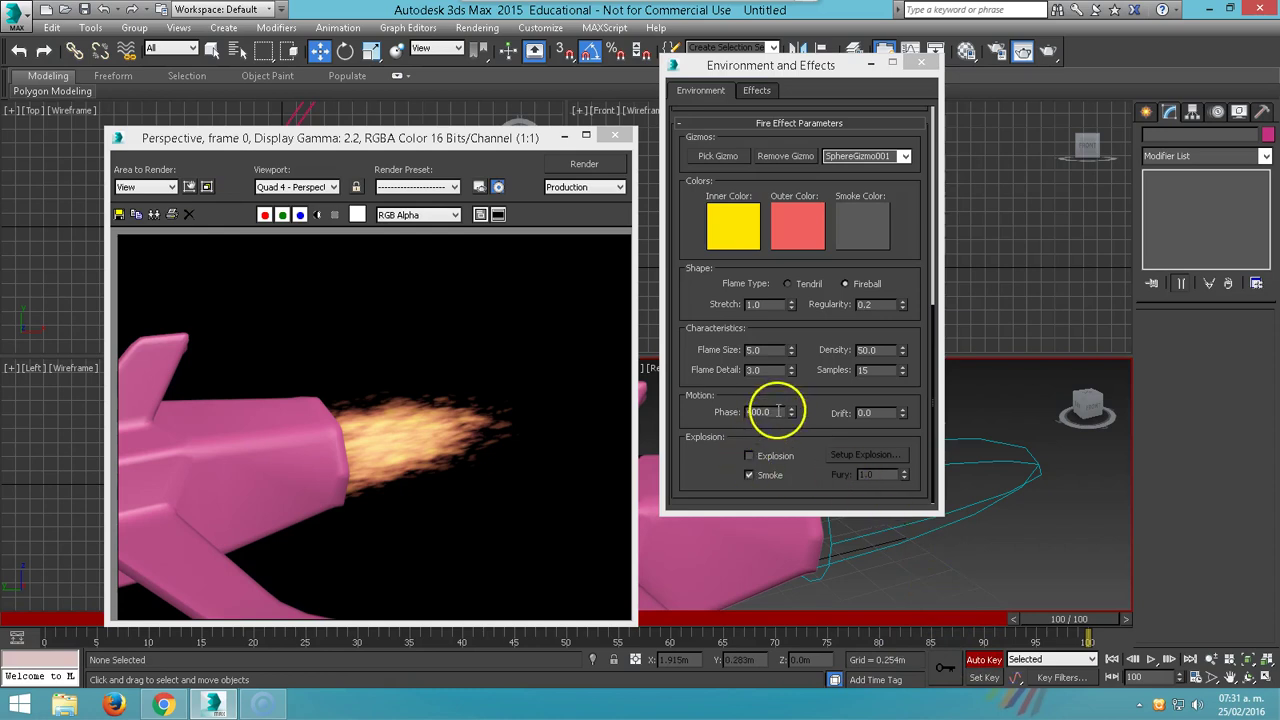
{"action": "left_click", "coordinate": [982, 659]}
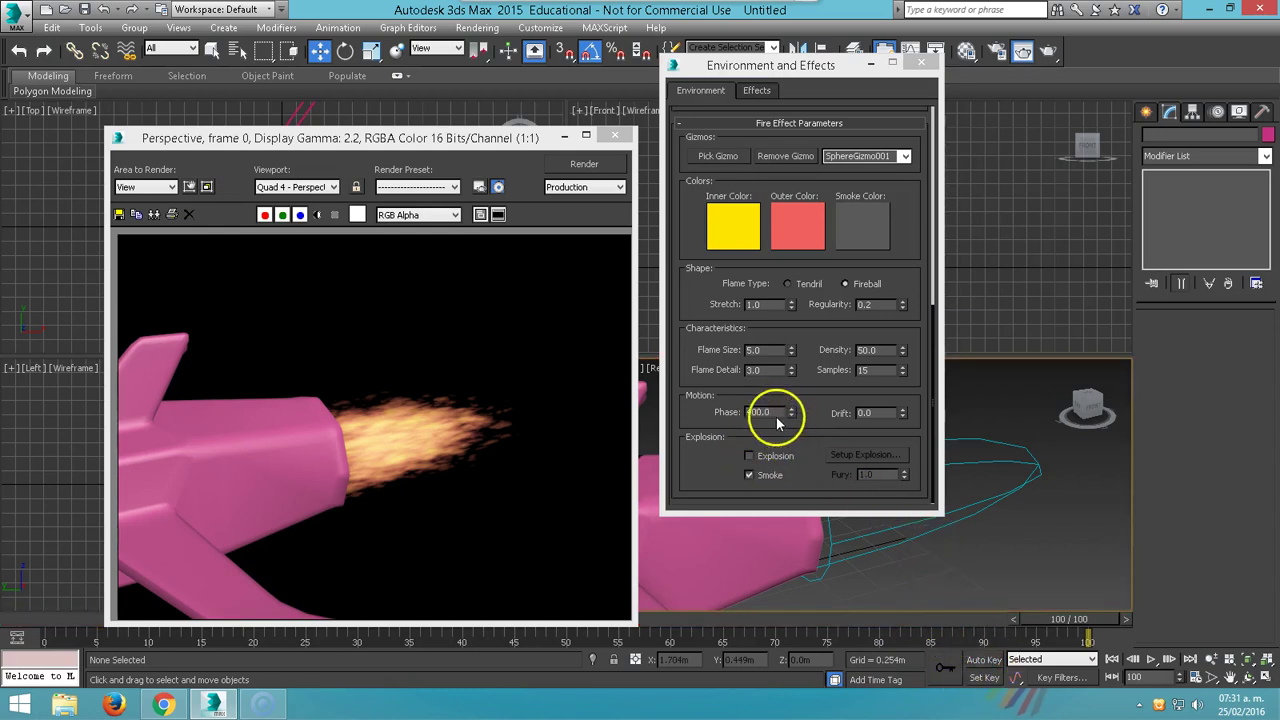
With Auto Key on, key Phase from 0 to 400 at frame 100, then scrub and render a preview.
{"action": "left_click", "coordinate": [776, 420]}
{"action": "double_click", "coordinate": [757, 415]}
{"action": "type", "text": "0"}
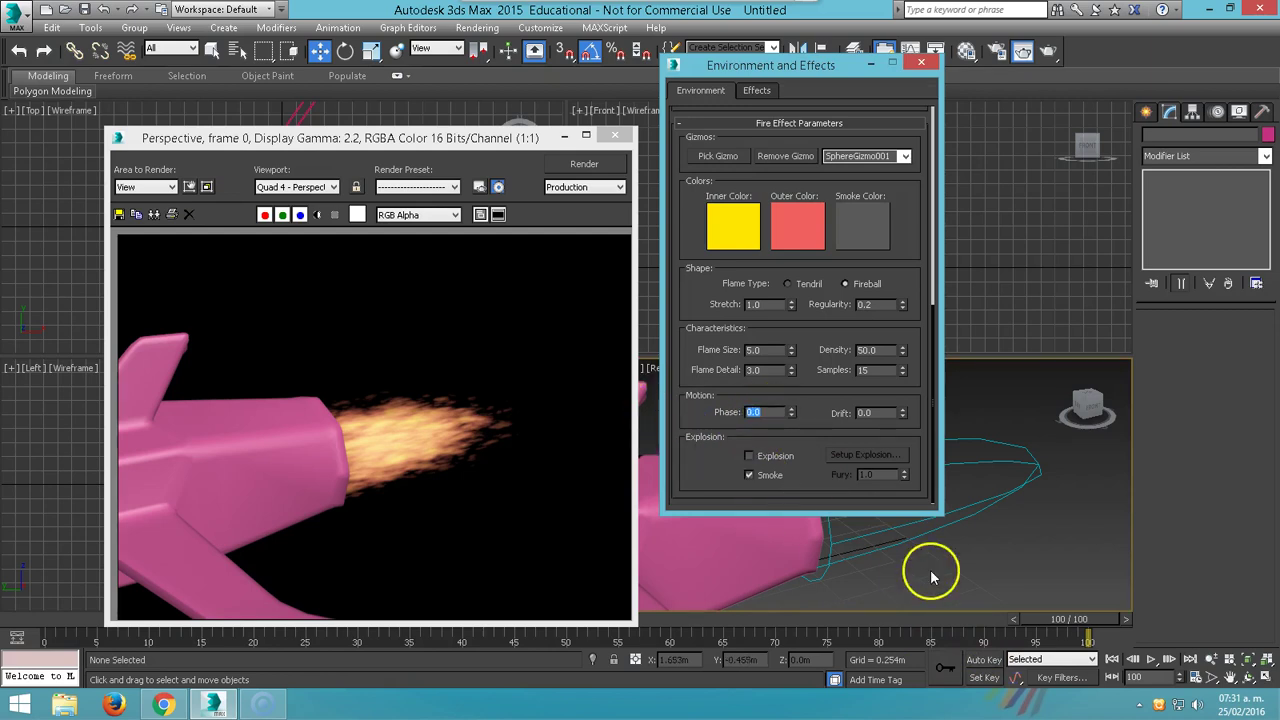
{"action": "left_click", "coordinate": [1074, 621]}
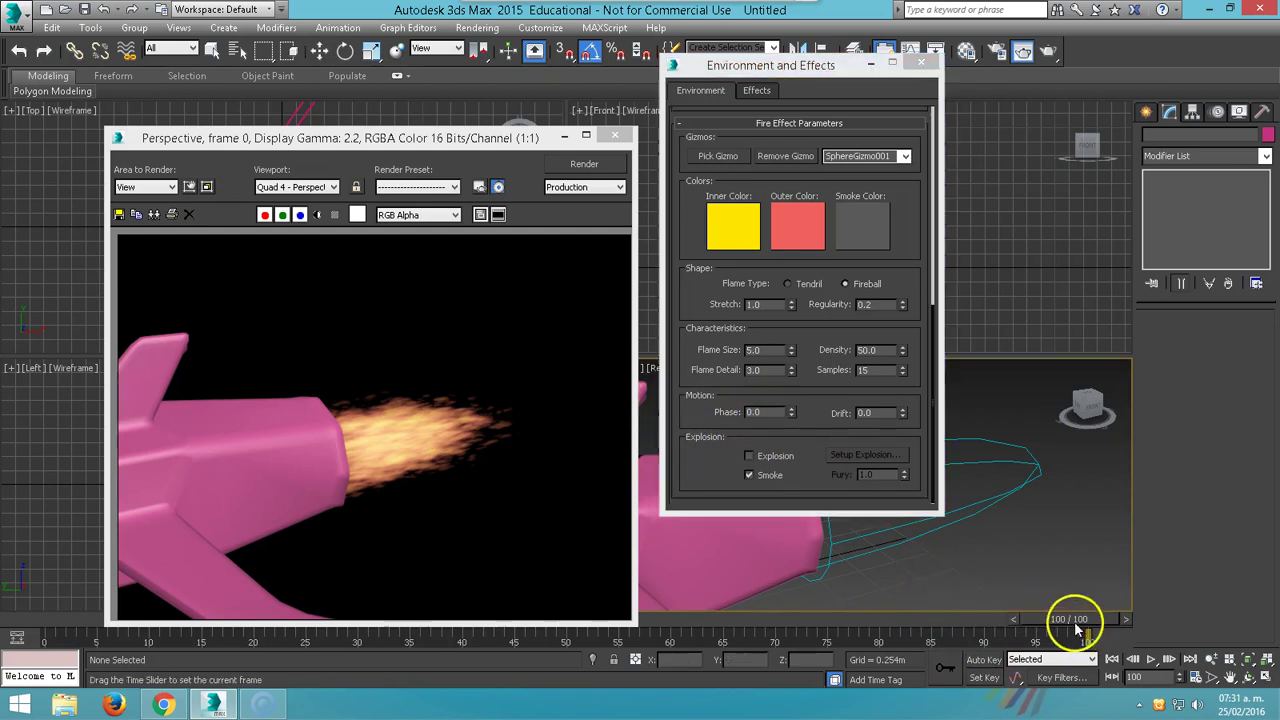
{"action": "left_click", "coordinate": [983, 662]}
{"action": "double_click", "coordinate": [762, 413]}
{"action": "type", "text": "400"}
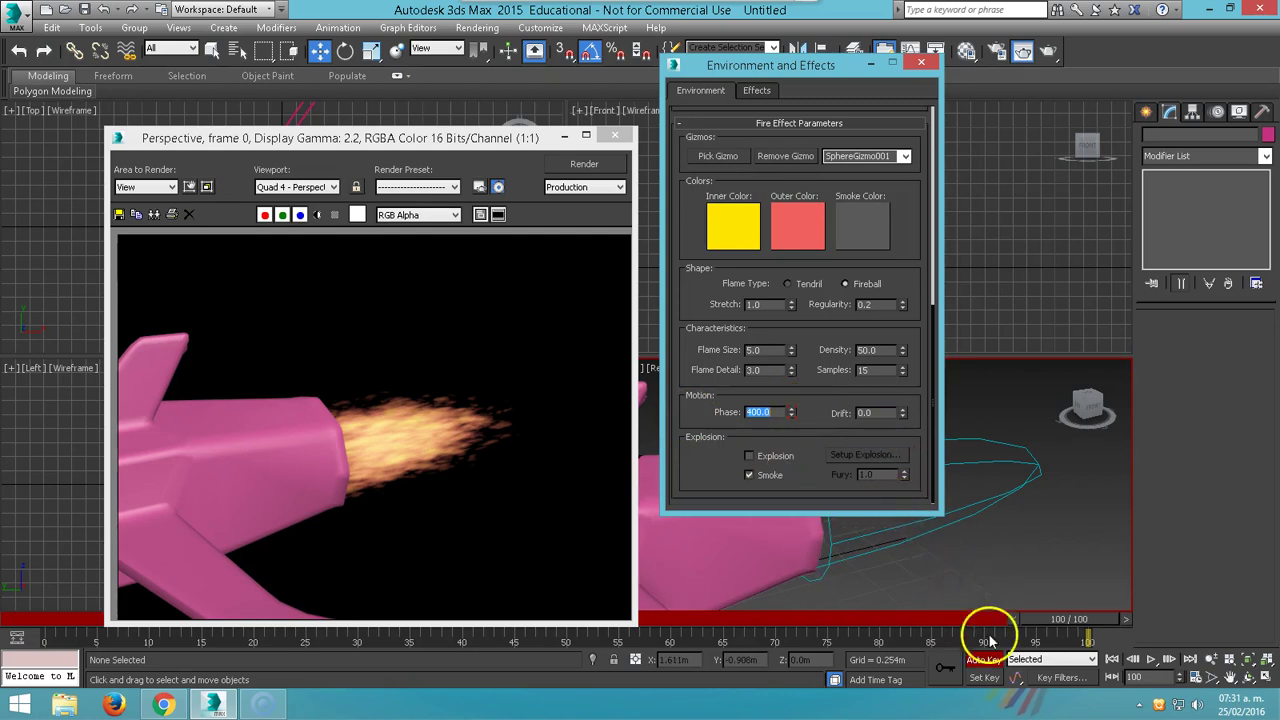
{"action": "mouse_move", "coordinate": [1053, 625]}
{"action": "left_mouse_down"}
{"action": "mouse_move", "coordinate": [757, 623]}
{"action": "mouse_move", "coordinate": [674, 609]}
{"action": "left_mouse_up"}
{"action": "key", "text": "shift+q"}
{"action": "key", "text": "shift+q"}
{"action": "key", "text": "shift+q"}
{"action": "key", "text": "shift+q"}
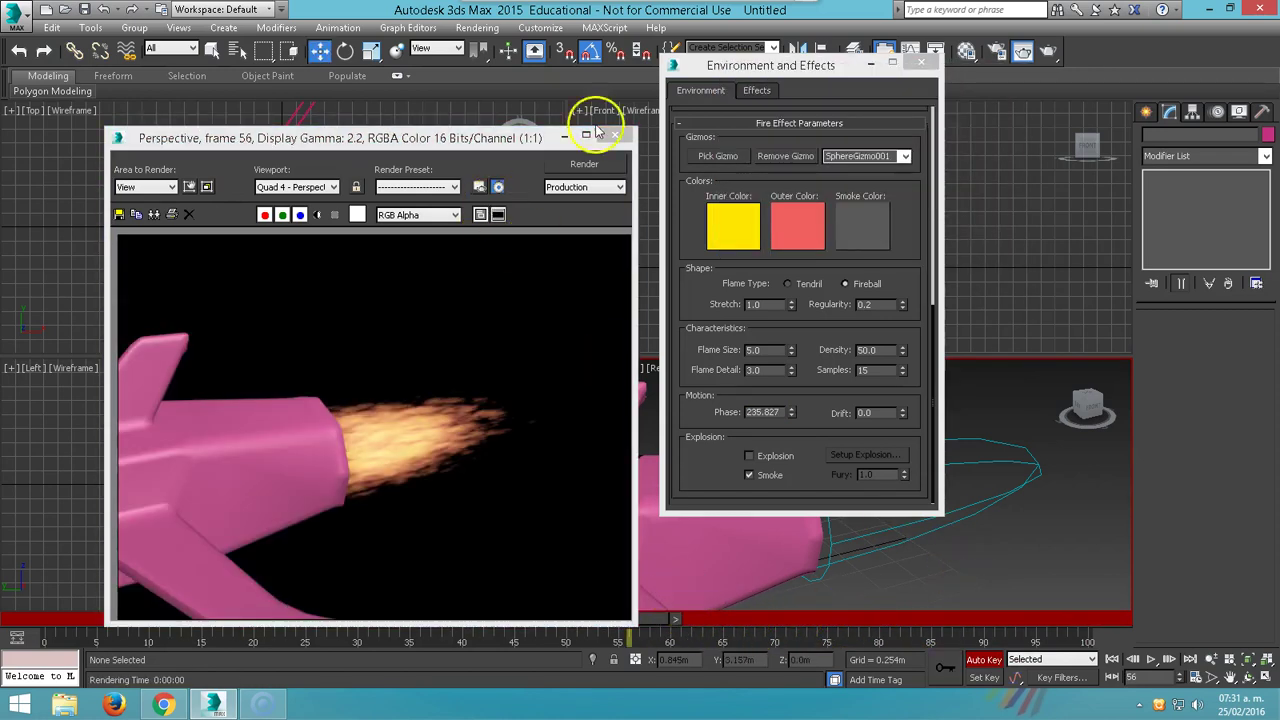
Close the render preview and Environment windows and select the spaceship in the Front view.
{"action": "left_click", "coordinate": [612, 133]}
{"action": "left_click", "coordinate": [921, 63]}
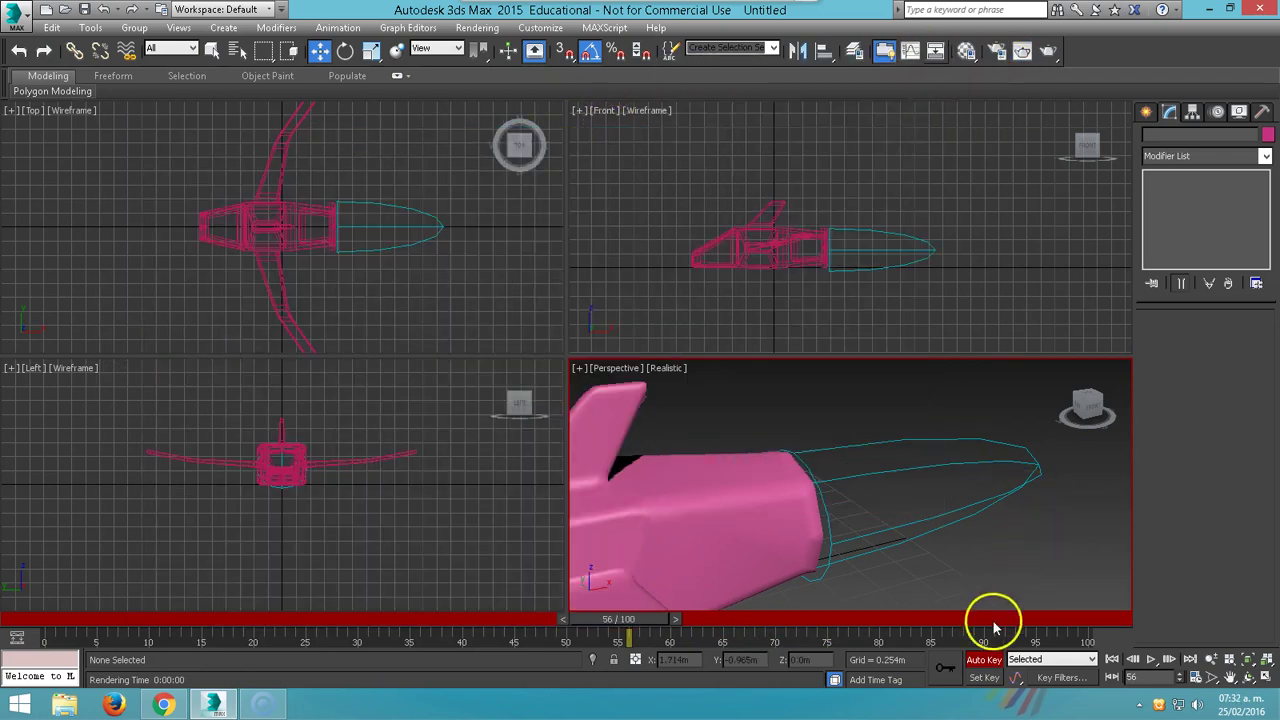
{"action": "scroll", "coordinate": [829, 277], "scroll_direction": "down", "scroll_amount": 1}
{"action": "mouse_move", "coordinate": [829, 277]}
{"action": "middle_mouse_down"}
{"action": "mouse_move", "coordinate": [887, 257]}
{"action": "mouse_move", "coordinate": [1068, 265]}
{"action": "middle_mouse_up"}
{"action": "left_click", "coordinate": [887, 257]}
Move the spaceship forward along X at frame 40, then raise it and push it further at frame 100.
{"action": "left_click_drag", "start_coordinate": [586, 619], "coordinate": [465, 619]}
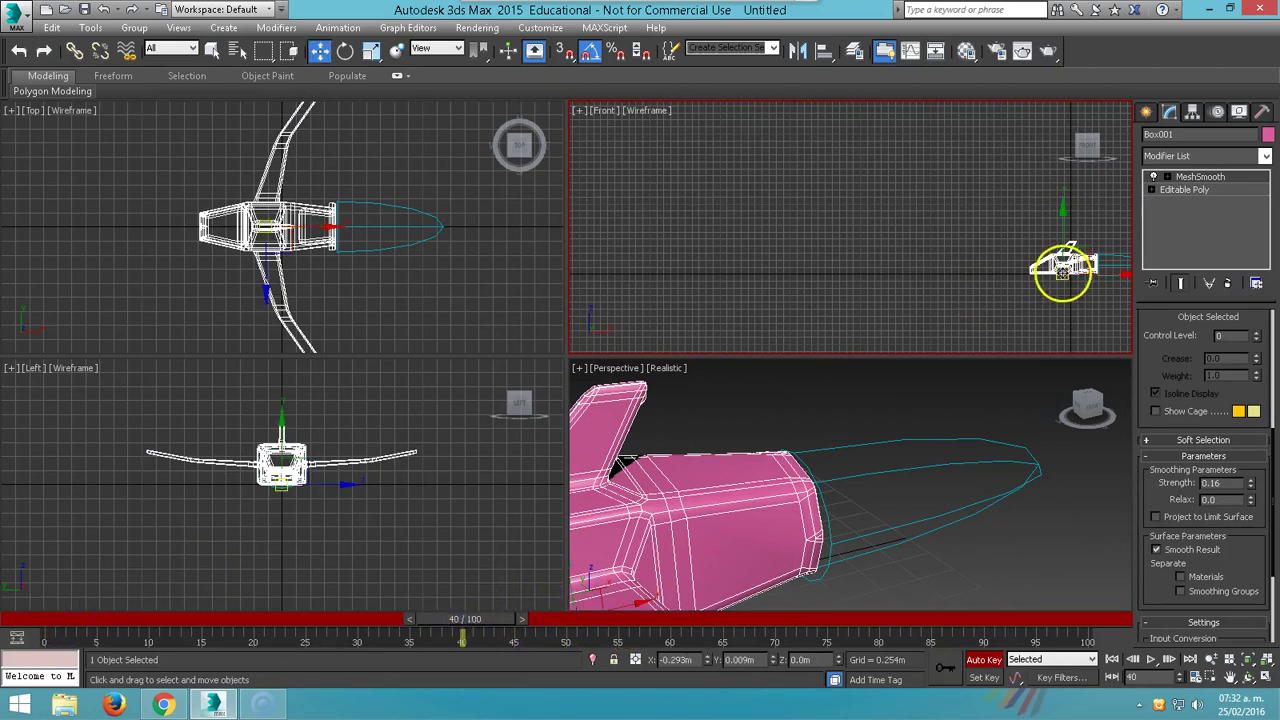
{"action": "left_click_drag", "start_coordinate": [1105, 275], "coordinate": [772, 275]}
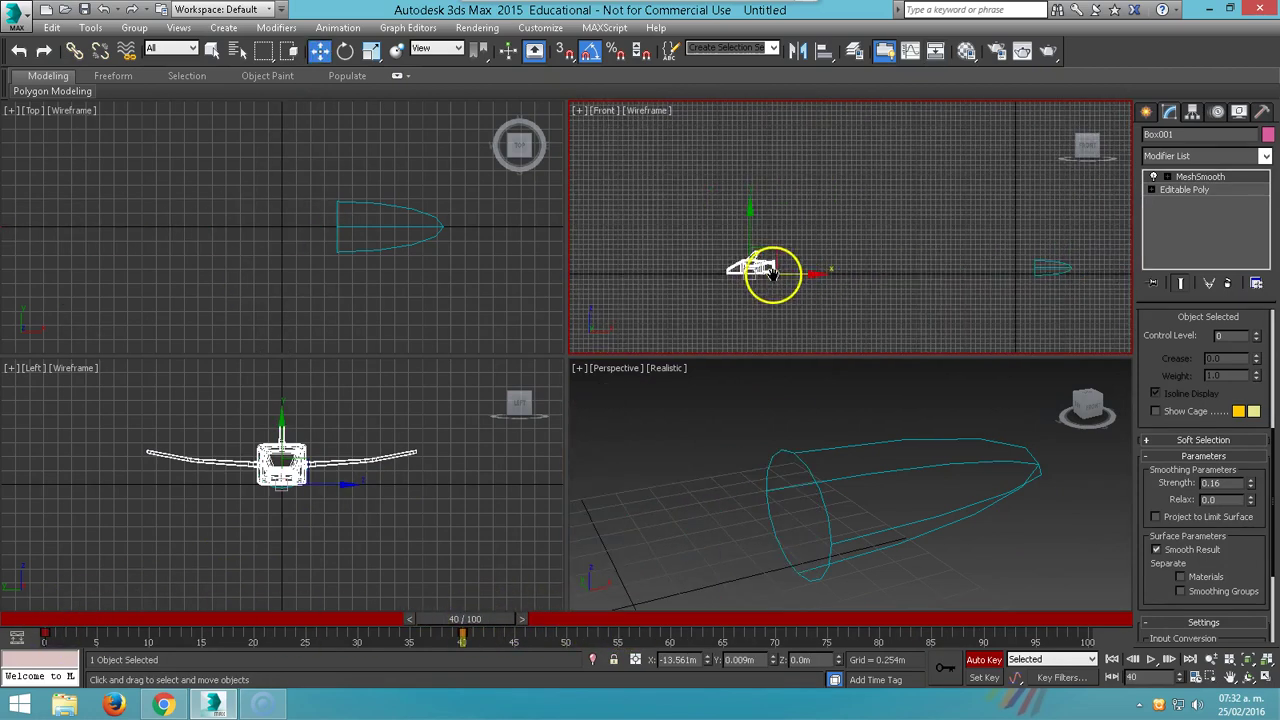
{"action": "mouse_move", "coordinate": [514, 605]}
{"action": "left_mouse_down"}
{"action": "mouse_move", "coordinate": [357, 612]}
{"action": "mouse_move", "coordinate": [1143, 606]}
{"action": "left_mouse_up"}
{"action": "key", "text": "w"}
{"action": "scroll", "coordinate": [952, 305], "scroll_direction": "up", "scroll_amount": 3}
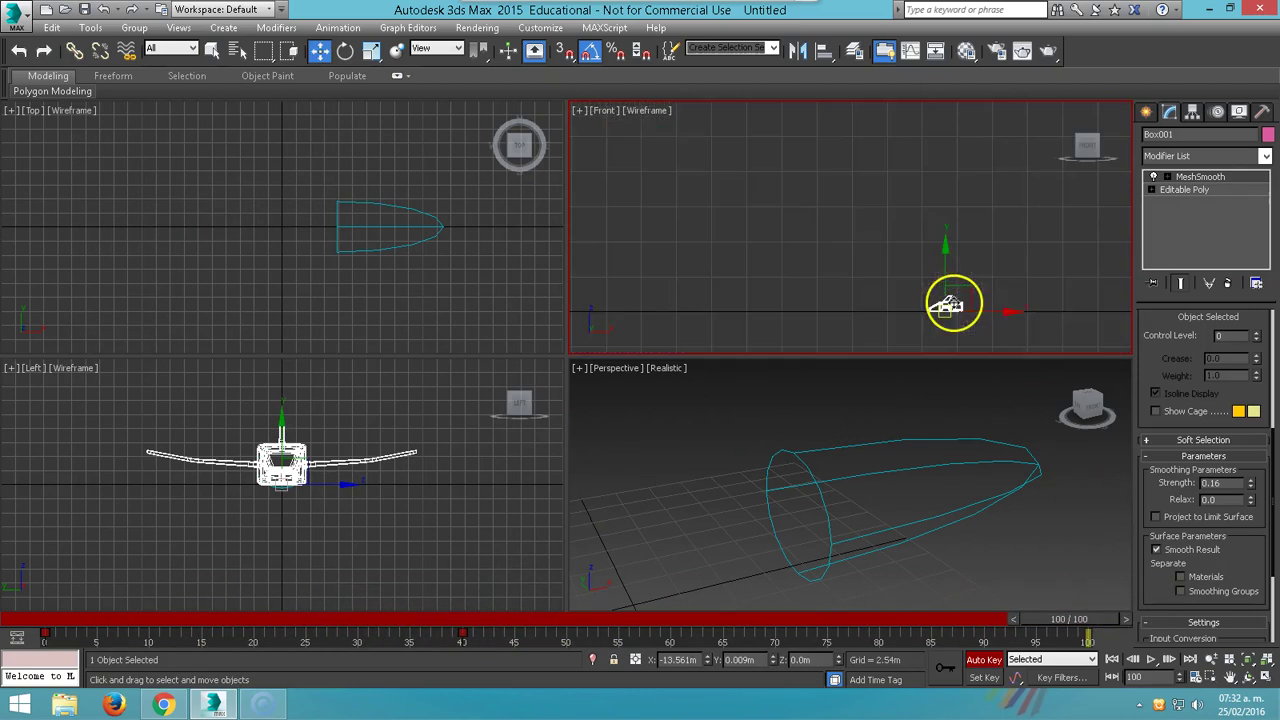
{"action": "left_click_drag", "start_coordinate": [943, 266], "coordinate": [943, 206]}
{"action": "left_click_drag", "start_coordinate": [985, 247], "coordinate": [657, 209]}
Check the flight from a front-on Perspective view by scrubbing the timeline, then turn Auto Key off.
{"action": "scroll", "coordinate": [797, 289], "scroll_direction": "down", "scroll_amount": 2}
{"action": "scroll", "coordinate": [797, 289], "scroll_direction": "down", "scroll_amount": 1}
{"action": "mouse_move", "coordinate": [1020, 609]}
{"action": "left_mouse_down"}
{"action": "mouse_move", "coordinate": [815, 622]}
{"action": "mouse_move", "coordinate": [320, 557]}
{"action": "left_mouse_up"}
{"action": "key", "text": "w"}
{"action": "scroll", "coordinate": [792, 434], "scroll_direction": "down", "scroll_amount": 3}
{"action": "scroll", "coordinate": [793, 441], "scroll_direction": "down", "scroll_amount": 2}
{"action": "middle_click_drag", "start_coordinate": [778, 452], "coordinate": [894, 423], "text": "alt"}
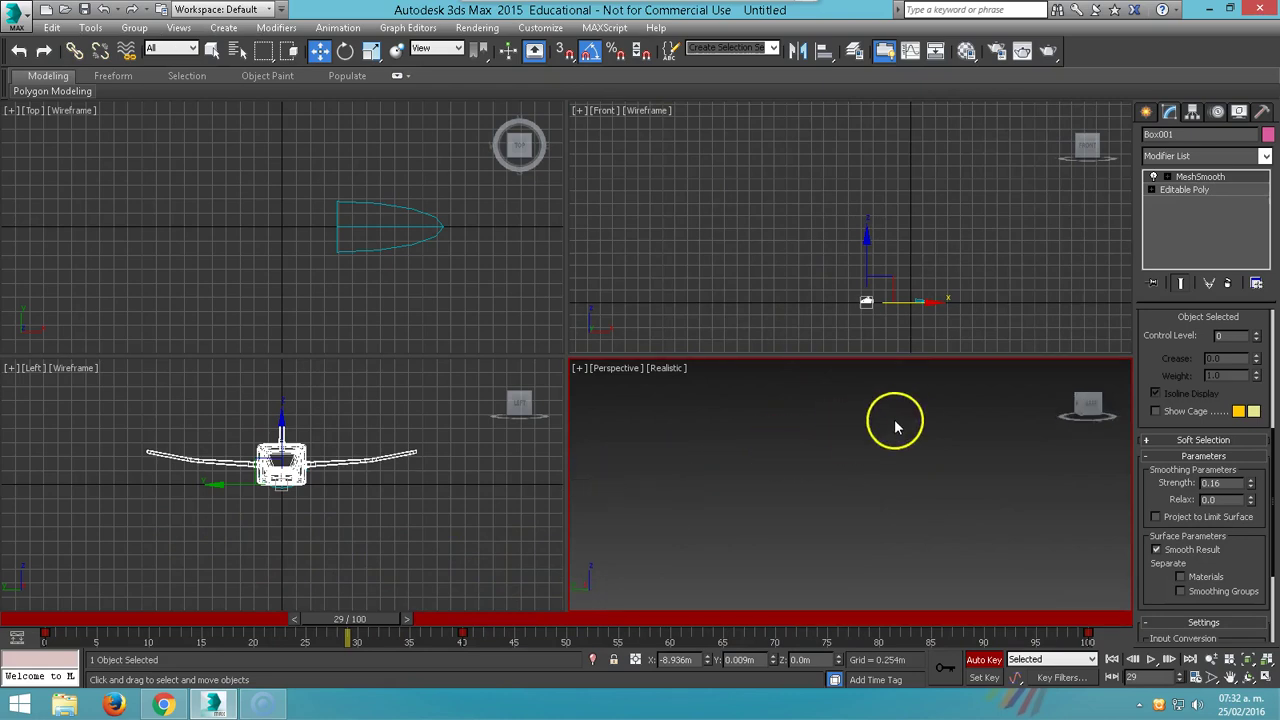
{"action": "middle_click_drag", "start_coordinate": [766, 508], "coordinate": [778, 488]}
{"action": "mouse_move", "coordinate": [366, 621]}
{"action": "left_mouse_down"}
{"action": "mouse_move", "coordinate": [735, 601]}
{"action": "mouse_move", "coordinate": [80, 623]}
{"action": "left_mouse_up"}
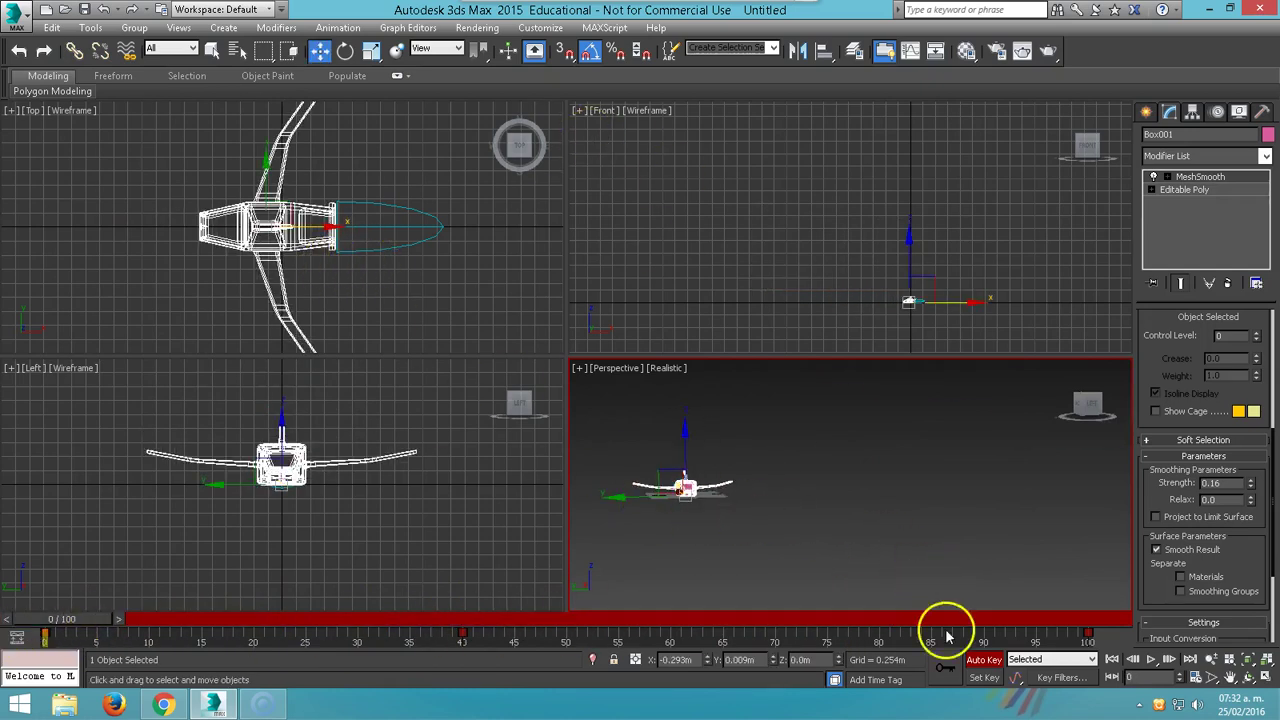
{"action": "left_click", "coordinate": [984, 660]}
Link SphereGizmo001 to the spaceship Box001 and scrub to confirm the exhaust follows it.
{"action": "left_click", "coordinate": [438, 223]}
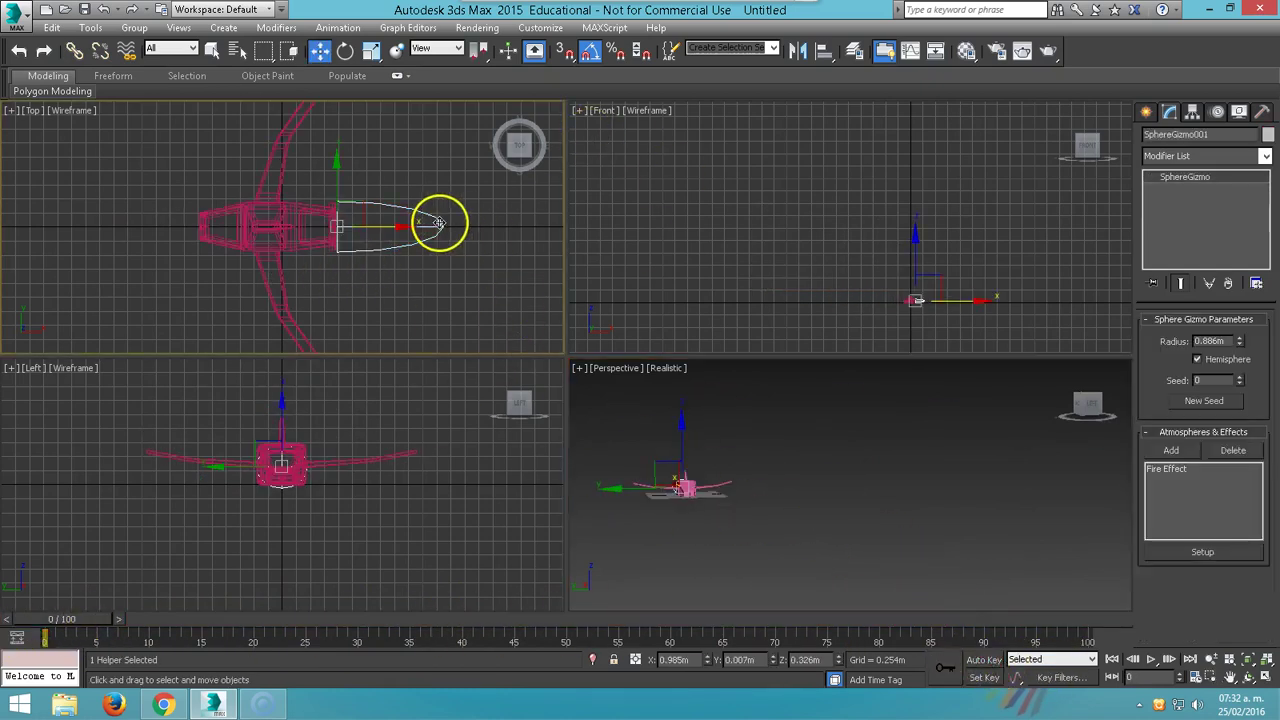
{"action": "left_click", "coordinate": [76, 53]}
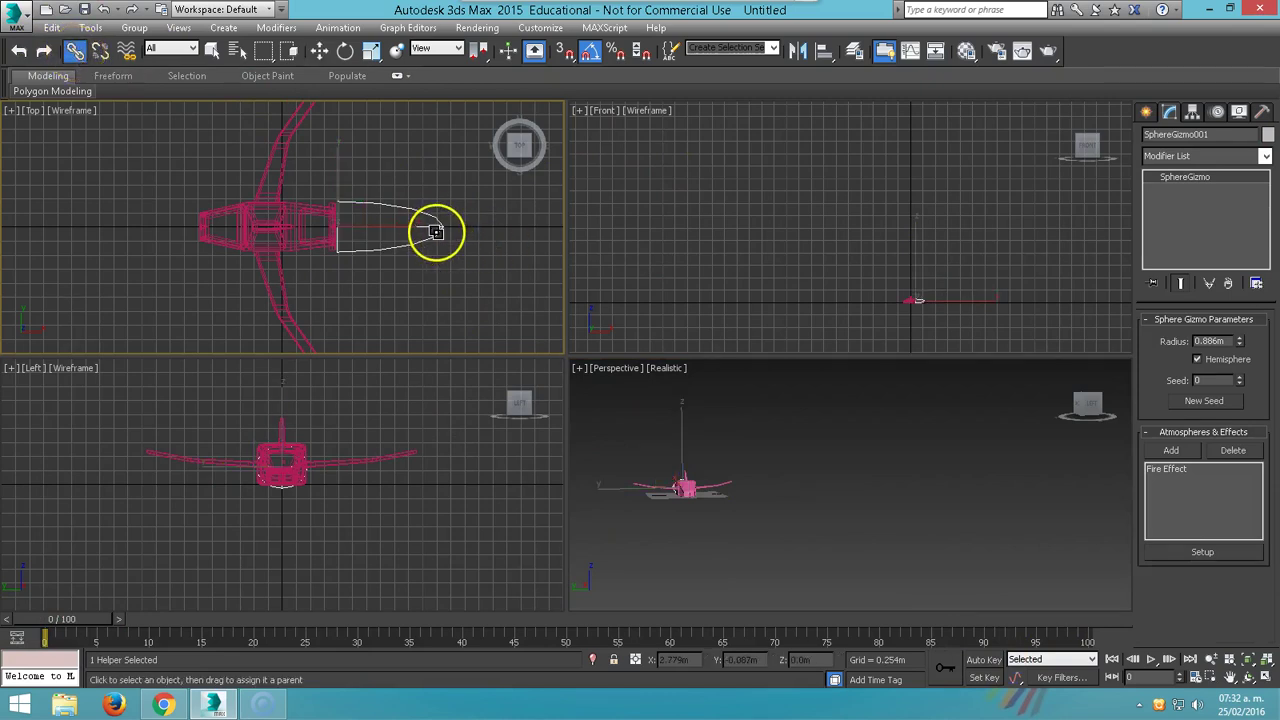
{"action": "left_click_drag", "start_coordinate": [435, 230], "coordinate": [277, 231]}
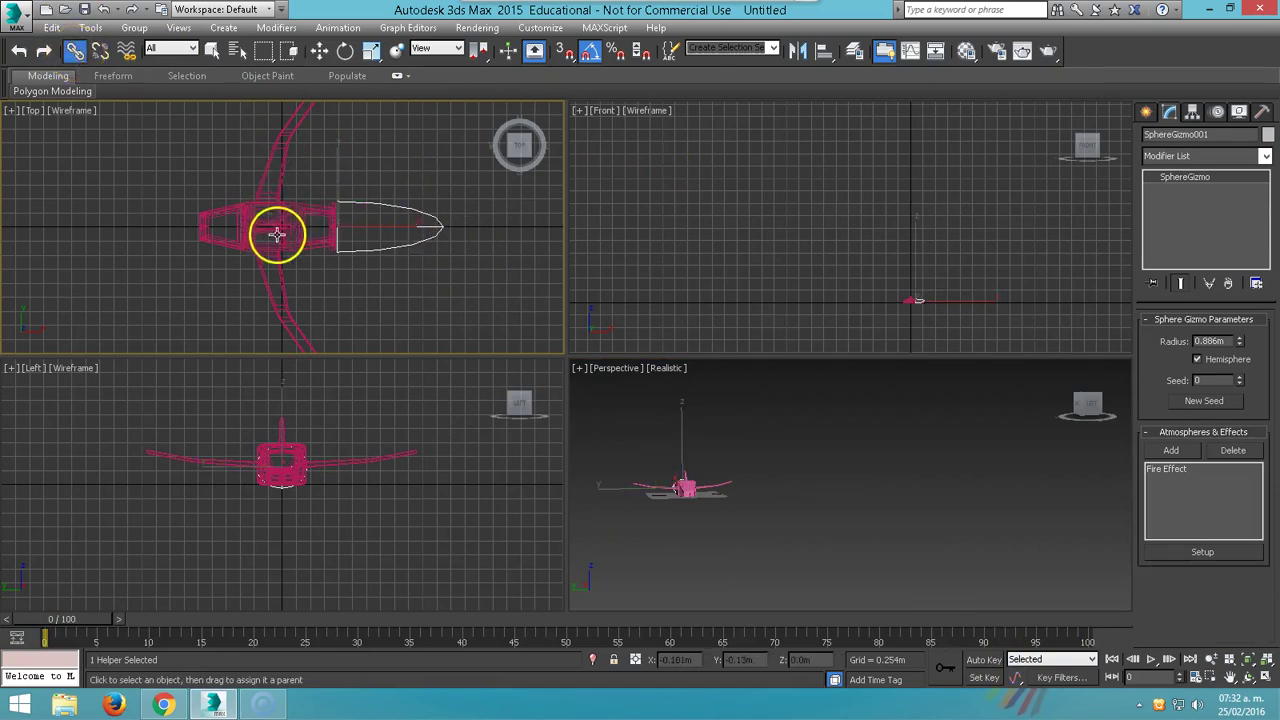
{"action": "mouse_move", "coordinate": [398, 214]}
{"action": "left_mouse_down"}
{"action": "mouse_move", "coordinate": [425, 227]}
{"action": "mouse_move", "coordinate": [437, 137]}
{"action": "mouse_move", "coordinate": [351, 143]}
{"action": "mouse_move", "coordinate": [285, 215]}
{"action": "left_mouse_up"}
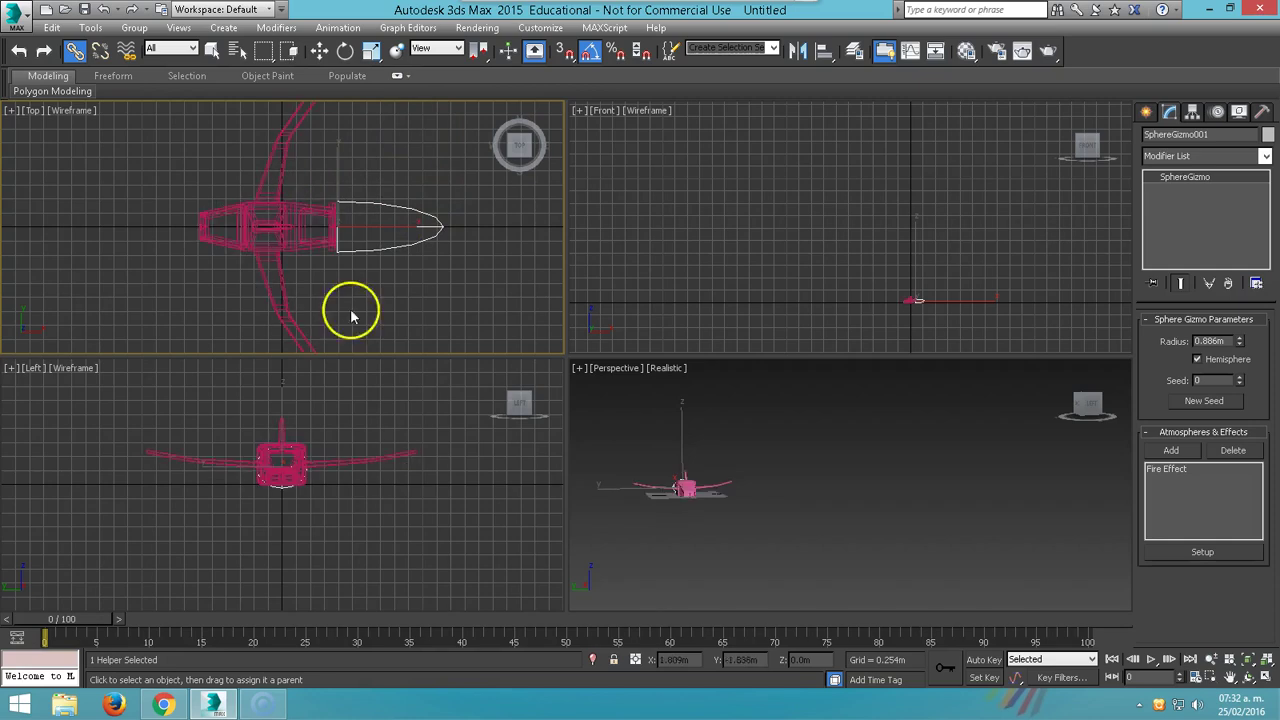
{"action": "mouse_move", "coordinate": [57, 620]}
{"action": "left_mouse_down"}
{"action": "mouse_move", "coordinate": [791, 617]}
{"action": "mouse_move", "coordinate": [130, 618]}
{"action": "mouse_move", "coordinate": [726, 620]}
{"action": "left_mouse_up"}
{"action": "left_click", "coordinate": [605, 606]}
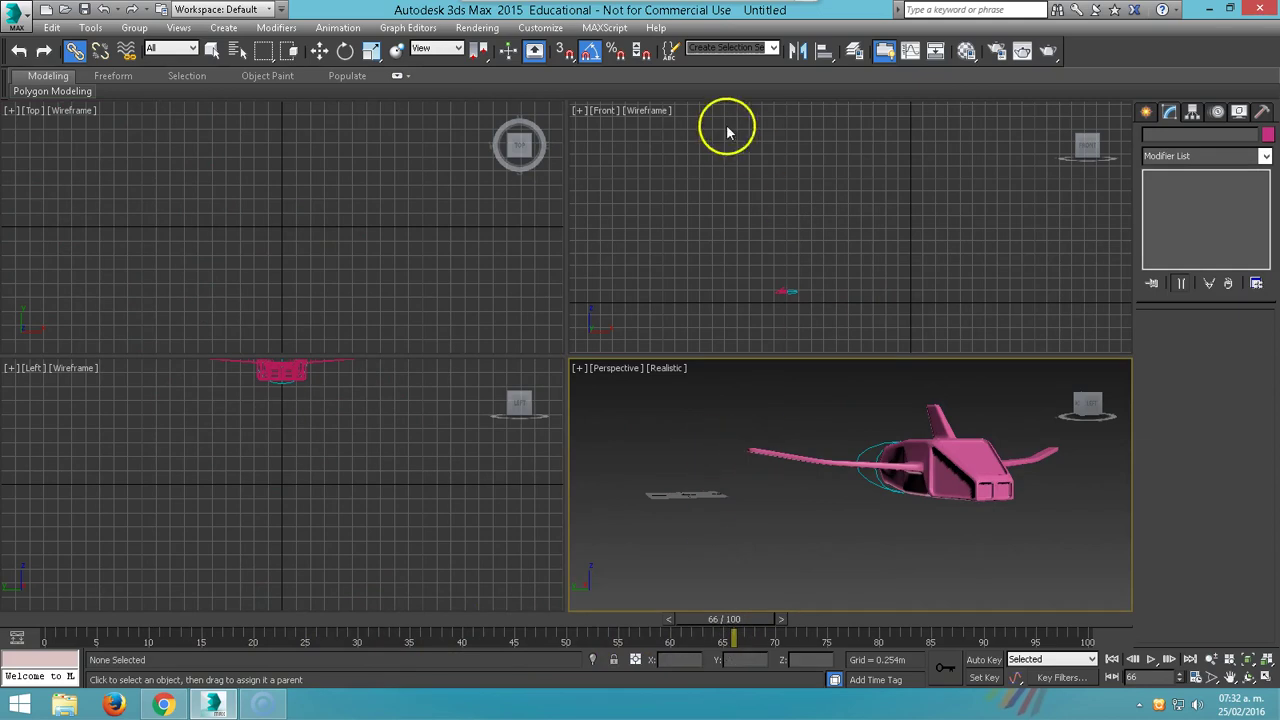
In Render Setup, change the output size from 640 × 480 to 960 × 540 and scroll to Render Output.
{"action": "left_click", "coordinate": [543, 29]}
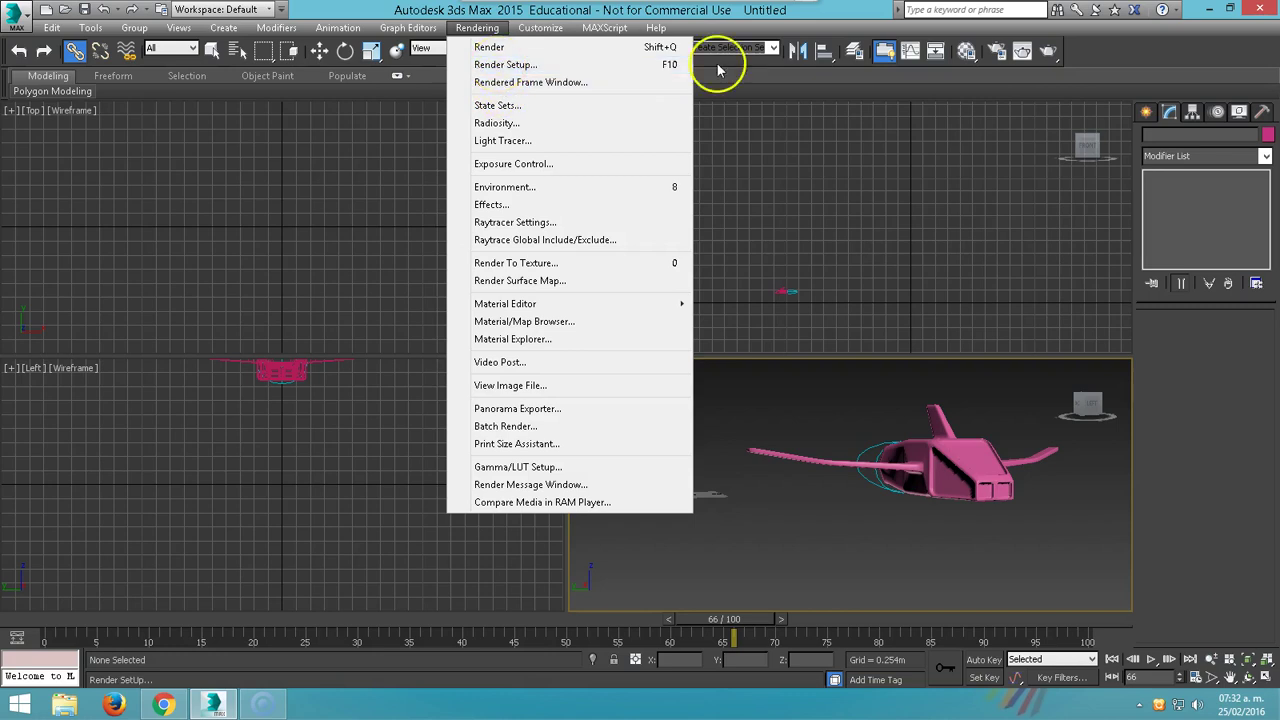
{"action": "left_click", "coordinate": [683, 66]}
{"action": "left_click_drag", "start_coordinate": [571, 73], "coordinate": [405, 80]}
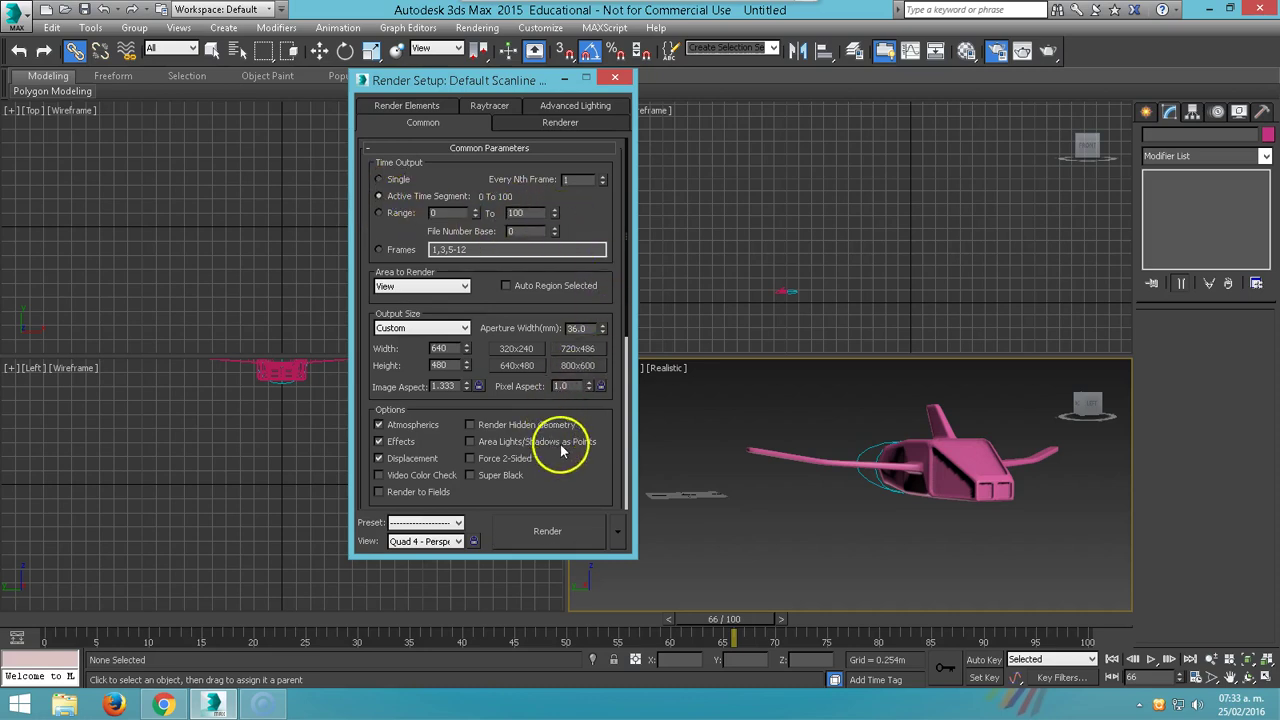
{"action": "double_click", "coordinate": [453, 347]}
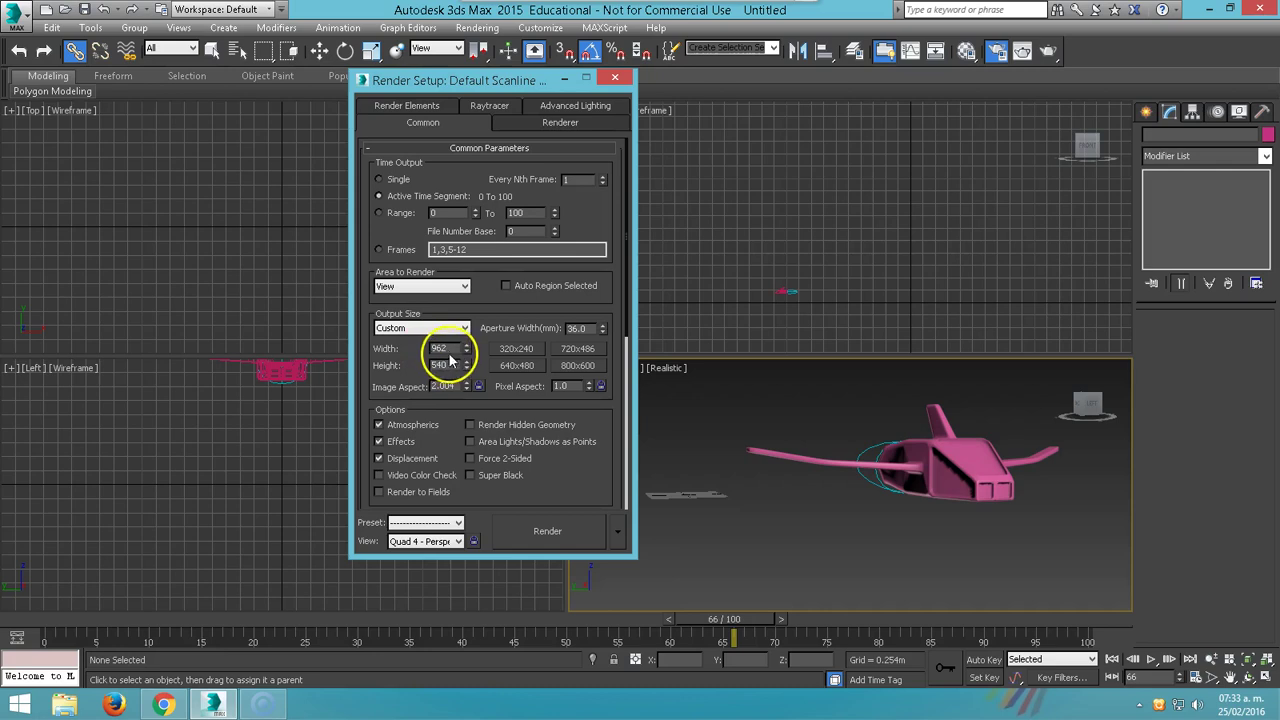
{"action": "key", "text": "Return"}
{"action": "scroll", "coordinate": [580, 470], "scroll_direction": "down", "scroll_amount": 2}
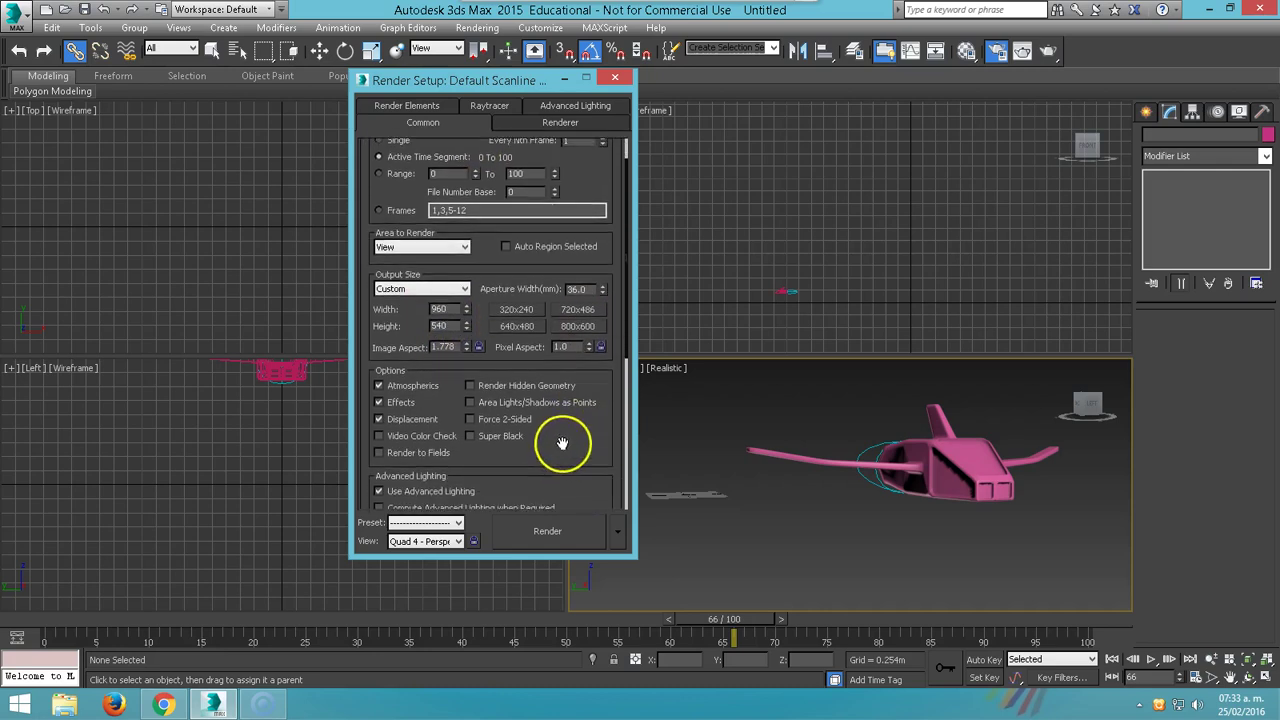
{"action": "scroll", "coordinate": [562, 443], "scroll_direction": "down", "scroll_amount": 1}
{"action": "scroll", "coordinate": [626, 312], "scroll_direction": "down", "scroll_amount": 4}
{"action": "scroll", "coordinate": [623, 357], "scroll_direction": "down", "scroll_amount": 4}
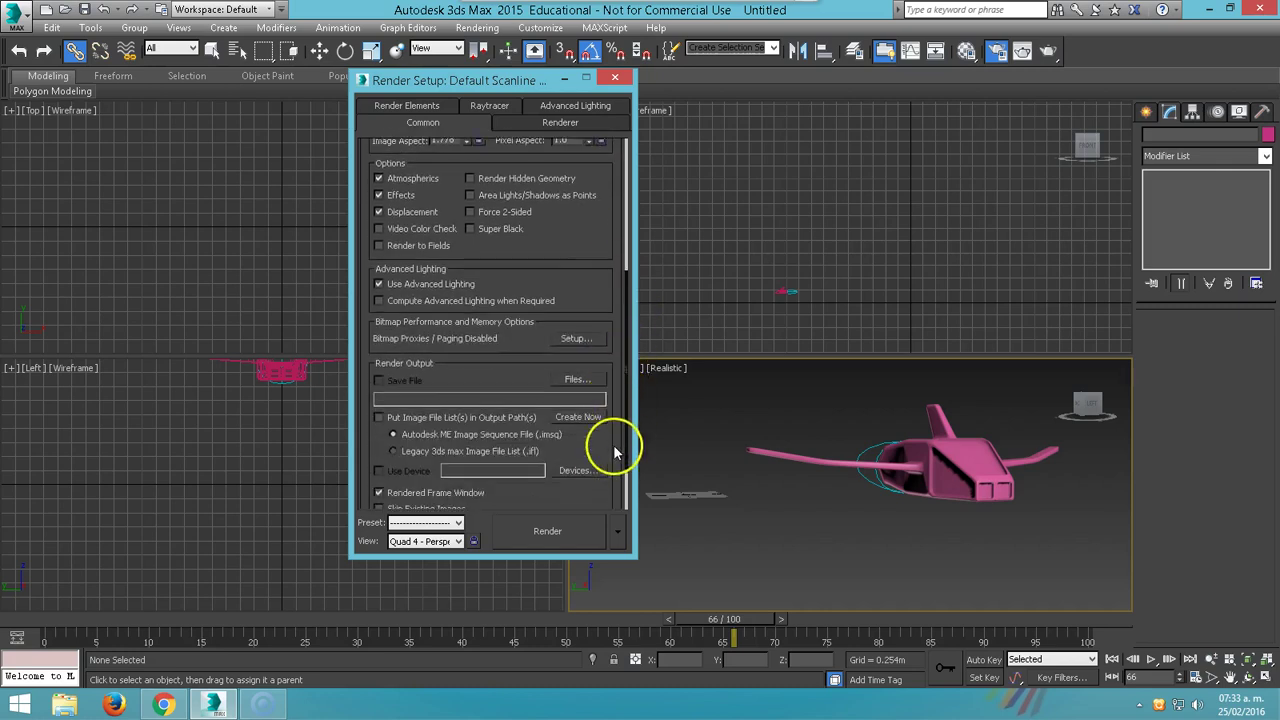
{"action": "scroll", "coordinate": [609, 443], "scroll_direction": "down", "scroll_amount": 3}
Name the render output NAVE in QuickTime MOV format on the Desktop.
{"action": "left_click", "coordinate": [575, 341]}
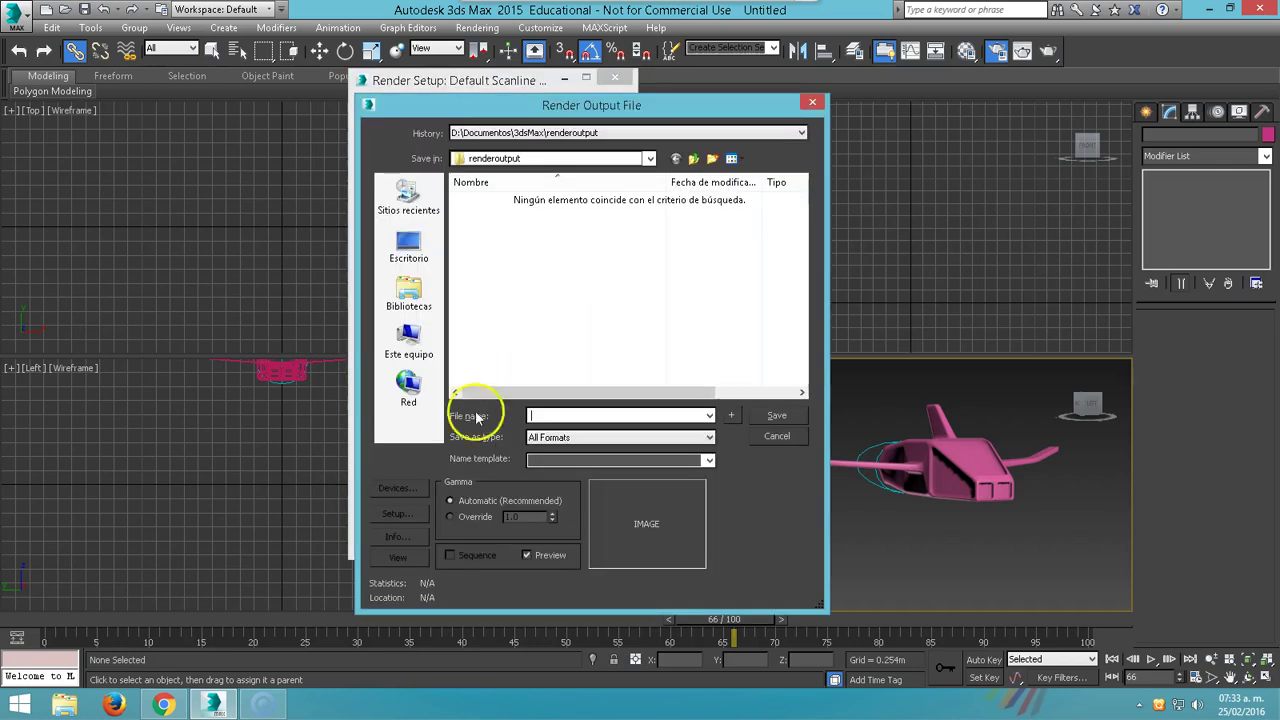
{"action": "left_click", "coordinate": [542, 416]}
{"action": "type", "text": "NAVE"}
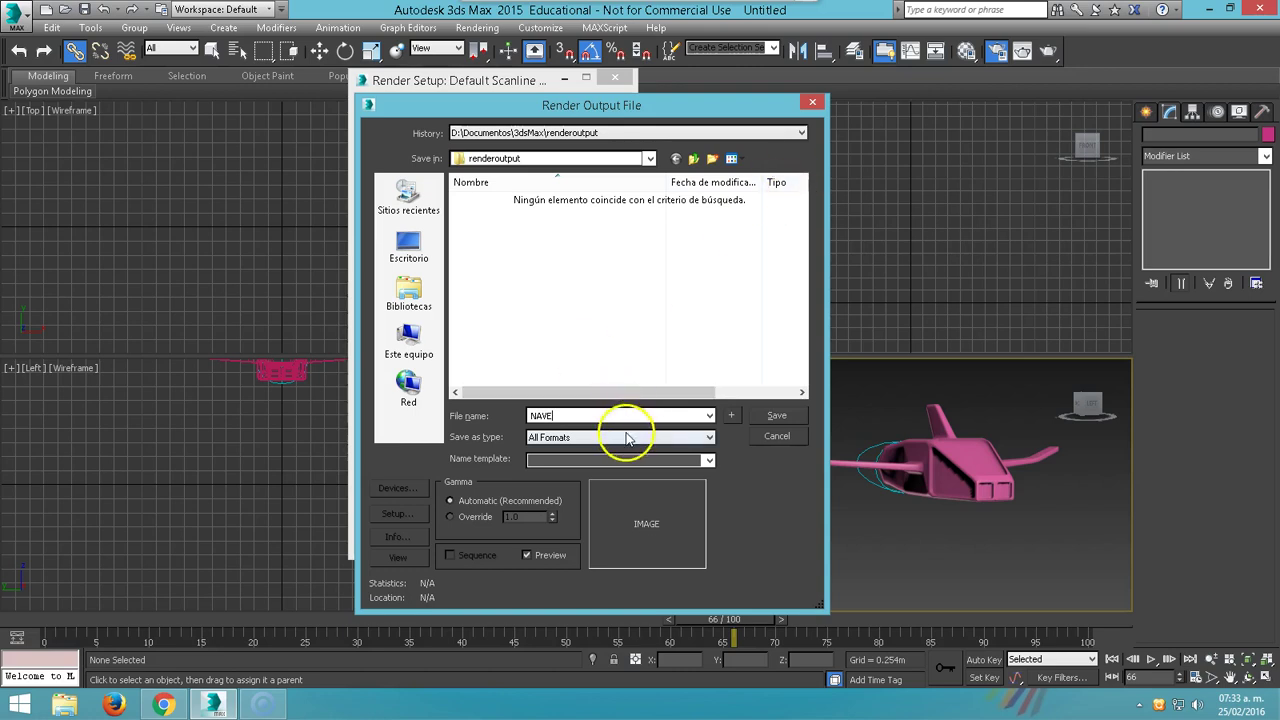
{"action": "left_click", "coordinate": [621, 437]}
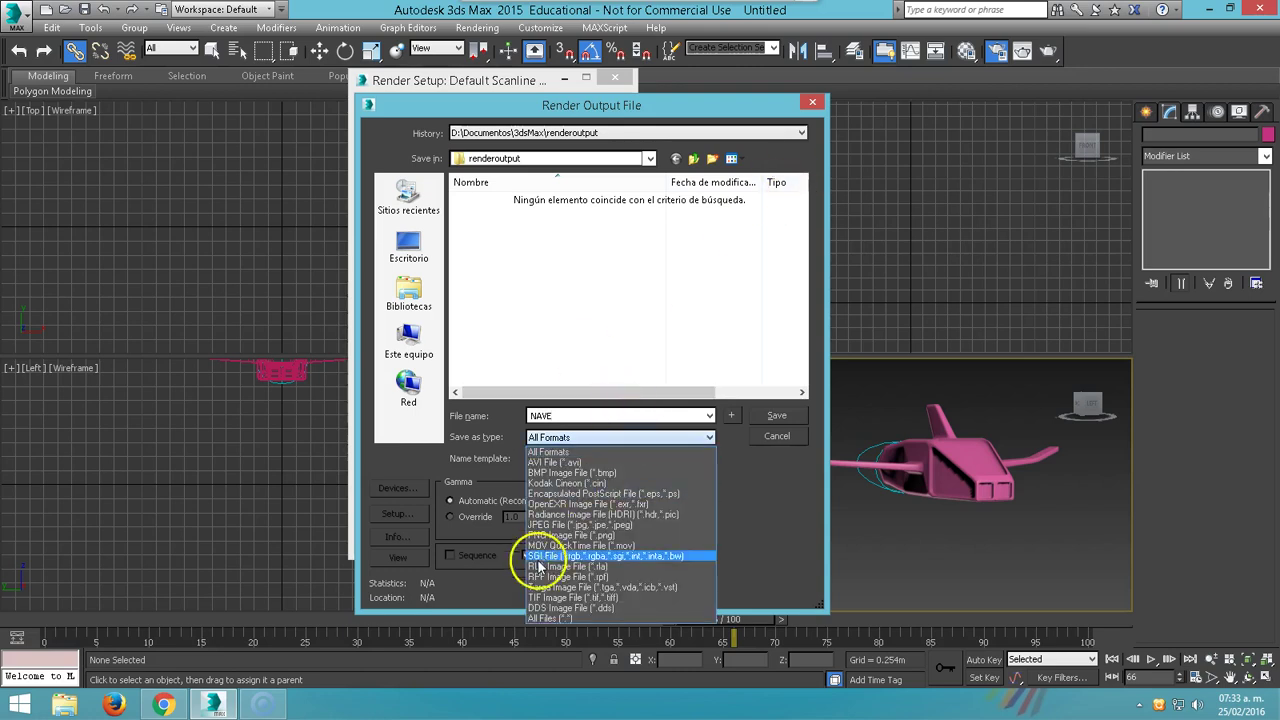
{"action": "left_click", "coordinate": [560, 546]}
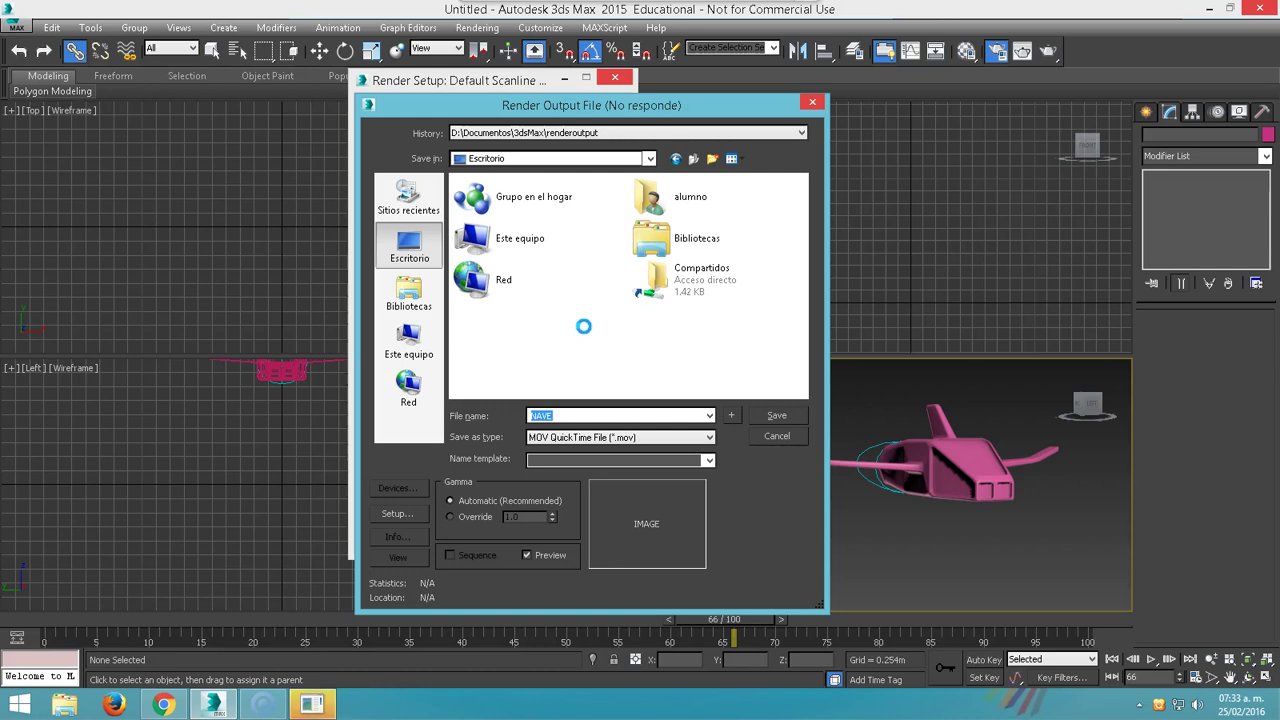
Set H.264 compression, Óptima quality and 24 fps, then start the render.
{"action": "left_click", "coordinate": [312, 705]}
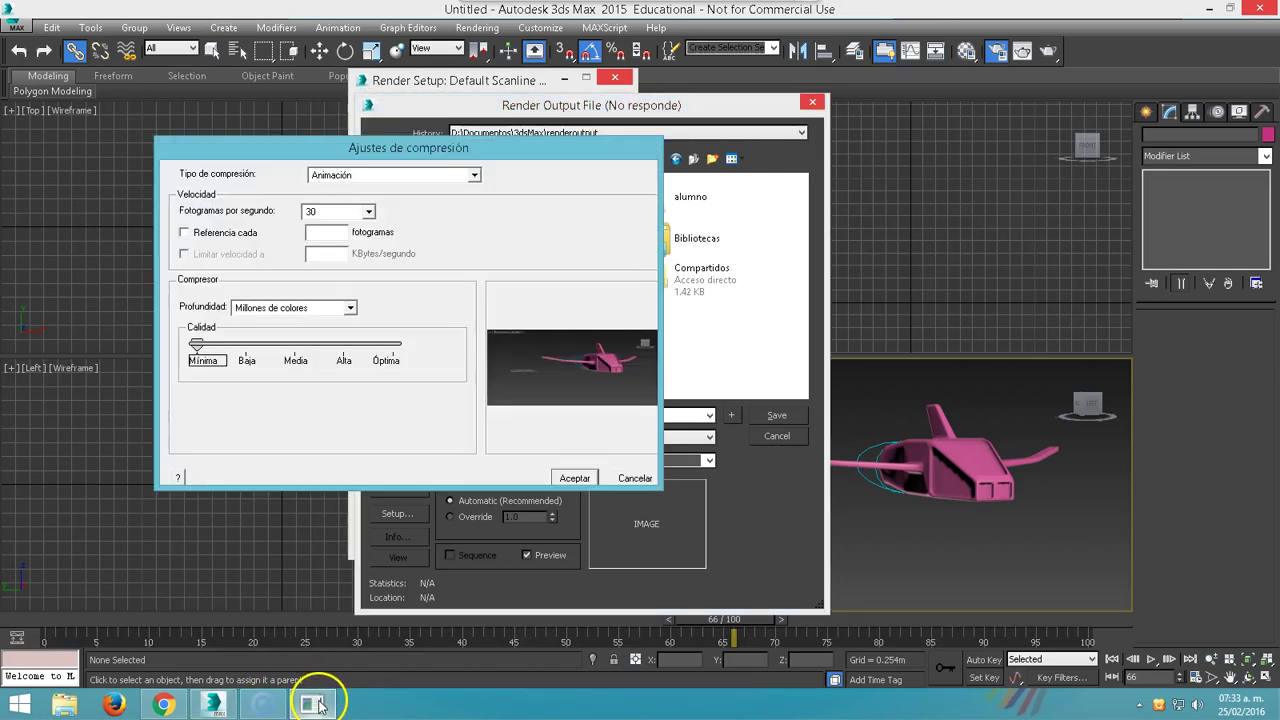
{"action": "left_click", "coordinate": [412, 175]}
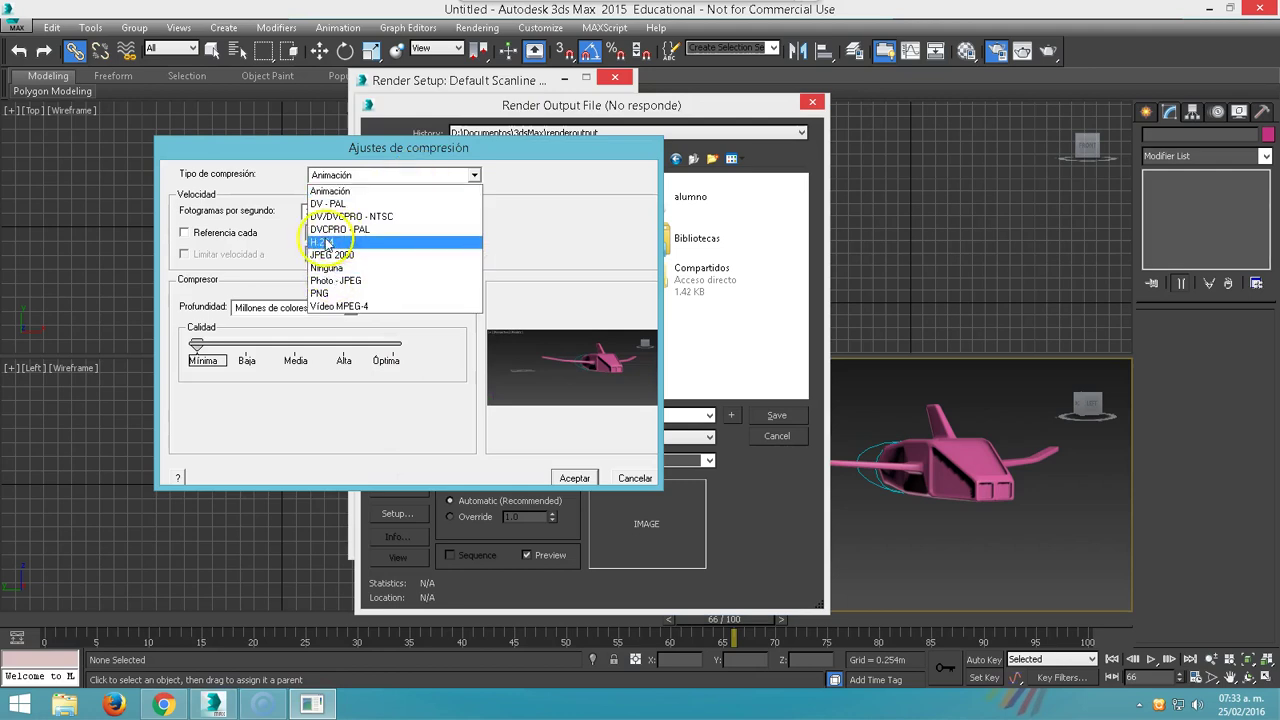
{"action": "left_click", "coordinate": [320, 243]}
{"action": "left_click_drag", "start_coordinate": [198, 330], "coordinate": [229, 332]}
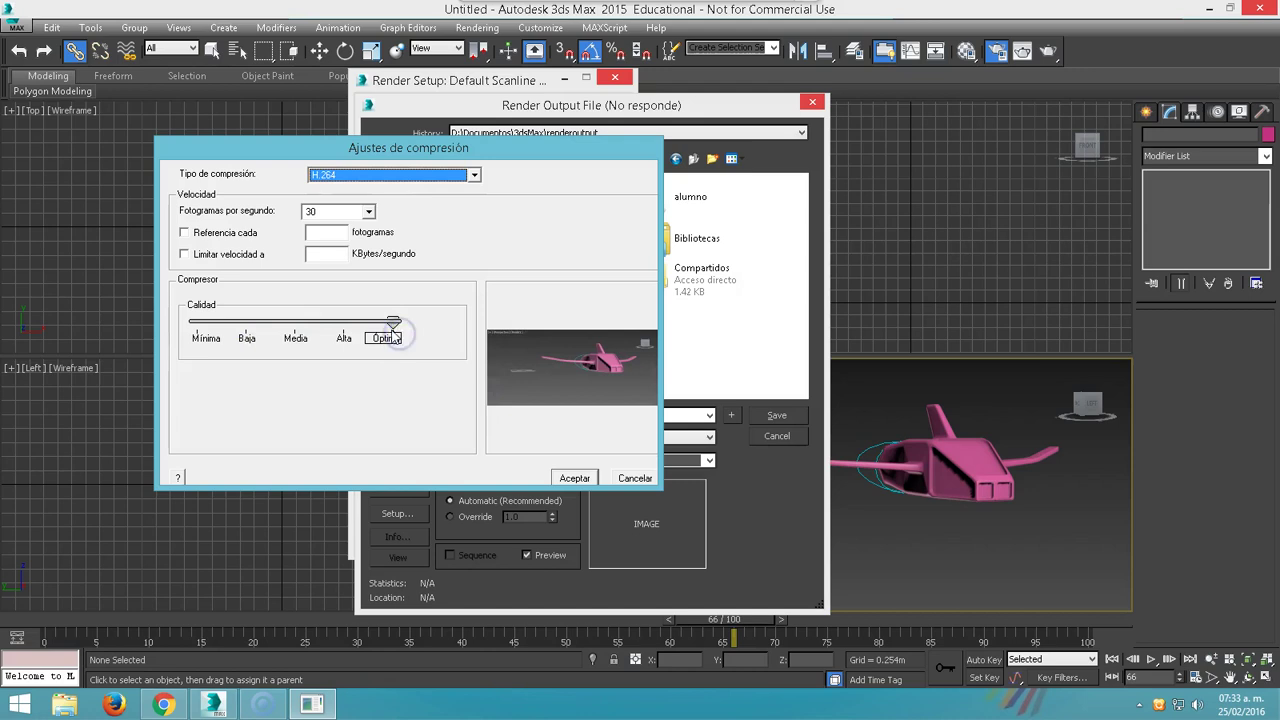
{"action": "left_click", "coordinate": [368, 212]}
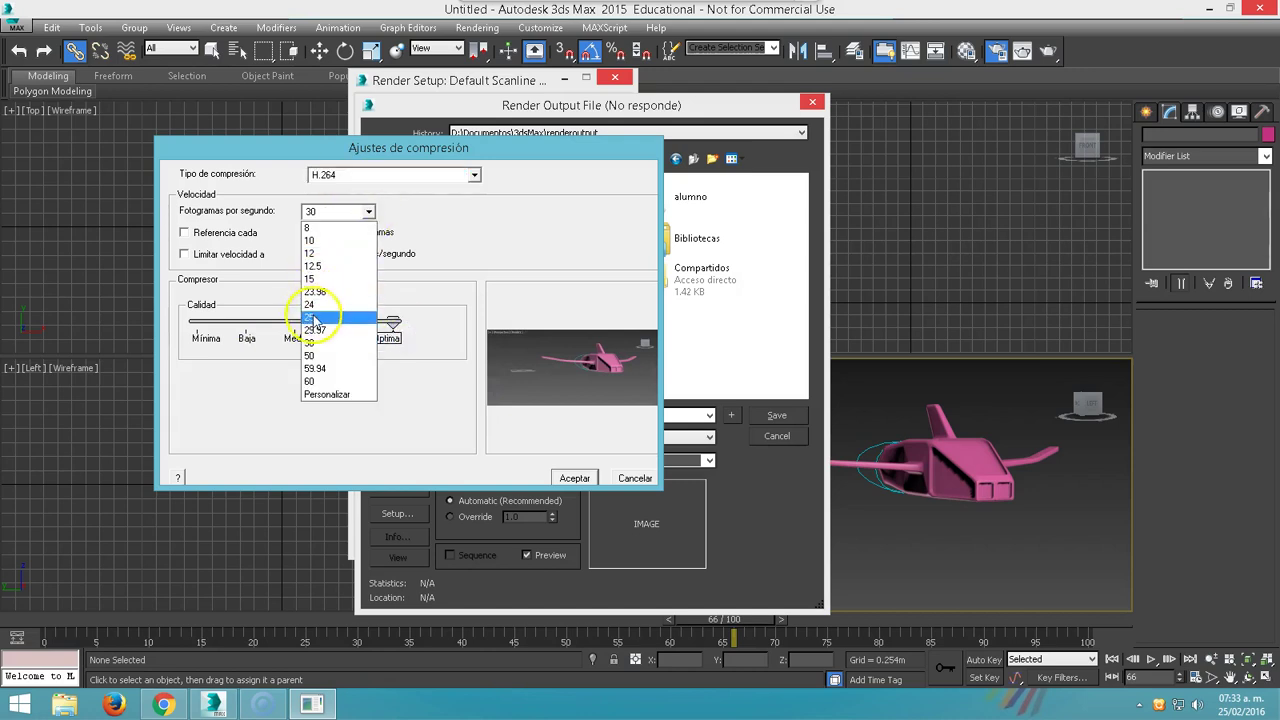
{"action": "left_click", "coordinate": [314, 305]}
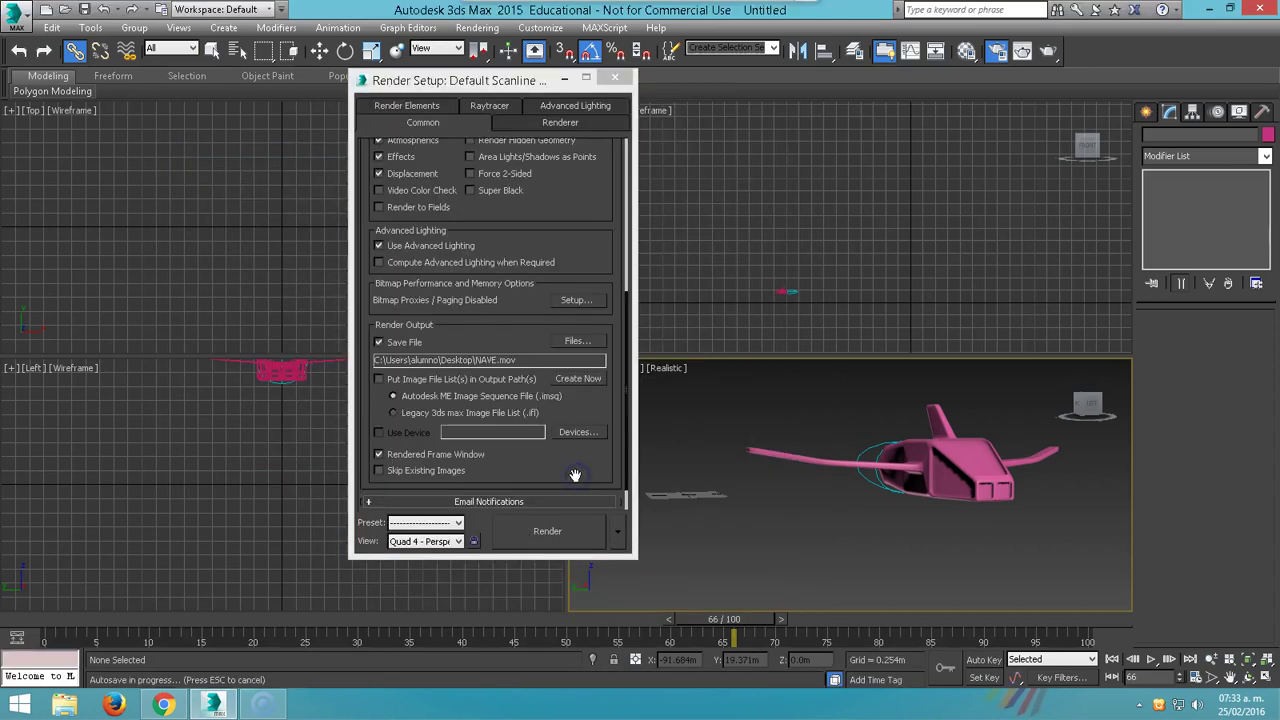
{"action": "left_click", "coordinate": [566, 533]}
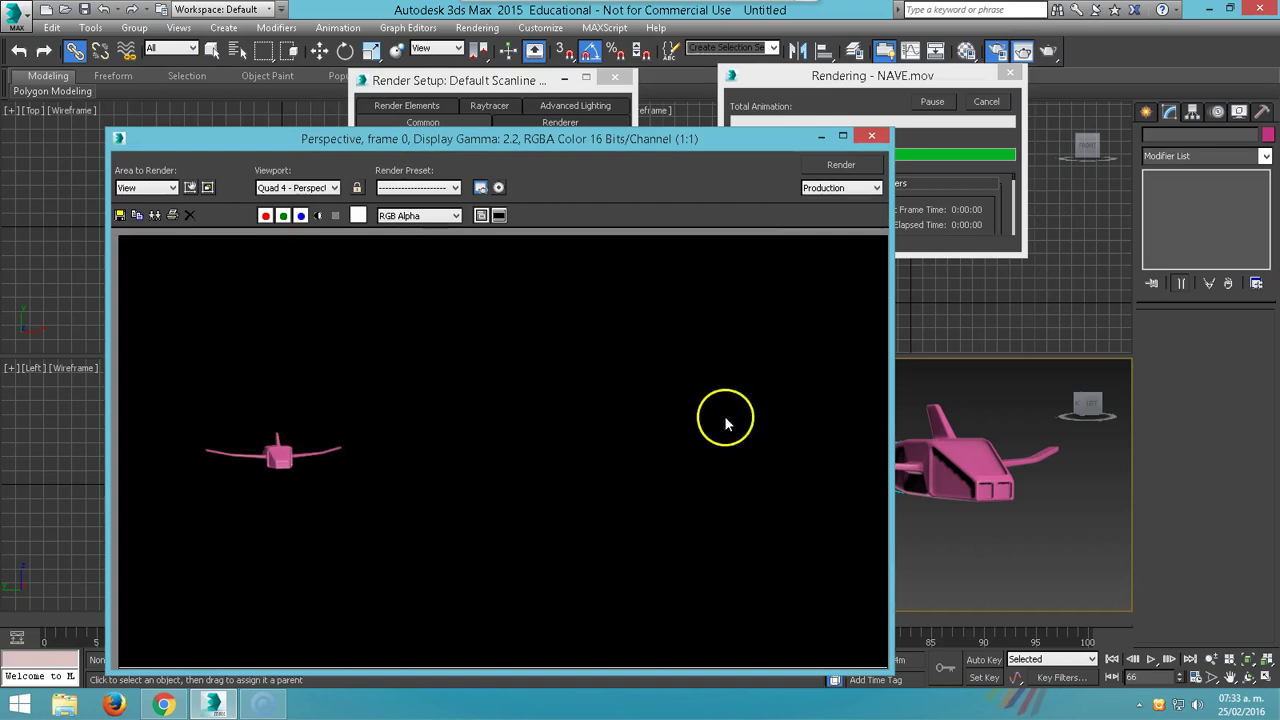